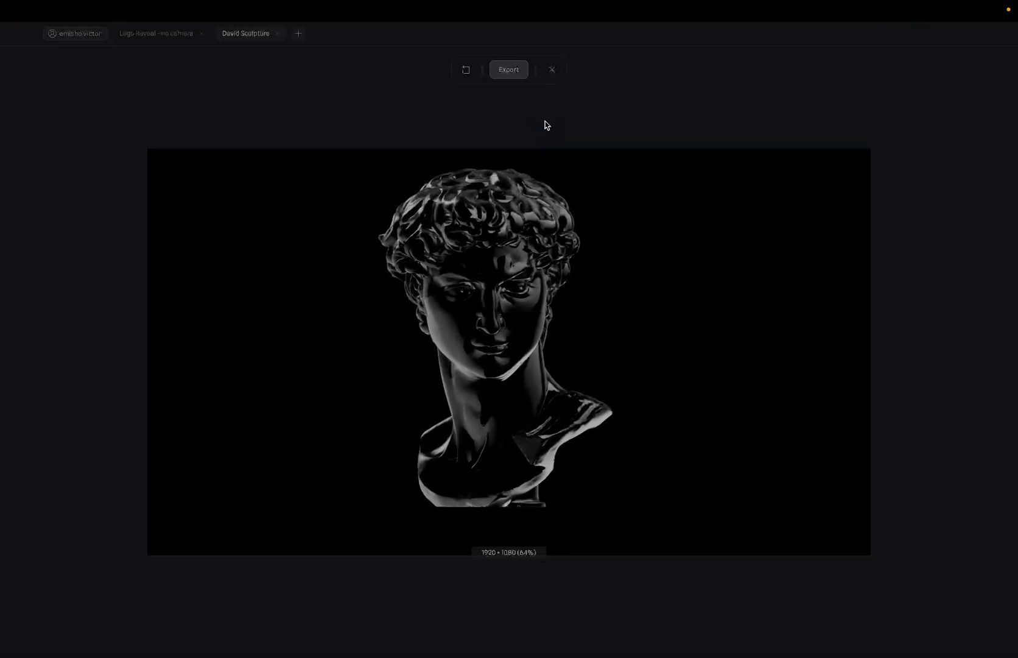
- Close the export preview and select Group 2 in the layers panel, briefly checking the video call
{"action": "left_click", "coordinate": [552, 70]}
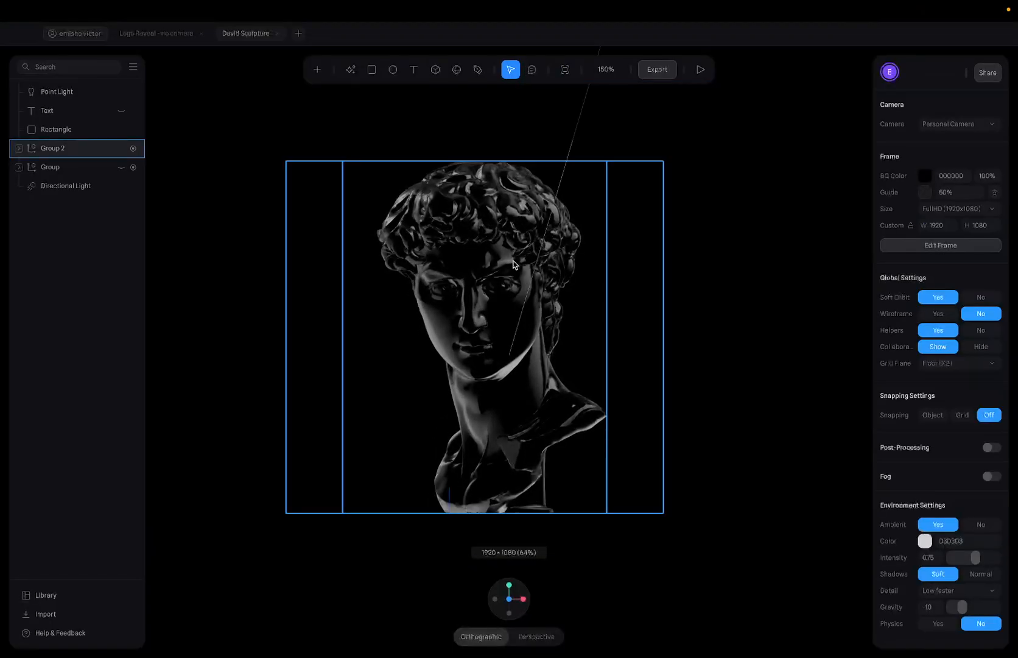
{"action": "left_click", "coordinate": [513, 263]}
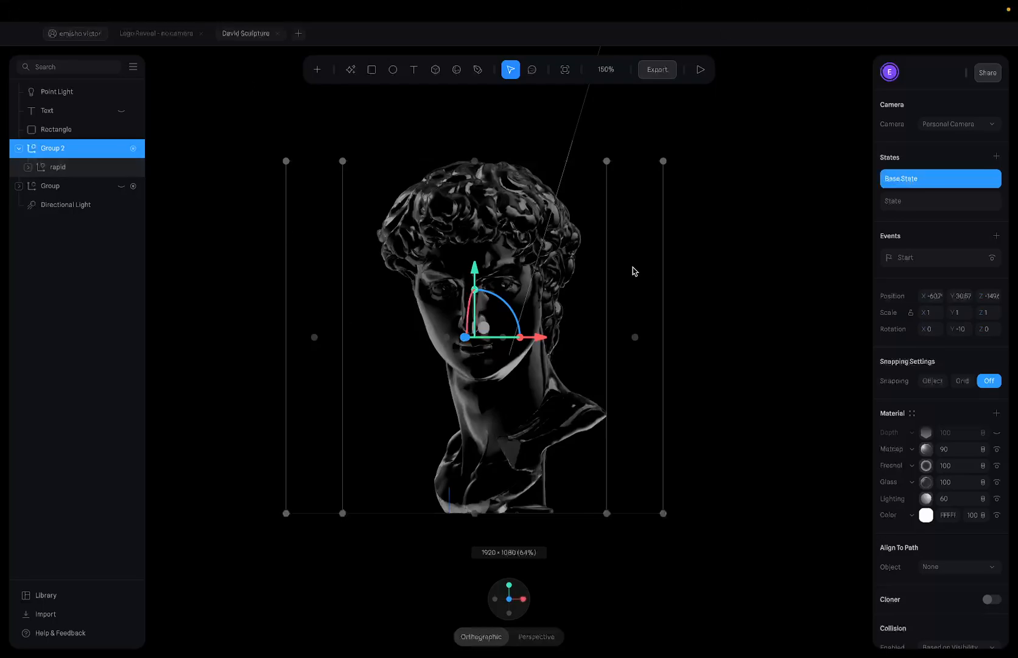
{"action": "key", "text": "ctrl+Left"}
{"action": "key", "text": "ctrl+Right"}
- Admit the waiting participant into the Google Meet call and return to Spline
{"action": "key", "text": "ctrl+Left"}
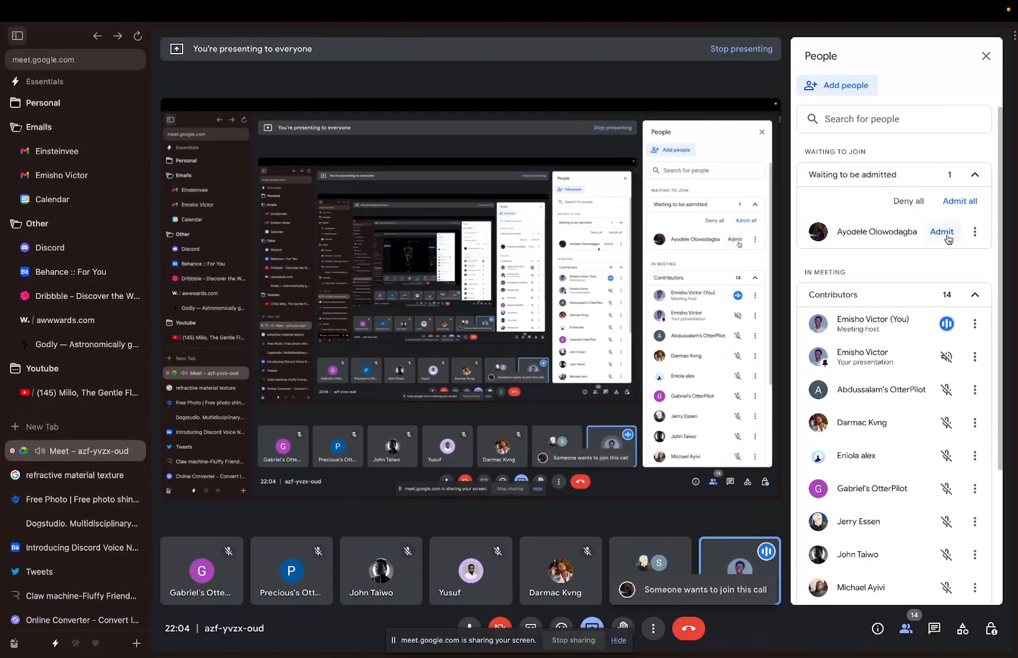
{"action": "left_click", "coordinate": [946, 235]}
{"action": "key", "text": "ctrl+Right"}
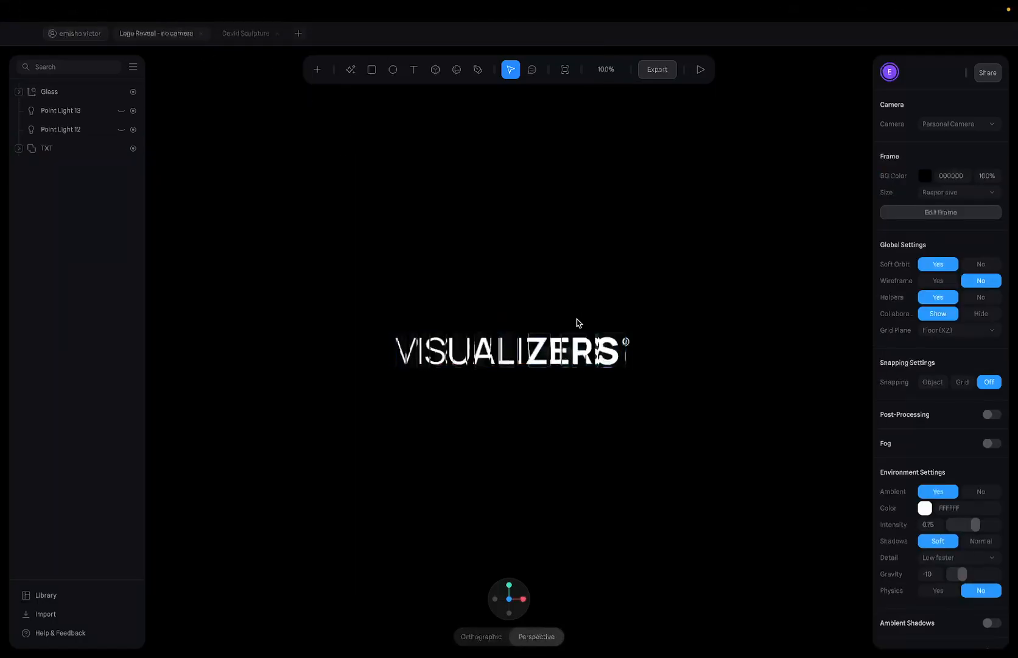
- Orbit and zoom the Logo Reveal view to look along the glass cube row, selecting the Glass group
{"action": "left_click_drag", "start_coordinate": [579, 322], "coordinate": [549, 354]}
{"action": "scroll", "coordinate": [529, 399], "scroll_direction": "up", "scroll_amount": 5}
{"action": "left_click_drag", "start_coordinate": [499, 382], "coordinate": [659, 325]}
{"action": "left_click", "coordinate": [588, 329]}
{"action": "left_click", "coordinate": [248, 327]}
{"action": "scroll", "coordinate": [425, 323], "scroll_direction": "up", "scroll_amount": 5}
{"action": "left_click_drag", "start_coordinate": [332, 267], "coordinate": [374, 261]}
{"action": "left_click_drag", "start_coordinate": [343, 328], "coordinate": [398, 319]}
{"action": "mouse_move", "coordinate": [823, 5]}
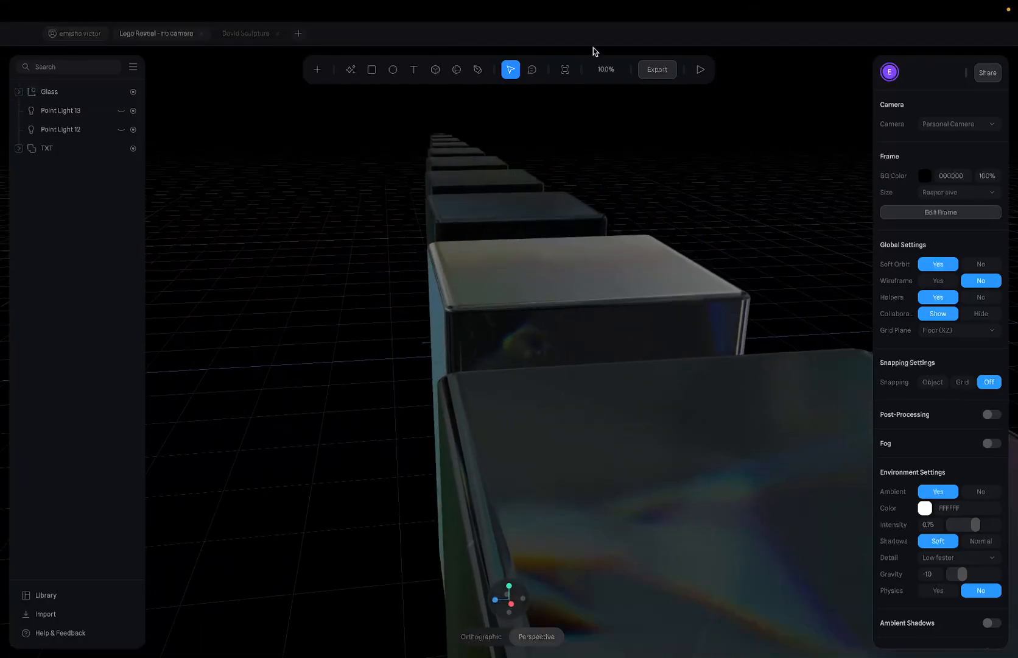
- Switch to the David Sculpture scene and select Group 2
{"action": "left_click", "coordinate": [238, 35]}
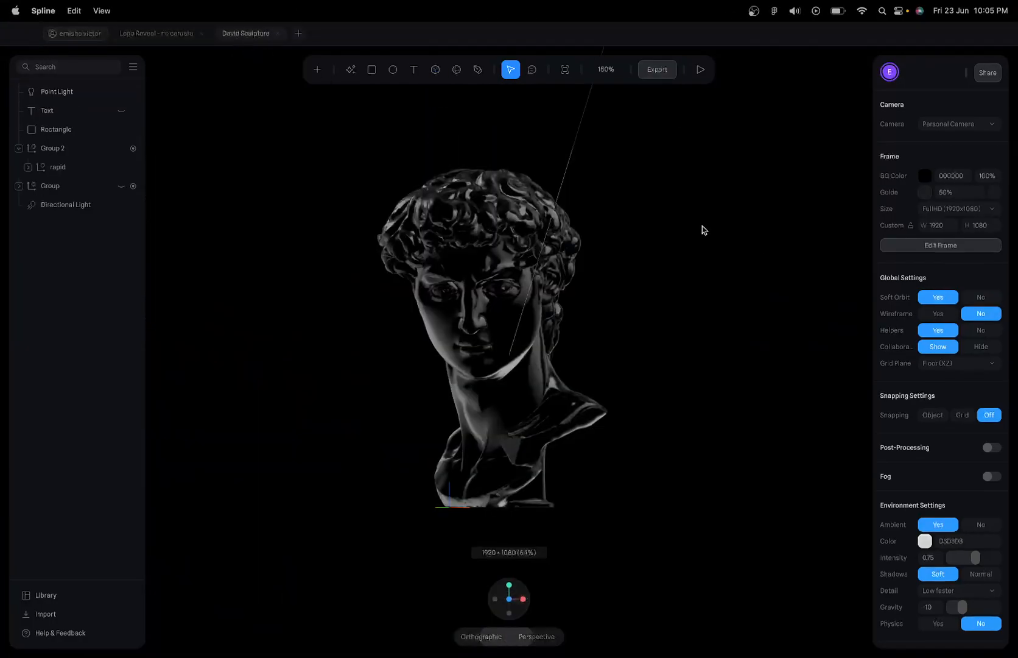
{"action": "left_click", "coordinate": [431, 297]}
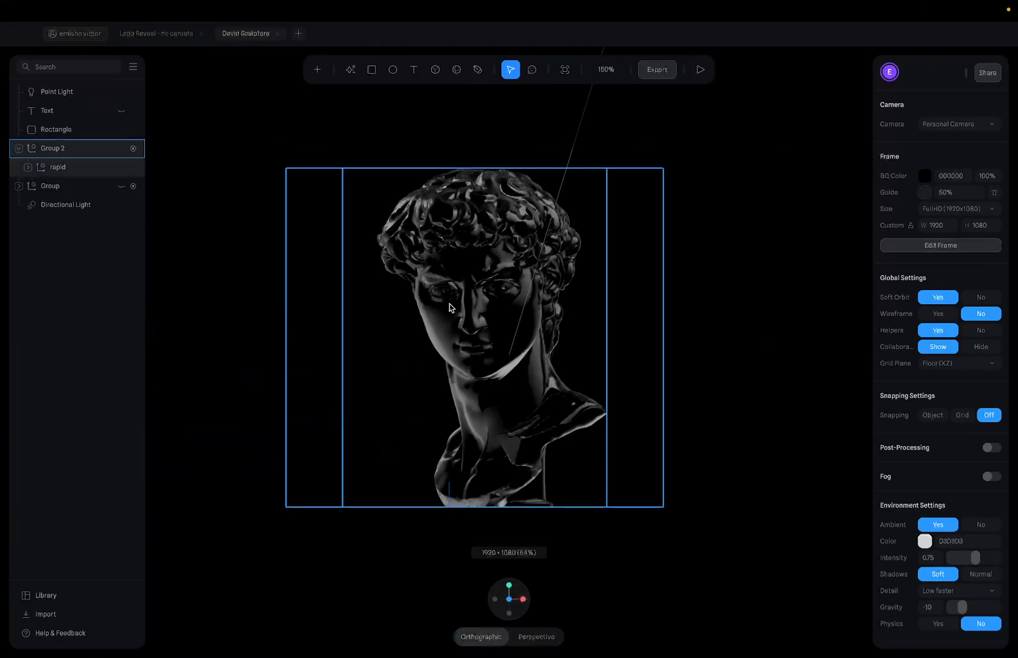
{"action": "left_click", "coordinate": [540, 249]}
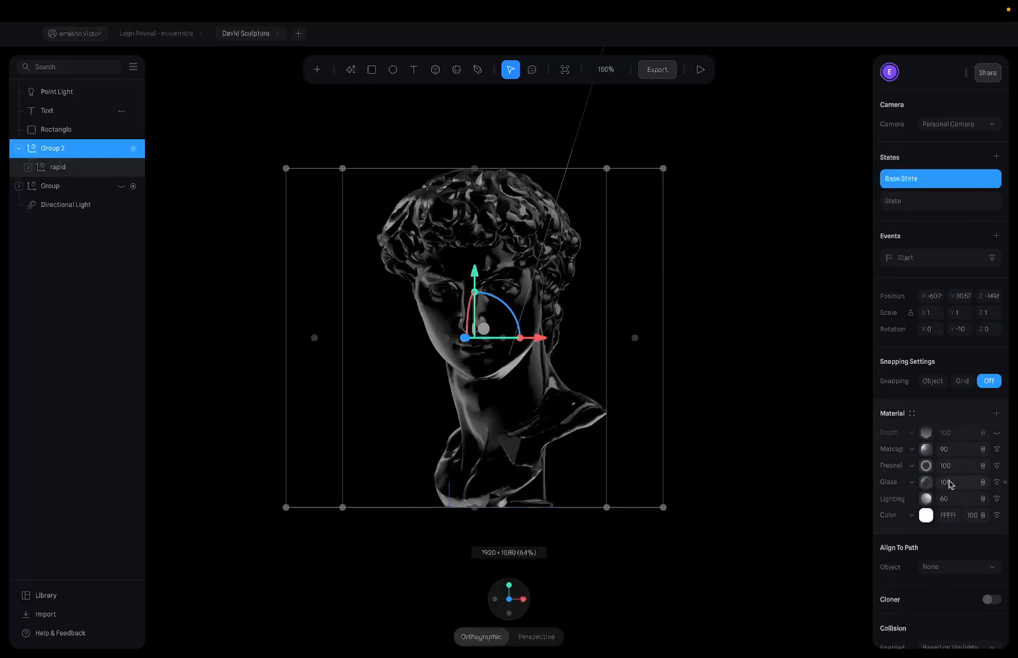
- Add a new material layer to the bust, make it Matcap, and show its texture choices
{"action": "left_click", "coordinate": [995, 413]}
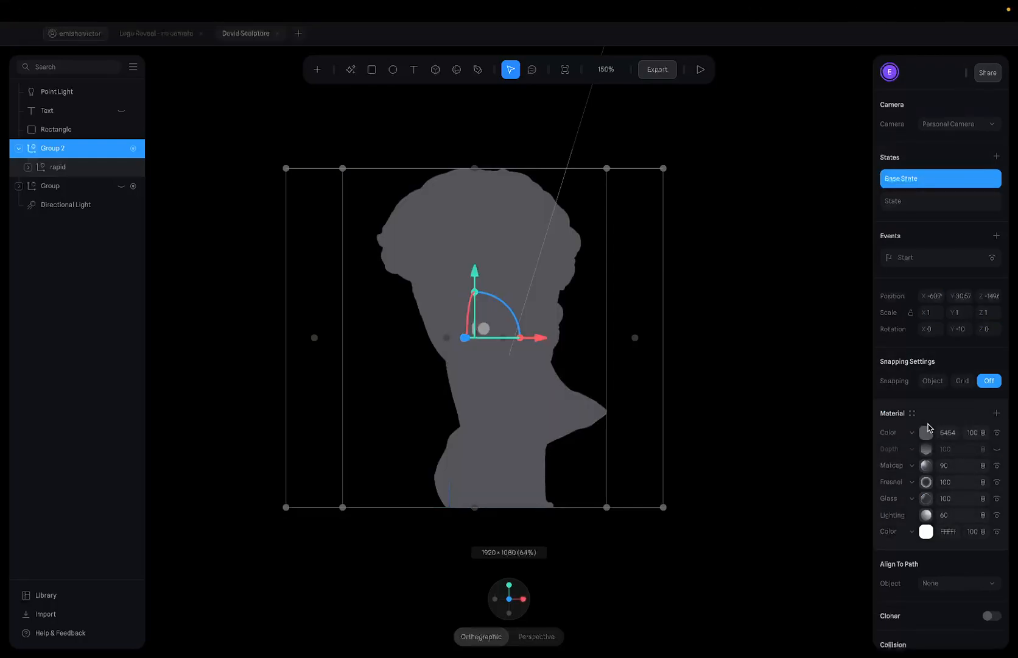
{"action": "left_click", "coordinate": [910, 433]}
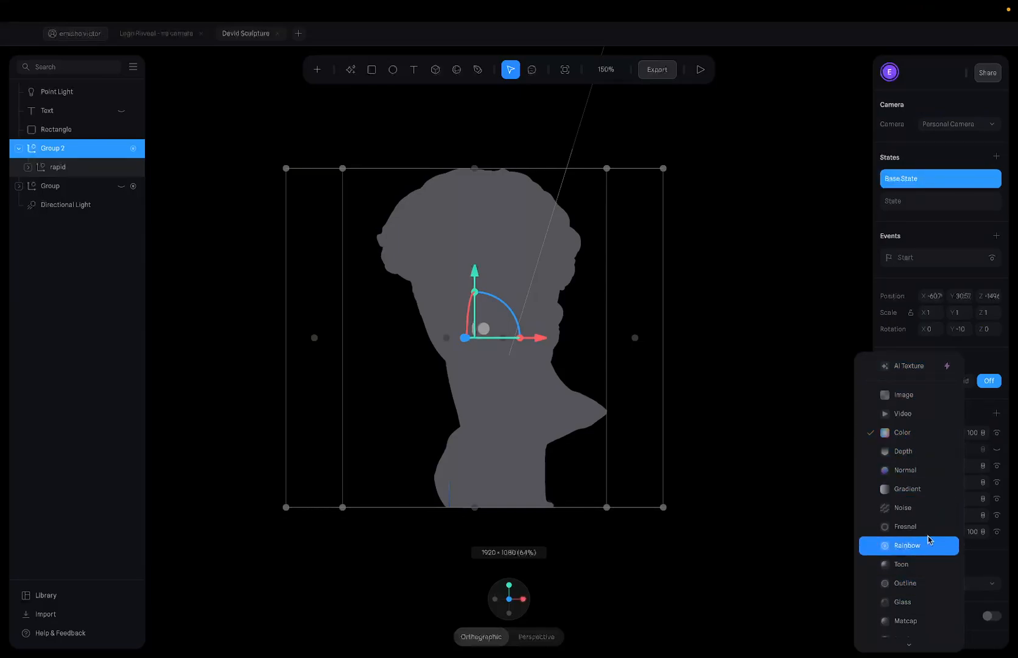
{"action": "left_click", "coordinate": [912, 618]}
{"action": "left_click", "coordinate": [926, 433]}
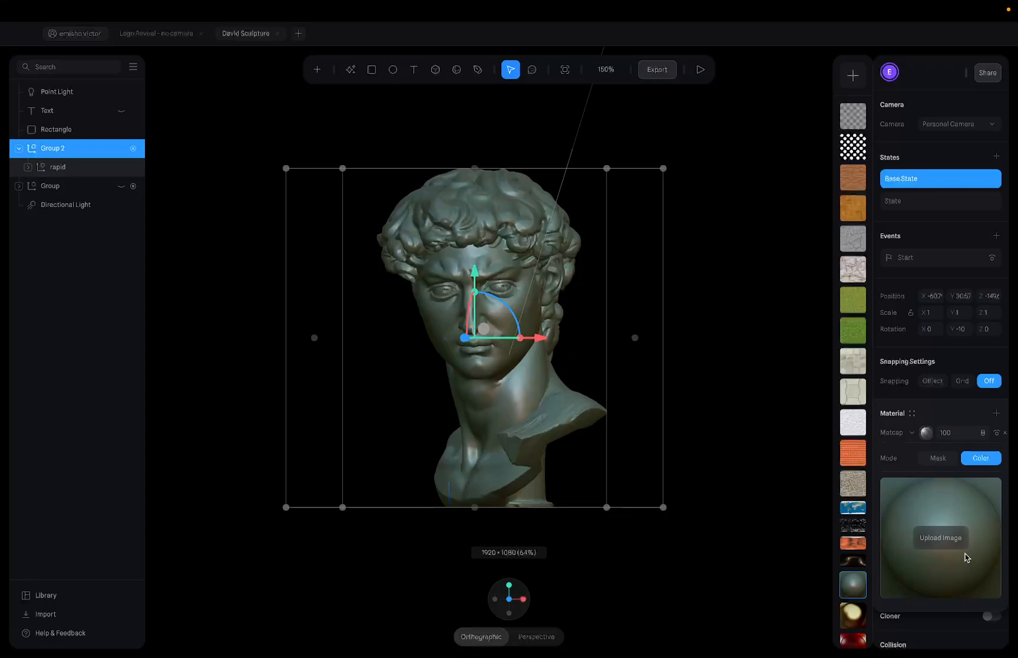
- Search images for refractive material textures and preview the holographic fabric result
{"action": "key", "text": "ctrl+Left"}
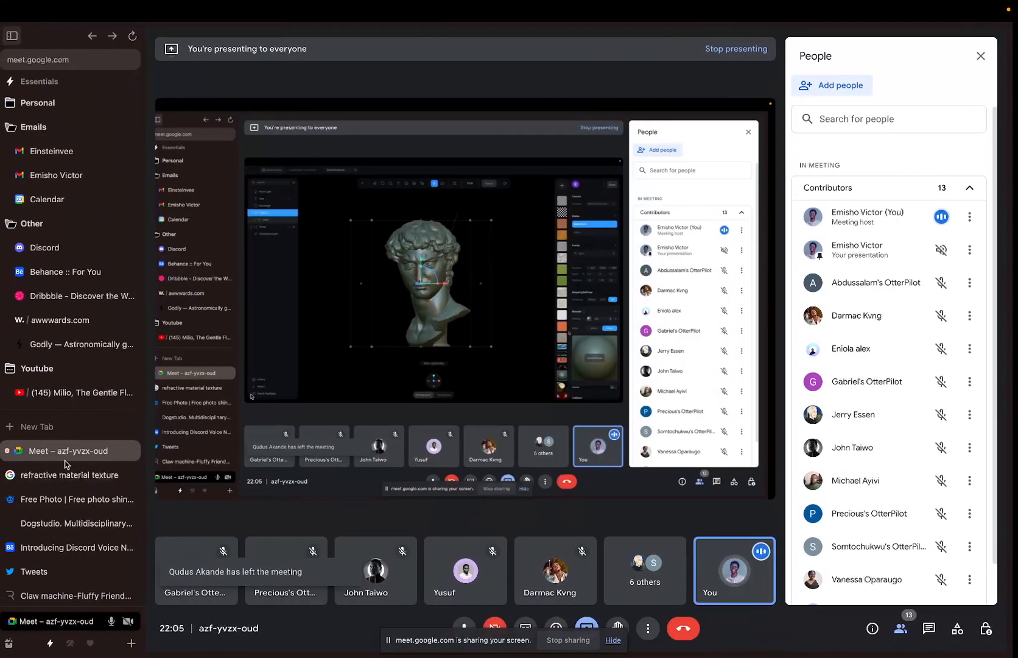
{"action": "left_click", "coordinate": [37, 430]}
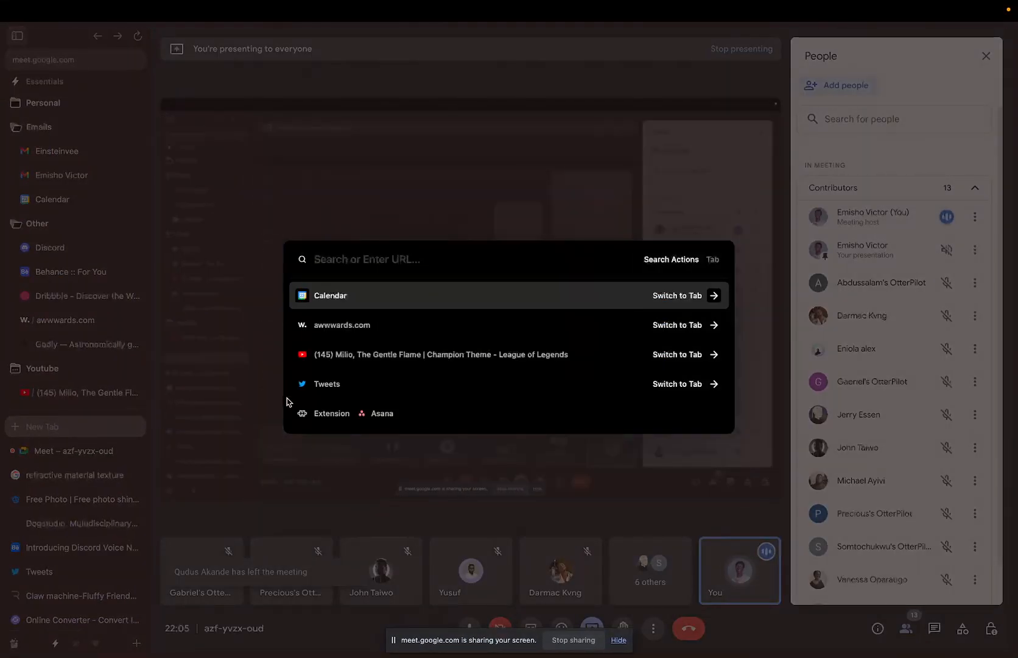
{"action": "type", "text": "refrac"}
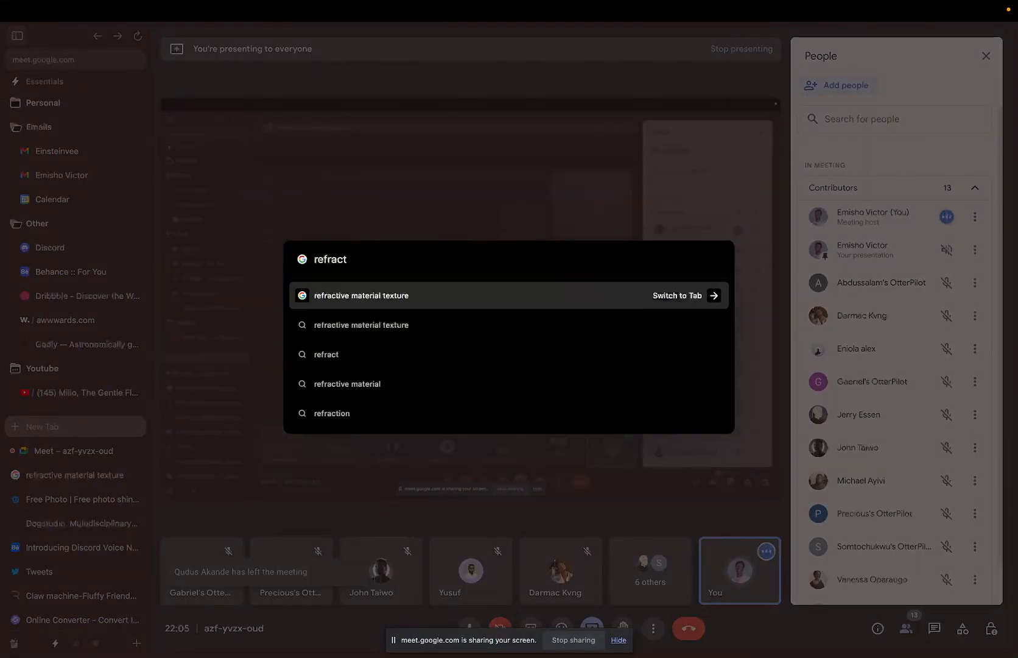
{"action": "type", "text": "t"}
{"action": "key", "text": "Return"}
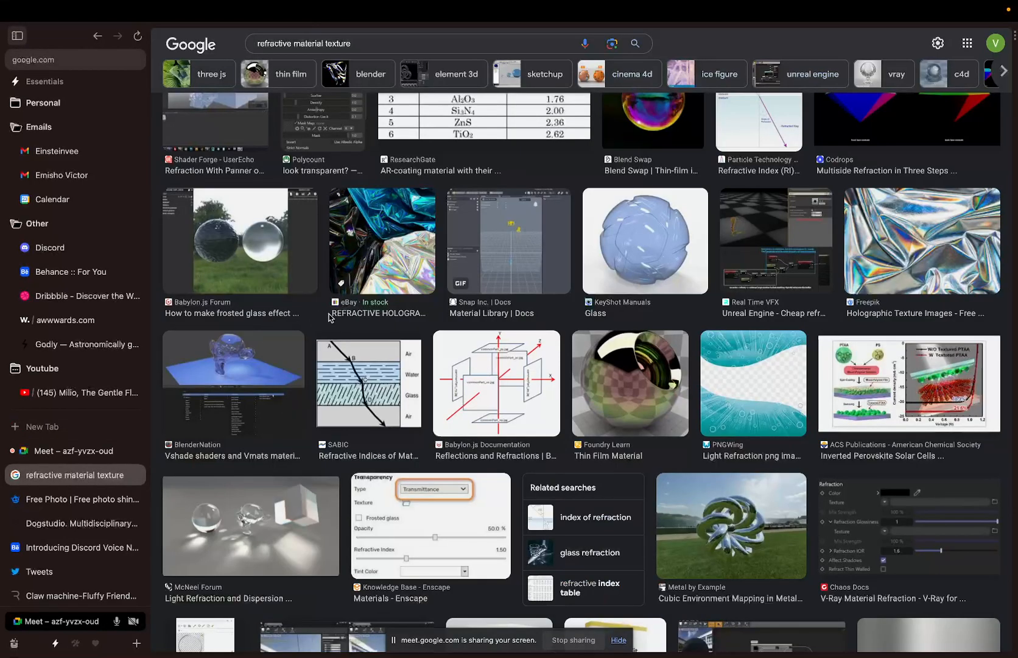
{"action": "scroll", "coordinate": [329, 317], "scroll_direction": "up", "scroll_amount": 6}
{"action": "scroll", "coordinate": [419, 356], "scroll_direction": "down", "scroll_amount": 3}
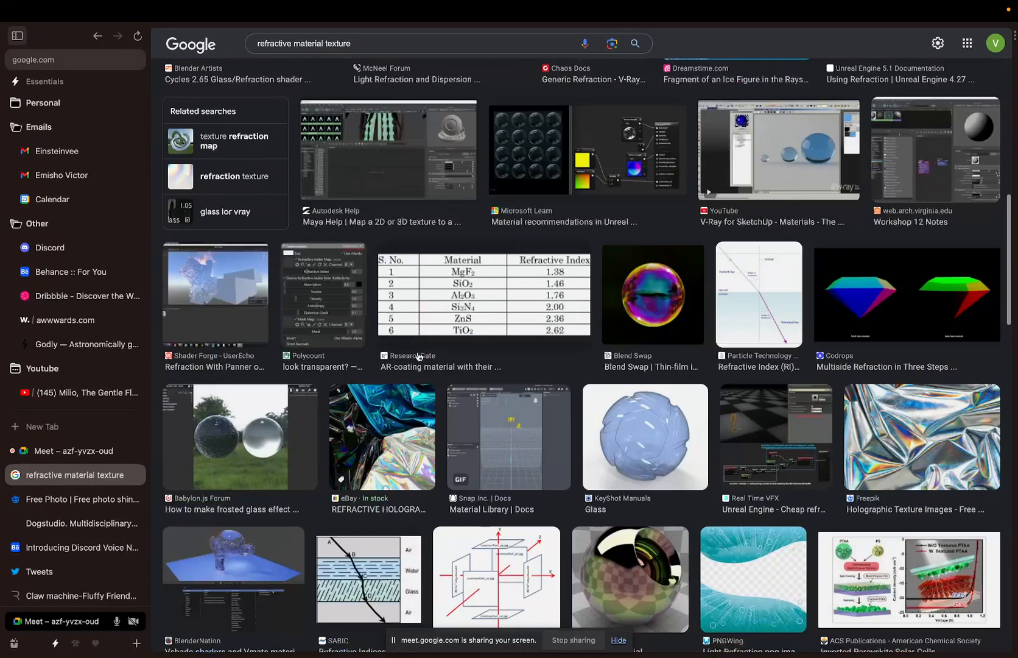
{"action": "left_click", "coordinate": [408, 475]}
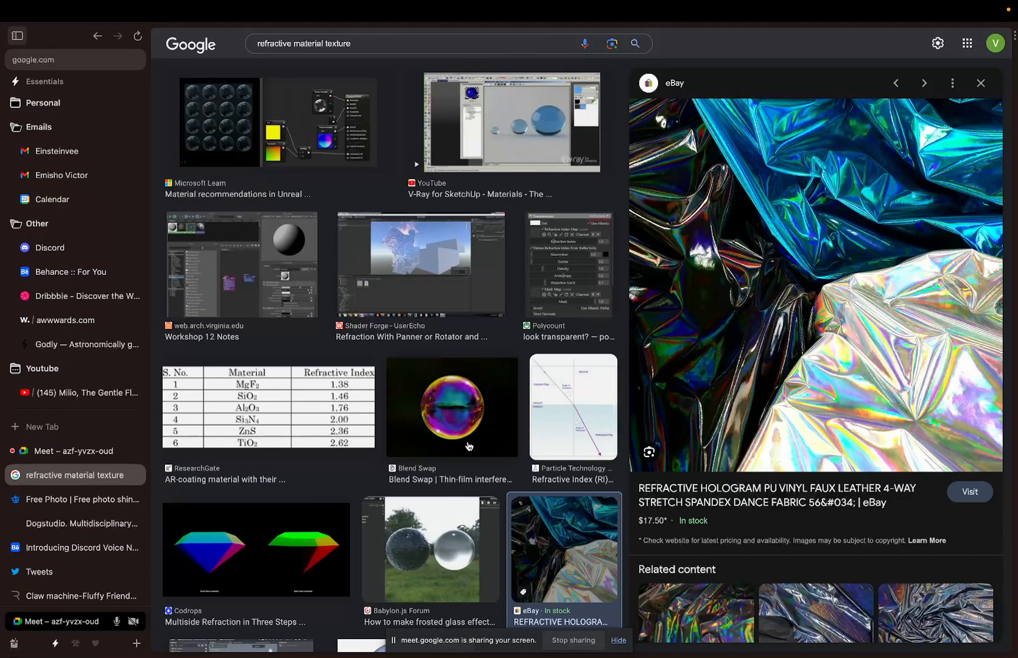
{"action": "scroll", "coordinate": [469, 446], "scroll_direction": "down", "scroll_amount": 1}
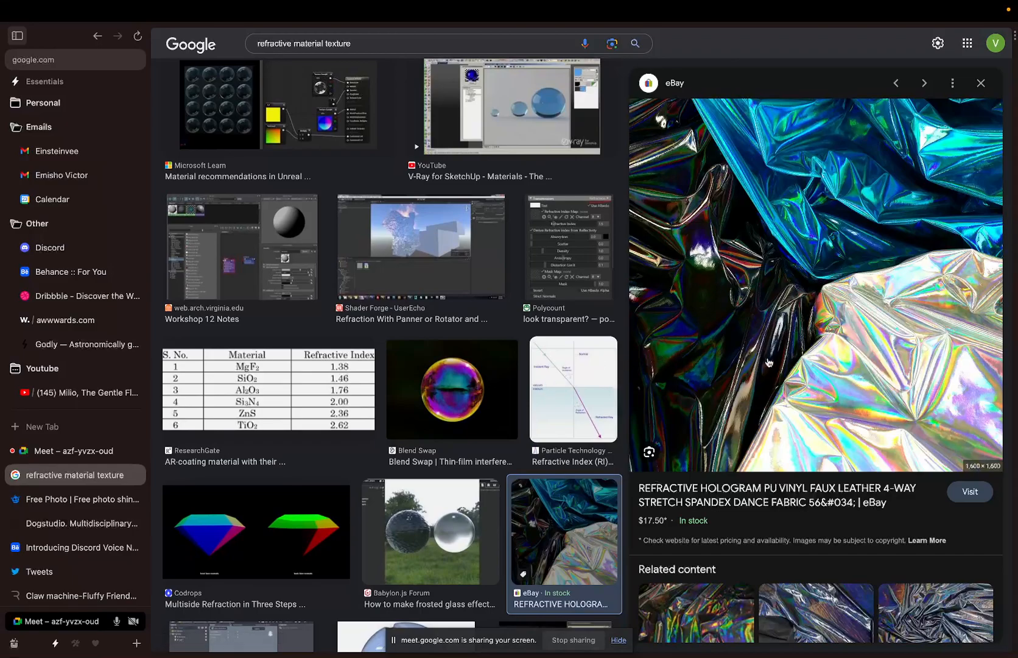
{"action": "scroll", "coordinate": [767, 362], "scroll_direction": "down", "scroll_amount": 3}
{"action": "scroll", "coordinate": [541, 198], "scroll_direction": "down", "scroll_amount": 4}
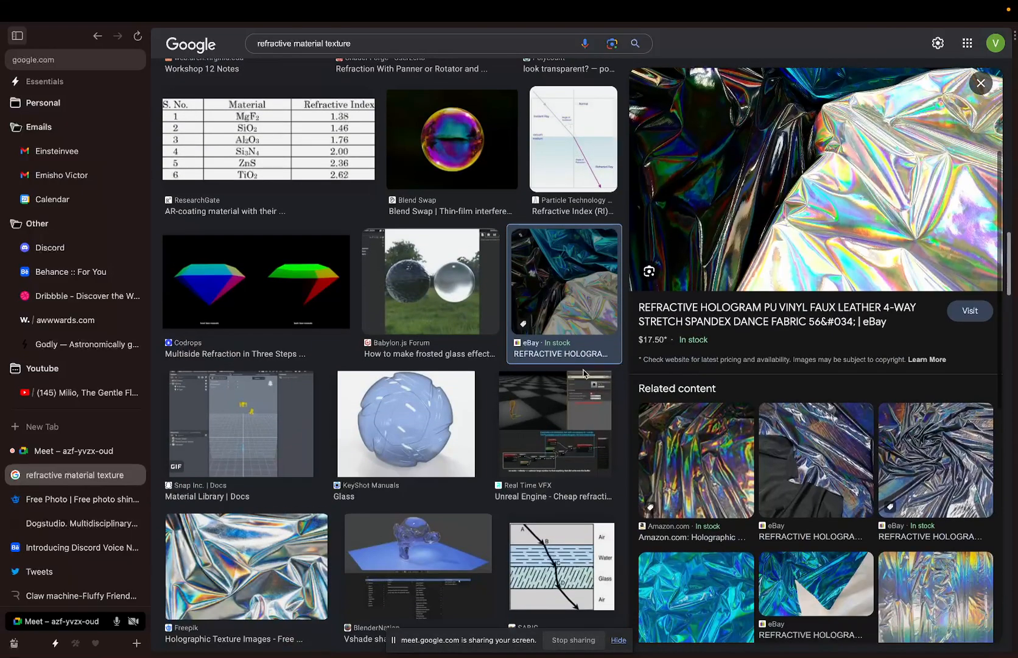
{"action": "scroll", "coordinate": [555, 371], "scroll_direction": "up", "scroll_amount": 1}
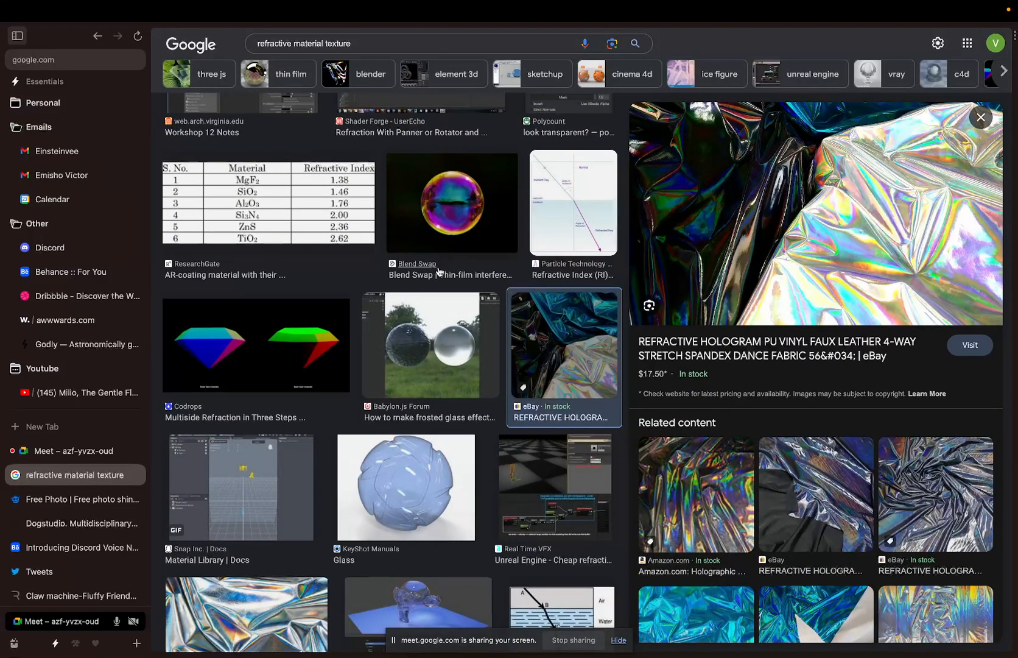
{"action": "scroll", "coordinate": [551, 373], "scroll_direction": "down", "scroll_amount": 5}
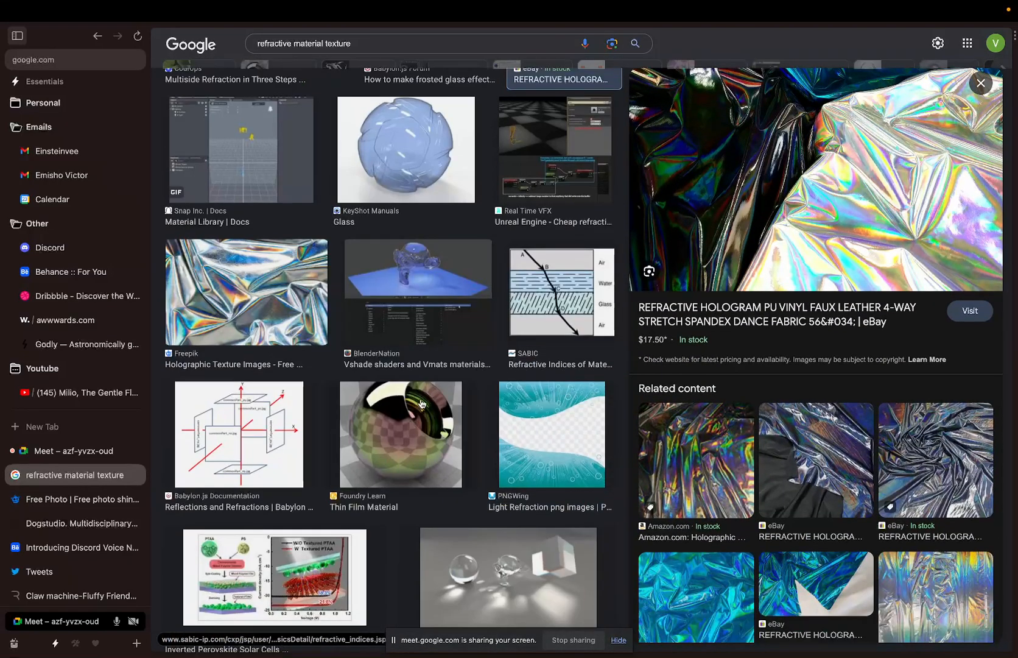
{"action": "scroll", "coordinate": [421, 403], "scroll_direction": "up", "scroll_amount": 1}
{"action": "scroll", "coordinate": [420, 402], "scroll_direction": "down", "scroll_amount": 5}
{"action": "scroll", "coordinate": [421, 403], "scroll_direction": "up", "scroll_amount": 20}
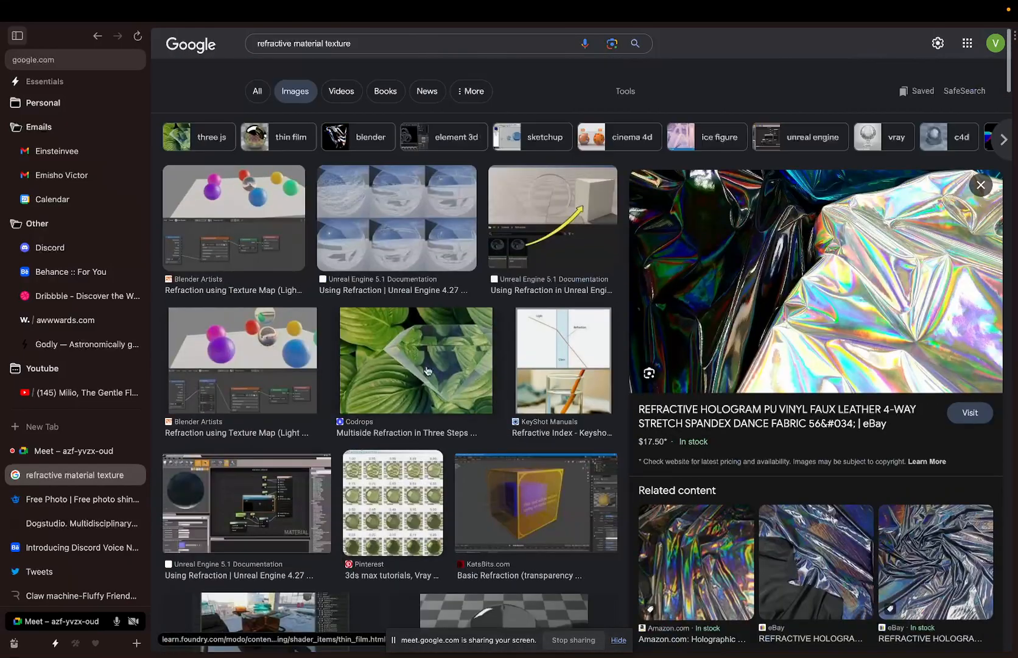
{"action": "scroll", "coordinate": [446, 322], "scroll_direction": "down", "scroll_amount": 5}
{"action": "scroll", "coordinate": [446, 317], "scroll_direction": "up", "scroll_amount": 5}
- Add 'freepik' to the query and view the All web results
{"action": "left_click", "coordinate": [393, 47]}
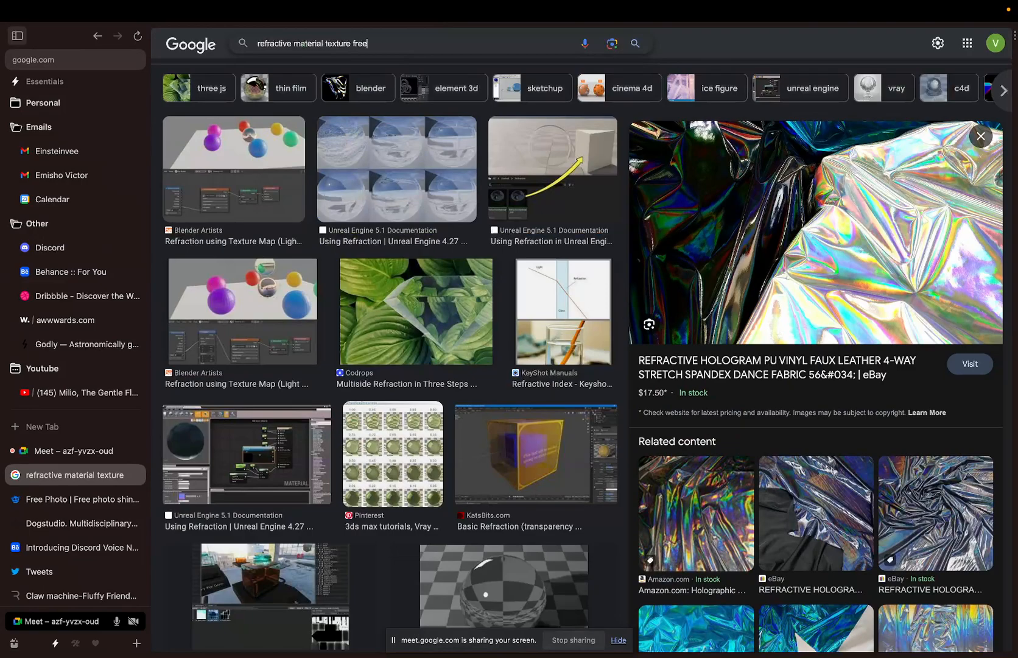
{"action": "key", "text": "Return"}
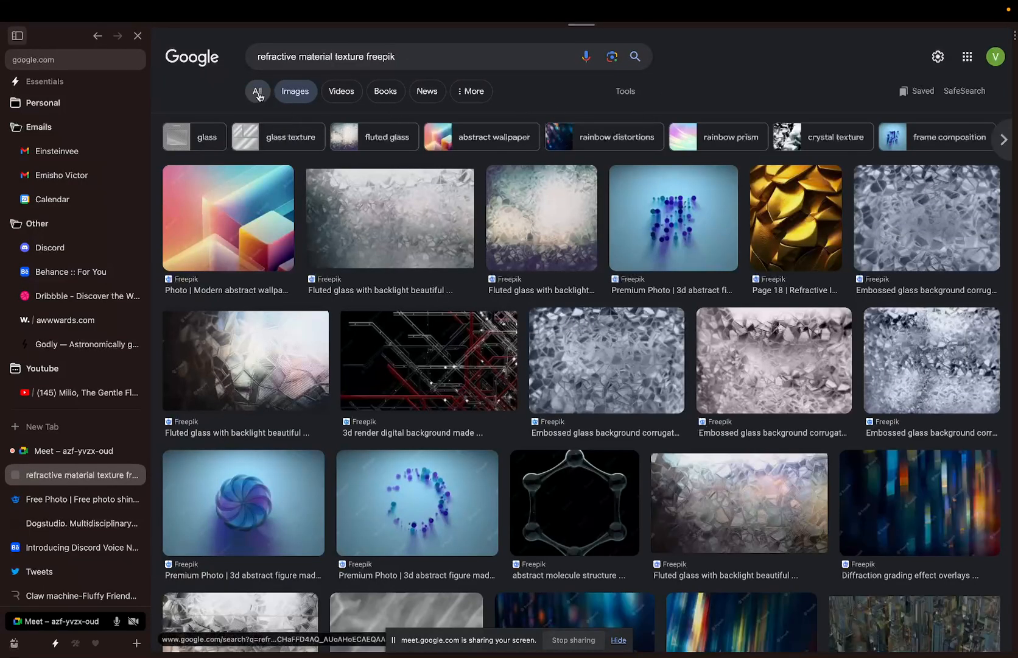
{"action": "left_click", "coordinate": [257, 91]}
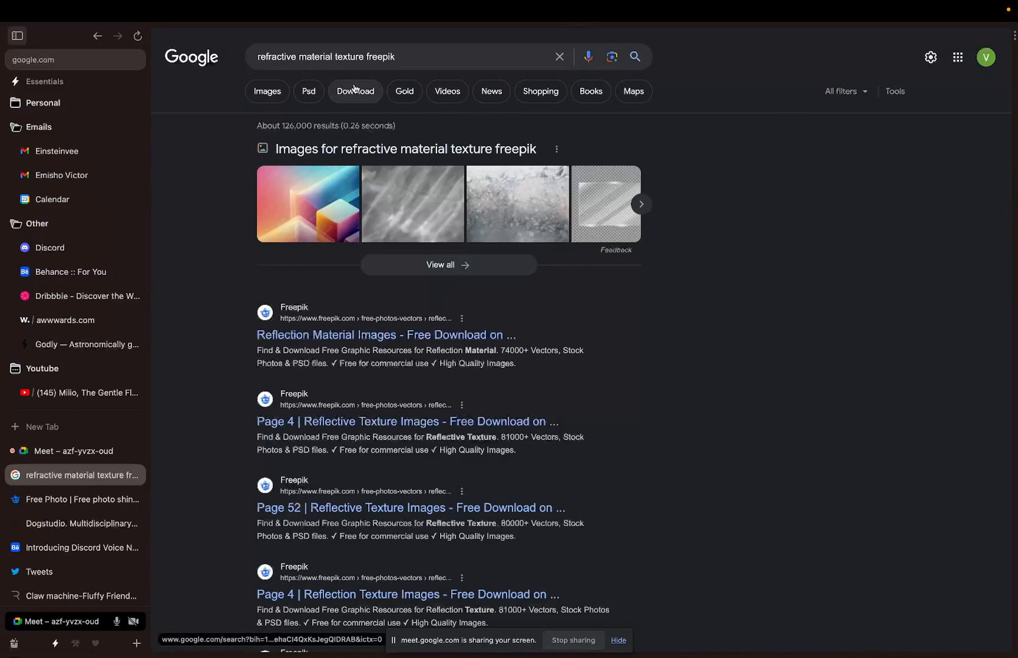
{"action": "left_click", "coordinate": [413, 58]}
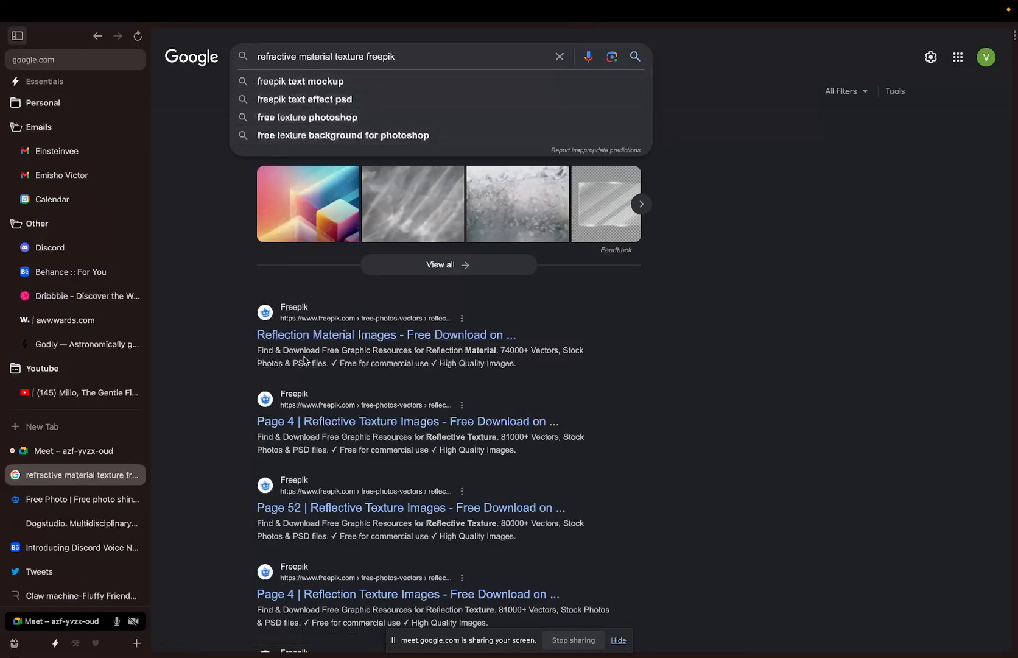
{"action": "scroll", "coordinate": [304, 359], "scroll_direction": "down", "scroll_amount": 3}
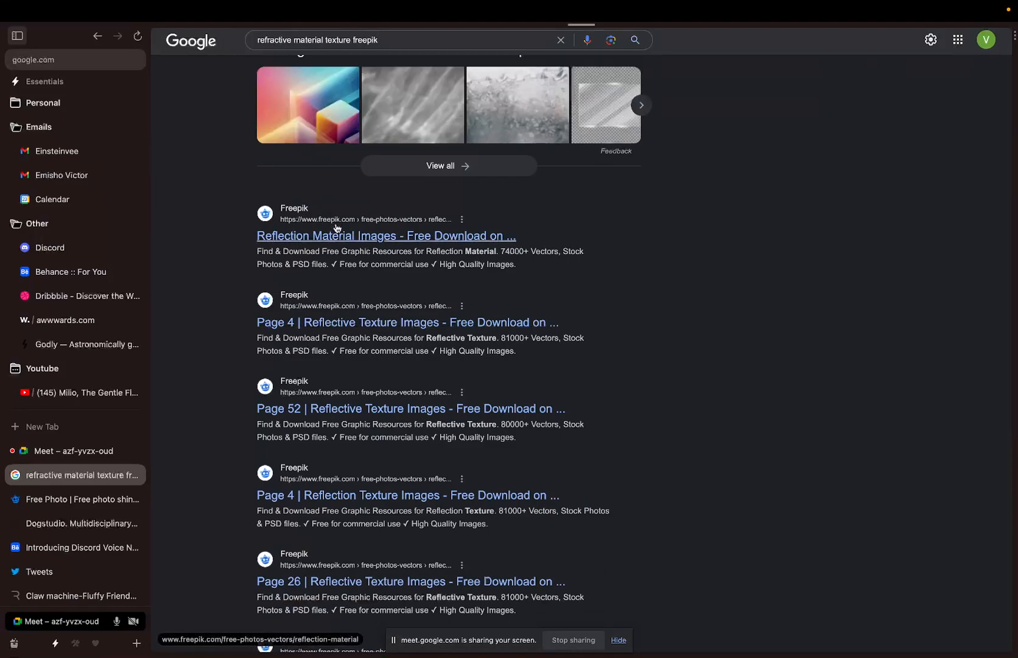
- Download the free holographic texture from Freepik's Reflection Material page, dismissing the sign-in and download-limit popups
{"action": "left_click", "coordinate": [335, 231]}
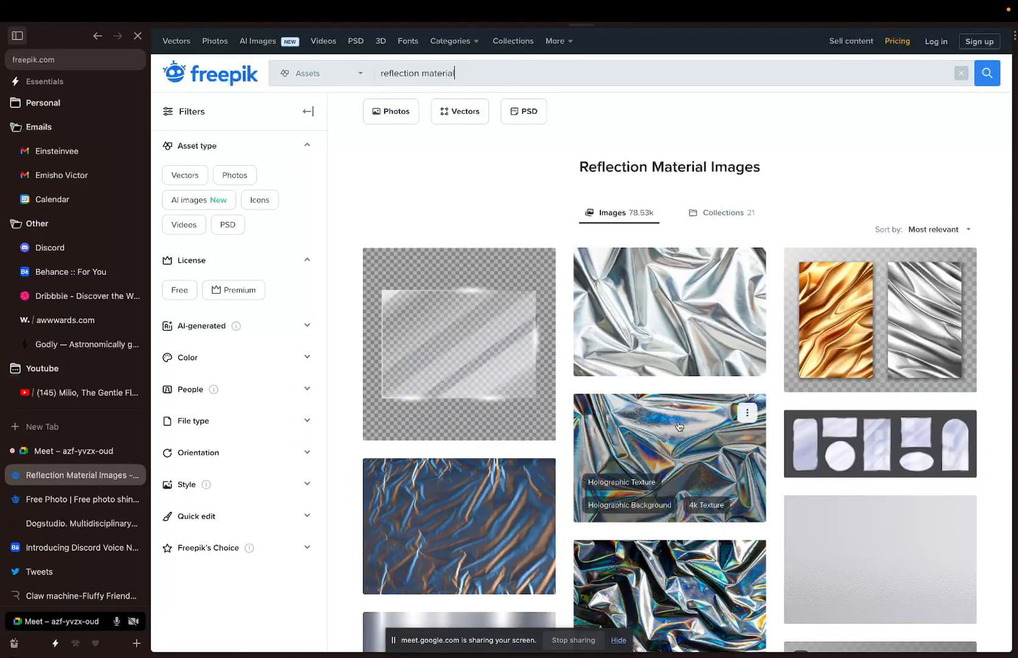
{"action": "left_click", "coordinate": [679, 426]}
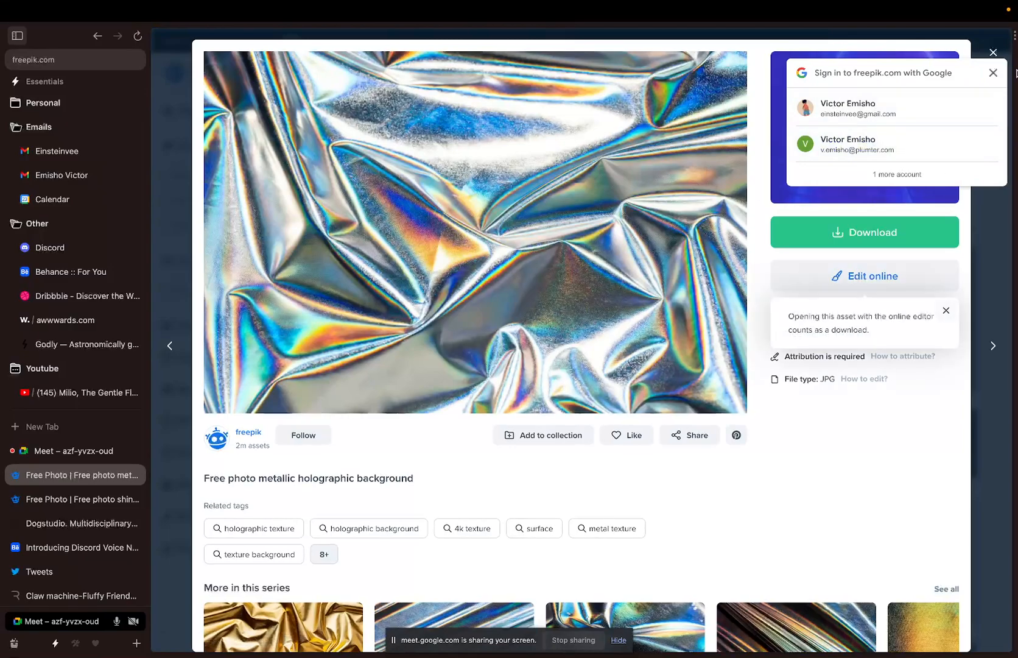
{"action": "left_click", "coordinate": [987, 75]}
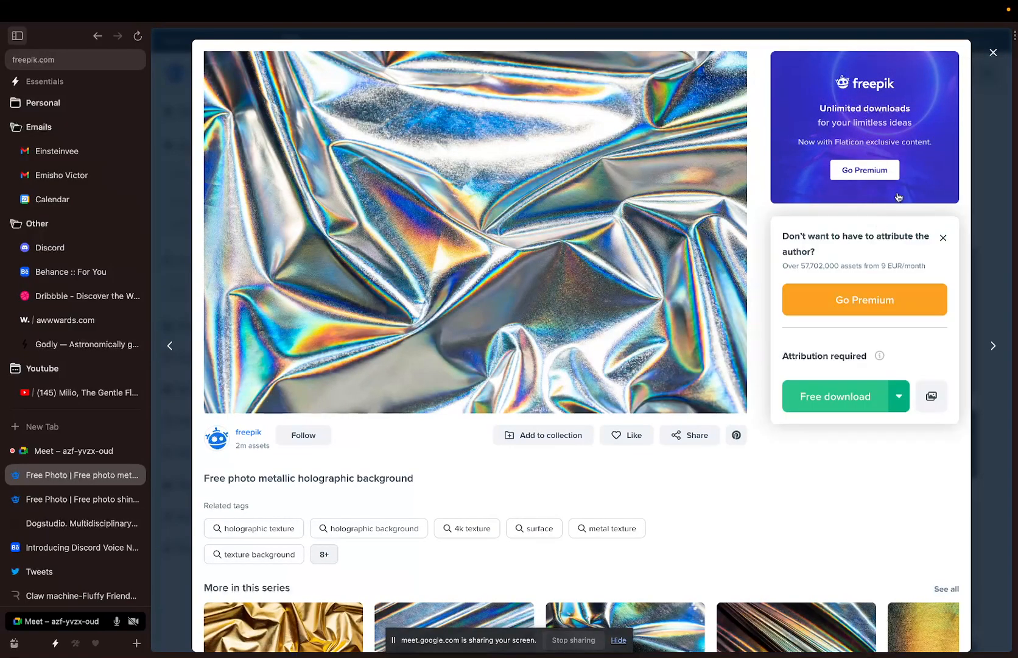
{"action": "left_click", "coordinate": [858, 394]}
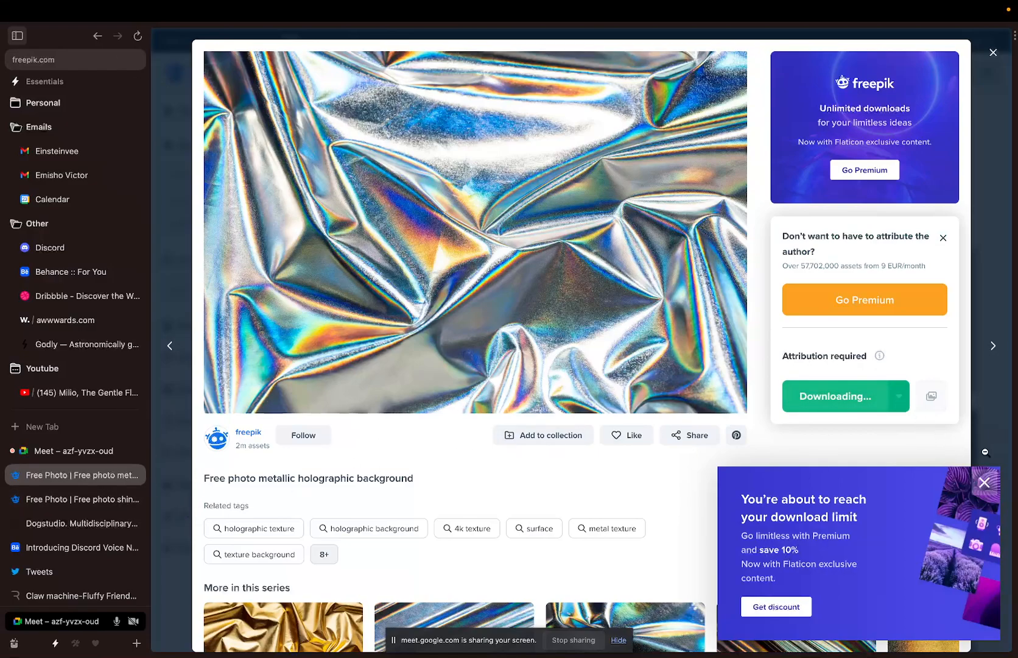
{"action": "left_click", "coordinate": [985, 484]}
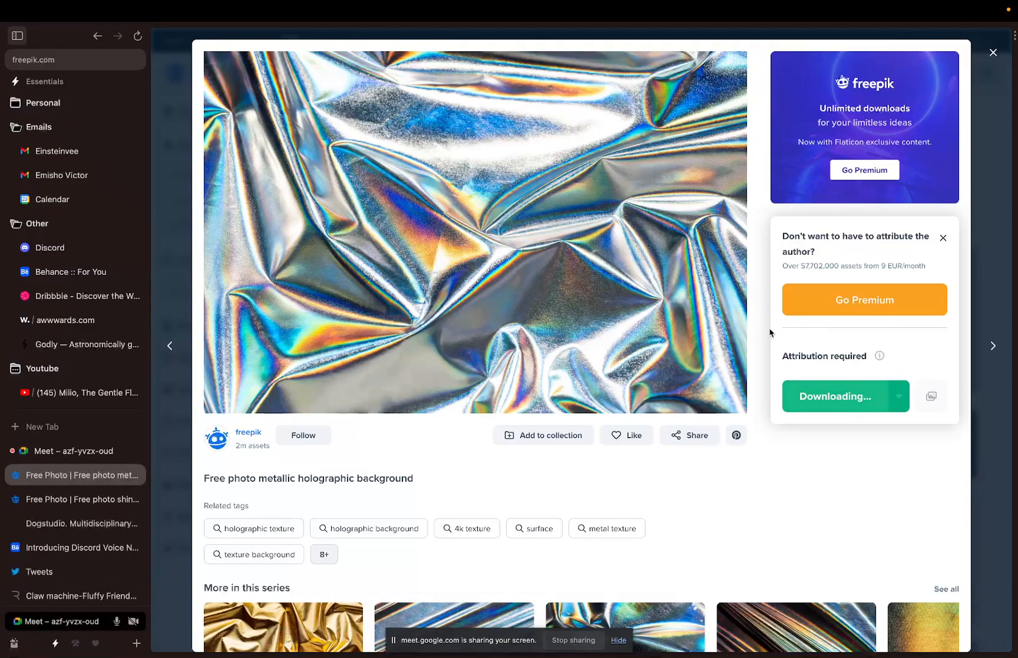
{"action": "key", "text": "ctrl+Up"}
- Load the downloaded holographic background image as the bust's matcap texture
{"action": "left_click", "coordinate": [581, 48]}
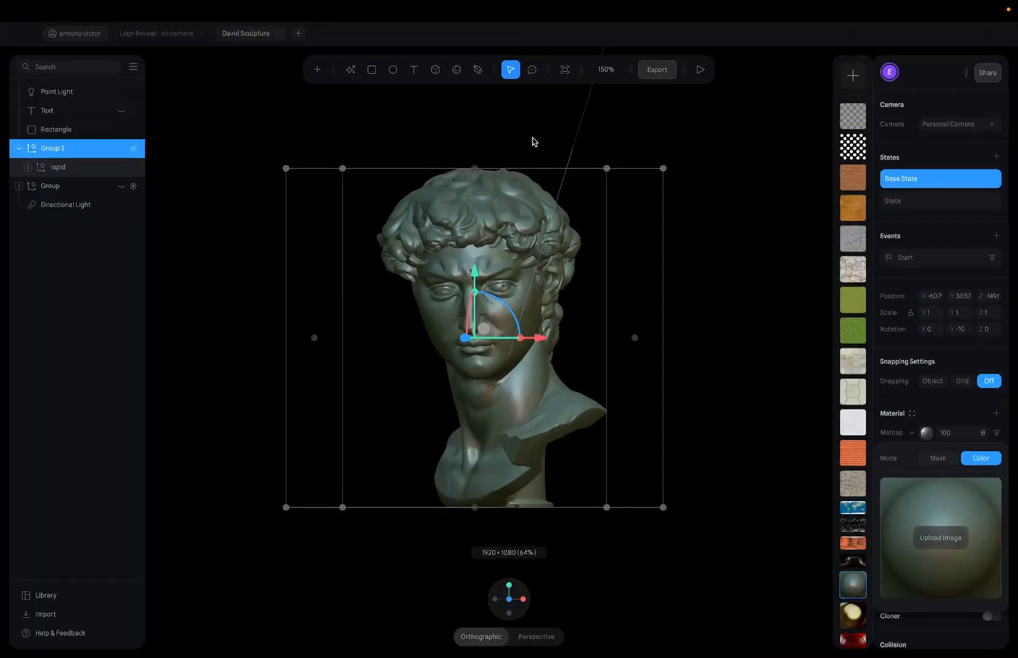
{"action": "left_click", "coordinate": [944, 548]}
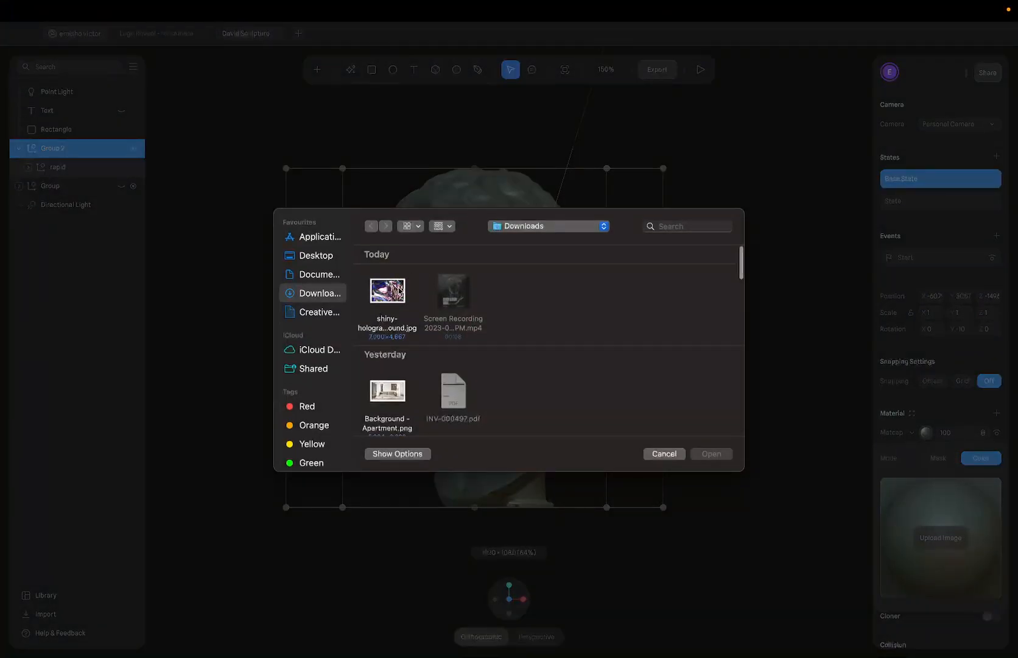
{"action": "left_click", "coordinate": [402, 298]}
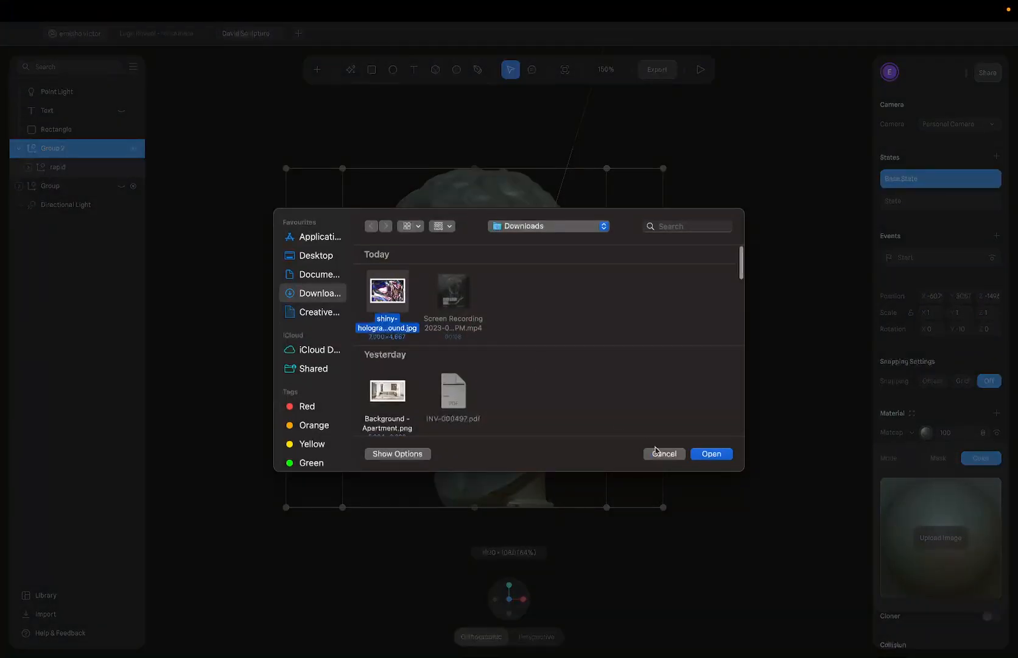
{"action": "left_click", "coordinate": [698, 456]}
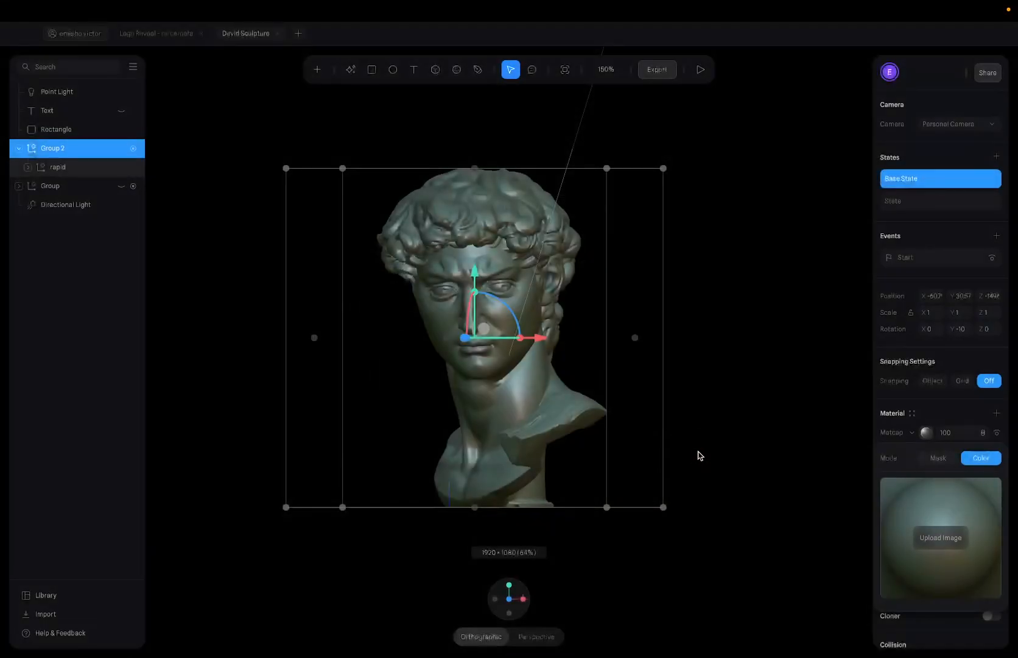
- Orbit the bust to profile and back to front, then play the full-frame preview
{"action": "mouse_move", "coordinate": [752, 377]}
{"action": "left_mouse_down"}
{"action": "mouse_move", "coordinate": [661, 398]}
{"action": "mouse_move", "coordinate": [720, 364]}
{"action": "mouse_move", "coordinate": [748, 396]}
{"action": "mouse_move", "coordinate": [611, 400]}
{"action": "left_mouse_up"}
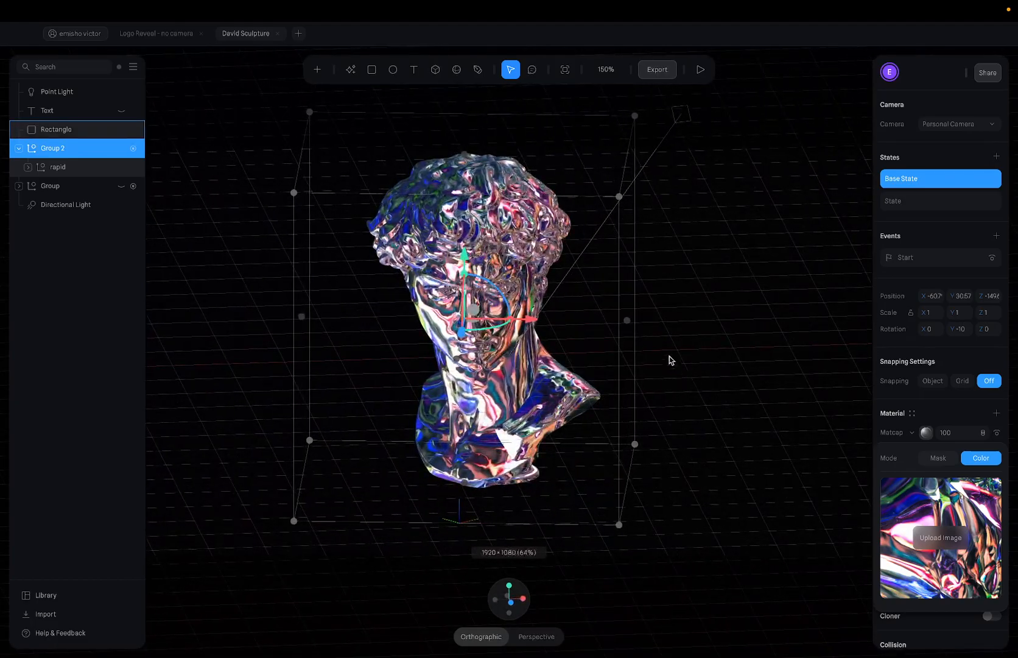
{"action": "left_click_drag", "start_coordinate": [688, 336], "coordinate": [581, 393]}
{"action": "left_click_drag", "start_coordinate": [668, 390], "coordinate": [653, 391]}
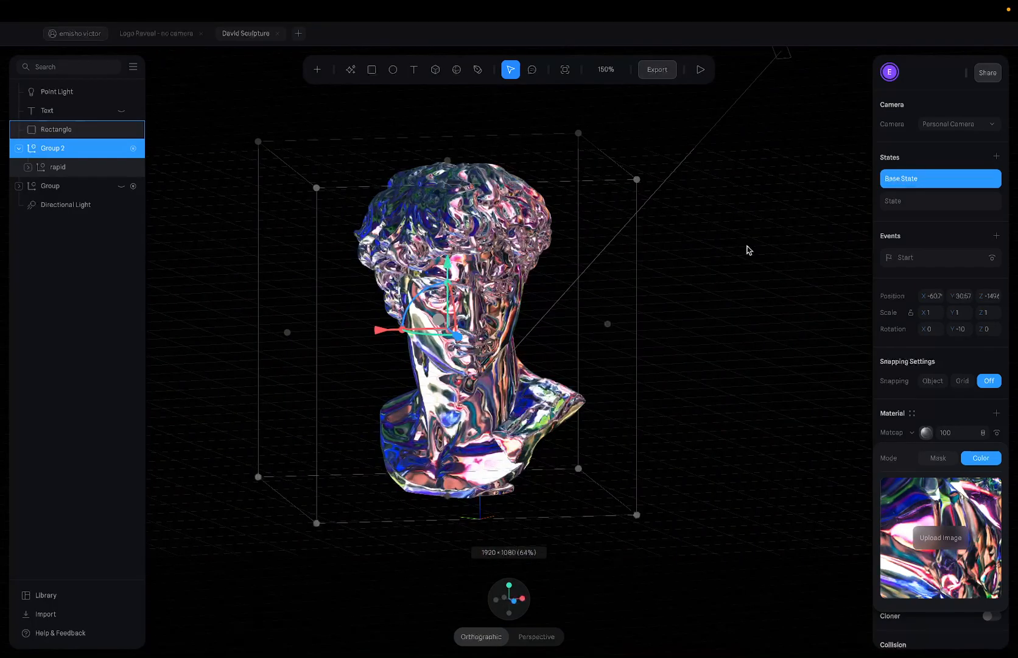
{"action": "left_click", "coordinate": [701, 69]}
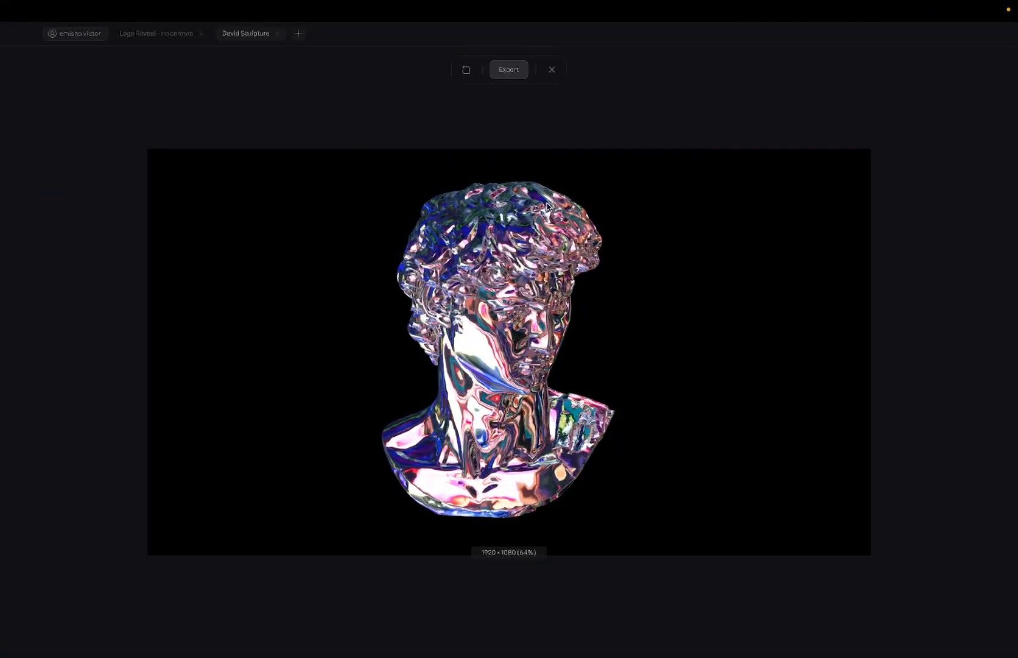
- Close the preview, glance at the Figma design, and replay the scene preview
{"action": "left_click", "coordinate": [552, 71]}
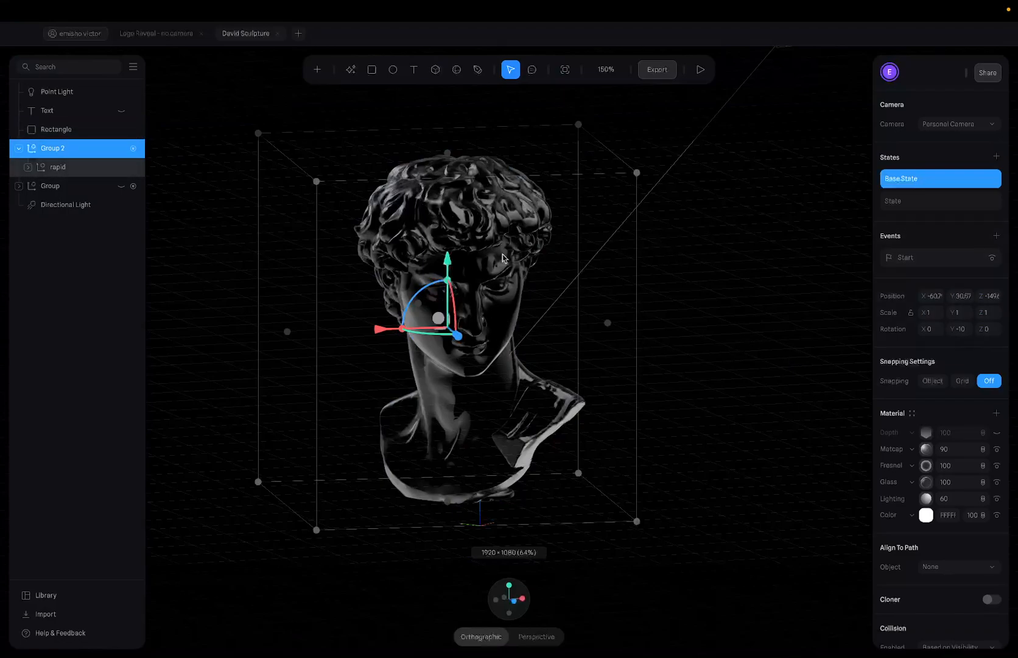
{"action": "key", "text": "ctrl+Right"}
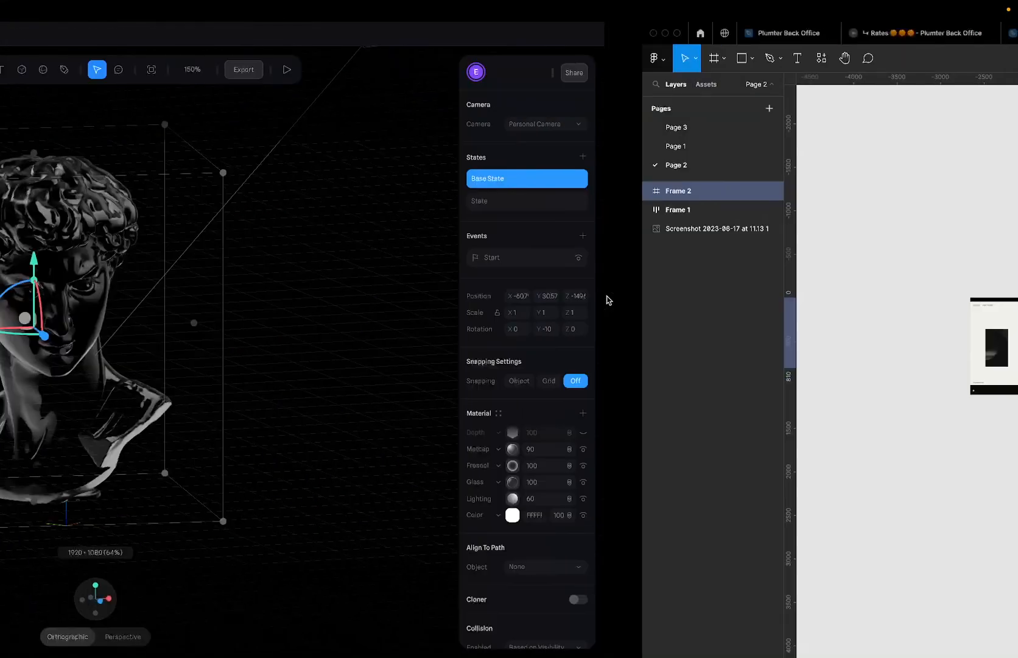
{"action": "key", "text": "ctrl+Left"}
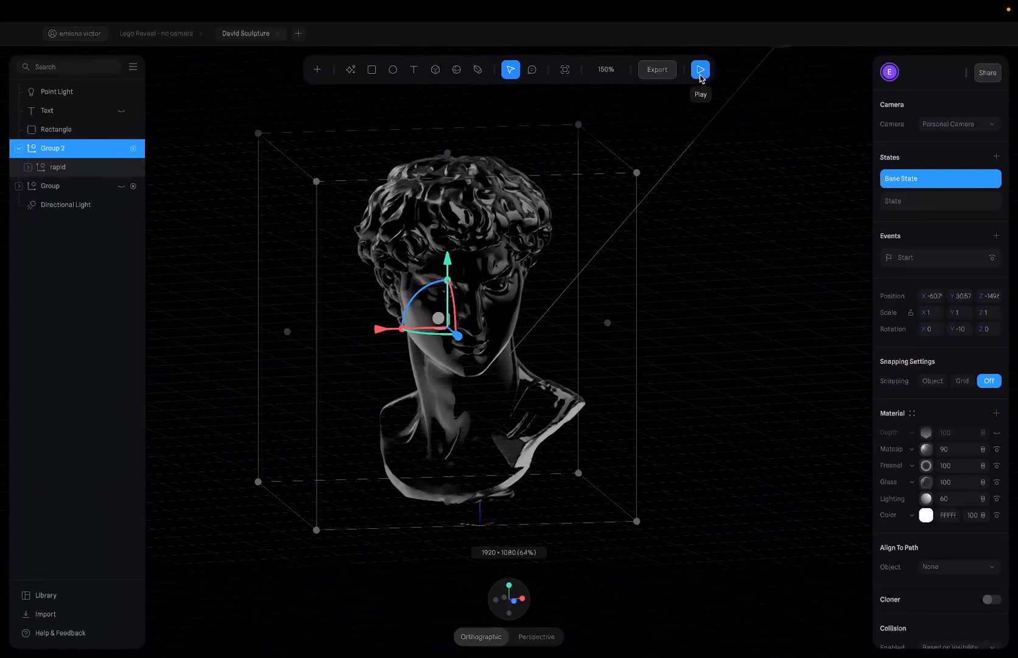
{"action": "left_click", "coordinate": [701, 73]}
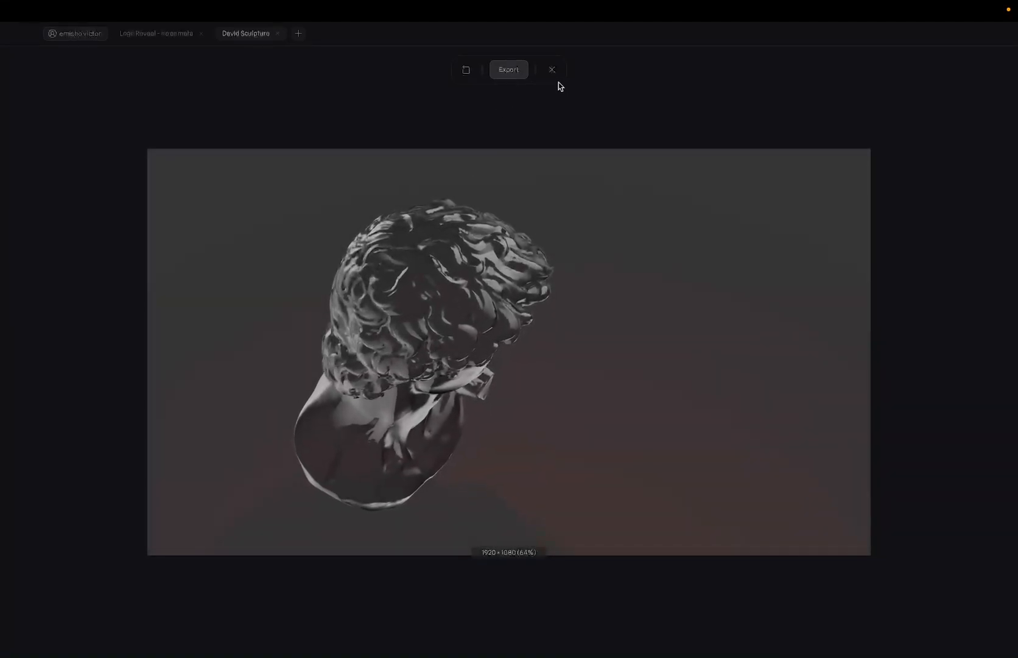
{"action": "left_click", "coordinate": [551, 69]}
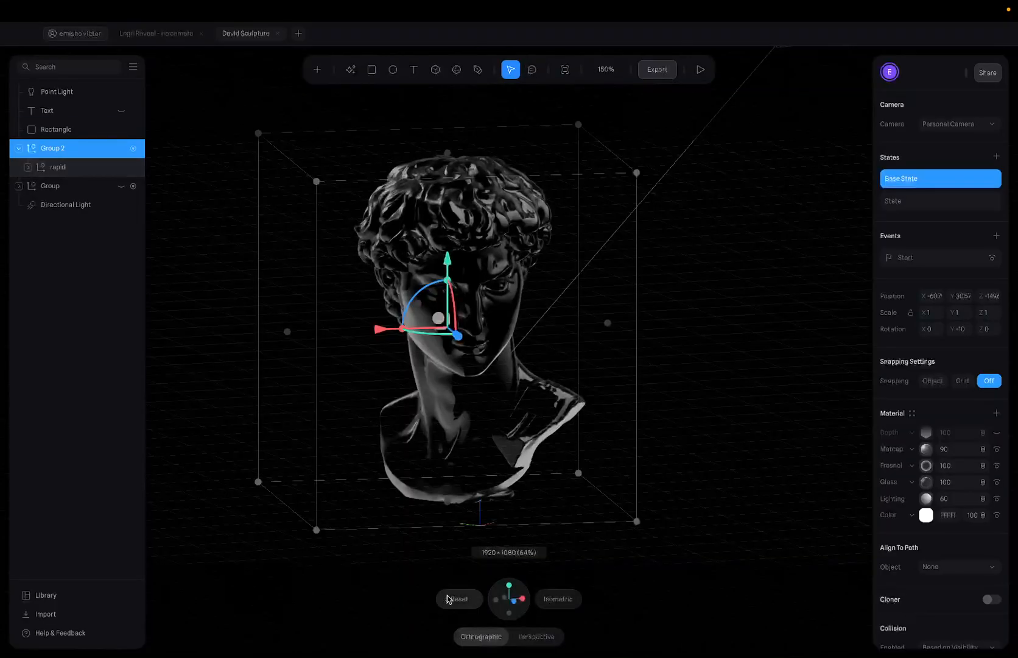
- Reset the camera to the front view and check it in the play preview
{"action": "left_click", "coordinate": [451, 599]}
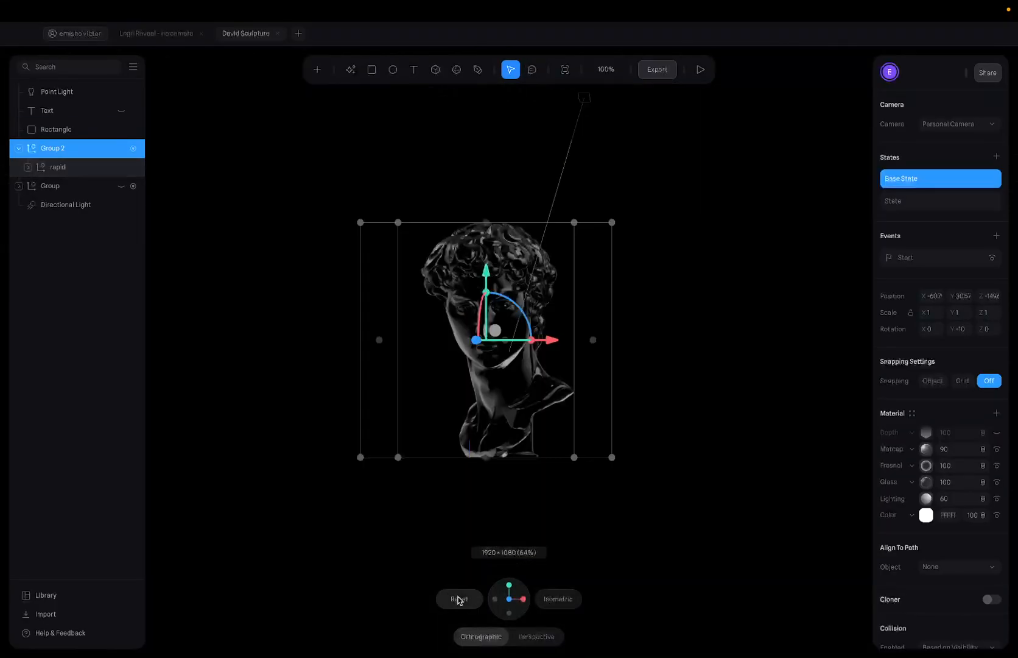
{"action": "left_click", "coordinate": [701, 69]}
{"action": "left_click", "coordinate": [551, 69]}
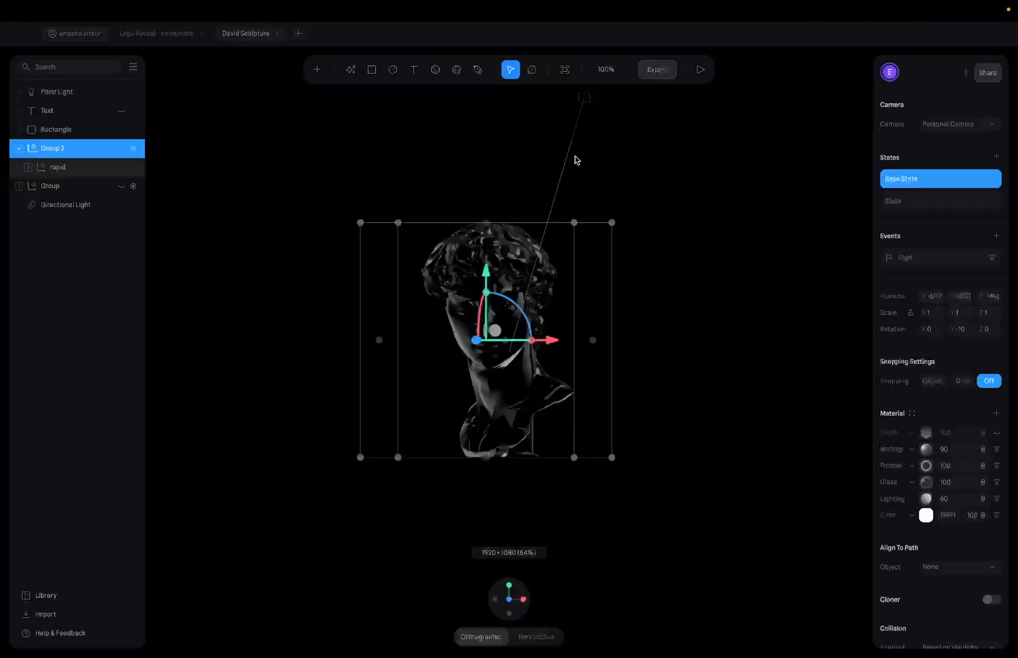
- Preview the bust's current framing and close the preview
{"action": "scroll", "coordinate": [516, 369], "scroll_direction": "up", "scroll_amount": 5}
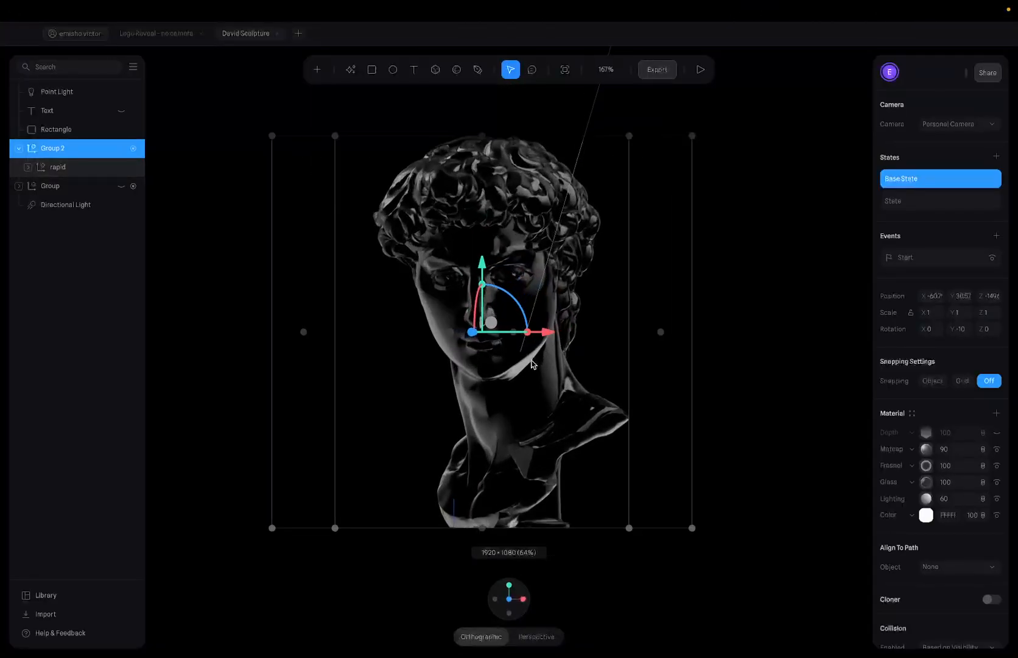
{"action": "scroll", "coordinate": [531, 363], "scroll_direction": "down", "scroll_amount": 2}
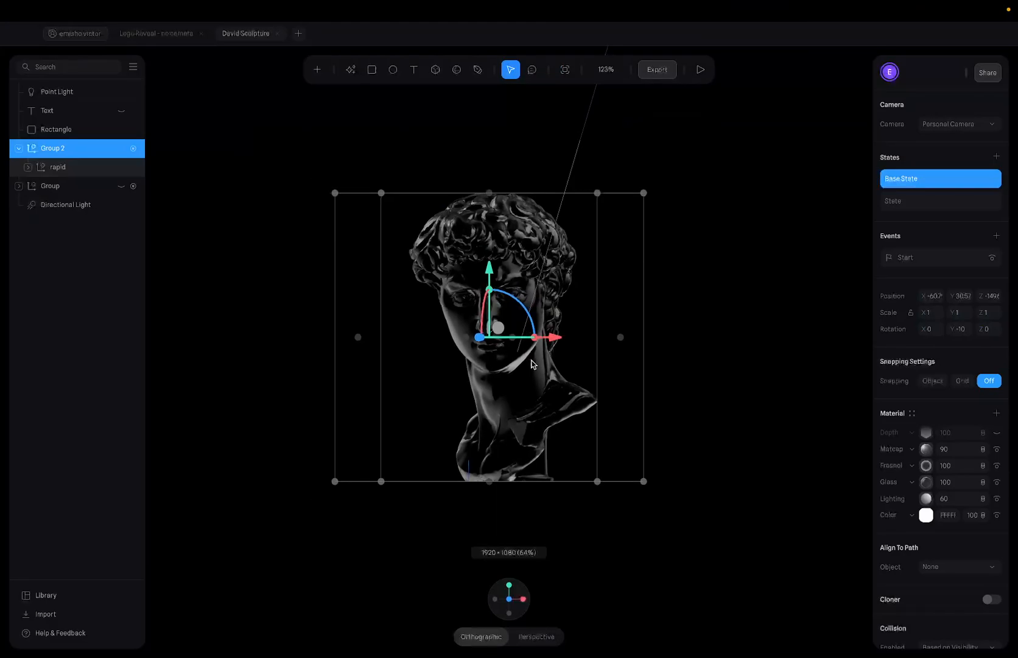
{"action": "left_click", "coordinate": [700, 69]}
{"action": "left_click", "coordinate": [552, 69]}
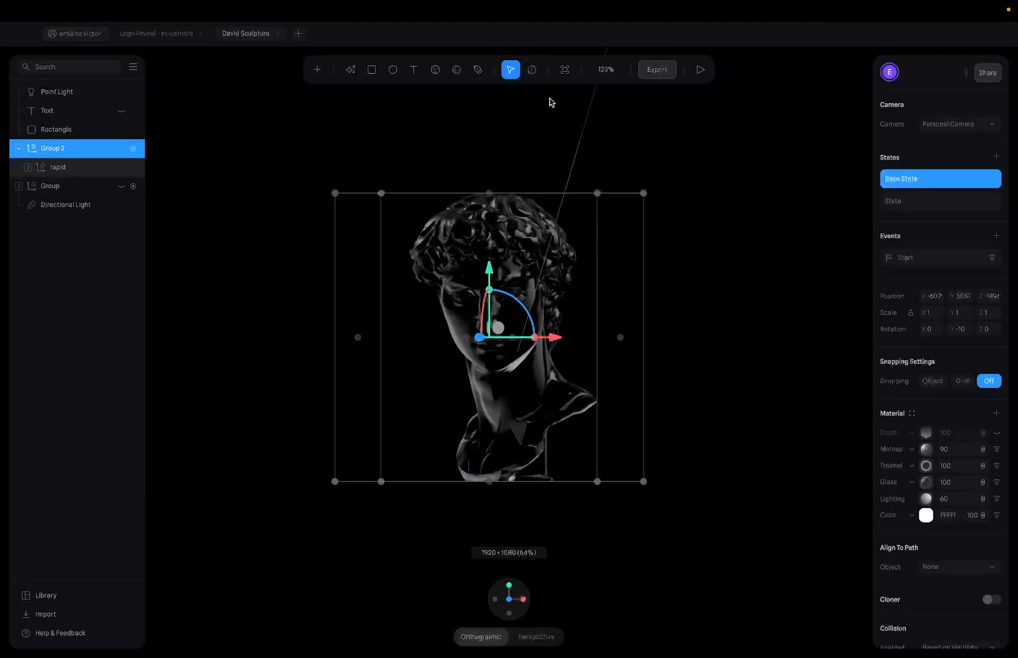
- Set the zoom to 150% and check the new framing in play mode
{"action": "left_click", "coordinate": [599, 71]}
{"action": "left_click", "coordinate": [629, 108]}
{"action": "type", "text": "150"}
{"action": "key", "text": "Return"}
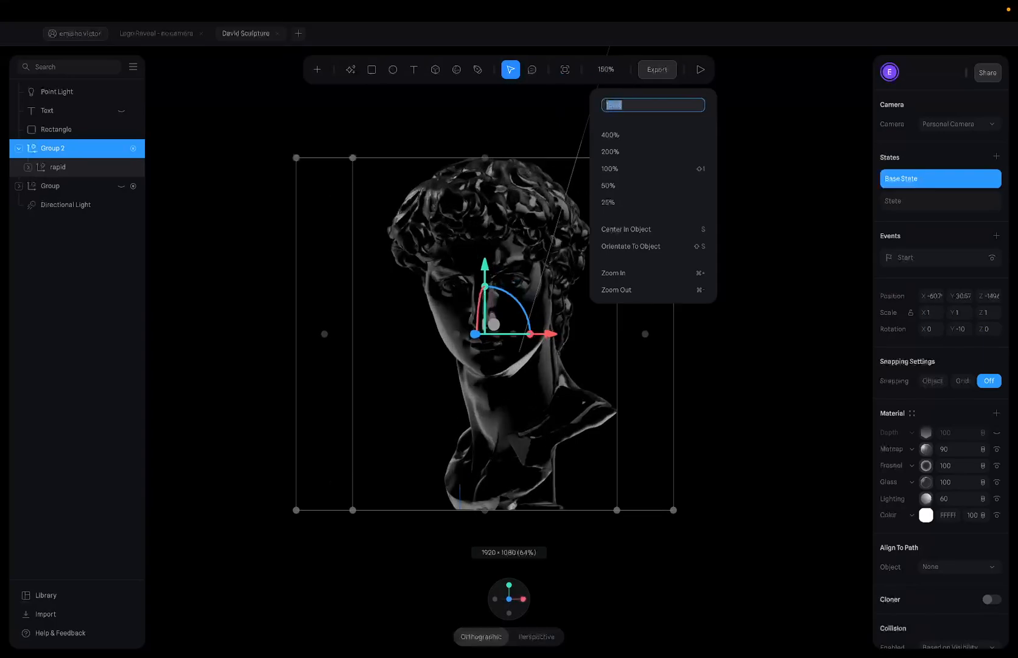
{"action": "left_click", "coordinate": [703, 72]}
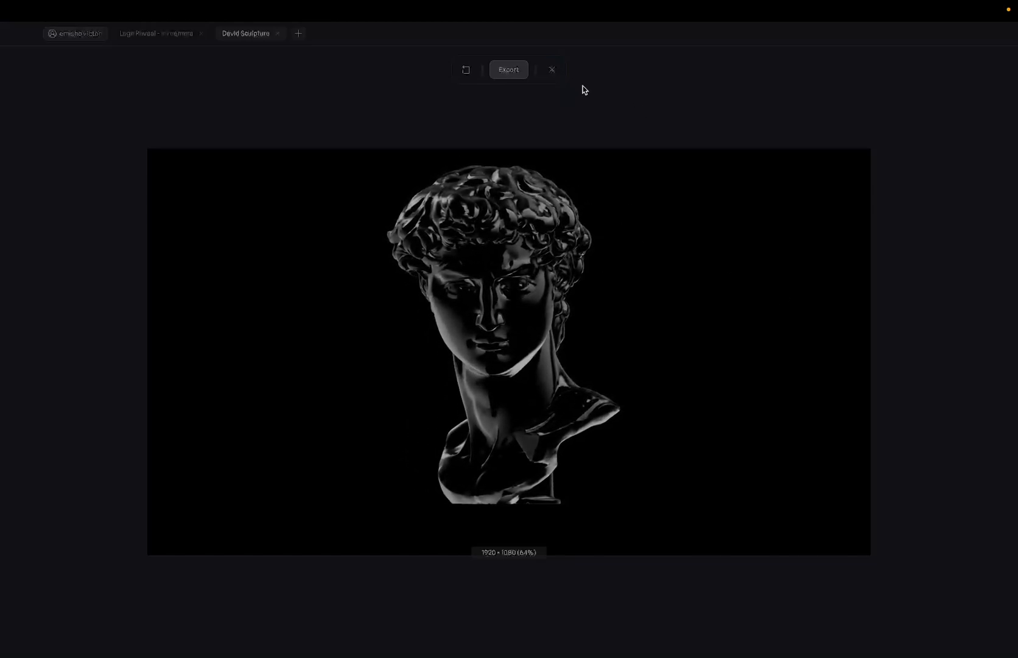
{"action": "left_click", "coordinate": [551, 69]}
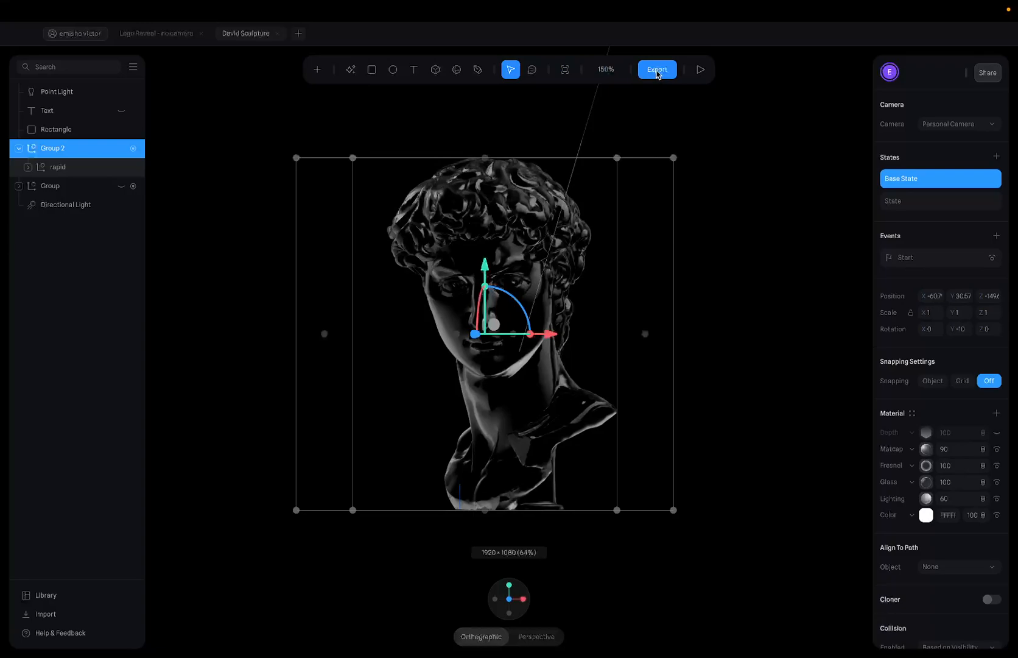
- Open the Export panel's Video Recording settings, trying GIF before keeping the MP4 format
{"action": "left_click", "coordinate": [666, 72]}
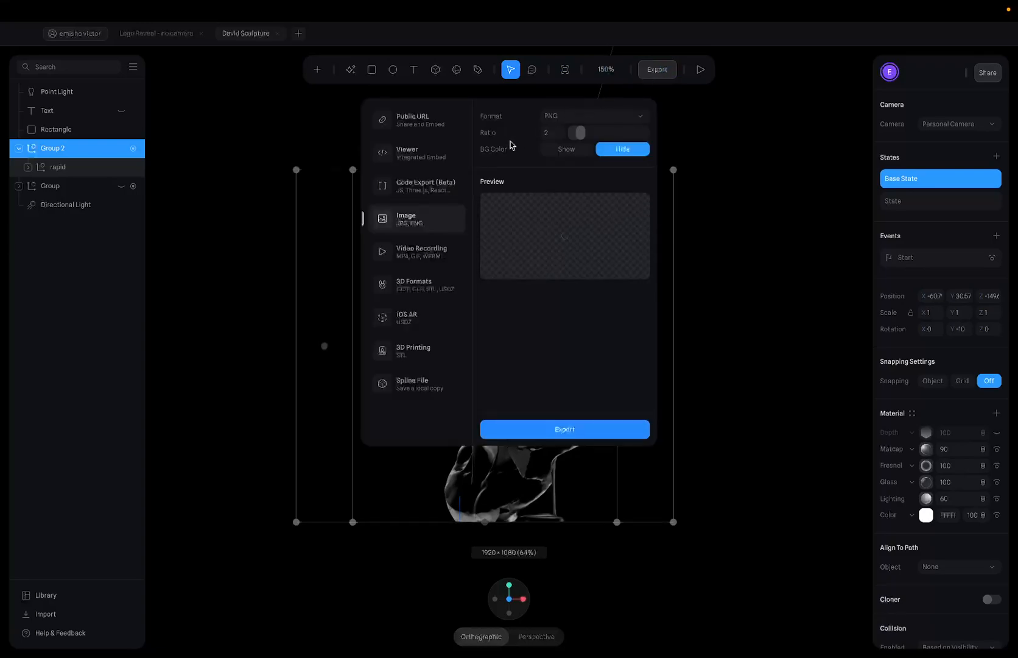
{"action": "left_click", "coordinate": [429, 258]}
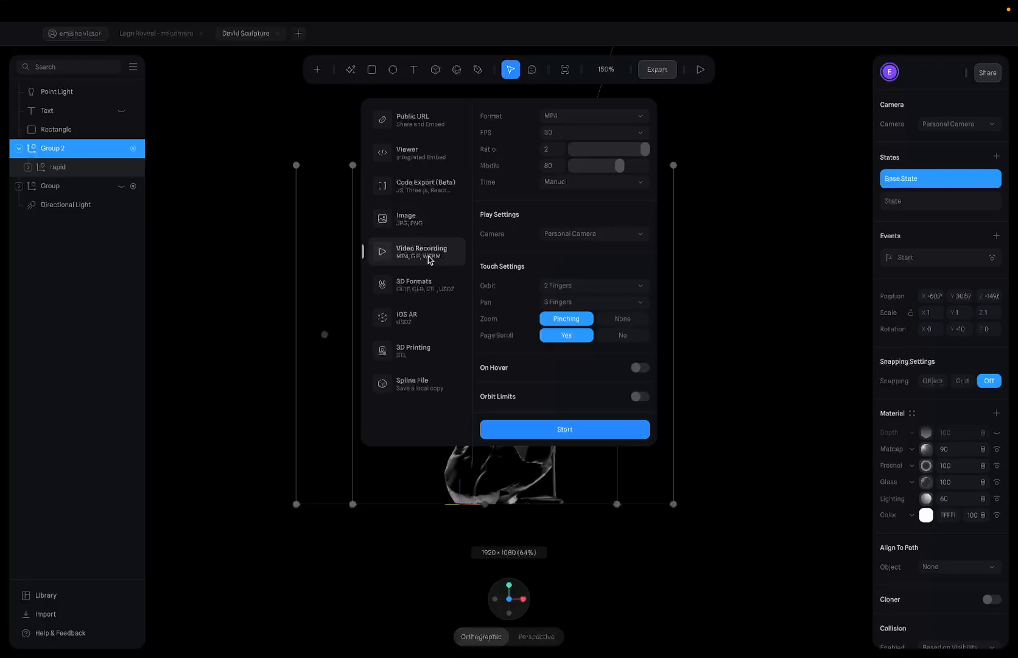
{"action": "left_click", "coordinate": [582, 116]}
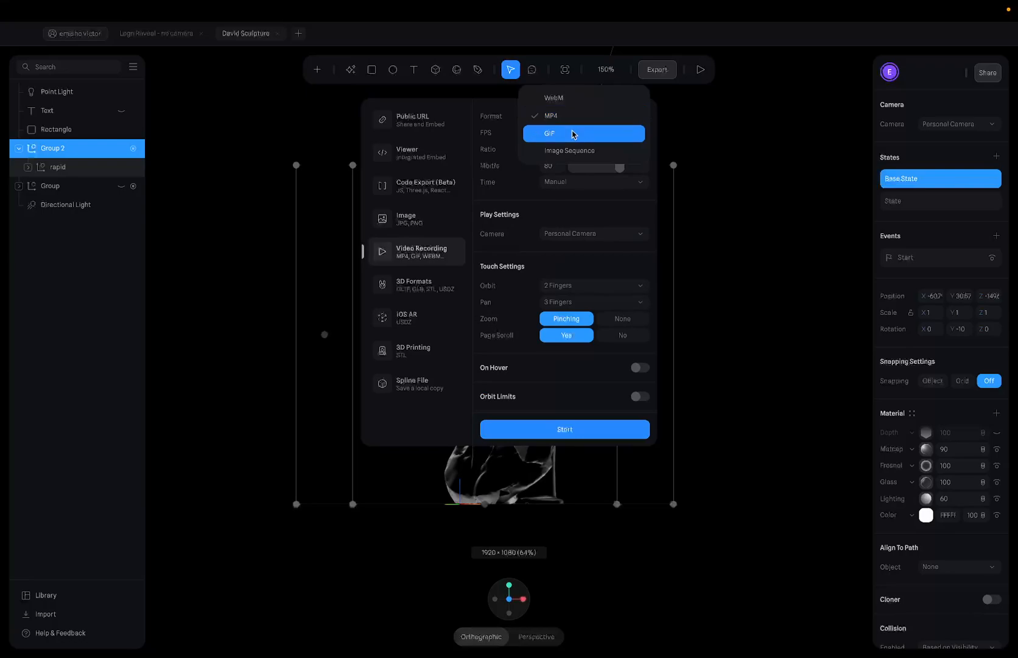
{"action": "left_click", "coordinate": [573, 134]}
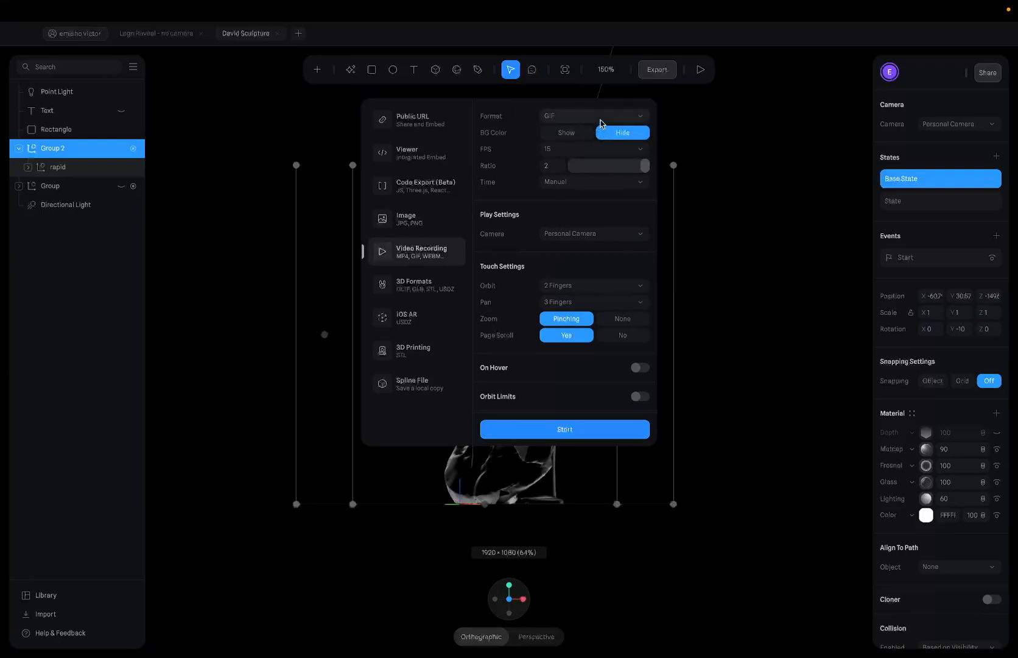
{"action": "left_click", "coordinate": [600, 119]}
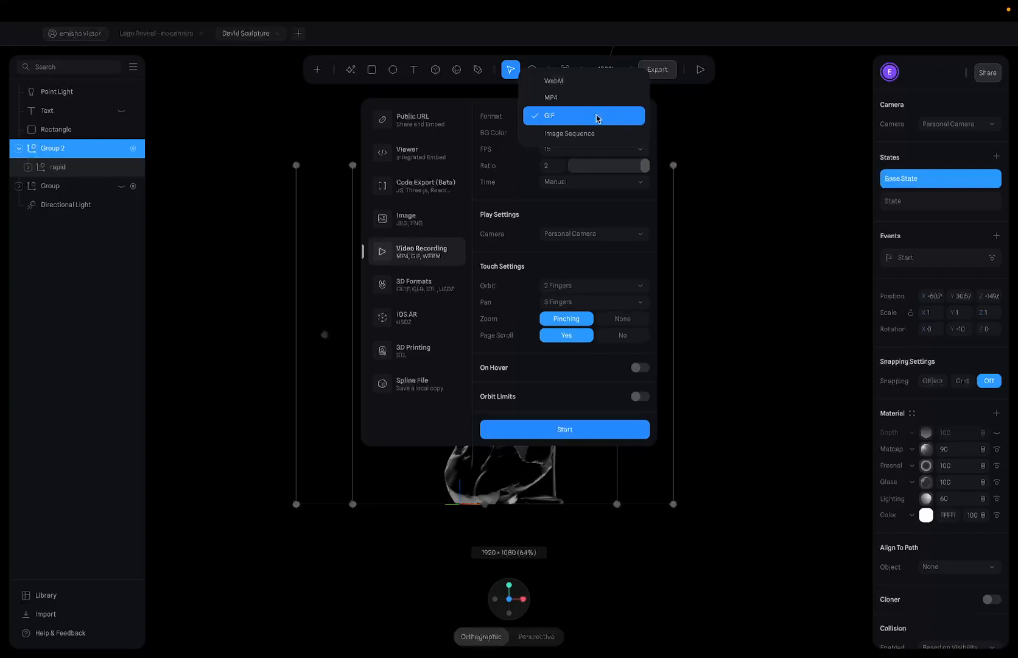
{"action": "left_click", "coordinate": [594, 98]}
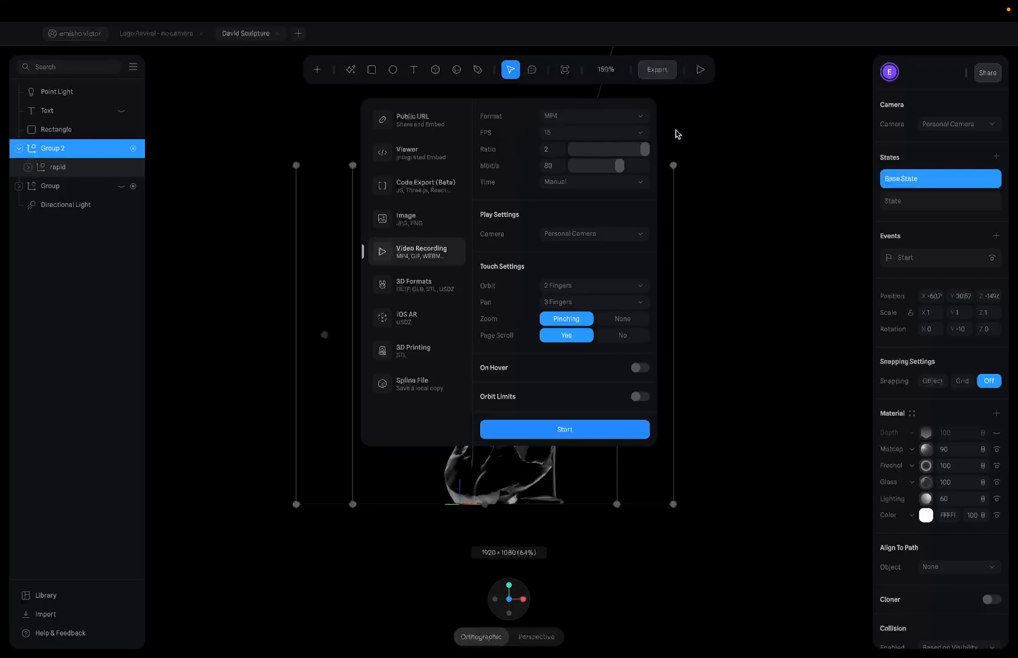
- Set 30 FPS, ratio 1 and a 60 Mbit/s bitrate, then start the recording view
{"action": "left_click", "coordinate": [579, 133]}
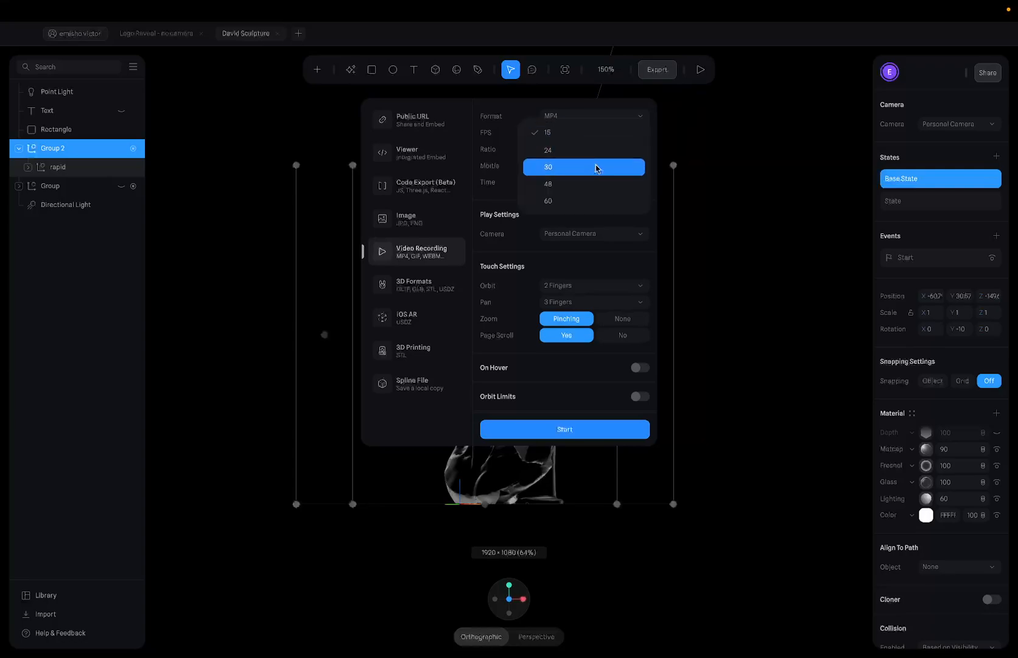
{"action": "left_click", "coordinate": [575, 166]}
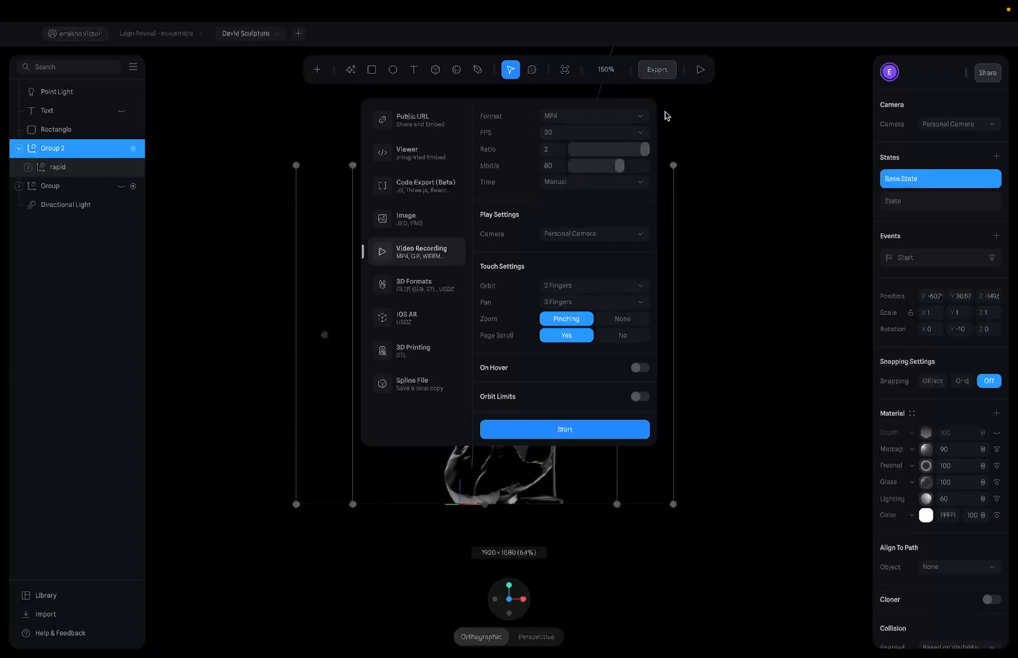
{"action": "left_click_drag", "start_coordinate": [599, 142], "coordinate": [593, 153]}
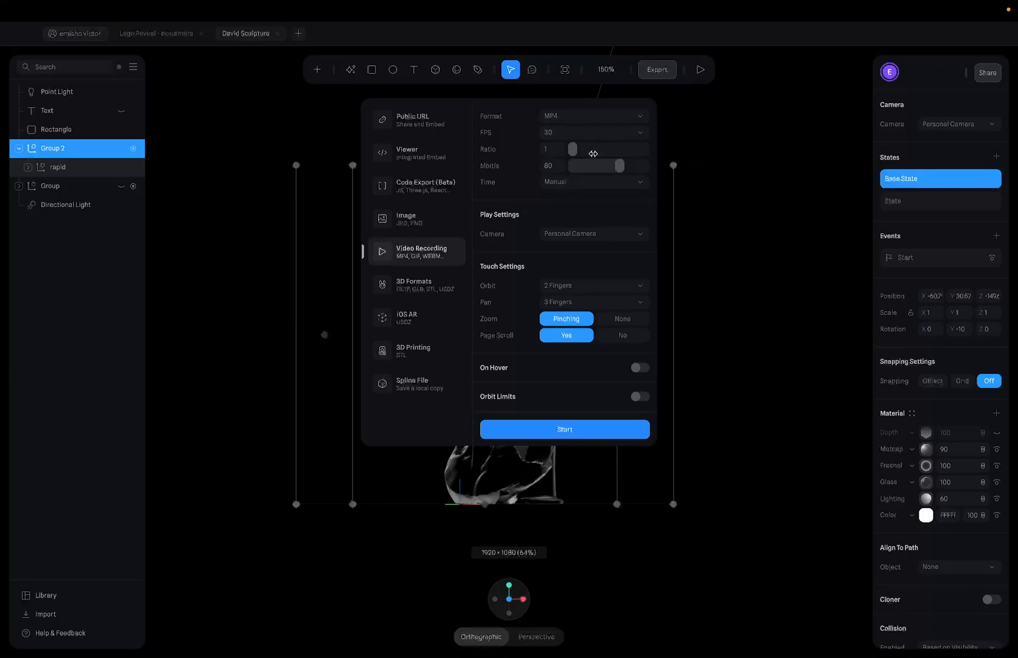
{"action": "left_click", "coordinate": [555, 166]}
{"action": "key", "text": "Return"}
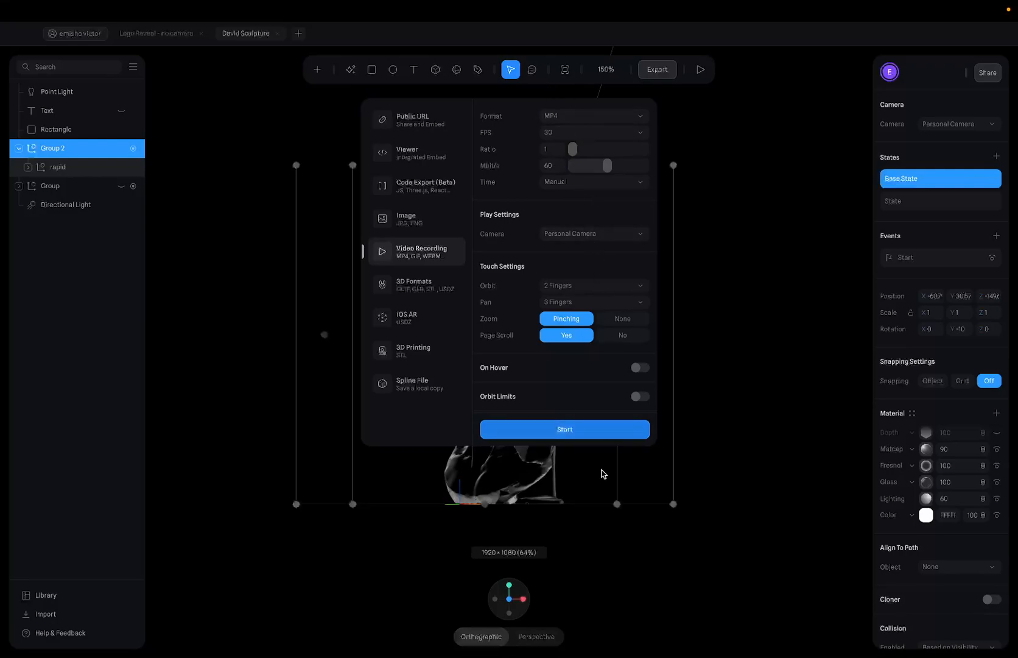
{"action": "left_click", "coordinate": [577, 429]}
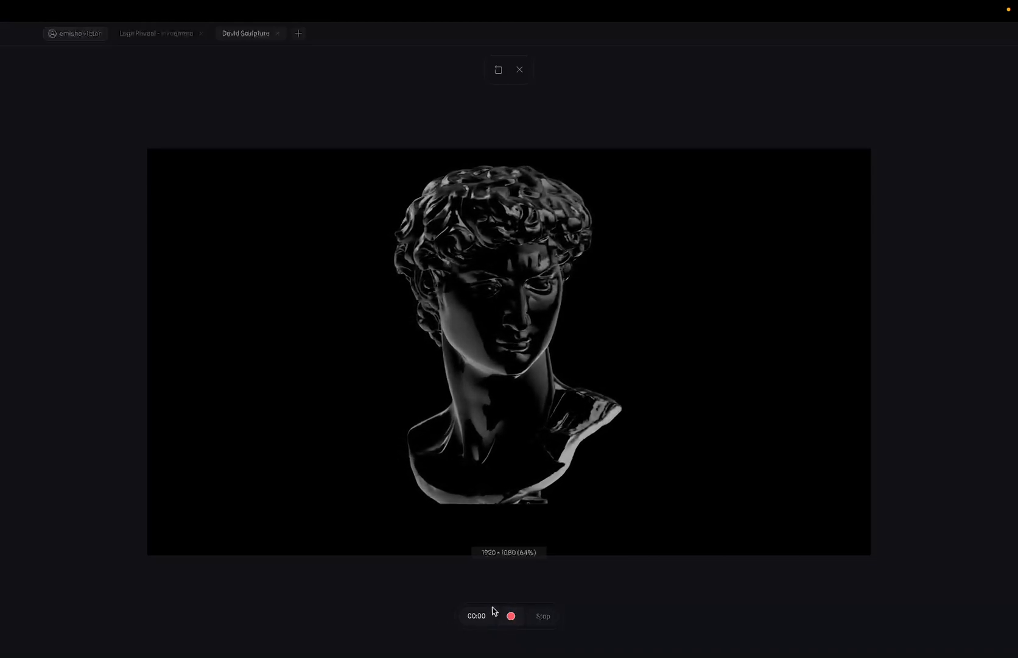
- Record about 30 seconds of the rotating David bust in Spline, then show the spaces overview
{"action": "left_click", "coordinate": [511, 616]}
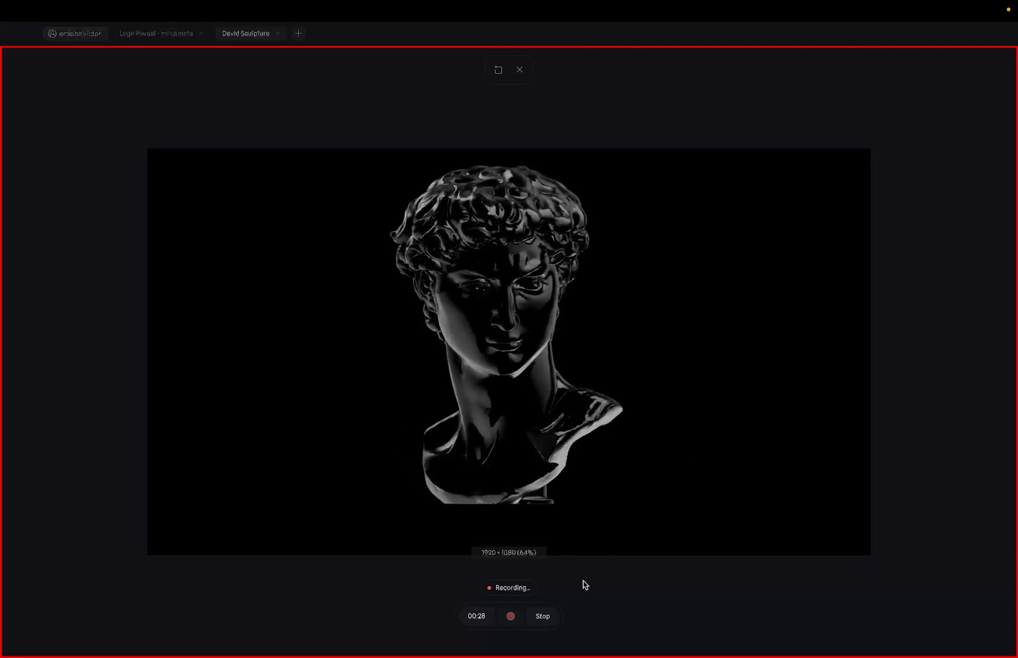
{"action": "left_click", "coordinate": [541, 616]}
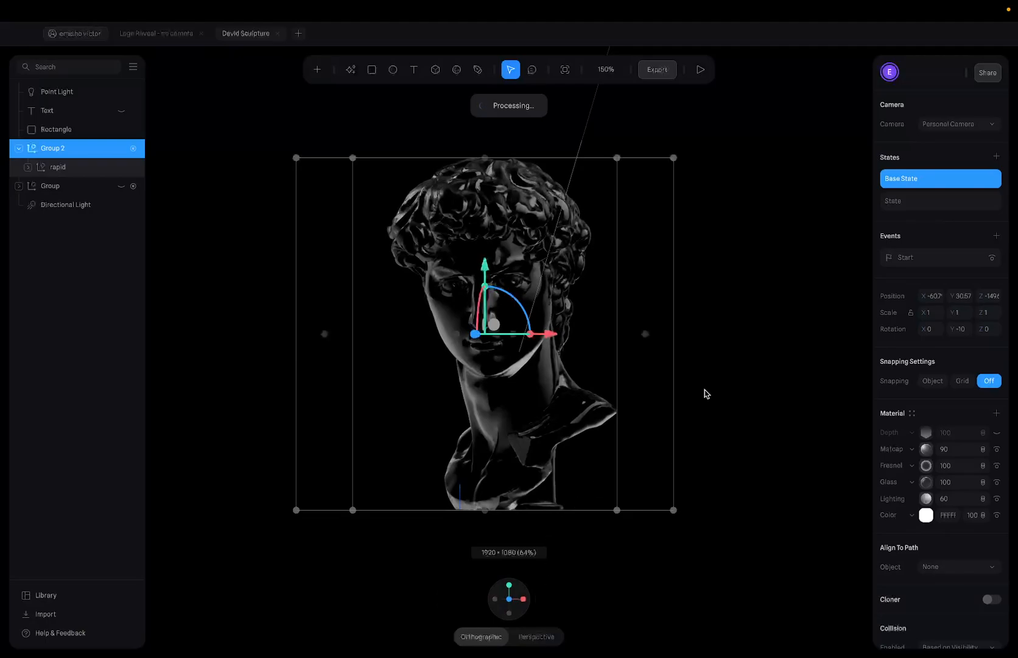
{"action": "key", "text": "ctrl+Up"}
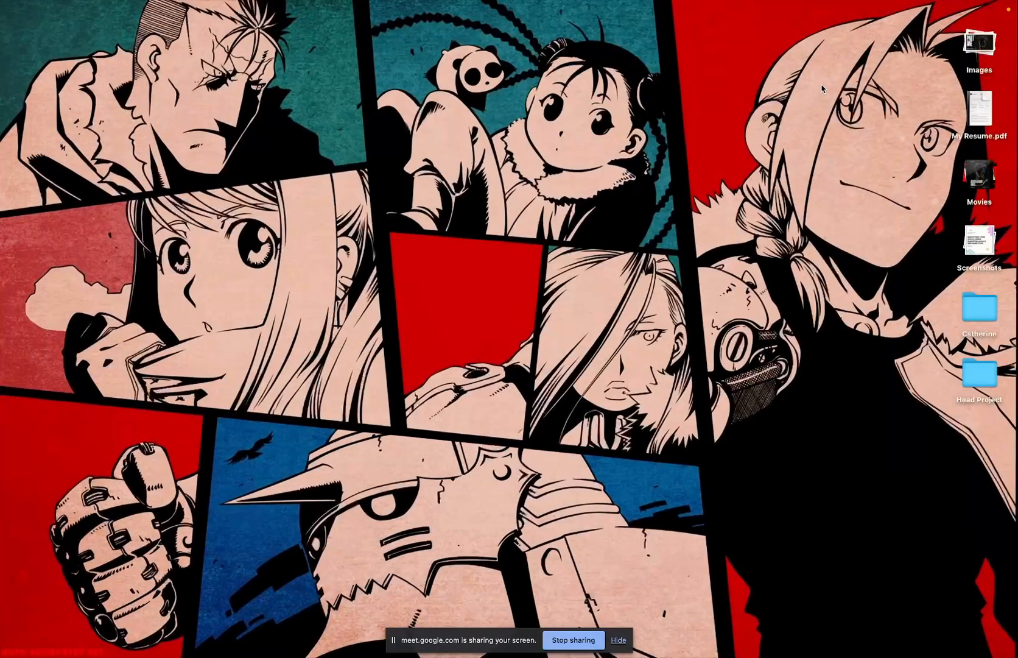
- Dismiss the Meet sharing notice and go from Page 3 to Page 1 in Figma
{"action": "left_click", "coordinate": [618, 640]}
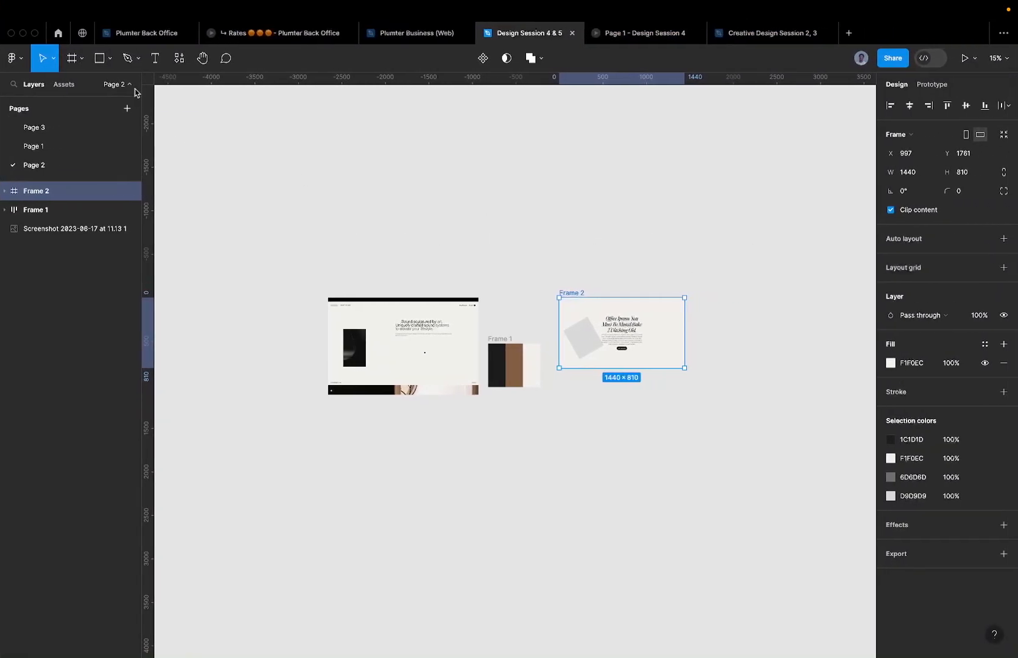
{"action": "left_click", "coordinate": [93, 128]}
{"action": "scroll", "coordinate": [519, 224], "scroll_direction": "down", "scroll_amount": 2}
{"action": "left_click", "coordinate": [68, 145]}
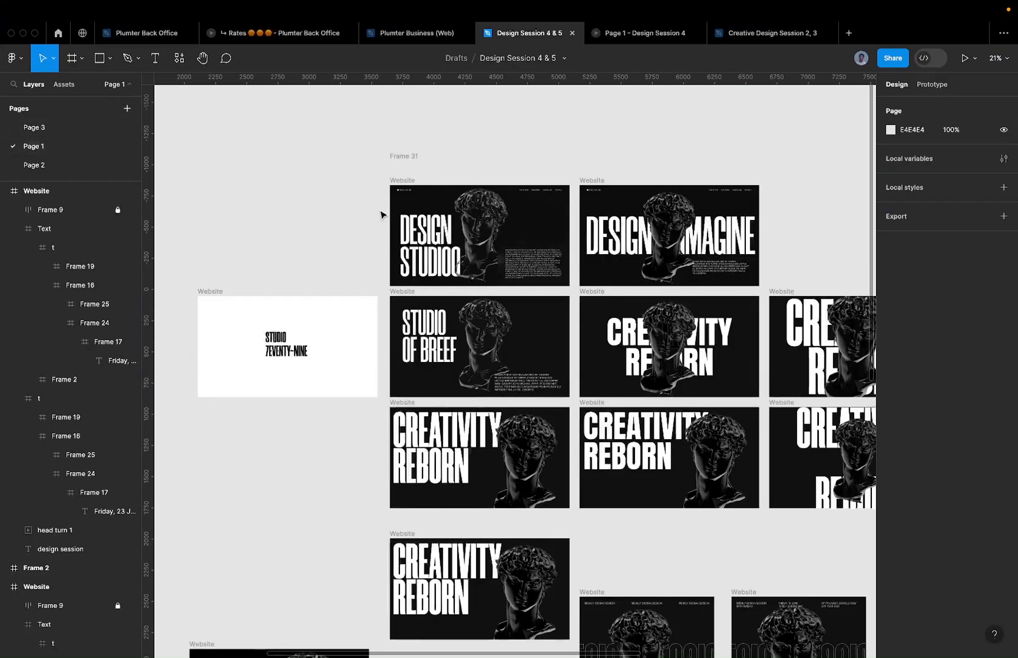
{"action": "scroll", "coordinate": [473, 225], "scroll_direction": "up", "scroll_amount": 4}
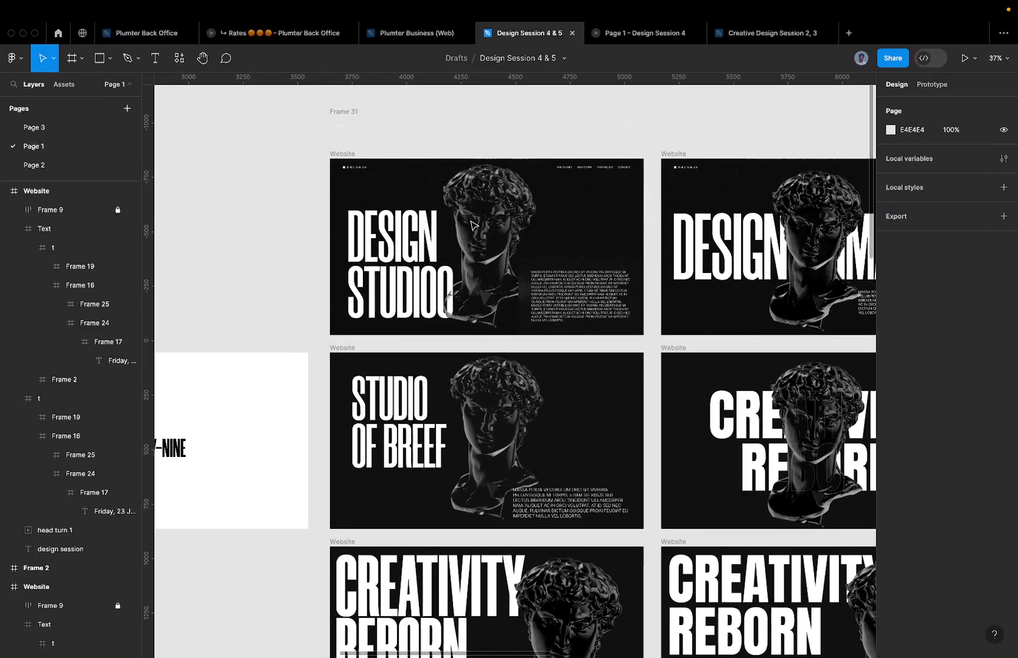
- Select the head turn 1 GIF with Exclusion blending at -12.22° over the DESIGN STUDIOO frame
{"action": "left_click", "coordinate": [472, 225]}
{"action": "scroll", "coordinate": [473, 225], "scroll_direction": "up", "scroll_amount": 2}
{"action": "scroll", "coordinate": [472, 225], "scroll_direction": "left", "scroll_amount": 1}
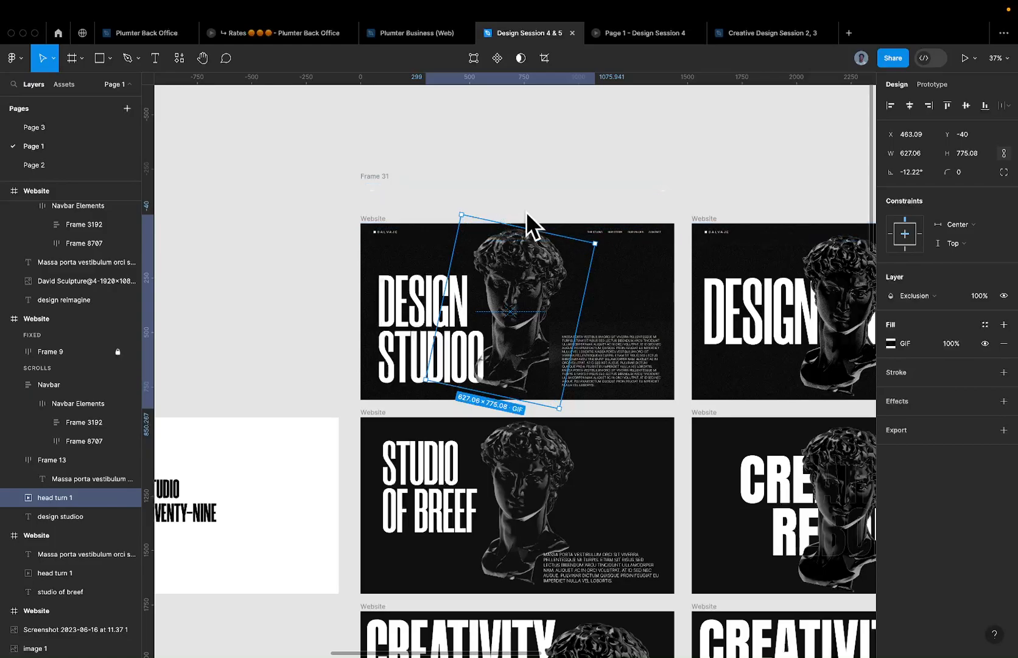
{"action": "scroll", "coordinate": [534, 228], "scroll_direction": "up", "scroll_amount": 3}
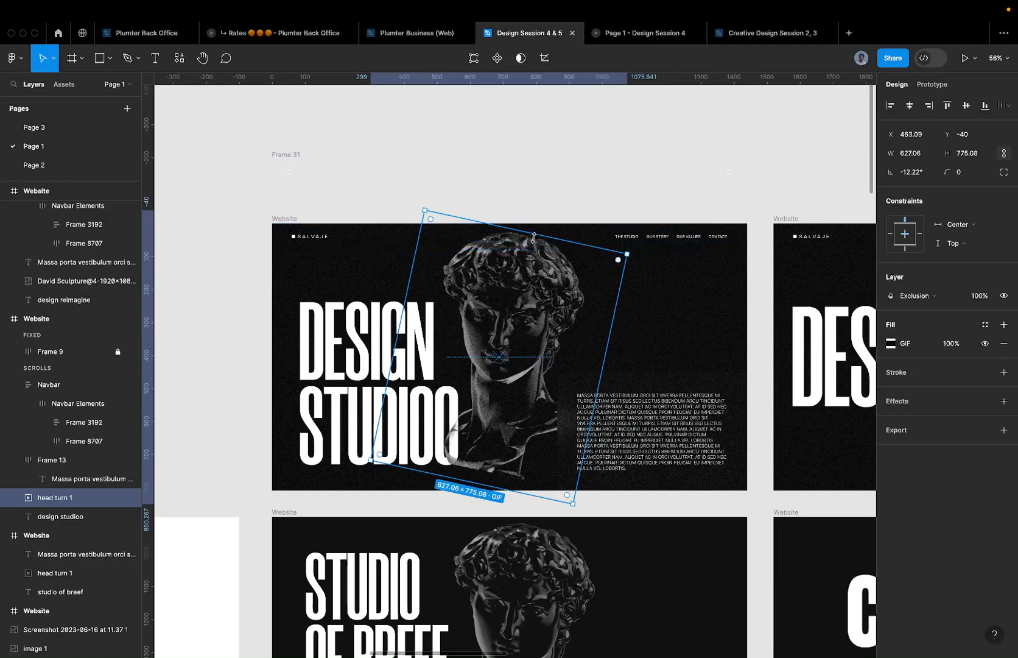
{"action": "scroll", "coordinate": [531, 286], "scroll_direction": "down", "scroll_amount": 3}
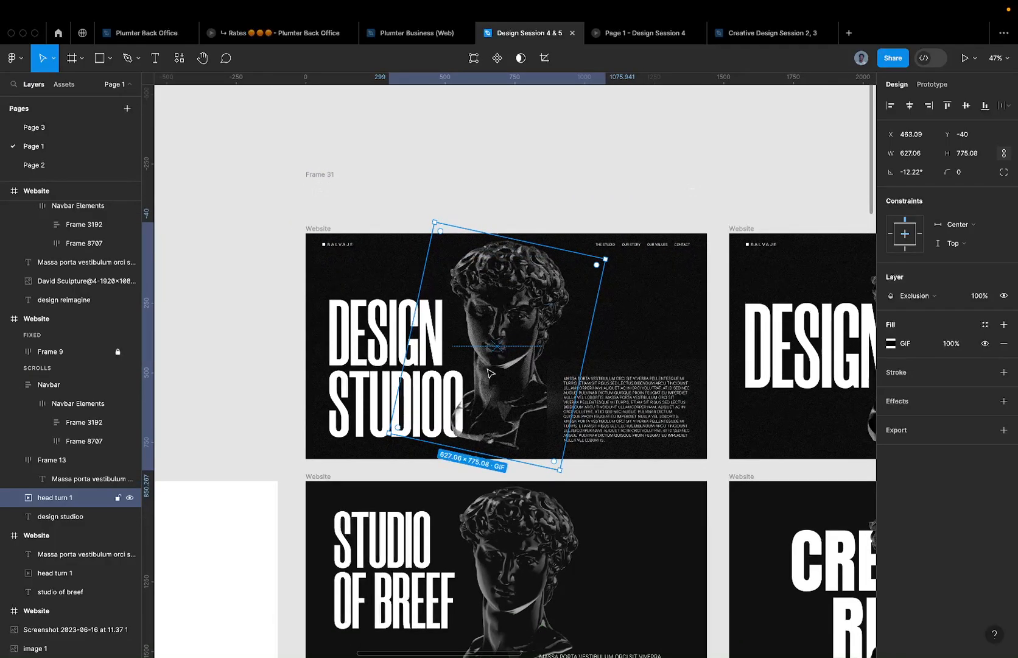
{"action": "scroll", "coordinate": [514, 338], "scroll_direction": "up", "scroll_amount": 3}
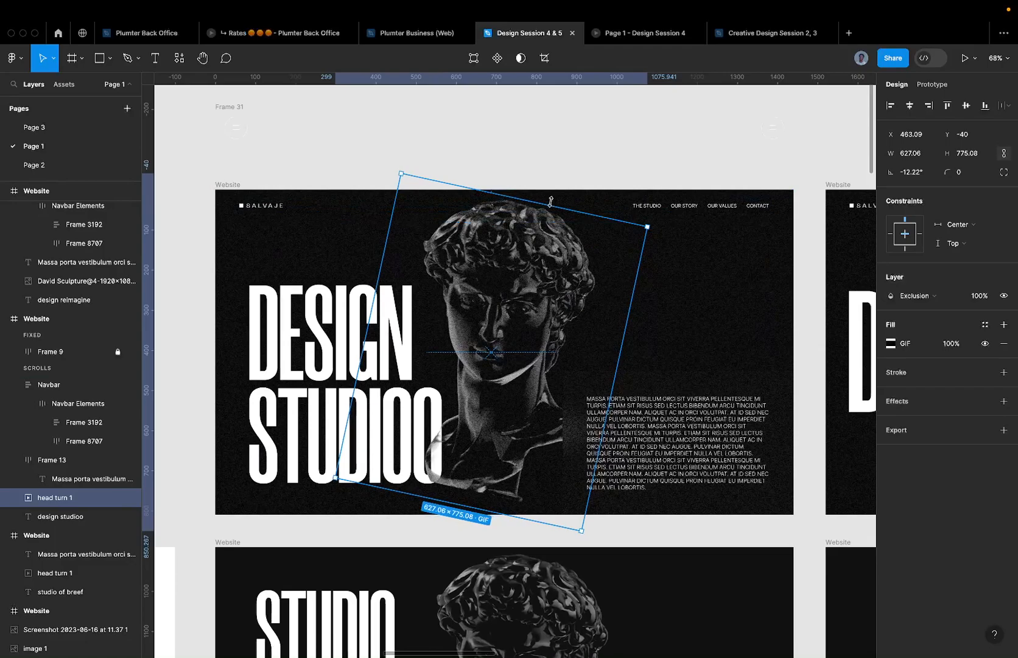
{"action": "scroll", "coordinate": [550, 202], "scroll_direction": "down", "scroll_amount": 3}
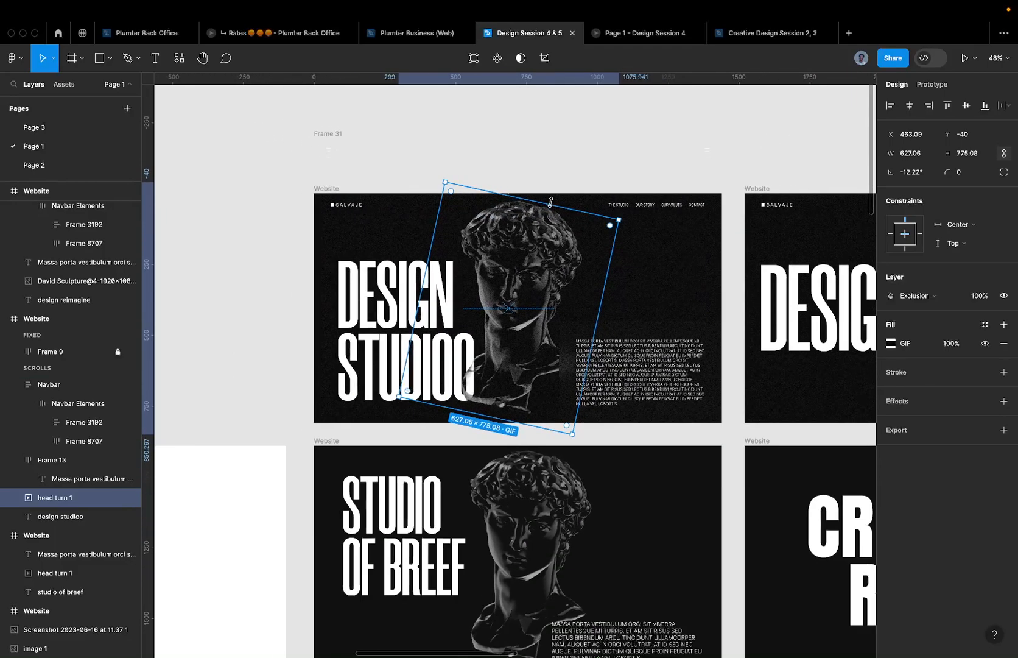
- Launch Gifski from the app launcher by searching 'gif'
{"action": "key", "text": "ctrl+Left"}
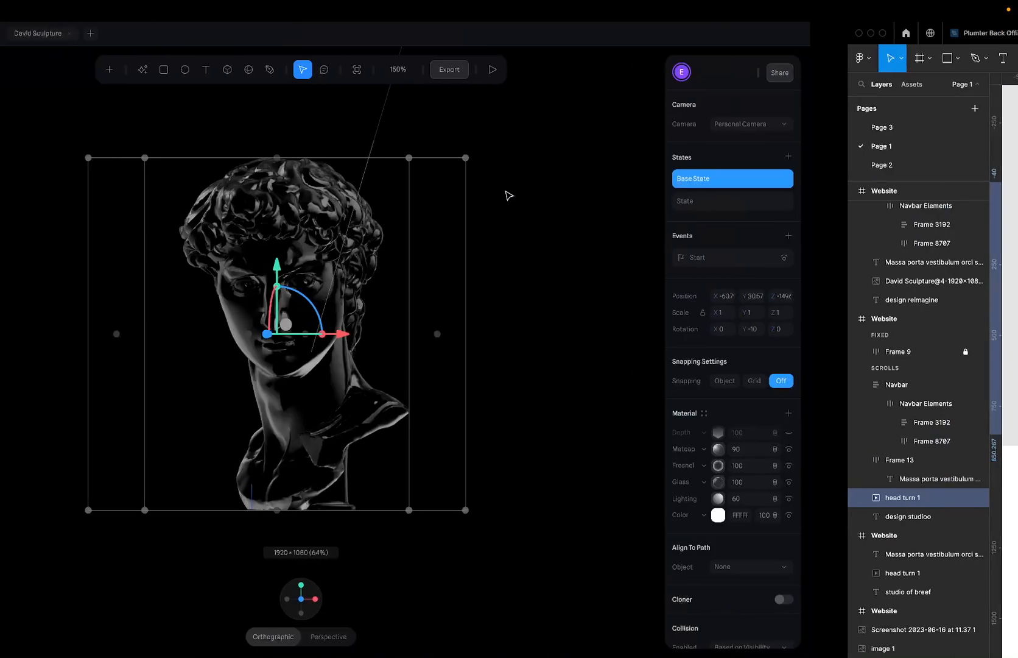
{"action": "key", "text": "ctrl+Up"}
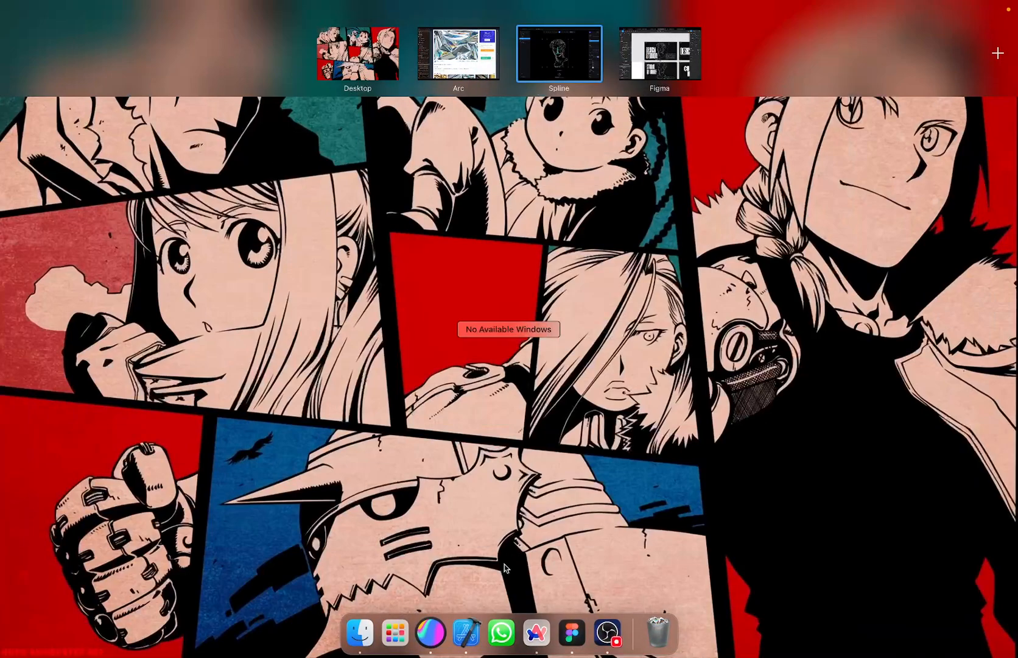
{"action": "left_click", "coordinate": [394, 632]}
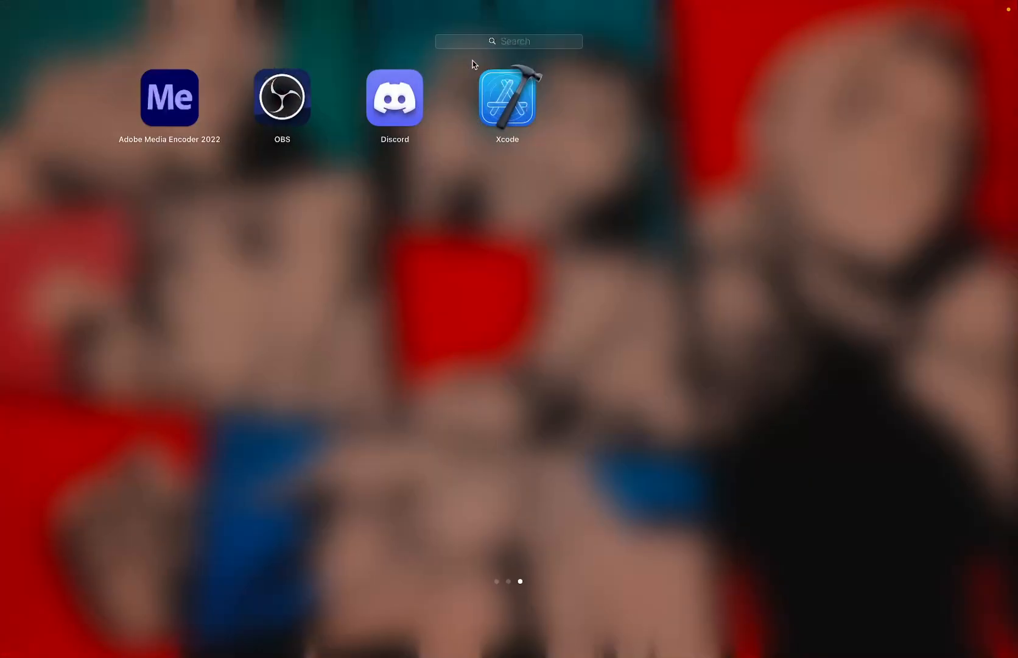
{"action": "type", "text": "gif"}
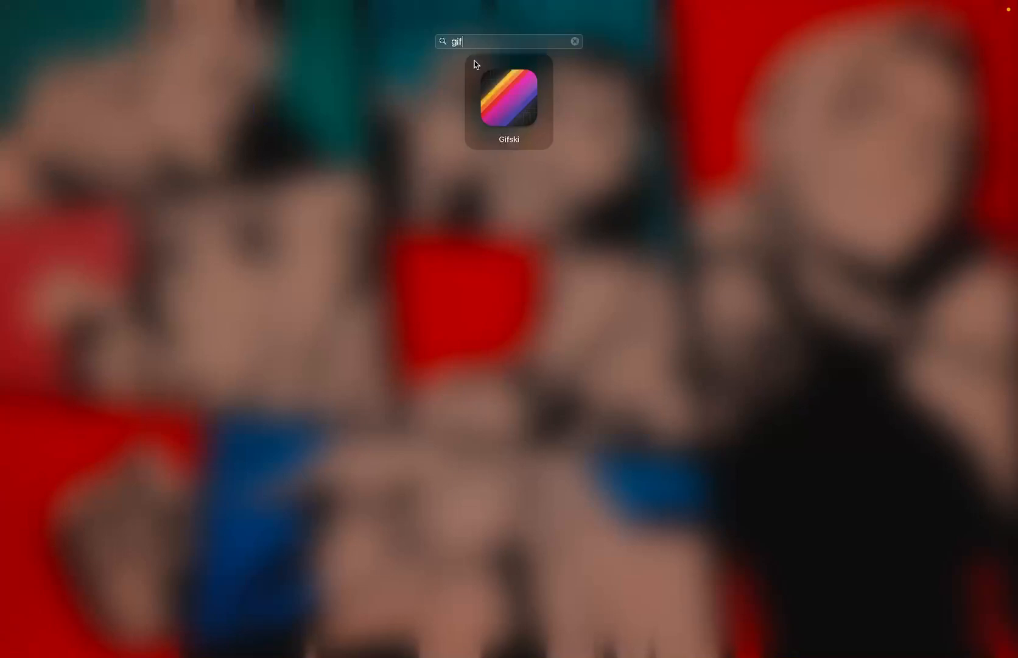
{"action": "key", "text": "Return"}
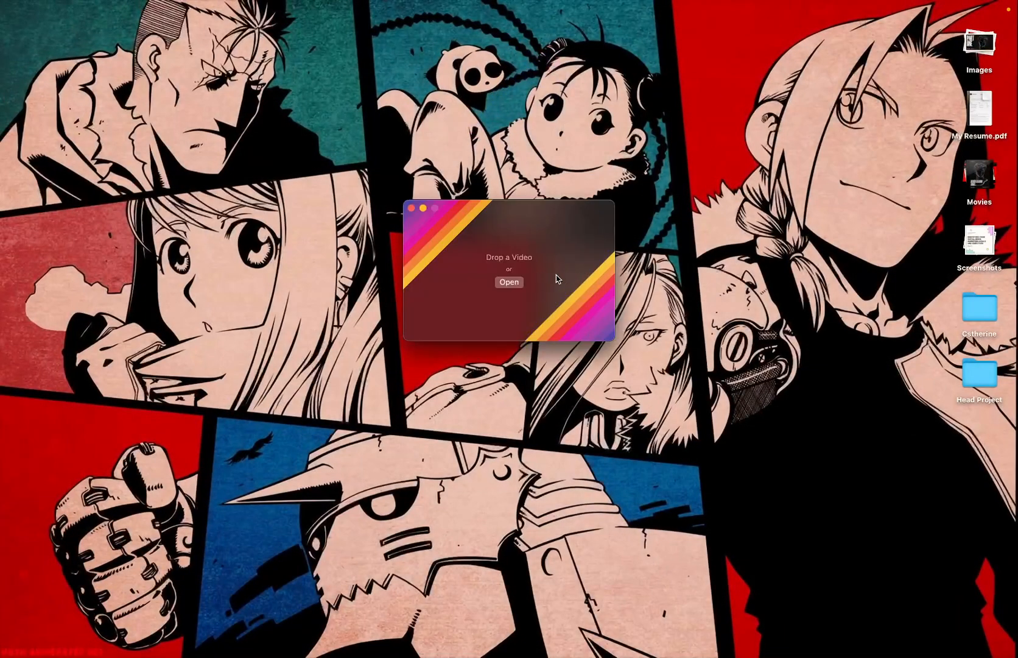
- Load david-sculpture.mp4 from Downloads into Gifski at 1920 × 1080 and 30 FPS
{"action": "left_click", "coordinate": [515, 282]}
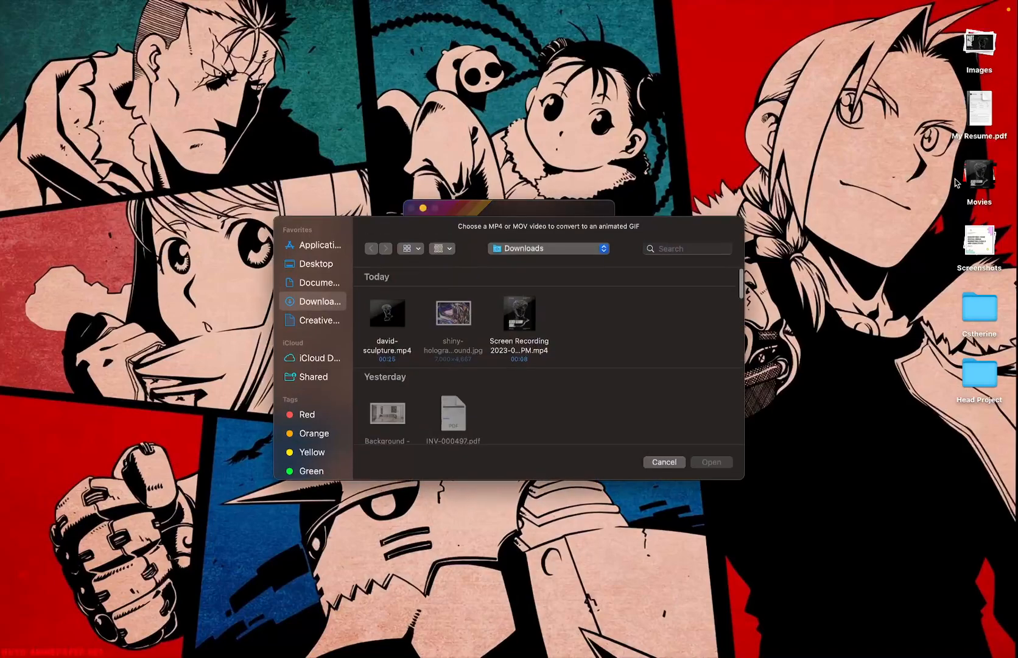
{"action": "left_click", "coordinate": [397, 323]}
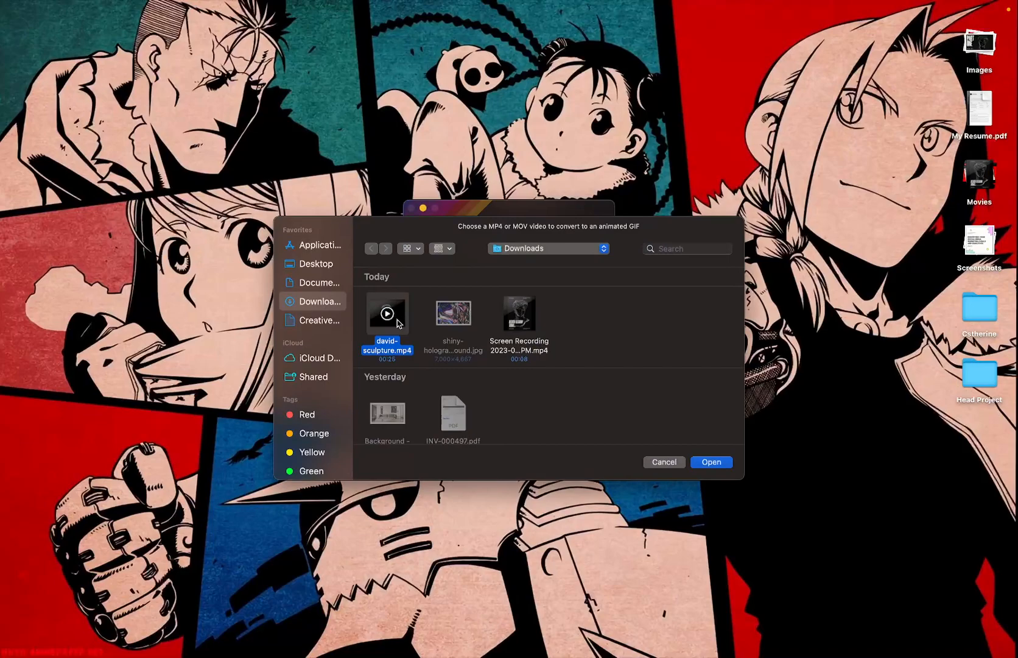
{"action": "left_click", "coordinate": [710, 462]}
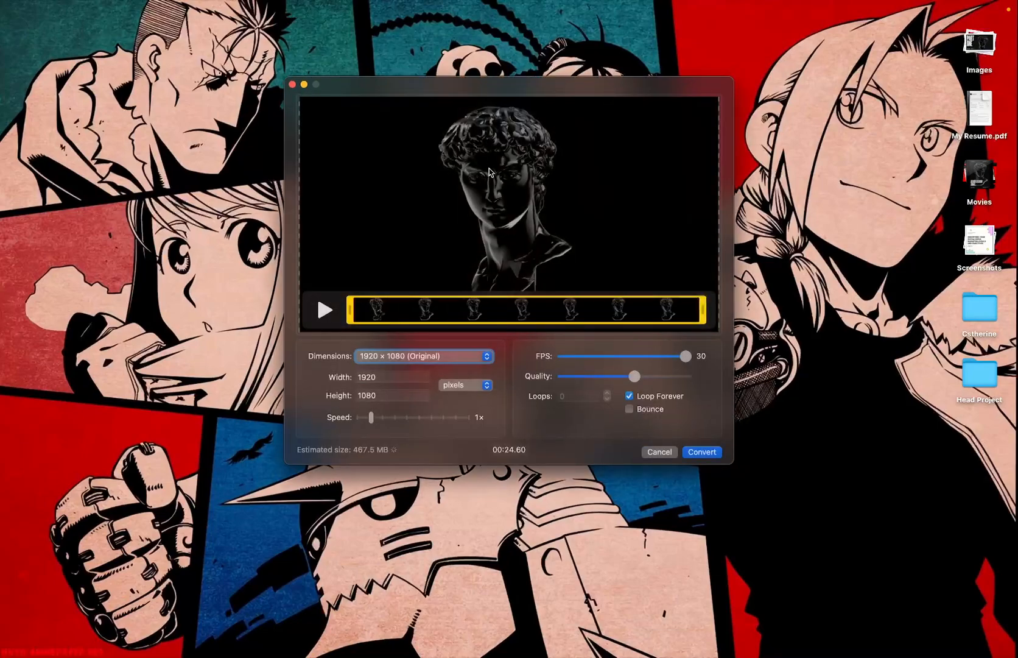
{"action": "mouse_move", "coordinate": [349, 312]}
{"action": "left_mouse_down"}
{"action": "mouse_move", "coordinate": [463, 312]}
{"action": "mouse_move", "coordinate": [298, 313]}
{"action": "mouse_move", "coordinate": [350, 314]}
{"action": "left_mouse_up"}
- Admit all waiting participants in the Google Meet call, then return to Gifski
{"action": "key", "text": "ctrl+Right"}
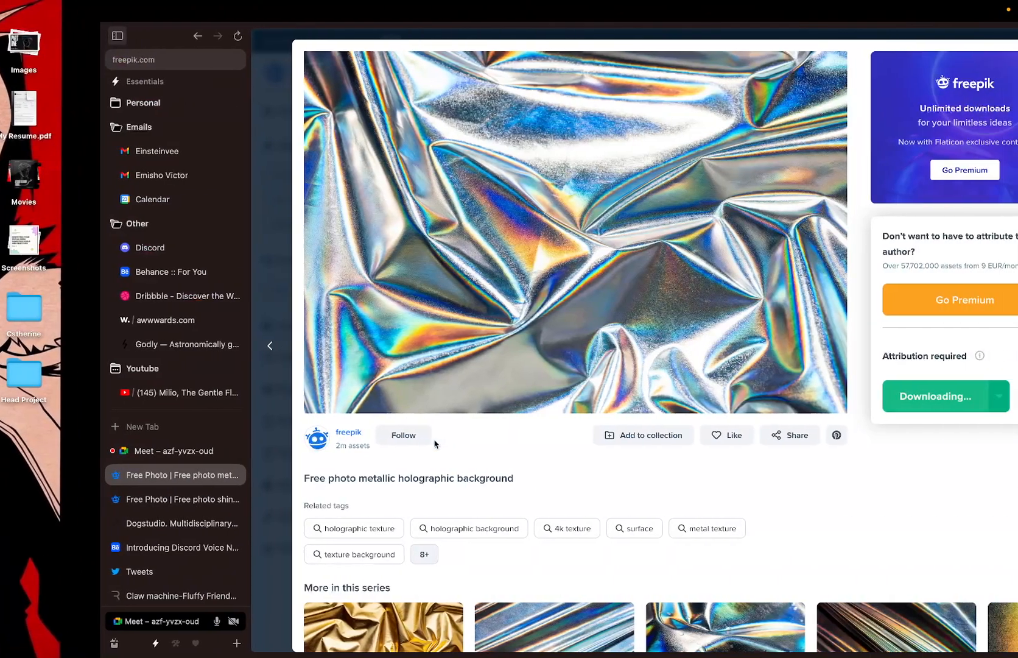
{"action": "left_click", "coordinate": [78, 451]}
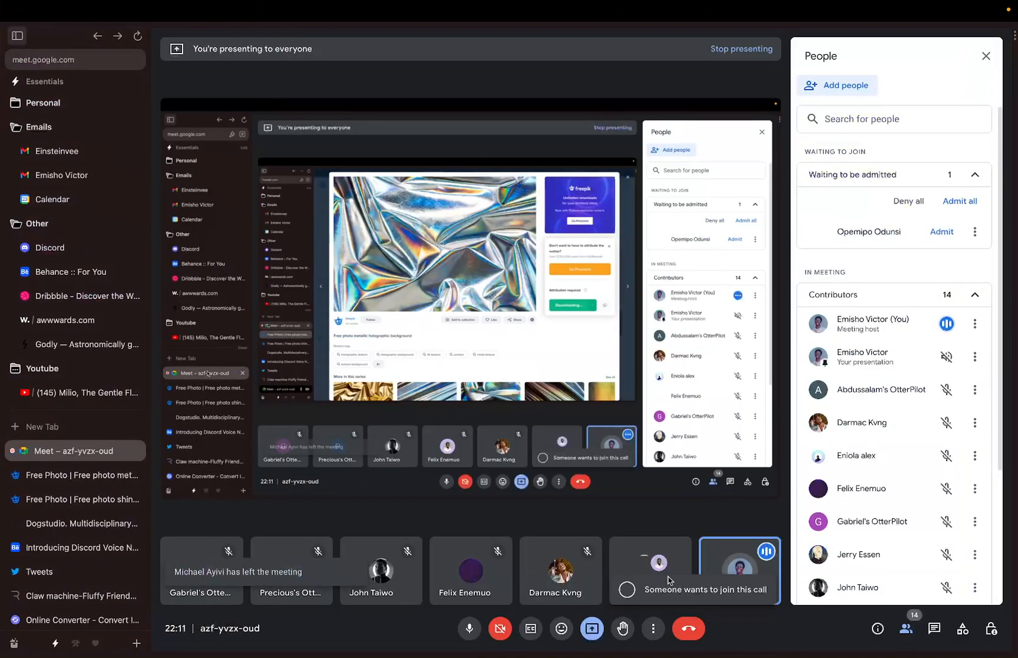
{"action": "left_click", "coordinate": [957, 209]}
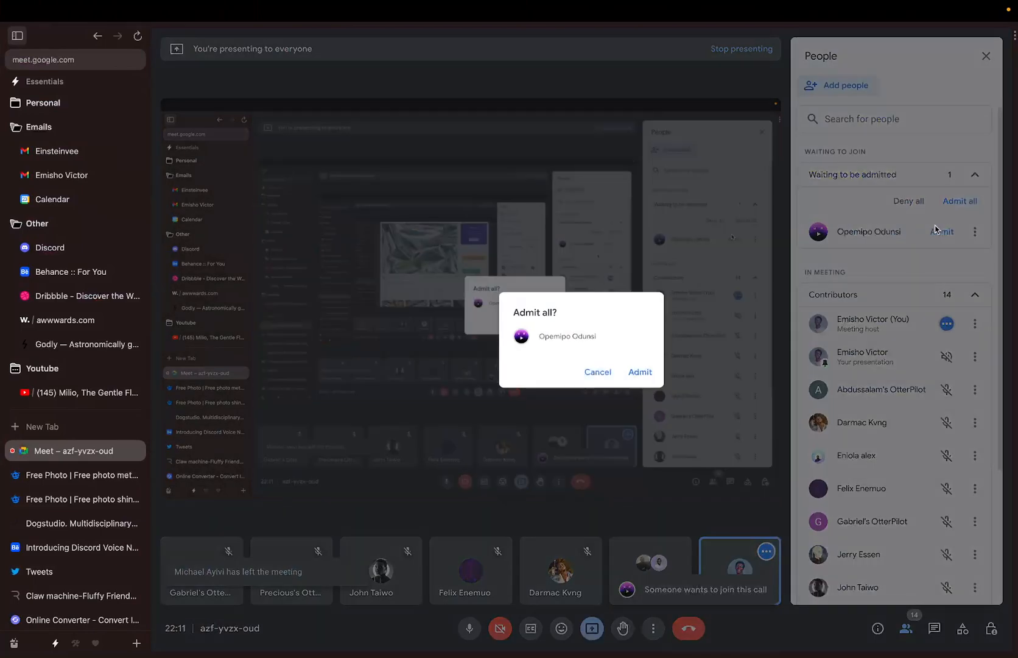
{"action": "left_click", "coordinate": [641, 369]}
{"action": "key", "text": "ctrl+Left"}
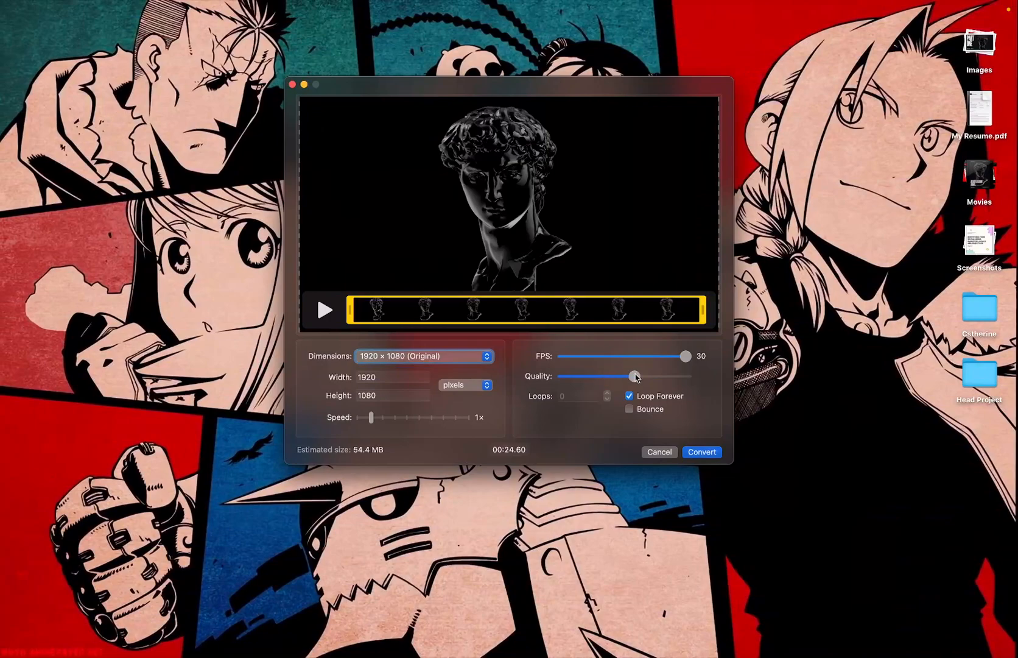
- Lower Gifski's quality so the estimate drops to 42.9 MB, and admit another Meet guest
{"action": "left_click_drag", "start_coordinate": [634, 377], "coordinate": [607, 377]}
{"action": "key", "text": "ctrl+Right"}
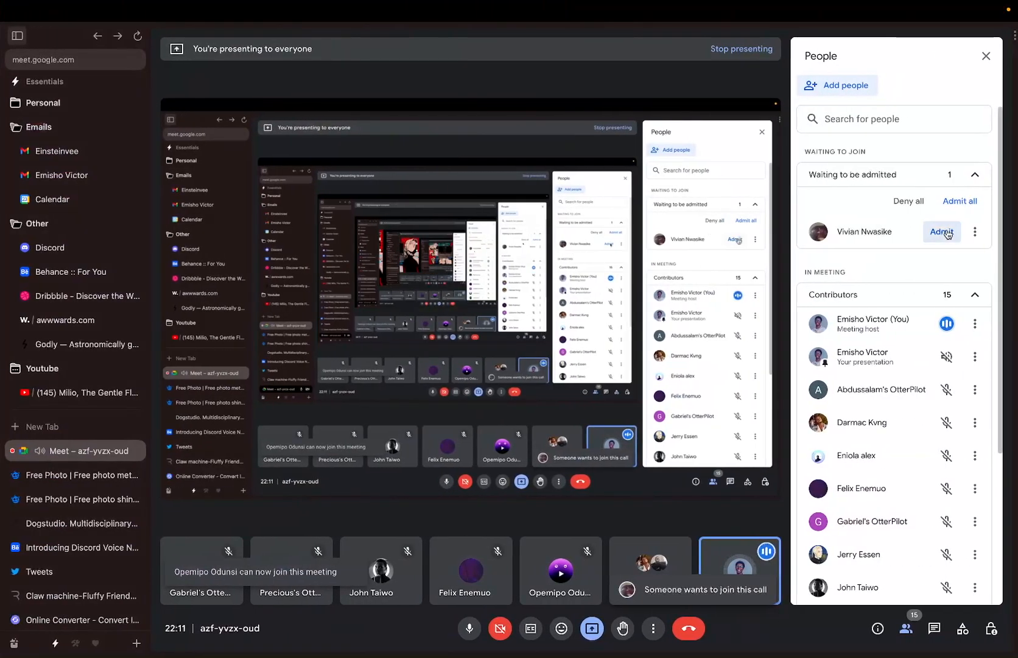
{"action": "left_click", "coordinate": [942, 232]}
{"action": "key", "text": "ctrl+Left"}
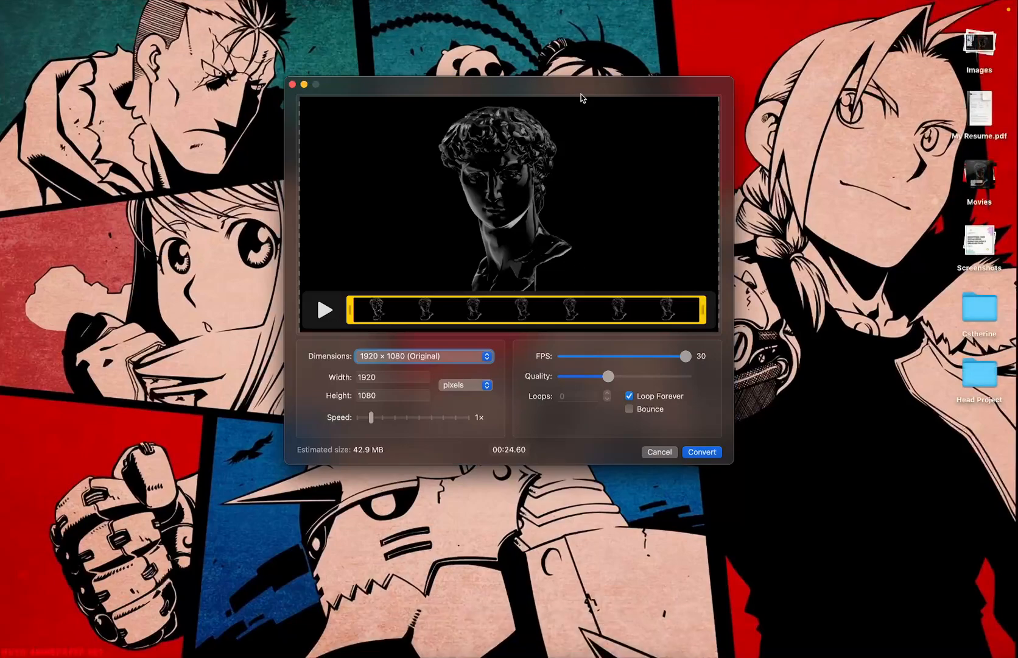
{"action": "key", "text": "ctrl+Up"}
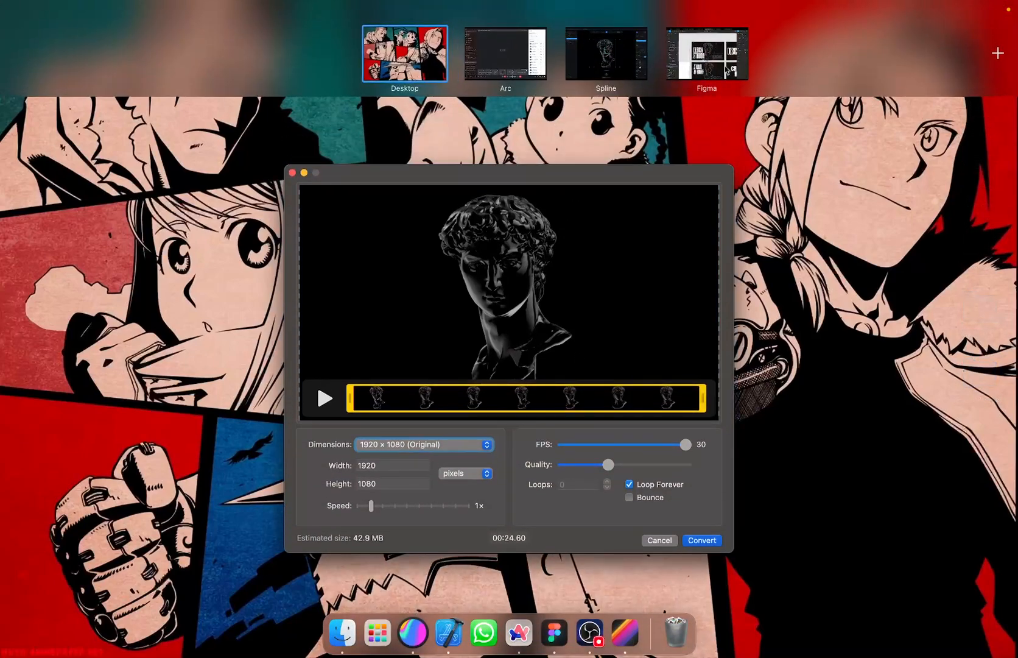
- Play Figma's Page 1 DESIGN STUDIOO design with the turning David bust as a full-screen prototype
{"action": "left_click", "coordinate": [720, 69]}
{"action": "scroll", "coordinate": [598, 305], "scroll_direction": "down", "scroll_amount": 3}
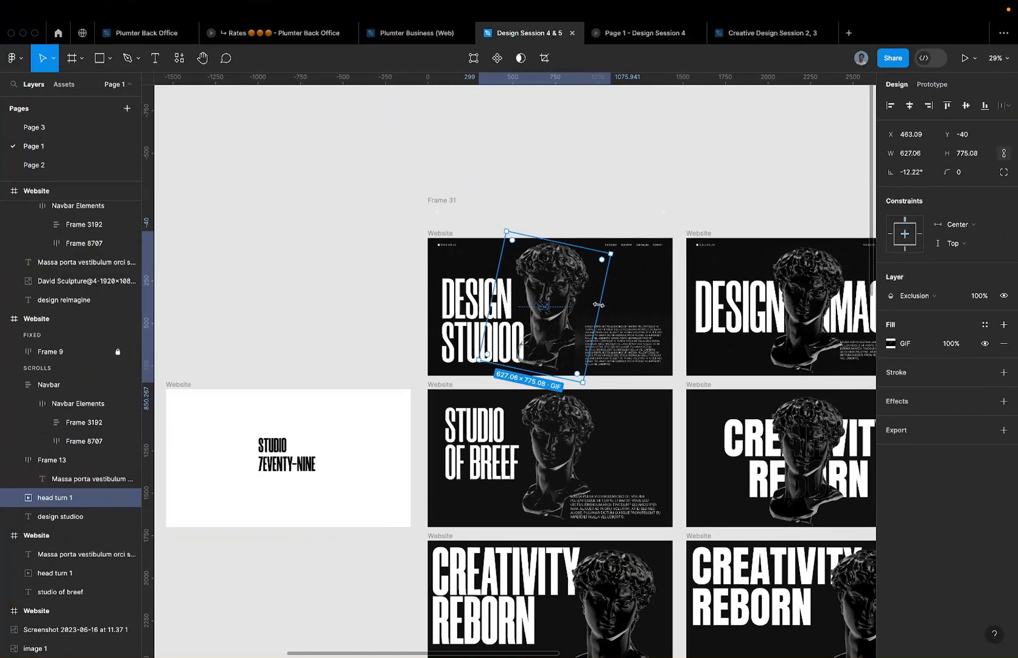
{"action": "scroll", "coordinate": [599, 305], "scroll_direction": "up", "scroll_amount": 5}
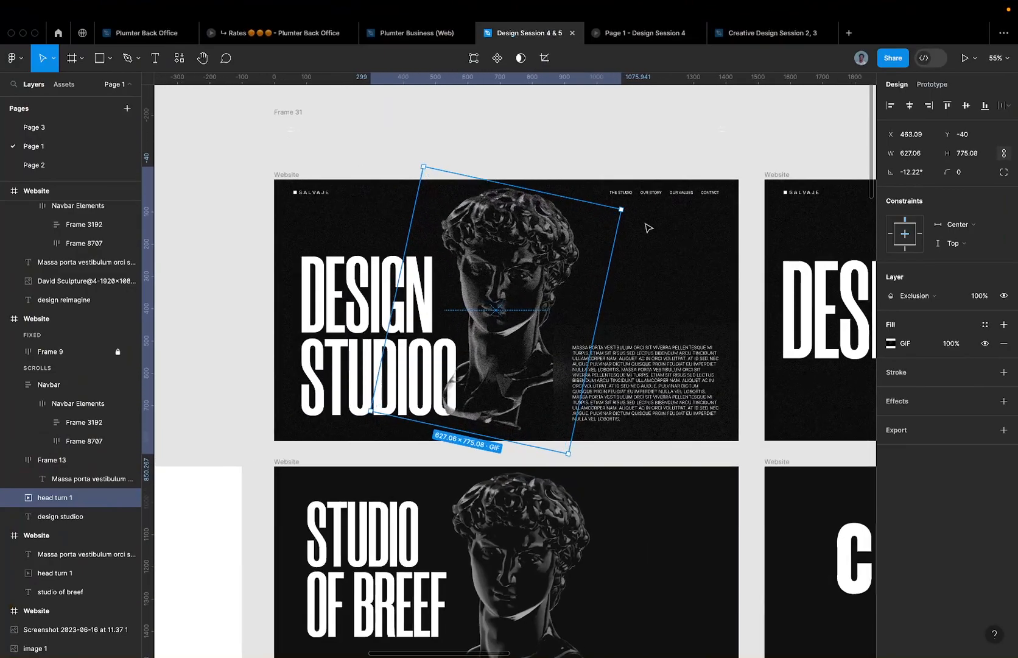
{"action": "left_click", "coordinate": [964, 58]}
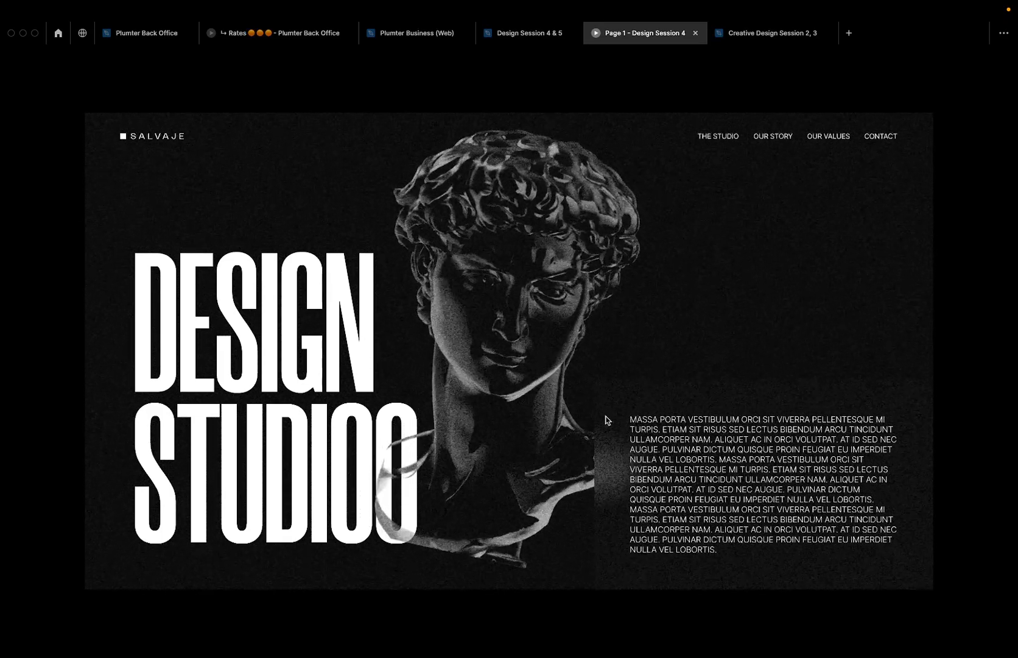
{"action": "key", "text": "ctrl+Left"}
- Switch Gifski's output size units to percent, with width and height at 100
{"action": "key", "text": "ctrl+Up"}
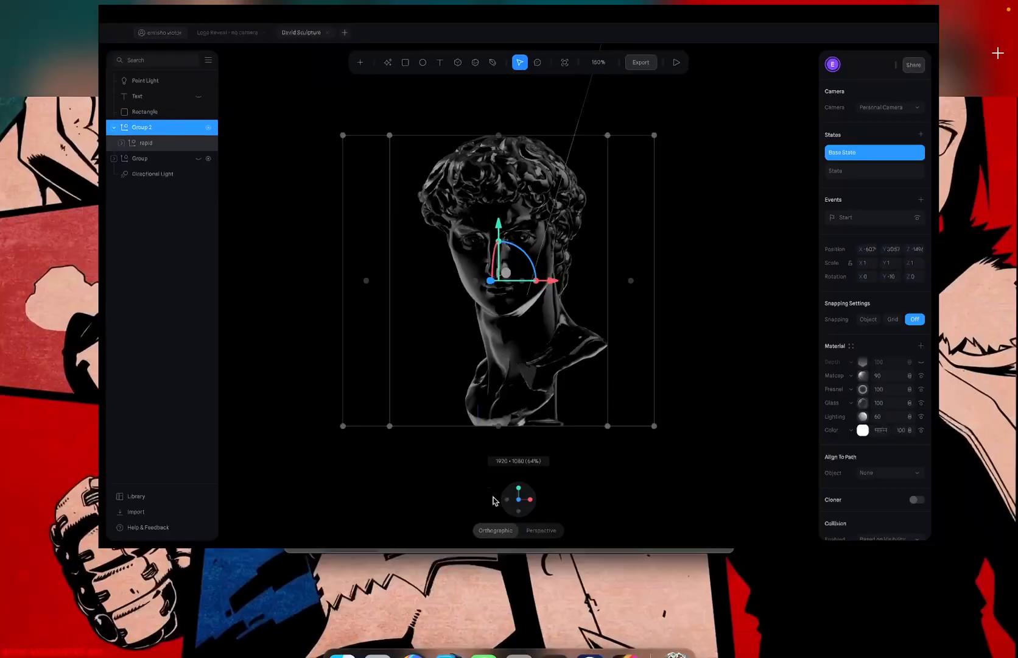
{"action": "left_click", "coordinate": [551, 454]}
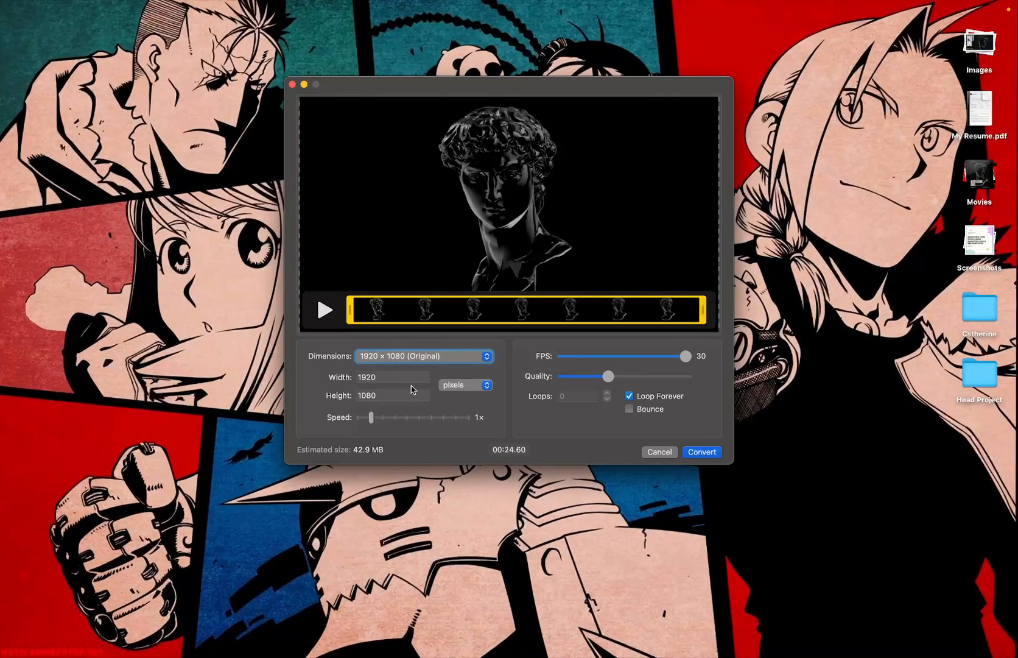
{"action": "left_click", "coordinate": [487, 386]}
{"action": "left_click", "coordinate": [463, 402]}
- Convert the clip at 50% width (960 × 540) into a 12.5 MB david-sculpture.gif
{"action": "left_click", "coordinate": [393, 377]}
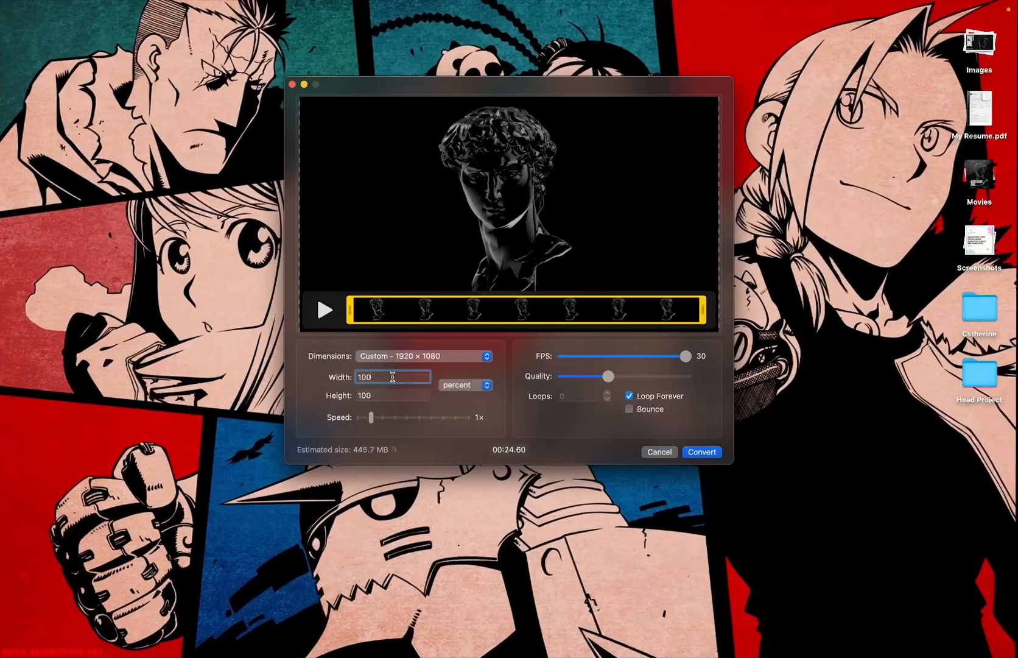
{"action": "key", "text": "BackSpace"}
{"action": "key", "text": "BackSpace"}
{"action": "key", "text": "BackSpace"}
{"action": "type", "text": "50"}
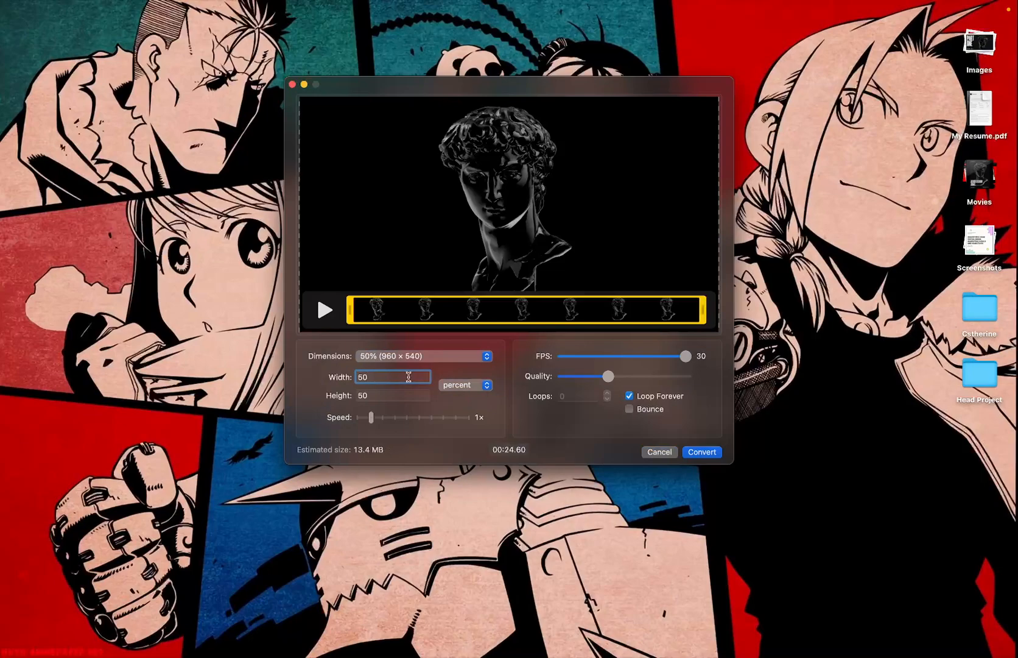
{"action": "left_click", "coordinate": [695, 453]}
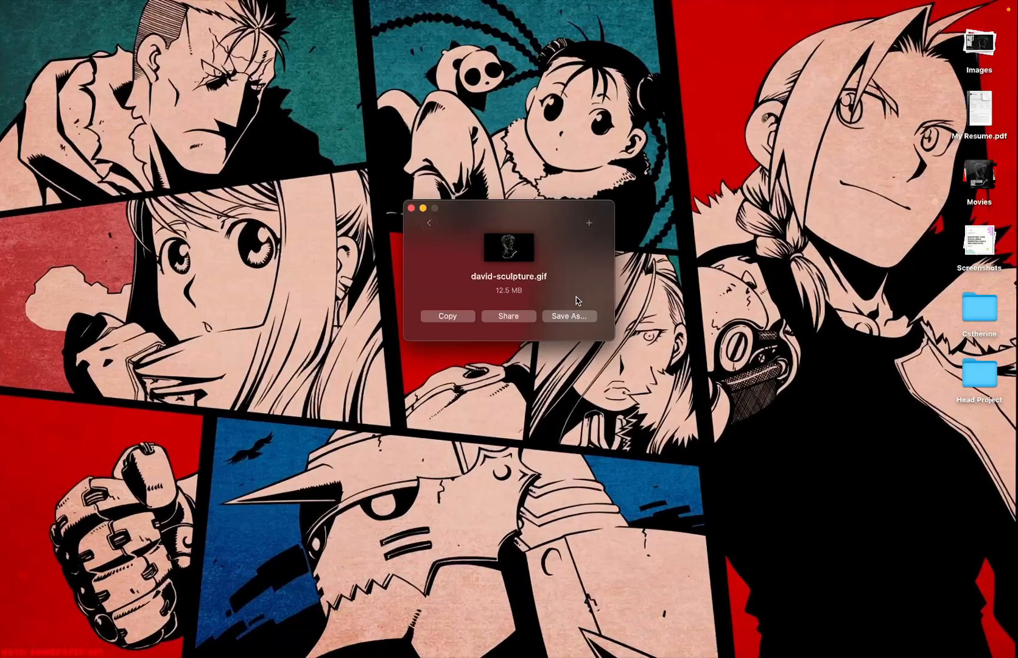
- Save the GIF to Downloads as 'david-sculpture gif' and close the Gifski window
{"action": "left_click", "coordinate": [559, 321]}
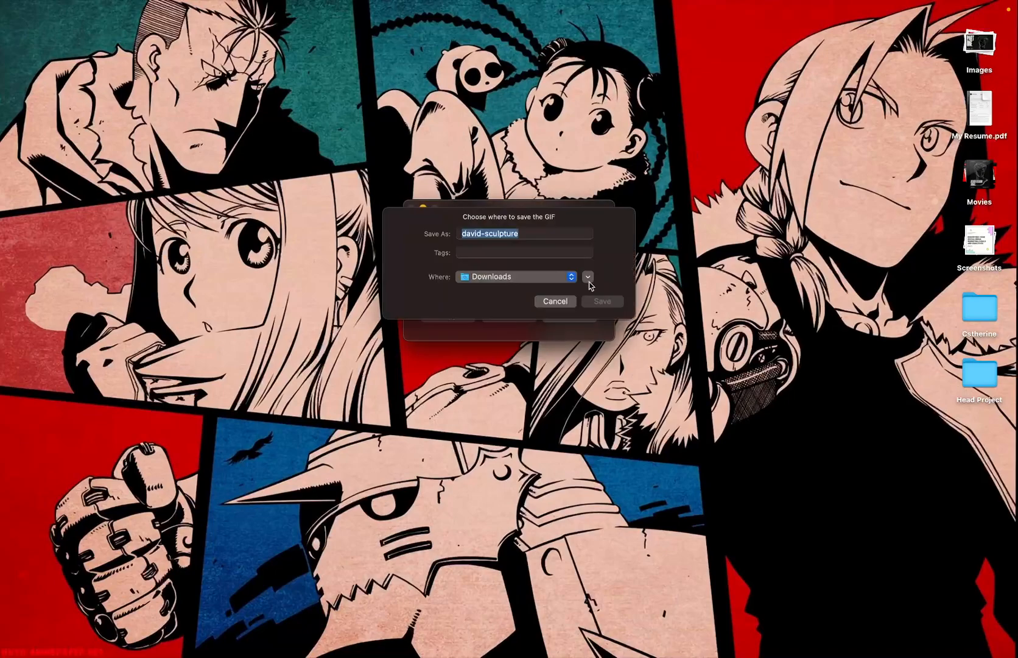
{"action": "left_click", "coordinate": [562, 243]}
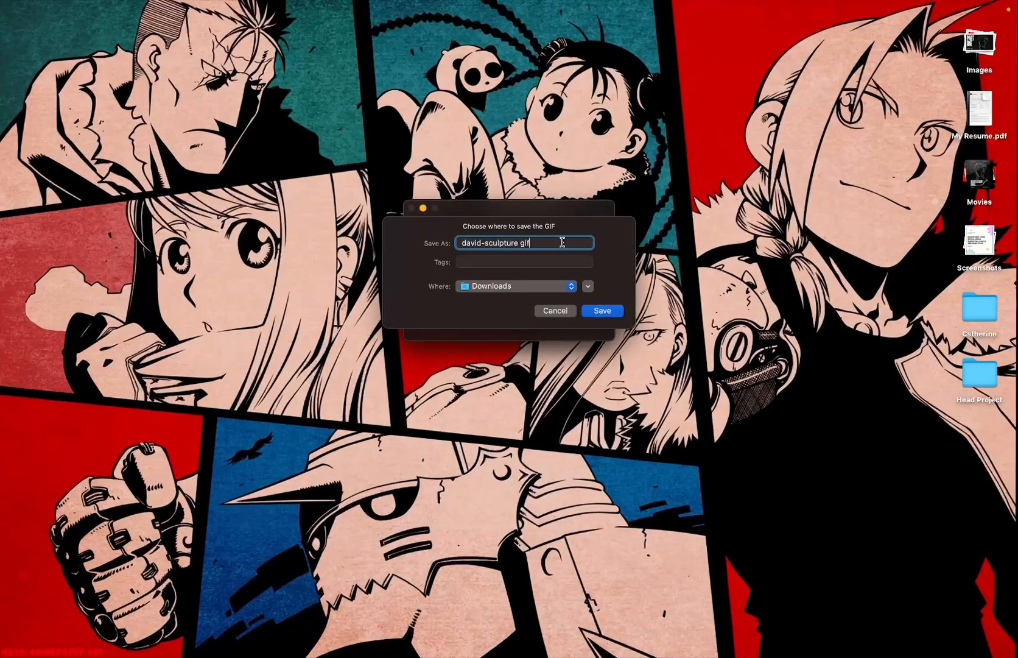
{"action": "key", "text": "Return"}
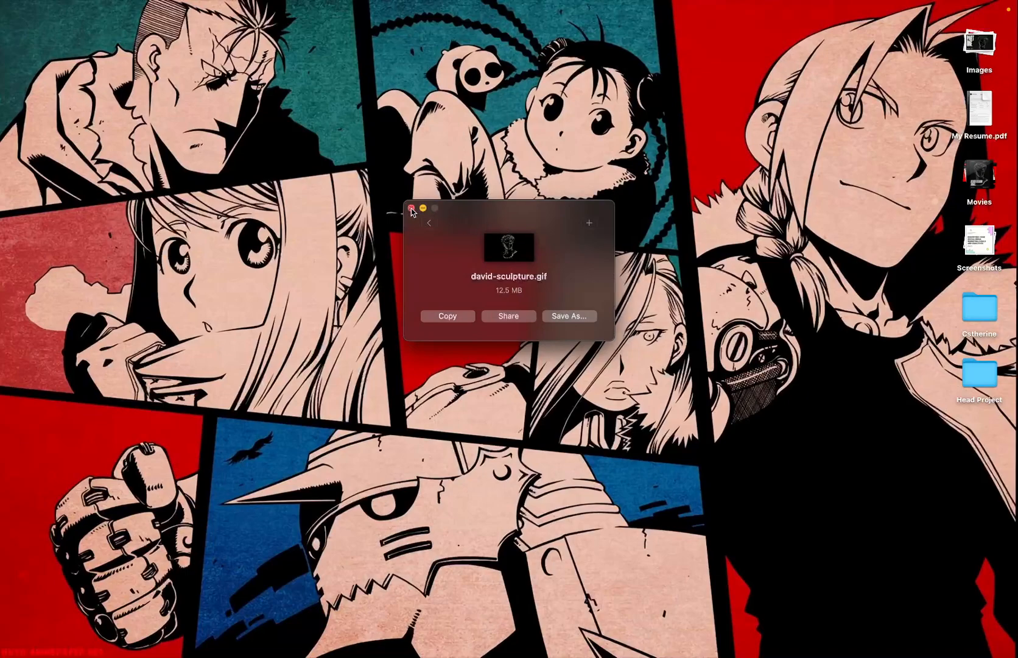
{"action": "left_click", "coordinate": [411, 209]}
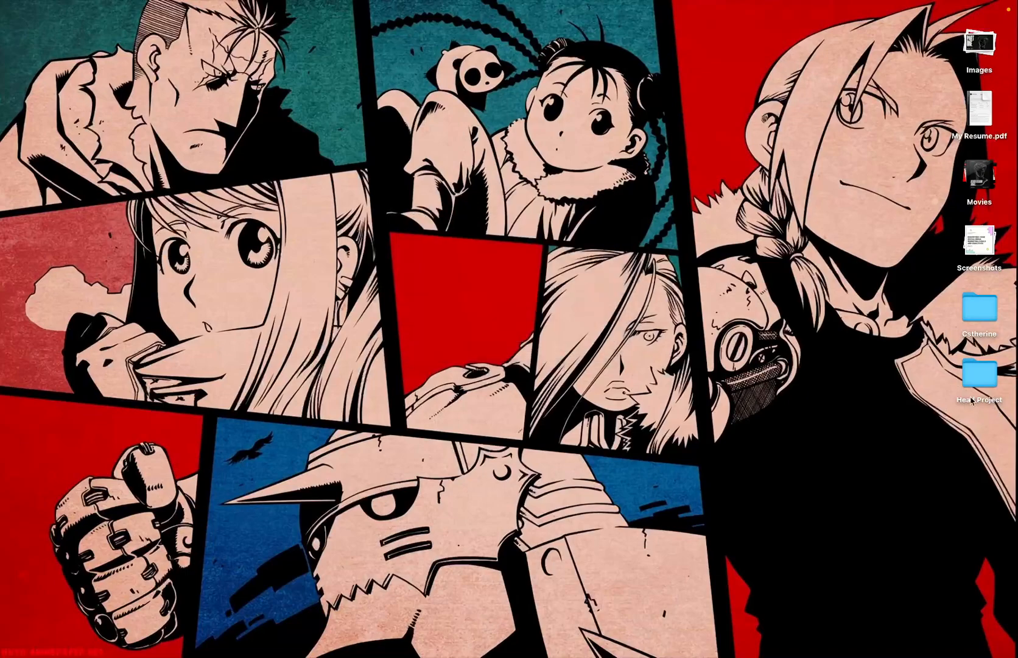
- Open david-sculpture gif.gif from Head Project's Downloads folder and check its frames in Preview
{"action": "double_click", "coordinate": [984, 364]}
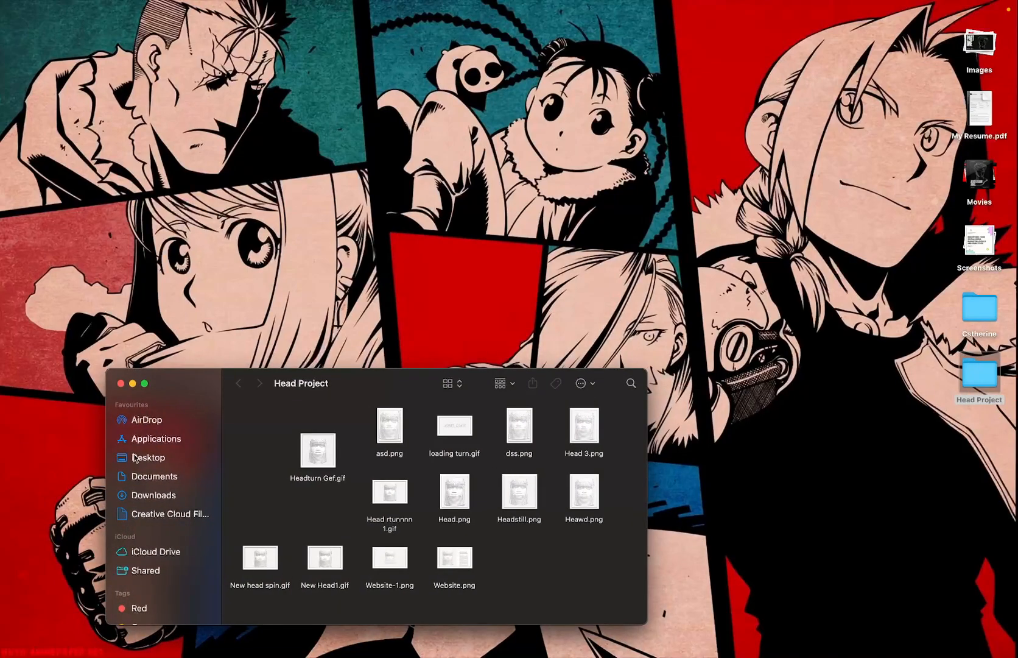
{"action": "left_click", "coordinate": [157, 494]}
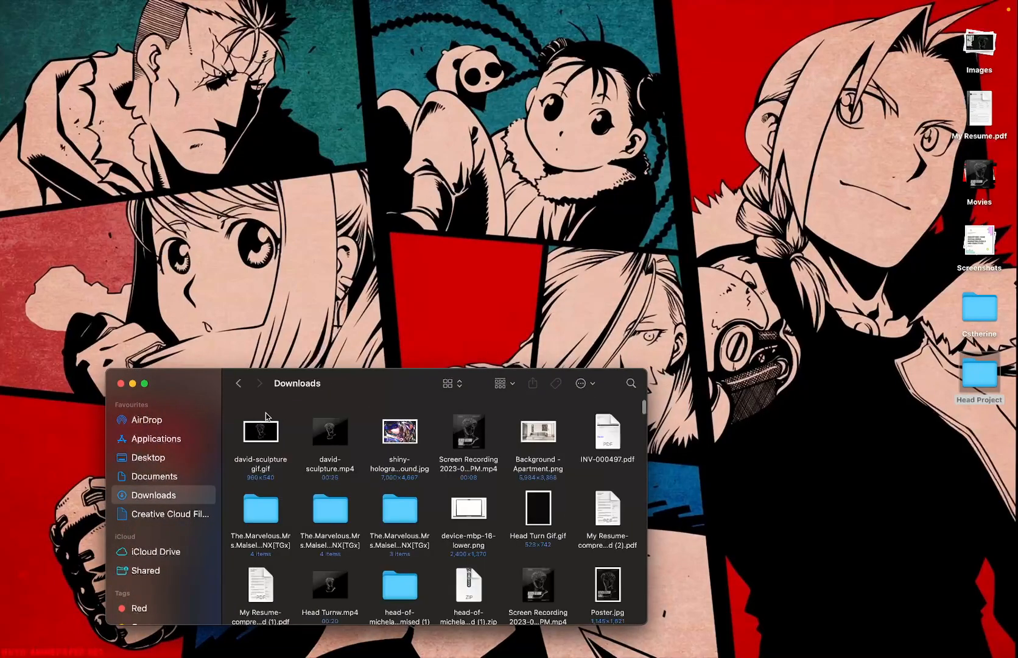
{"action": "left_click", "coordinate": [271, 432]}
{"action": "double_click", "coordinate": [271, 433]}
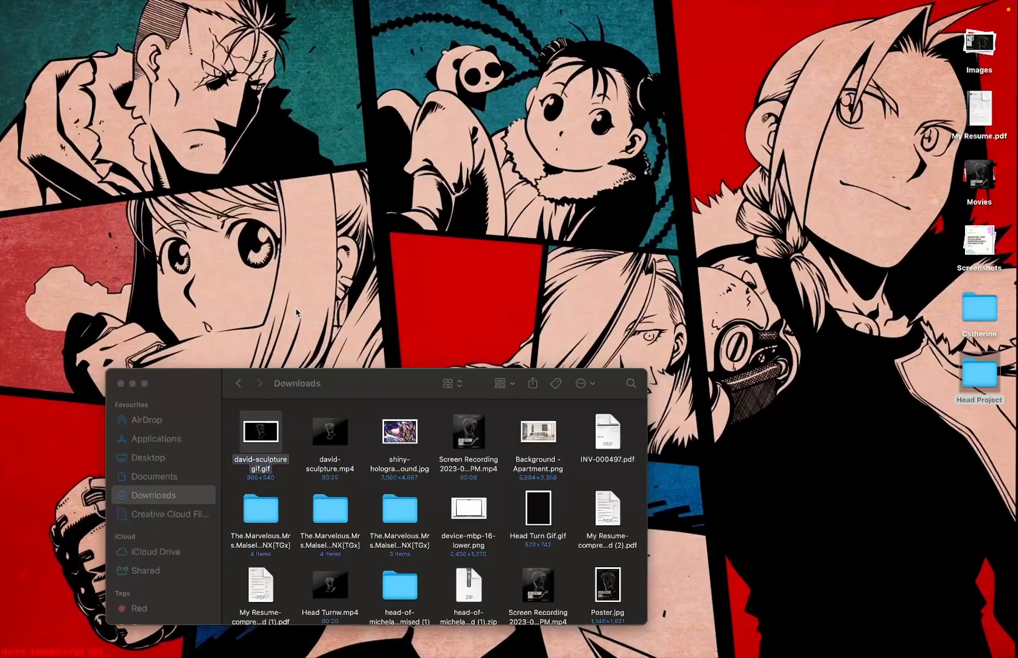
{"action": "scroll", "coordinate": [78, 184], "scroll_direction": "down", "scroll_amount": 15}
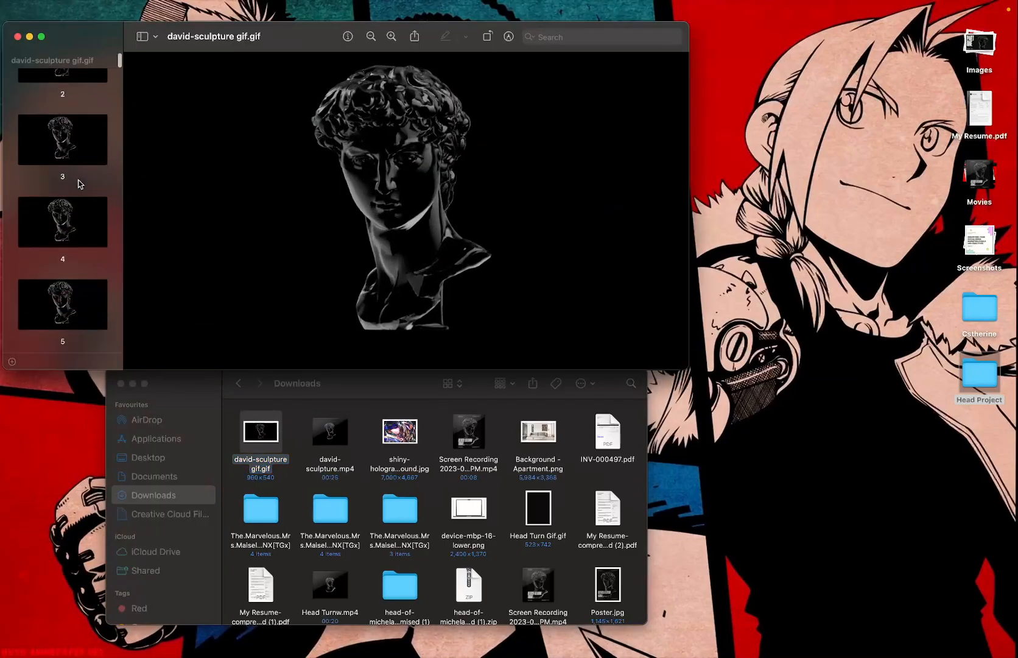
{"action": "left_click", "coordinate": [78, 183]}
{"action": "left_click", "coordinate": [70, 283]}
{"action": "left_click", "coordinate": [16, 38]}
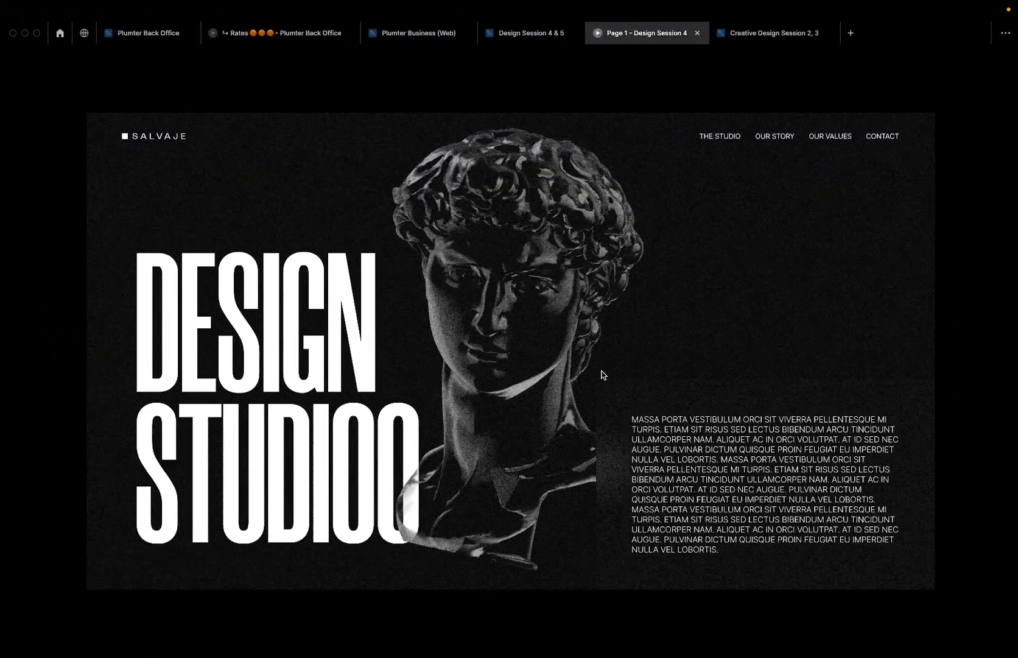
- Switch to the Design Session 4 & 5 file and show its empty Page 3
{"action": "left_click", "coordinate": [538, 40]}
{"action": "scroll", "coordinate": [473, 339], "scroll_direction": "down", "scroll_amount": 5}
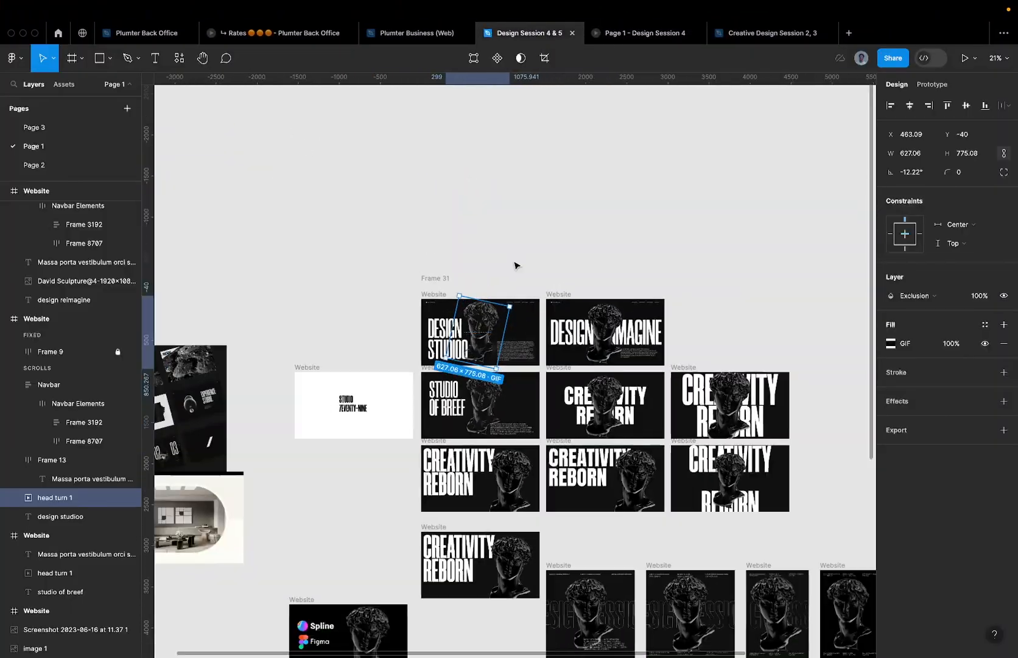
{"action": "scroll", "coordinate": [654, 522], "scroll_direction": "down", "scroll_amount": 5}
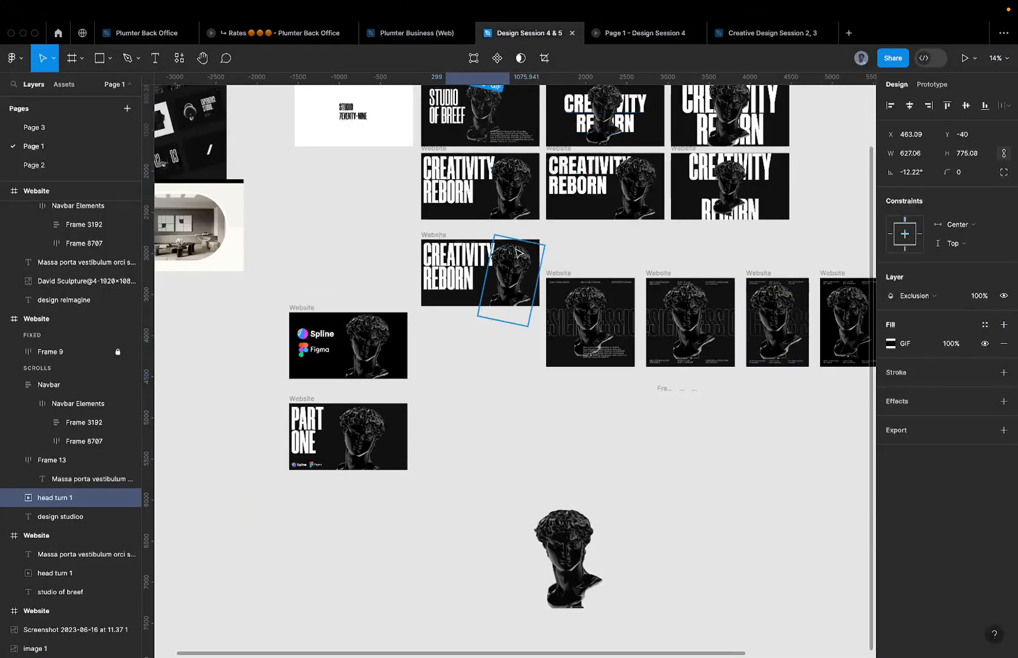
{"action": "scroll", "coordinate": [516, 178], "scroll_direction": "up", "scroll_amount": 2}
{"action": "scroll", "coordinate": [516, 178], "scroll_direction": "up", "scroll_amount": 5}
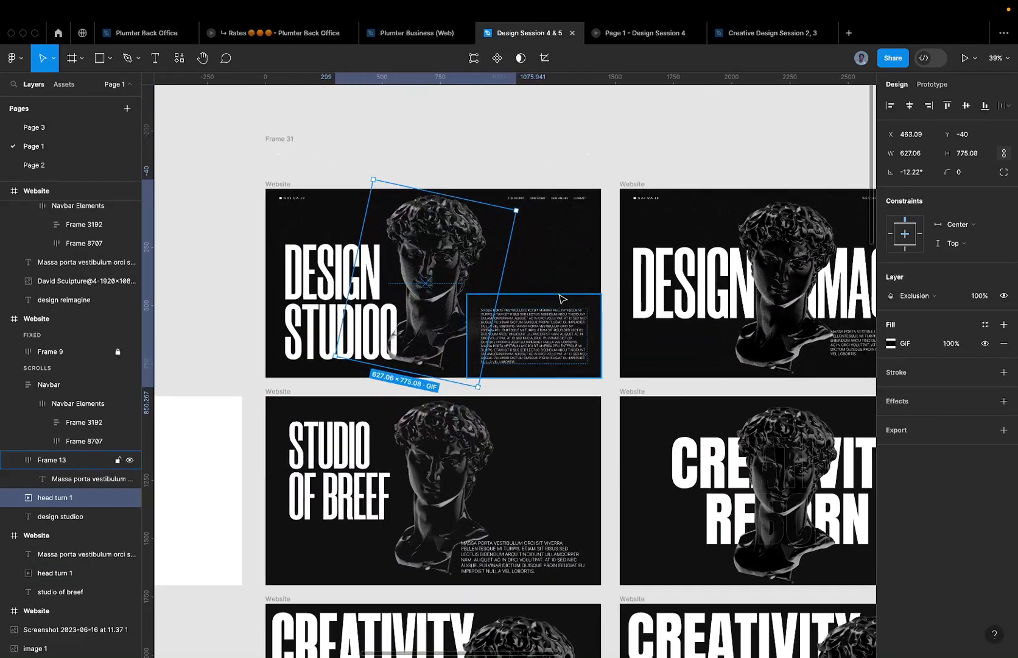
{"action": "scroll", "coordinate": [556, 302], "scroll_direction": "down", "scroll_amount": 5}
{"action": "scroll", "coordinate": [475, 304], "scroll_direction": "up", "scroll_amount": 3}
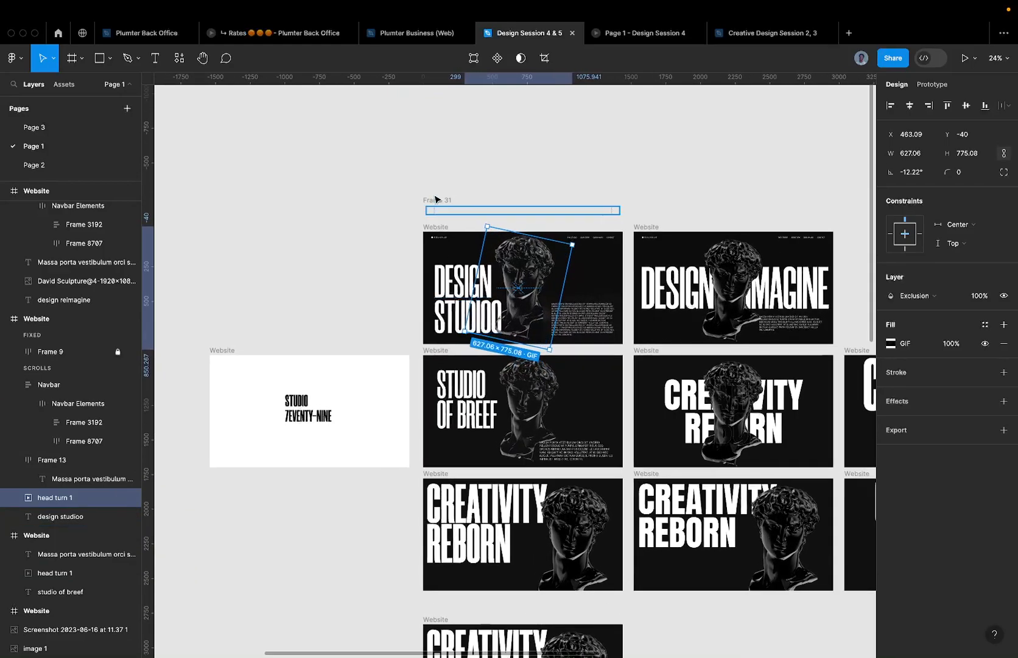
{"action": "left_click", "coordinate": [71, 126]}
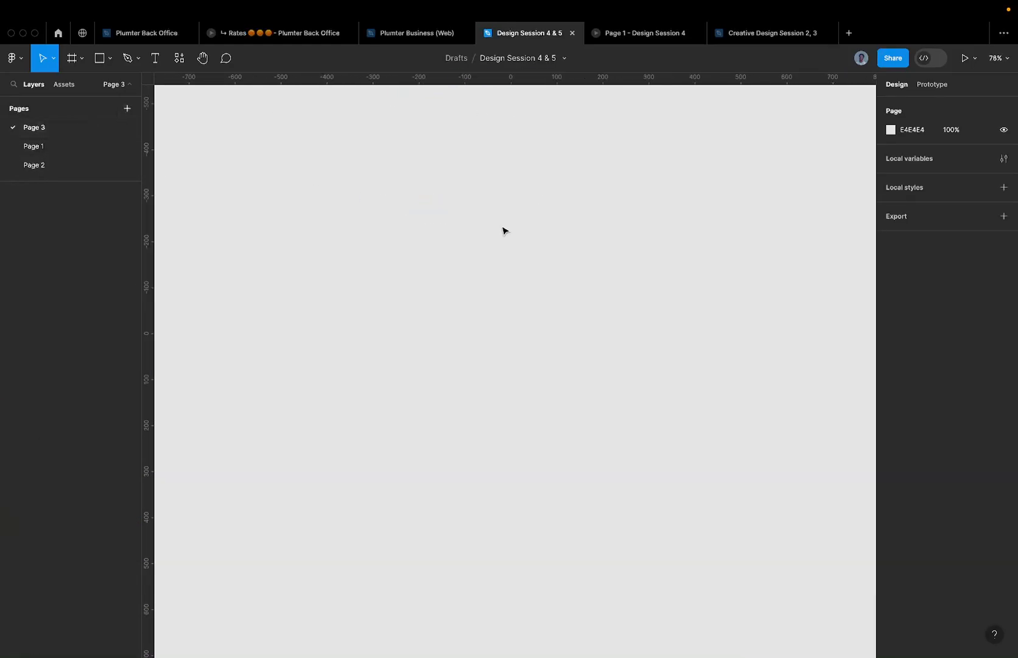
{"action": "key", "text": "f"}
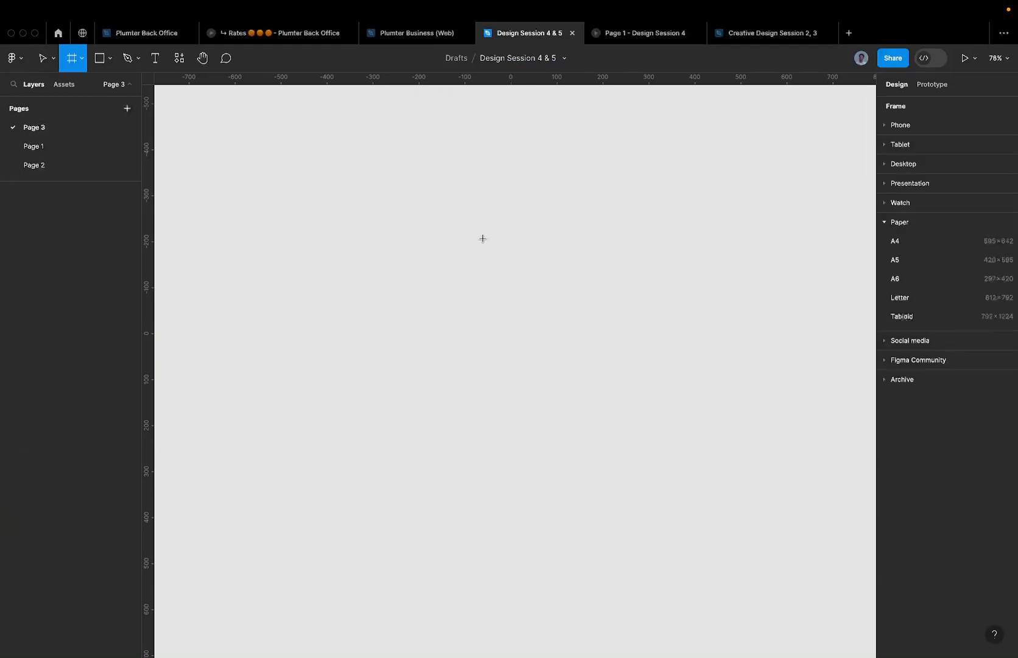
{"action": "key", "text": "Escape"}
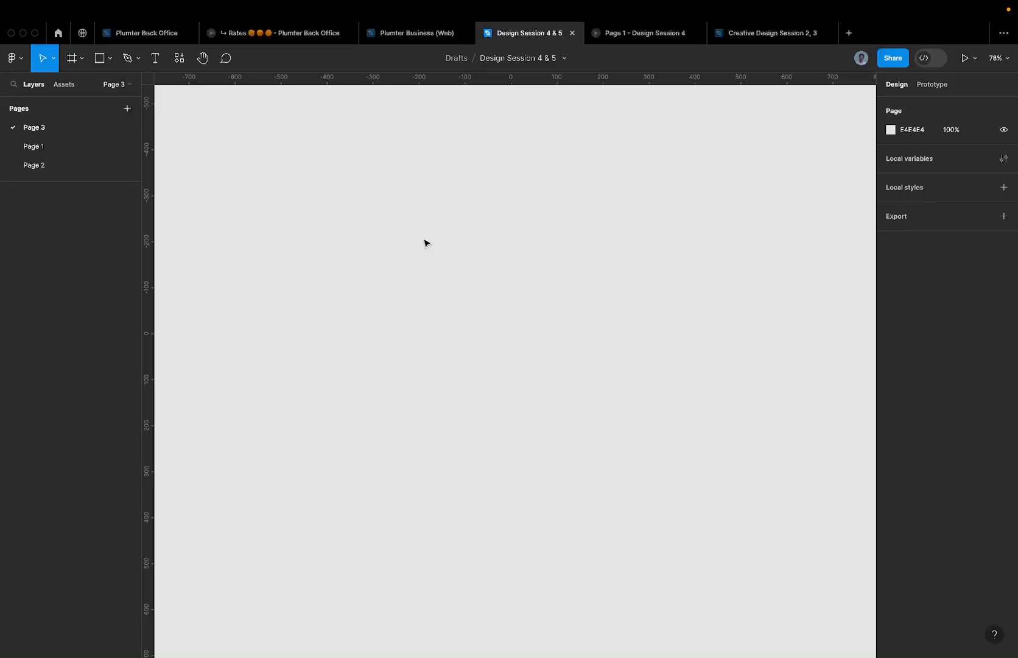
{"action": "key", "text": "super+shift+k"}
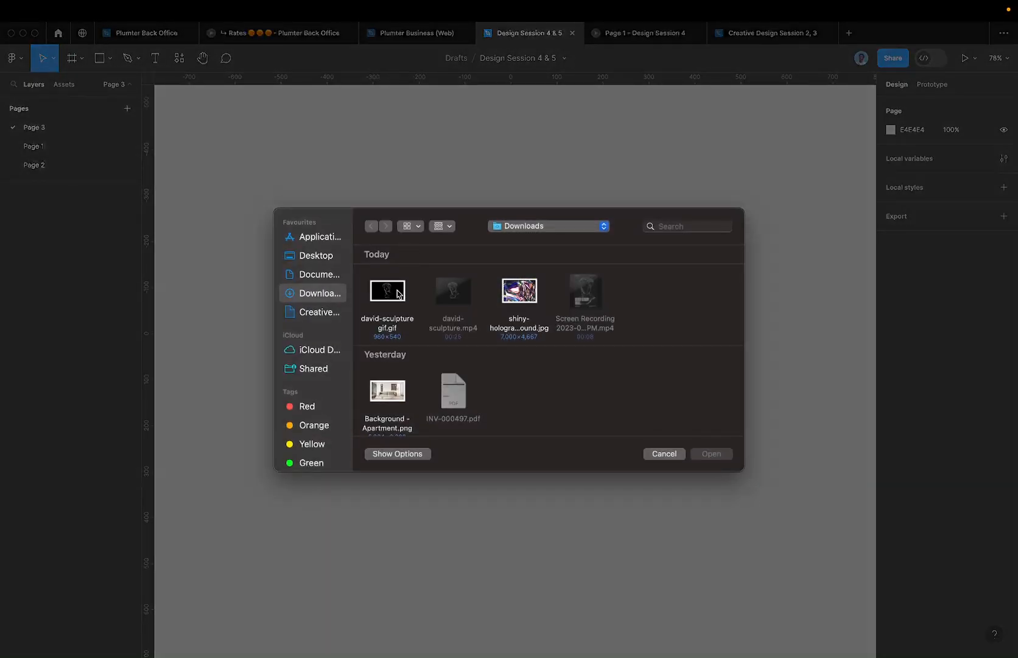
{"action": "scroll", "coordinate": [402, 293], "scroll_direction": "down", "scroll_amount": 1}
{"action": "scroll", "coordinate": [402, 294], "scroll_direction": "up", "scroll_amount": 1}
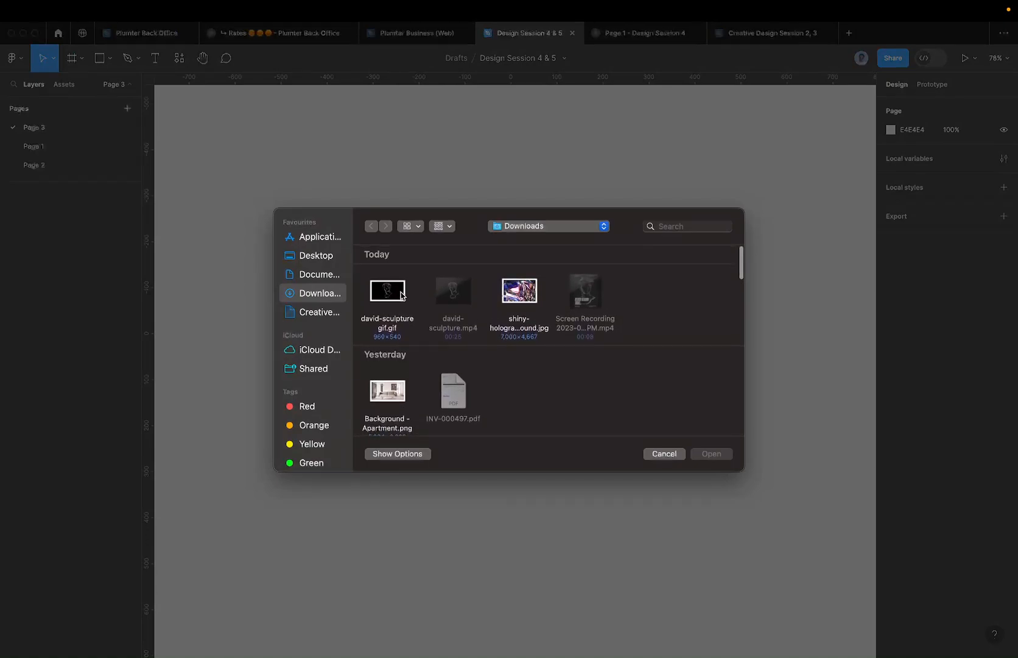
{"action": "scroll", "coordinate": [404, 304], "scroll_direction": "down", "scroll_amount": 5}
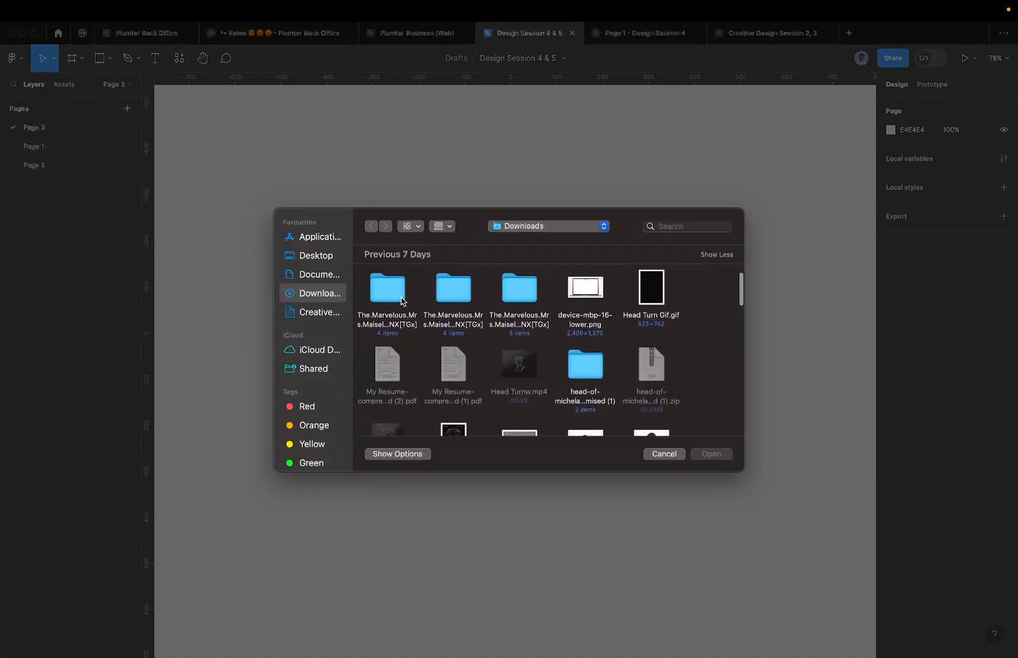
{"action": "scroll", "coordinate": [401, 297], "scroll_direction": "down", "scroll_amount": 1}
{"action": "scroll", "coordinate": [509, 297], "scroll_direction": "down", "scroll_amount": 2}
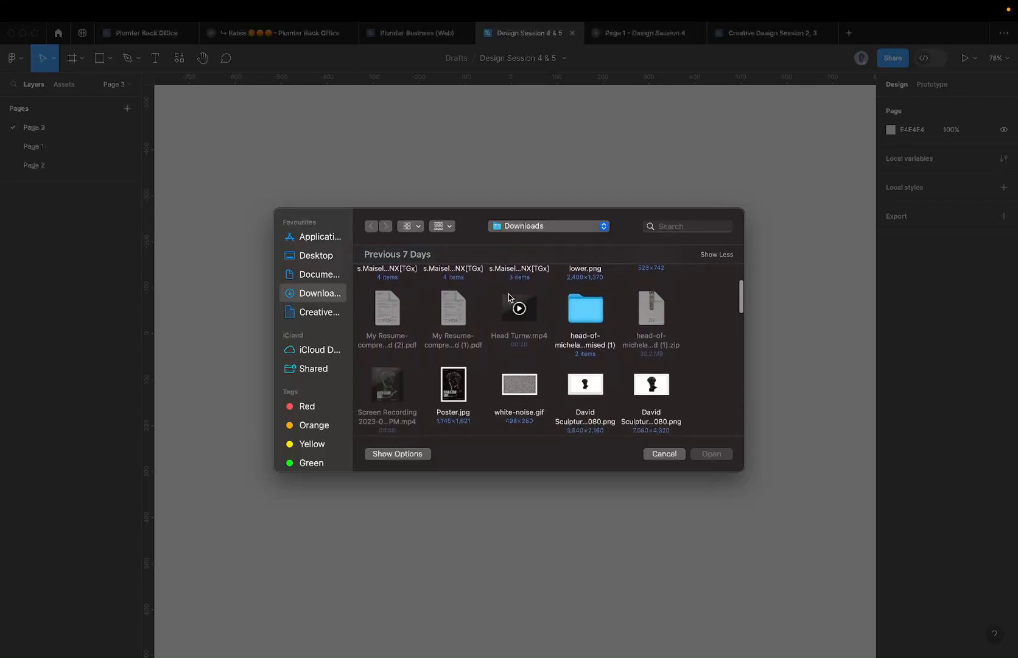
{"action": "scroll", "coordinate": [508, 297], "scroll_direction": "down", "scroll_amount": 4}
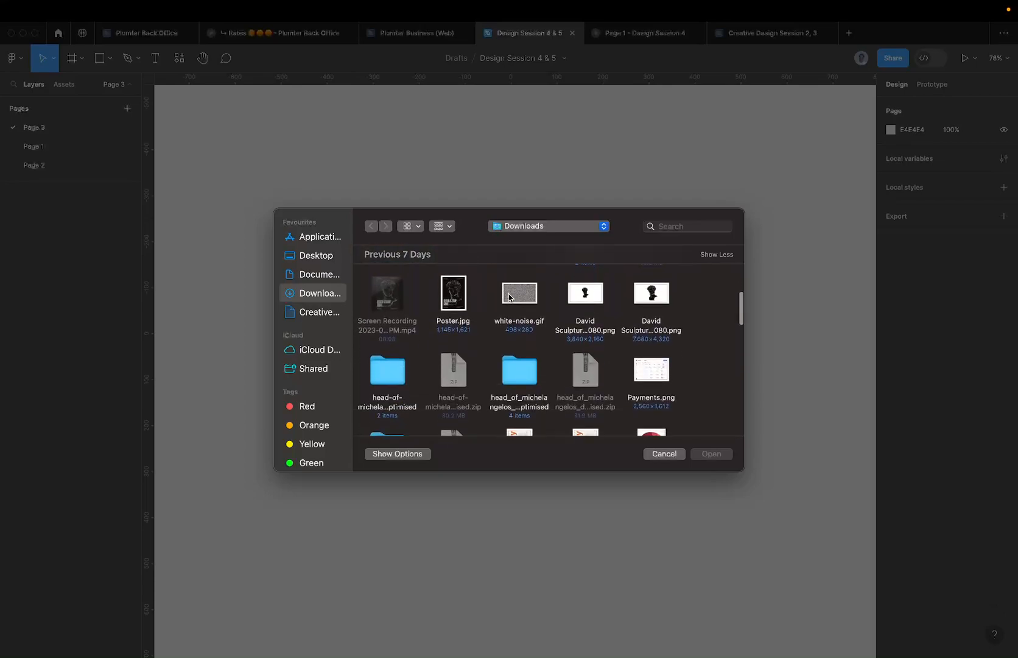
{"action": "scroll", "coordinate": [556, 368], "scroll_direction": "down", "scroll_amount": 2}
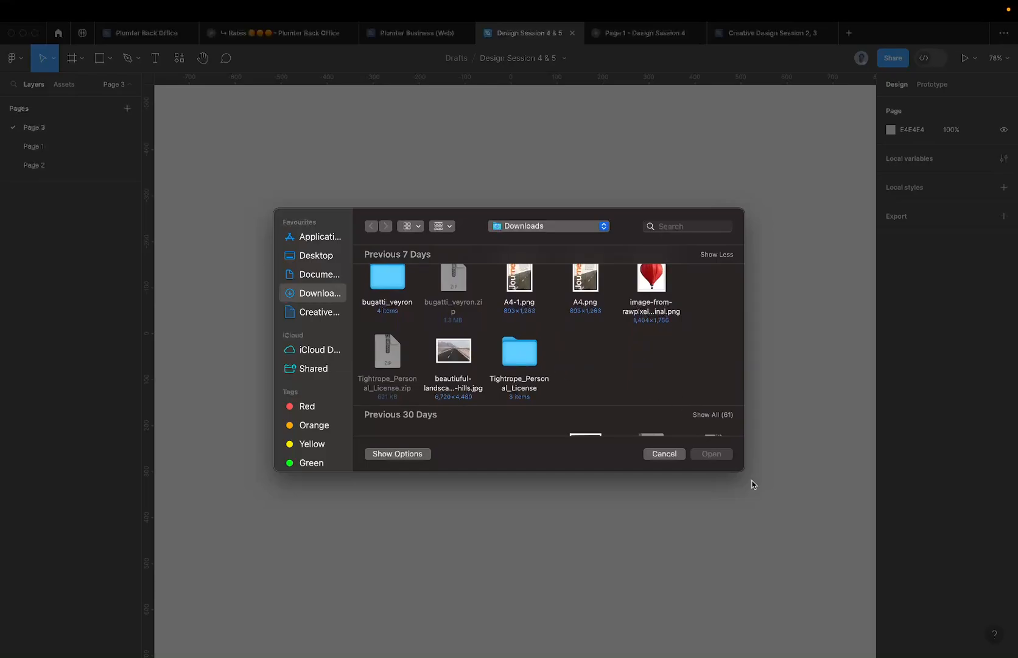
{"action": "scroll", "coordinate": [607, 342], "scroll_direction": "down", "scroll_amount": 2}
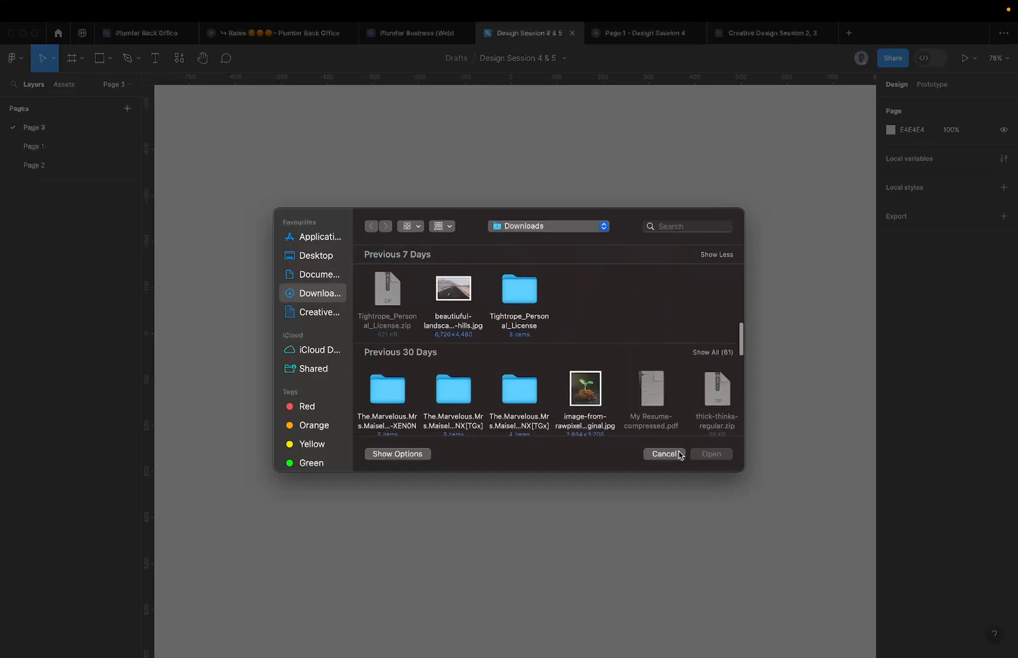
{"action": "left_click", "coordinate": [664, 454]}
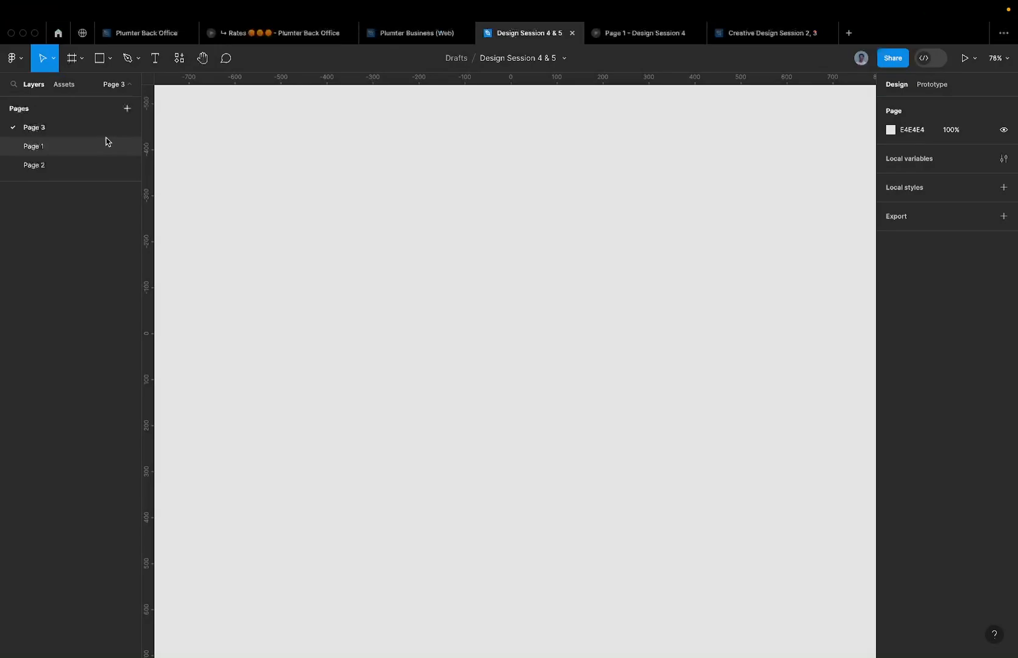
- Go back to Page 1 and look over the website frames
{"action": "left_click", "coordinate": [106, 141]}
{"action": "scroll", "coordinate": [609, 207], "scroll_direction": "up", "scroll_amount": 5}
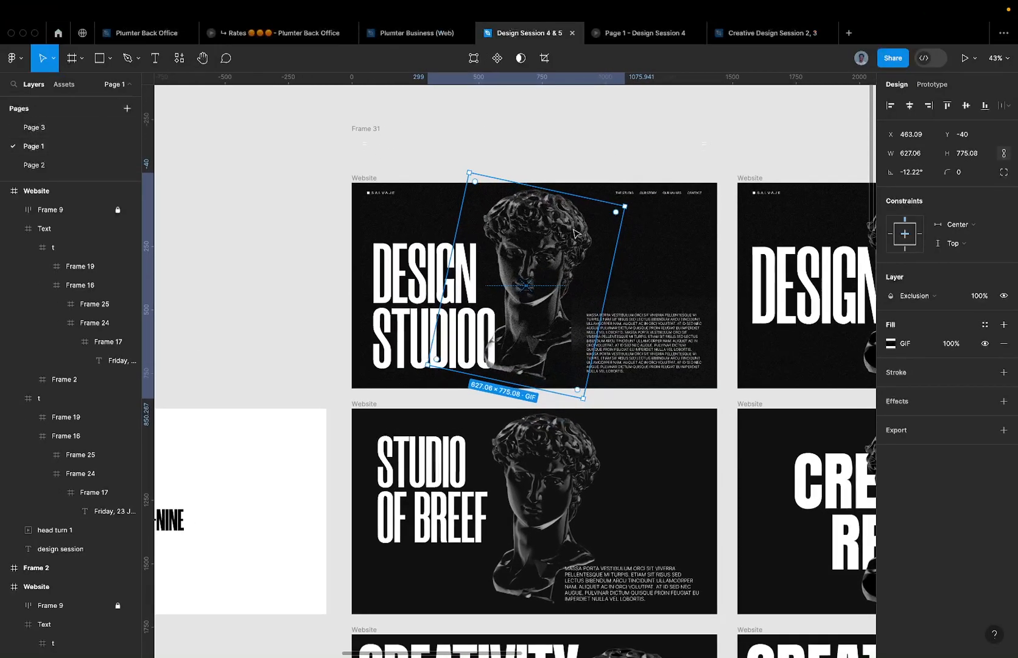
{"action": "scroll", "coordinate": [558, 239], "scroll_direction": "down", "scroll_amount": 3}
{"action": "scroll", "coordinate": [558, 238], "scroll_direction": "up", "scroll_amount": 6}
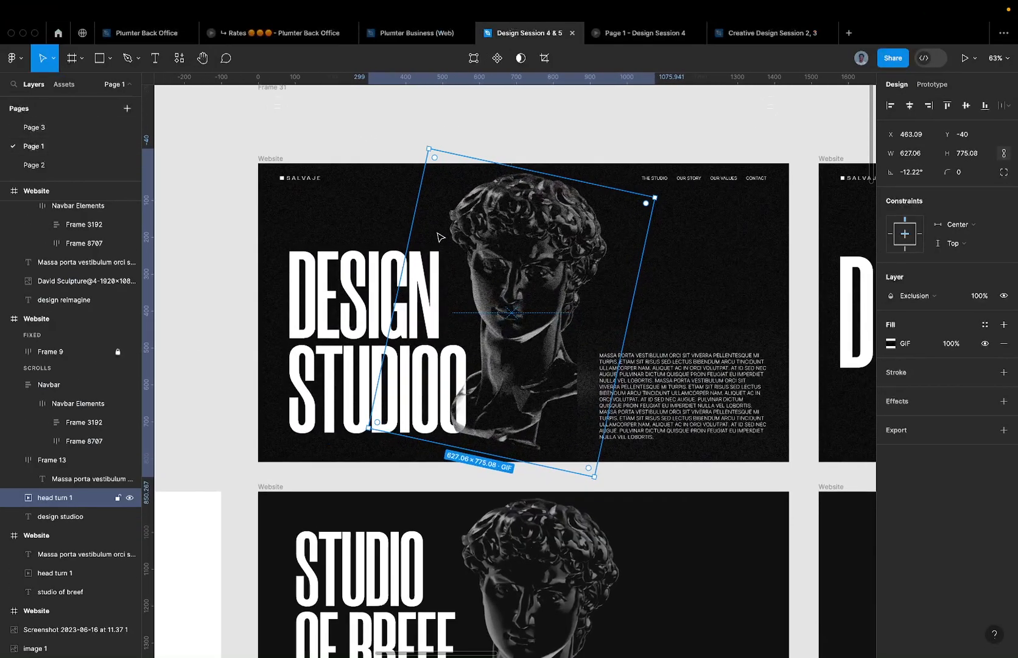
{"action": "scroll", "coordinate": [559, 289], "scroll_direction": "down", "scroll_amount": 1}
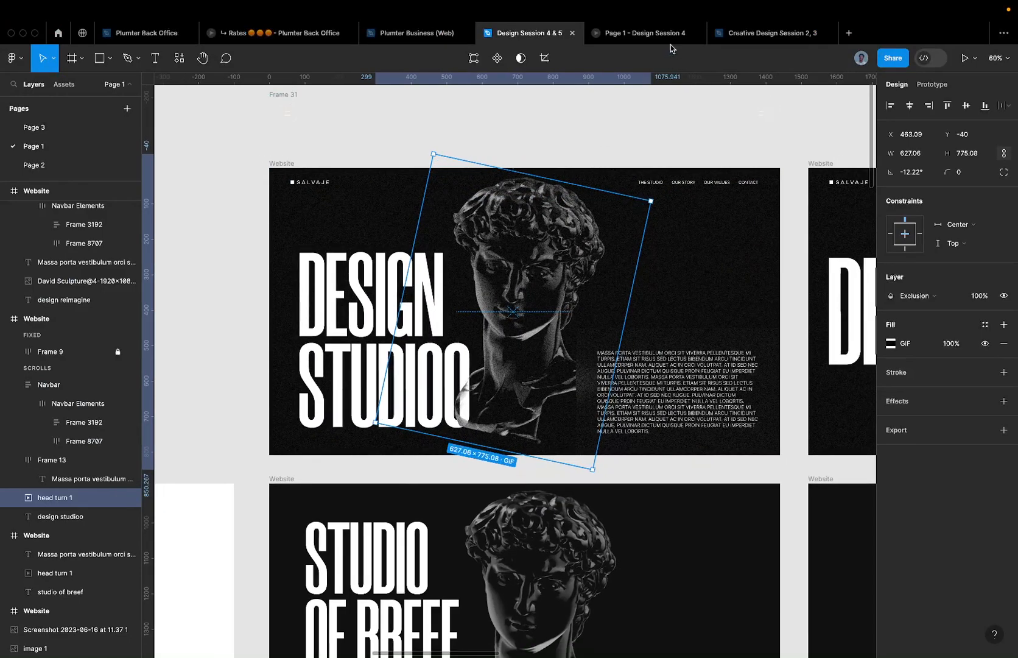
{"action": "scroll", "coordinate": [551, 256], "scroll_direction": "down", "scroll_amount": 3}
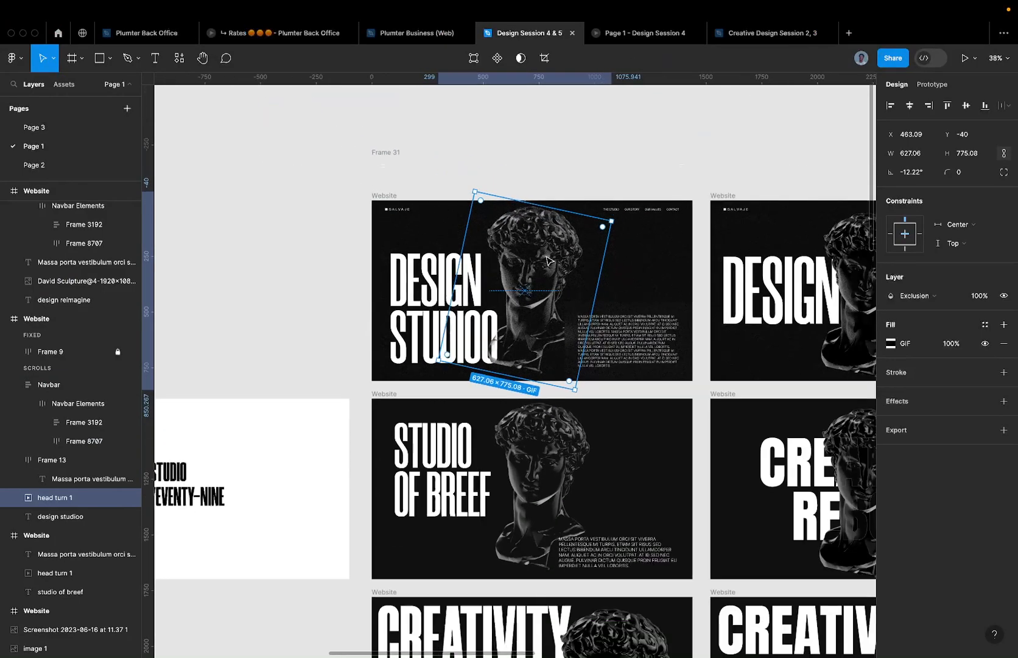
- Paste the rotated head turn 1 GIF onto Page 3 and drag it to X -185.91, Y -511
{"action": "left_click", "coordinate": [101, 129]}
{"action": "right_click", "coordinate": [409, 173]}
{"action": "left_click", "coordinate": [429, 175]}
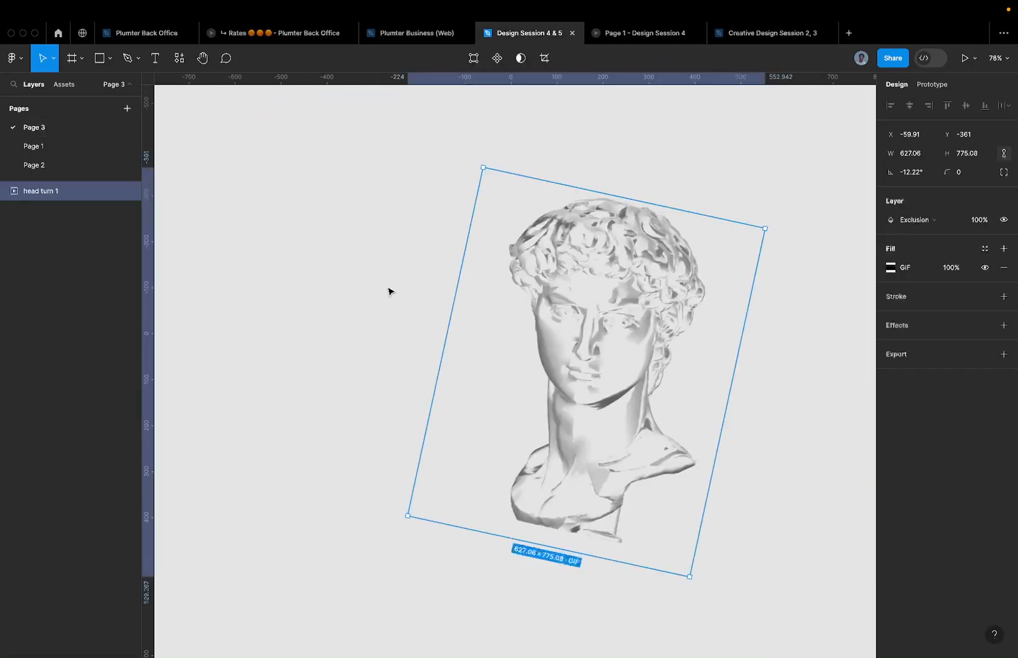
{"action": "scroll", "coordinate": [509, 158], "scroll_direction": "down", "scroll_amount": 2}
{"action": "left_click_drag", "start_coordinate": [595, 269], "coordinate": [445, 211]}
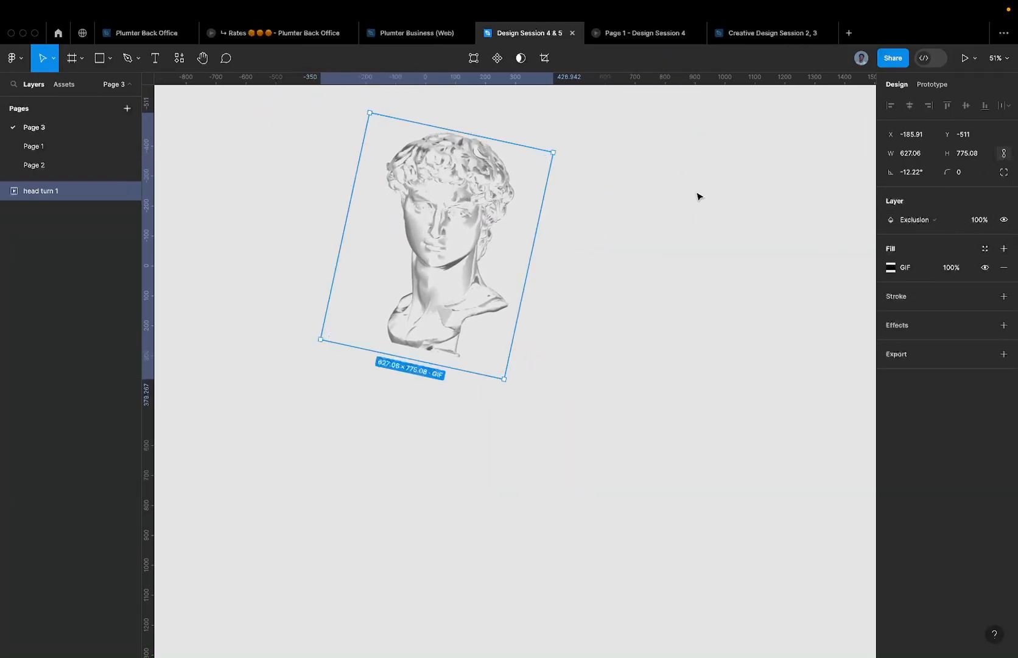
- Change the head turn 1 GIF's blending from Exclusion to Normal
{"action": "left_click", "coordinate": [905, 220]}
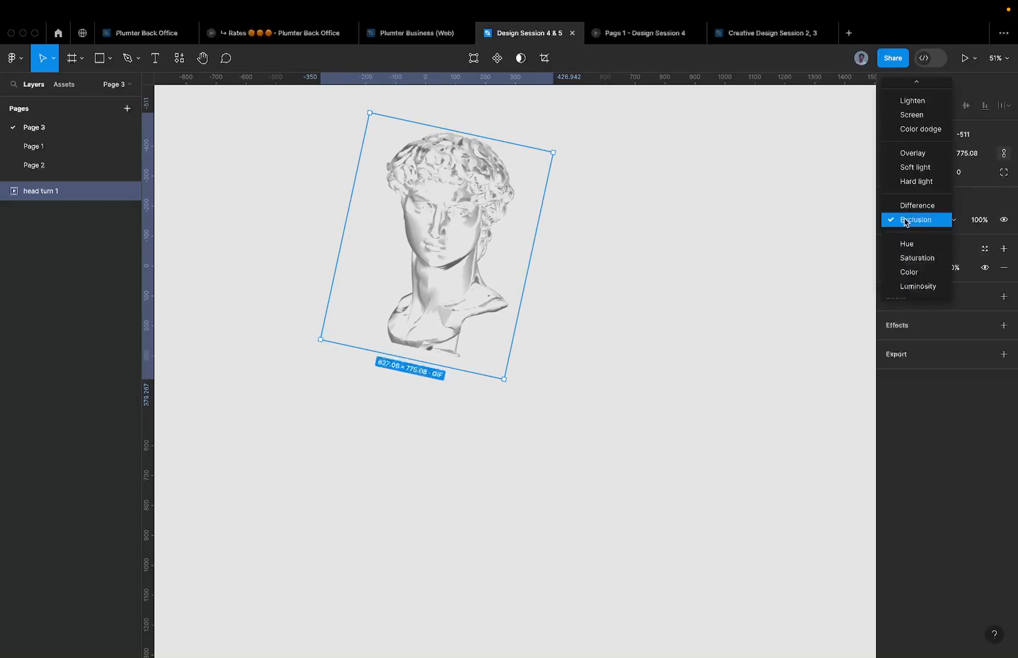
{"action": "left_click", "coordinate": [915, 109]}
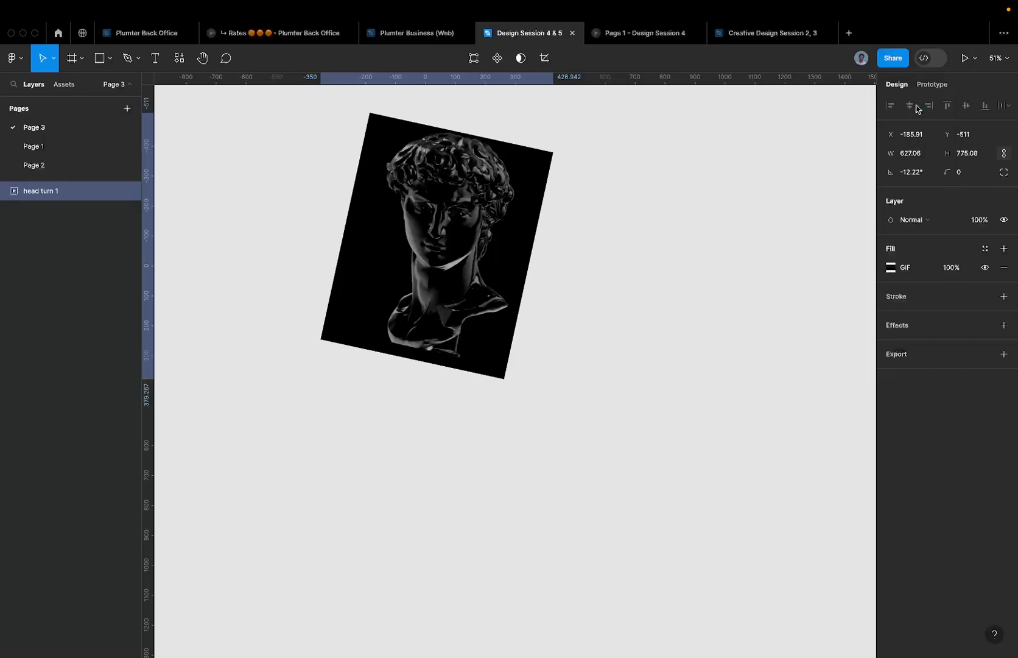
{"action": "left_click", "coordinate": [654, 154]}
- Reposition the GIF, narrow it to 589.75 wide, and rotate it upright to 0°
{"action": "left_click_drag", "start_coordinate": [493, 180], "coordinate": [418, 296]}
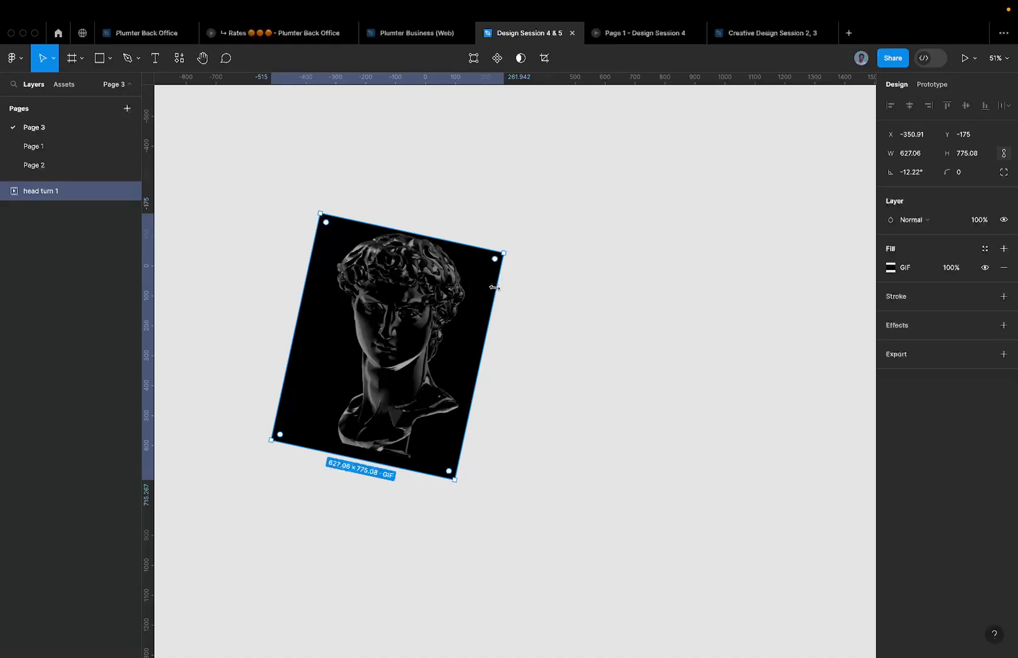
{"action": "scroll", "coordinate": [380, 346], "scroll_direction": "up", "scroll_amount": 1}
{"action": "scroll", "coordinate": [381, 341], "scroll_direction": "up", "scroll_amount": 1}
{"action": "left_click_drag", "start_coordinate": [302, 287], "coordinate": [310, 287]}
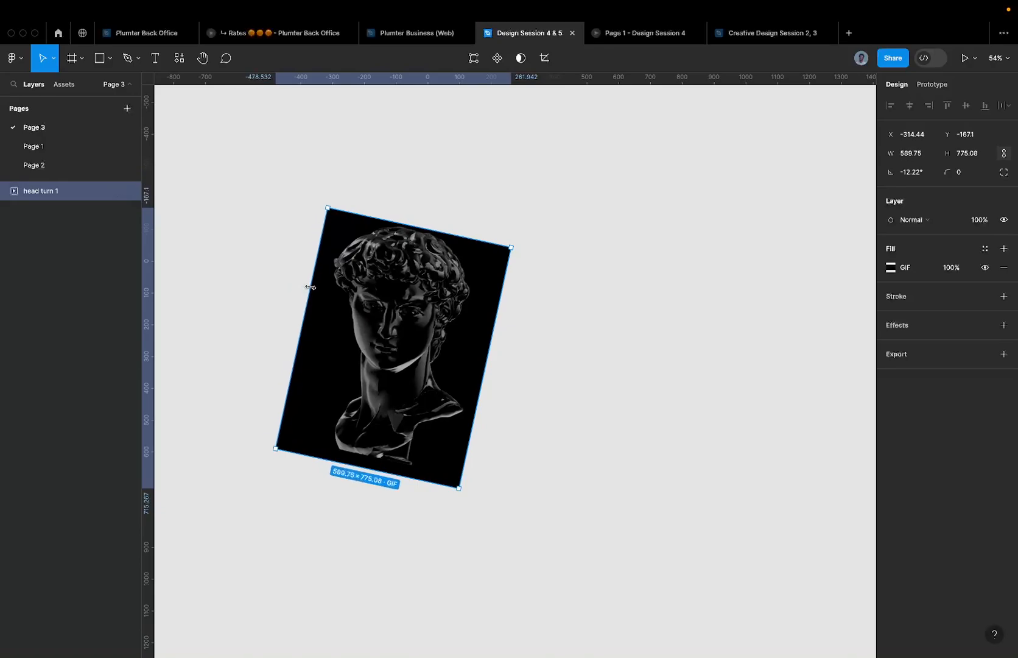
{"action": "scroll", "coordinate": [365, 286], "scroll_direction": "up", "scroll_amount": 1}
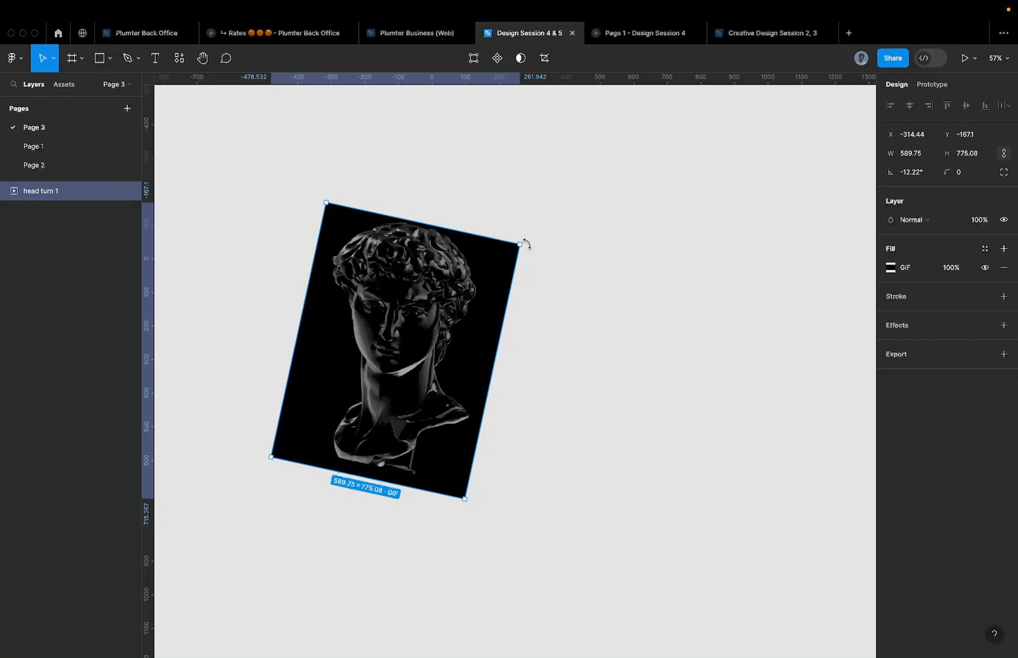
{"action": "left_click_drag", "start_coordinate": [526, 244], "coordinate": [502, 207]}
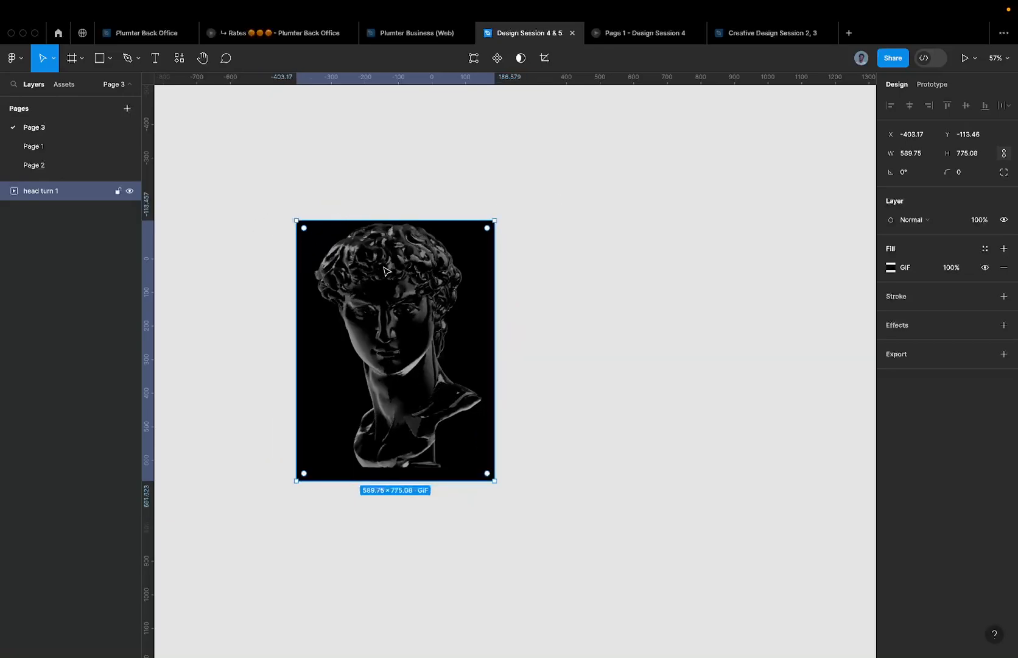
{"action": "scroll", "coordinate": [395, 302], "scroll_direction": "down", "scroll_amount": 2}
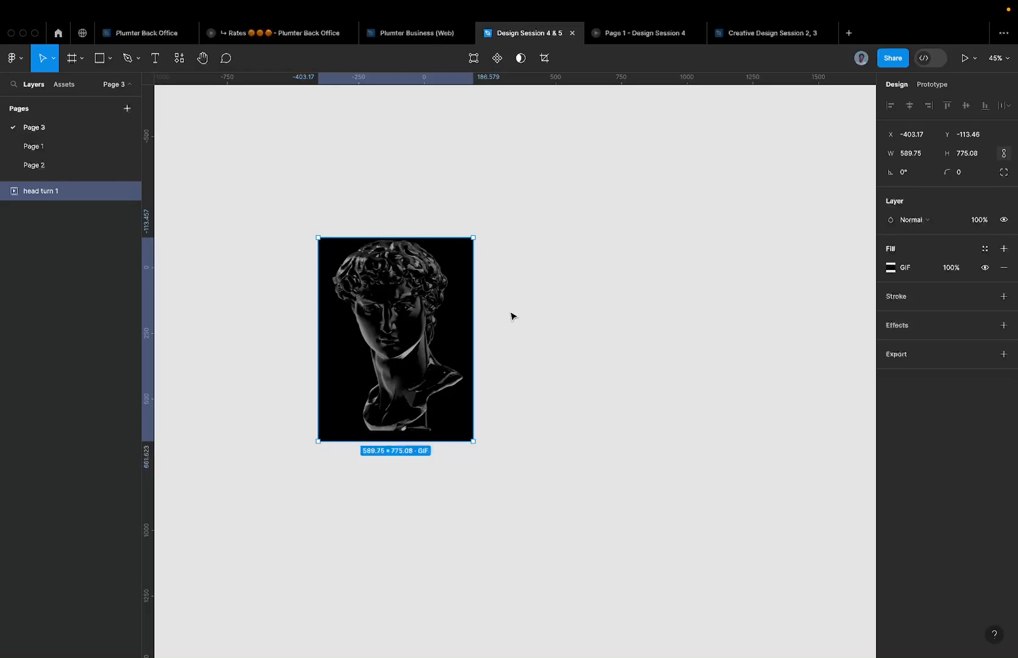
- Try Pass through blending on the head GIF, then apply Exclusion
{"action": "left_click", "coordinate": [928, 221]}
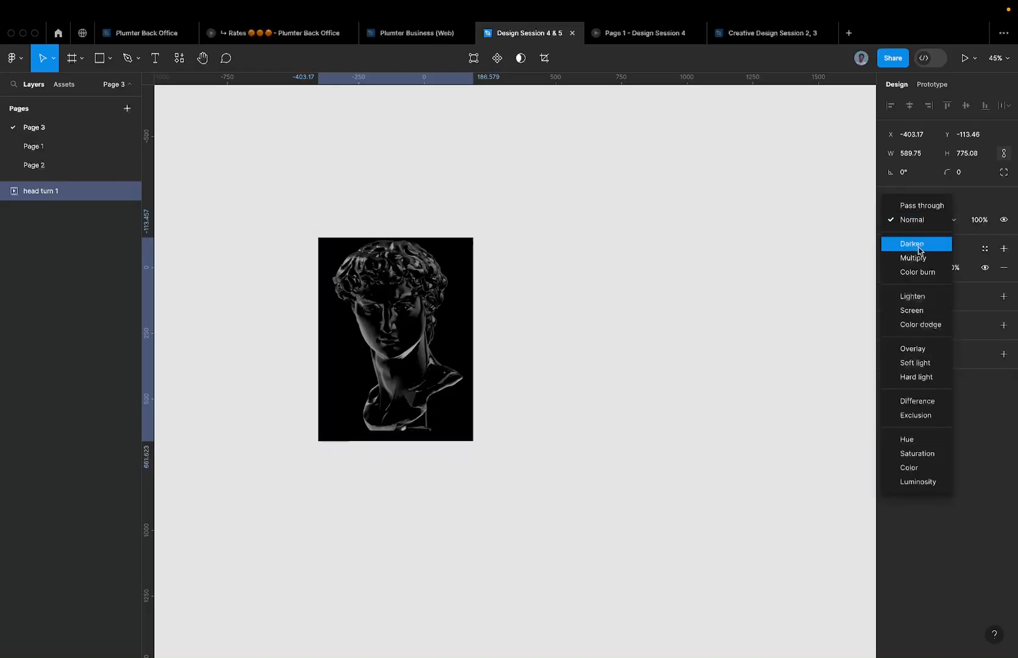
{"action": "left_click", "coordinate": [561, 267]}
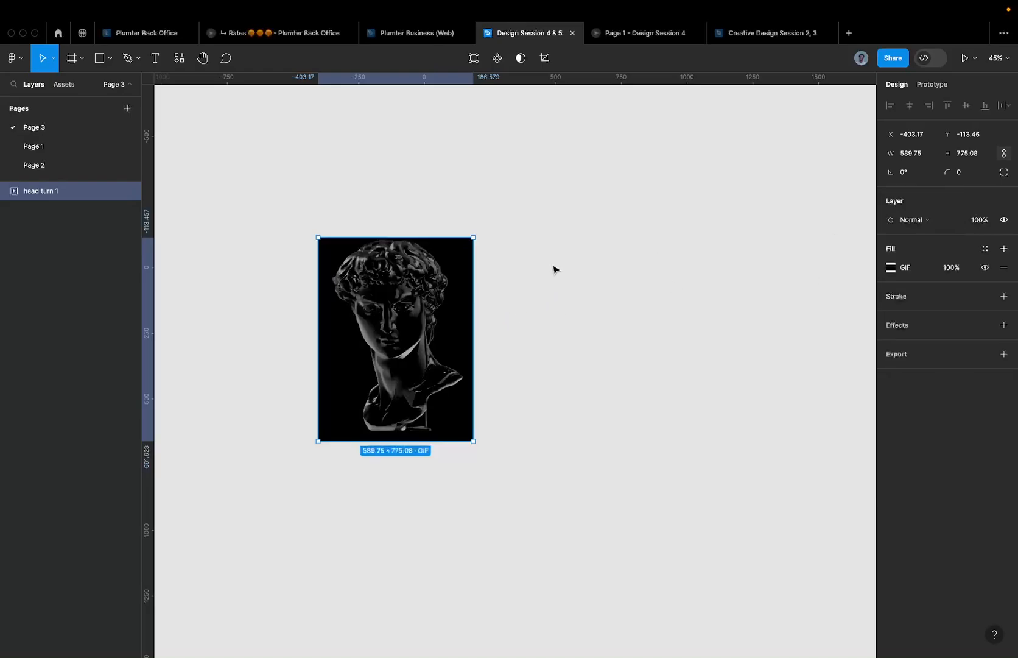
{"action": "left_click", "coordinate": [927, 221]}
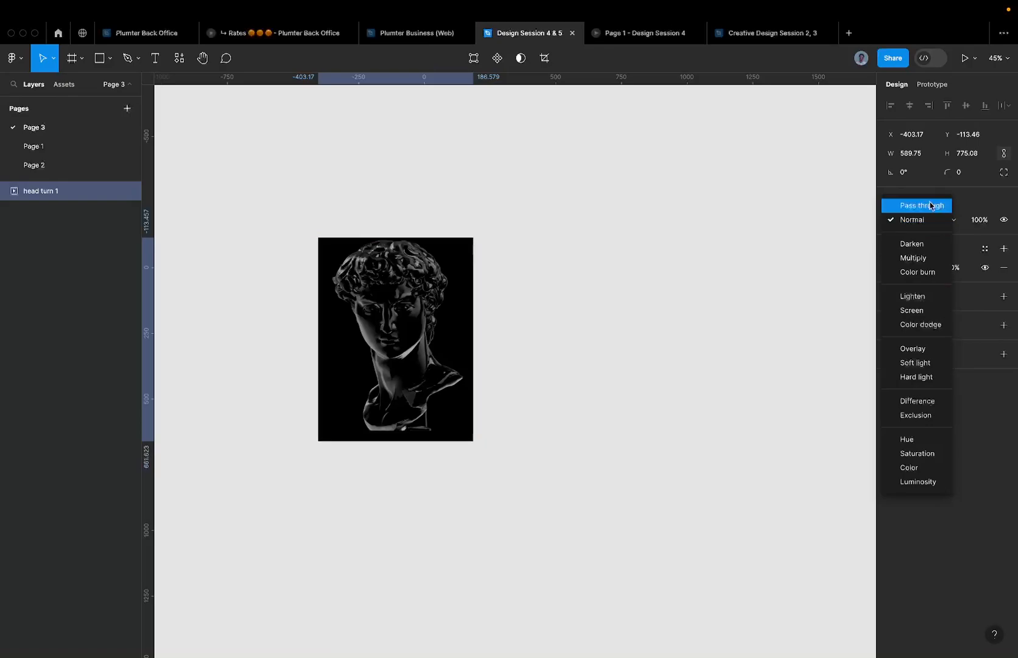
{"action": "left_click", "coordinate": [930, 202]}
{"action": "left_click", "coordinate": [926, 221]}
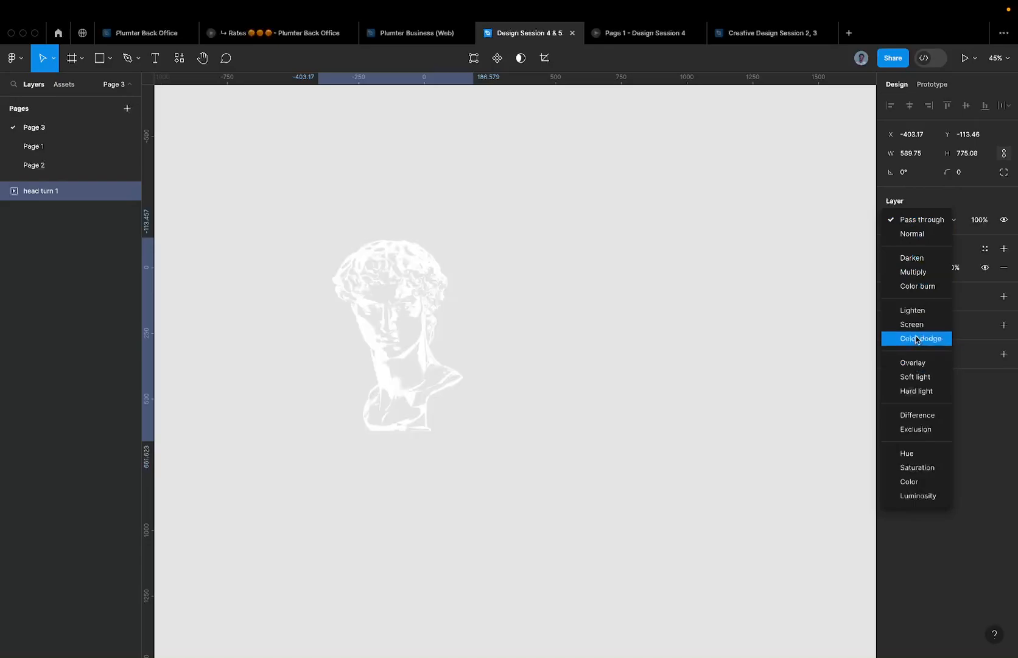
{"action": "left_click", "coordinate": [912, 430]}
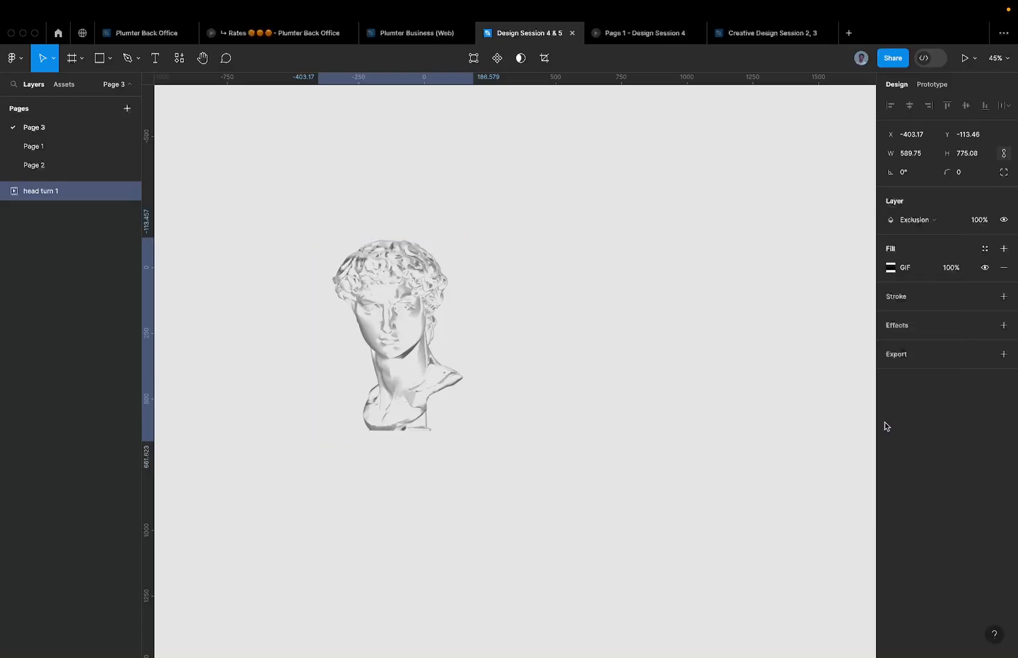
{"action": "left_click", "coordinate": [211, 174]}
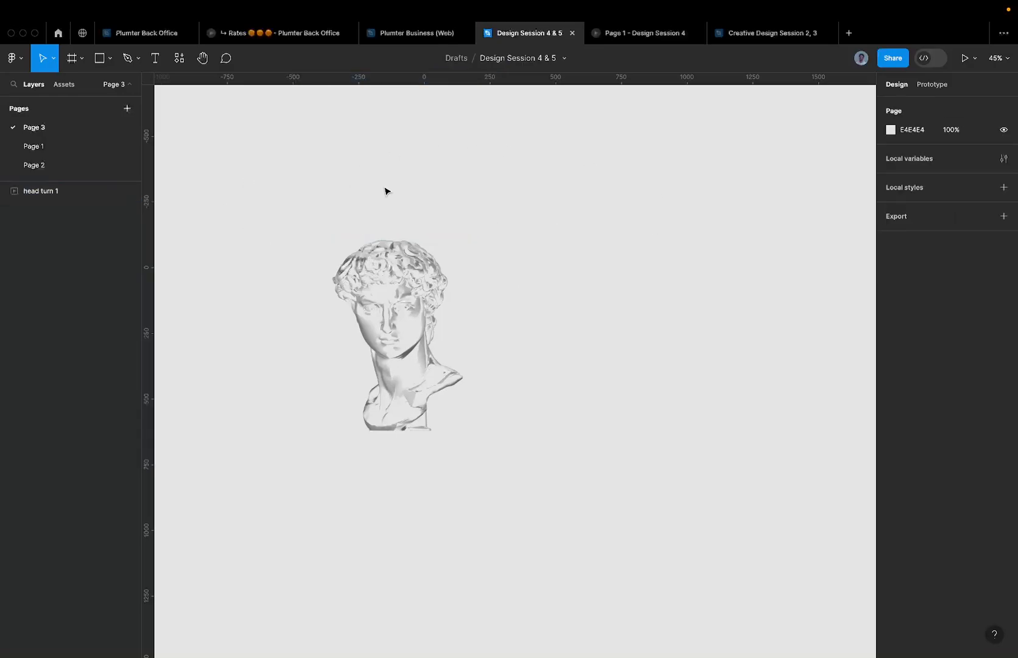
- Compare Screen blending, keep Exclusion, and move the GIF up-left to X -708, Y -602
{"action": "left_click", "coordinate": [419, 315]}
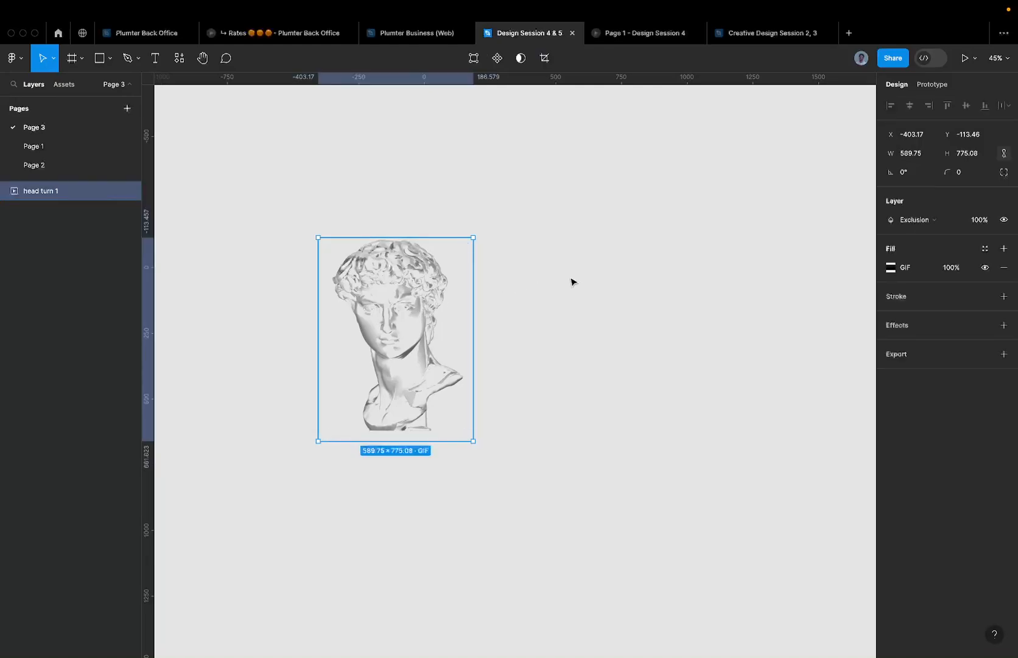
{"action": "left_click", "coordinate": [927, 220]}
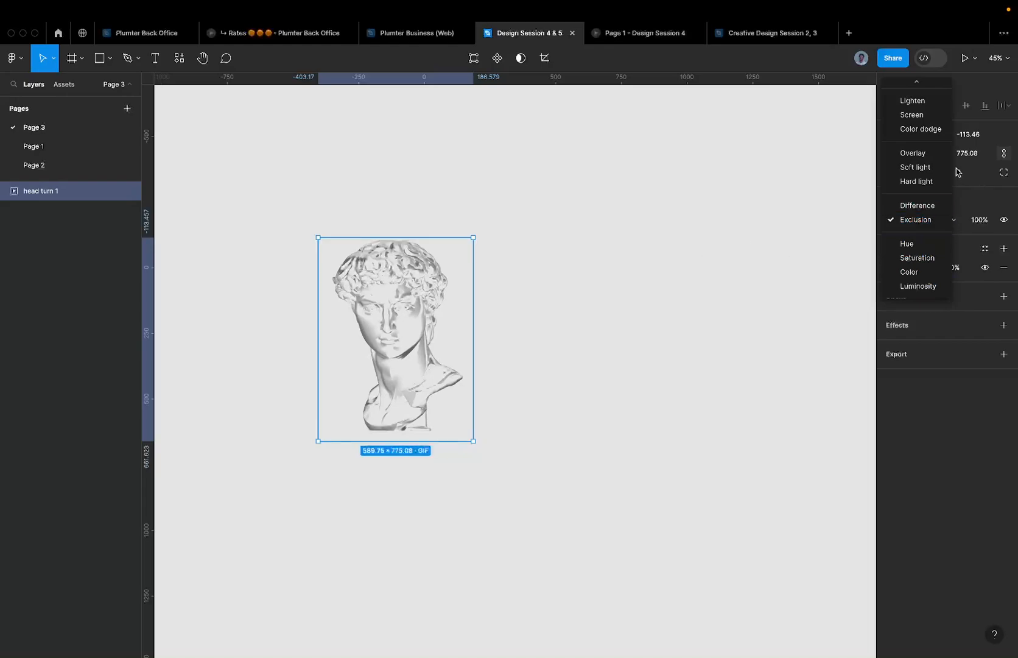
{"action": "scroll", "coordinate": [919, 183], "scroll_direction": "up", "scroll_amount": 3}
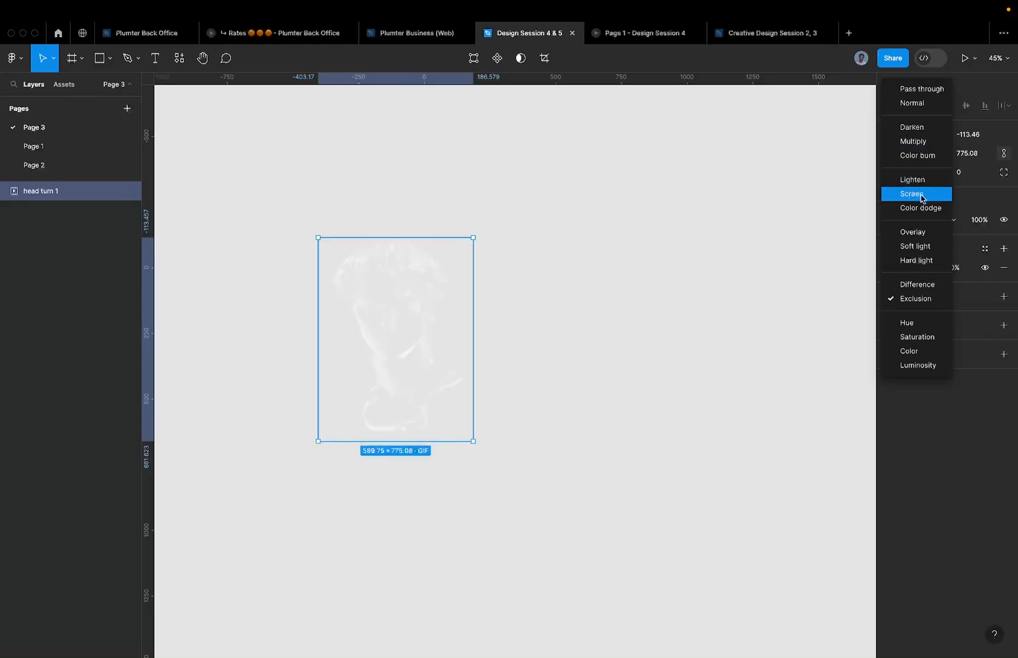
{"action": "left_click", "coordinate": [922, 198]}
{"action": "scroll", "coordinate": [390, 283], "scroll_direction": "up", "scroll_amount": 5}
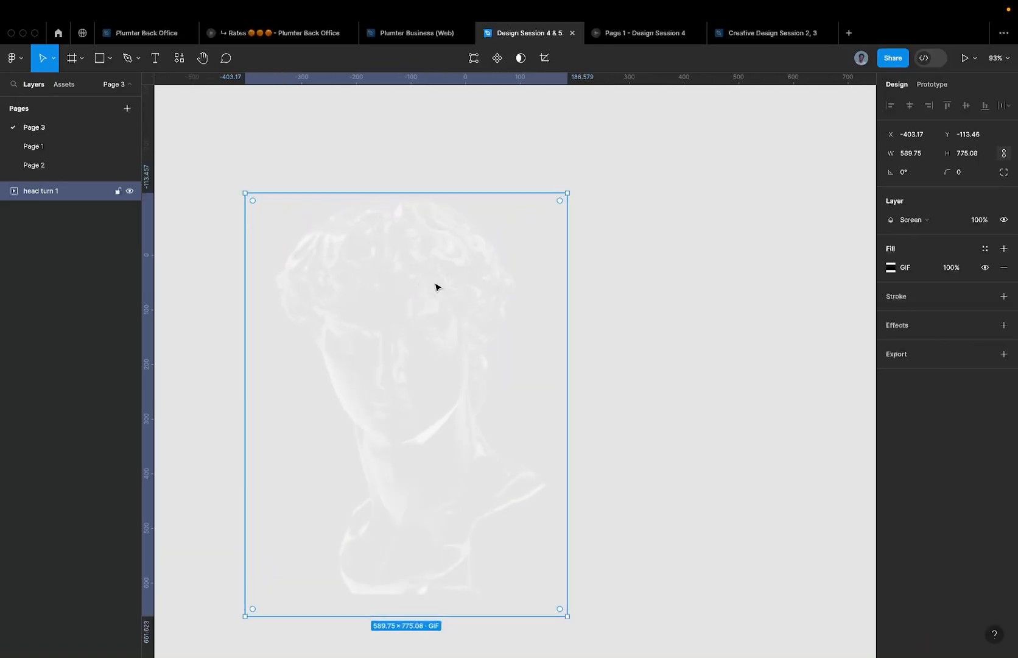
{"action": "scroll", "coordinate": [445, 342], "scroll_direction": "down", "scroll_amount": 4}
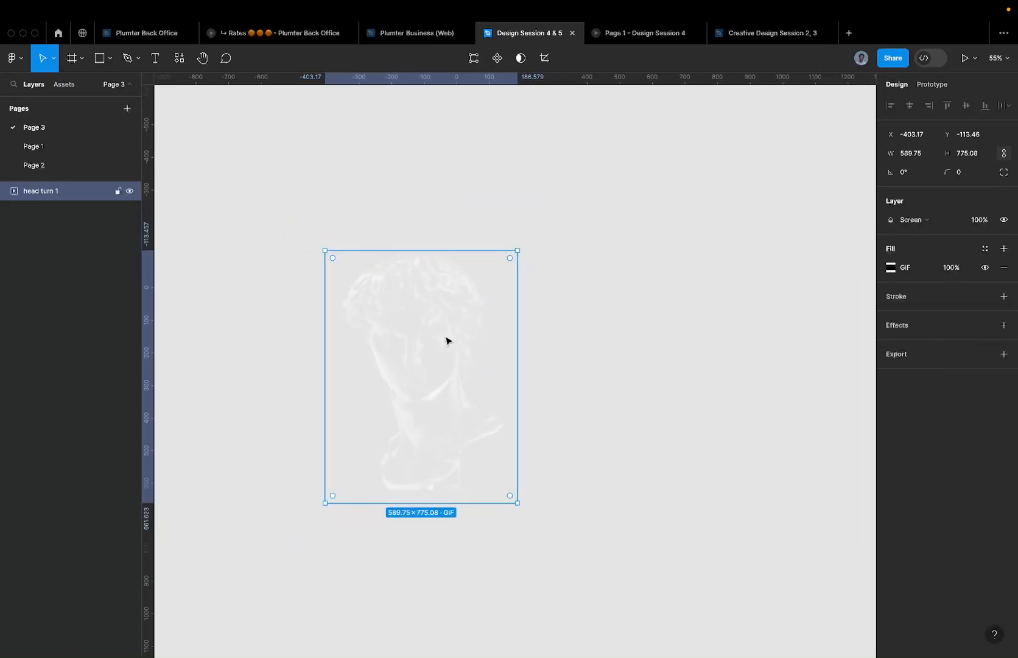
{"action": "scroll", "coordinate": [590, 339], "scroll_direction": "down", "scroll_amount": 2}
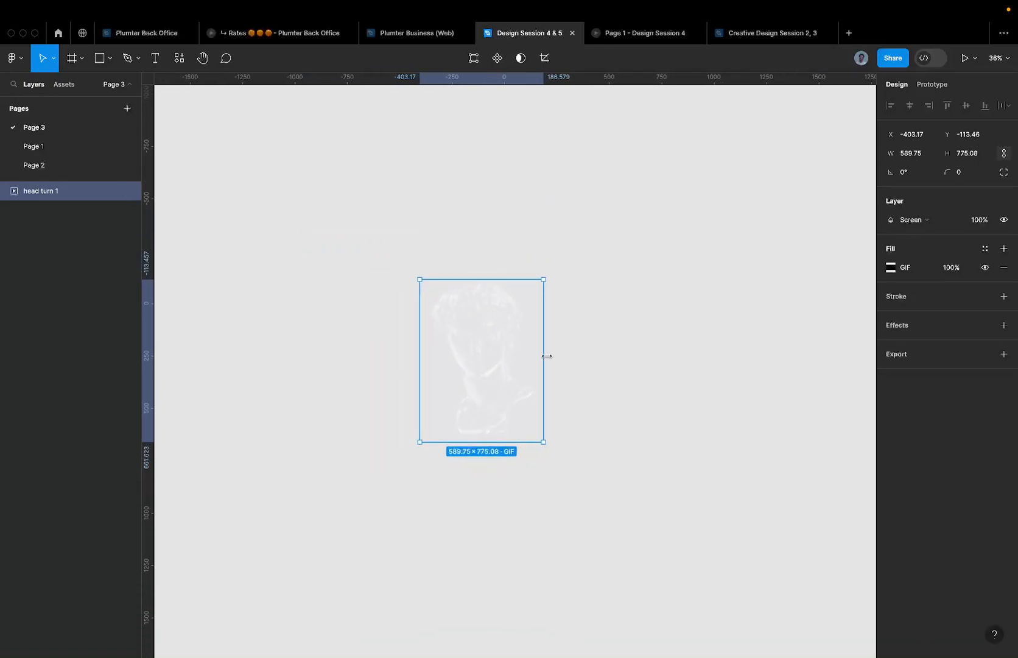
{"action": "left_click", "coordinate": [661, 341]}
{"action": "scroll", "coordinate": [664, 288], "scroll_direction": "down", "scroll_amount": 1}
{"action": "left_click", "coordinate": [409, 346]}
{"action": "left_click_drag", "start_coordinate": [409, 345], "coordinate": [353, 254]}
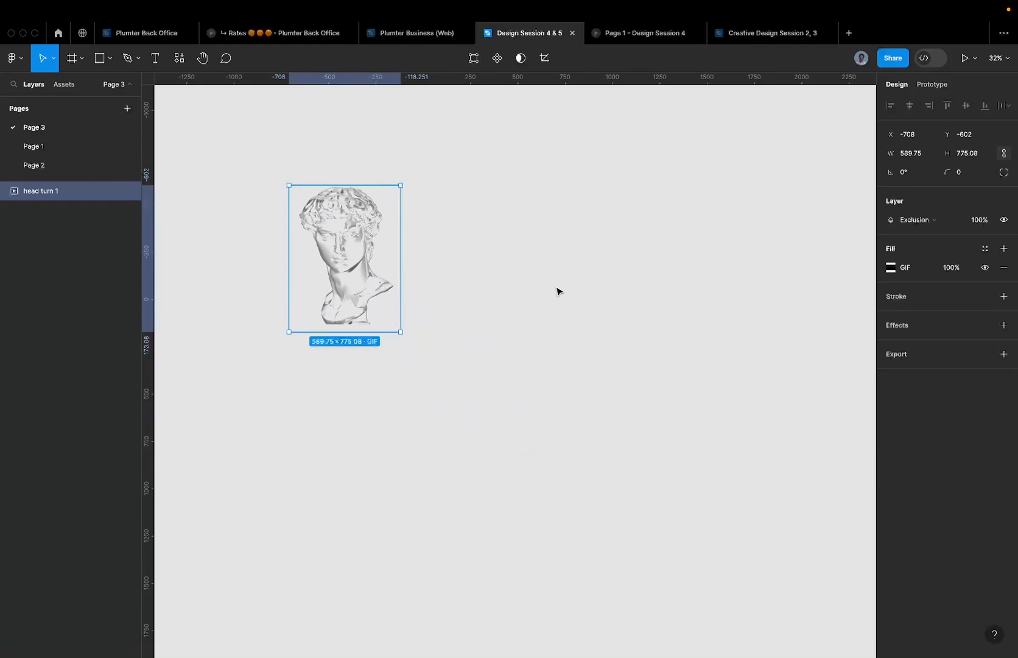
- Place the head GIF into the Studio of Breef frame on Page 1, then switch to Spline
{"action": "left_click", "coordinate": [55, 150]}
{"action": "left_click_drag", "start_coordinate": [583, 477], "coordinate": [583, 477]}
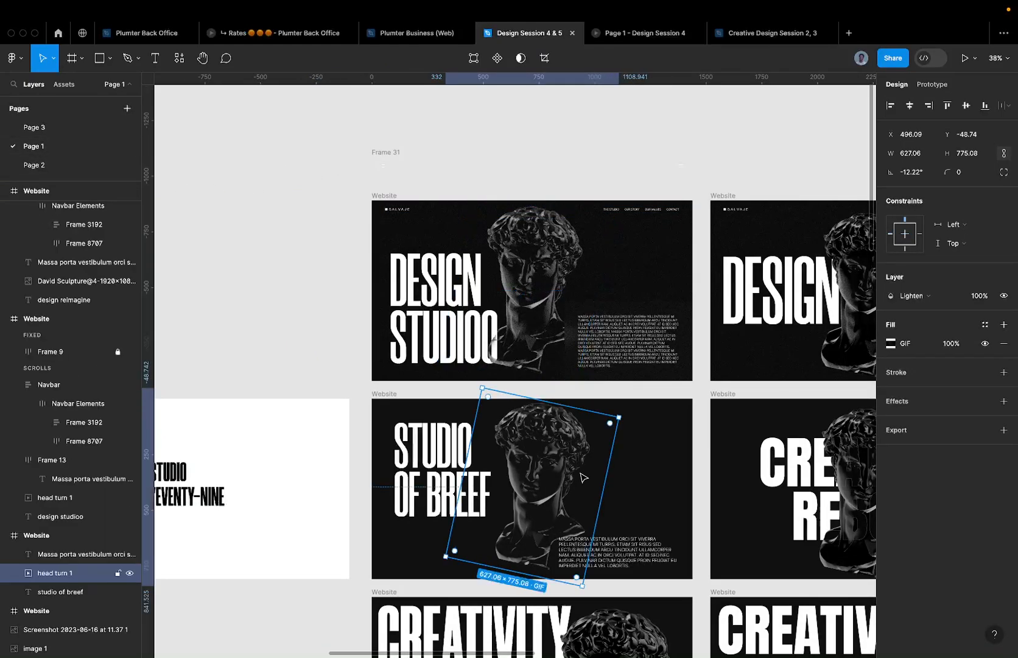
{"action": "scroll", "coordinate": [583, 477], "scroll_direction": "down", "scroll_amount": 5}
{"action": "left_click", "coordinate": [583, 477]}
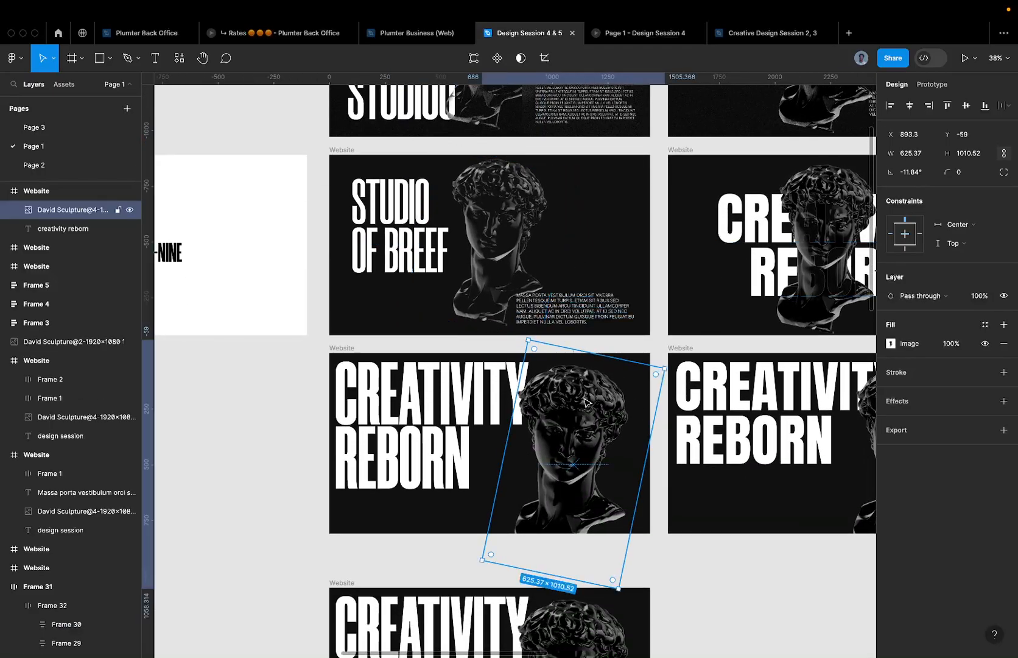
{"action": "scroll", "coordinate": [602, 365], "scroll_direction": "down", "scroll_amount": 5}
{"action": "key", "text": "ctrl+Left"}
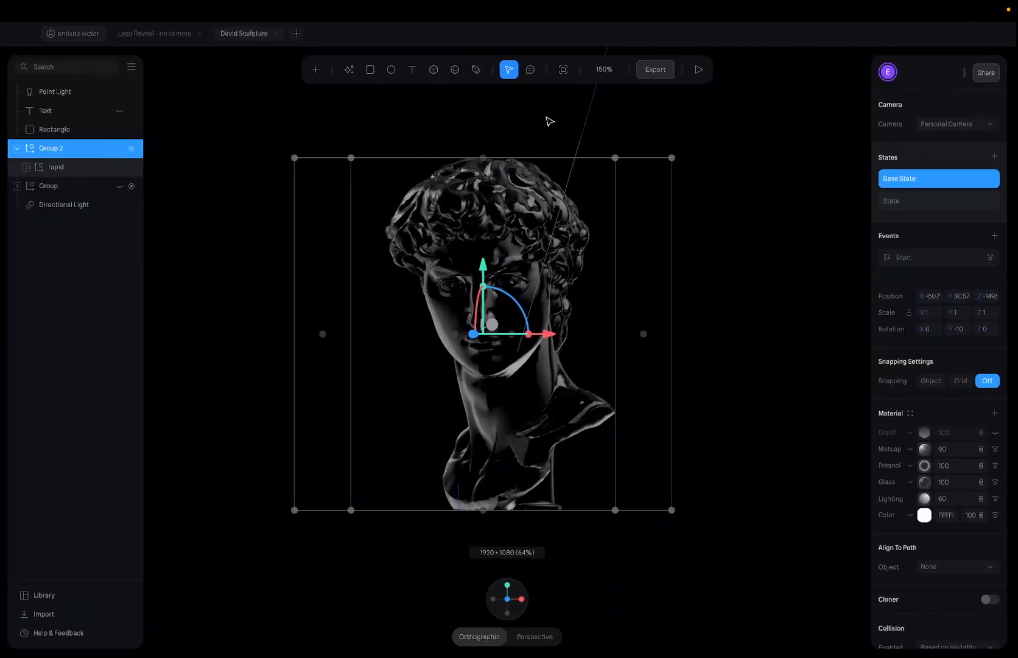
- Set up an Image export of the sculpture scene in PNG format and adjust the export ratio
{"action": "left_click", "coordinate": [655, 71]}
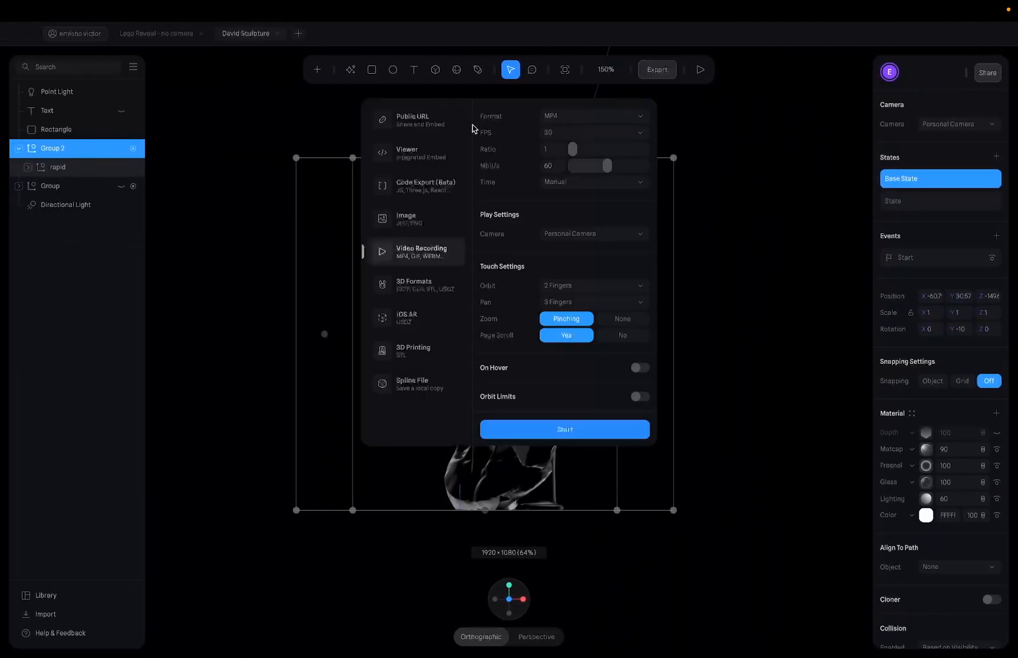
{"action": "left_click", "coordinate": [420, 229]}
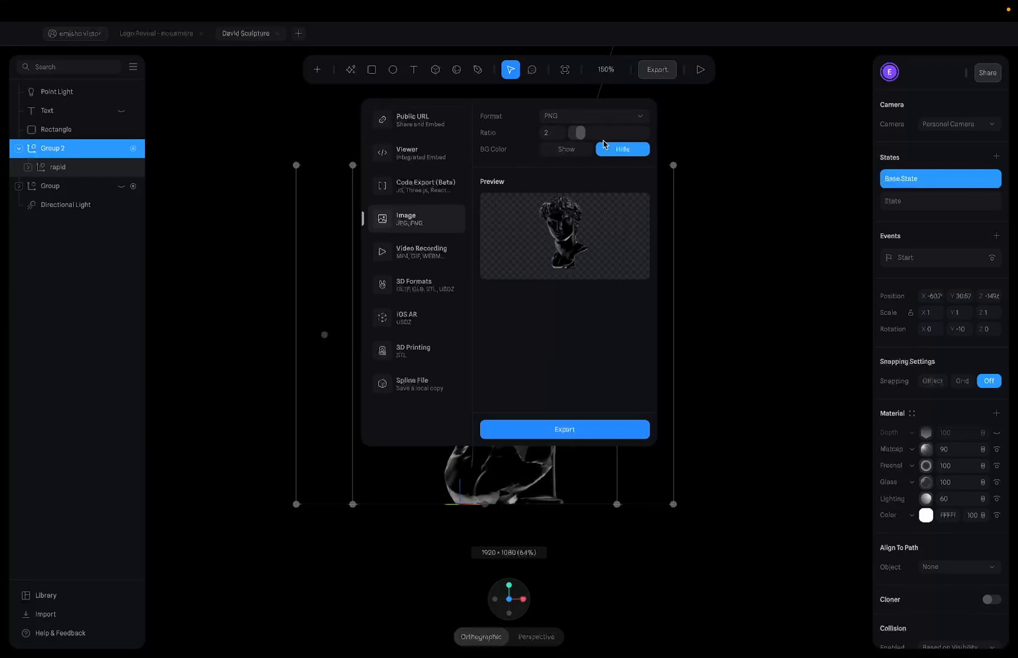
{"action": "left_click", "coordinate": [605, 117]}
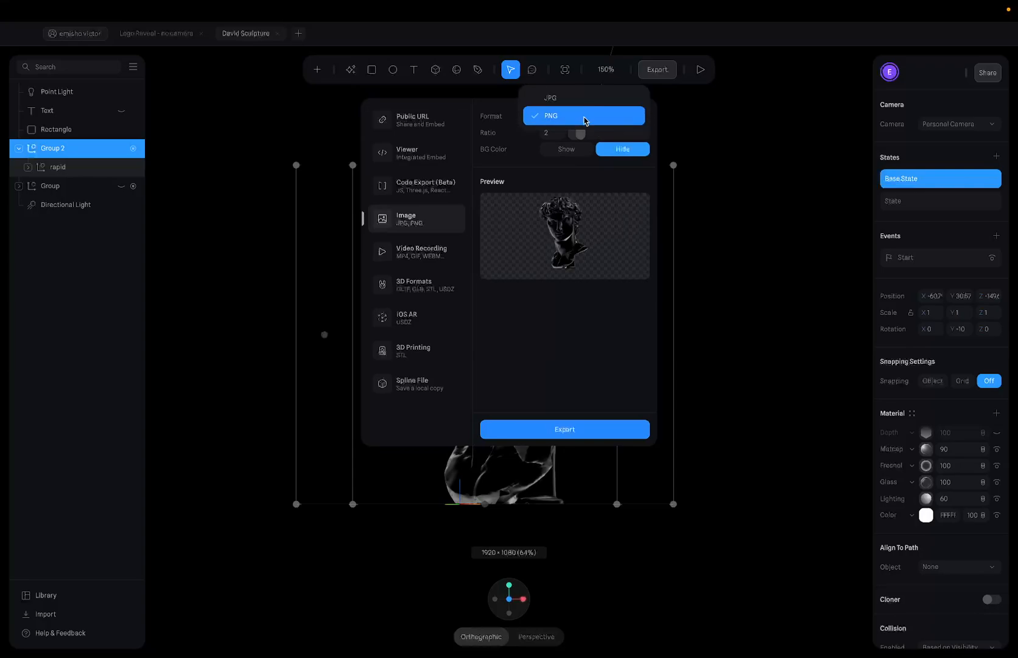
{"action": "left_click", "coordinate": [582, 132]}
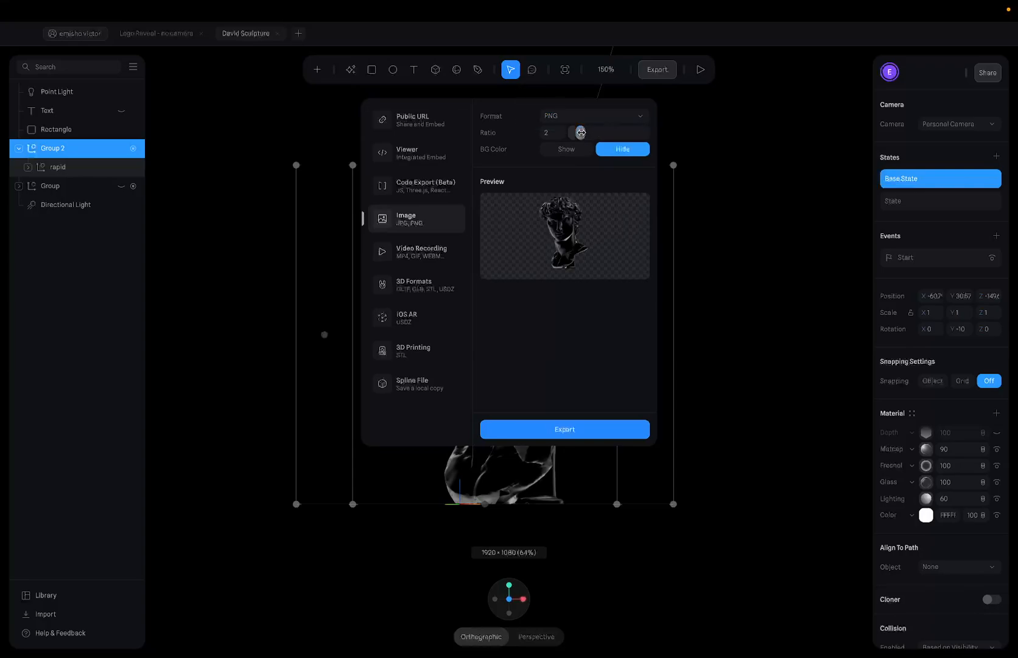
{"action": "mouse_move", "coordinate": [580, 132]}
{"action": "left_mouse_down"}
{"action": "mouse_move", "coordinate": [662, 122]}
{"action": "mouse_move", "coordinate": [571, 149]}
{"action": "mouse_move", "coordinate": [582, 149]}
{"action": "left_mouse_up"}
- Export the bust PNG to Downloads under a new name instead of replacing the existing file
{"action": "left_click", "coordinate": [569, 426]}
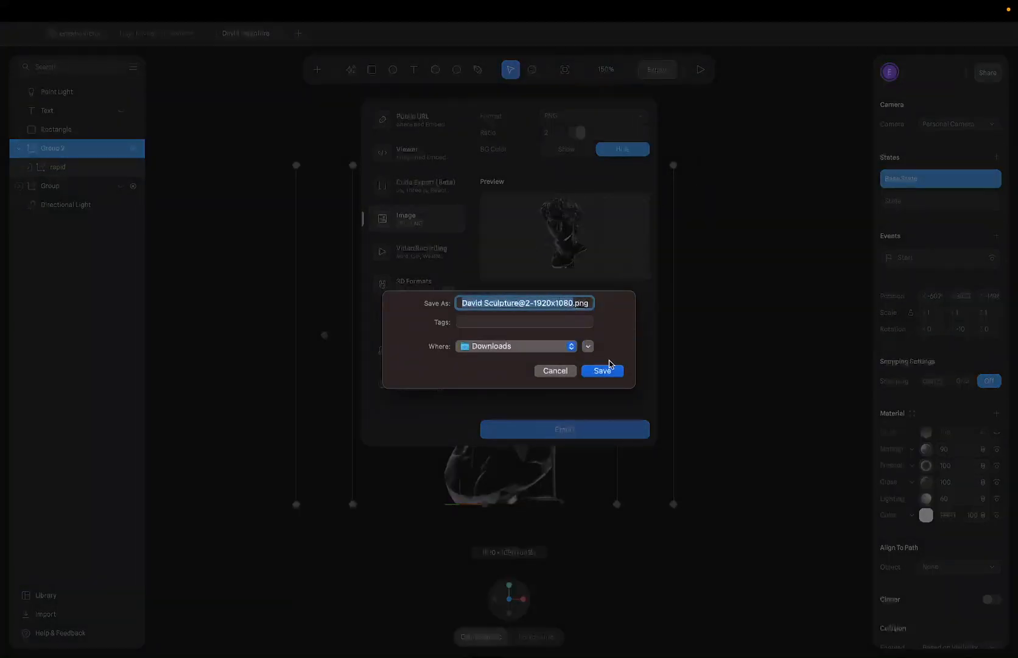
{"action": "left_click", "coordinate": [602, 374]}
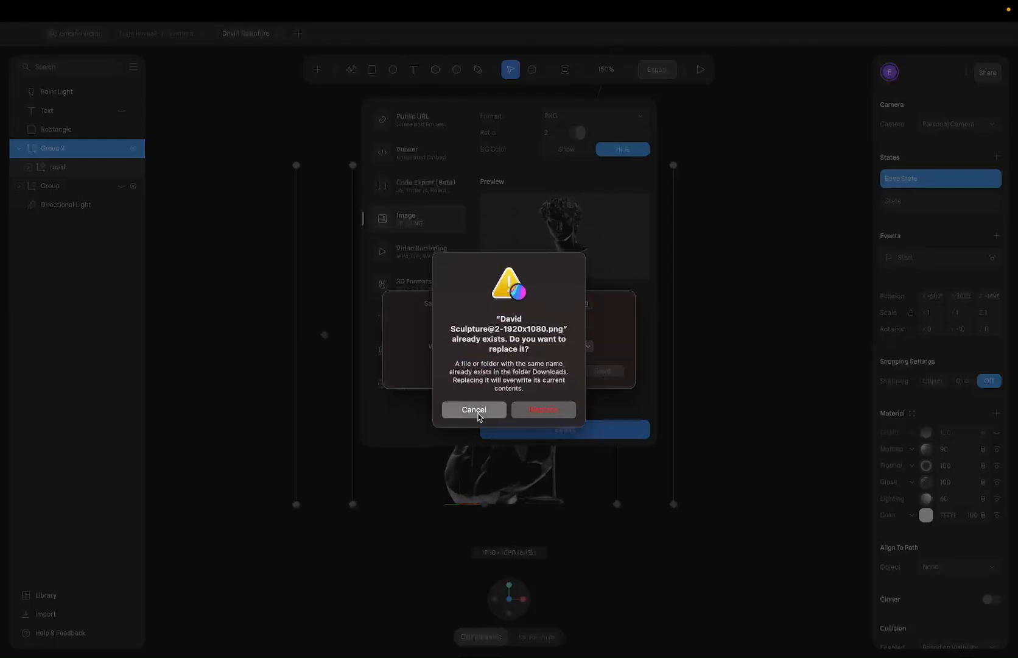
{"action": "left_click", "coordinate": [476, 411]}
{"action": "left_click", "coordinate": [527, 299]}
{"action": "left_click", "coordinate": [515, 299]}
{"action": "type", "text": "avid Sculpture@2-1920x1080.pn"}
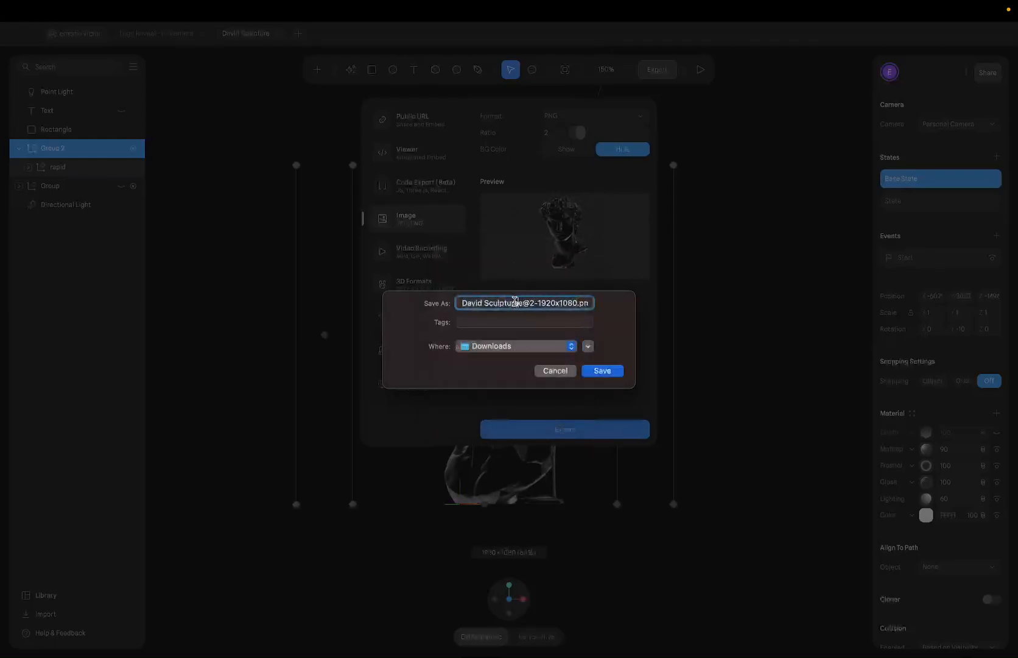
{"action": "left_click", "coordinate": [610, 366]}
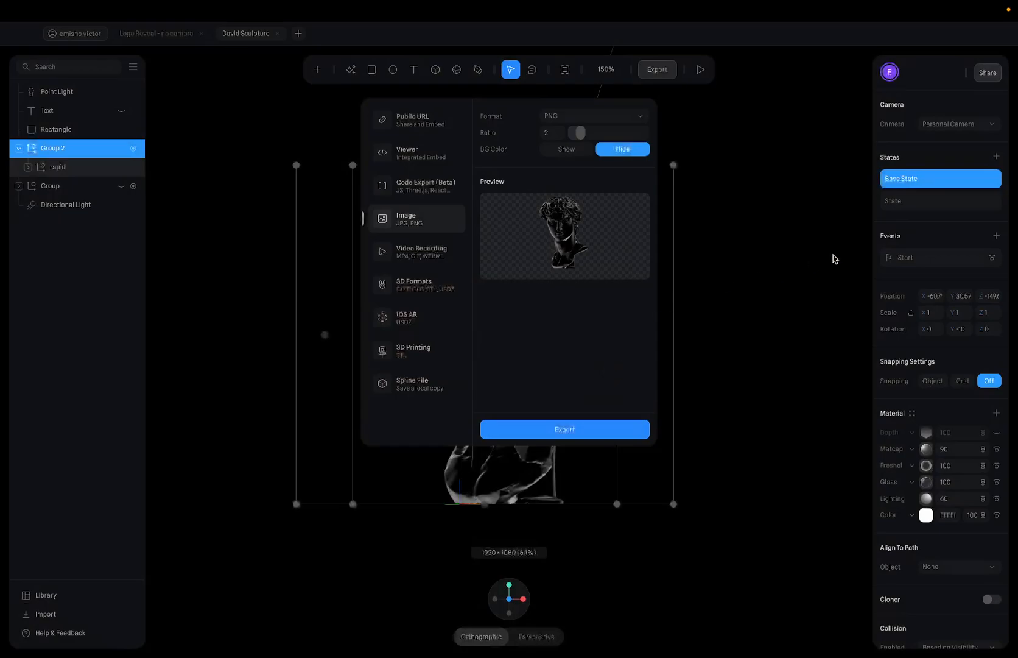
{"action": "key", "text": "ctrl+Right"}
- Flip between Page 1 and Page 3, end on Page 3, and start the Frame tool with F
{"action": "scroll", "coordinate": [529, 202], "scroll_direction": "up", "scroll_amount": 5}
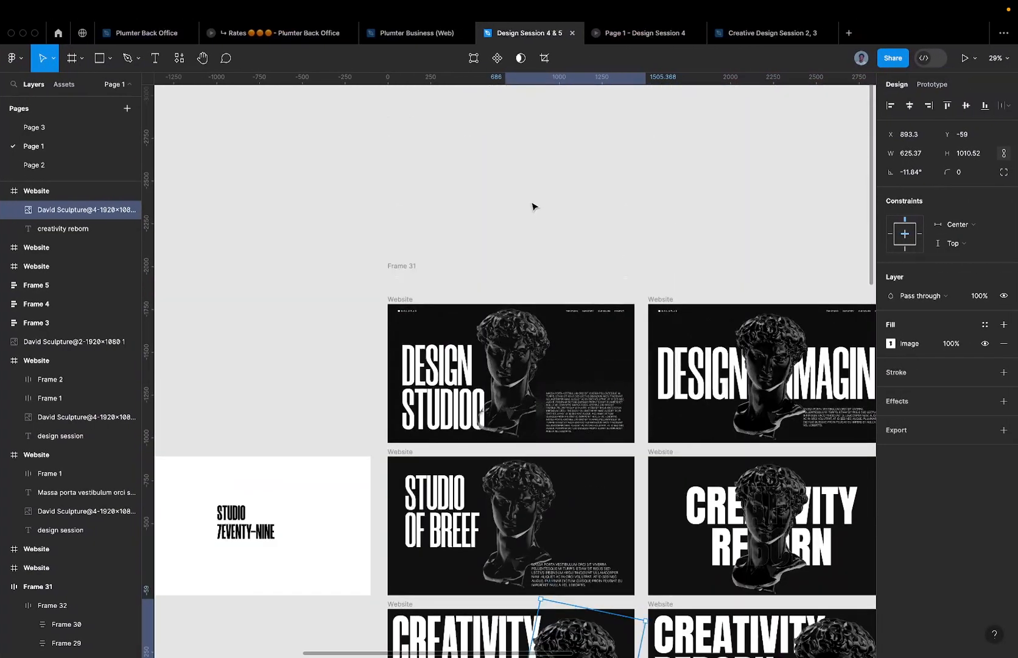
{"action": "scroll", "coordinate": [532, 292], "scroll_direction": "down", "scroll_amount": 4}
{"action": "left_click", "coordinate": [56, 131]}
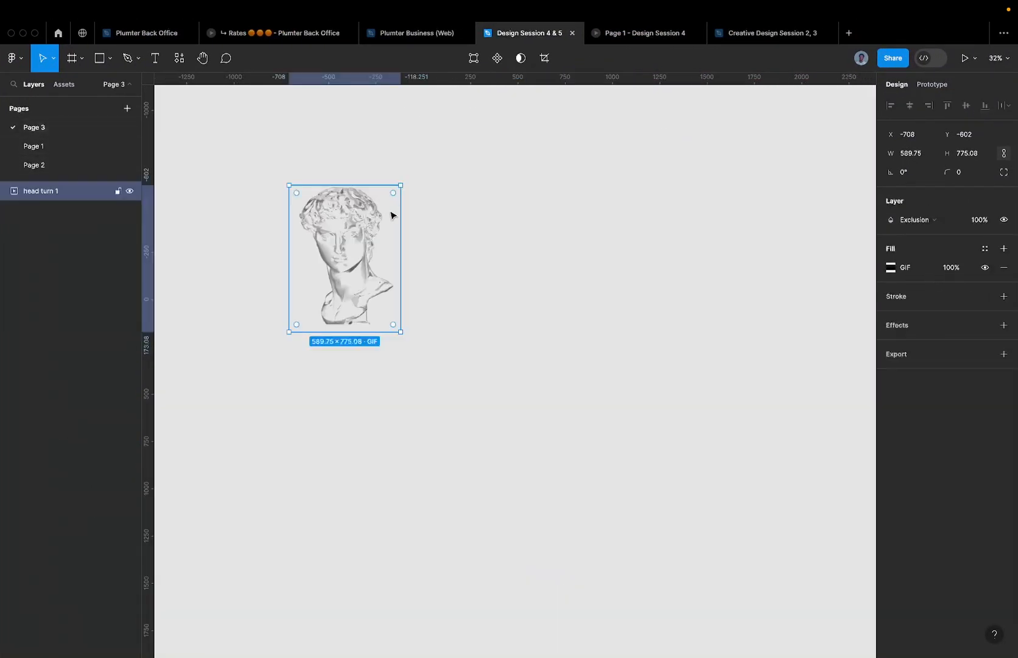
{"action": "left_click", "coordinate": [80, 144]}
{"action": "scroll", "coordinate": [521, 497], "scroll_direction": "up", "scroll_amount": 5}
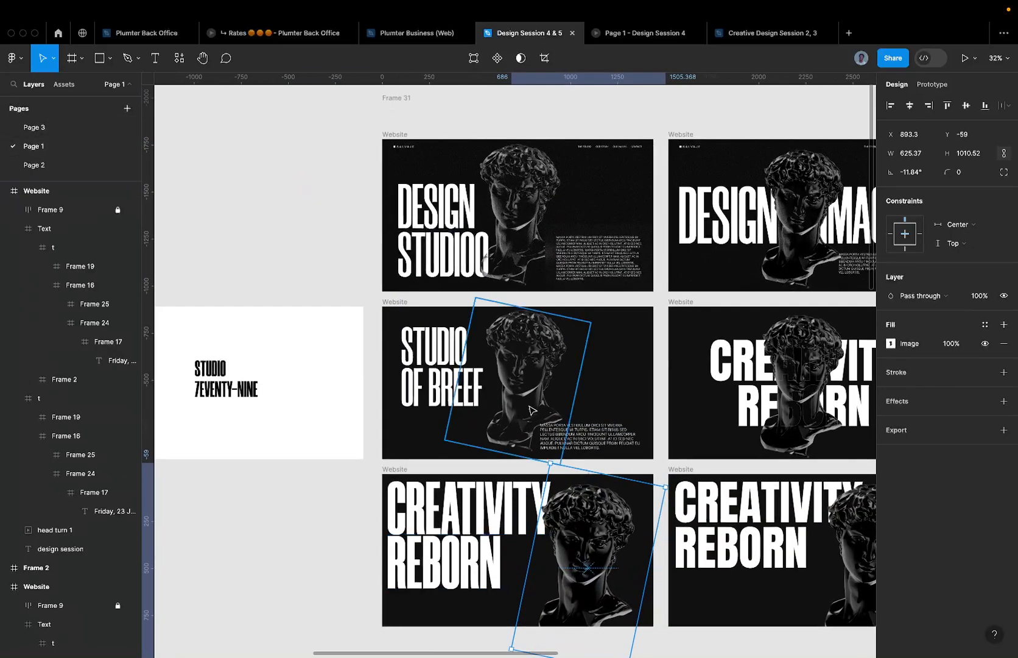
{"action": "scroll", "coordinate": [522, 344], "scroll_direction": "up", "scroll_amount": 3}
{"action": "scroll", "coordinate": [426, 304], "scroll_direction": "up", "scroll_amount": 5}
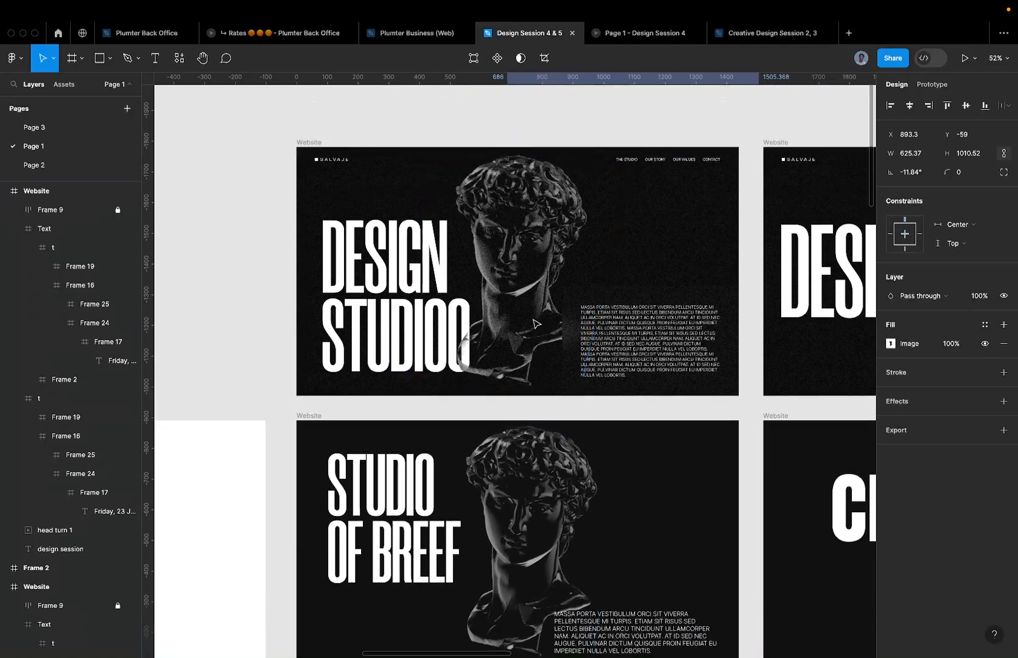
{"action": "left_click", "coordinate": [69, 131]}
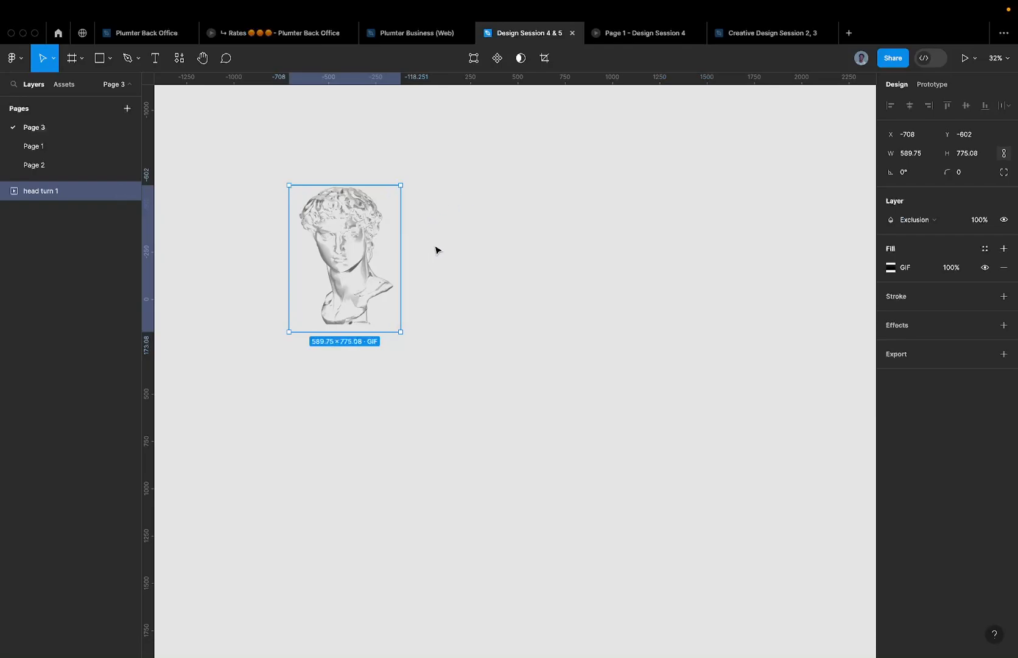
{"action": "key", "text": "f"}
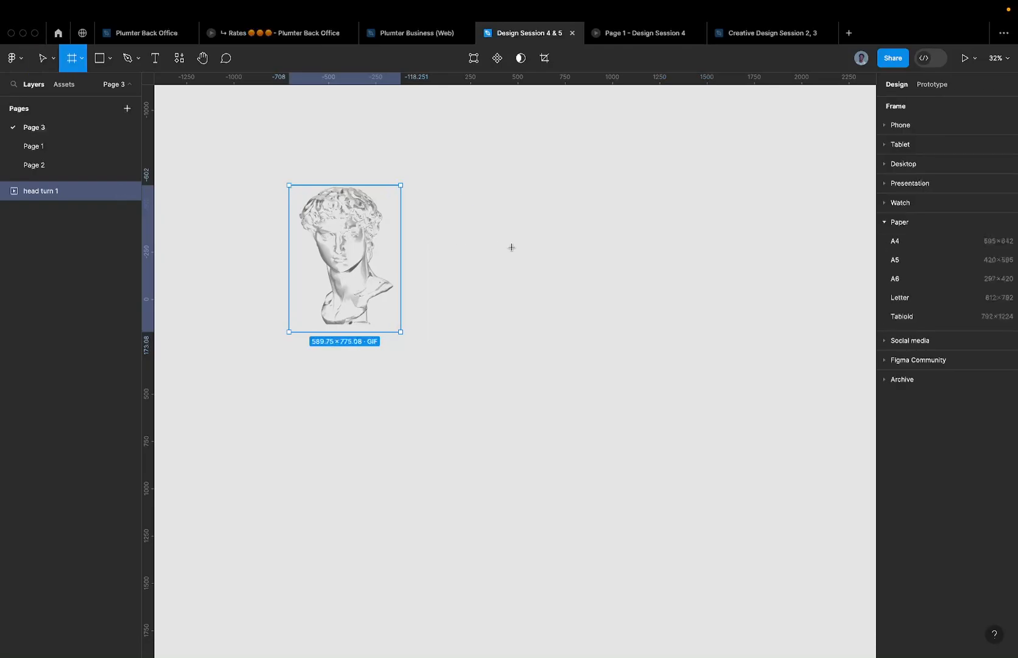
- Add a Desktop 1440×1024 frame and drag it up beside the head GIF
{"action": "left_click", "coordinate": [886, 222]}
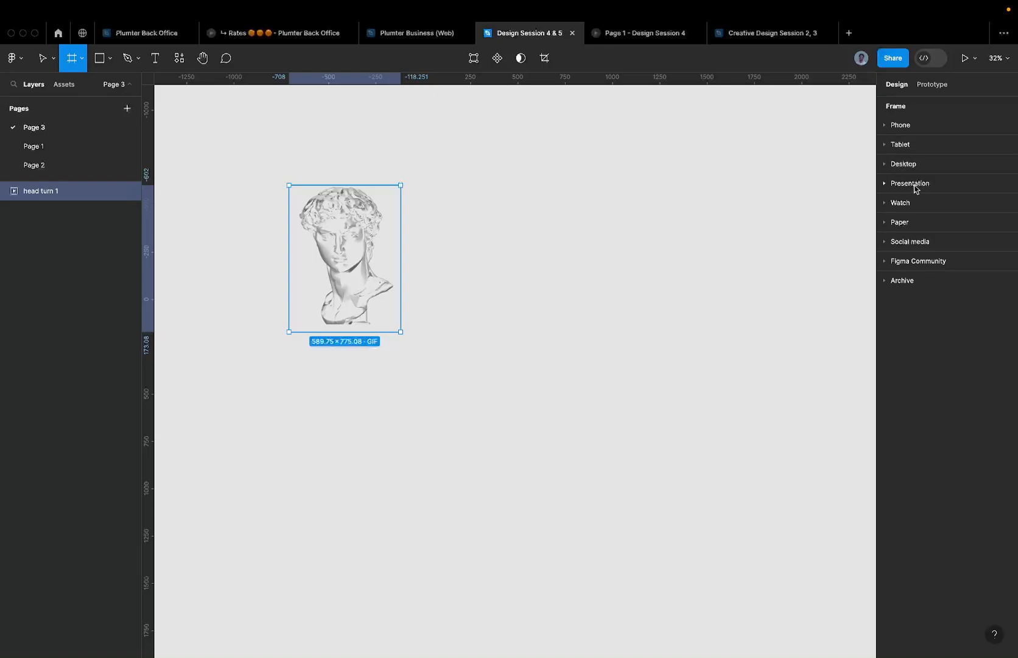
{"action": "left_click", "coordinate": [886, 164]}
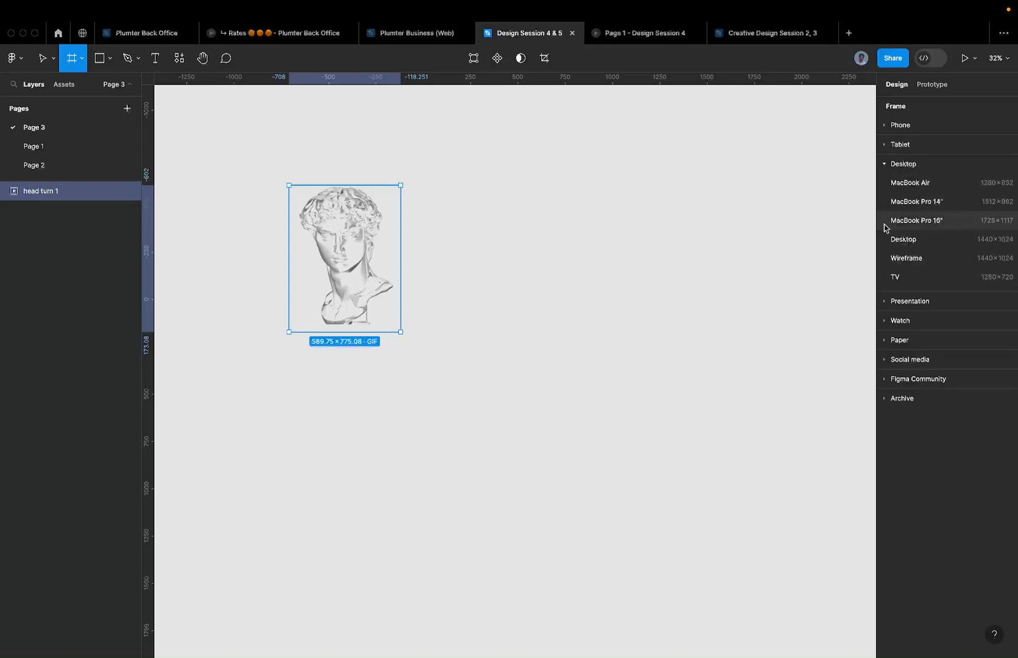
{"action": "left_click", "coordinate": [941, 241]}
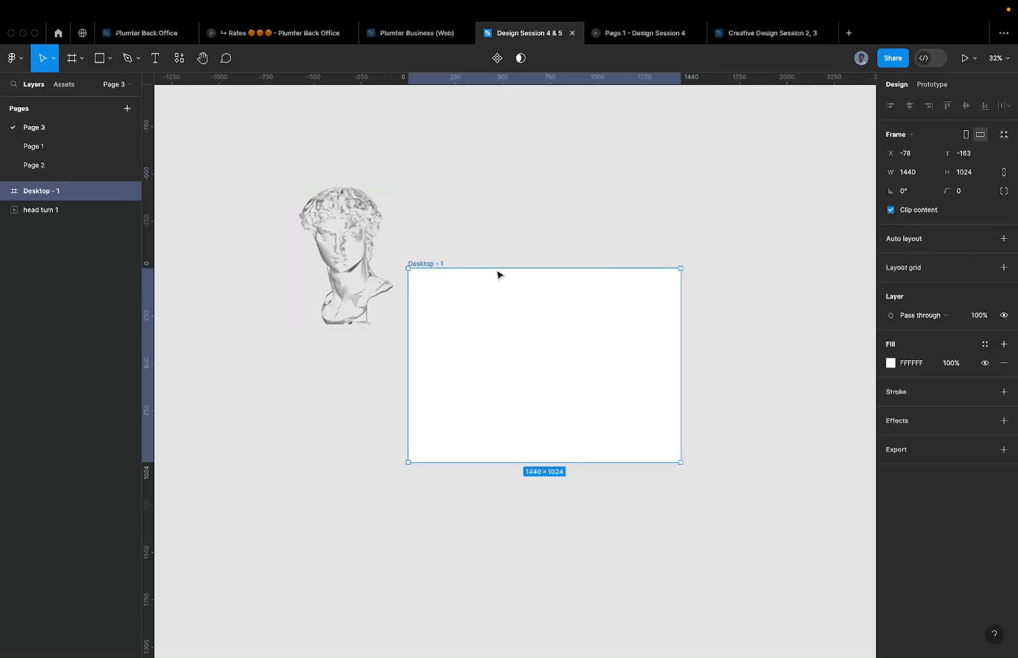
{"action": "left_click_drag", "start_coordinate": [432, 264], "coordinate": [460, 181]}
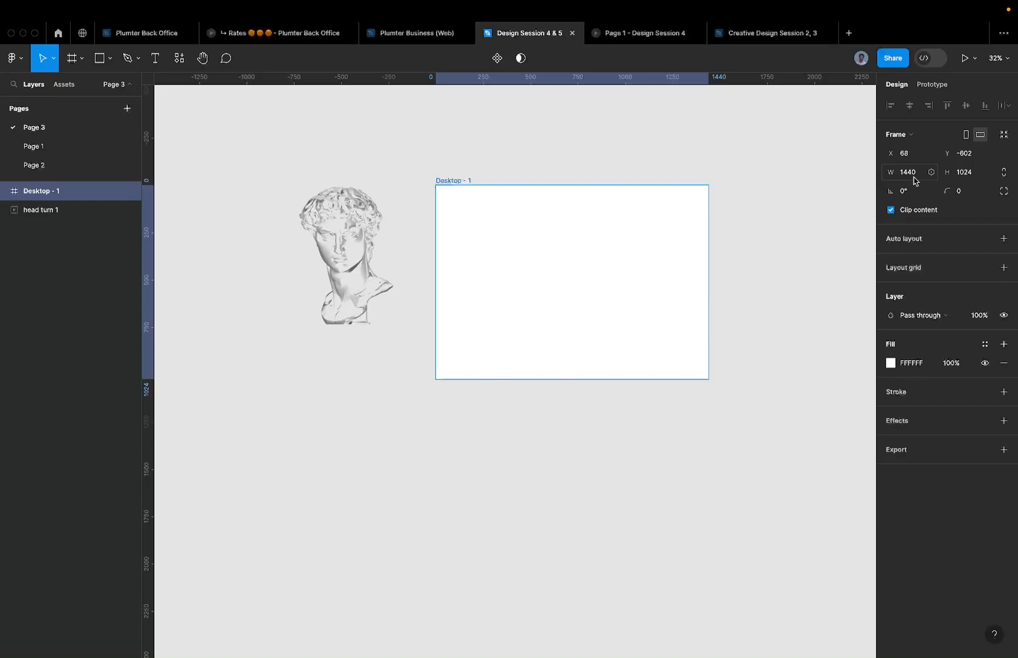
- Set the Desktop - 1 frame height to 810 and lock its proportions
{"action": "left_click", "coordinate": [975, 176]}
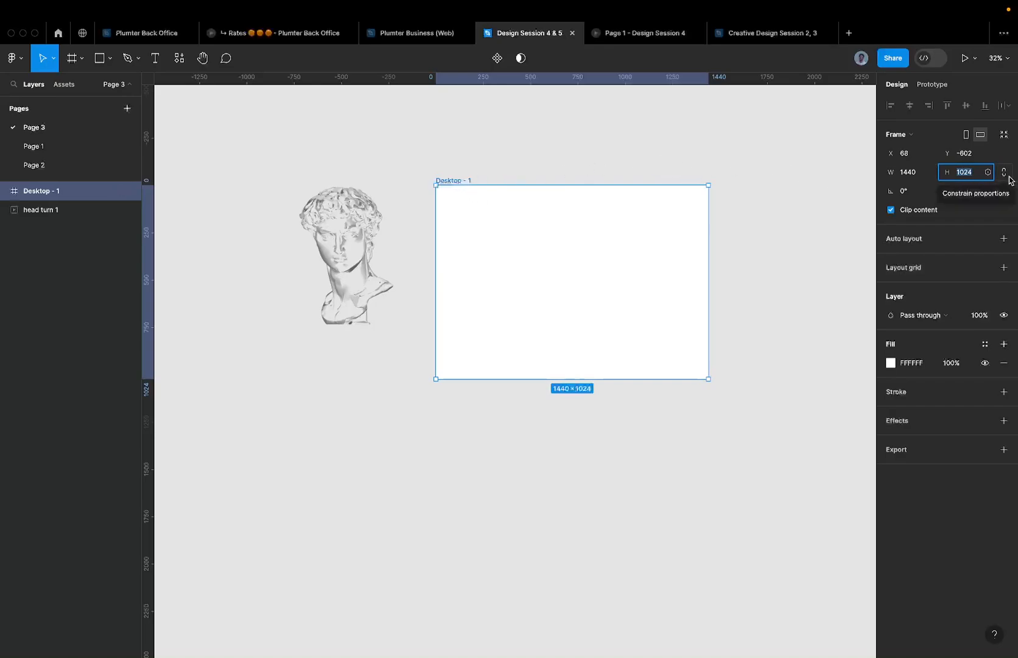
{"action": "type", "text": "8"}
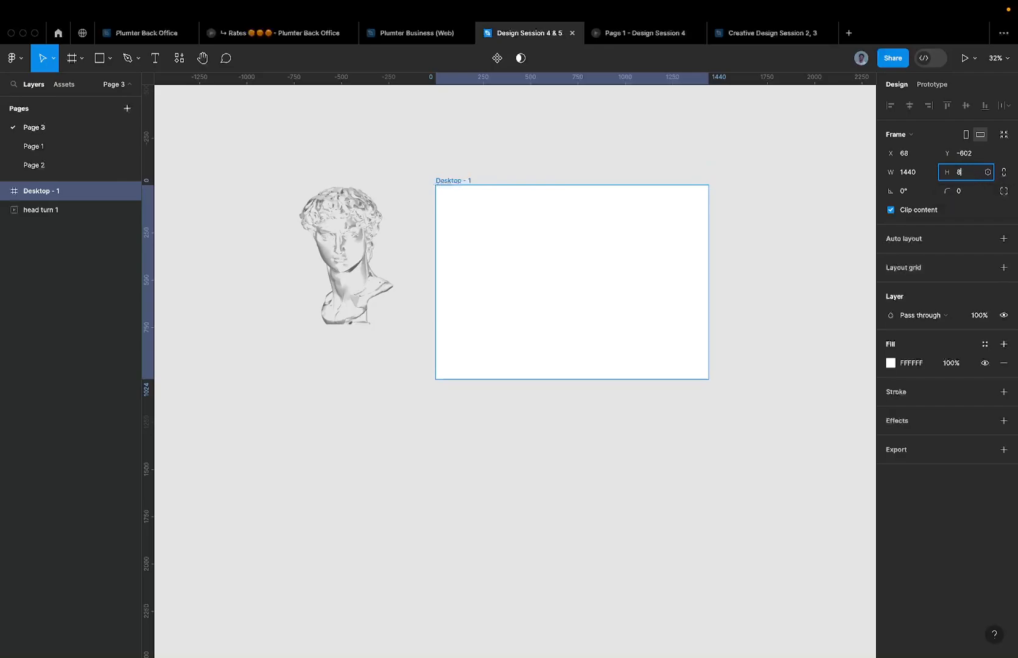
{"action": "type", "text": "10"}
{"action": "key", "text": "Return"}
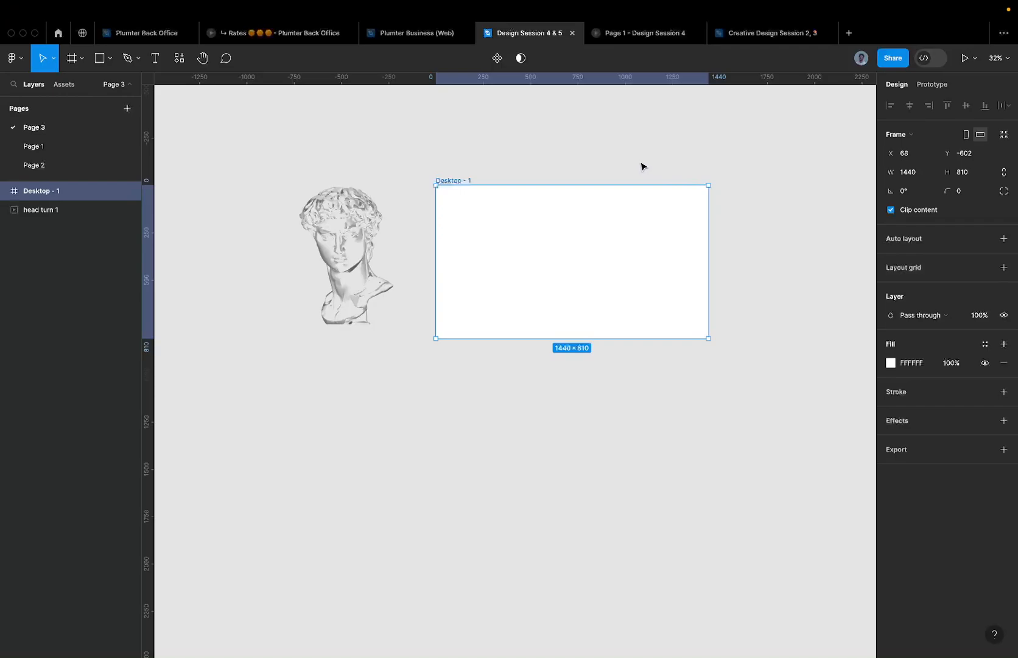
{"action": "left_click", "coordinate": [1003, 173]}
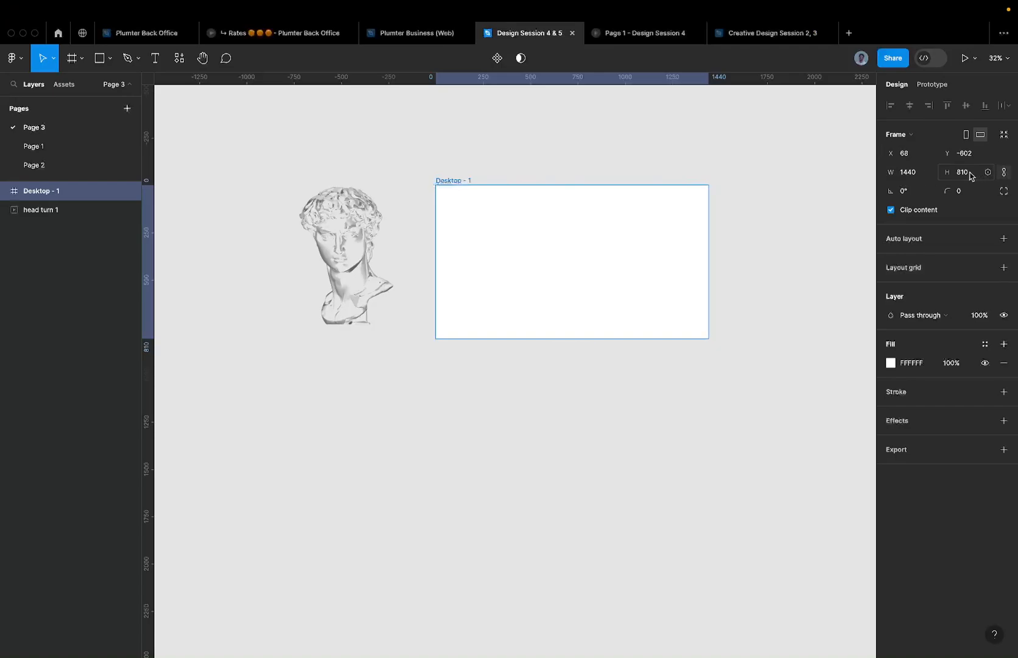
- Test the 16:9 ratio by setting width 16, then revert to 1440×810
{"action": "left_click", "coordinate": [915, 176]}
{"action": "type", "text": "1"}
{"action": "key", "text": "super+z"}
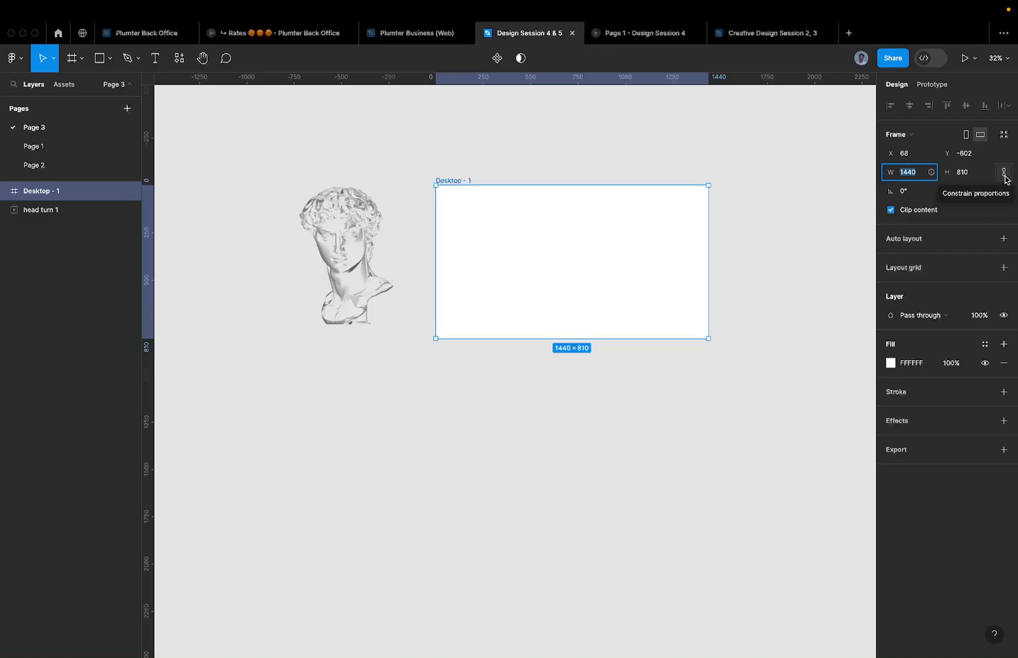
{"action": "left_click", "coordinate": [1004, 176]}
{"action": "type", "text": "16"}
{"action": "key", "text": "Return"}
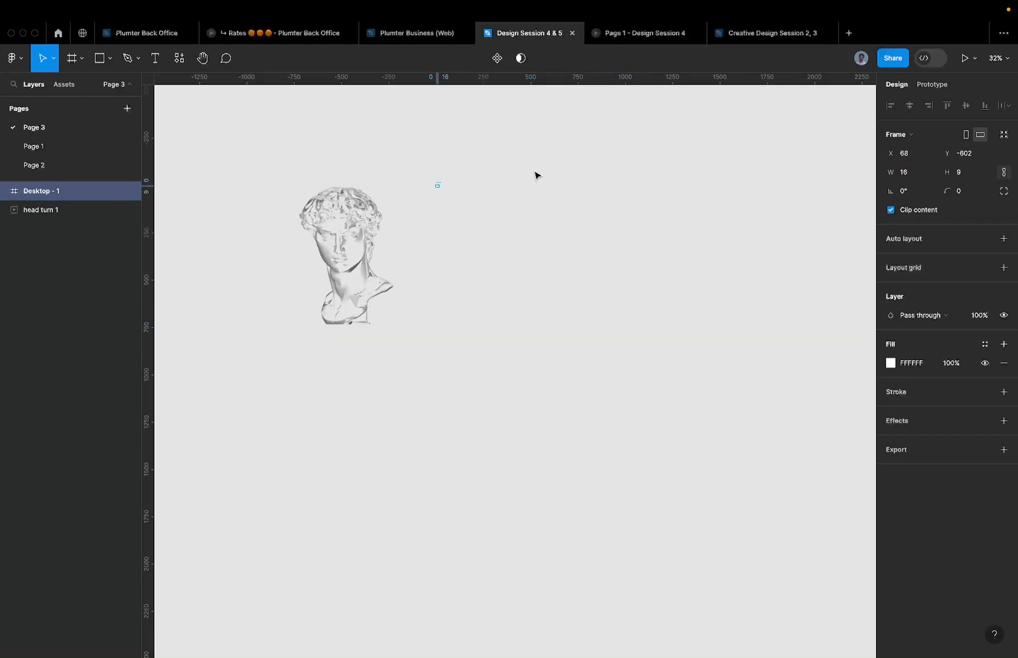
{"action": "key", "text": "super+shift+z"}
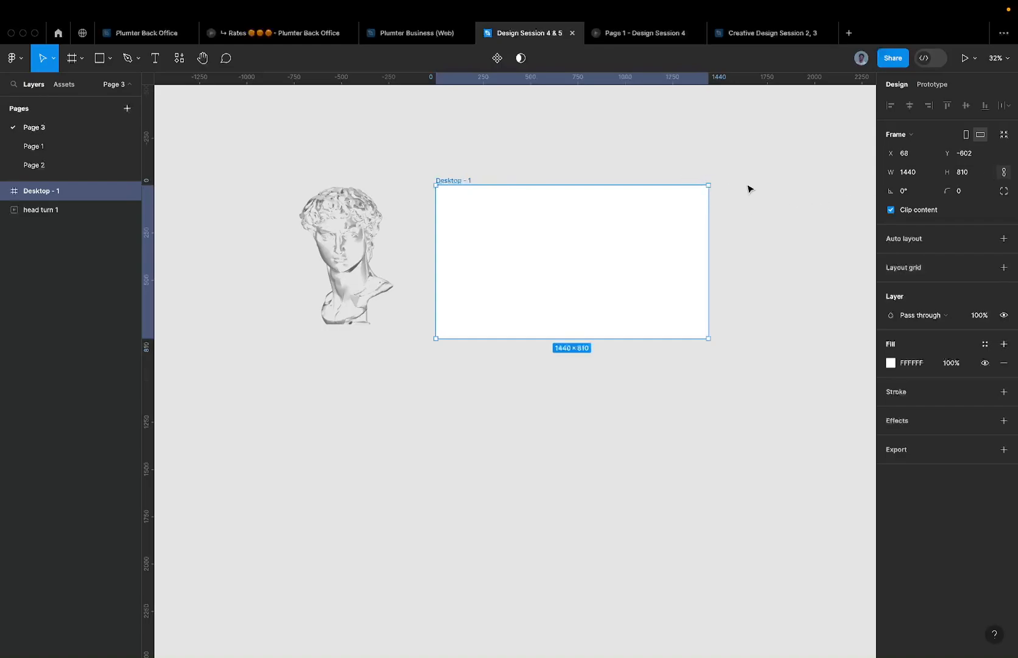
- Give the Desktop - 1 frame a solid black 000000 fill
{"action": "left_click", "coordinate": [485, 168]}
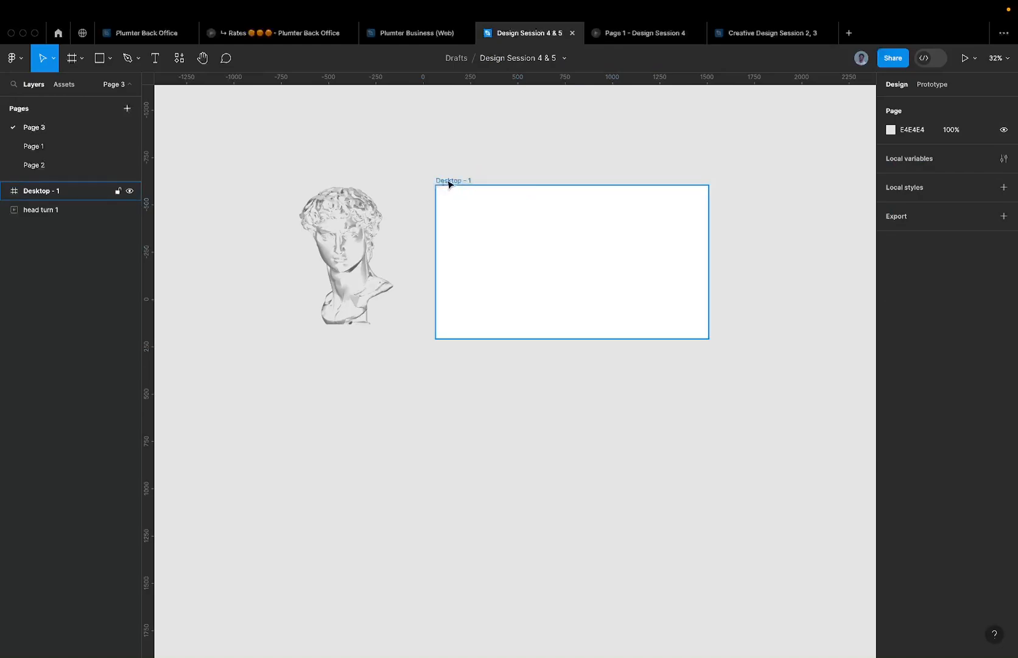
{"action": "left_click", "coordinate": [449, 183]}
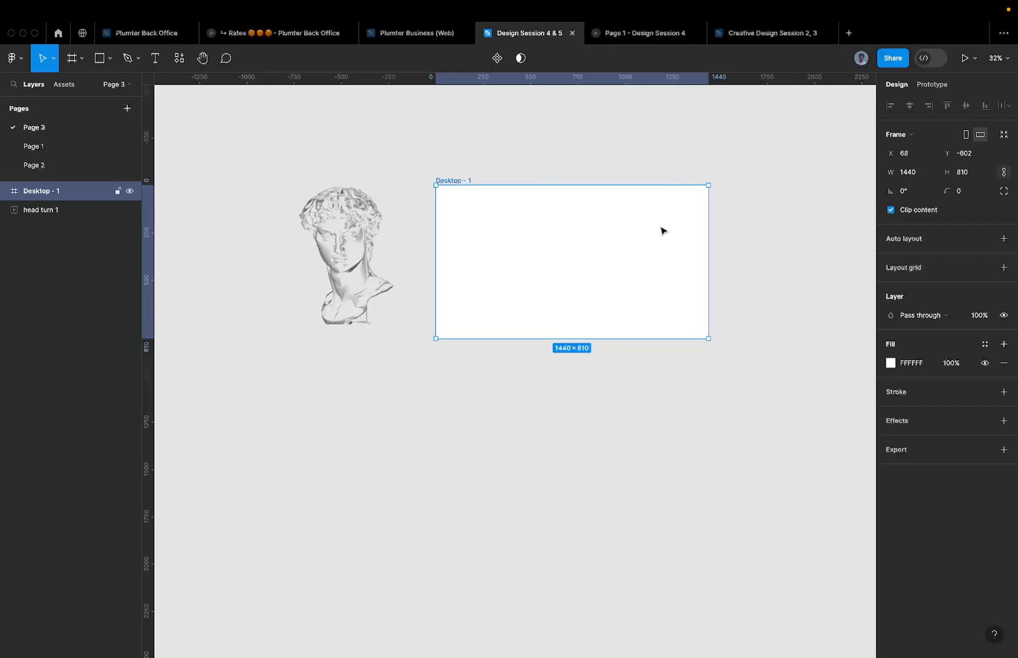
{"action": "left_click", "coordinate": [364, 206]}
{"action": "left_click", "coordinate": [453, 182]}
{"action": "left_click", "coordinate": [902, 364]}
{"action": "type", "text": "000000"}
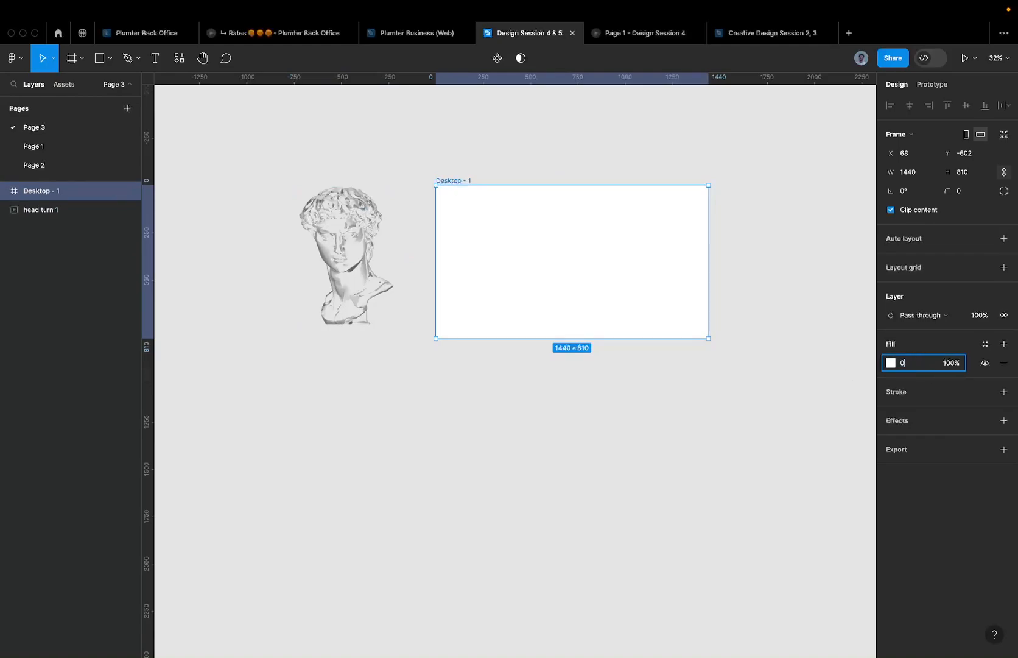
{"action": "key", "text": "Return"}
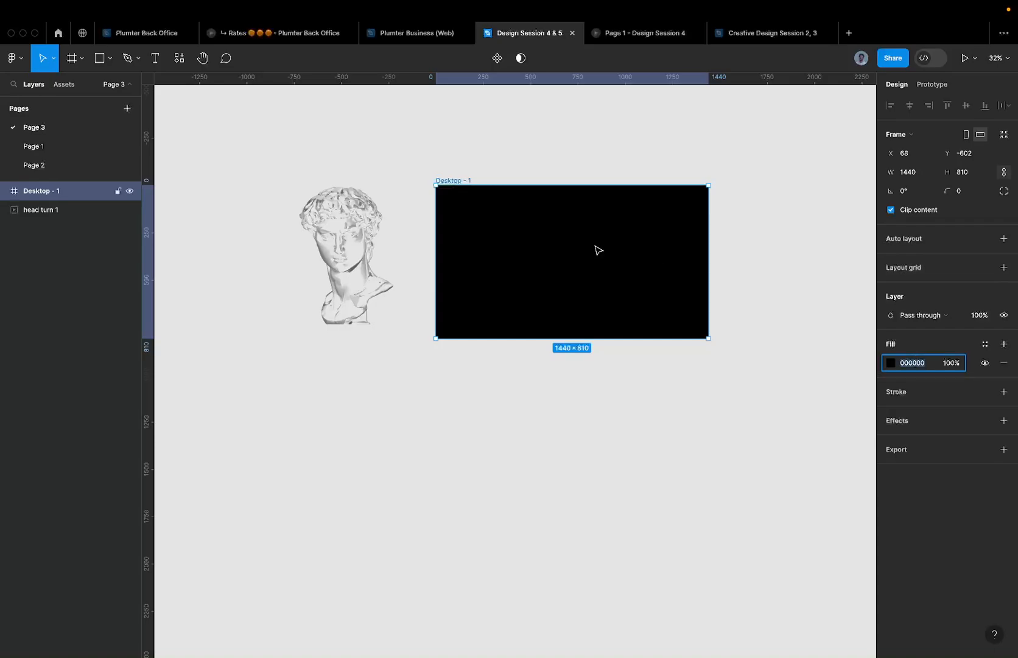
{"action": "scroll", "coordinate": [589, 217], "scroll_direction": "up", "scroll_amount": 5}
{"action": "scroll", "coordinate": [609, 237], "scroll_direction": "right", "scroll_amount": 2}
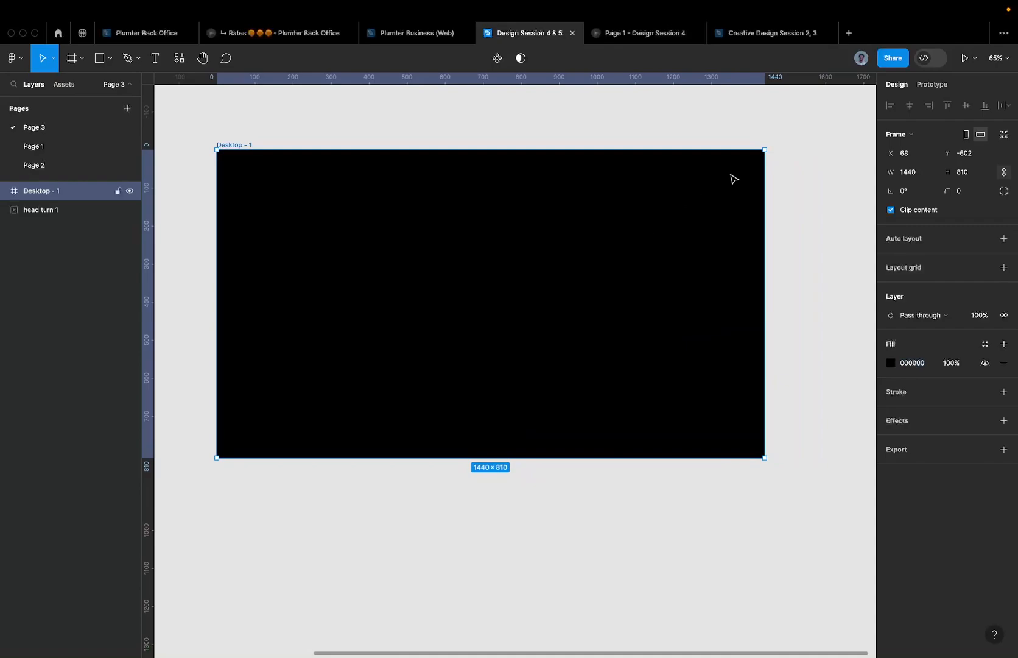
{"action": "left_click", "coordinate": [793, 162]}
{"action": "scroll", "coordinate": [577, 228], "scroll_direction": "down", "scroll_amount": 5}
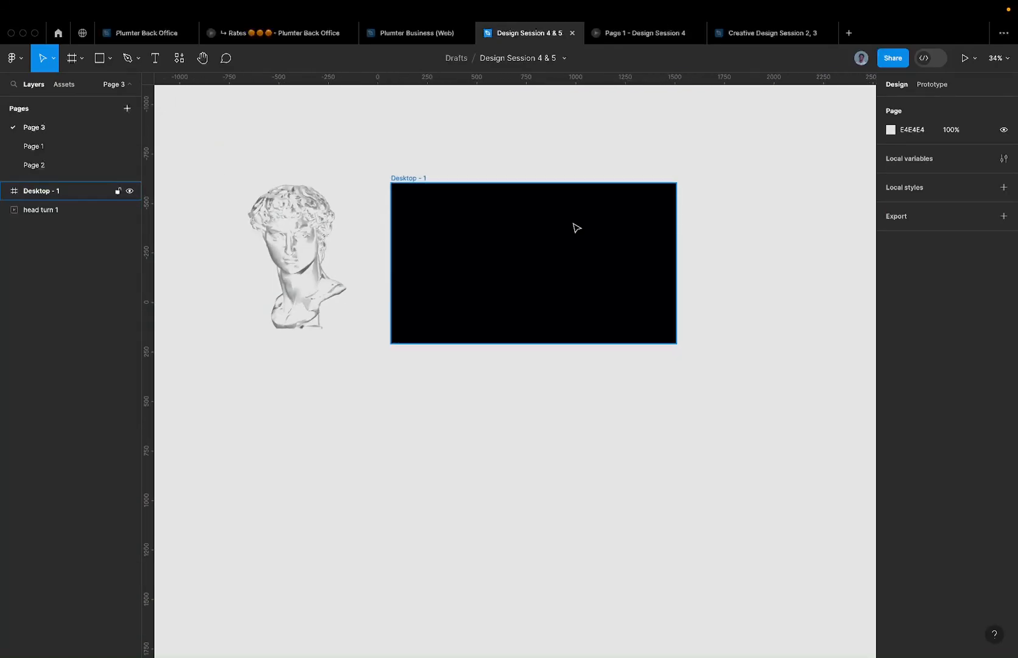
{"action": "left_click", "coordinate": [309, 249]}
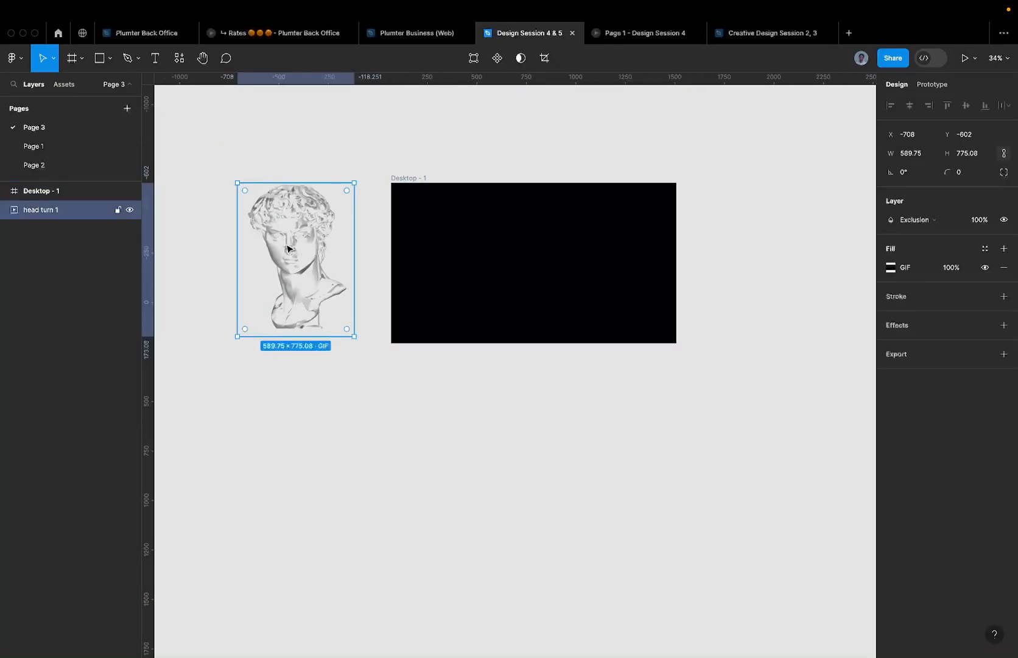
{"action": "left_click_drag", "start_coordinate": [288, 245], "coordinate": [602, 246]}
{"action": "key", "text": "shift+2"}
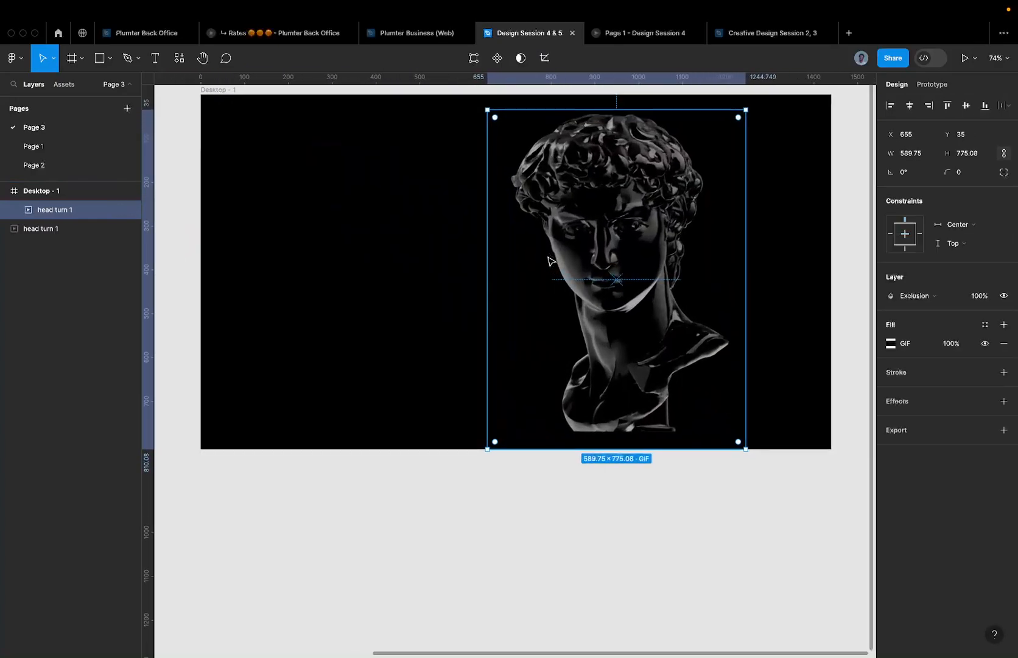
{"action": "scroll", "coordinate": [602, 246], "scroll_direction": "down", "scroll_amount": 5}
{"action": "scroll", "coordinate": [663, 250], "scroll_direction": "up", "scroll_amount": 1}
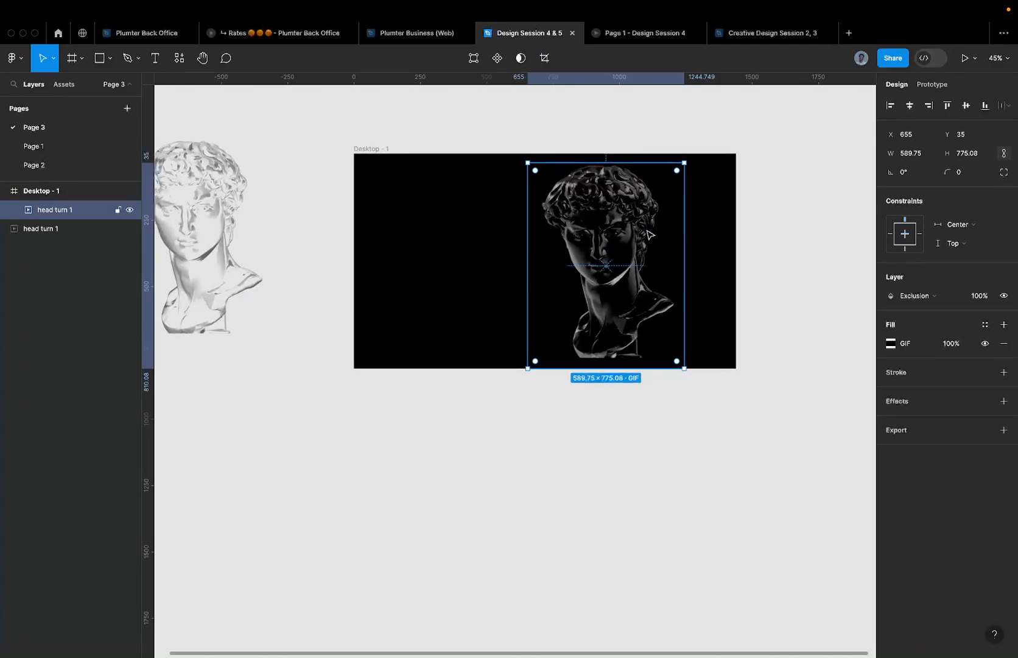
{"action": "left_click_drag", "start_coordinate": [641, 228], "coordinate": [555, 243]}
{"action": "scroll", "coordinate": [575, 207], "scroll_direction": "up", "scroll_amount": 1}
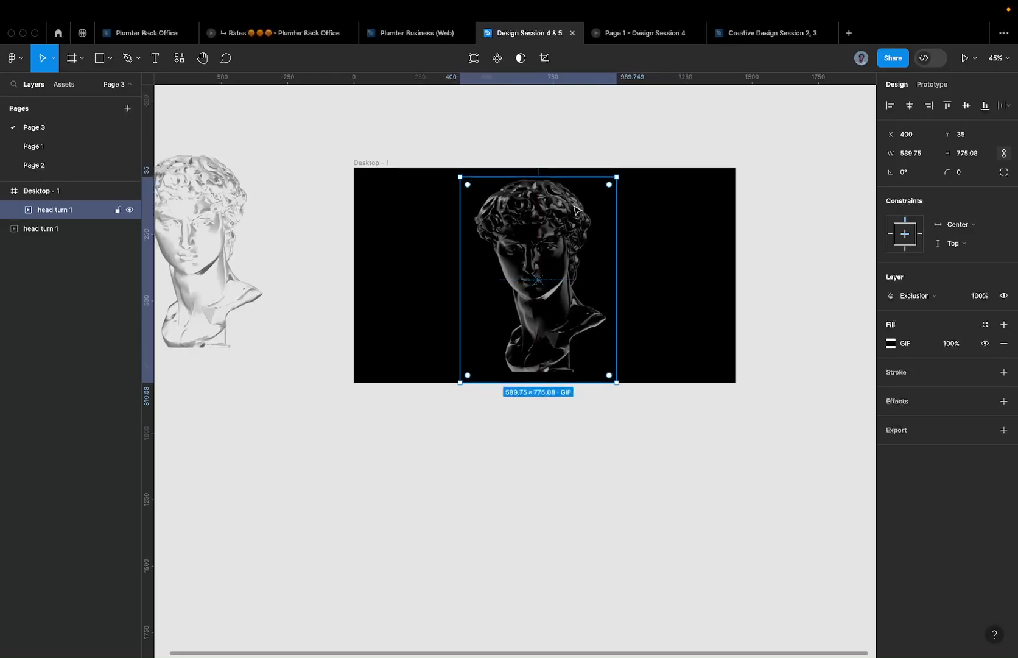
{"action": "scroll", "coordinate": [572, 209], "scroll_direction": "up", "scroll_amount": 5}
{"action": "scroll", "coordinate": [572, 208], "scroll_direction": "up", "scroll_amount": 1}
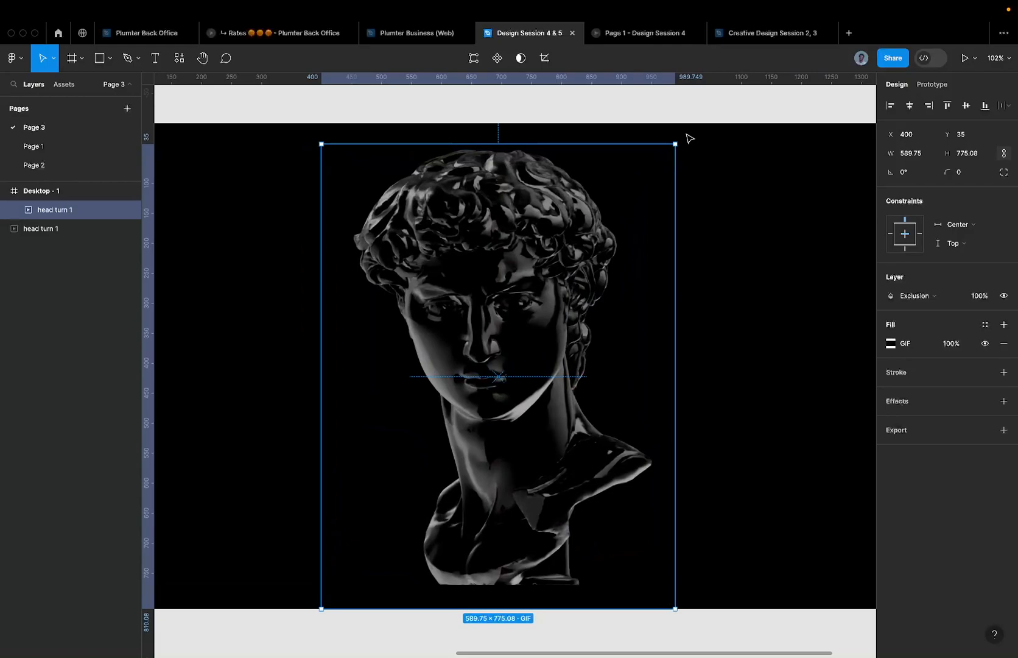
{"action": "left_click_drag", "start_coordinate": [679, 139], "coordinate": [713, 195]}
{"action": "key", "text": "ctrl+z"}
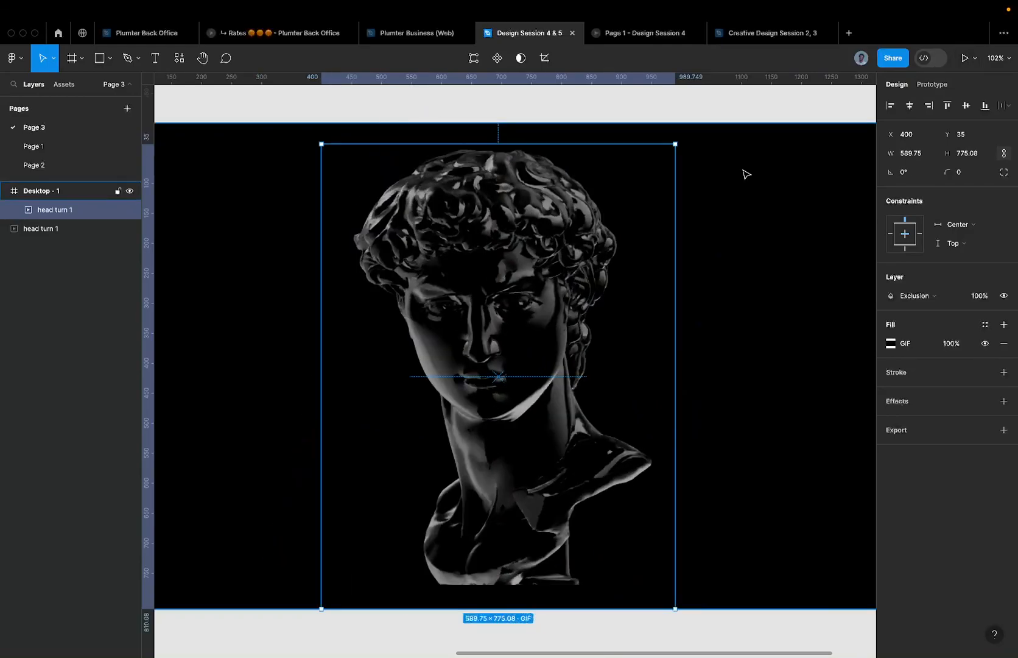
{"action": "scroll", "coordinate": [737, 172], "scroll_direction": "down", "scroll_amount": 4}
{"action": "left_click", "coordinate": [716, 131]}
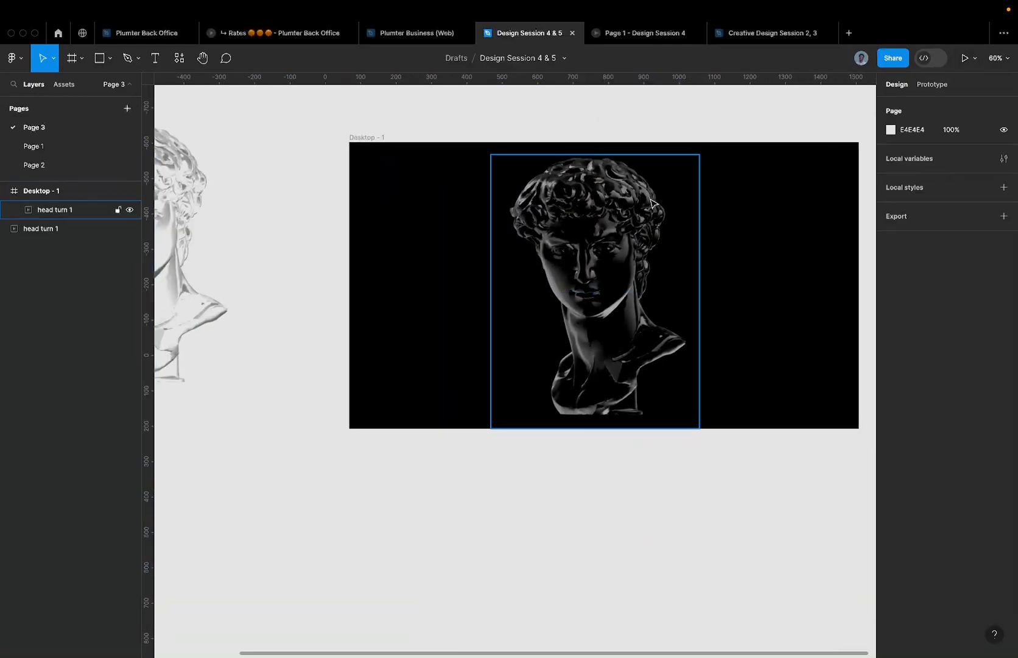
- Try tilting the bust GIF by its corner, undo the rotation, then go to Page 1
{"action": "left_click", "coordinate": [652, 203]}
{"action": "scroll", "coordinate": [652, 203], "scroll_direction": "up", "scroll_amount": 3}
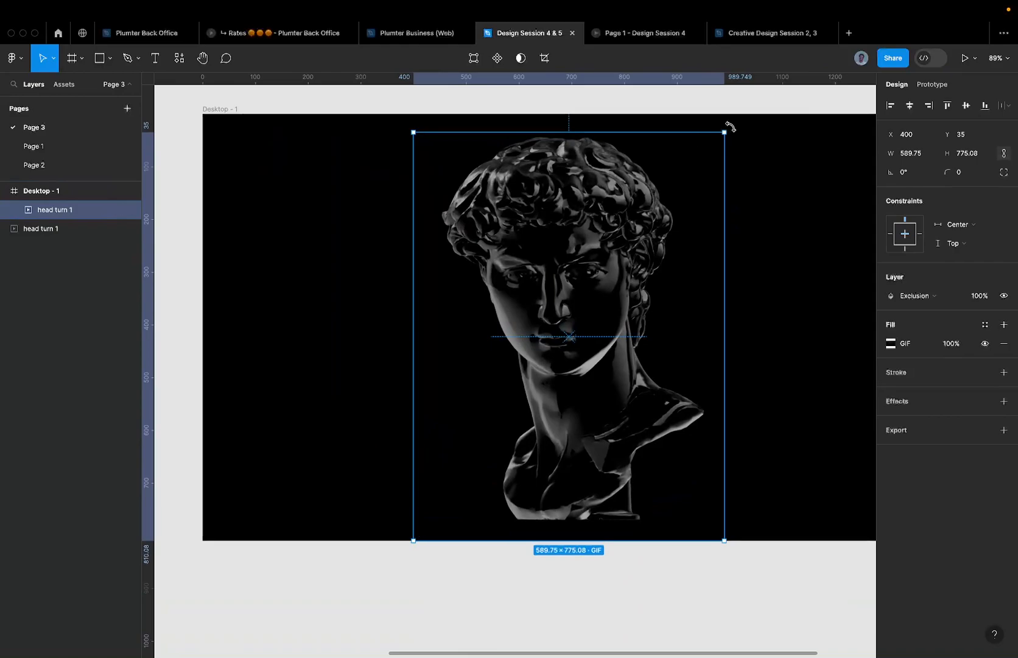
{"action": "left_click_drag", "start_coordinate": [731, 126], "coordinate": [752, 161]}
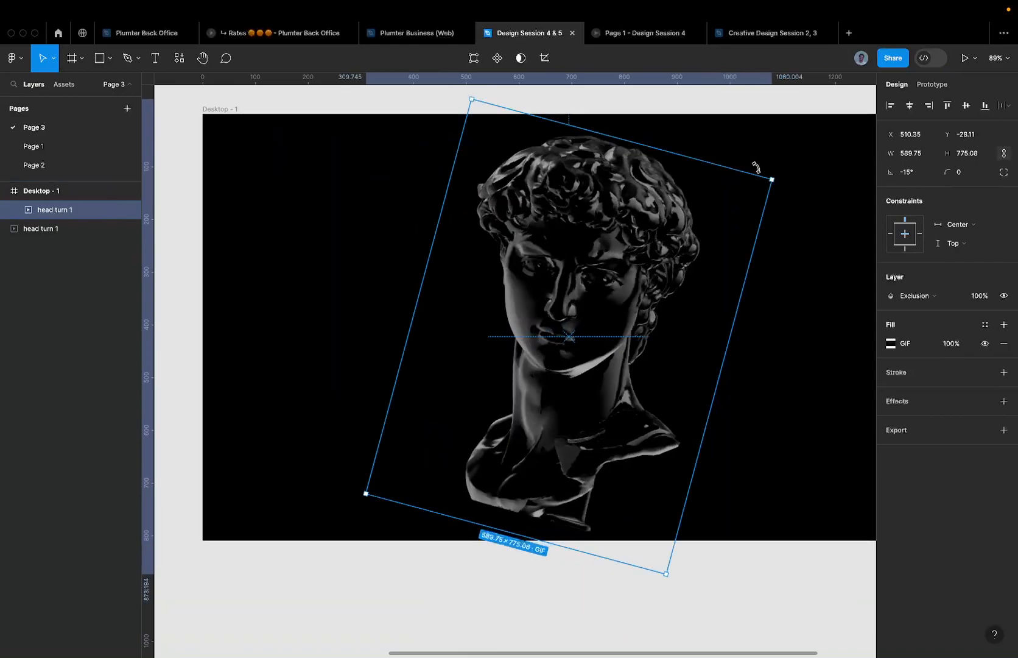
{"action": "key", "text": "super+z"}
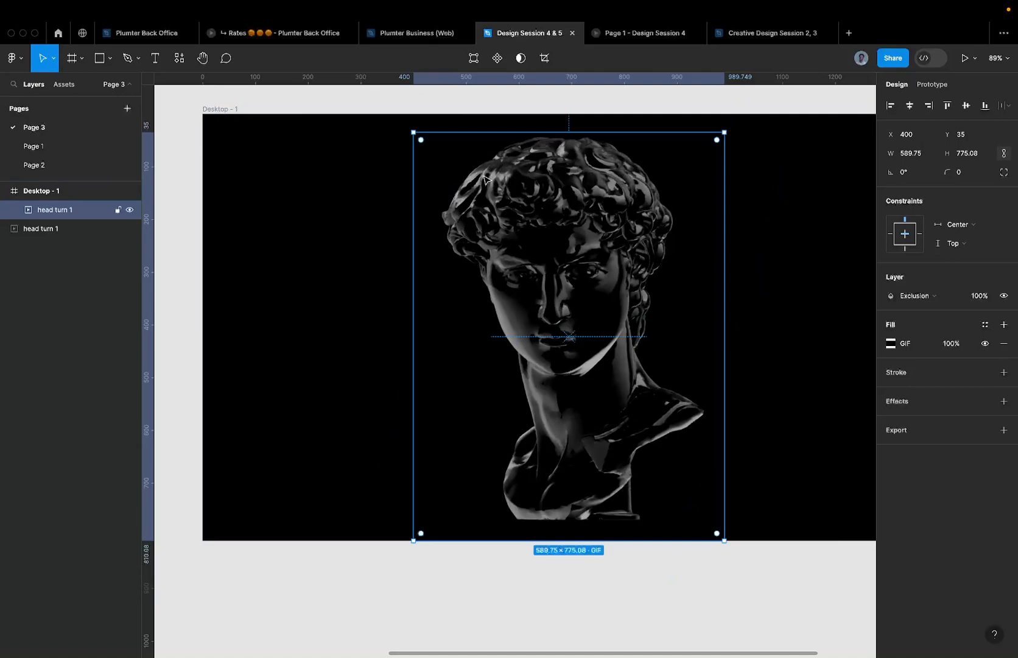
{"action": "left_click", "coordinate": [82, 150]}
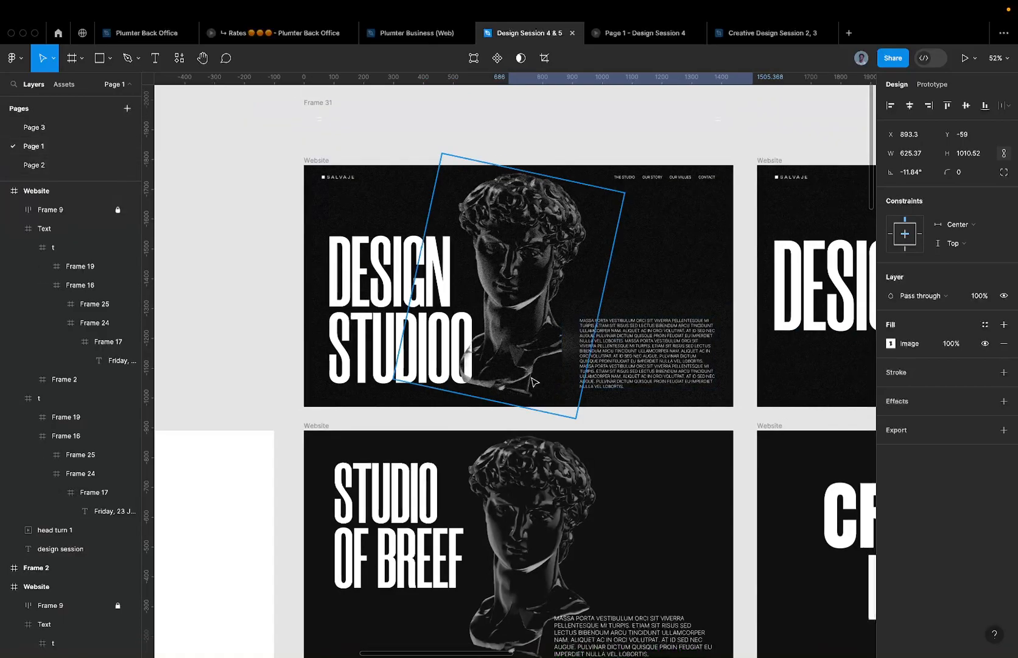
- Zoom out over Page 1's Website frames, then return to Page 3's Desktop - 1 frame
{"action": "scroll", "coordinate": [522, 372], "scroll_direction": "down", "scroll_amount": 2}
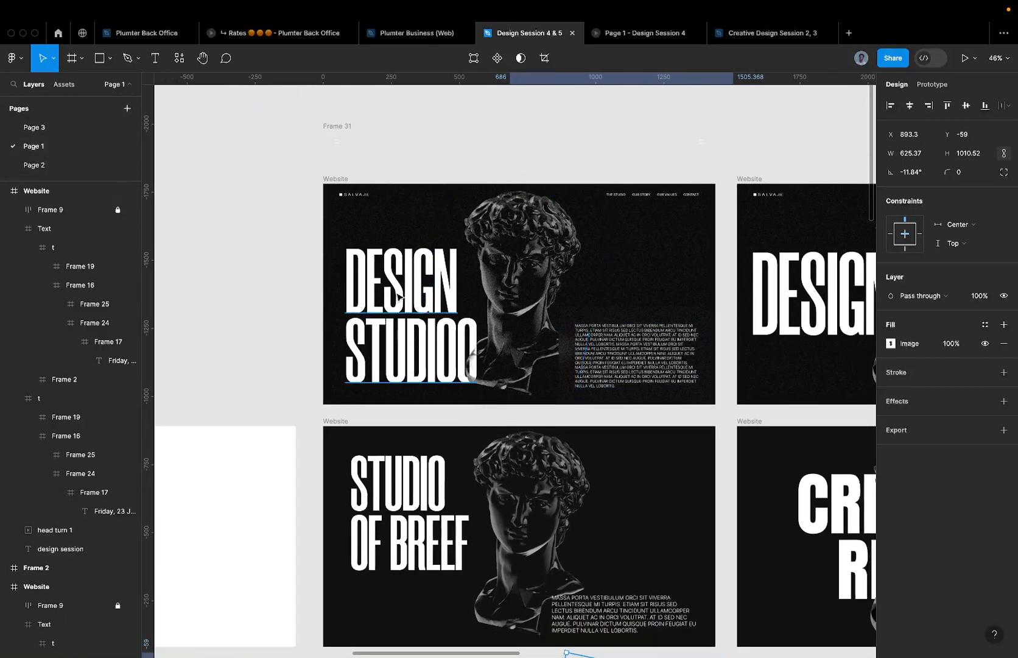
{"action": "scroll", "coordinate": [426, 316], "scroll_direction": "down", "scroll_amount": 5}
{"action": "scroll", "coordinate": [452, 332], "scroll_direction": "down", "scroll_amount": 5}
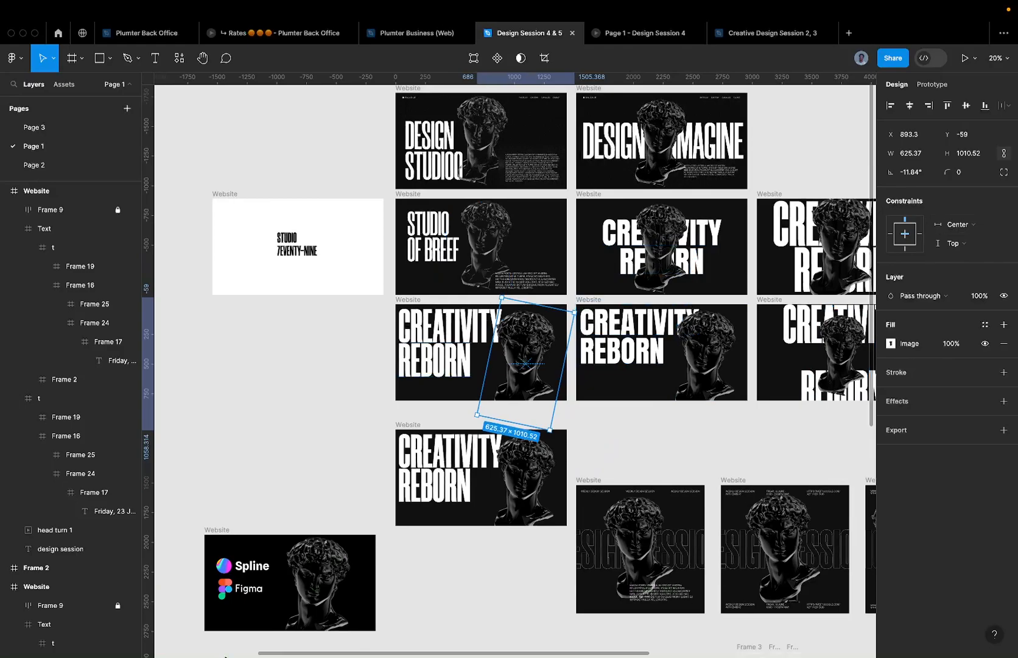
{"action": "left_click", "coordinate": [61, 128]}
{"action": "scroll", "coordinate": [551, 219], "scroll_direction": "up", "scroll_amount": 1}
{"action": "scroll", "coordinate": [536, 268], "scroll_direction": "down", "scroll_amount": 3}
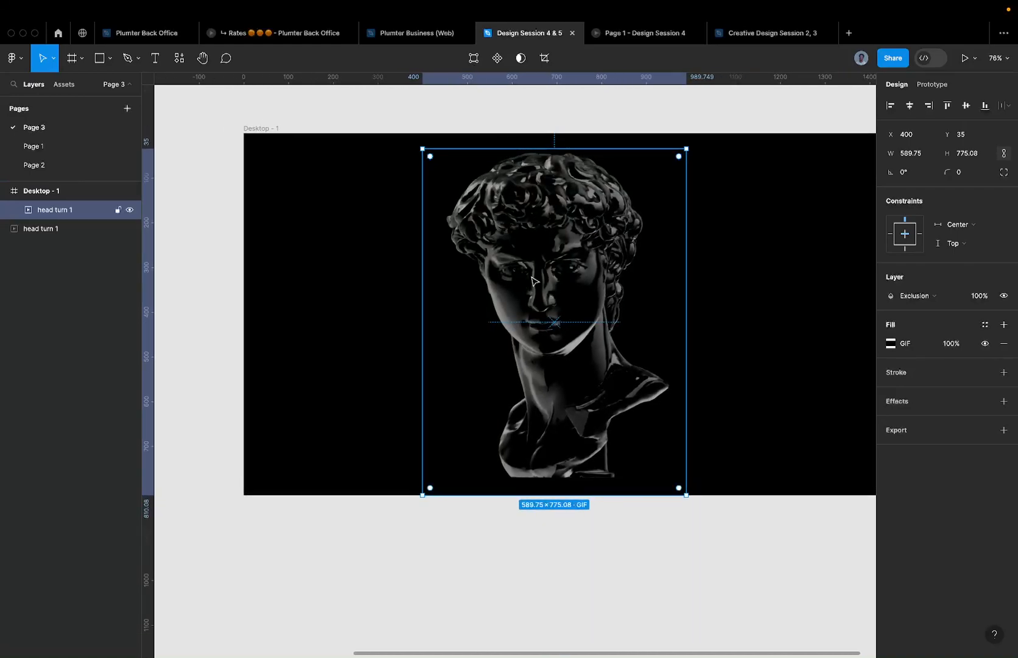
- Rotate the head turn GIF to -15° and shift it right to X 590.61
{"action": "mouse_move", "coordinate": [577, 293]}
{"action": "left_mouse_down"}
{"action": "mouse_move", "coordinate": [596, 283]}
{"action": "mouse_move", "coordinate": [585, 286]}
{"action": "left_mouse_up"}
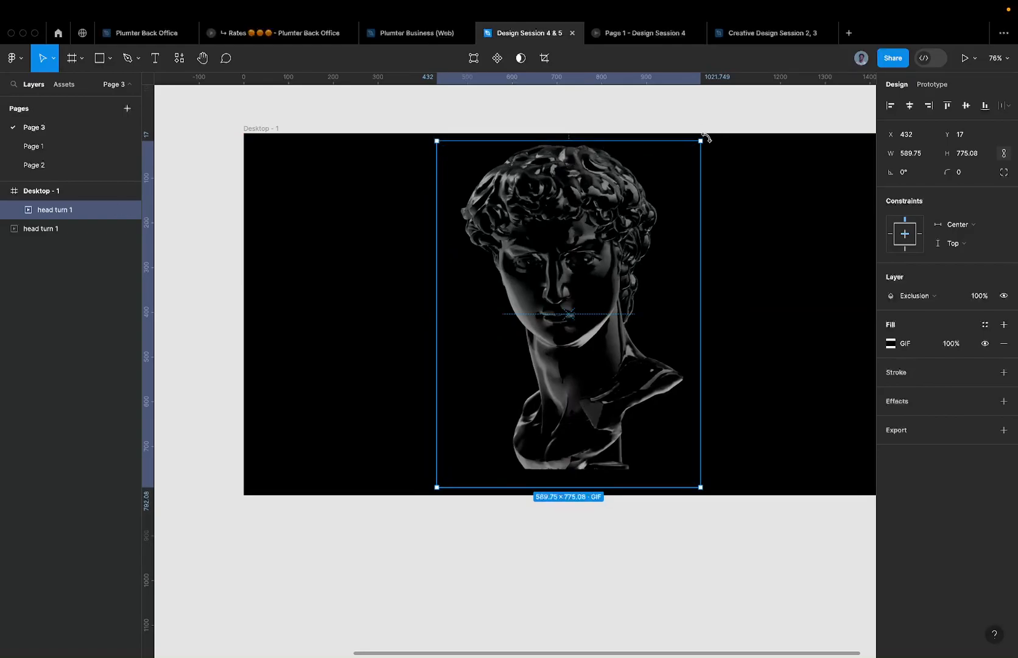
{"action": "left_click_drag", "start_coordinate": [708, 141], "coordinate": [734, 171]}
{"action": "left_click", "coordinate": [714, 99]}
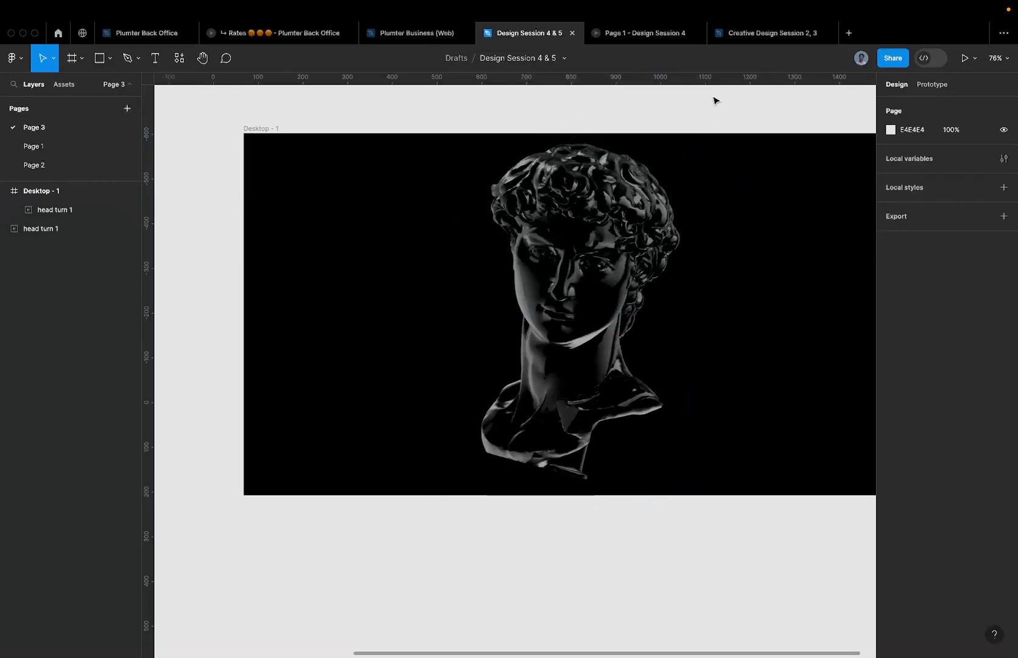
{"action": "left_click", "coordinate": [618, 197]}
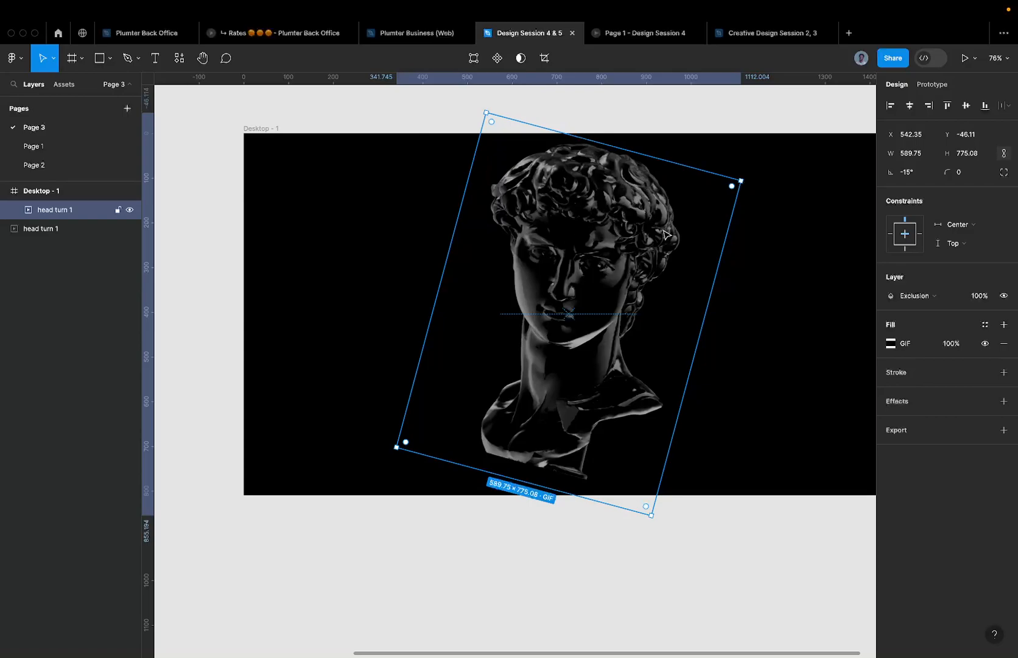
{"action": "scroll", "coordinate": [665, 235], "scroll_direction": "down", "scroll_amount": 3}
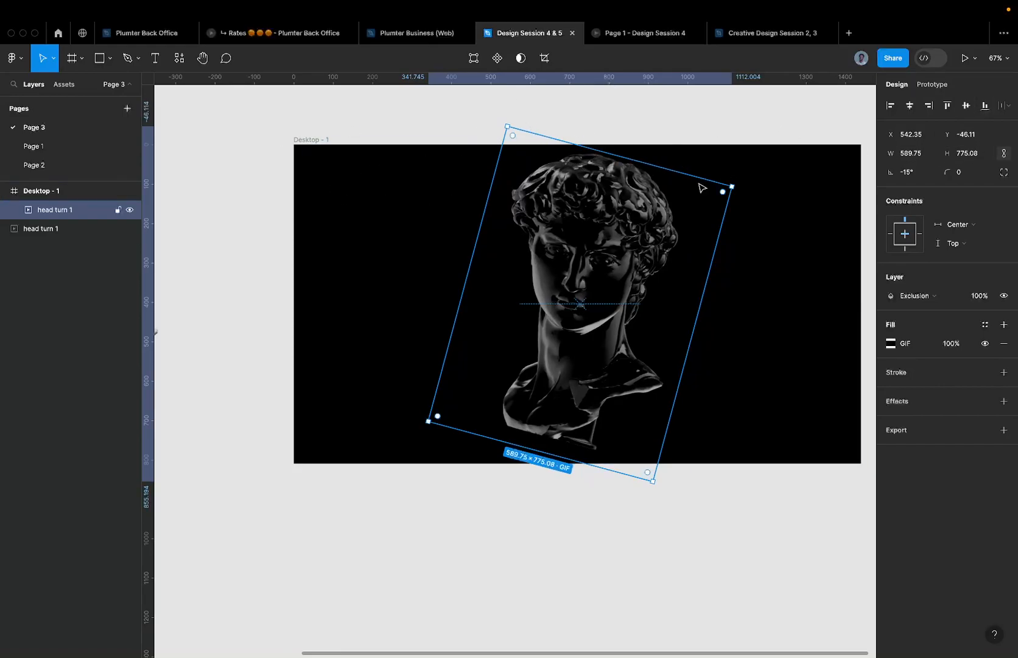
{"action": "left_click_drag", "start_coordinate": [608, 224], "coordinate": [627, 225]}
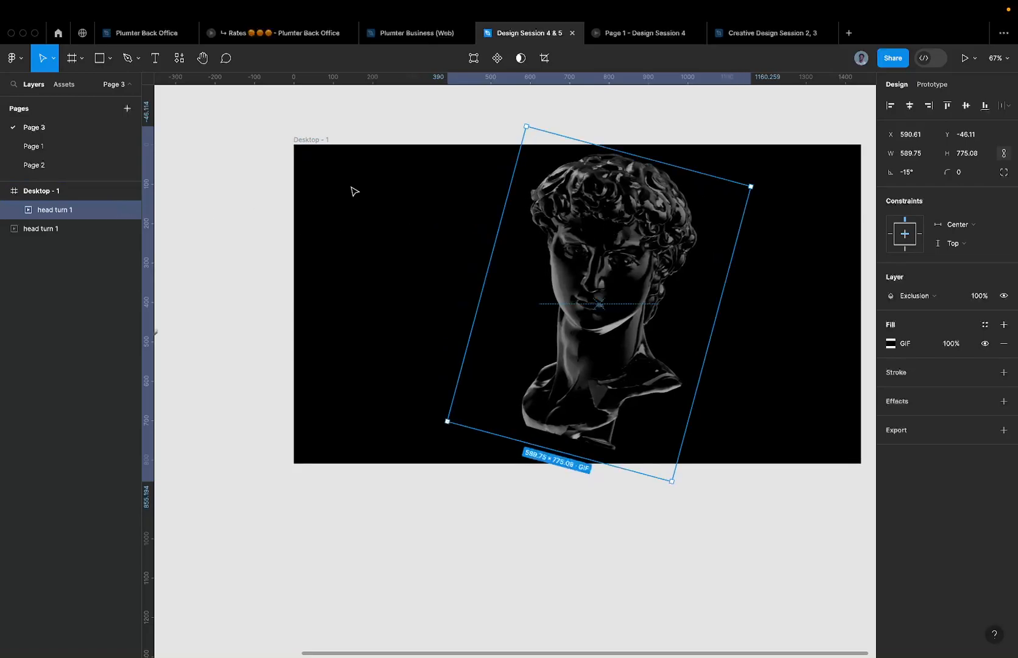
- Change the head turn 1 GIF's layer blend mode from Exclusion to Pass through
{"action": "left_click", "coordinate": [317, 143]}
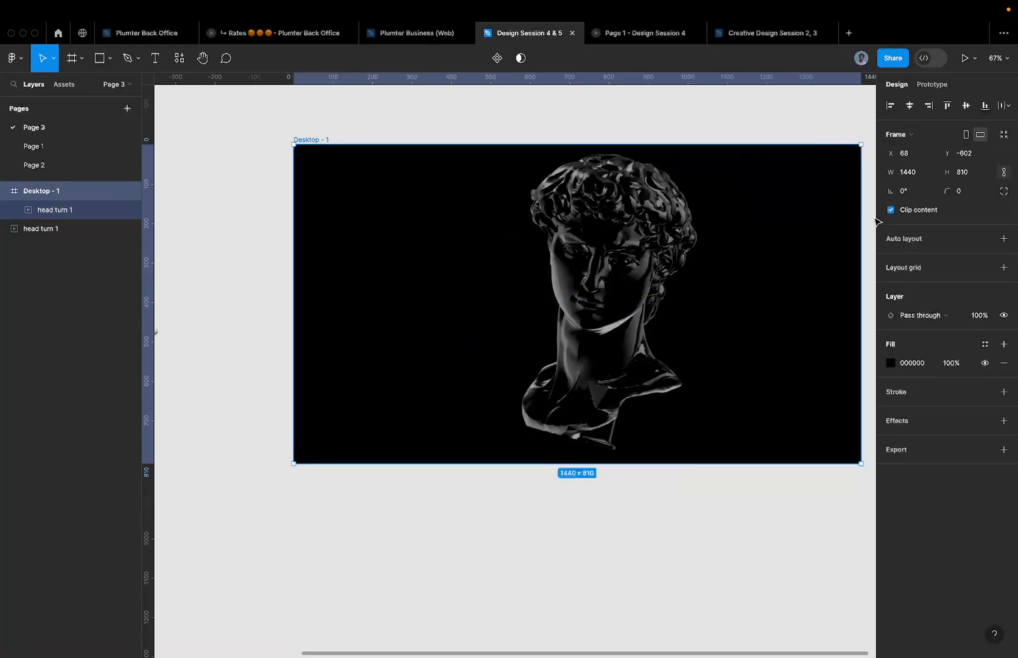
{"action": "left_click", "coordinate": [613, 222]}
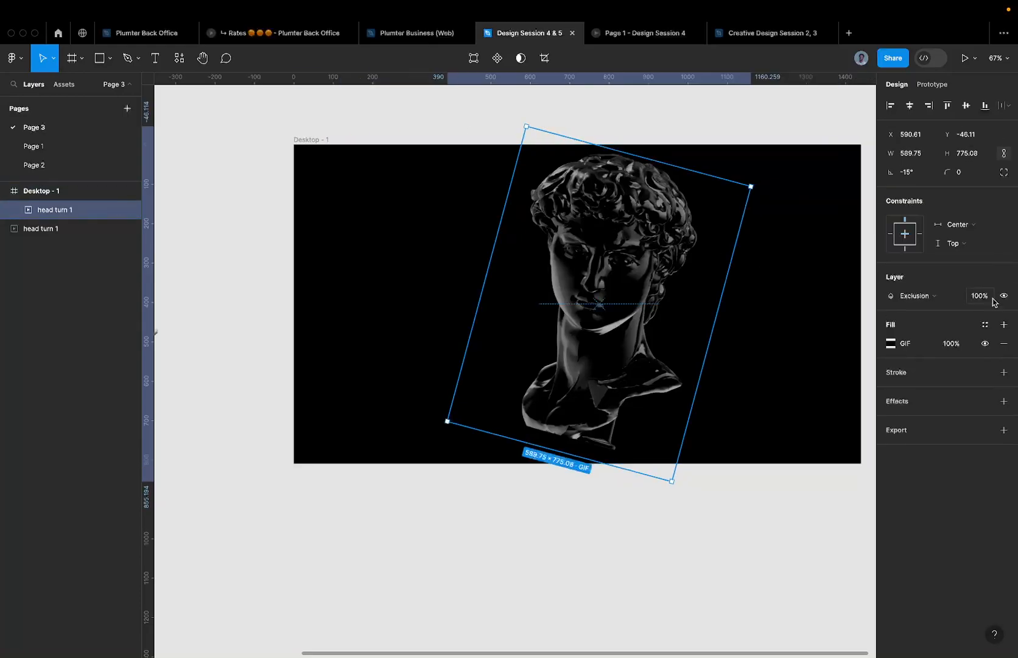
{"action": "left_click", "coordinate": [938, 295]}
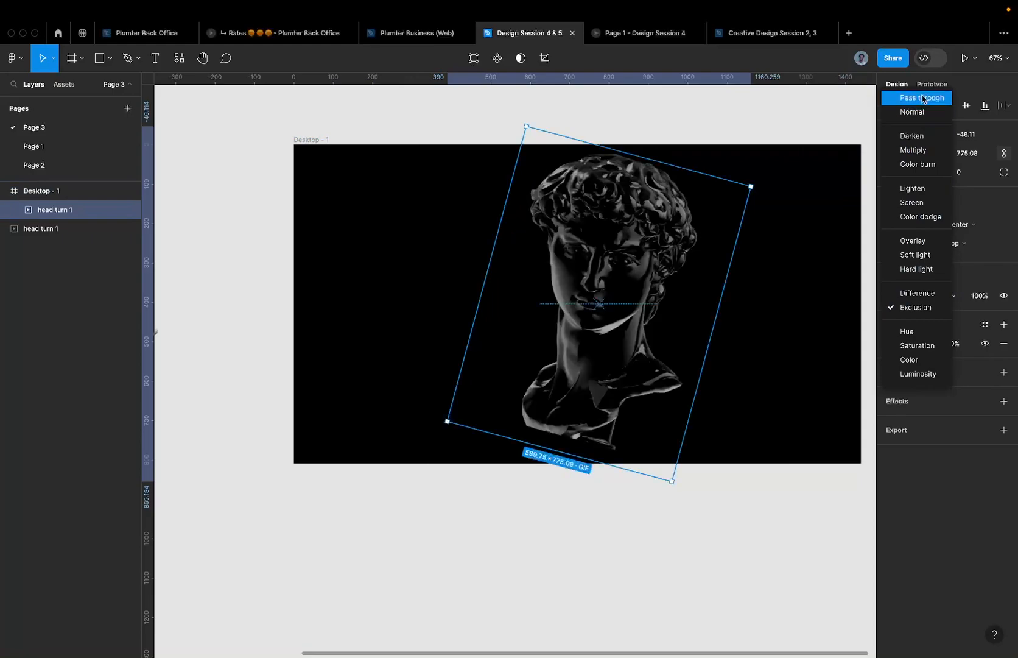
{"action": "left_click", "coordinate": [922, 99]}
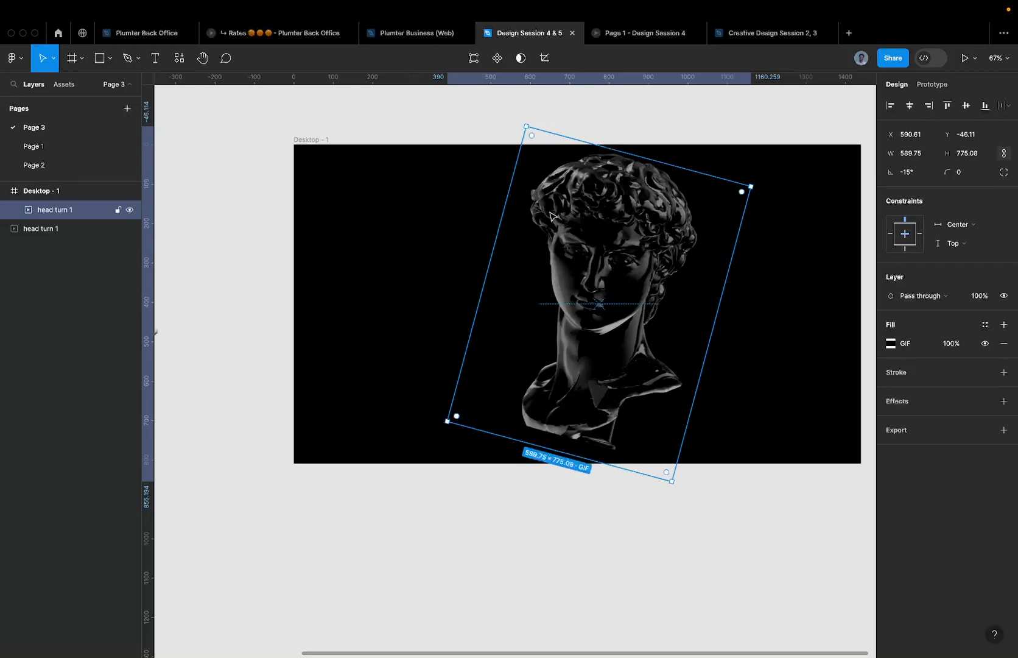
{"action": "left_click", "coordinate": [350, 181]}
{"action": "key", "text": "t"}
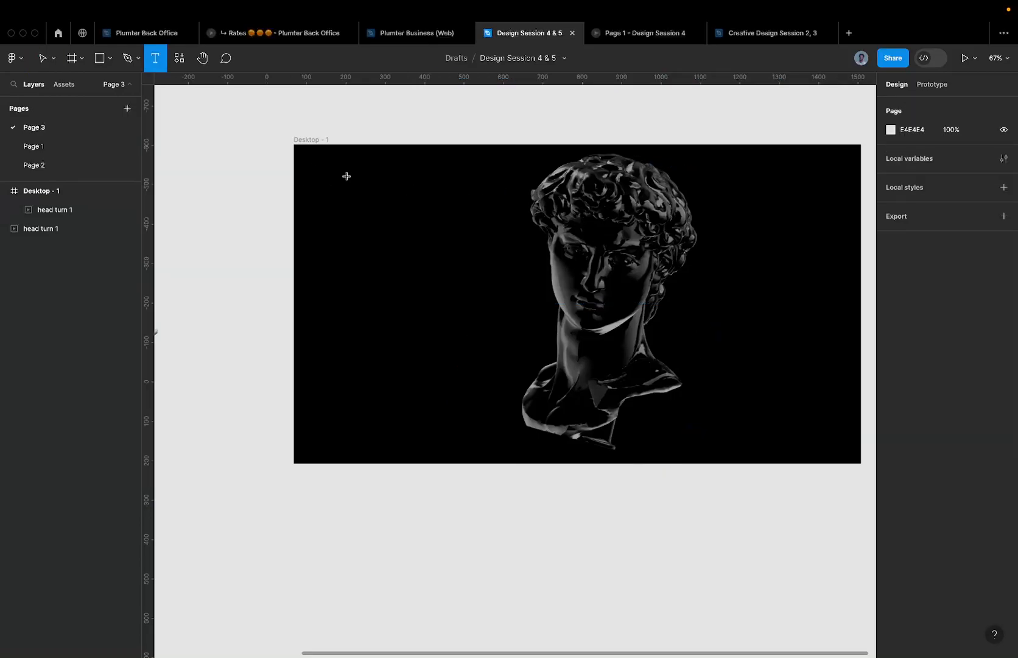
{"action": "left_click", "coordinate": [344, 243]}
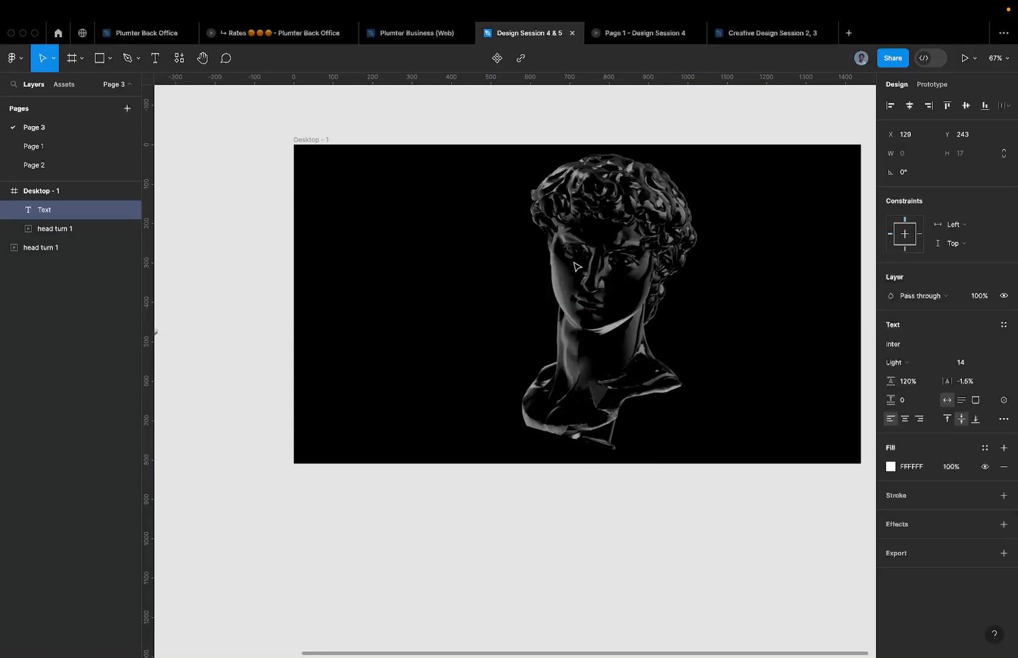
{"action": "type", "text": "design stiu"}
{"action": "key", "text": "BackSpace"}
{"action": "key", "text": "Escape"}
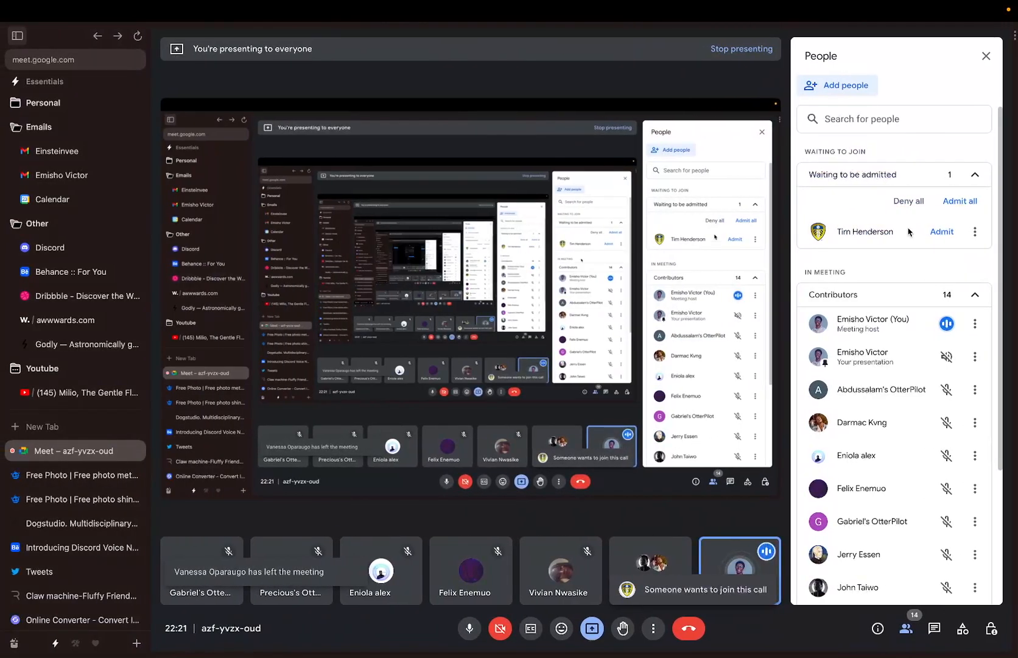
- Admit the waiting participant from the People panel, bringing contributors to 15
{"action": "left_click", "coordinate": [942, 232]}
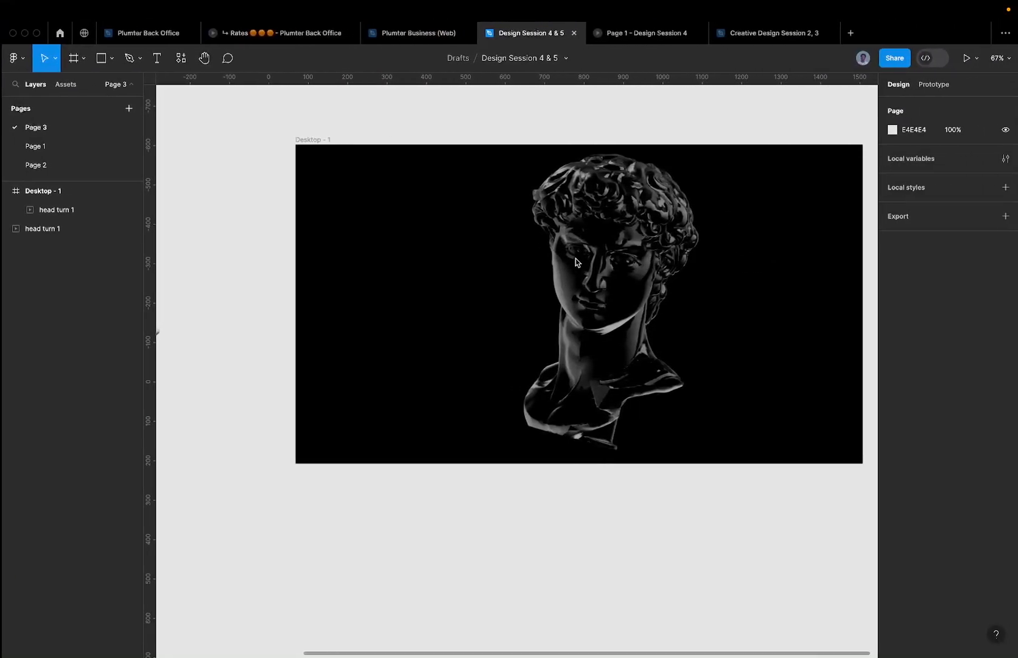
- Move the tilted head turn GIF left from X 590.61 to X 535.61, then zoom out
{"action": "left_click", "coordinate": [578, 263]}
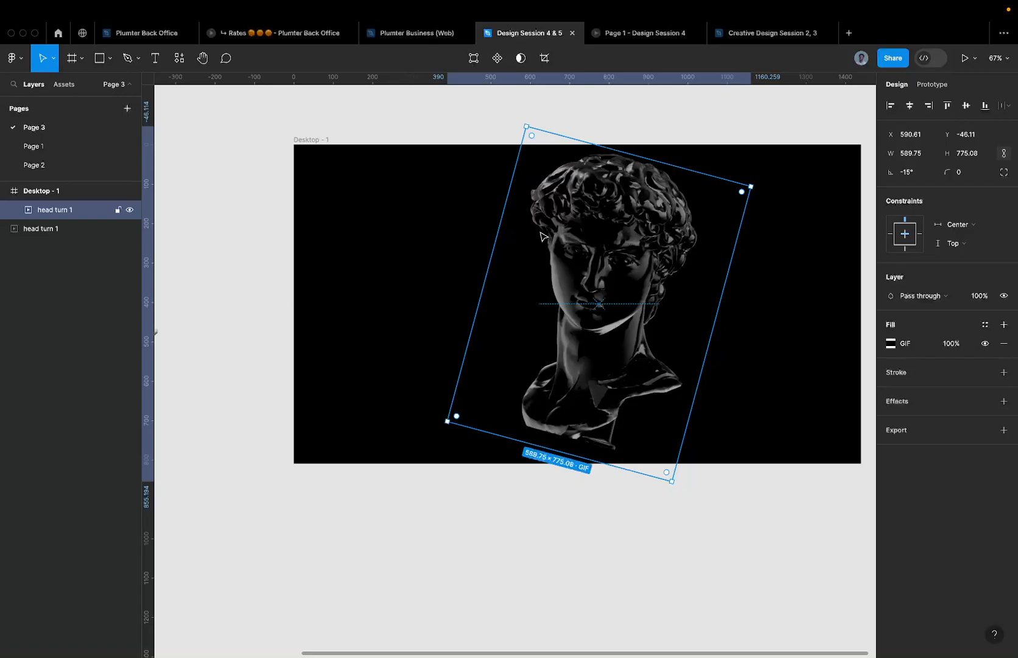
{"action": "left_click_drag", "start_coordinate": [613, 238], "coordinate": [595, 237]}
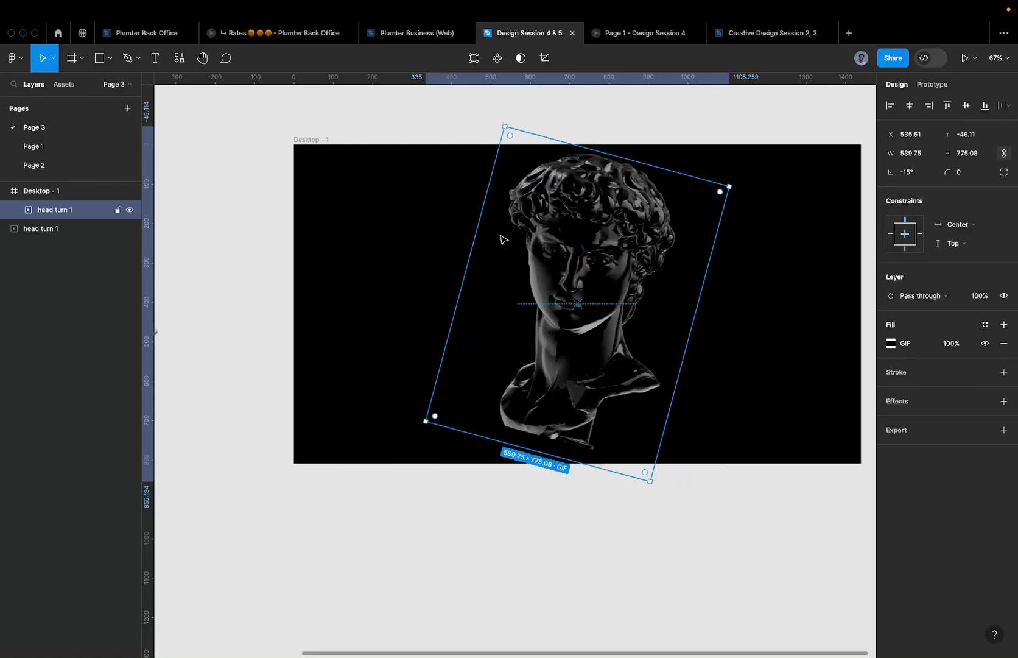
{"action": "scroll", "coordinate": [503, 240], "scroll_direction": "down", "scroll_amount": 5}
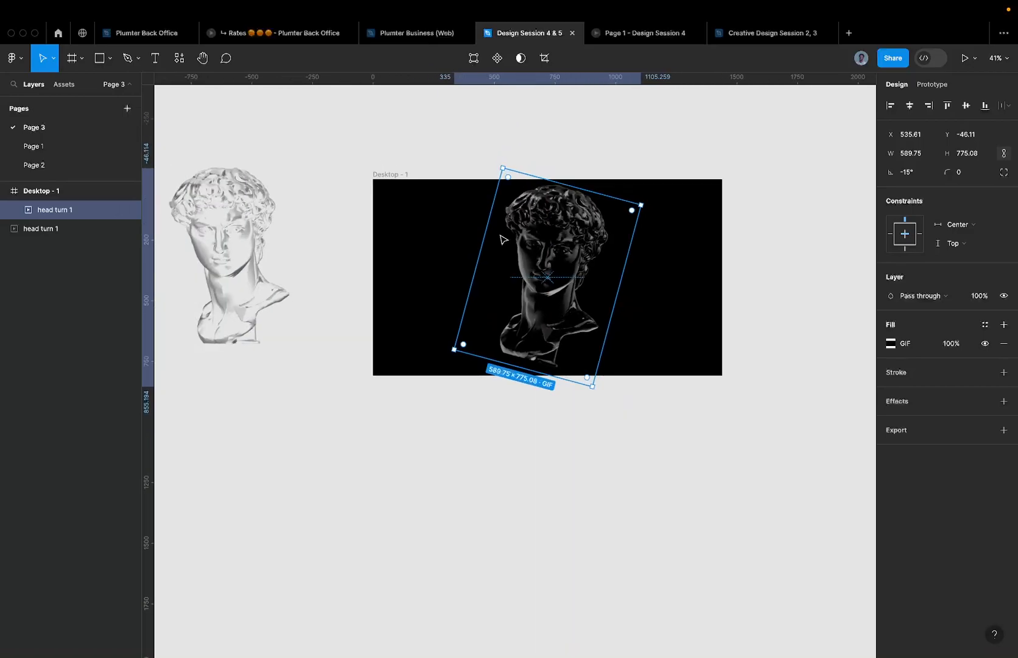
{"action": "scroll", "coordinate": [416, 209], "scroll_direction": "down", "scroll_amount": 5}
- On Page 1, select the dark collage reference image and hide the interface
{"action": "left_click", "coordinate": [50, 147]}
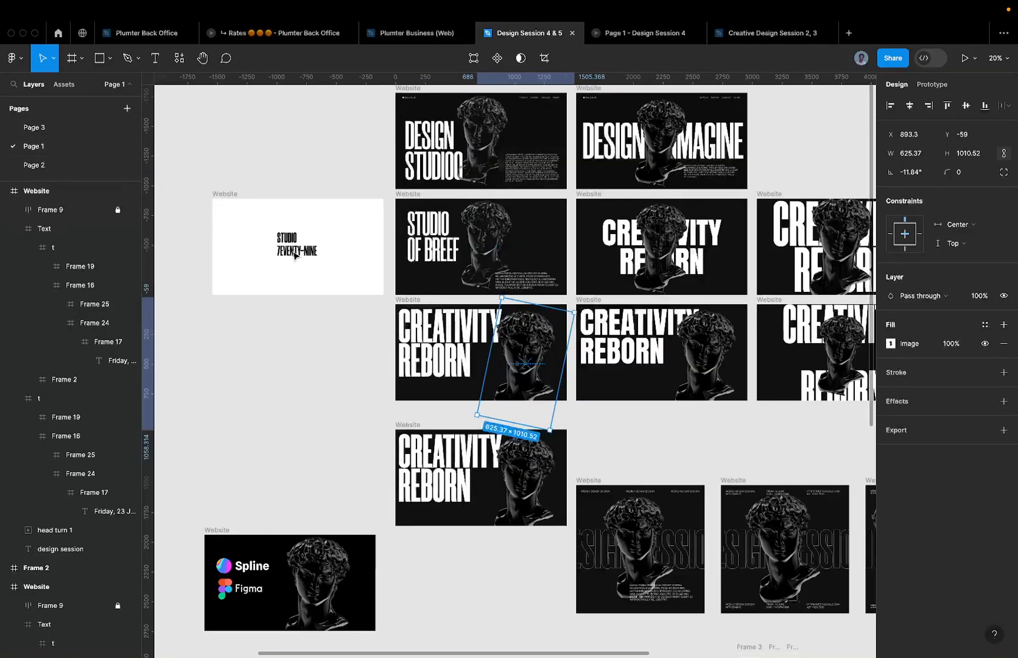
{"action": "scroll", "coordinate": [335, 280], "scroll_direction": "left", "scroll_amount": 5}
{"action": "scroll", "coordinate": [470, 266], "scroll_direction": "up", "scroll_amount": 4}
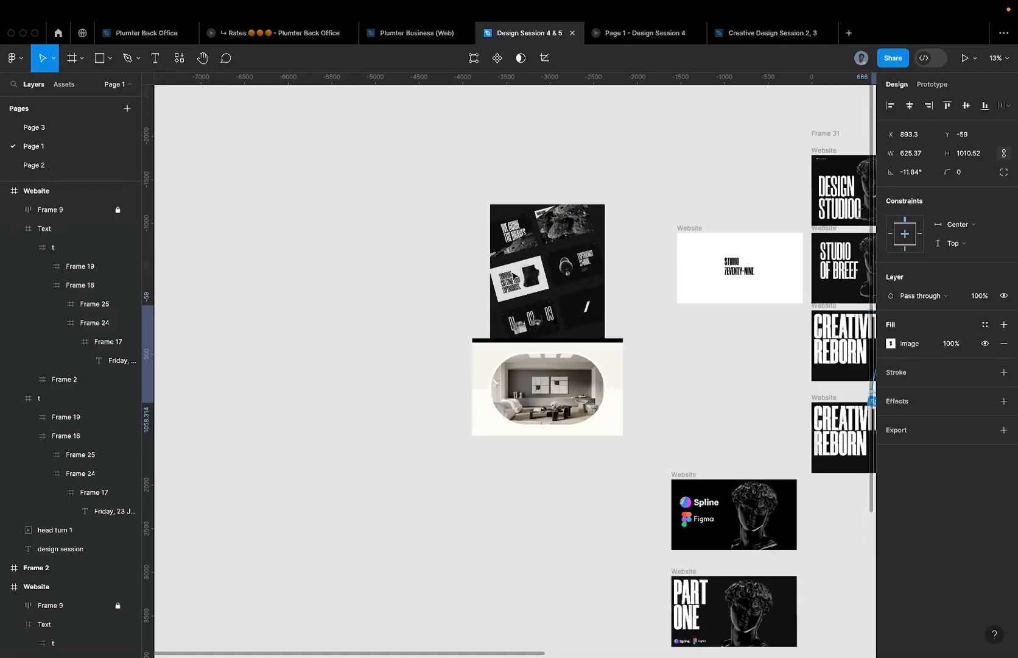
{"action": "left_click", "coordinate": [573, 231]}
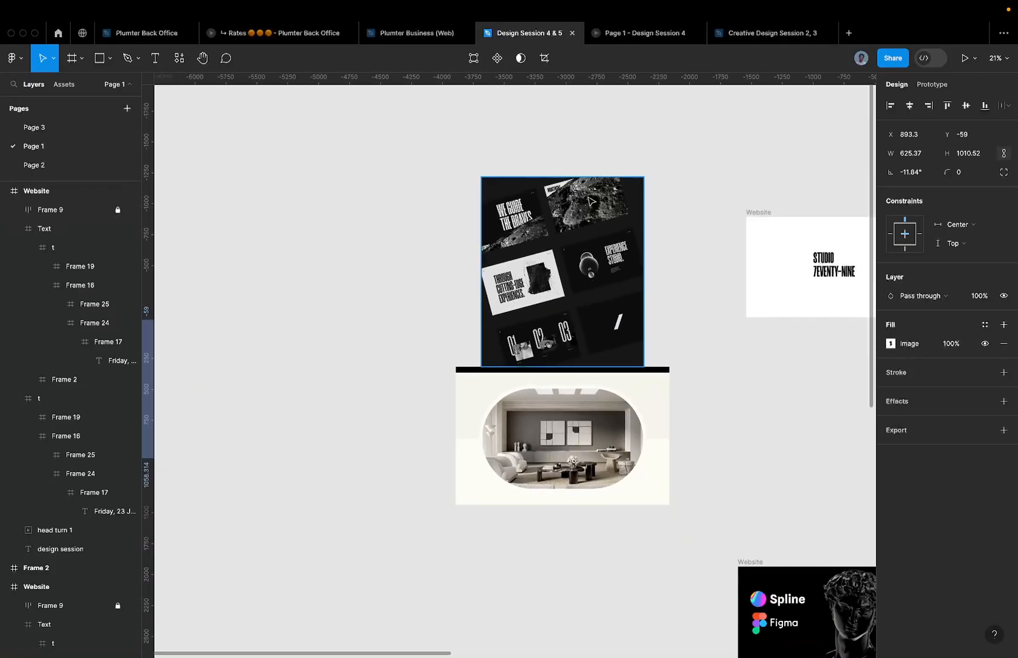
{"action": "scroll", "coordinate": [593, 249], "scroll_direction": "up", "scroll_amount": 5}
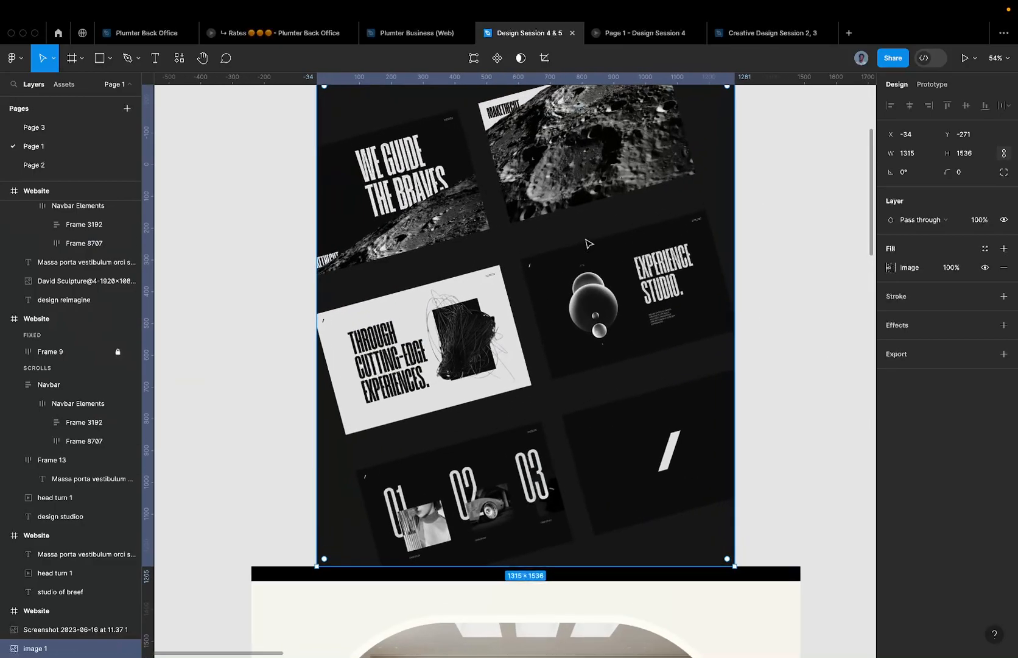
{"action": "key", "text": "super+backslash"}
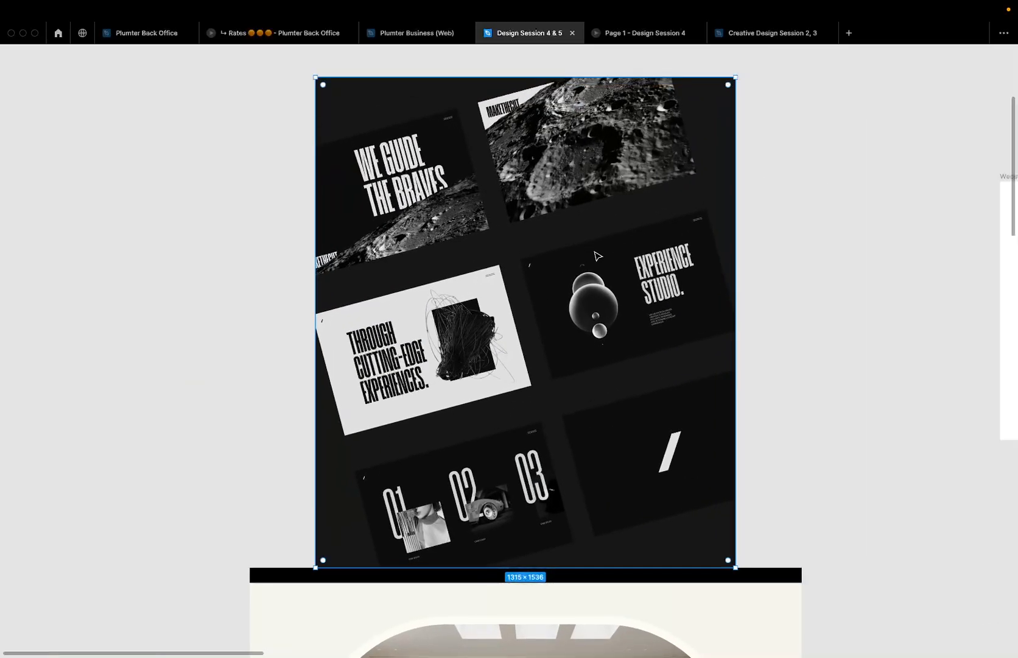
- Zoom around the collage image, then bring the interface panels back with Ctrl+\
{"action": "scroll", "coordinate": [499, 286], "scroll_direction": "up", "scroll_amount": 3}
{"action": "scroll", "coordinate": [499, 286], "scroll_direction": "down", "scroll_amount": 5}
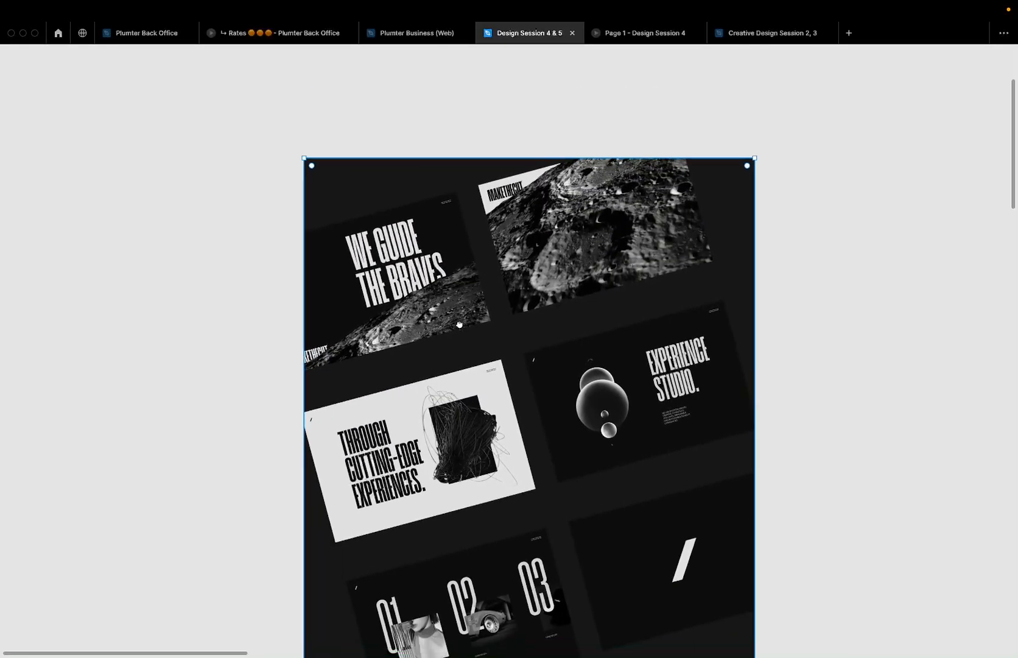
{"action": "scroll", "coordinate": [352, 304], "scroll_direction": "up", "scroll_amount": 2}
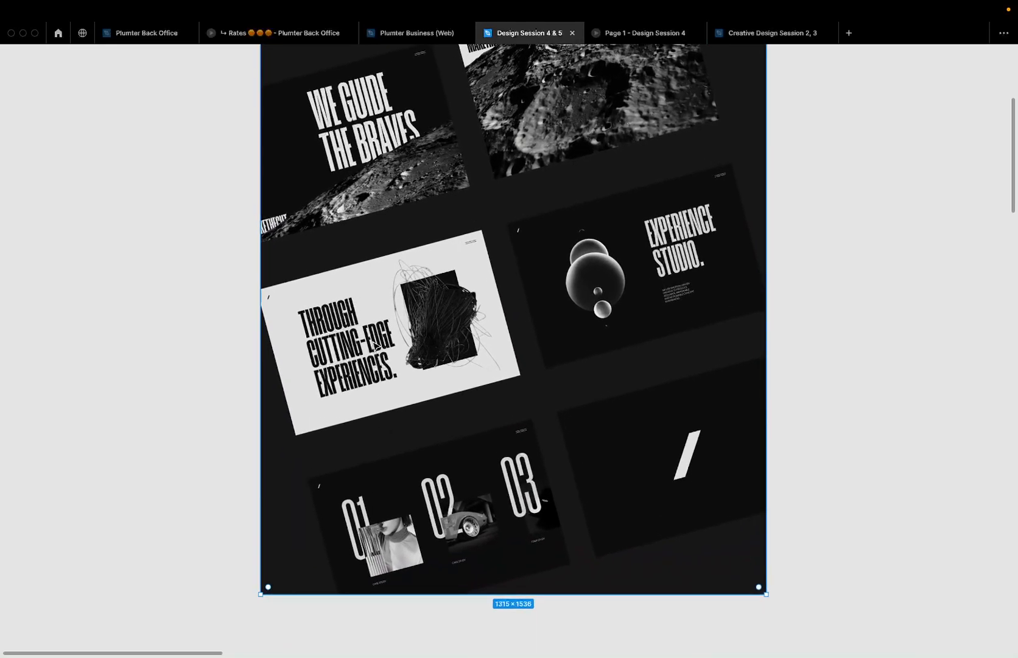
{"action": "scroll", "coordinate": [467, 234], "scroll_direction": "up", "scroll_amount": 7}
{"action": "scroll", "coordinate": [514, 291], "scroll_direction": "down", "scroll_amount": 1}
{"action": "scroll", "coordinate": [606, 259], "scroll_direction": "down", "scroll_amount": 5}
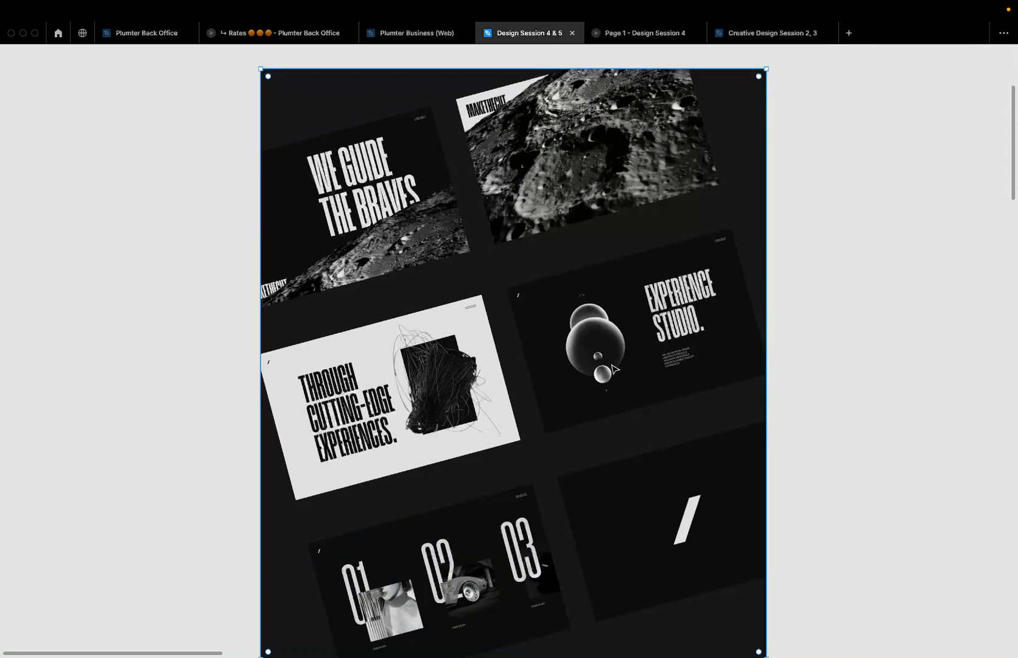
{"action": "scroll", "coordinate": [738, 319], "scroll_direction": "down", "scroll_amount": 3}
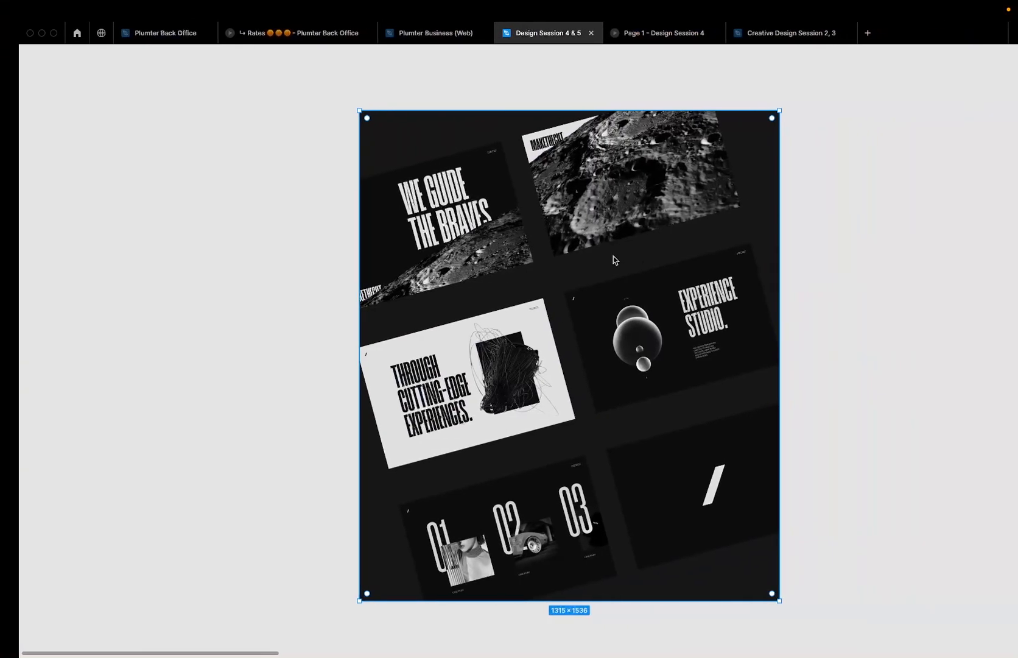
{"action": "key", "text": "super+backslash"}
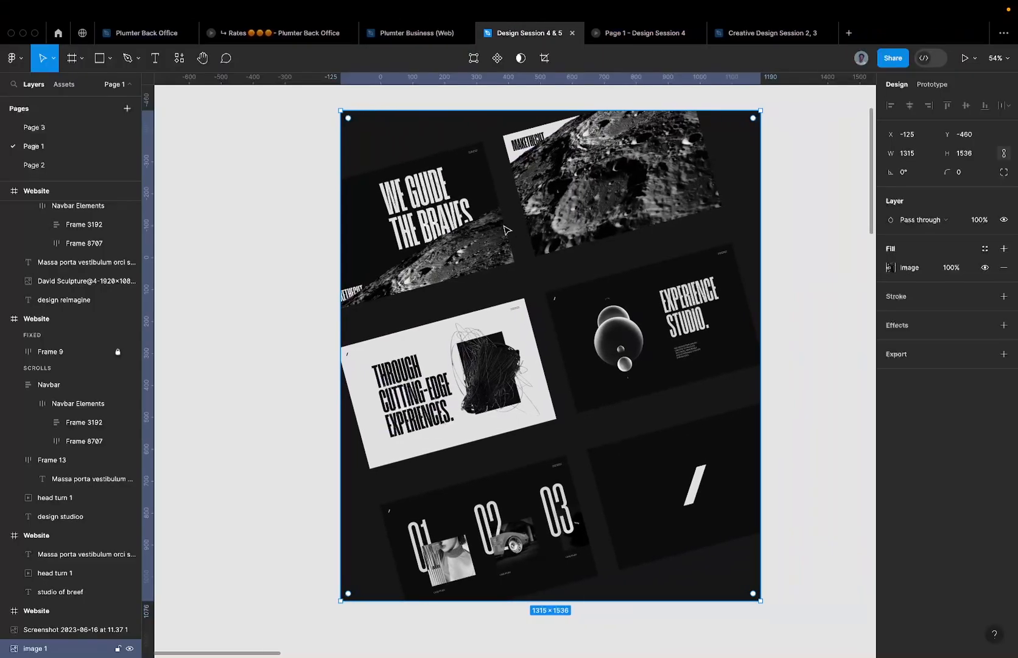
- On Page 3, add a two-line text layer 'Tet' / 'here' inside Desktop - 1
{"action": "left_click", "coordinate": [113, 128]}
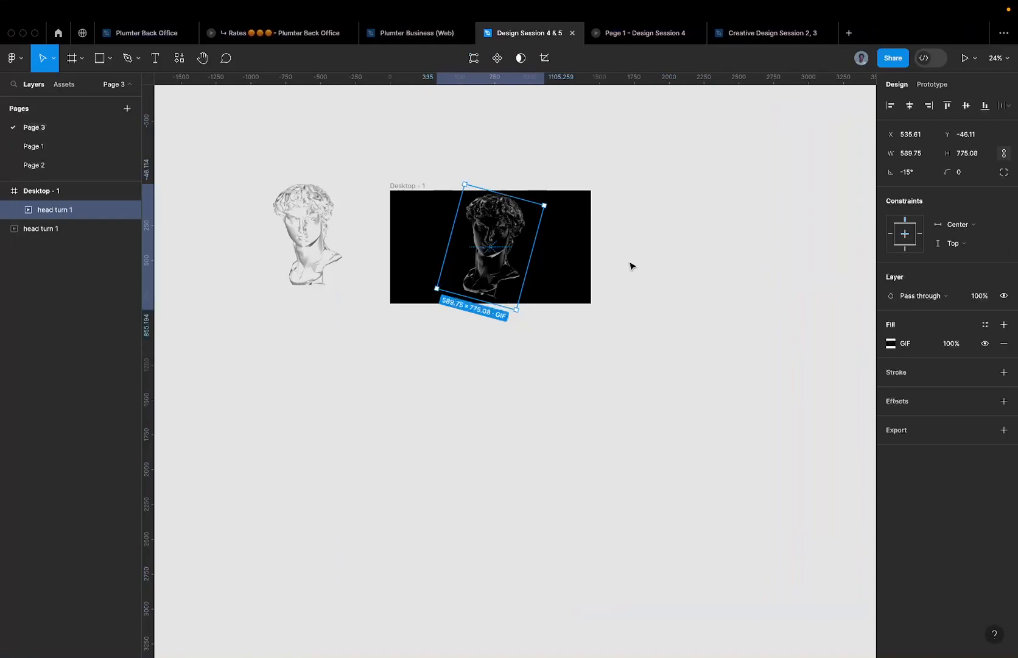
{"action": "scroll", "coordinate": [521, 237], "scroll_direction": "up", "scroll_amount": 2}
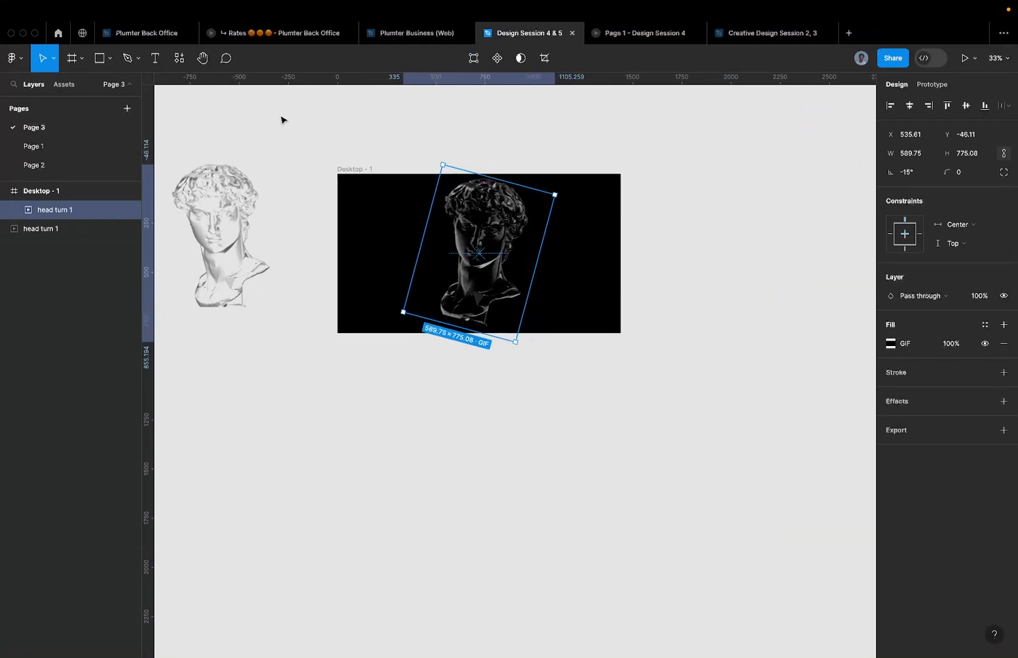
{"action": "left_click", "coordinate": [390, 220]}
{"action": "key", "text": "t"}
{"action": "left_click", "coordinate": [359, 215]}
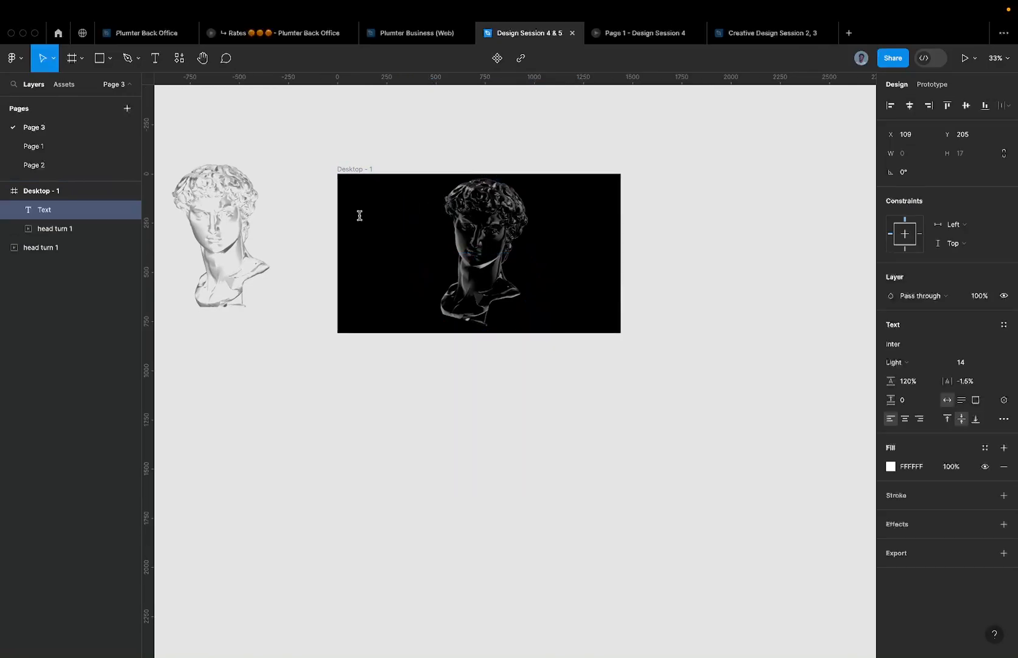
{"action": "type", "text": "Tet"}
{"action": "key", "text": "Return"}
{"action": "type", "text": "here"}
{"action": "key", "text": "Escape"}
- Scale the text to about size 188, move it down-left, and correct it to TEXT HERE
{"action": "key", "text": "k"}
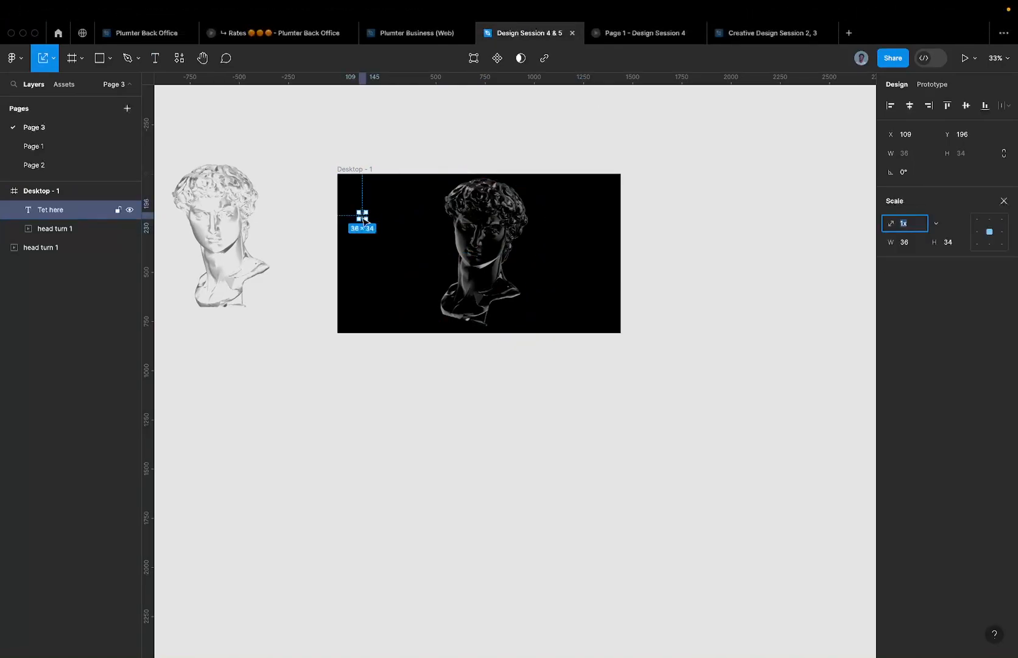
{"action": "scroll", "coordinate": [364, 221], "scroll_direction": "up", "scroll_amount": 5}
{"action": "left_click_drag", "start_coordinate": [369, 215], "coordinate": [502, 411]}
{"action": "left_click_drag", "start_coordinate": [416, 191], "coordinate": [398, 266]}
{"action": "double_click", "coordinate": [401, 258]}
{"action": "left_click", "coordinate": [401, 258]}
{"action": "type", "text": "X"}
{"action": "key", "text": "Escape"}
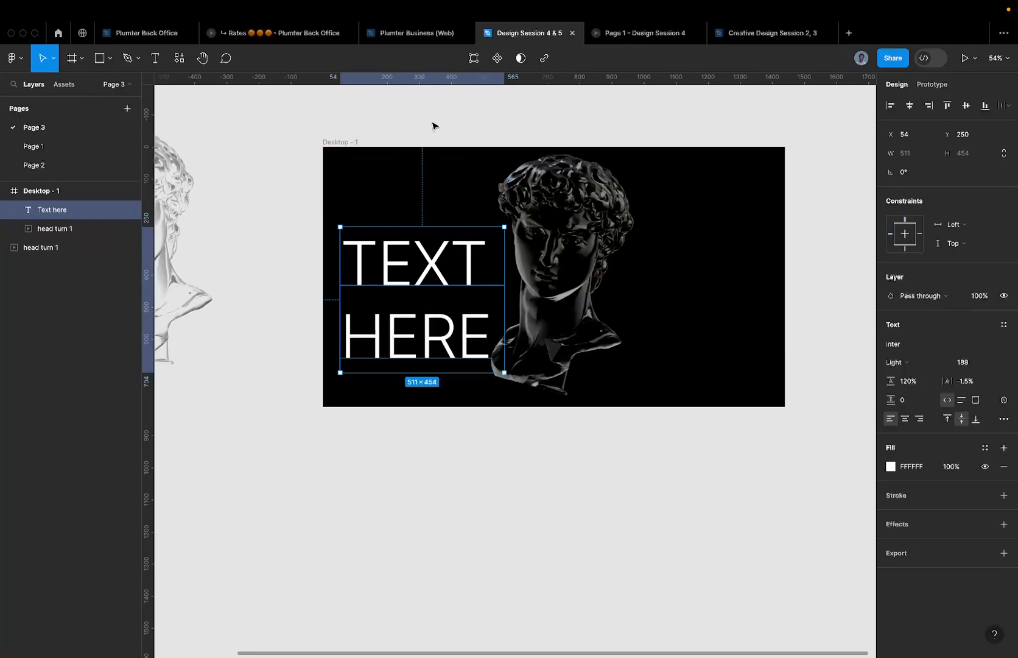
- Search for and apply the Anton font to the TEXT HERE headline
{"action": "left_click", "coordinate": [441, 126]}
{"action": "left_click", "coordinate": [398, 266]}
{"action": "left_click", "coordinate": [915, 352]}
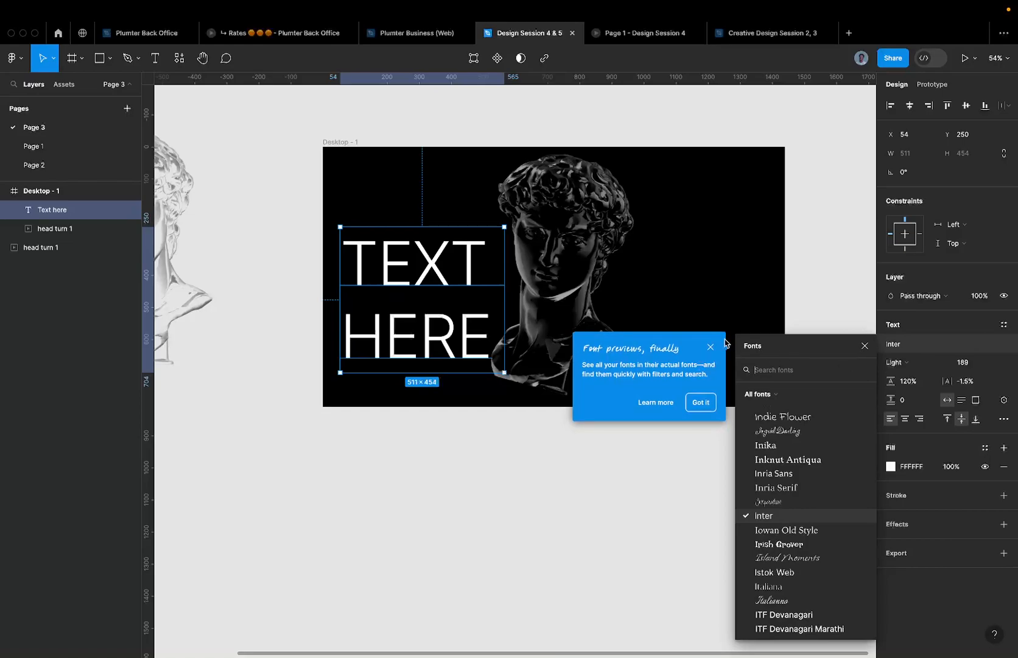
{"action": "left_click", "coordinate": [709, 347]}
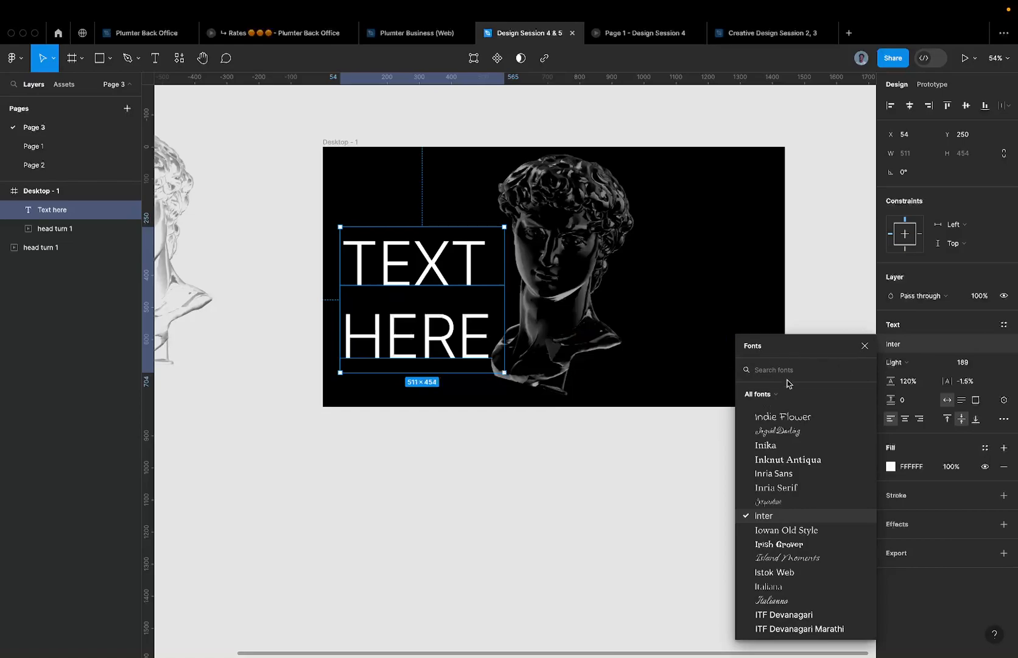
{"action": "type", "text": "druk"}
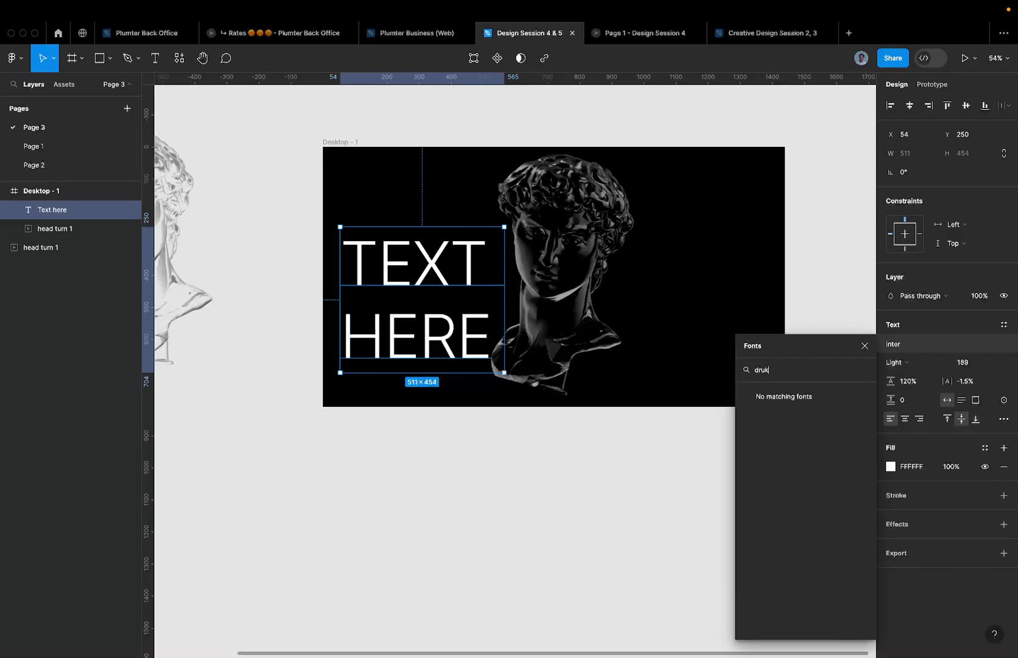
{"action": "key", "text": "BackSpace"}
{"action": "key", "text": "BackSpace"}
{"action": "key", "text": "BackSpace"}
{"action": "key", "text": "BackSpace"}
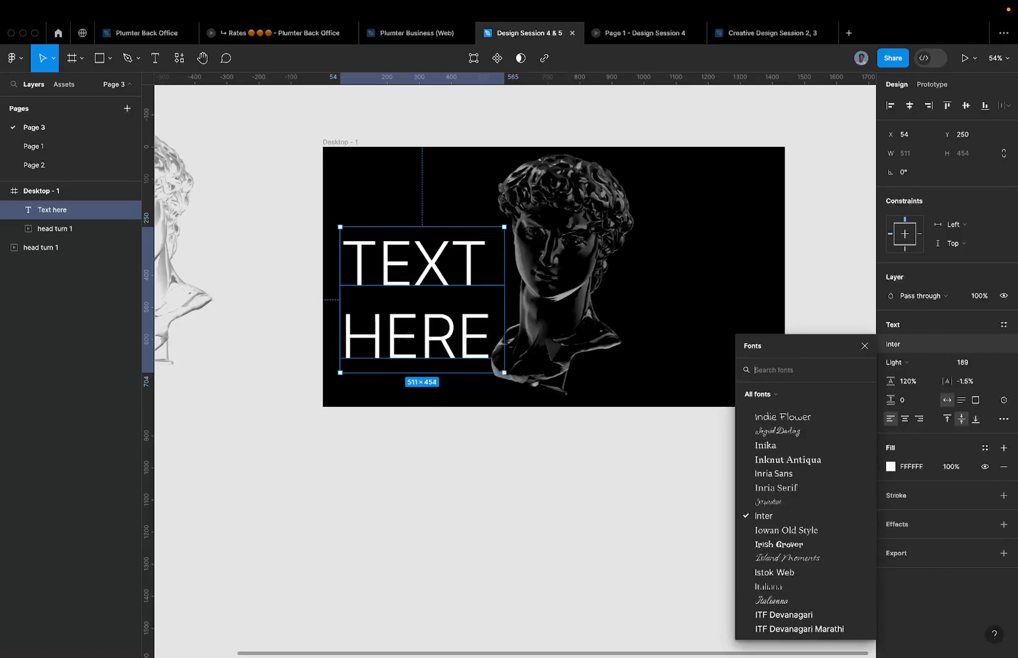
{"action": "type", "text": "anton"}
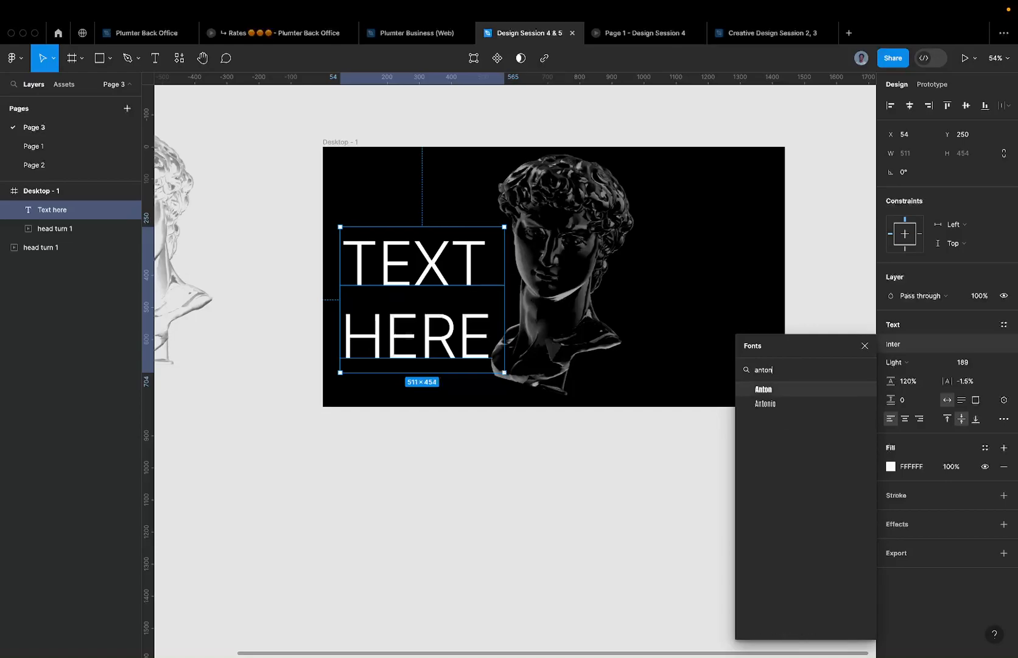
{"action": "left_click", "coordinate": [763, 389]}
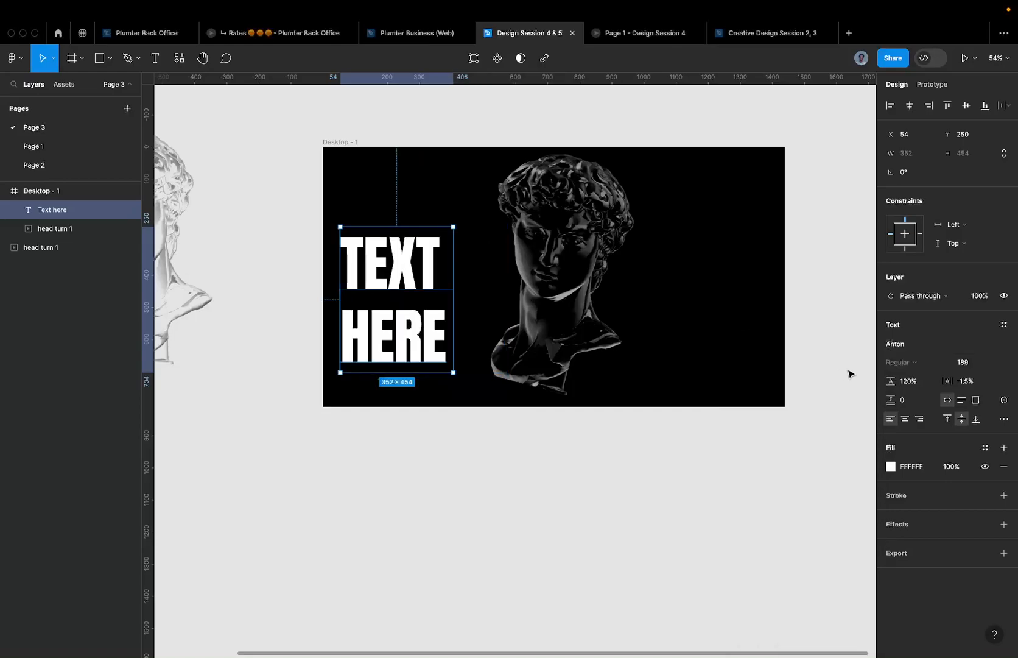
- Move the headline right to x 120, set it to Antonio Bold, then search 'morg'
{"action": "left_click_drag", "start_coordinate": [405, 286], "coordinate": [428, 290]}
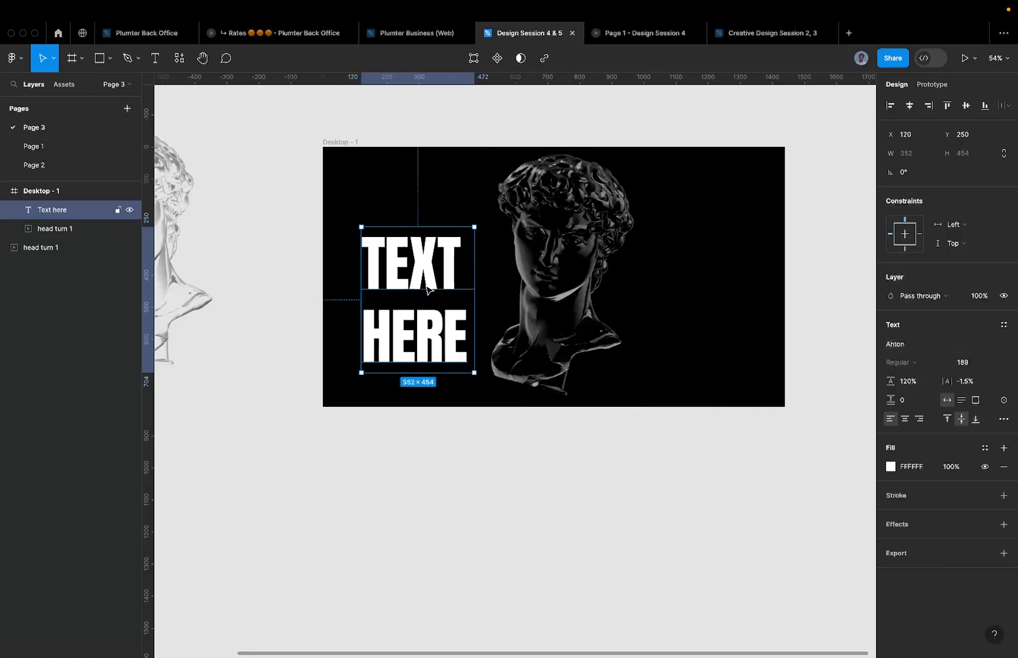
{"action": "scroll", "coordinate": [407, 262], "scroll_direction": "up", "scroll_amount": 2}
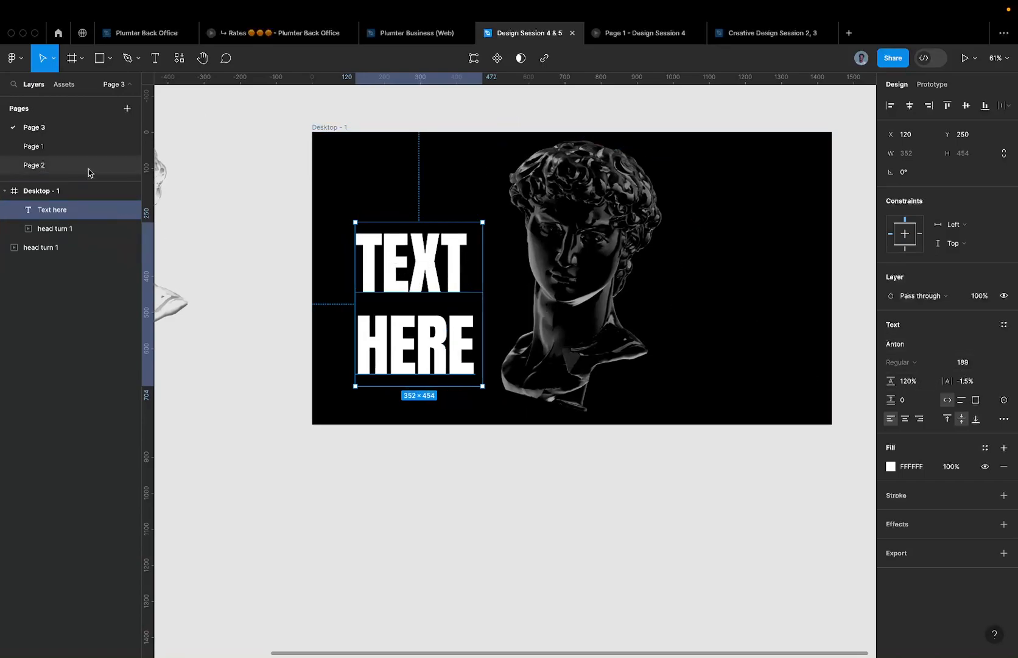
{"action": "left_click", "coordinate": [943, 343]}
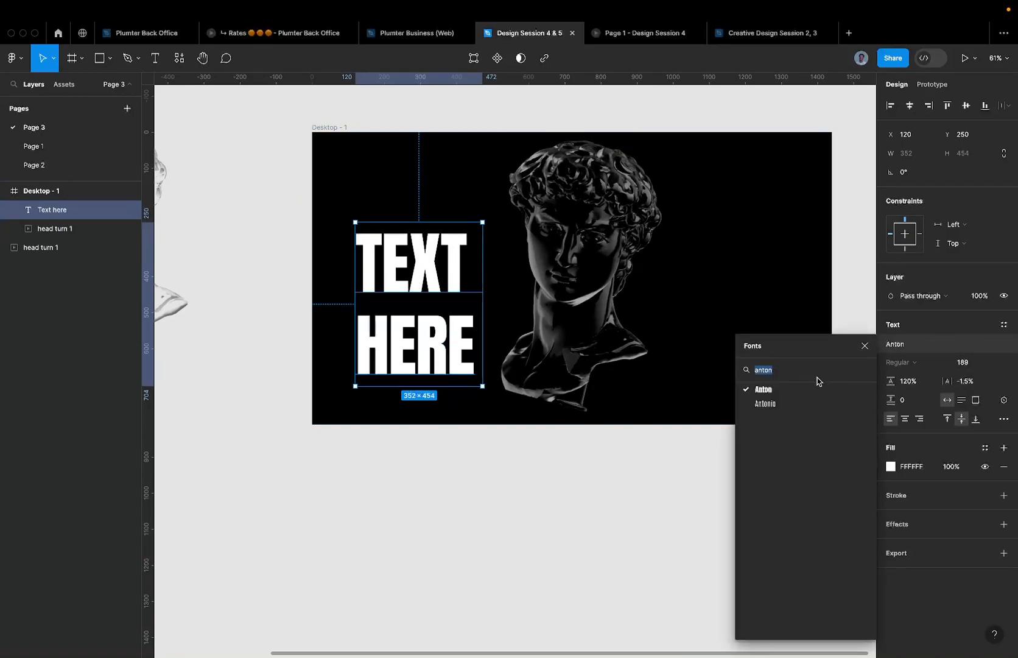
{"action": "left_click", "coordinate": [787, 403]}
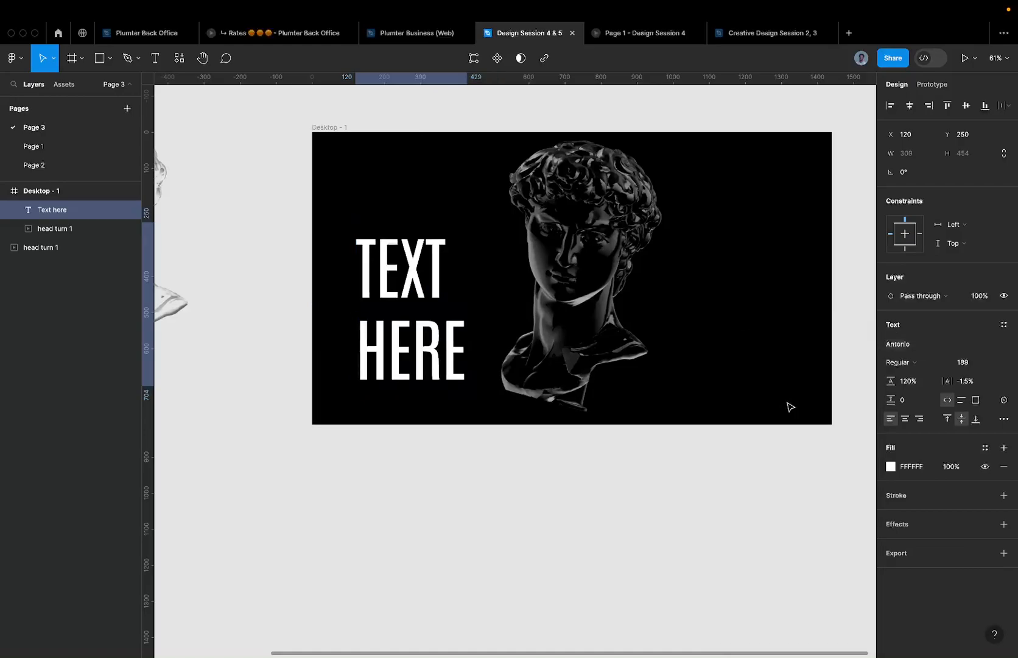
{"action": "left_click", "coordinate": [900, 362]}
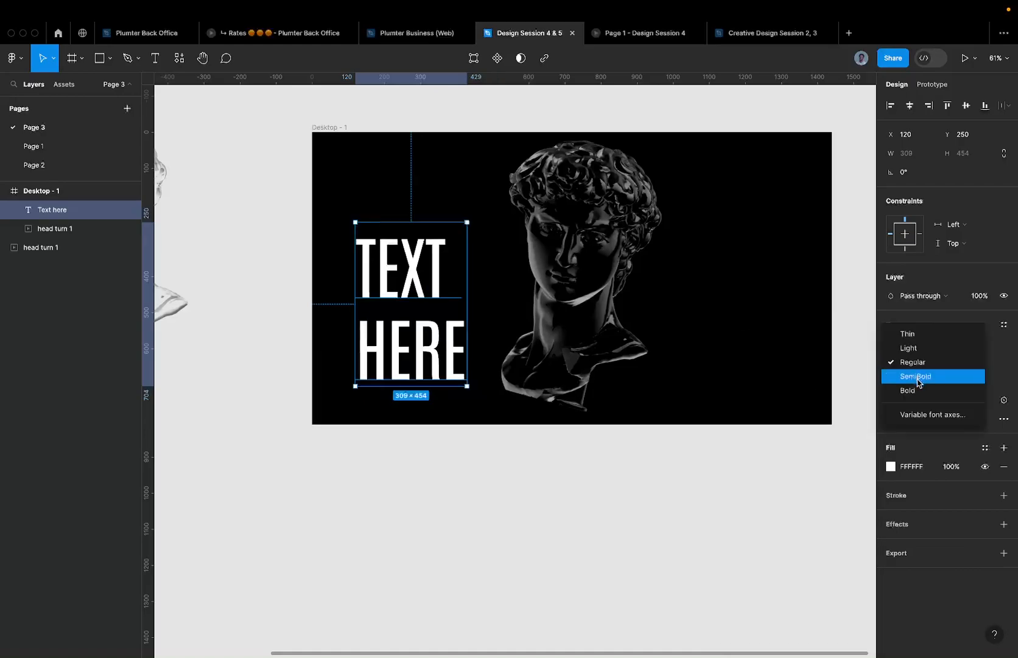
{"action": "left_click", "coordinate": [916, 377]}
{"action": "left_click", "coordinate": [921, 363]}
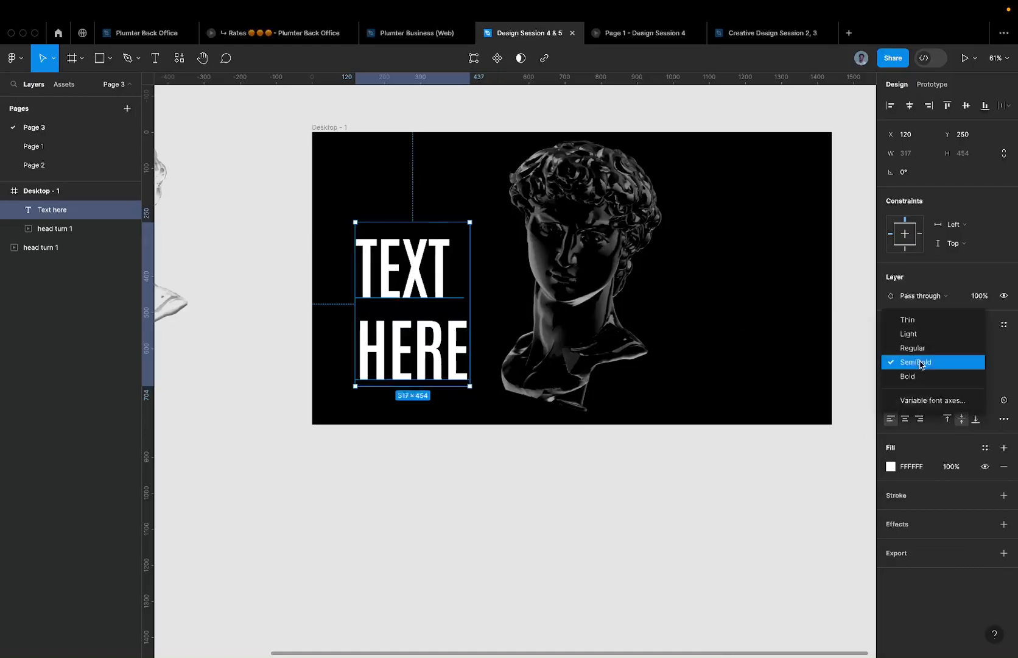
{"action": "left_click", "coordinate": [919, 373]}
{"action": "left_click", "coordinate": [914, 350]}
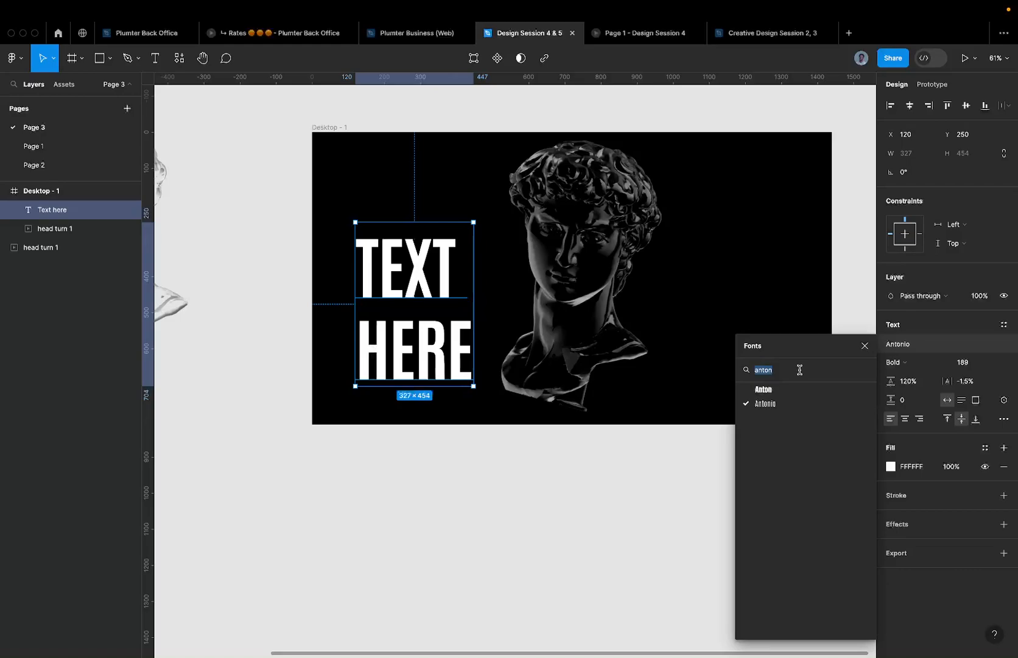
{"action": "type", "text": "morgani"}
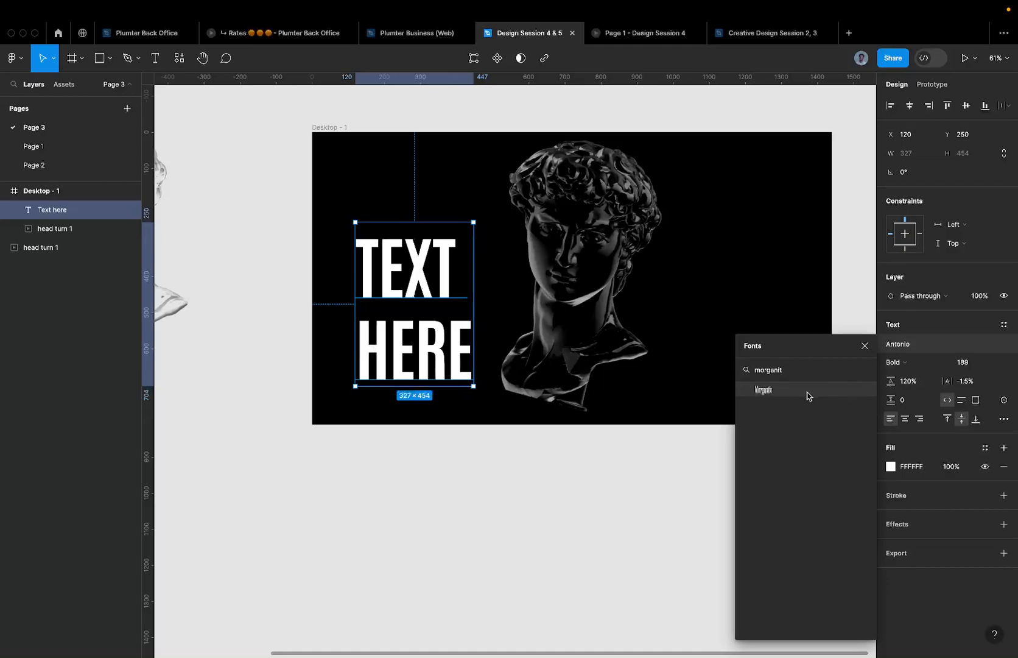
- Apply Morganite Bold to the TEXT HERE headline
{"action": "left_click", "coordinate": [764, 389]}
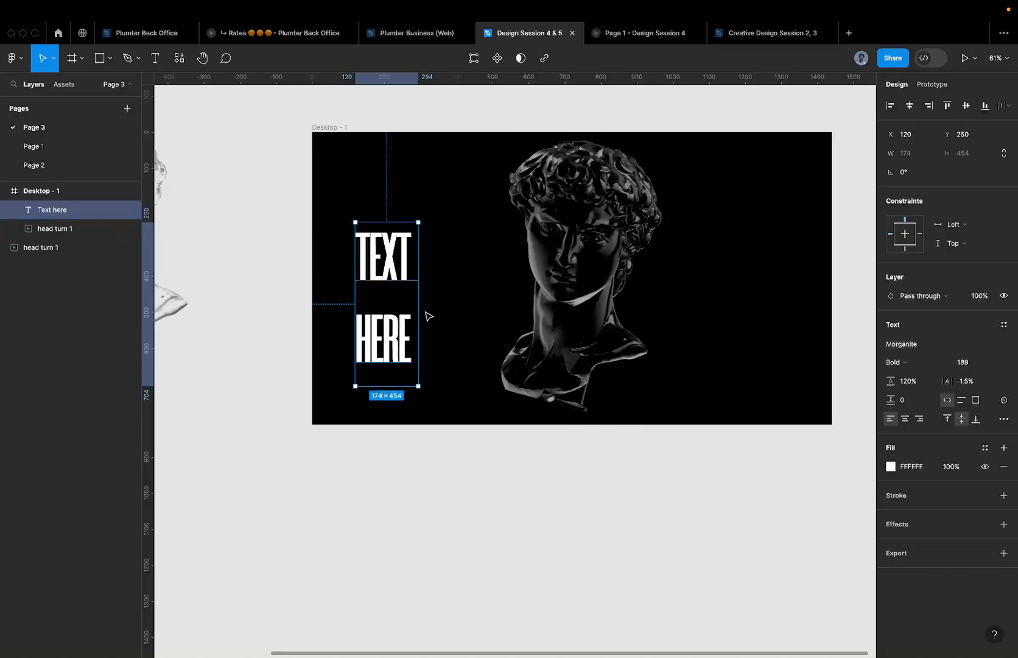
{"action": "scroll", "coordinate": [406, 320], "scroll_direction": "up", "scroll_amount": 5}
{"action": "scroll", "coordinate": [407, 322], "scroll_direction": "down", "scroll_amount": 10}
{"action": "scroll", "coordinate": [406, 323], "scroll_direction": "up", "scroll_amount": 10}
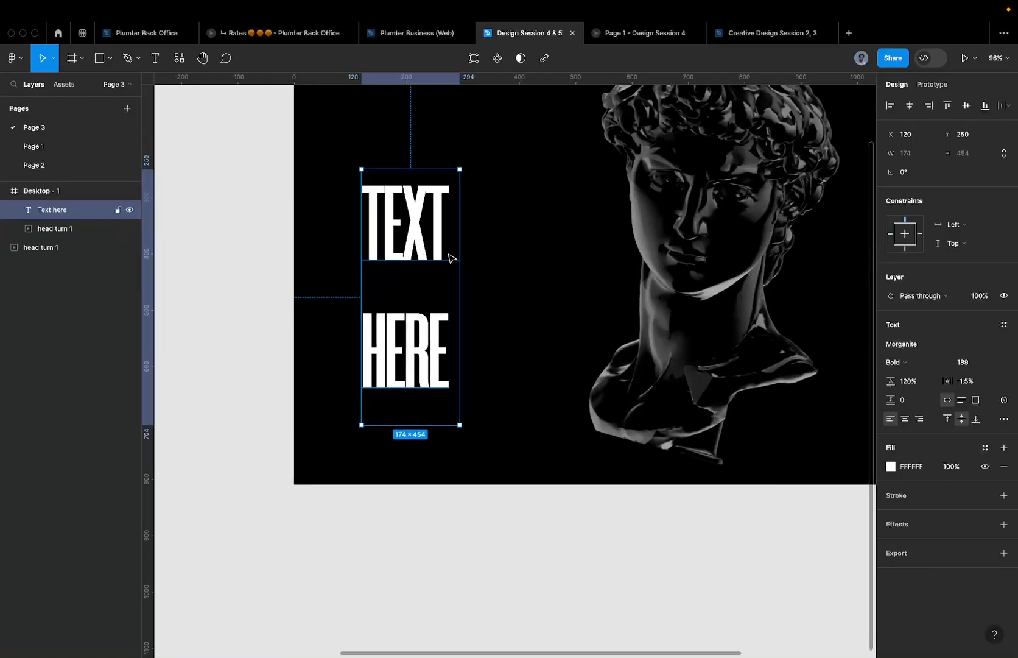
{"action": "left_click", "coordinate": [483, 188]}
{"action": "left_click", "coordinate": [399, 232]}
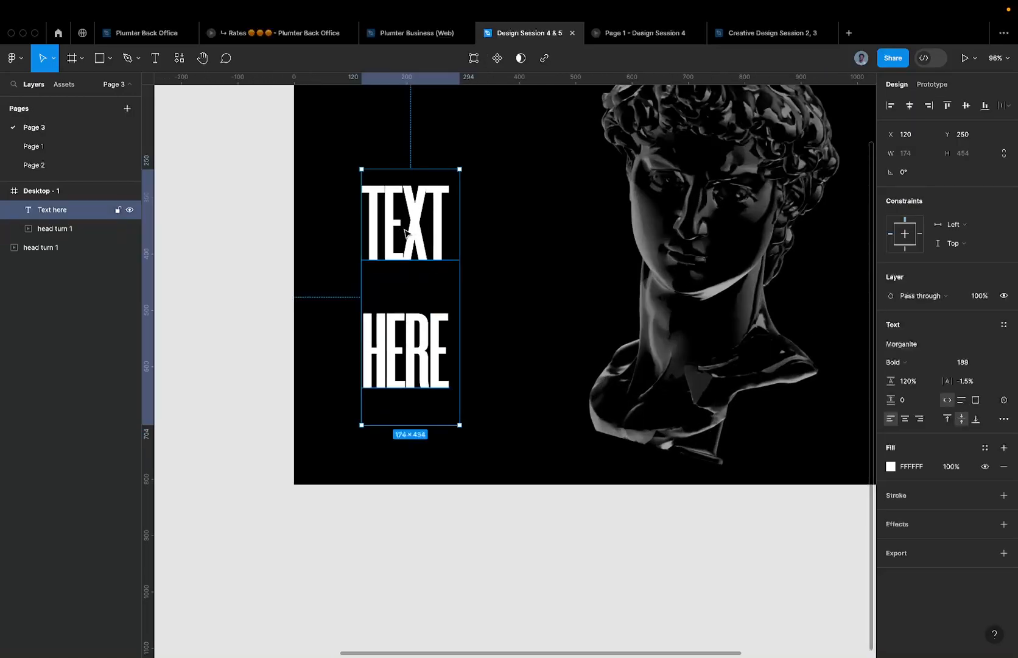
{"action": "left_click", "coordinate": [480, 255]}
{"action": "left_click", "coordinate": [461, 241]}
- Set the headline's line height to Auto, then switch desktops to the Google Meet call
{"action": "scroll", "coordinate": [396, 236], "scroll_direction": "down", "scroll_amount": 5}
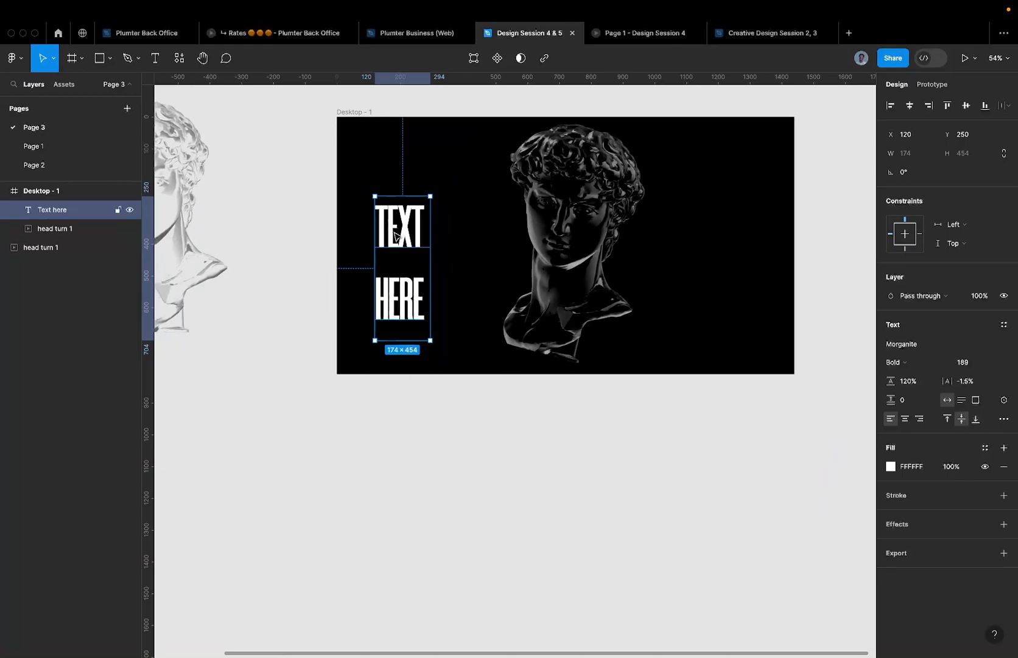
{"action": "scroll", "coordinate": [395, 236], "scroll_direction": "up", "scroll_amount": 3}
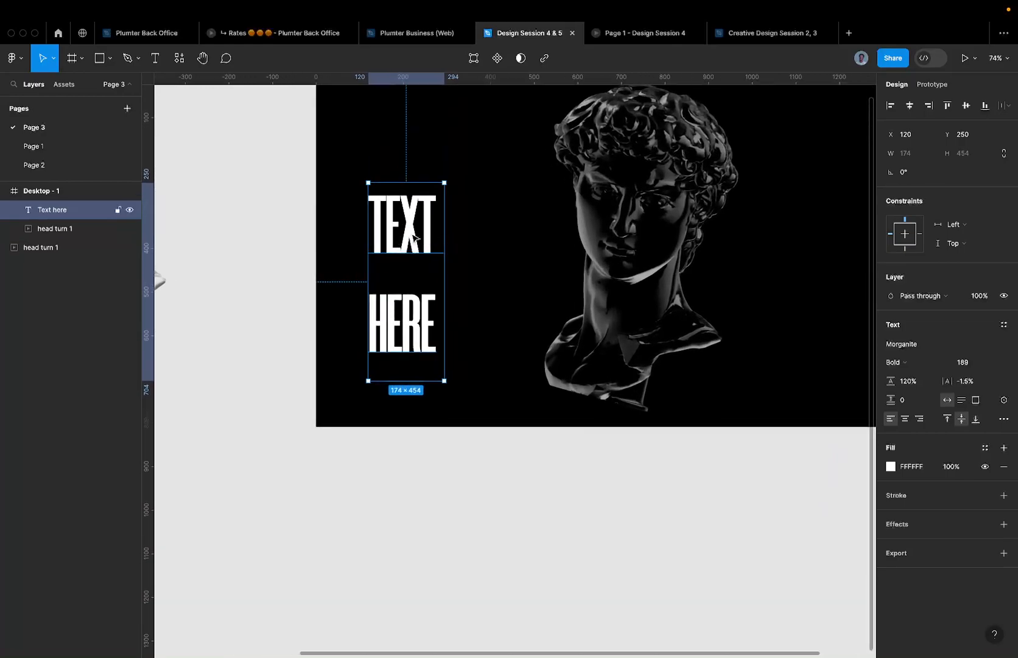
{"action": "scroll", "coordinate": [426, 254], "scroll_direction": "down", "scroll_amount": 1}
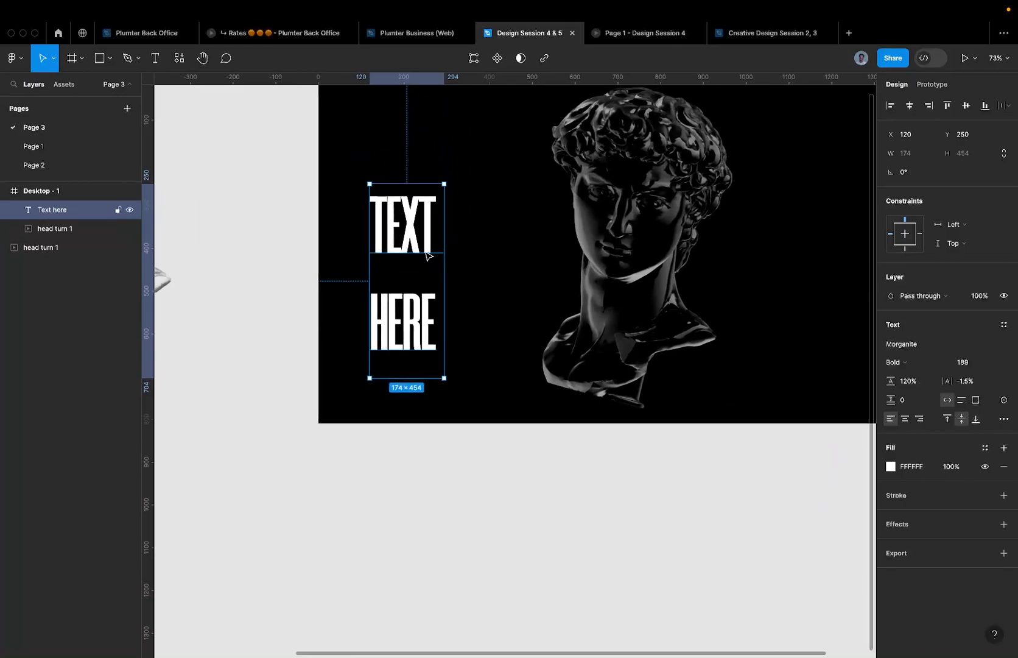
{"action": "scroll", "coordinate": [426, 255], "scroll_direction": "down", "scroll_amount": 4}
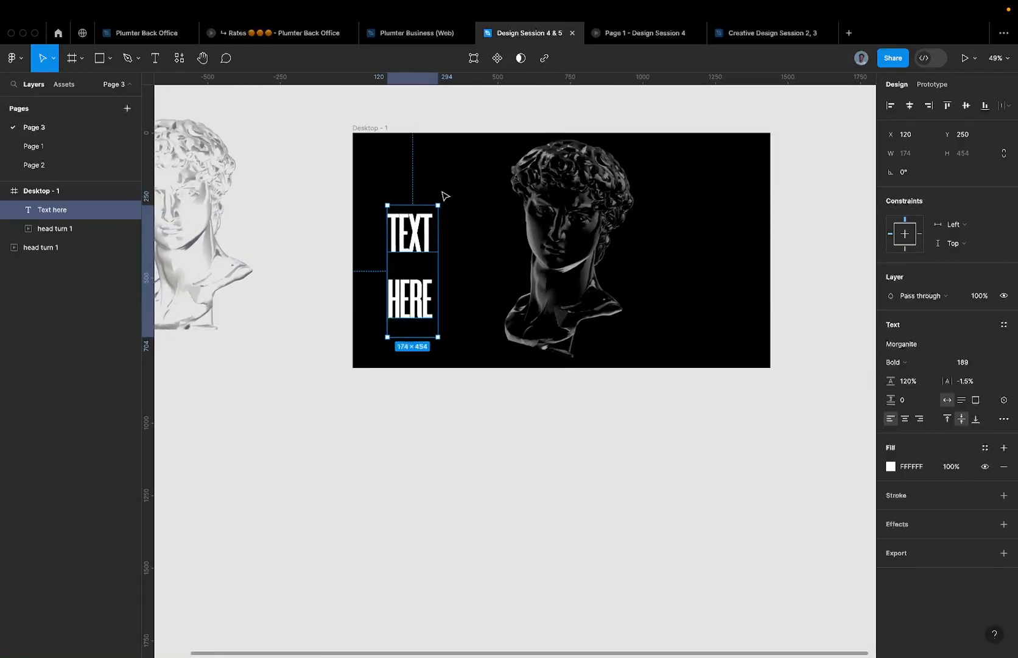
{"action": "left_click", "coordinate": [923, 381]}
{"action": "type", "text": "u"}
{"action": "key", "text": "super+a"}
{"action": "type", "text": "auto"}
{"action": "key", "text": "Return"}
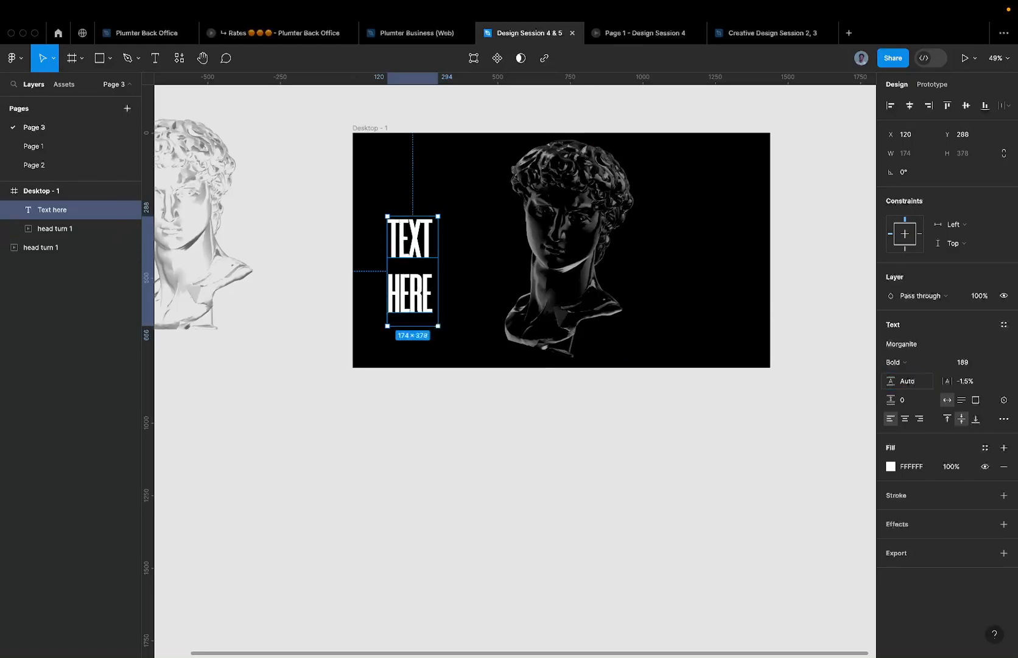
{"action": "key", "text": "ctrl+Left"}
{"action": "key", "text": "ctrl+Left"}
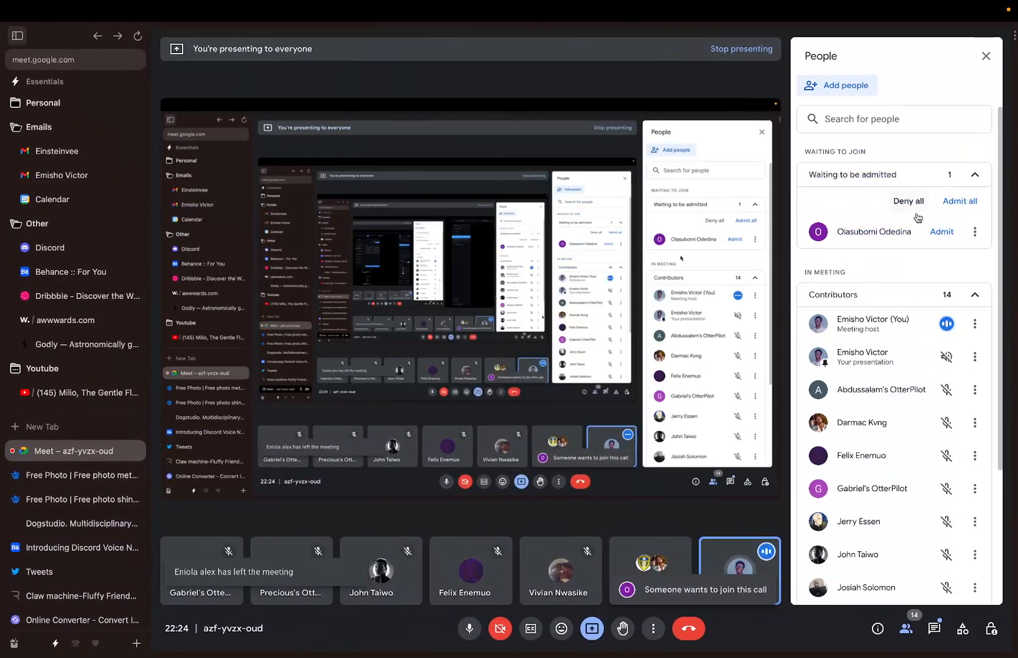
- Admit the waiting participant to the Google Meet call, then return to the Spline and Figma desktops
{"action": "left_click", "coordinate": [955, 206]}
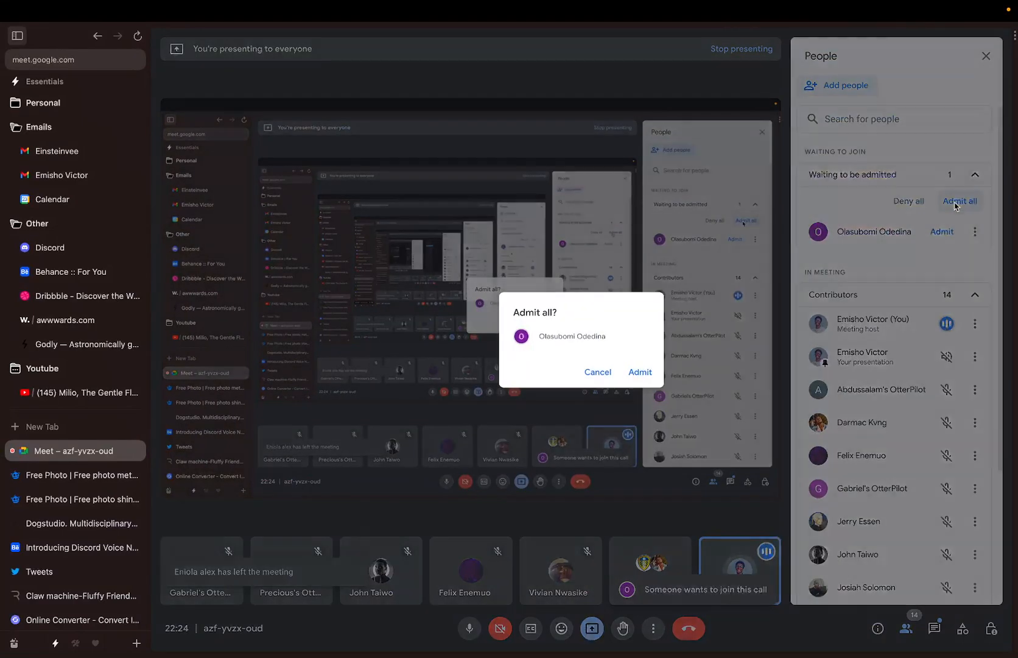
{"action": "key", "text": "ctrl+Right"}
{"action": "key", "text": "ctrl+Left"}
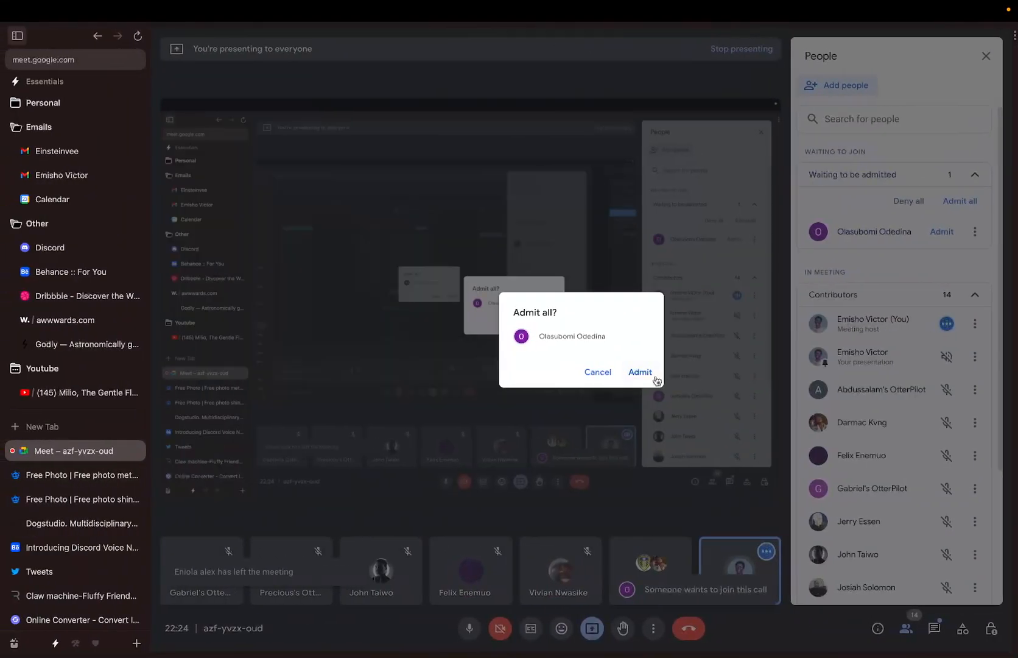
{"action": "left_click", "coordinate": [655, 372]}
{"action": "key", "text": "ctrl+Right"}
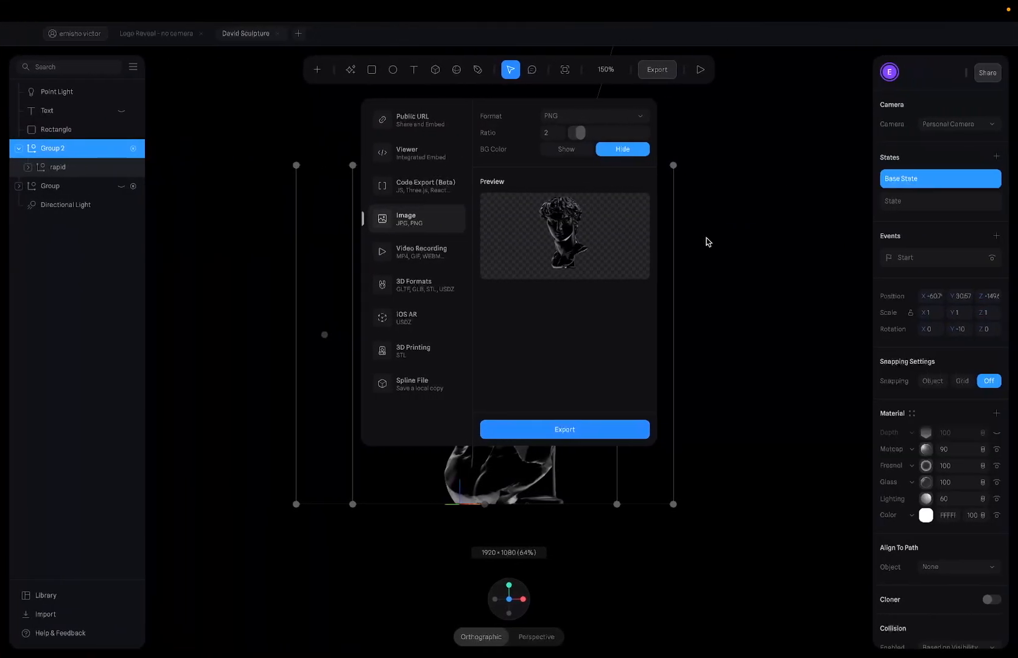
{"action": "key", "text": "ctrl+Right"}
- Change the TEXT HERE headline's letter spacing from -1.5% to 0%
{"action": "scroll", "coordinate": [392, 255], "scroll_direction": "up", "scroll_amount": 5}
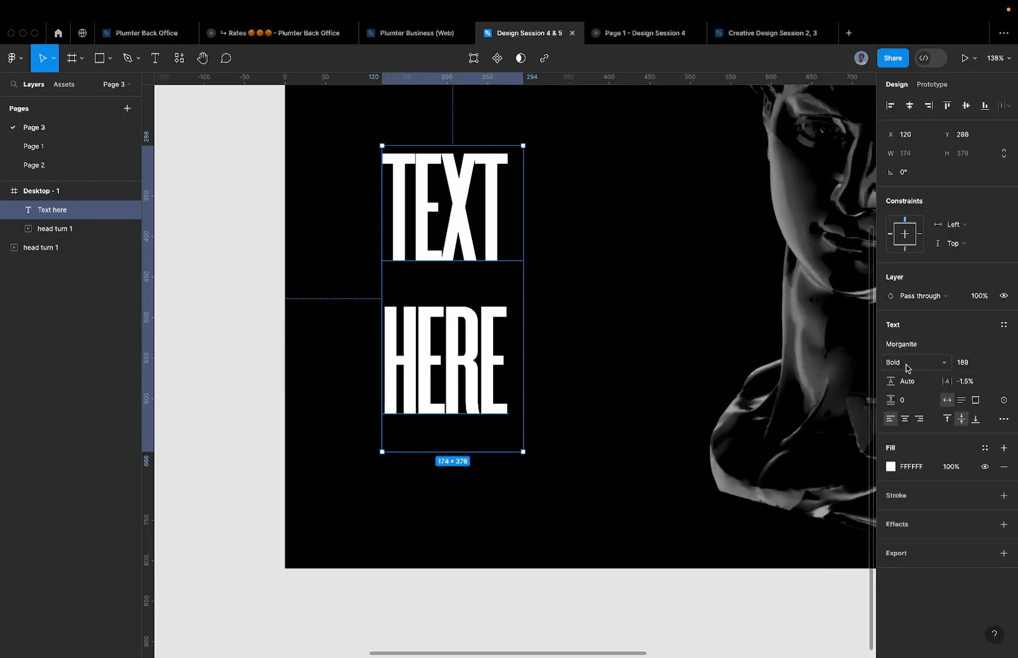
{"action": "left_click", "coordinate": [975, 366]}
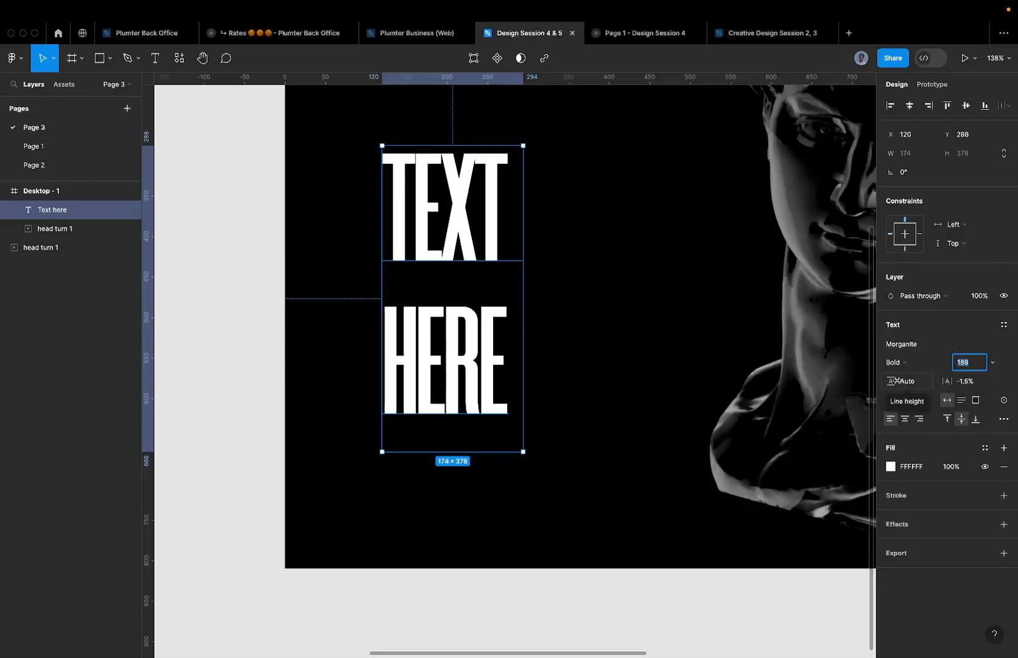
{"action": "left_click", "coordinate": [976, 381]}
{"action": "type", "text": "auto"}
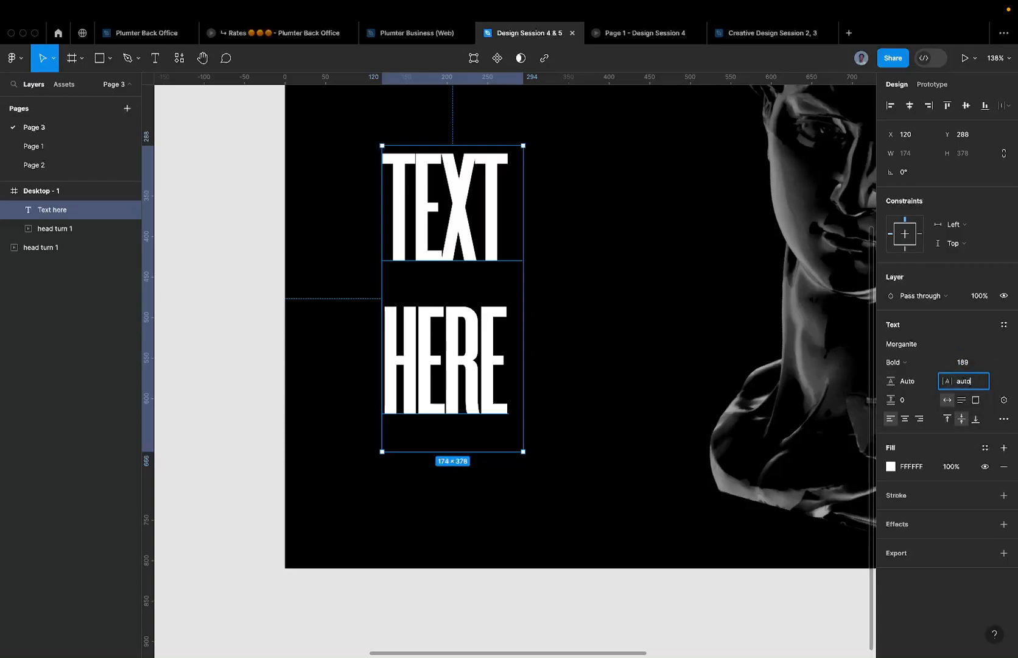
{"action": "key", "text": "Return"}
{"action": "left_click", "coordinate": [976, 385]}
{"action": "type", "text": "a"}
{"action": "key", "text": "Return"}
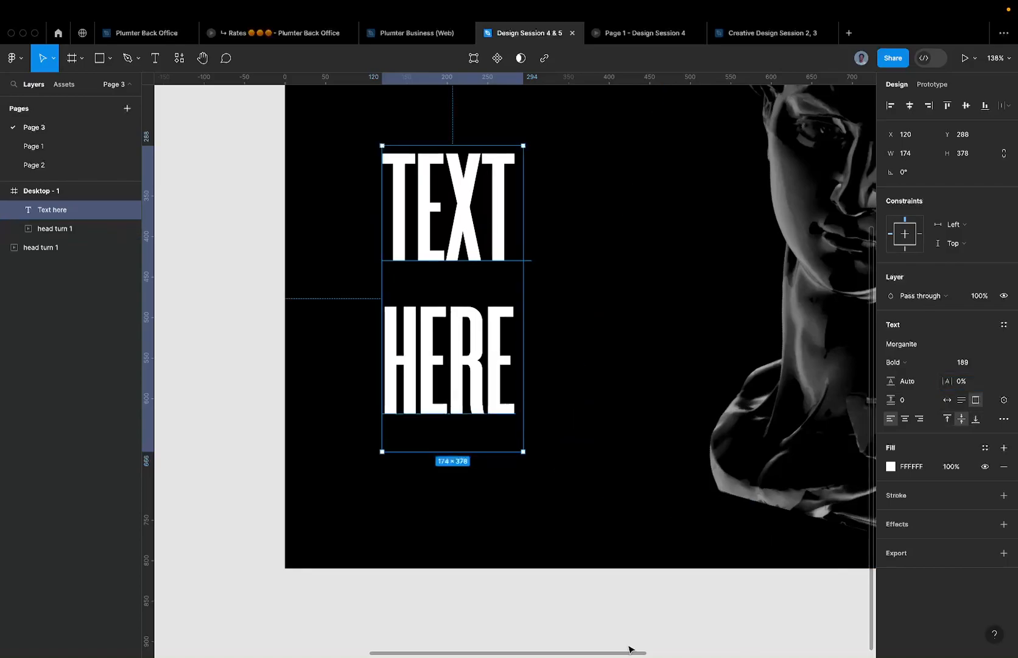
- Try tightening the headline's letter spacing to -4.5%, then undo it
{"action": "scroll", "coordinate": [526, 258], "scroll_direction": "down", "scroll_amount": 5}
{"action": "scroll", "coordinate": [526, 258], "scroll_direction": "up", "scroll_amount": 5}
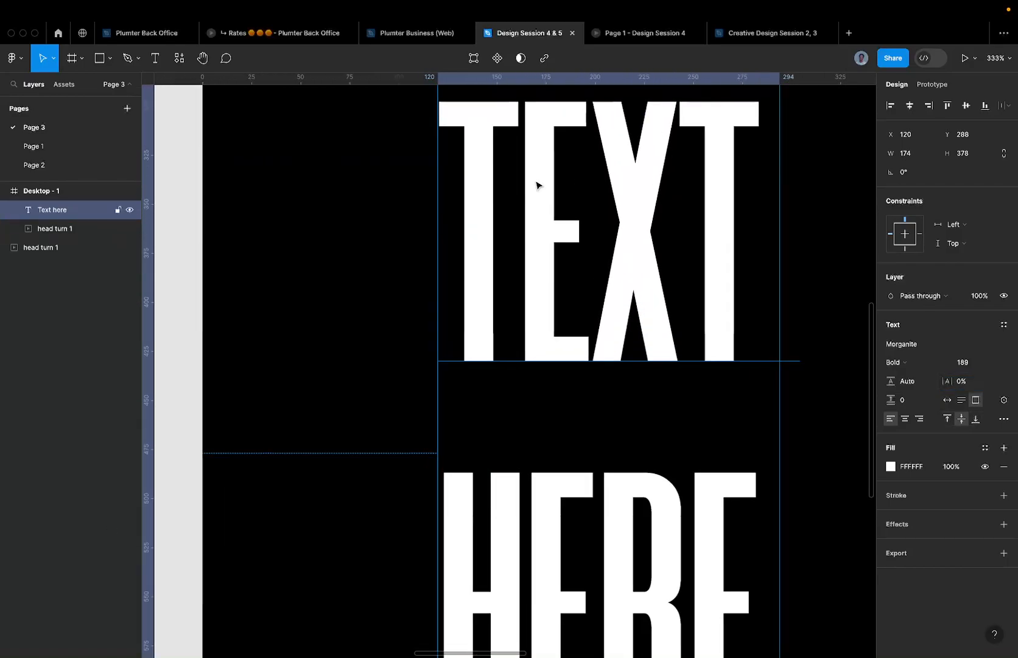
{"action": "scroll", "coordinate": [334, 188], "scroll_direction": "down", "scroll_amount": 2}
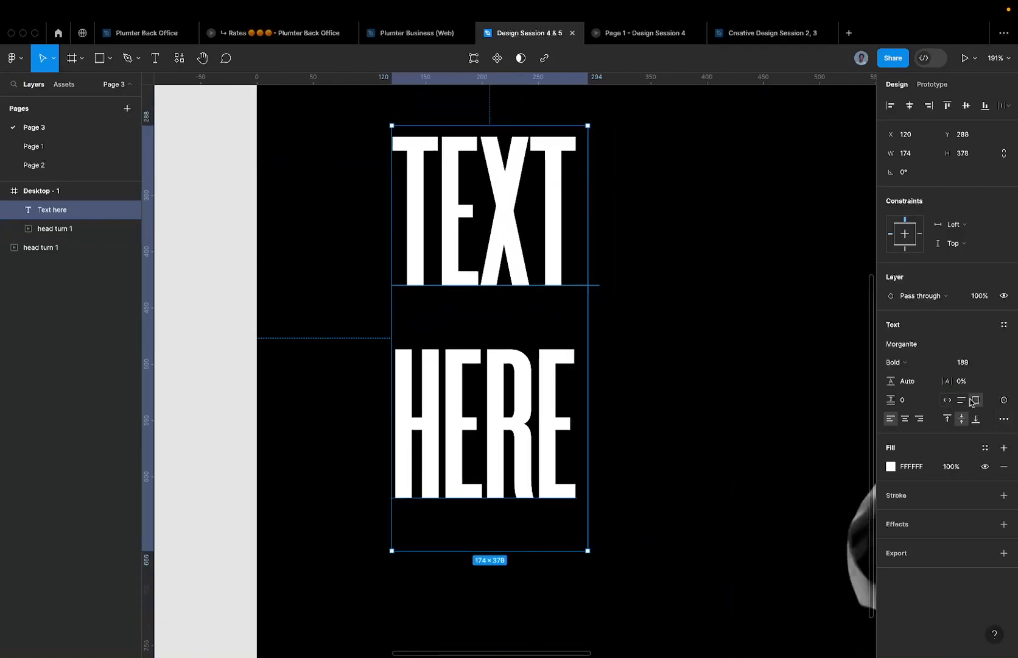
{"action": "left_click_drag", "start_coordinate": [953, 382], "coordinate": [953, 382]}
{"action": "key", "text": "super+z"}
- Set the headline's letter spacing to -1%
{"action": "scroll", "coordinate": [755, 352], "scroll_direction": "down", "scroll_amount": 2}
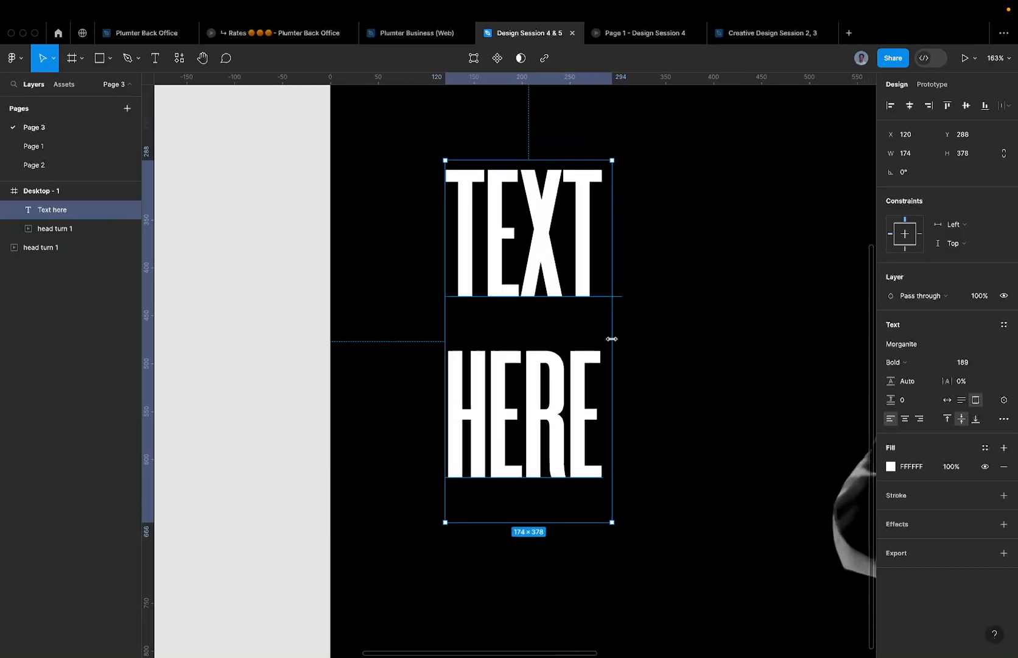
{"action": "scroll", "coordinate": [567, 350], "scroll_direction": "up", "scroll_amount": 3}
{"action": "scroll", "coordinate": [518, 300], "scroll_direction": "up", "scroll_amount": 1}
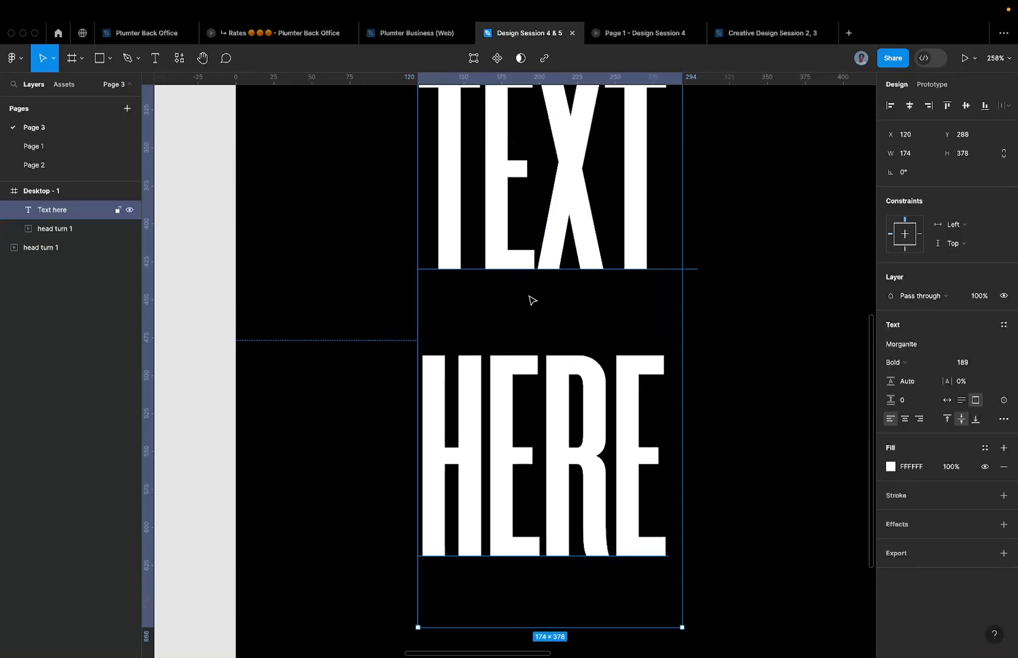
{"action": "scroll", "coordinate": [514, 249], "scroll_direction": "down", "scroll_amount": 5}
{"action": "scroll", "coordinate": [513, 249], "scroll_direction": "up", "scroll_amount": 5}
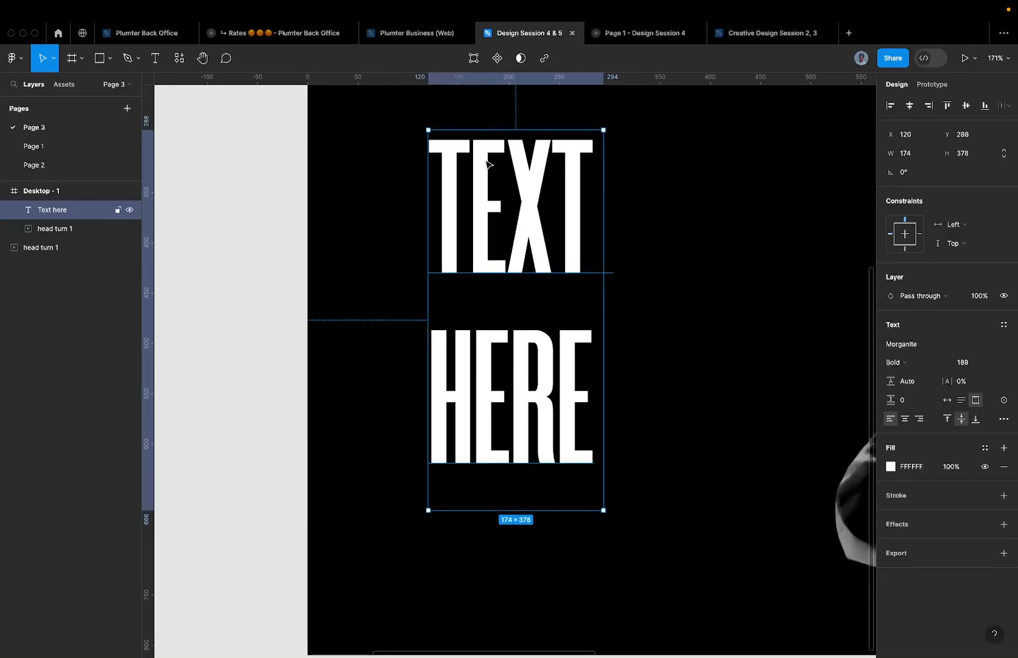
{"action": "scroll", "coordinate": [469, 177], "scroll_direction": "up", "scroll_amount": 2}
{"action": "scroll", "coordinate": [468, 177], "scroll_direction": "up", "scroll_amount": 1}
{"action": "scroll", "coordinate": [477, 178], "scroll_direction": "down", "scroll_amount": 1}
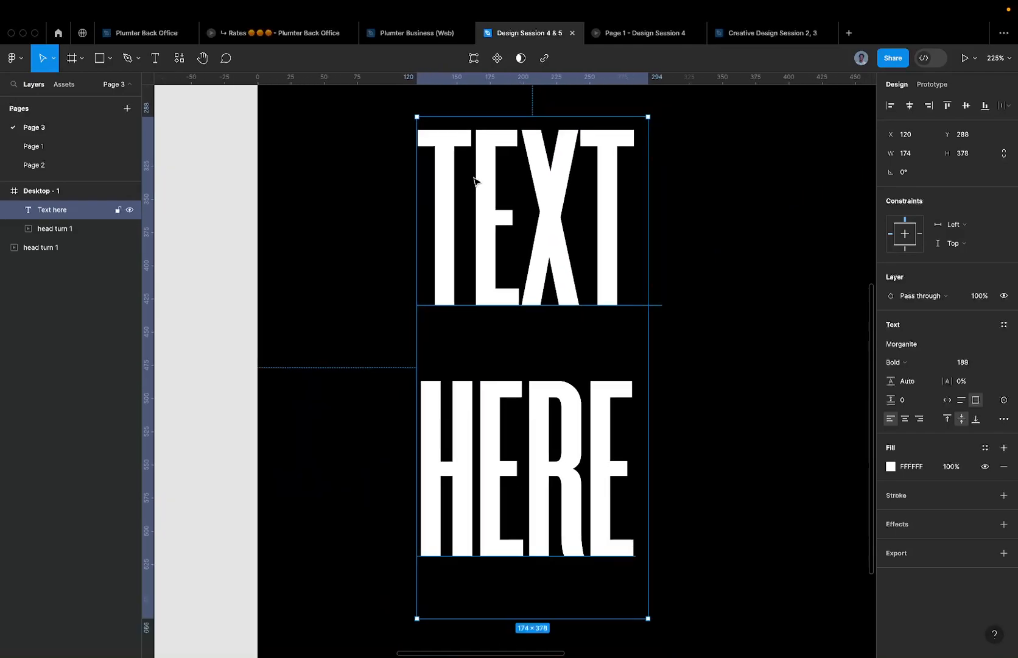
{"action": "left_click", "coordinate": [960, 384]}
{"action": "type", "text": "-1"}
{"action": "key", "text": "Return"}
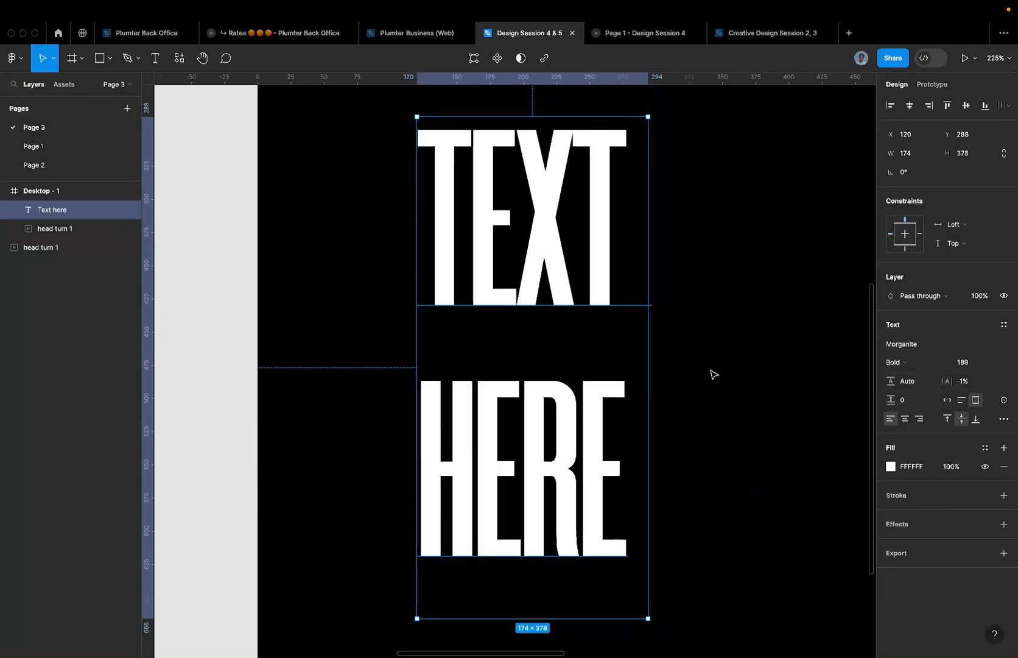
- Reset the headline's letter spacing back to 0%
{"action": "scroll", "coordinate": [729, 374], "scroll_direction": "down", "scroll_amount": 5}
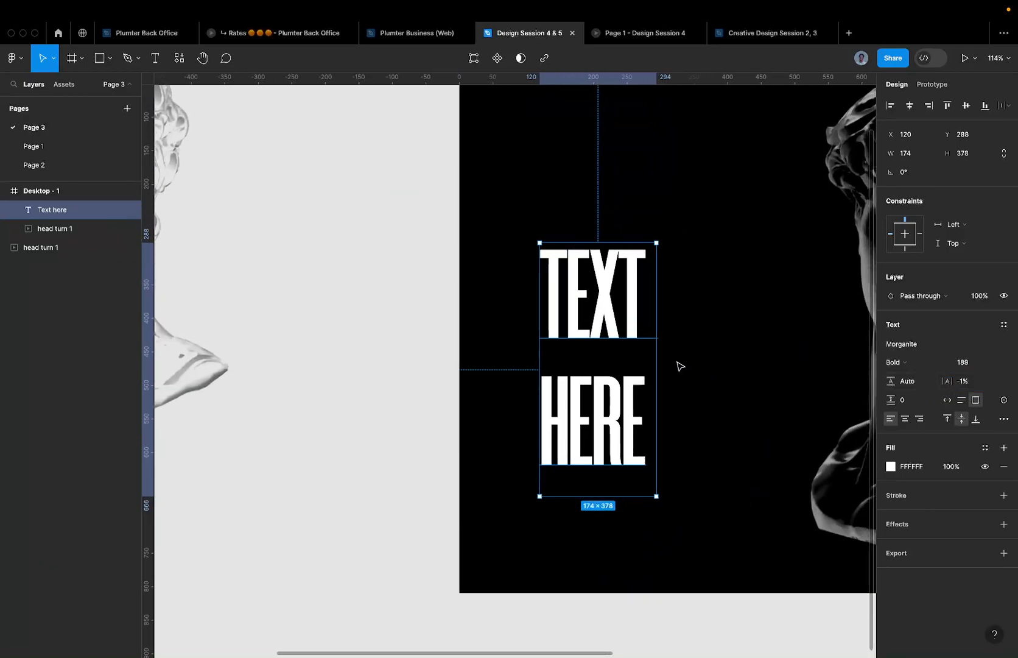
{"action": "scroll", "coordinate": [621, 308], "scroll_direction": "up", "scroll_amount": 5}
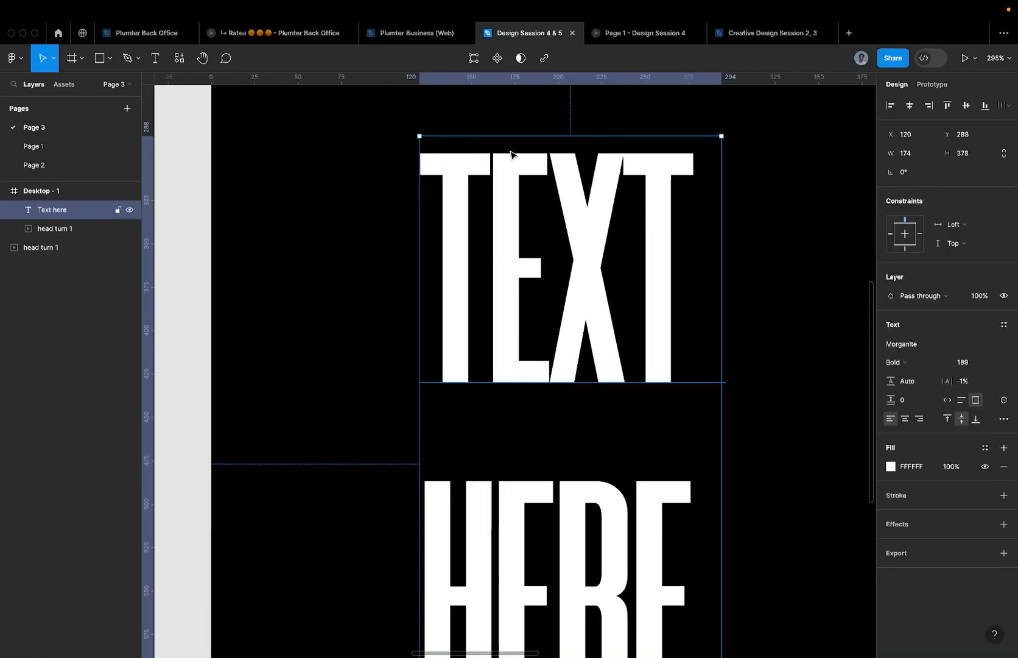
{"action": "scroll", "coordinate": [494, 151], "scroll_direction": "up", "scroll_amount": 3}
{"action": "scroll", "coordinate": [493, 150], "scroll_direction": "up", "scroll_amount": 2}
{"action": "scroll", "coordinate": [503, 163], "scroll_direction": "down", "scroll_amount": 2}
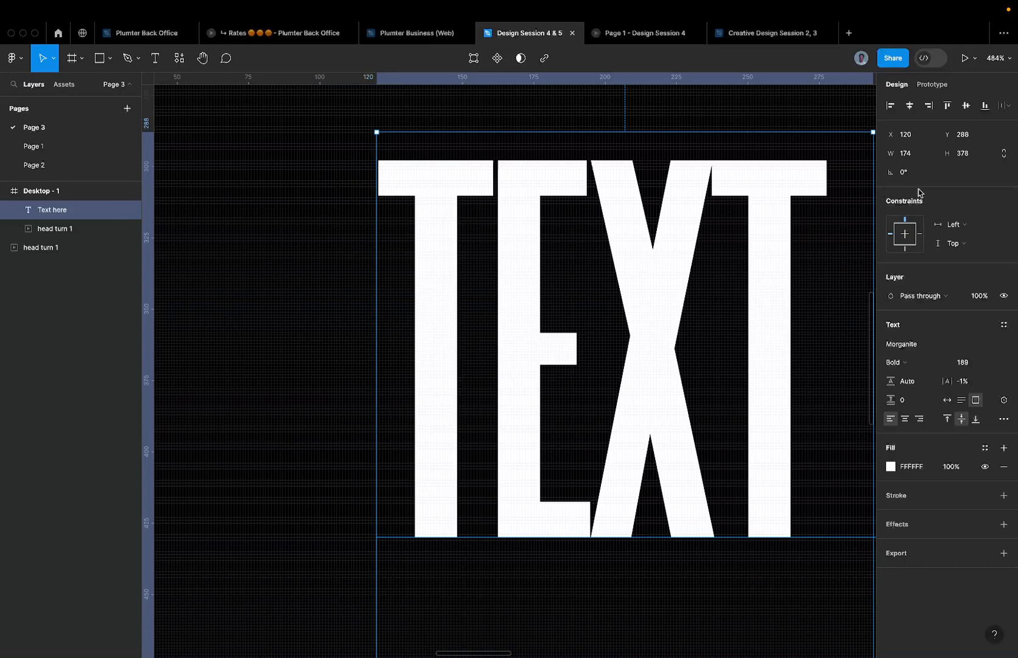
{"action": "left_click", "coordinate": [970, 381]}
{"action": "type", "text": "0"}
{"action": "key", "text": "Return"}
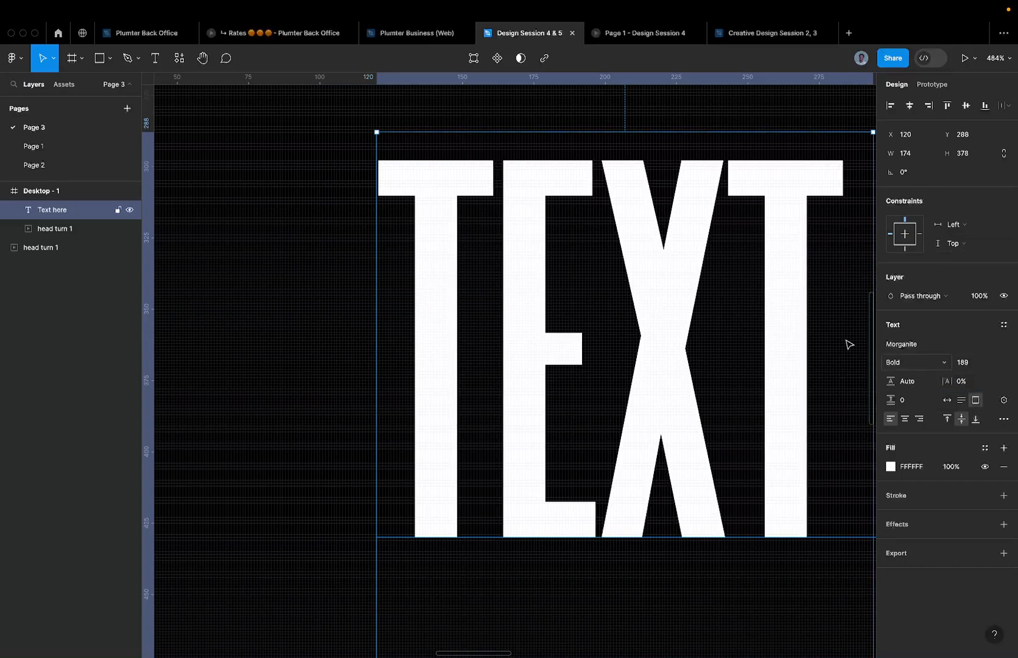
- Deselect the TEXT HERE headline, then reselect it via text editing and Escape
{"action": "scroll", "coordinate": [724, 303], "scroll_direction": "down", "scroll_amount": 5}
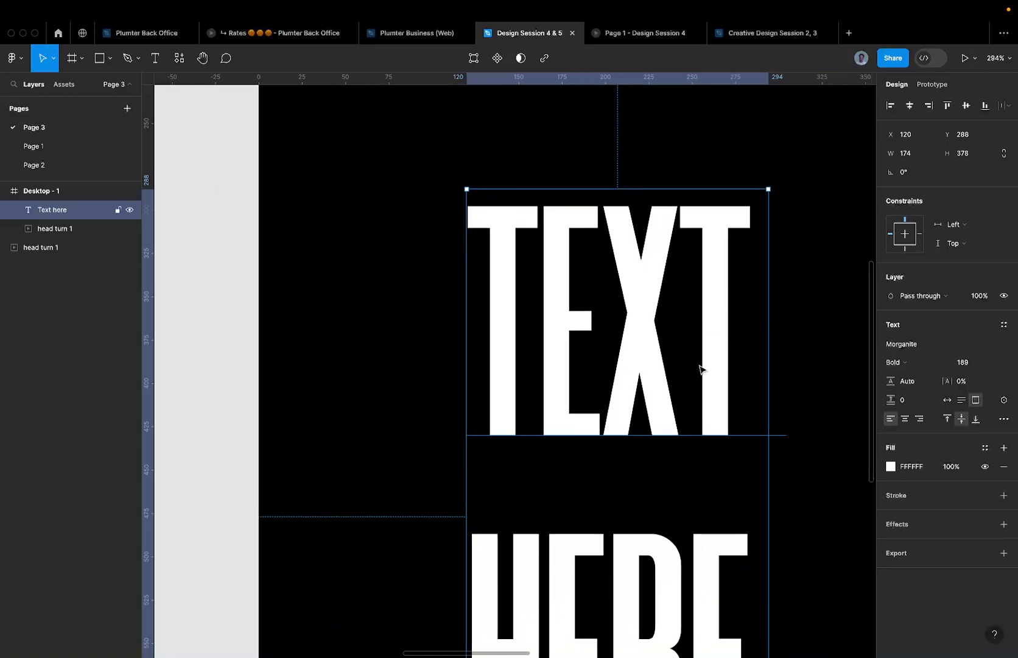
{"action": "scroll", "coordinate": [699, 369], "scroll_direction": "down", "scroll_amount": 4}
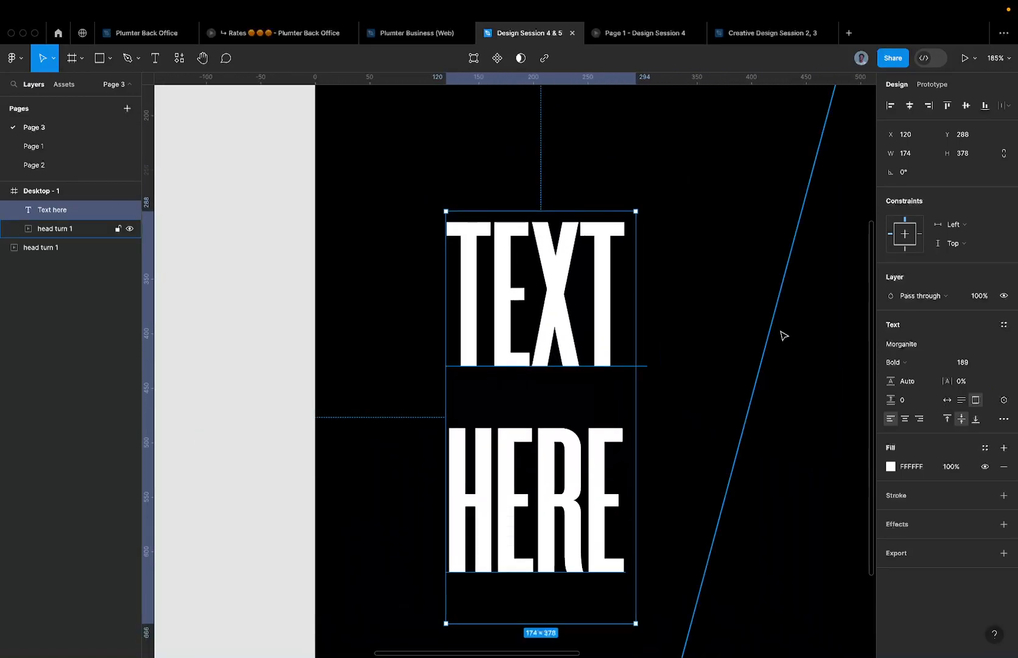
{"action": "left_click", "coordinate": [670, 398]}
{"action": "scroll", "coordinate": [601, 348], "scroll_direction": "down", "scroll_amount": 4}
{"action": "double_click", "coordinate": [602, 348]}
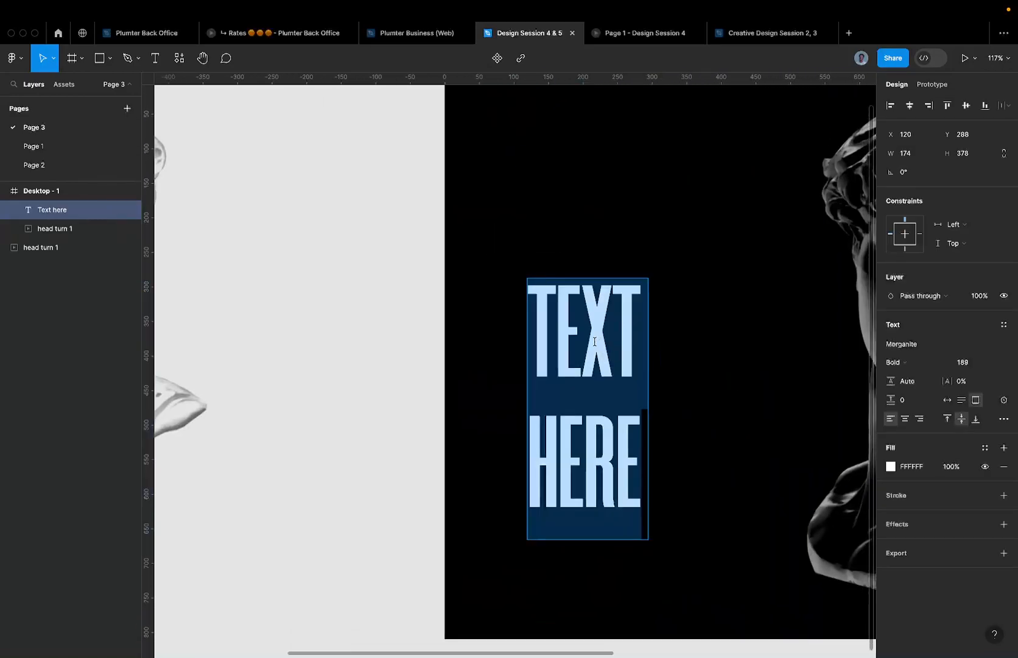
{"action": "key", "text": "Escape"}
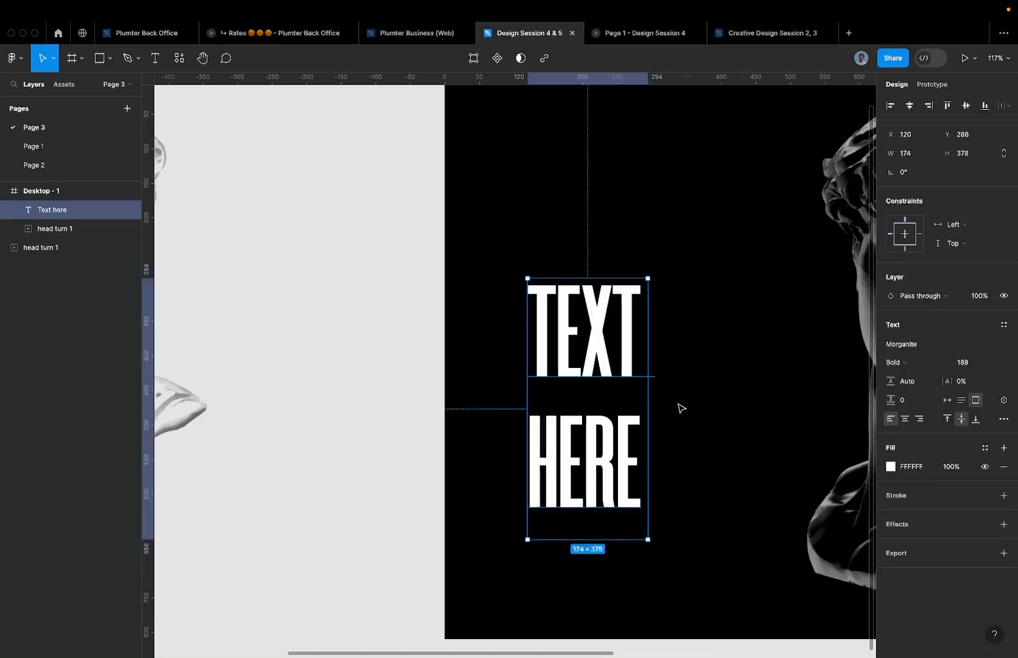
{"action": "scroll", "coordinate": [679, 408], "scroll_direction": "down", "scroll_amount": 4}
- Glance at Page 1, return to Page 3, and start entering a 120 headline line height
{"action": "left_click", "coordinate": [104, 146]}
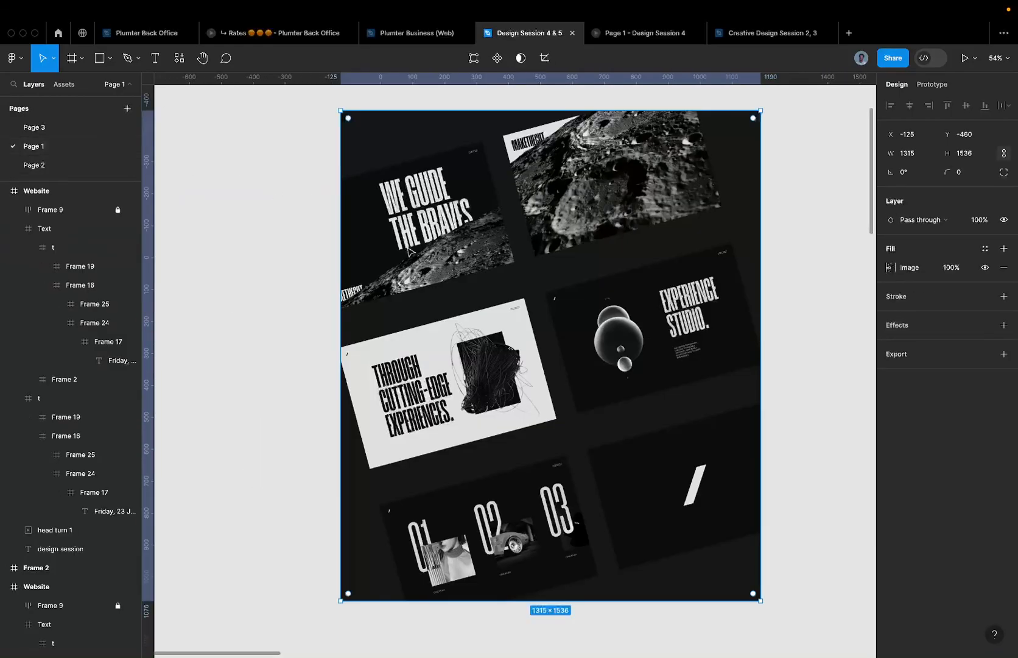
{"action": "scroll", "coordinate": [474, 344], "scroll_direction": "up", "scroll_amount": 5}
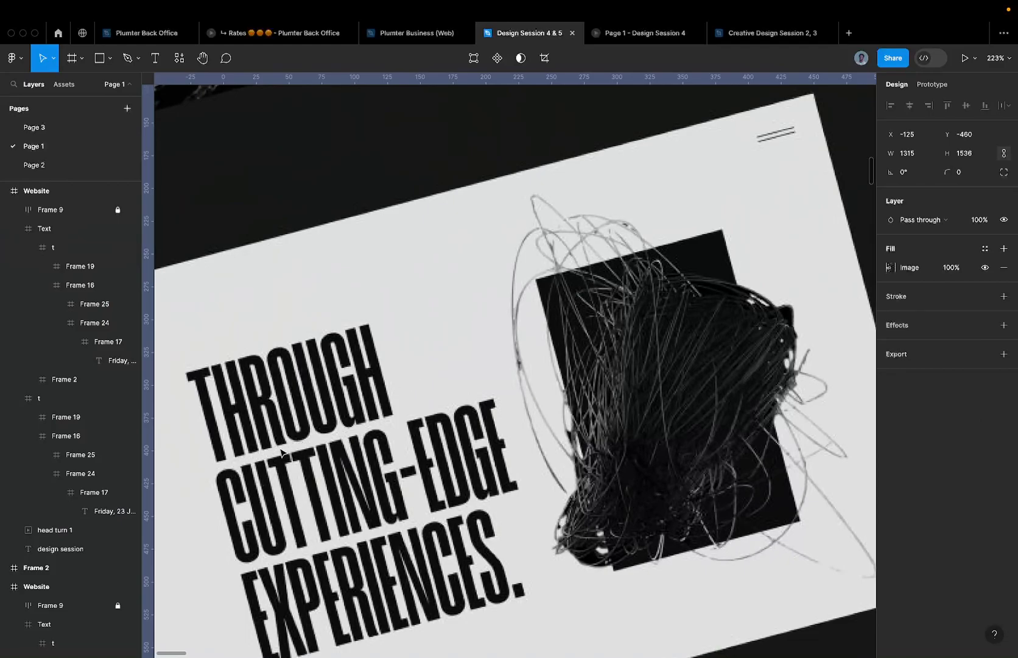
{"action": "left_click", "coordinate": [57, 127]}
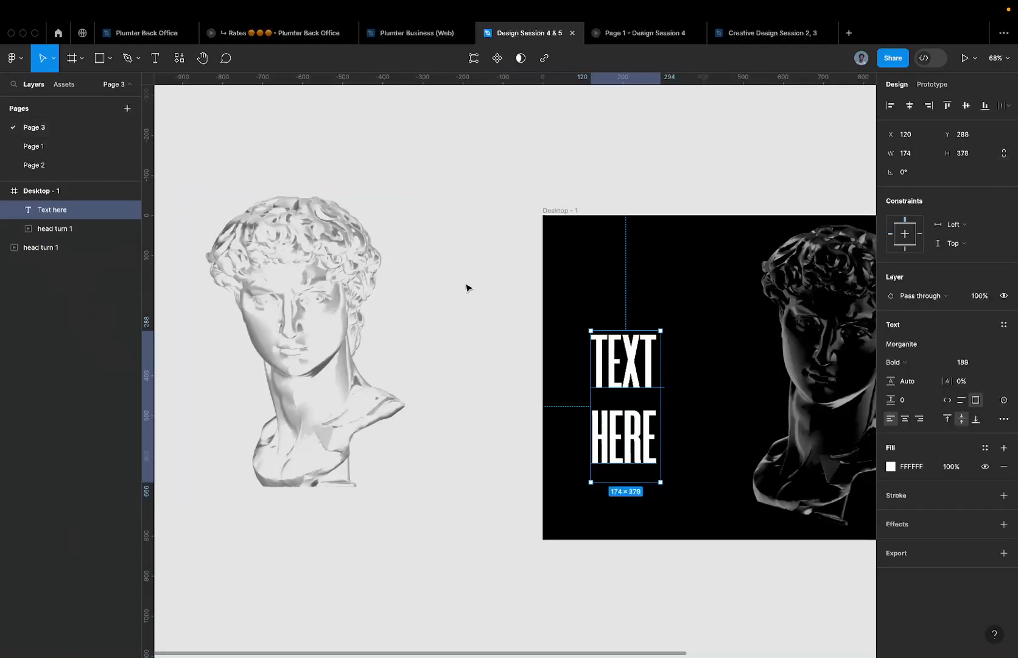
{"action": "scroll", "coordinate": [652, 391], "scroll_direction": "up", "scroll_amount": 5}
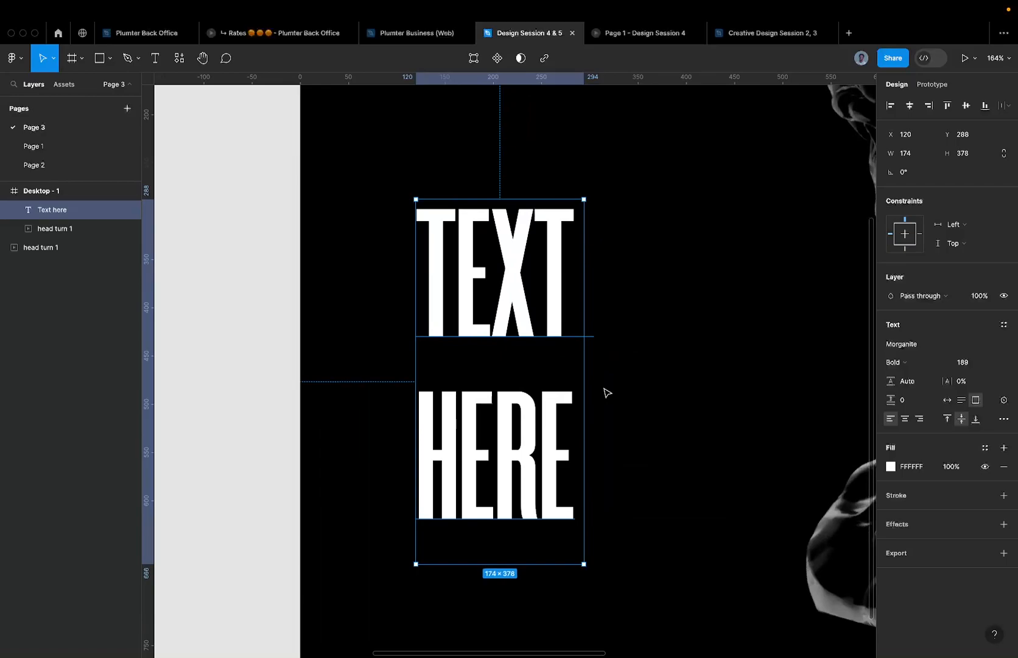
{"action": "left_click", "coordinate": [926, 386]}
{"action": "type", "text": "120"}
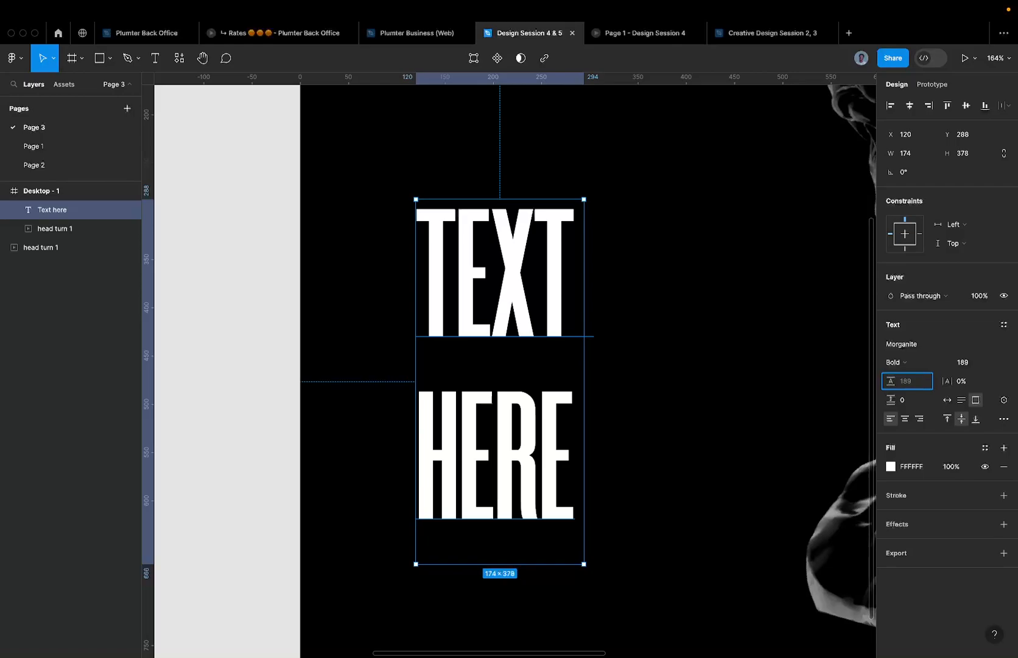
- Reselect the TEXT HERE headline and focus its line-height field
{"action": "scroll", "coordinate": [469, 263], "scroll_direction": "up", "scroll_amount": 3}
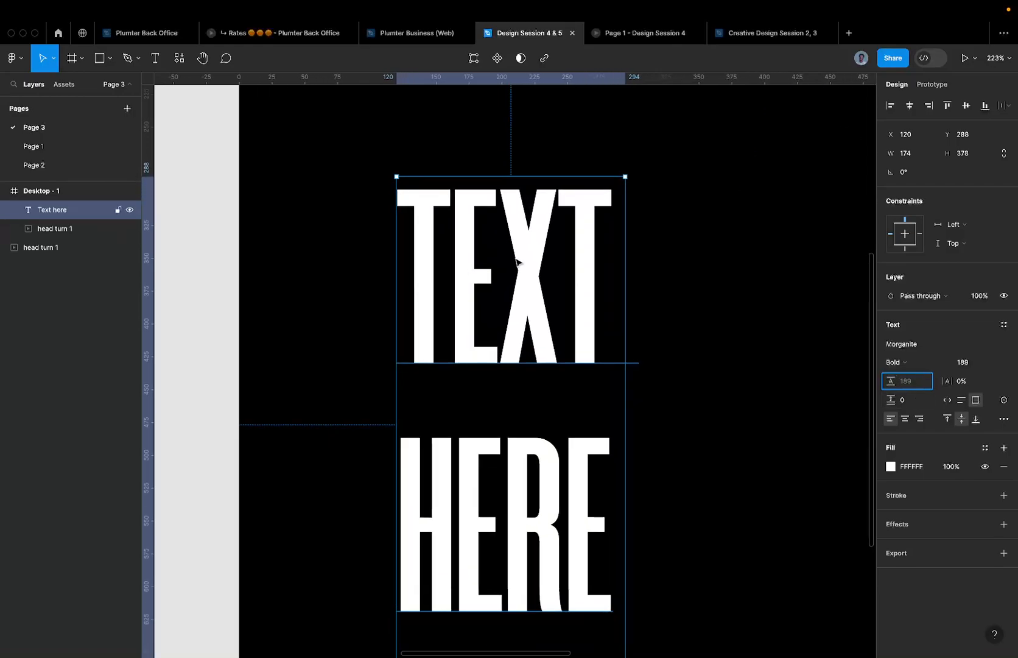
{"action": "left_click", "coordinate": [656, 229]}
{"action": "scroll", "coordinate": [580, 242], "scroll_direction": "up", "scroll_amount": 5}
{"action": "scroll", "coordinate": [460, 252], "scroll_direction": "down", "scroll_amount": 6}
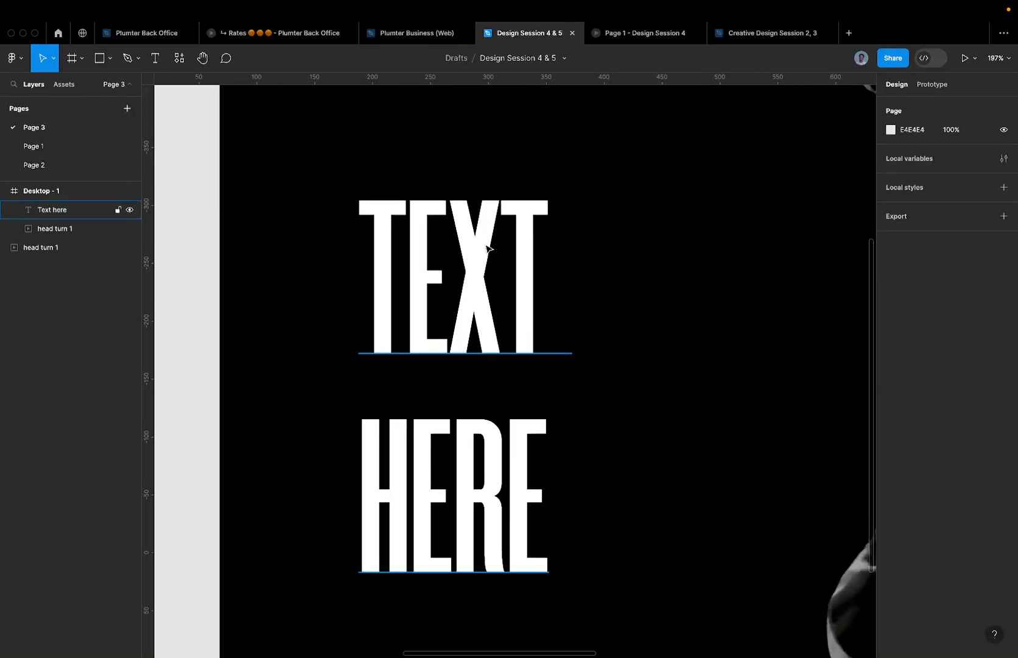
{"action": "left_click", "coordinate": [487, 250]}
{"action": "scroll", "coordinate": [453, 286], "scroll_direction": "up", "scroll_amount": 3}
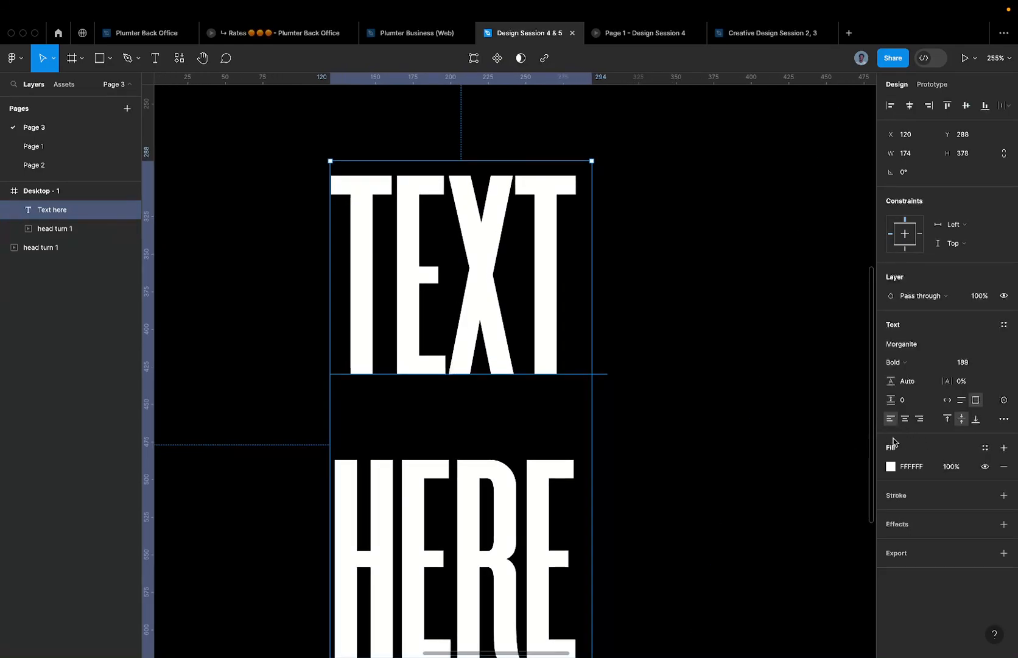
{"action": "left_click", "coordinate": [913, 389]}
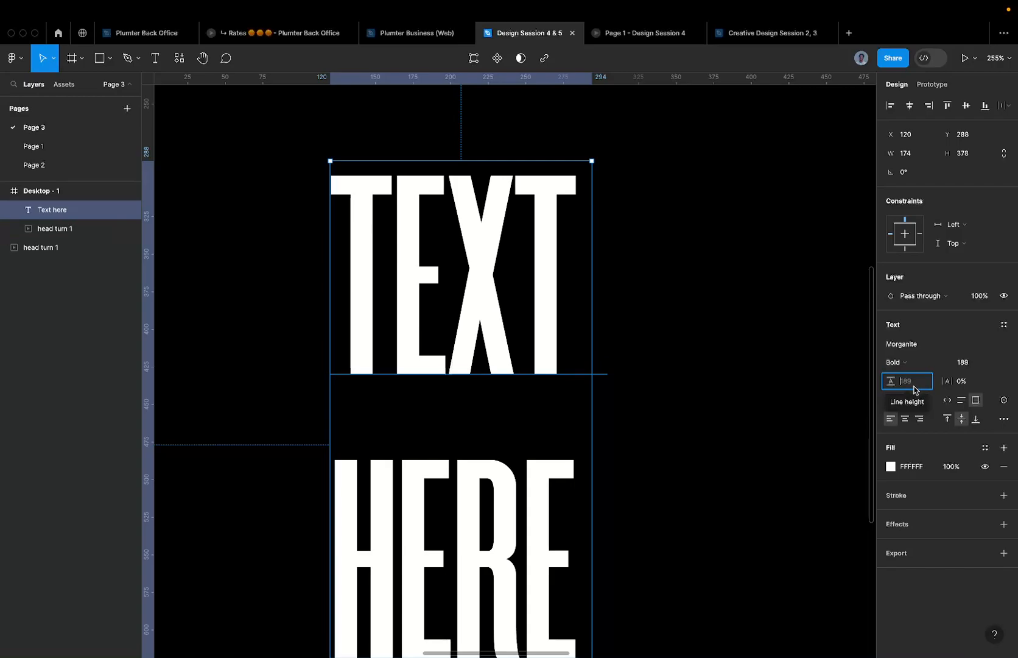
{"action": "right_click", "coordinate": [914, 390]}
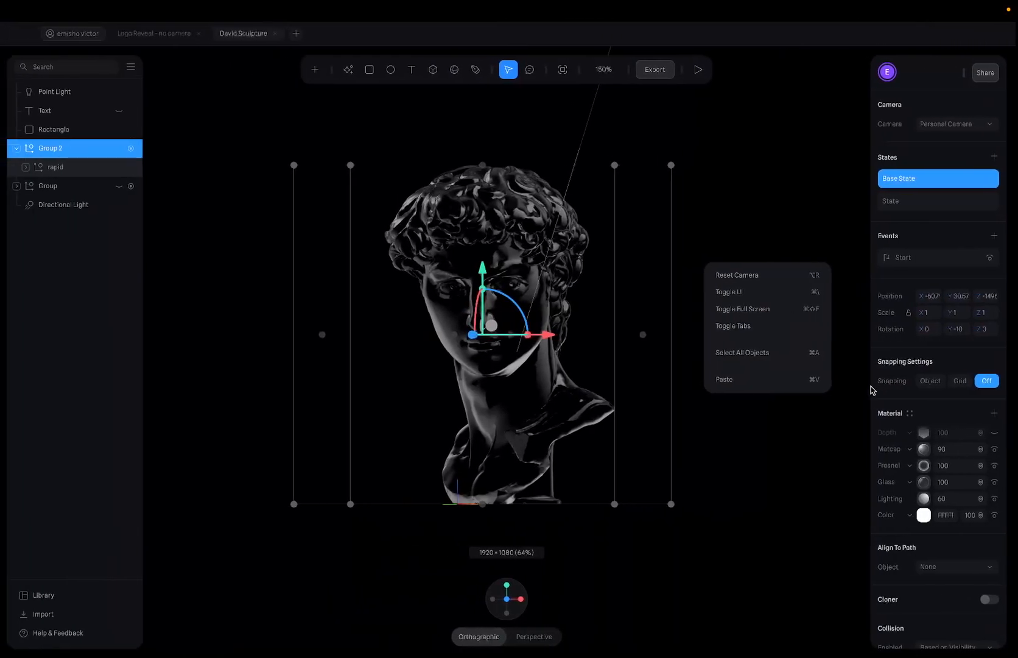
- Reply 'Morganite' in the Google Meet chat, then return to Figma
{"action": "key", "text": "ctrl+Left"}
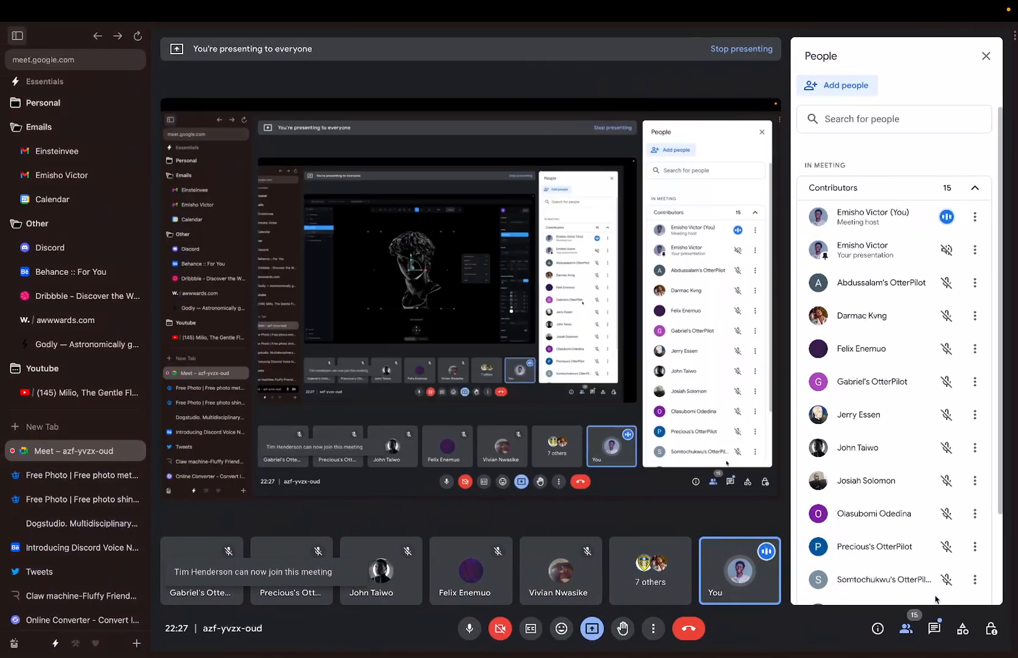
{"action": "left_click", "coordinate": [934, 627]}
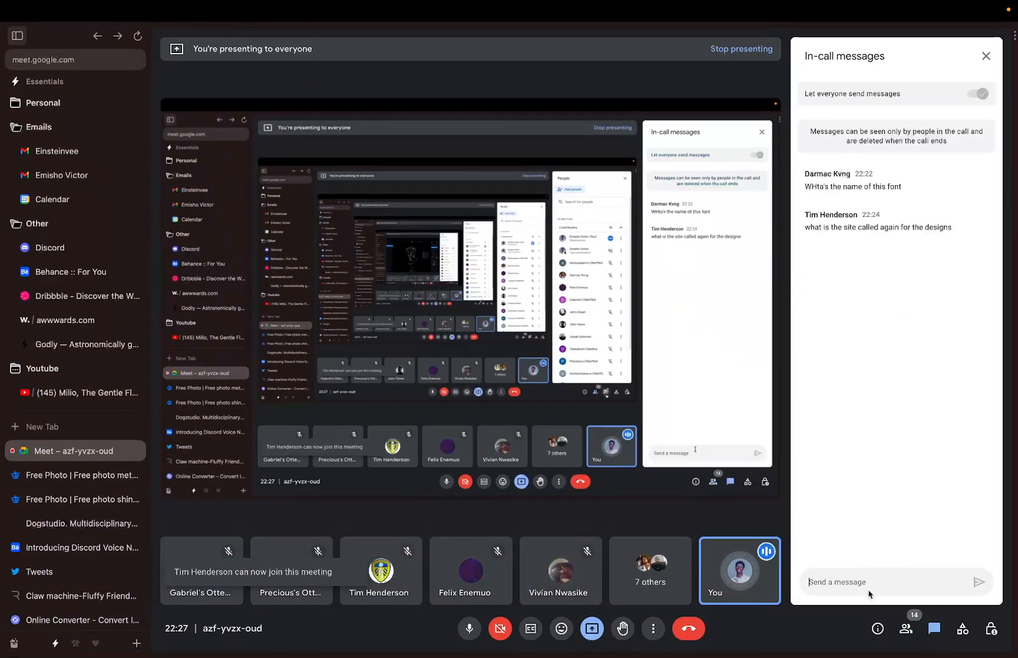
{"action": "left_click", "coordinate": [871, 594]}
{"action": "type", "text": "Mor"}
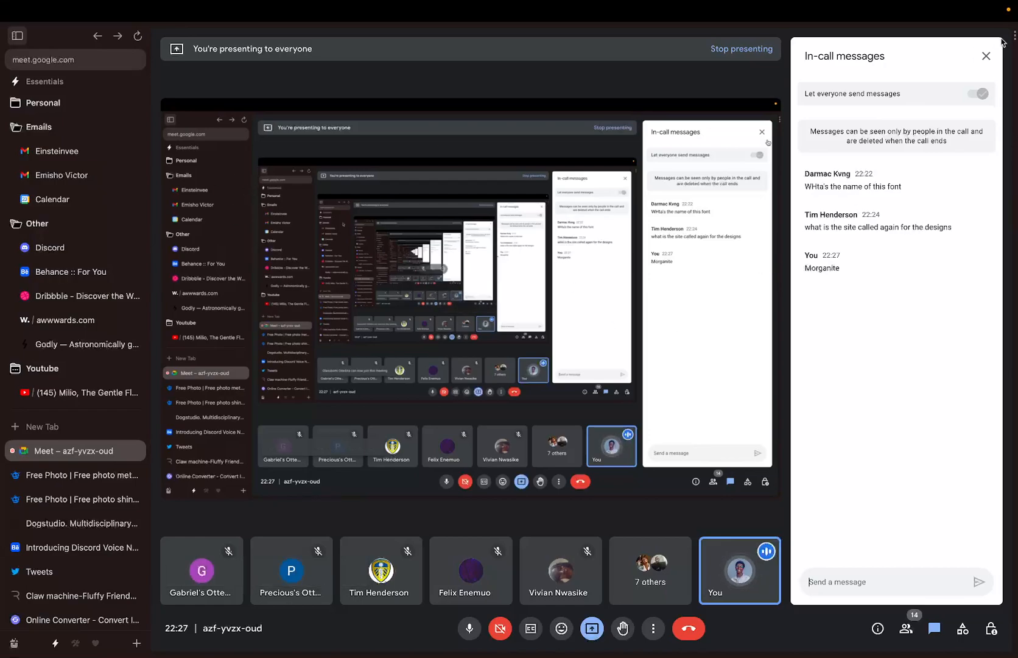
{"action": "key", "text": "ctrl+Right"}
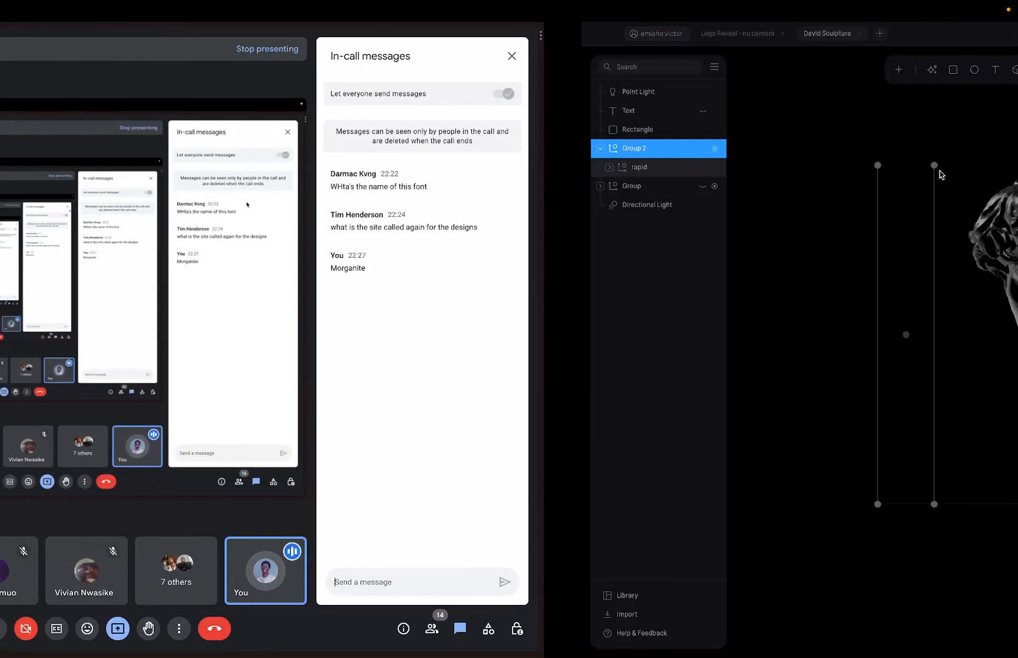
{"action": "key", "text": "ctrl+Right"}
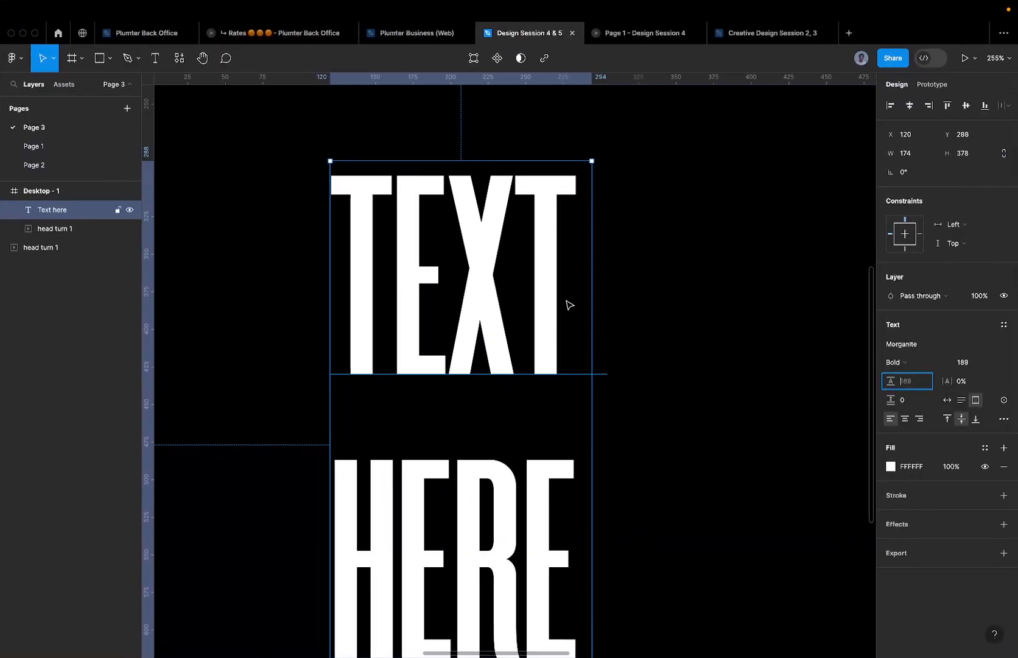
- Enter 80% as the headline's line height and deselect it
{"action": "scroll", "coordinate": [528, 393], "scroll_direction": "down", "scroll_amount": 2}
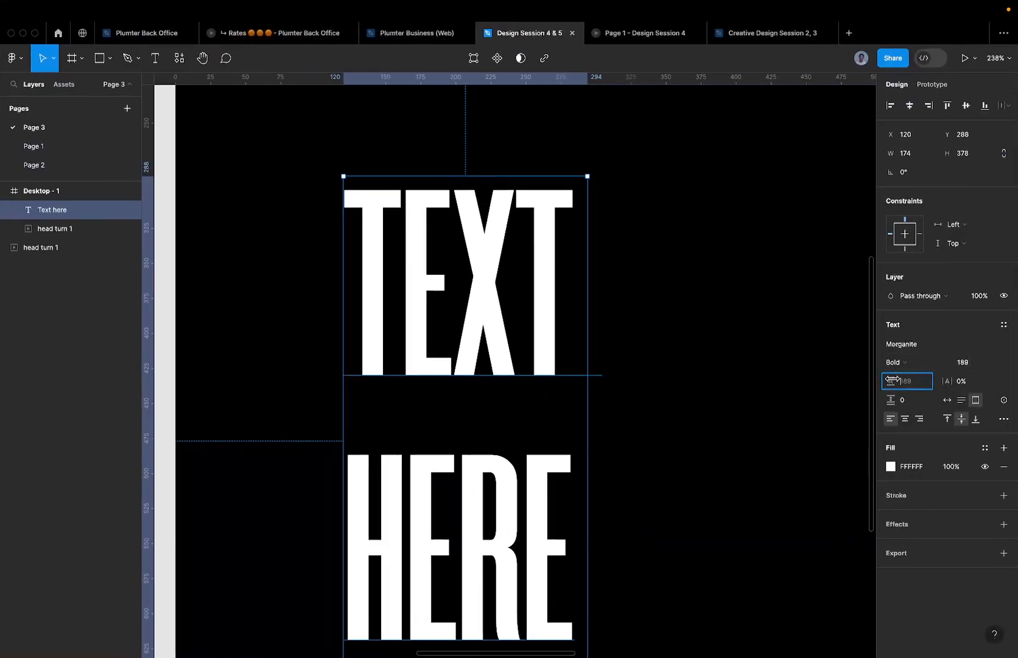
{"action": "type", "text": "80%"}
{"action": "scroll", "coordinate": [784, 380], "scroll_direction": "down", "scroll_amount": 5}
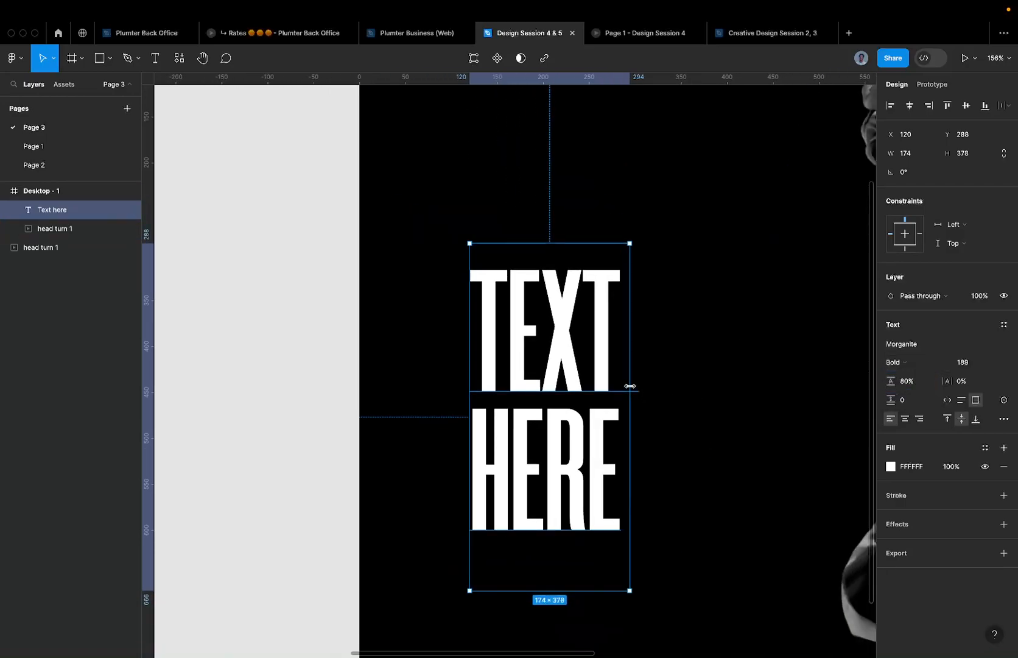
{"action": "scroll", "coordinate": [639, 384], "scroll_direction": "down", "scroll_amount": 4}
{"action": "left_click", "coordinate": [659, 378]}
{"action": "scroll", "coordinate": [657, 378], "scroll_direction": "up", "scroll_amount": 2}
{"action": "scroll", "coordinate": [618, 377], "scroll_direction": "down", "scroll_amount": 4}
- Check Page 1, return to Page 3 and select the Desktop - 1 frame
{"action": "left_click", "coordinate": [52, 148]}
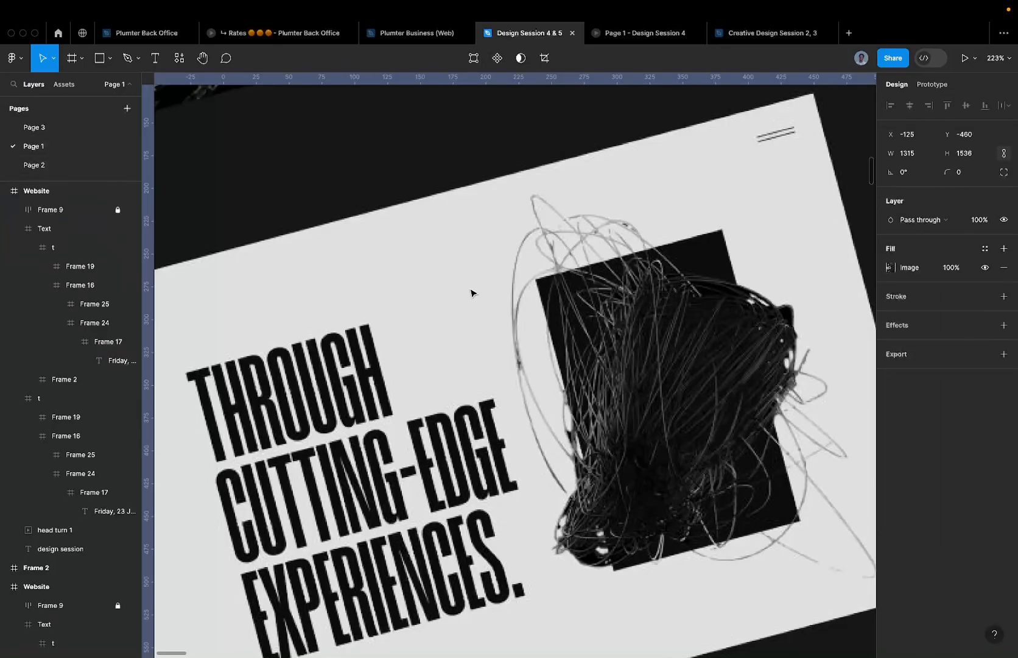
{"action": "left_click_drag", "start_coordinate": [348, 427], "coordinate": [436, 382]}
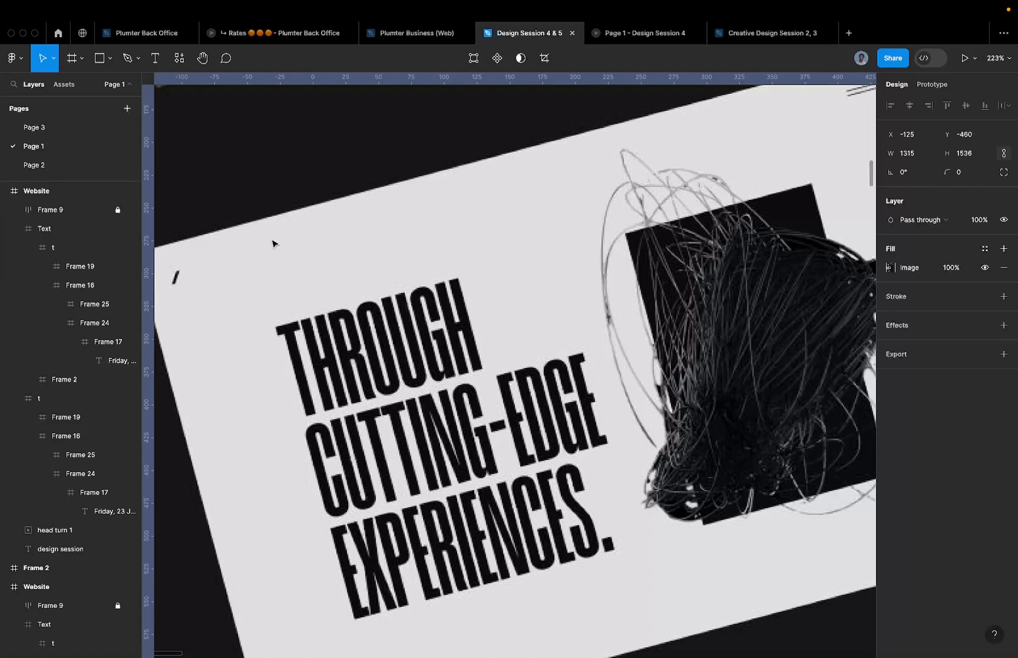
{"action": "left_click", "coordinate": [86, 126]}
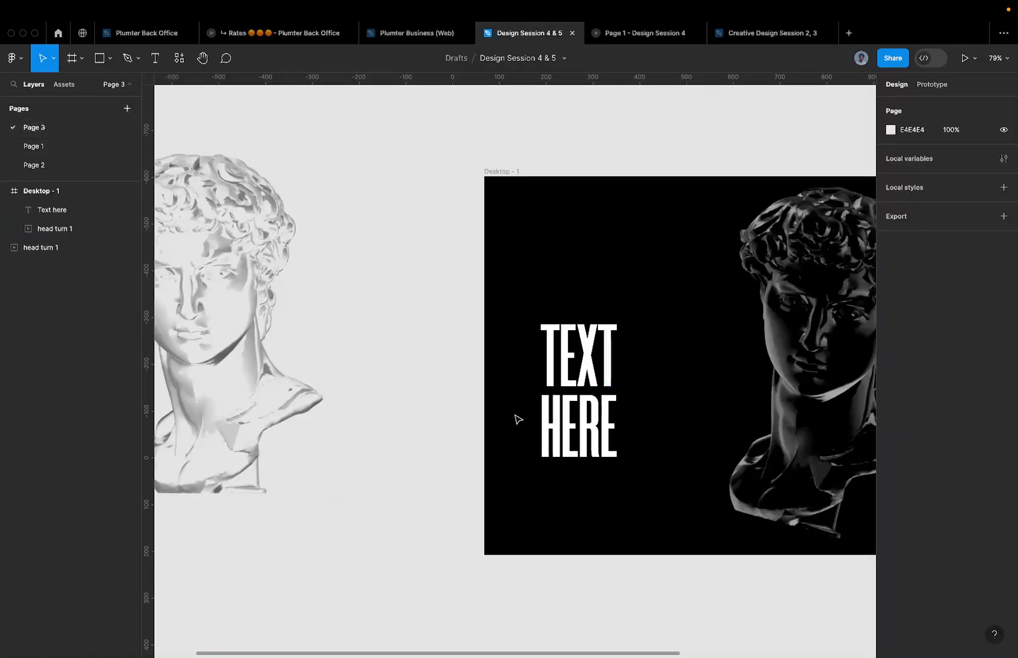
{"action": "scroll", "coordinate": [518, 419], "scroll_direction": "up", "scroll_amount": 3}
{"action": "left_click", "coordinate": [579, 367]}
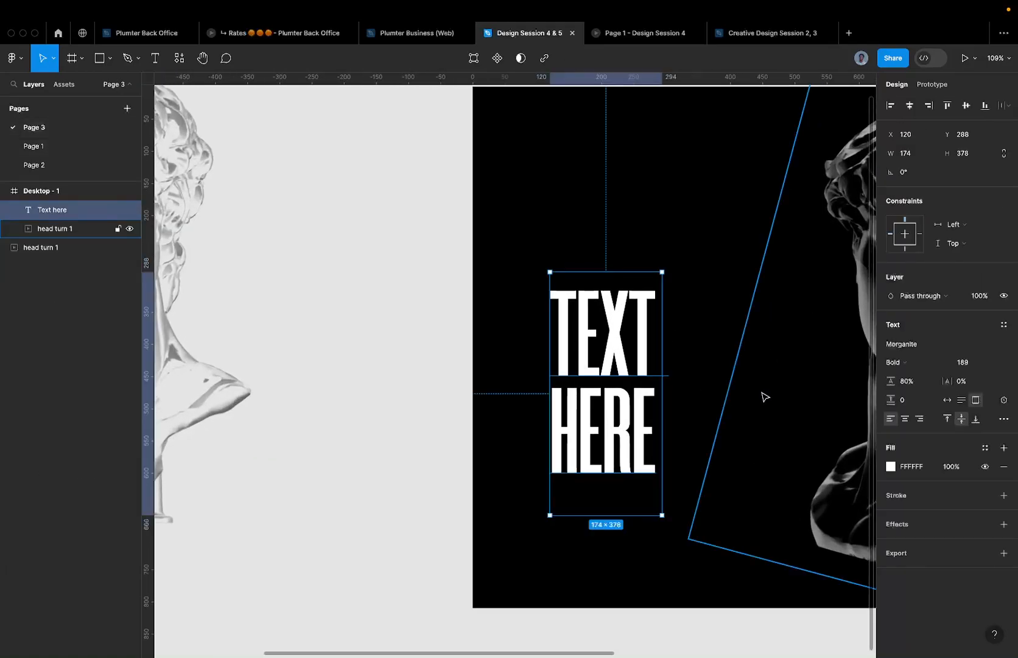
{"action": "scroll", "coordinate": [743, 386], "scroll_direction": "up", "scroll_amount": 2}
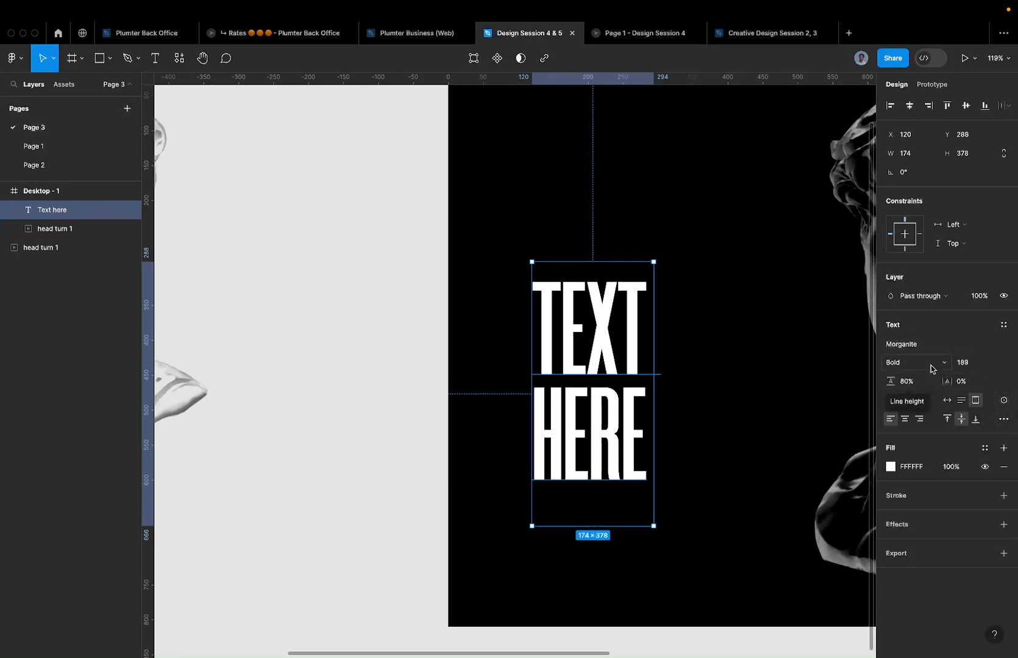
{"action": "scroll", "coordinate": [166, 345], "scroll_direction": "down", "scroll_amount": 10}
{"action": "scroll", "coordinate": [267, 331], "scroll_direction": "left", "scroll_amount": 4}
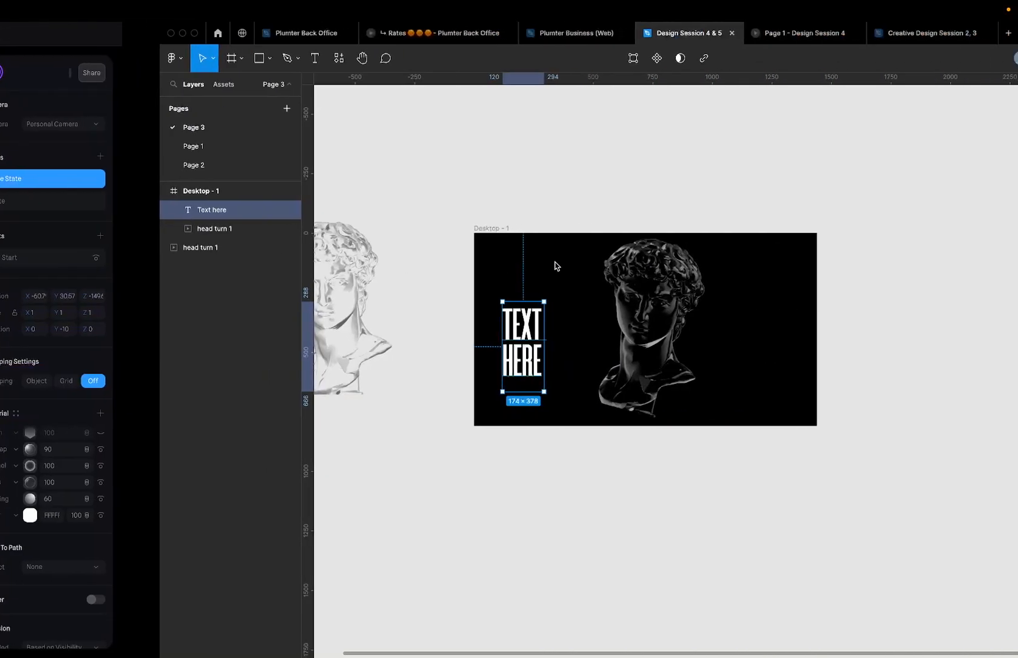
{"action": "left_click", "coordinate": [519, 229]}
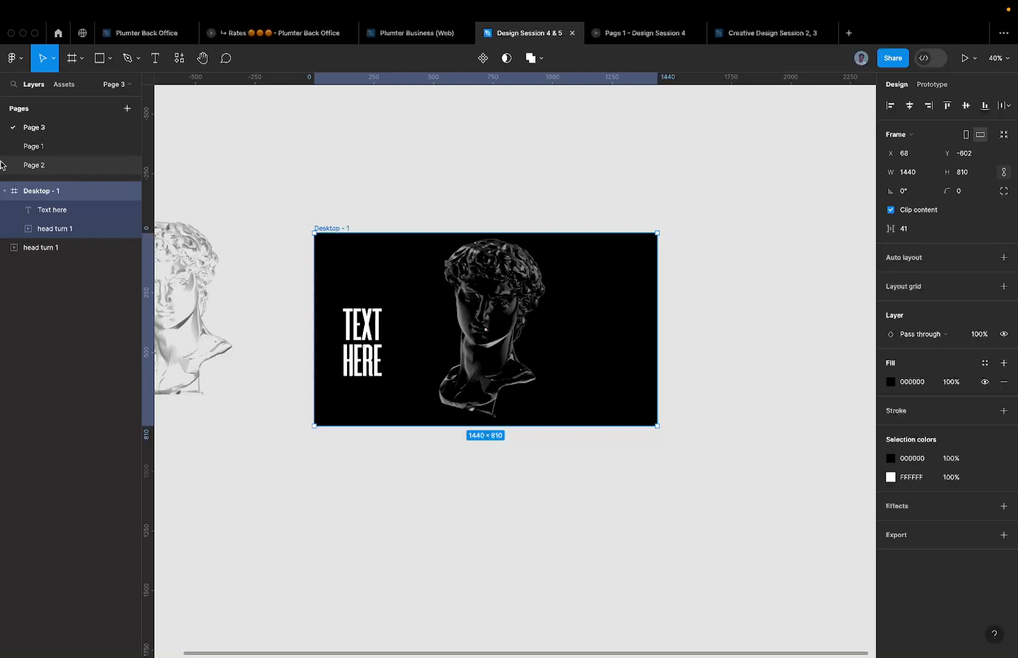
{"action": "key", "text": "ctrl+Left"}
{"action": "key", "text": "ctrl+Left"}
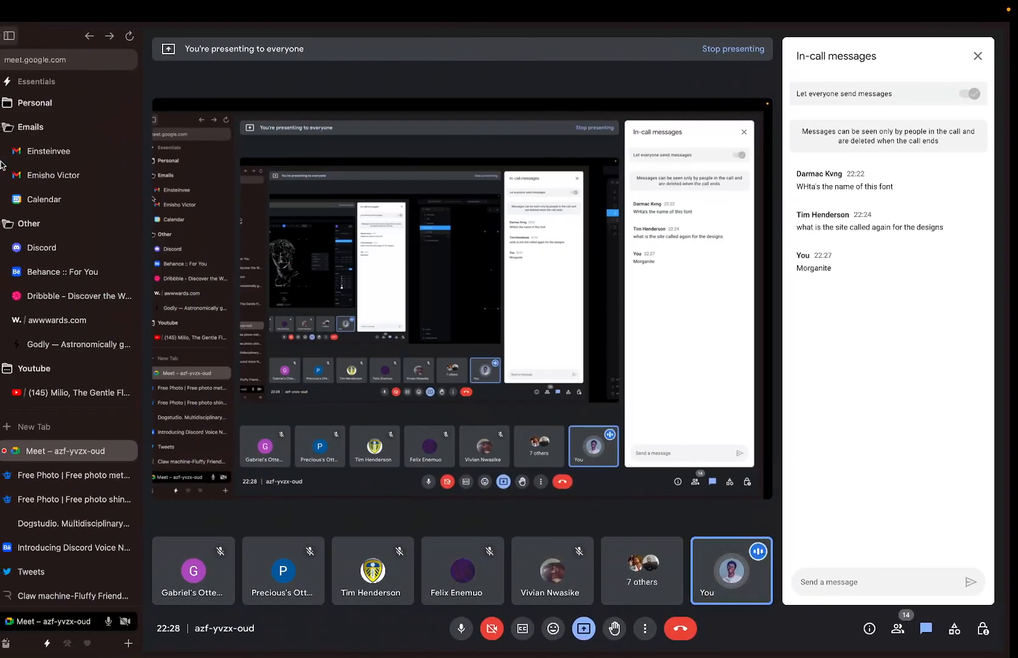
- Browse the Awwwards '3d website' inspiration results, briefly trying the search bar
{"action": "left_click", "coordinate": [85, 319]}
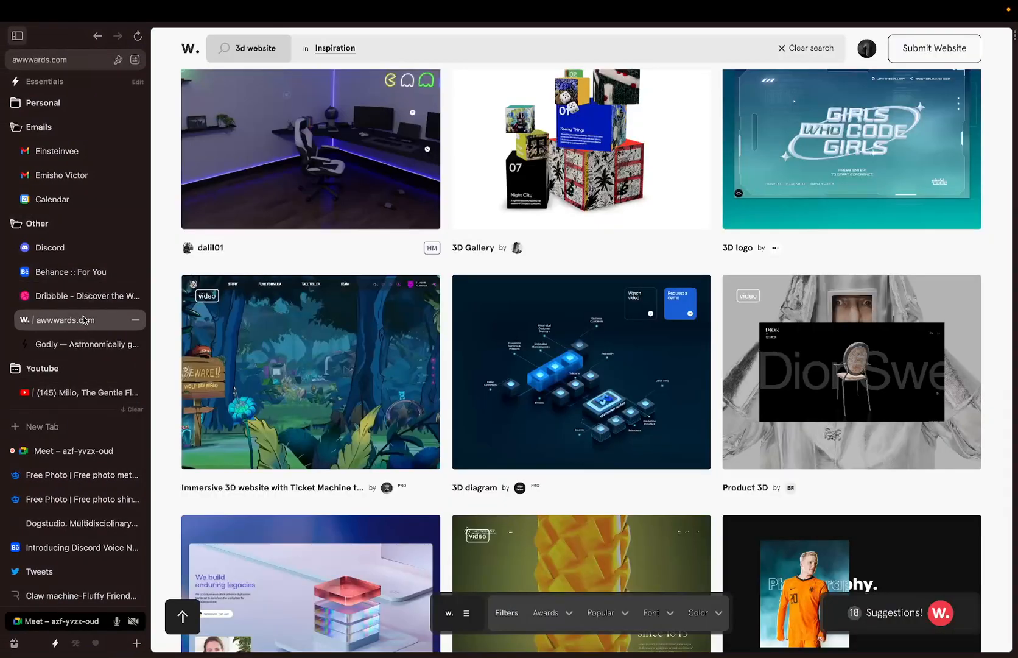
{"action": "scroll", "coordinate": [323, 176], "scroll_direction": "up", "scroll_amount": 5}
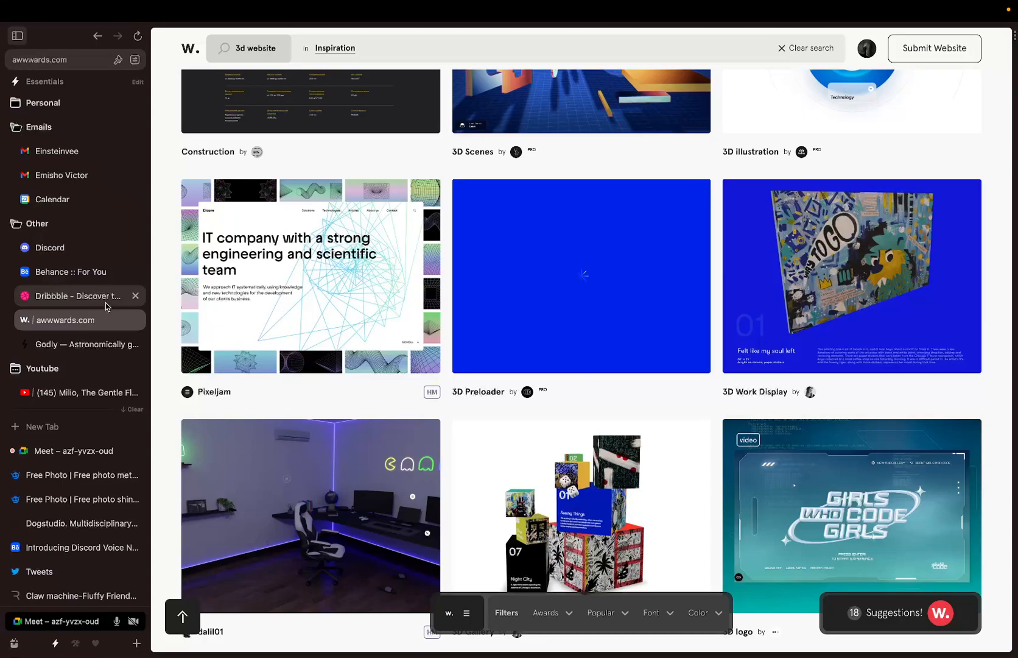
{"action": "scroll", "coordinate": [365, 182], "scroll_direction": "up", "scroll_amount": 10}
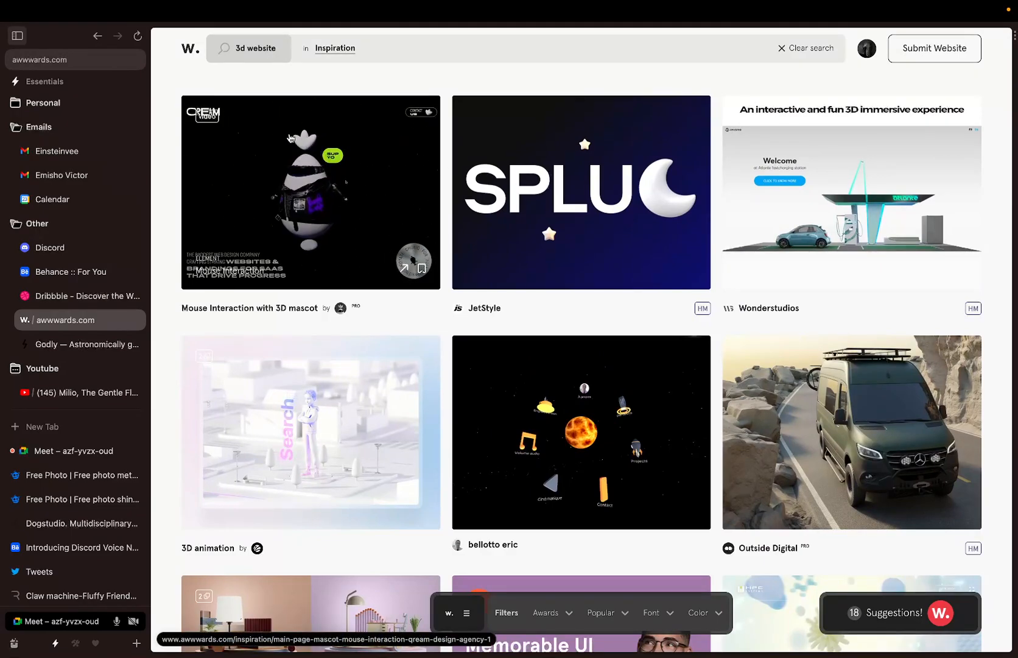
{"action": "left_click", "coordinate": [257, 49]}
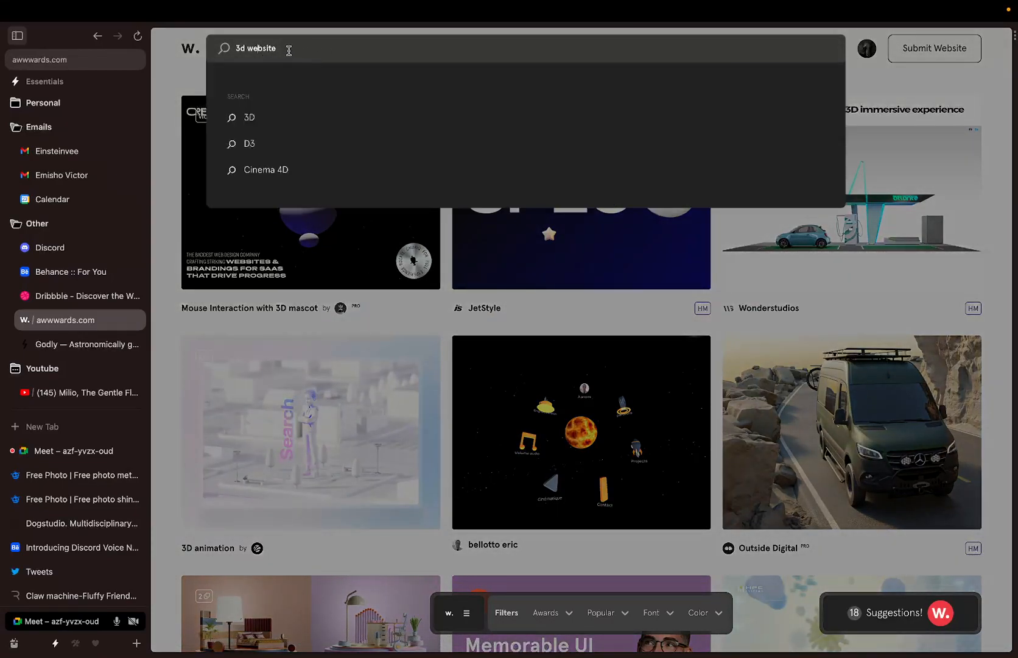
{"action": "left_click", "coordinate": [173, 83]}
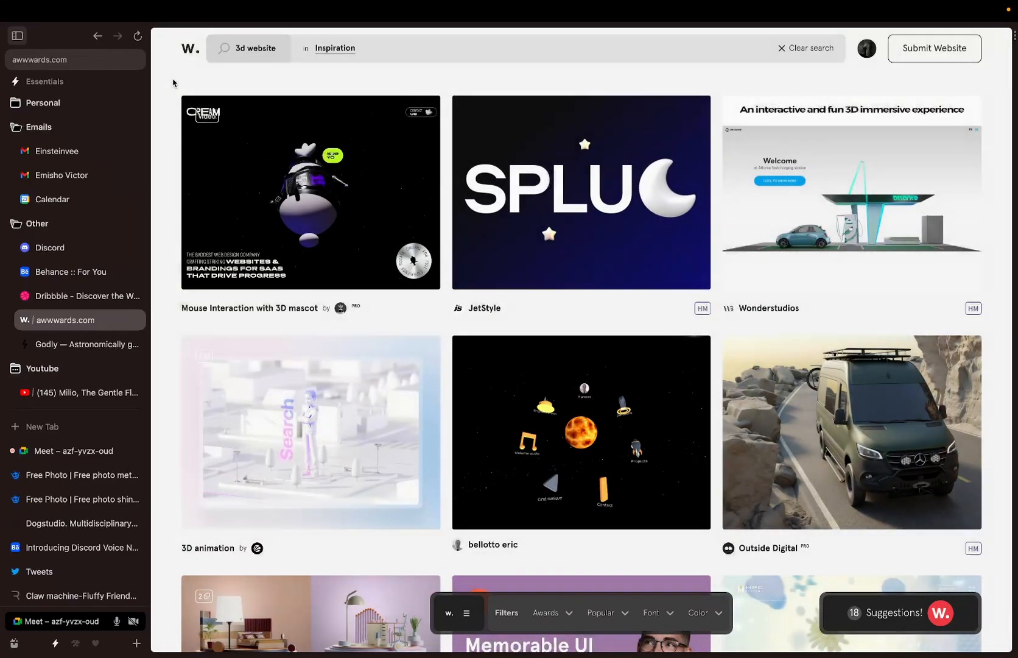
{"action": "scroll", "coordinate": [175, 85], "scroll_direction": "down", "scroll_amount": 5}
{"action": "scroll", "coordinate": [175, 85], "scroll_direction": "down", "scroll_amount": 6}
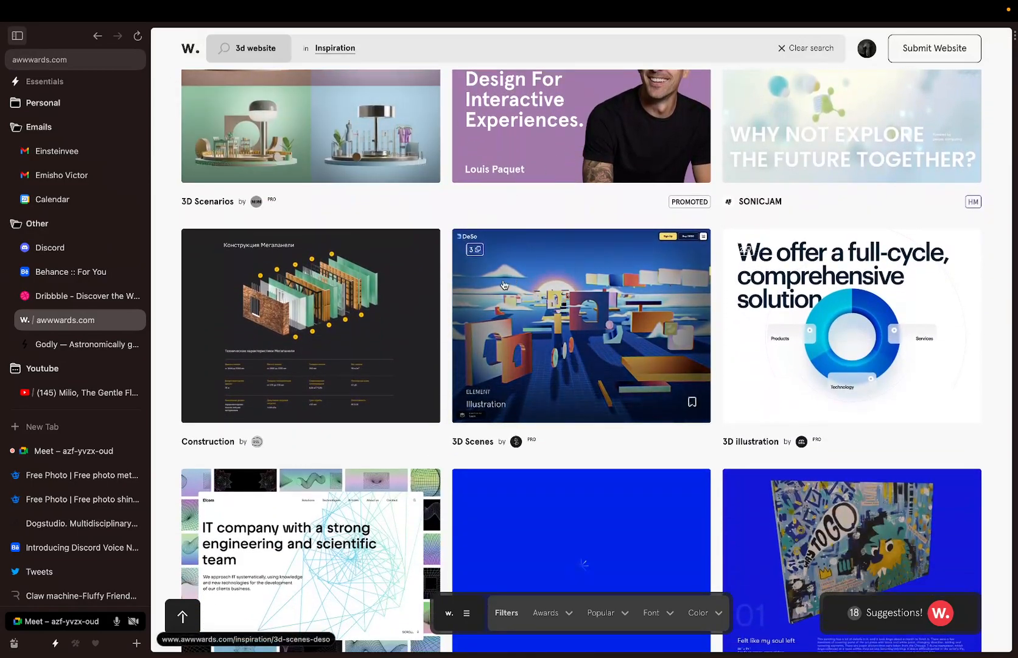
{"action": "scroll", "coordinate": [503, 285], "scroll_direction": "down", "scroll_amount": 8}
{"action": "key", "text": "ctrl+Right"}
{"action": "key", "text": "ctrl+Right"}
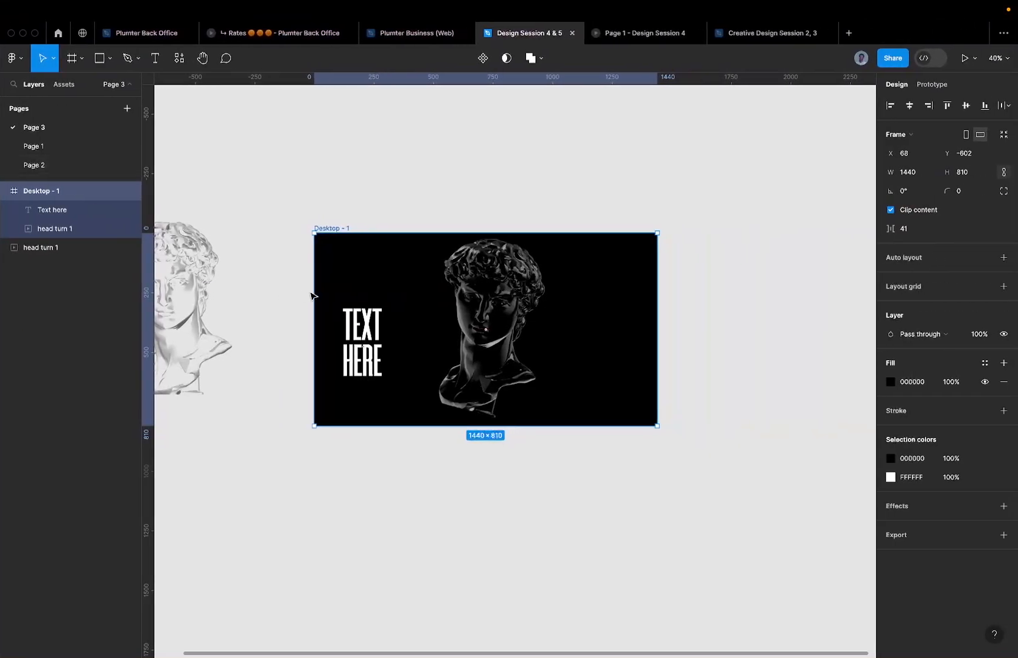
- Look over the Page 1 website mockups, then go back to Page 3
{"action": "left_click", "coordinate": [83, 151]}
{"action": "scroll", "coordinate": [422, 313], "scroll_direction": "down", "scroll_amount": 5}
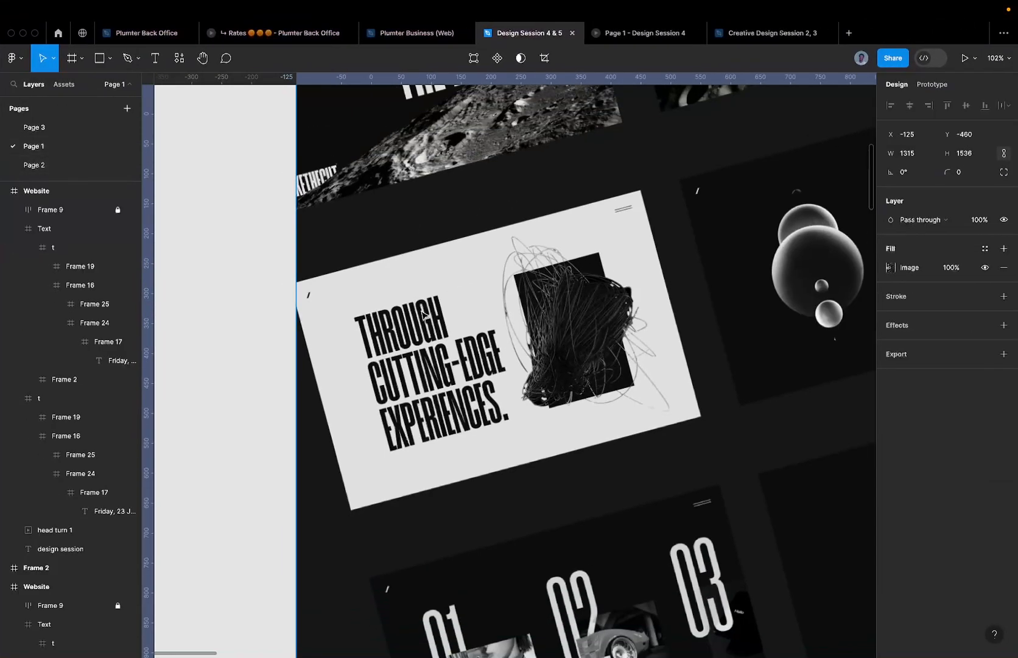
{"action": "scroll", "coordinate": [467, 311], "scroll_direction": "right", "scroll_amount": 10}
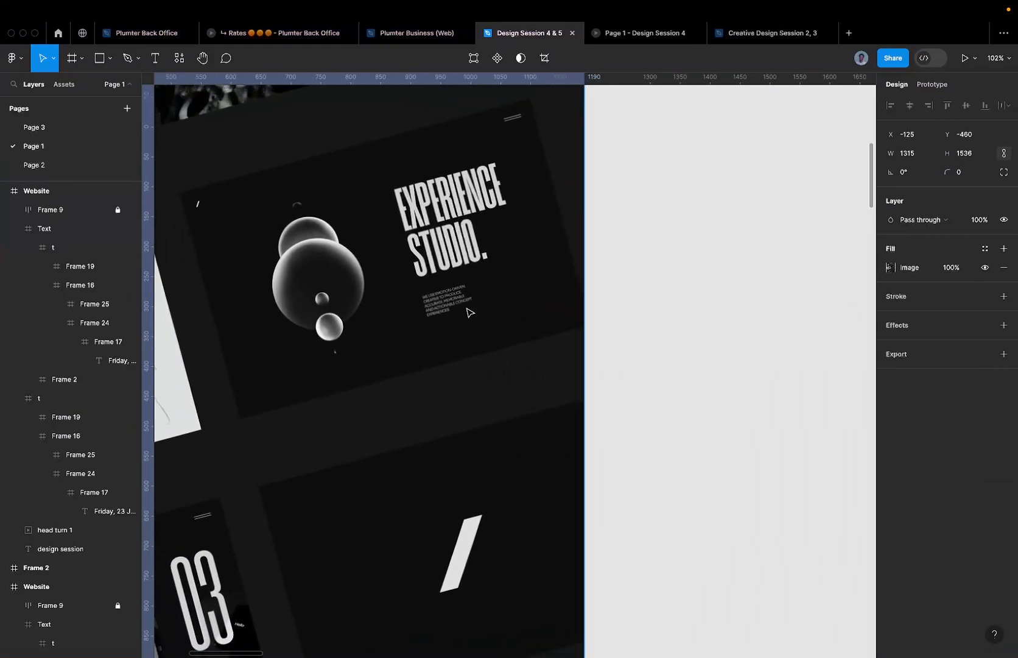
{"action": "scroll", "coordinate": [536, 292], "scroll_direction": "left", "scroll_amount": 5}
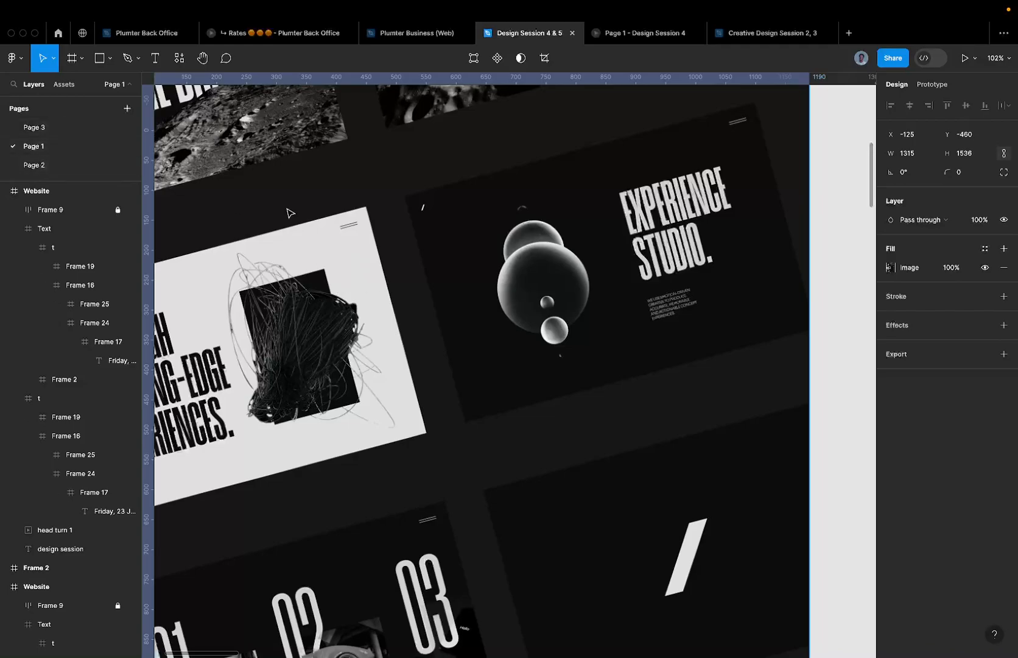
{"action": "left_click", "coordinate": [63, 127]}
{"action": "key", "text": "ctrl+Left"}
{"action": "key", "text": "ctrl+Left"}
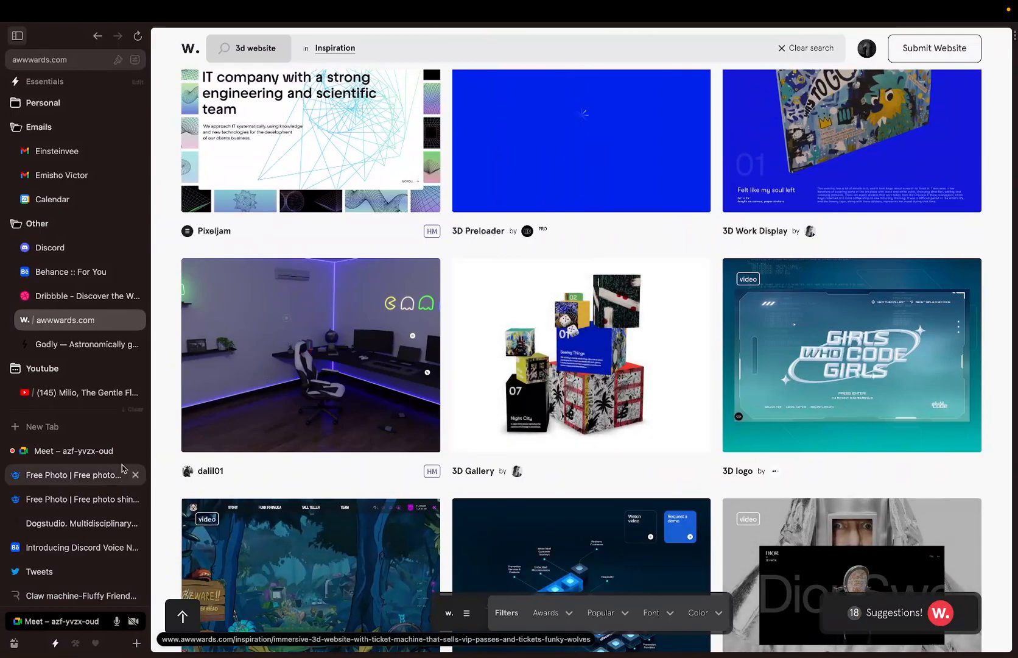
- Send a person's name as a follow-up reply in the Meet chat, then return to Figma
{"action": "left_click", "coordinate": [87, 451]}
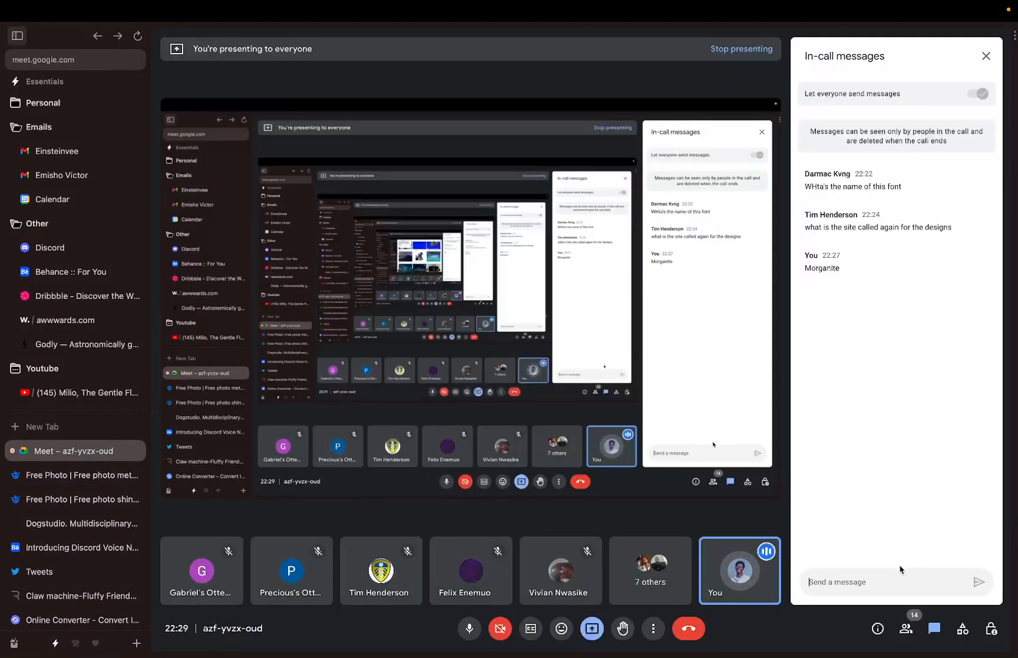
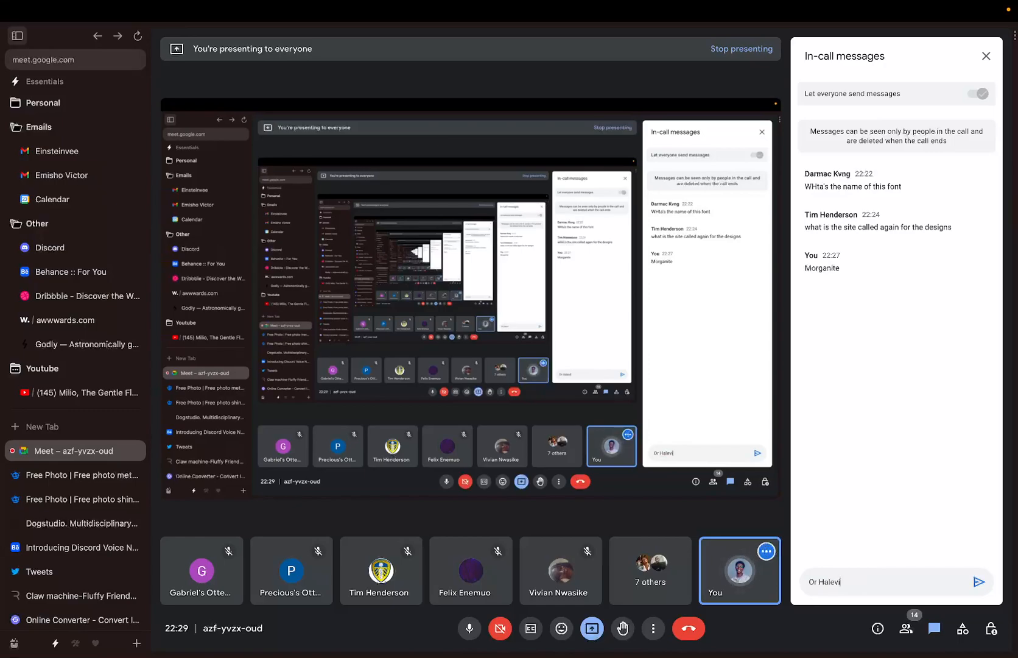
{"action": "key", "text": "Return"}
{"action": "key", "text": "ctrl+Right"}
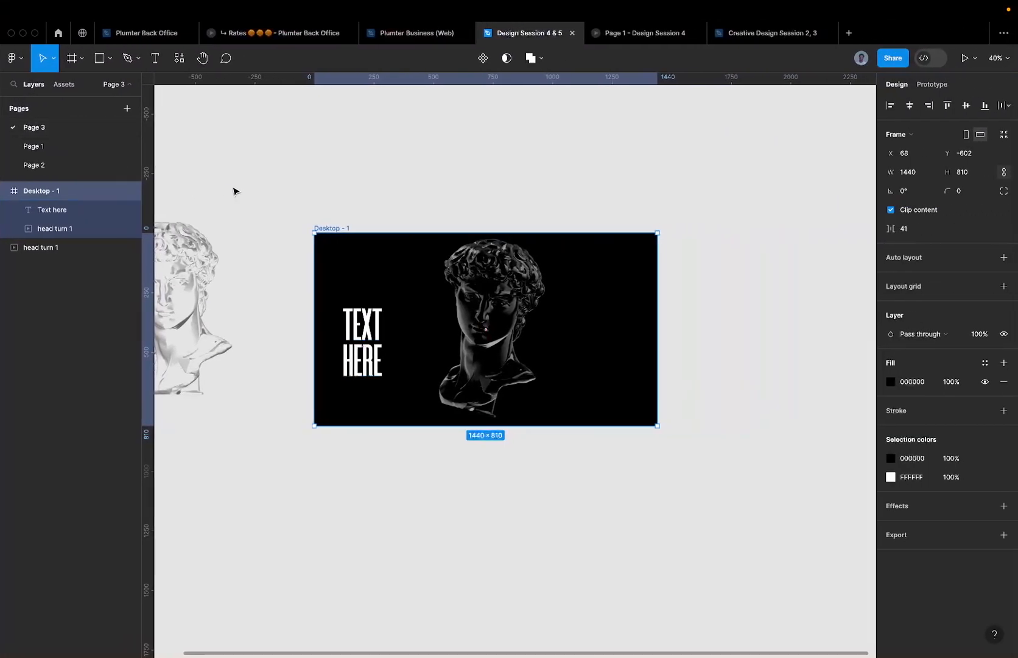
- Move the TEXT HERE headline higher in the Desktop - 1 frame
{"action": "left_click", "coordinate": [335, 315]}
{"action": "scroll", "coordinate": [336, 315], "scroll_direction": "up", "scroll_amount": 3}
{"action": "left_click", "coordinate": [395, 322]}
{"action": "scroll", "coordinate": [380, 311], "scroll_direction": "up", "scroll_amount": 4}
{"action": "left_click_drag", "start_coordinate": [376, 321], "coordinate": [376, 270]}
{"action": "scroll", "coordinate": [377, 272], "scroll_direction": "up", "scroll_amount": 2}
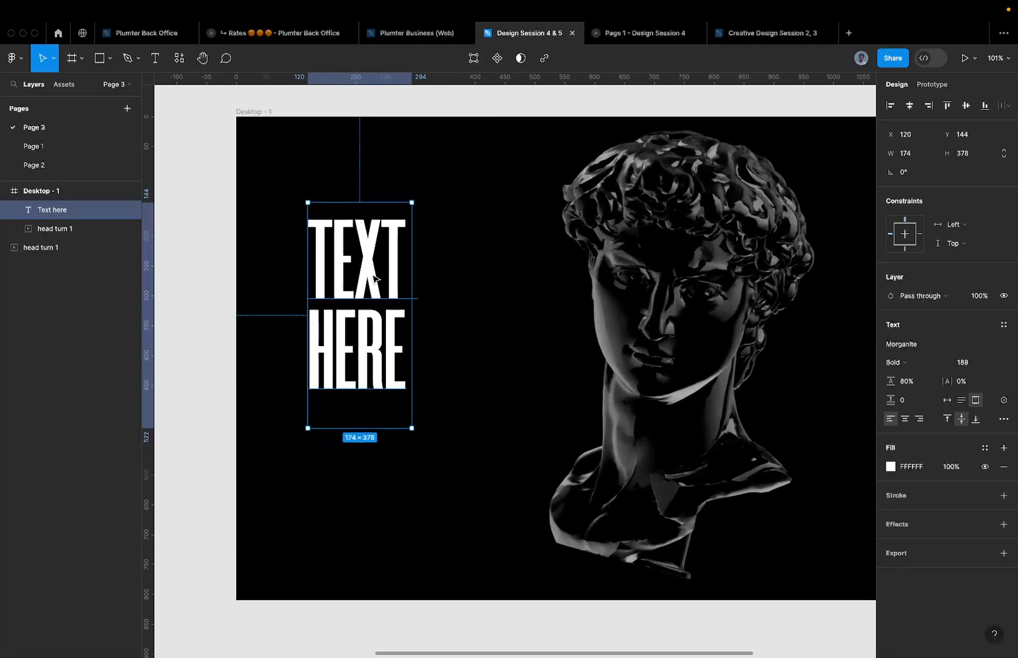
{"action": "scroll", "coordinate": [373, 274], "scroll_direction": "down", "scroll_amount": 3}
- Change the headline to 'DESIGN' and set its text box to Auto width
{"action": "double_click", "coordinate": [373, 277]}
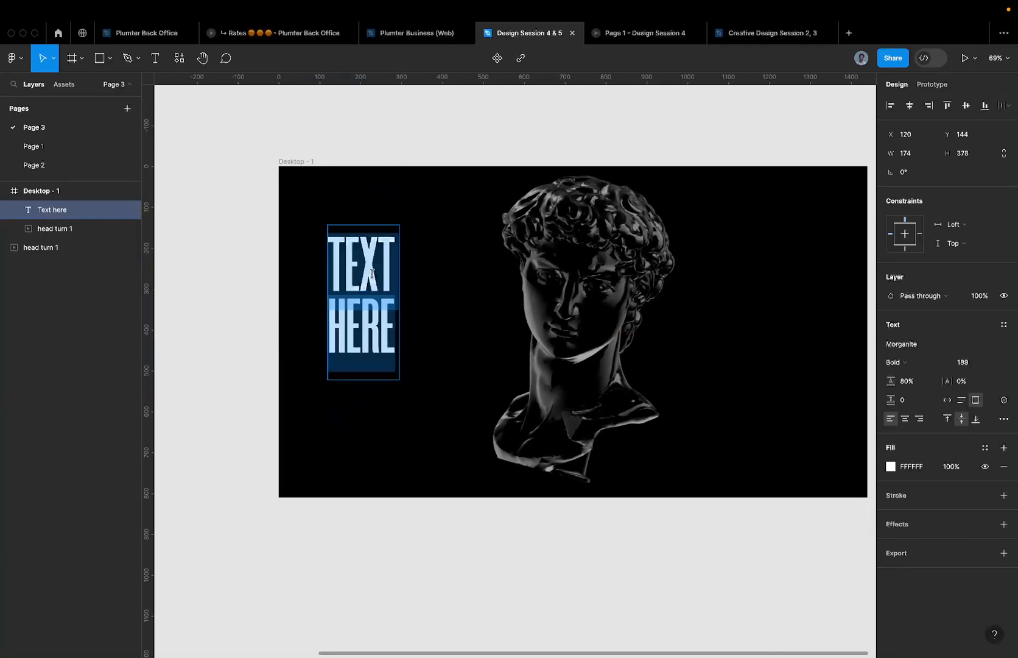
{"action": "type", "text": "design"}
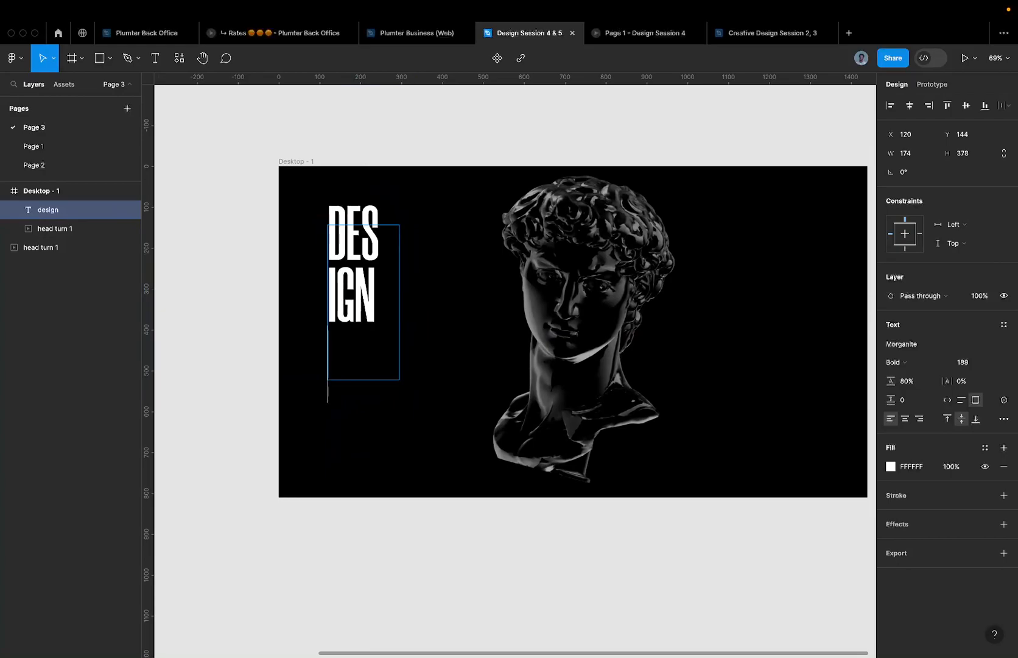
{"action": "right_click", "coordinate": [428, 262]}
{"action": "key", "text": "Escape"}
{"action": "left_click", "coordinate": [377, 218]}
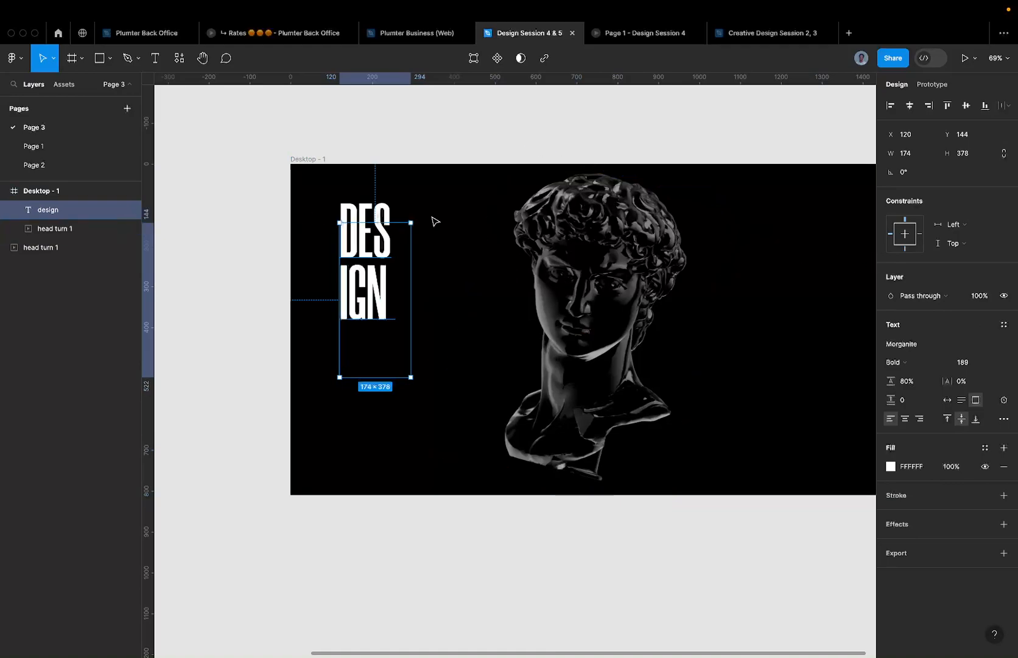
{"action": "key", "text": "Return"}
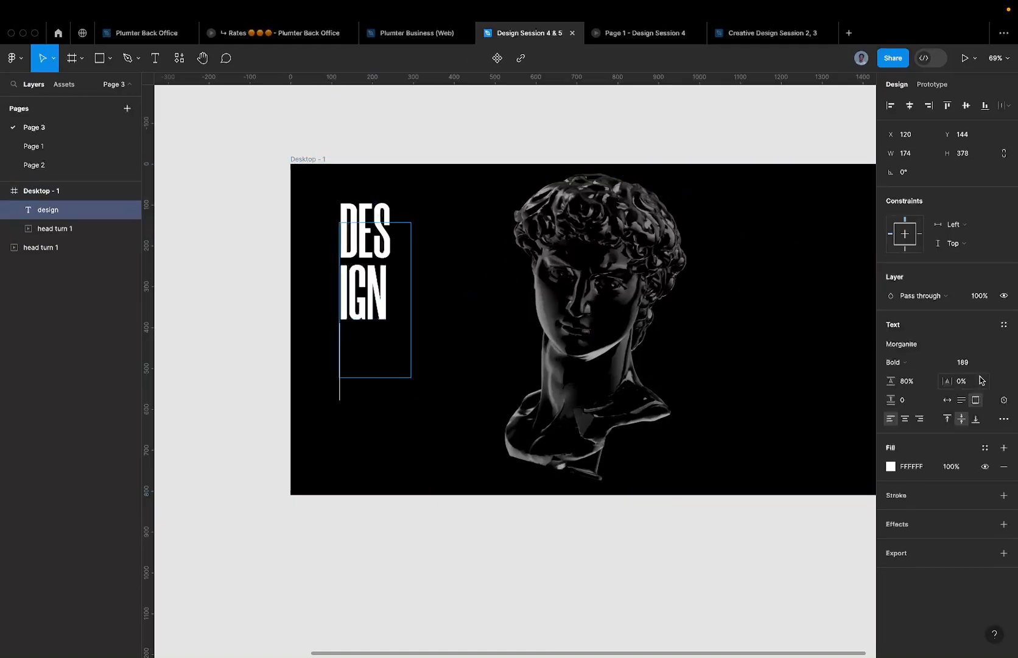
{"action": "left_click", "coordinate": [946, 400]}
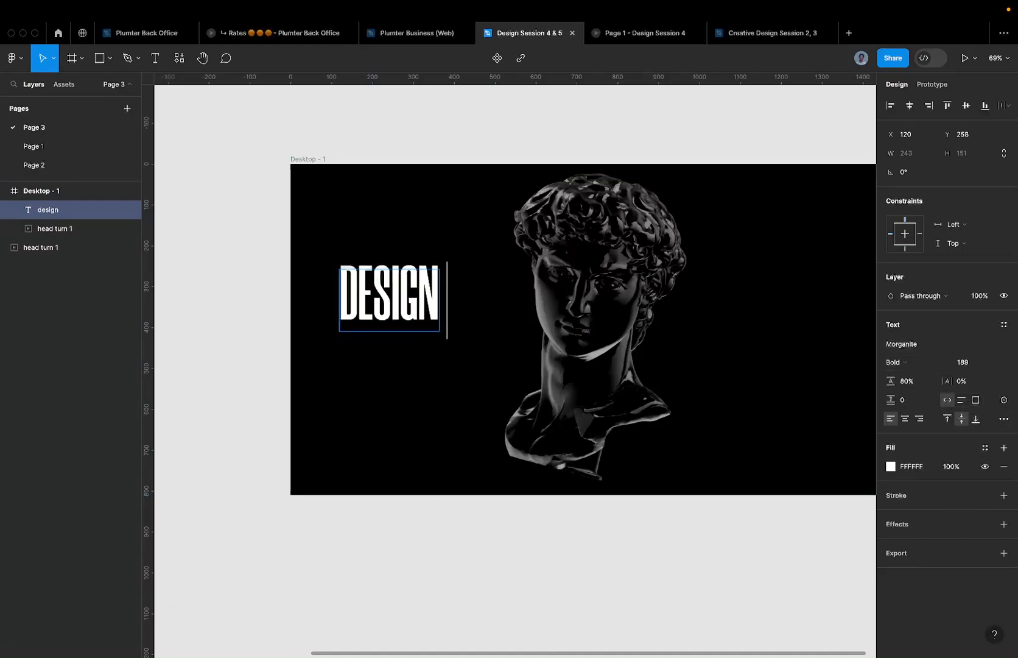
{"action": "key", "text": "ctrl+Left"}
{"action": "key", "text": "ctrl+Left"}
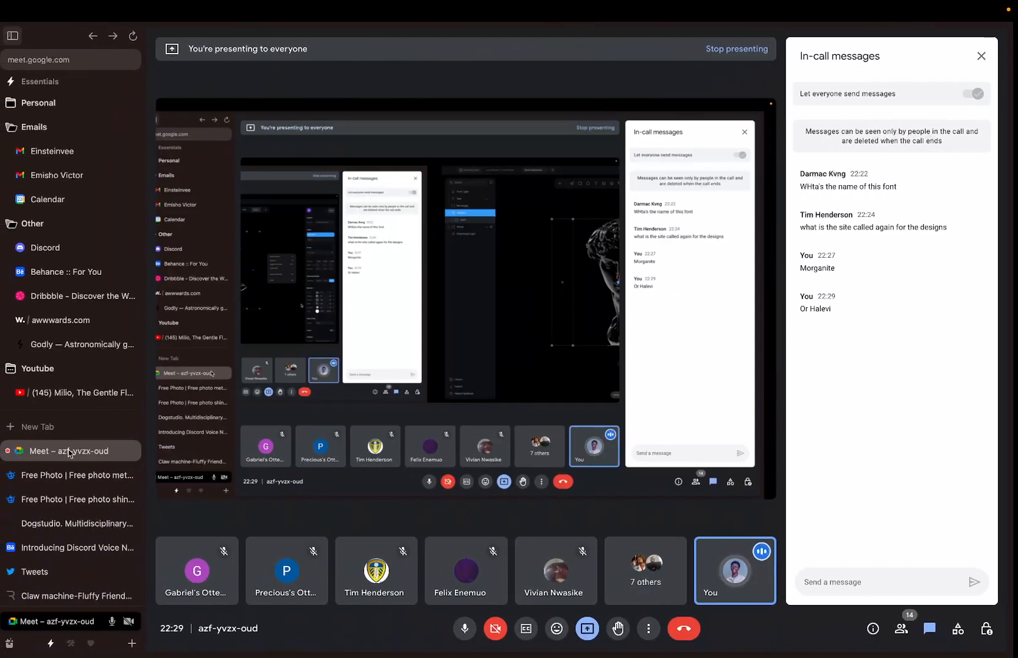
- Switch to the already-open dogstudio.co tab and scroll to the top of its homepage
{"action": "left_click", "coordinate": [52, 423]}
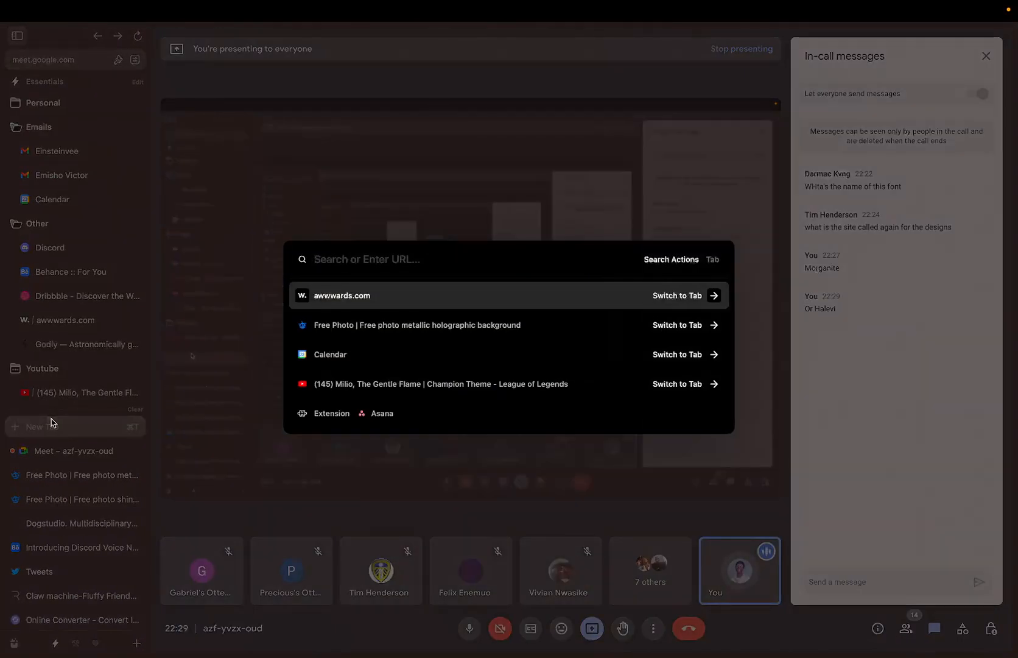
{"action": "type", "text": "dogstudio.co"}
{"action": "key", "text": "Return"}
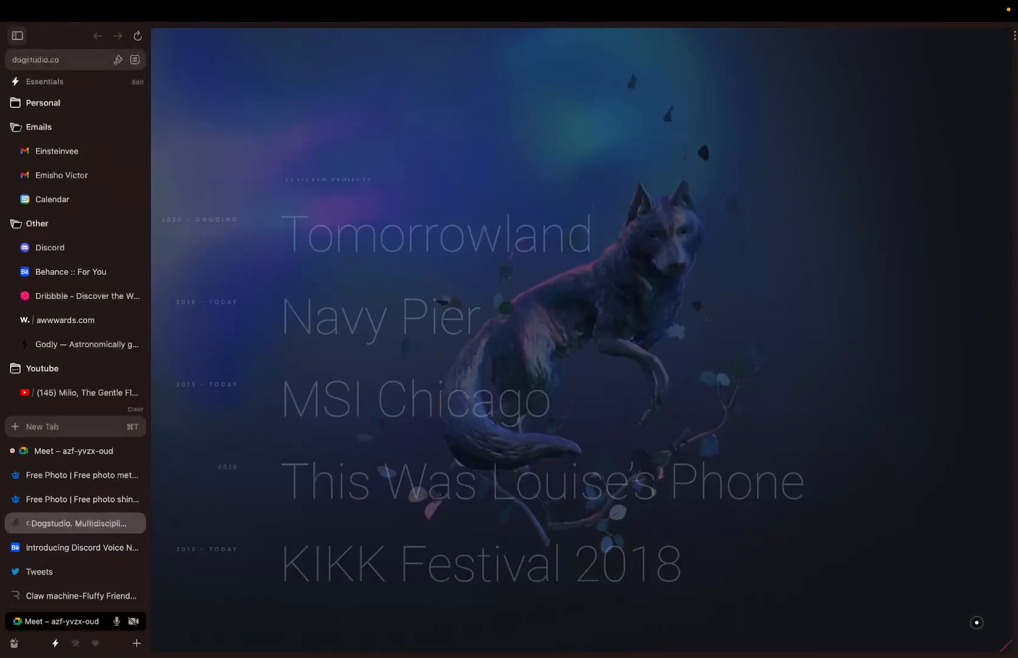
{"action": "scroll", "coordinate": [409, 196], "scroll_direction": "up", "scroll_amount": 3}
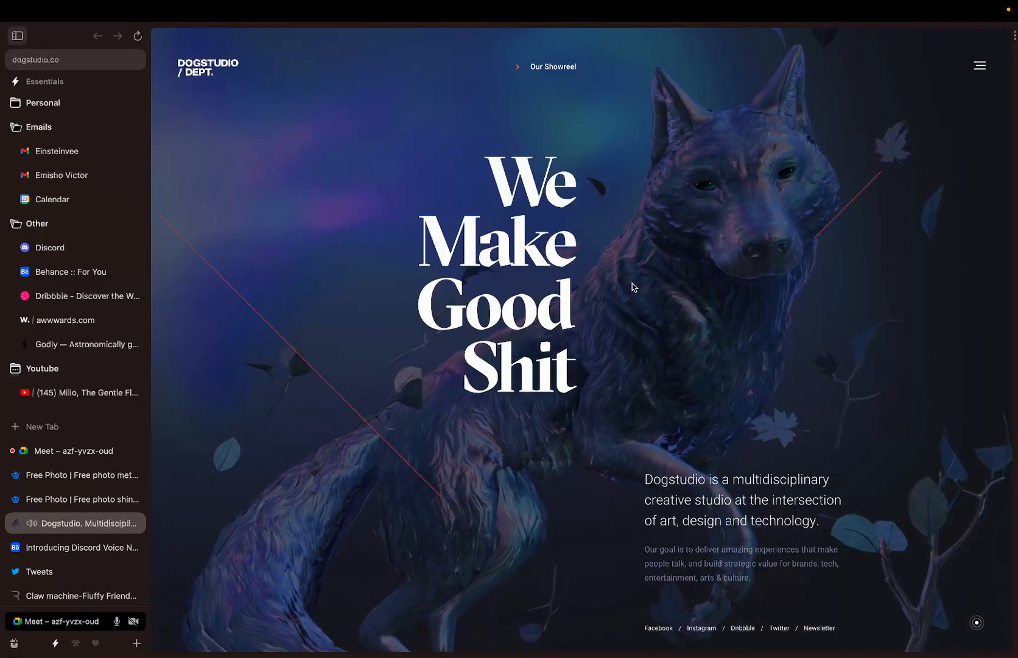
{"action": "key", "text": "ctrl+Right"}
{"action": "key", "text": "ctrl+Right"}
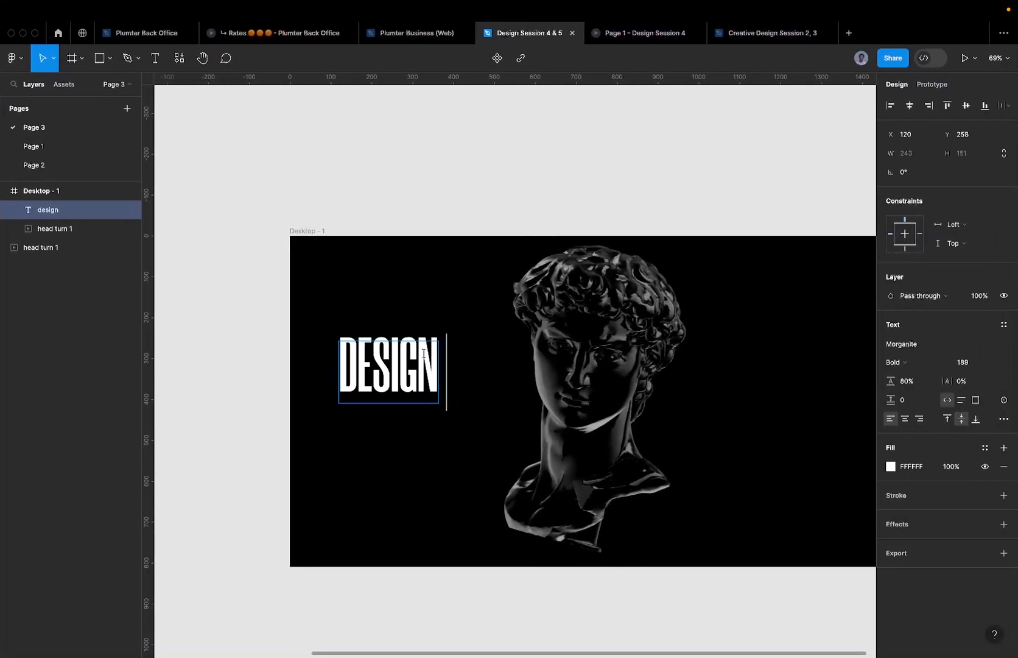
- Try alternative two-line headline wordings such as KICKASS
{"action": "key", "text": "Return"}
{"action": "type", "text": "sti"}
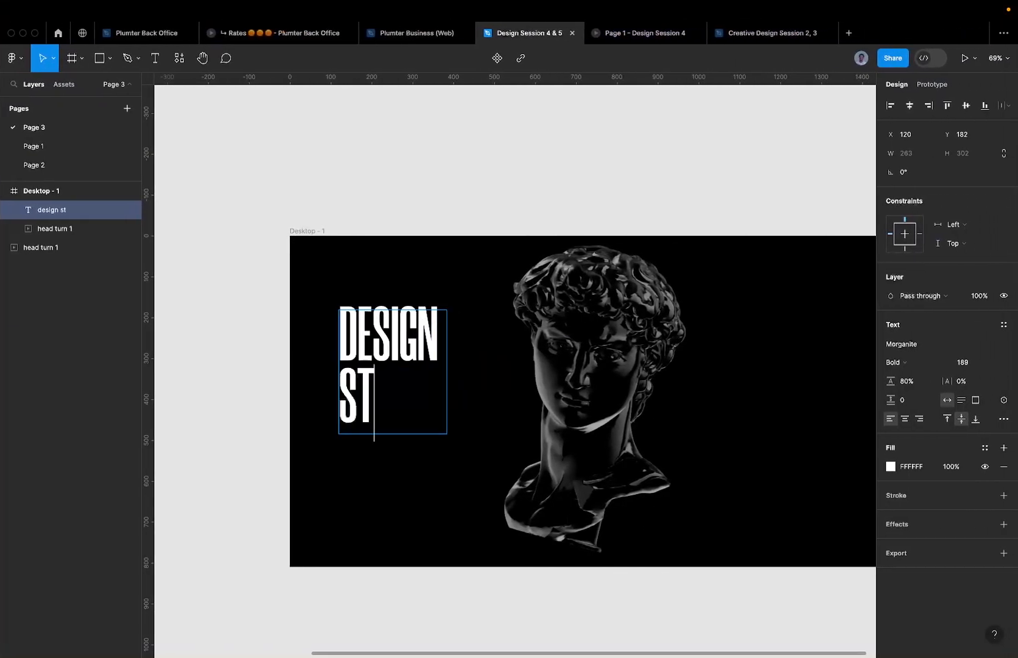
{"action": "key", "text": "BackSpace"}
{"action": "key", "text": "BackSpace"}
{"action": "key", "text": "BackSpace"}
{"action": "key", "text": "BackSpace"}
{"action": "key", "text": "BackSpace"}
{"action": "key", "text": "BackSpace"}
{"action": "key", "text": "super+a"}
{"action": "type", "text": "kickass"}
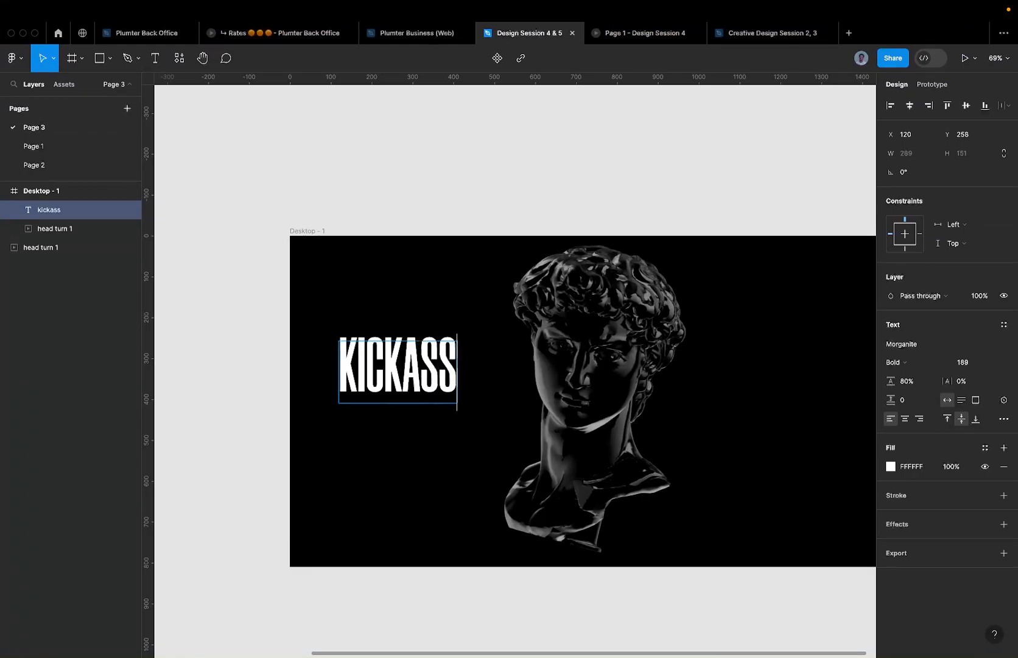
{"action": "key", "text": "Return"}
{"action": "type", "text": "de"}
- Rewrite the headline as PREMIUM / DESIGN STUDIO on two lines and reselect it
{"action": "key", "text": "super+a"}
{"action": "type", "text": "premium"}
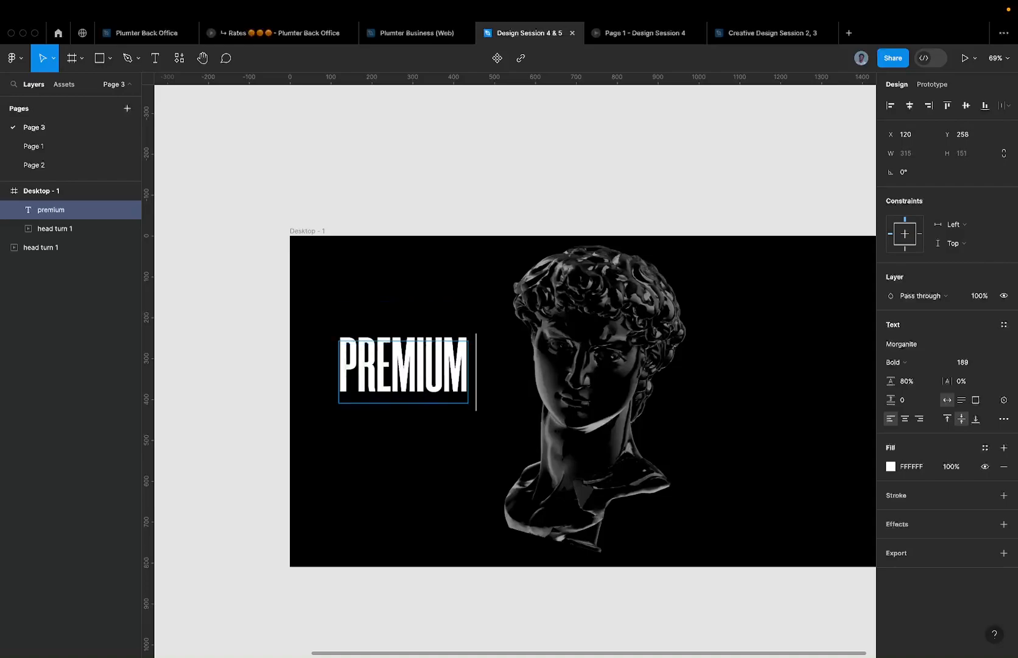
{"action": "key", "text": "Return"}
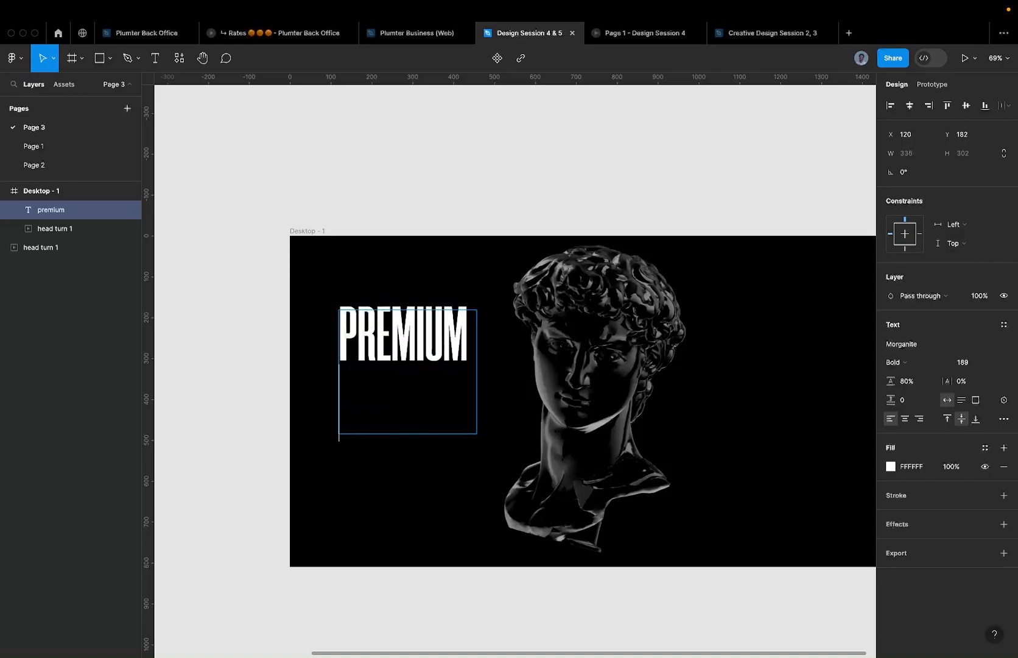
{"action": "type", "text": "design stu"}
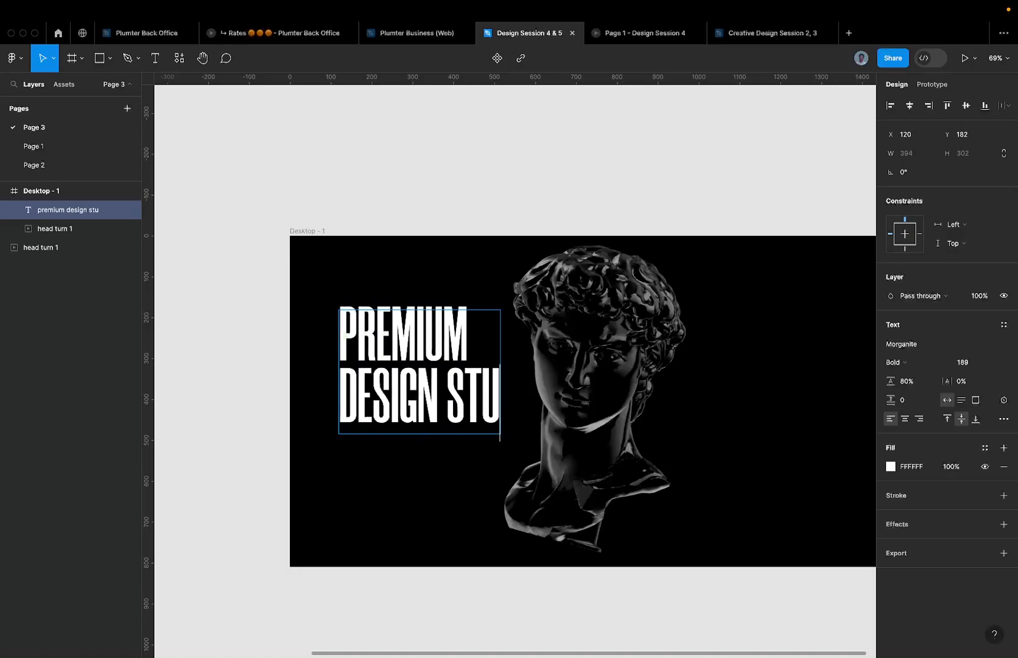
{"action": "type", "text": "dio"}
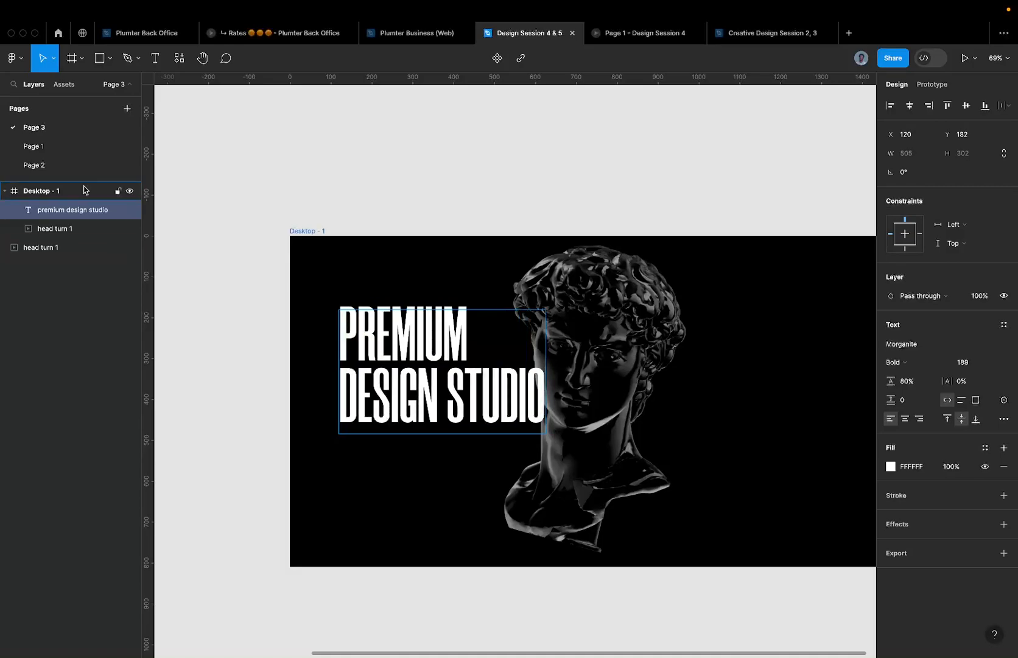
{"action": "key", "text": "Escape"}
{"action": "left_click", "coordinate": [385, 176]}
{"action": "left_click", "coordinate": [408, 335]}
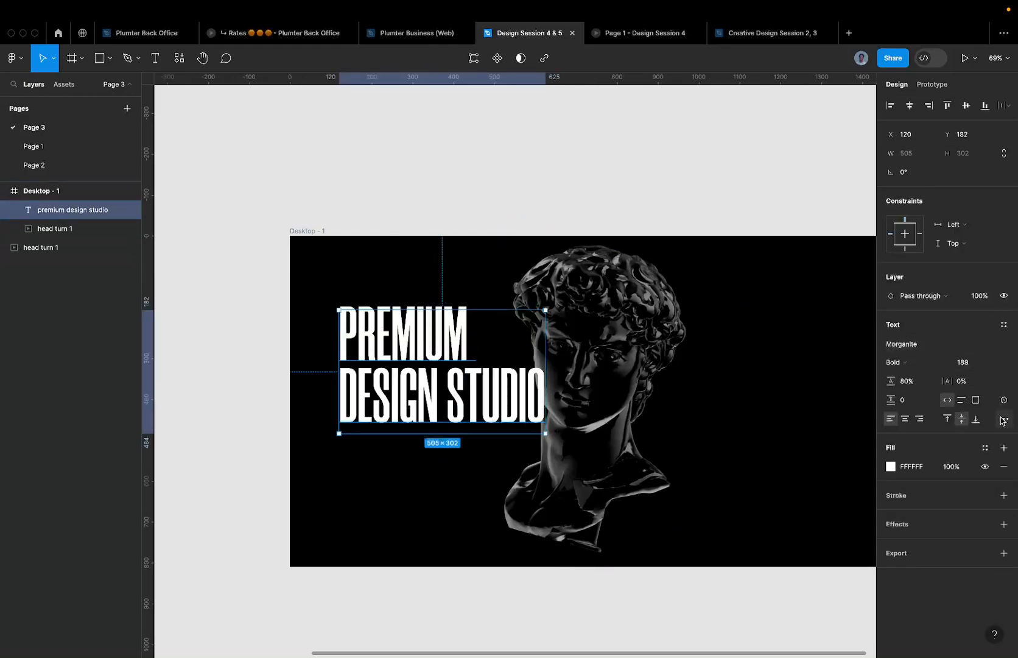
- In advanced type settings, try cap-height vertical trim on the headline, then undo it
{"action": "left_click", "coordinate": [1002, 419]}
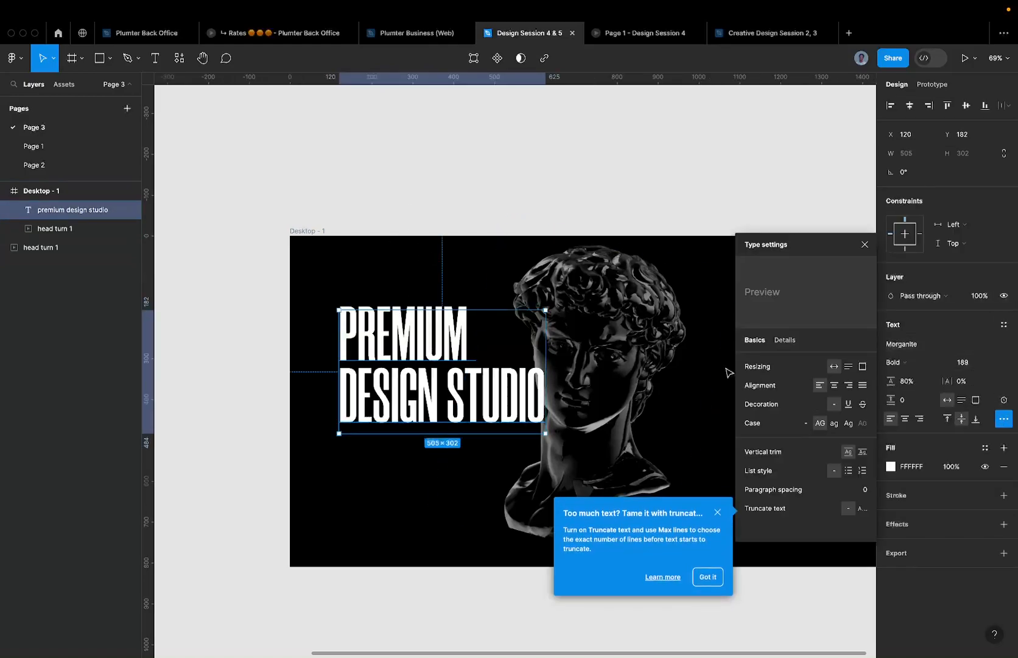
{"action": "left_click", "coordinate": [724, 509]}
{"action": "scroll", "coordinate": [368, 359], "scroll_direction": "up", "scroll_amount": 5}
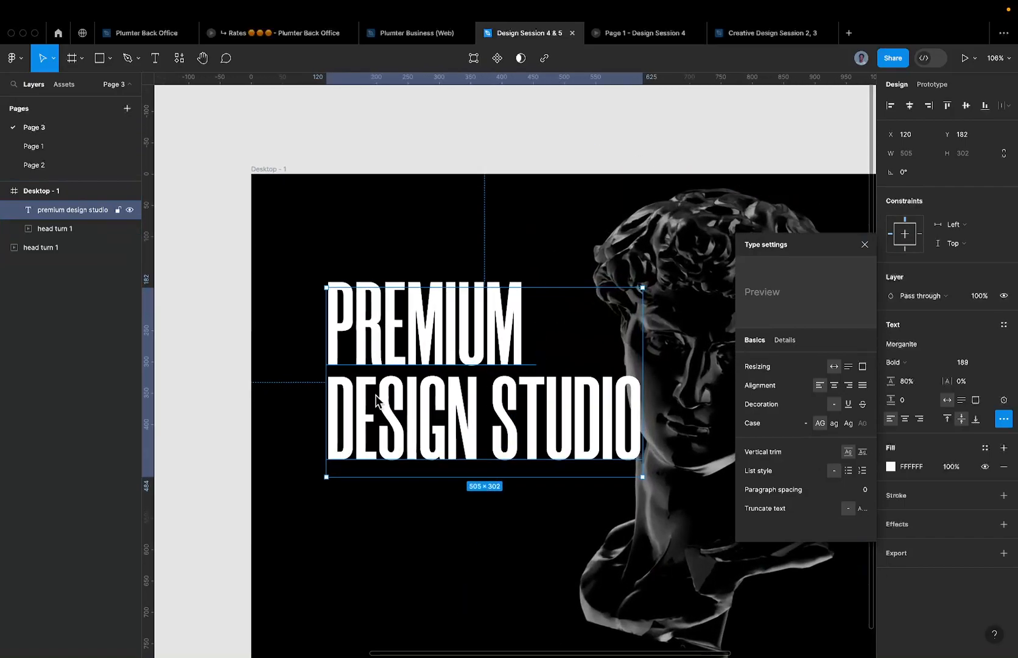
{"action": "scroll", "coordinate": [342, 459], "scroll_direction": "up", "scroll_amount": 8}
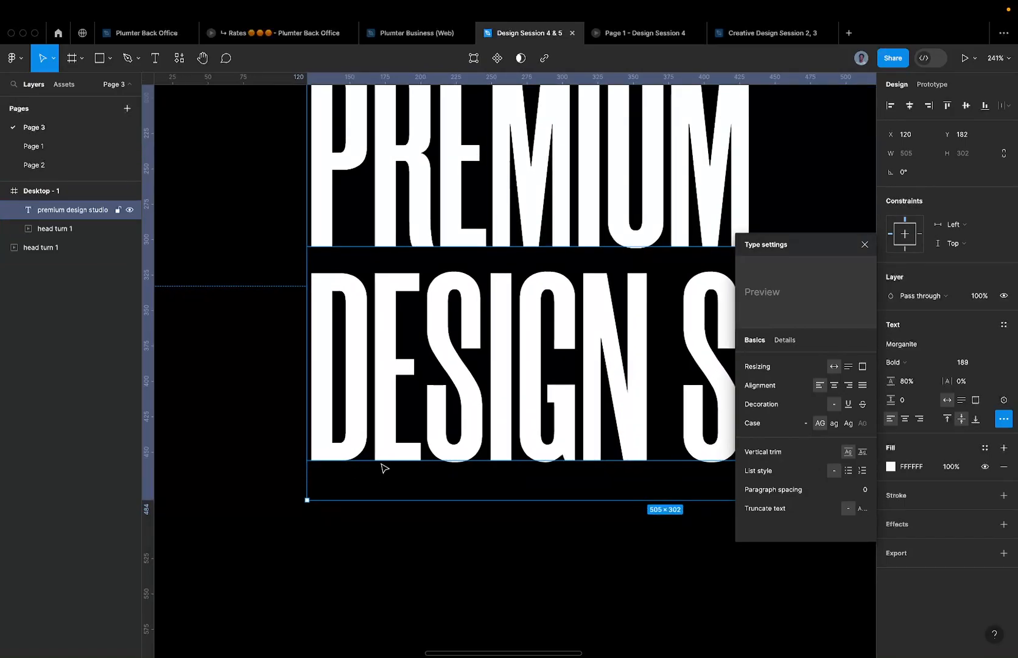
{"action": "scroll", "coordinate": [286, 454], "scroll_direction": "down", "scroll_amount": 1}
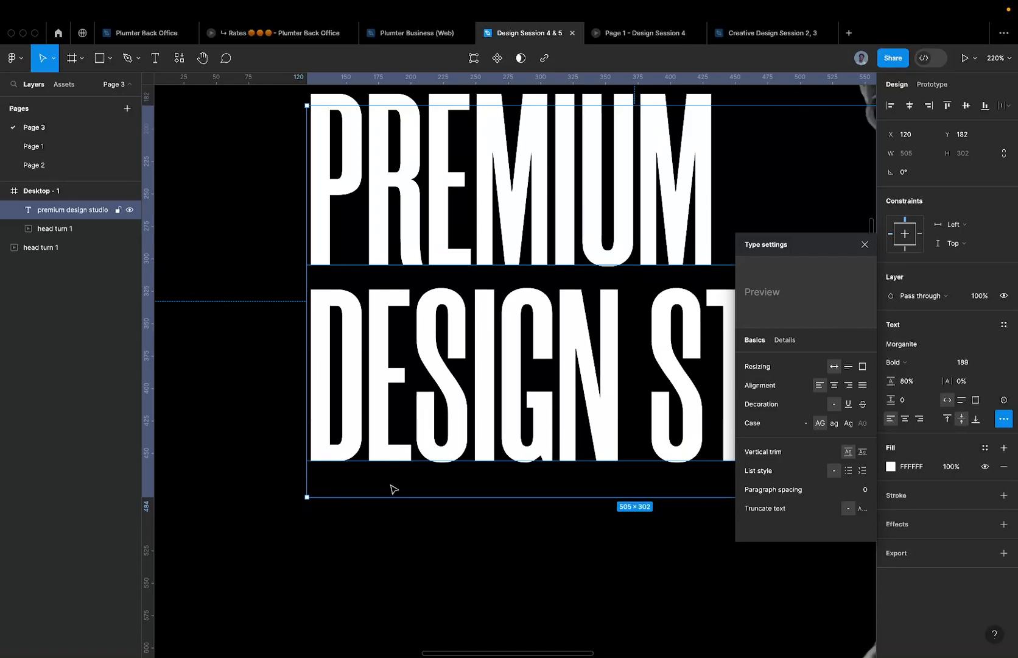
{"action": "scroll", "coordinate": [359, 458], "scroll_direction": "down", "scroll_amount": 4}
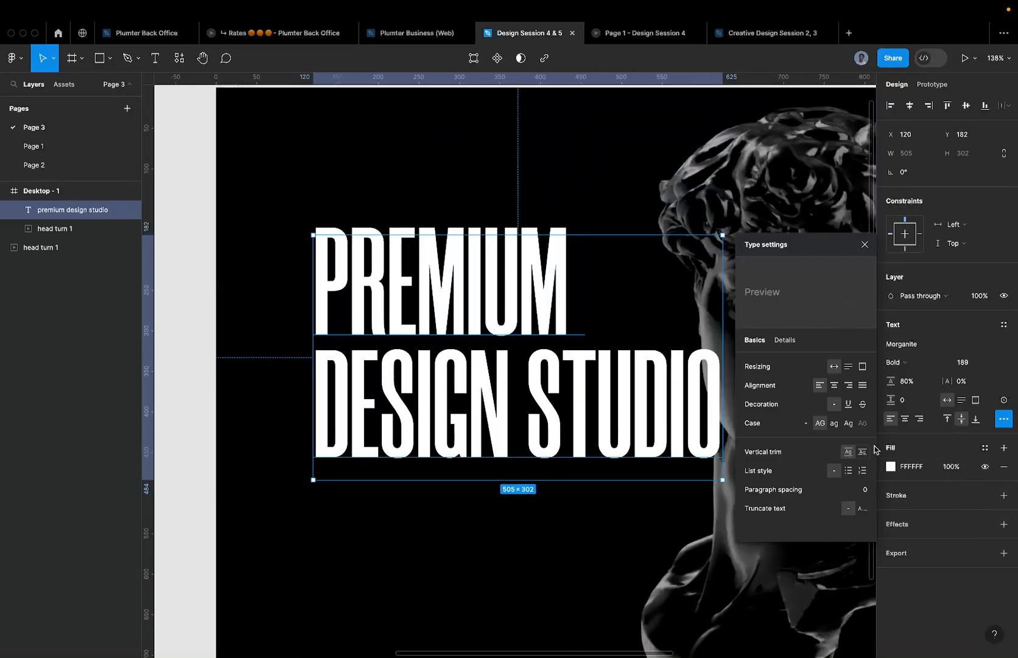
{"action": "left_click", "coordinate": [867, 451]}
{"action": "scroll", "coordinate": [304, 362], "scroll_direction": "down", "scroll_amount": 4}
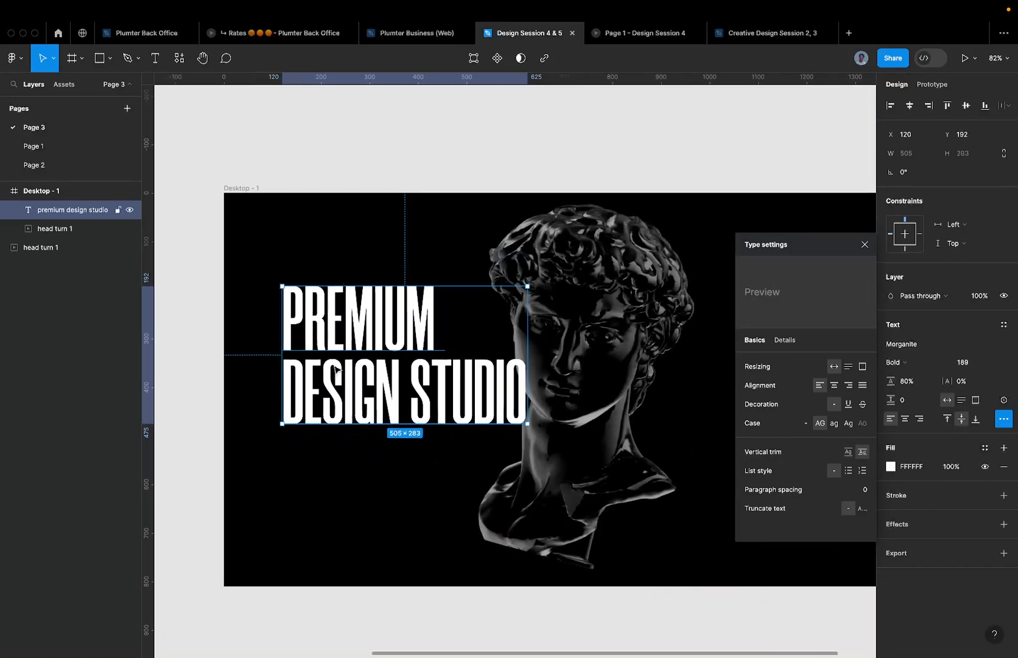
{"action": "scroll", "coordinate": [318, 394], "scroll_direction": "up", "scroll_amount": 5}
{"action": "key", "text": "super+z"}
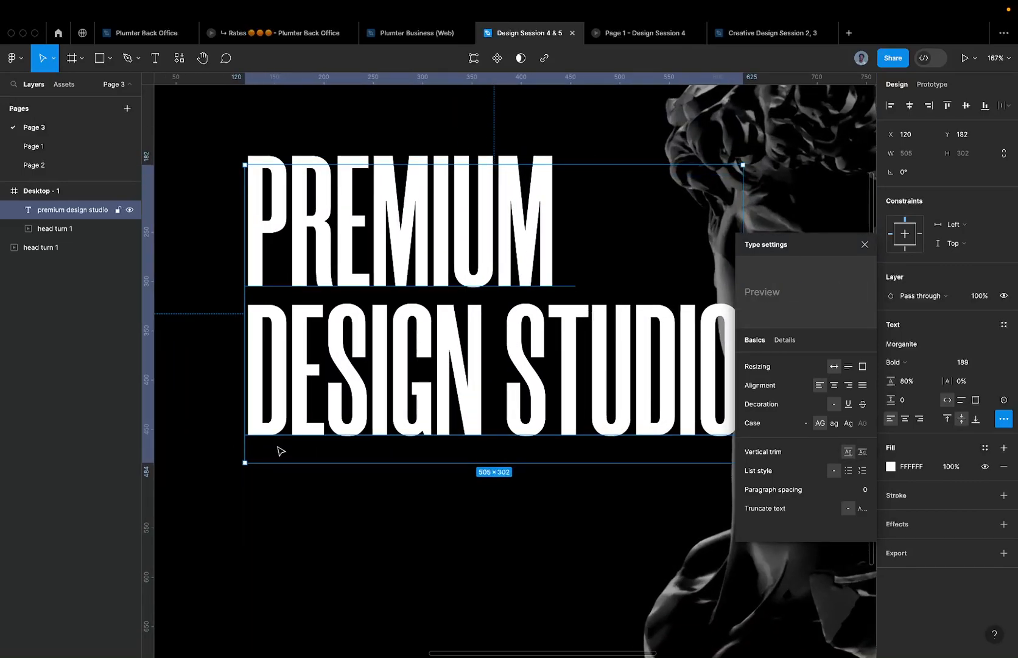
- Reapply cap-height vertical trim, tightening the headline box to 505 × 283, and close the settings
{"action": "scroll", "coordinate": [281, 451], "scroll_direction": "down", "scroll_amount": 2}
{"action": "scroll", "coordinate": [307, 432], "scroll_direction": "down", "scroll_amount": 3}
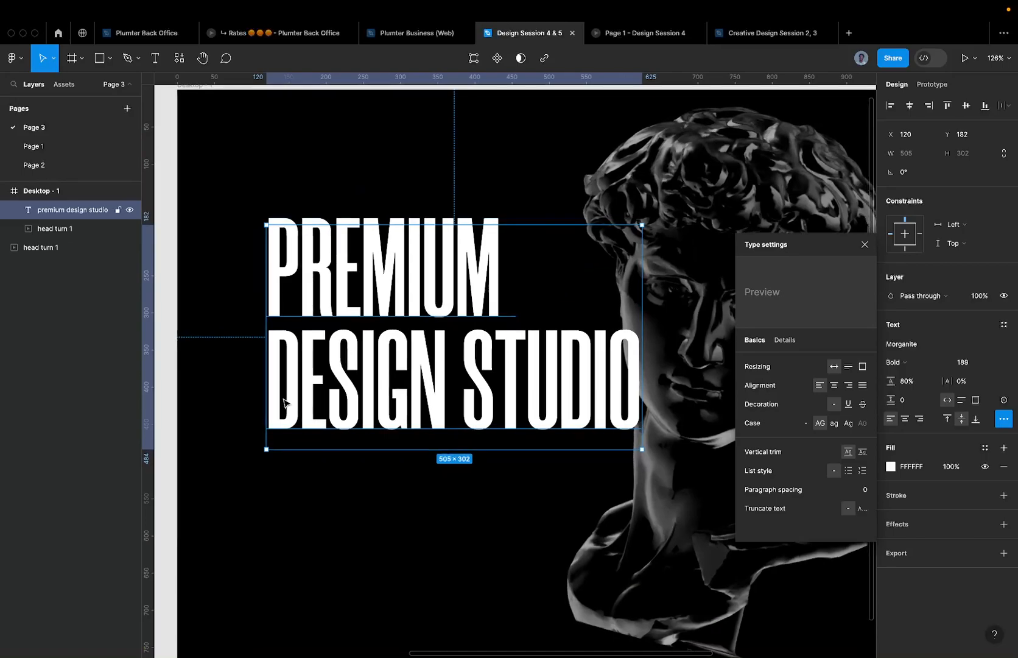
{"action": "scroll", "coordinate": [284, 401], "scroll_direction": "up", "scroll_amount": 5}
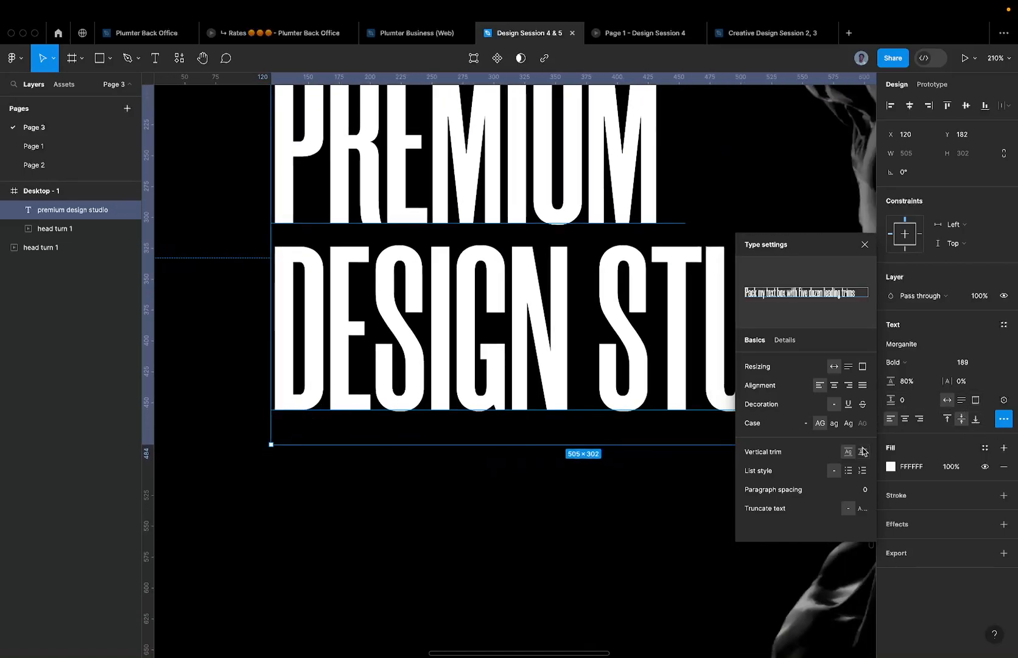
{"action": "left_click", "coordinate": [862, 451]}
{"action": "scroll", "coordinate": [513, 386], "scroll_direction": "down", "scroll_amount": 5}
{"action": "scroll", "coordinate": [394, 300], "scroll_direction": "down", "scroll_amount": 5}
{"action": "scroll", "coordinate": [402, 286], "scroll_direction": "up", "scroll_amount": 2}
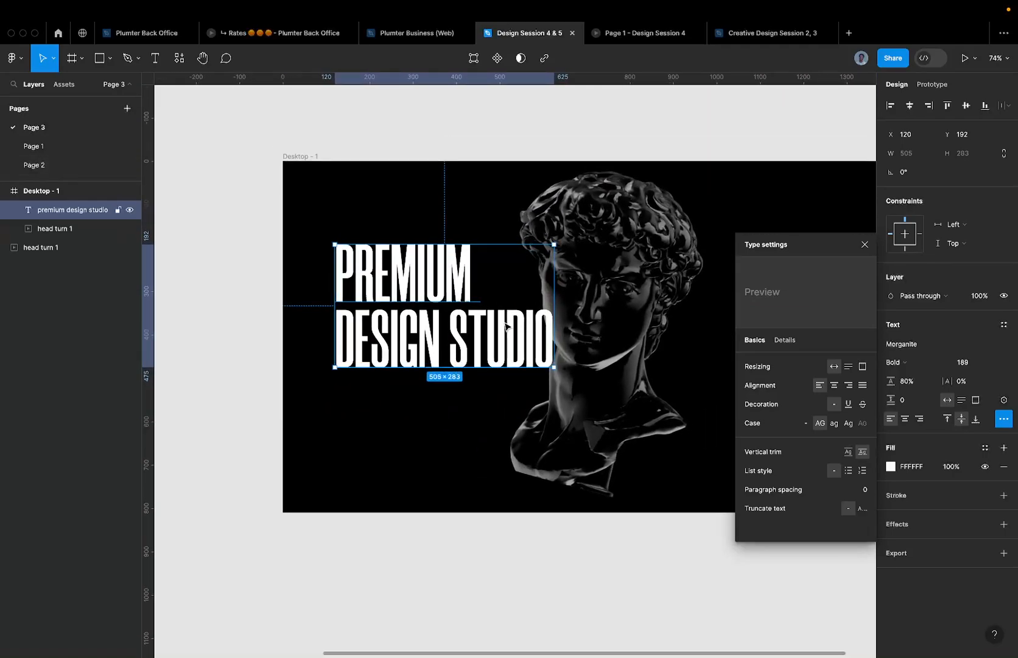
{"action": "scroll", "coordinate": [506, 326], "scroll_direction": "up", "scroll_amount": 1}
{"action": "scroll", "coordinate": [393, 279], "scroll_direction": "up", "scroll_amount": 3}
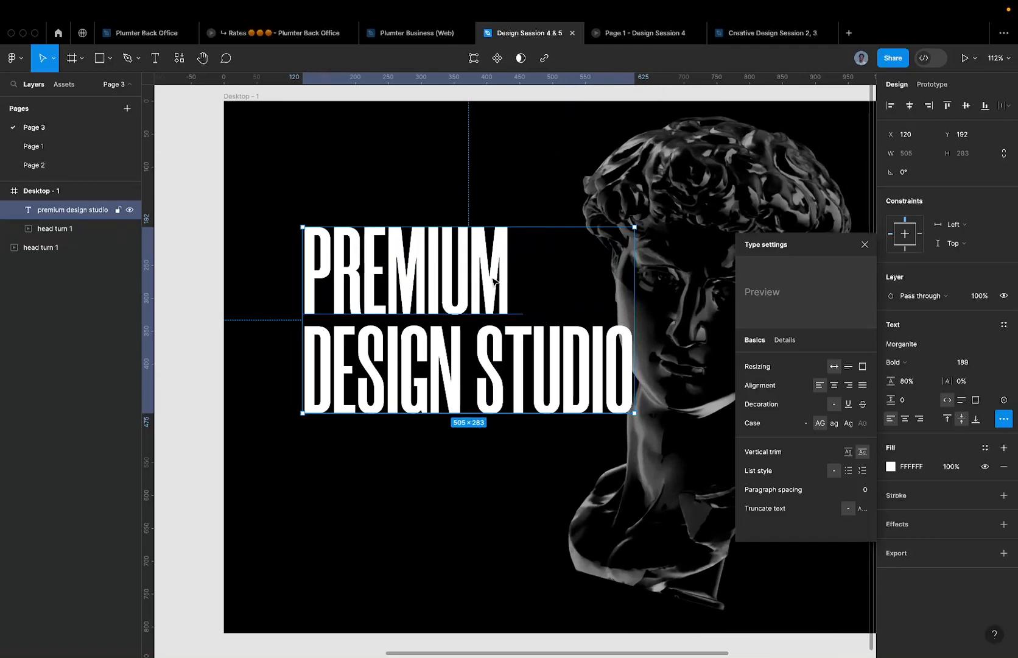
{"action": "scroll", "coordinate": [469, 277], "scroll_direction": "down", "scroll_amount": 1}
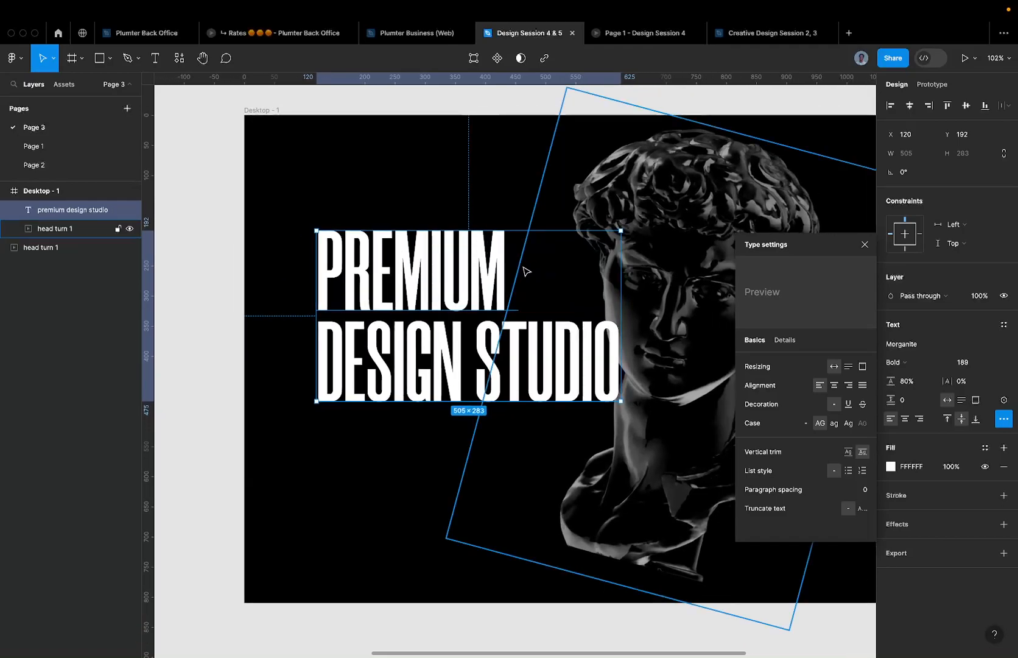
{"action": "scroll", "coordinate": [523, 271], "scroll_direction": "down", "scroll_amount": 1}
{"action": "left_click", "coordinate": [462, 218]}
- Drag the PREMIUM DESIGN STUDIO headline down to Y 361, then deselect it
{"action": "left_click", "coordinate": [458, 240]}
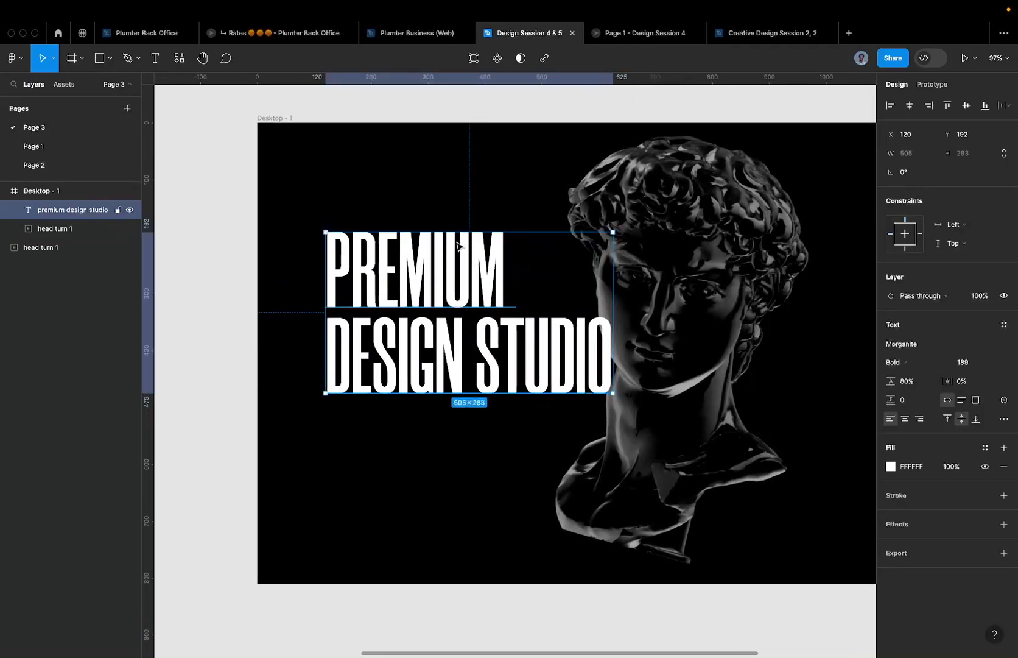
{"action": "left_click_drag", "start_coordinate": [458, 244], "coordinate": [431, 334]}
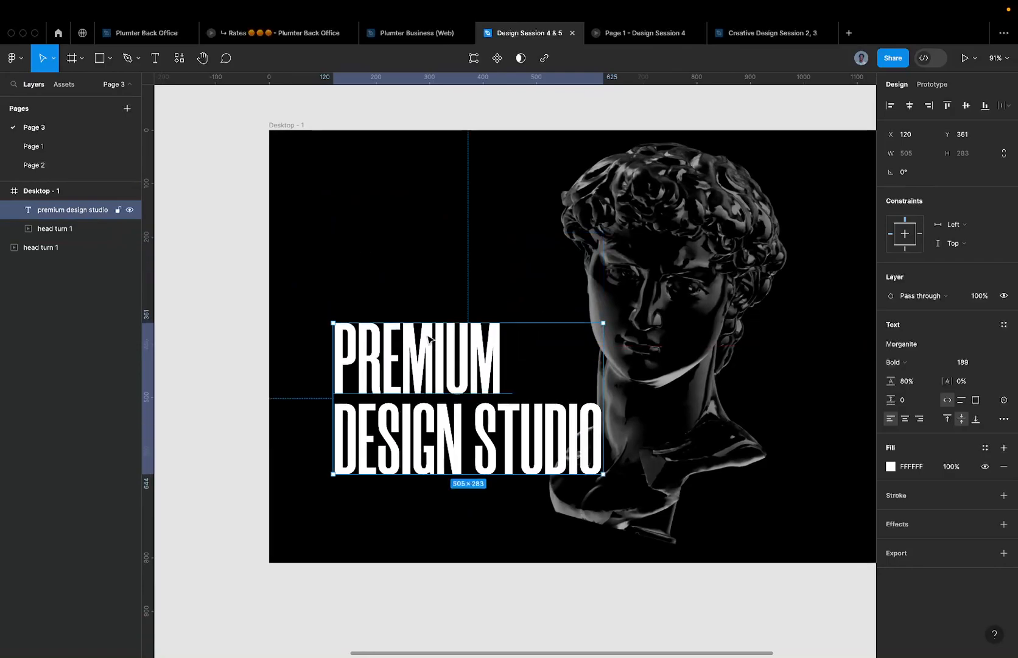
{"action": "scroll", "coordinate": [431, 334], "scroll_direction": "down", "scroll_amount": 5}
{"action": "scroll", "coordinate": [431, 333], "scroll_direction": "up", "scroll_amount": 5}
{"action": "left_click", "coordinate": [427, 268]}
{"action": "scroll", "coordinate": [402, 285], "scroll_direction": "down", "scroll_amount": 4}
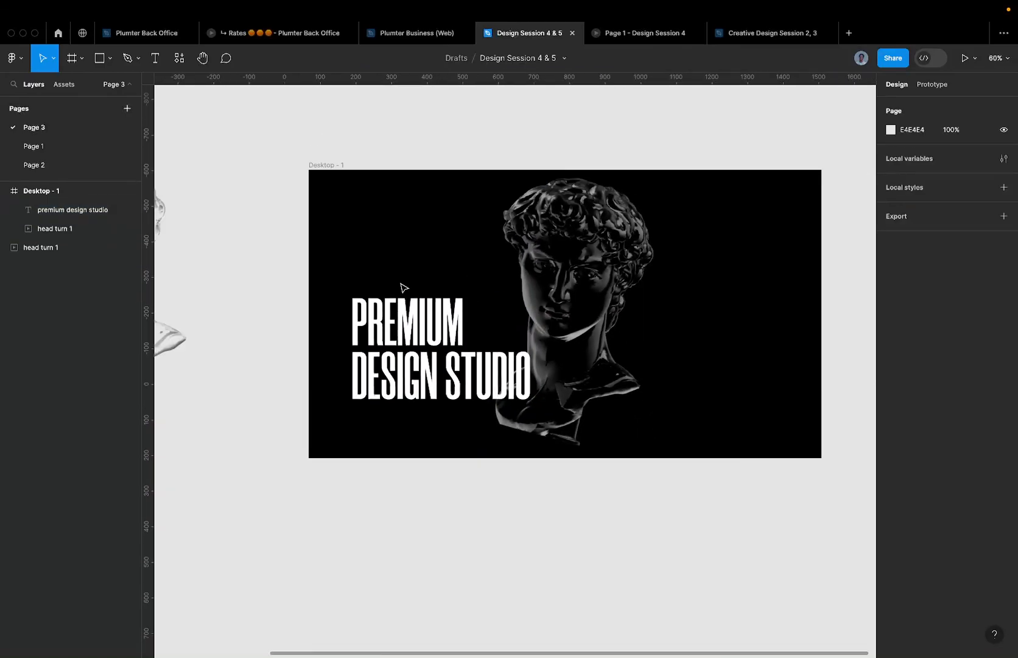
{"action": "left_click", "coordinate": [432, 331]}
{"action": "scroll", "coordinate": [431, 331], "scroll_direction": "up", "scroll_amount": 4}
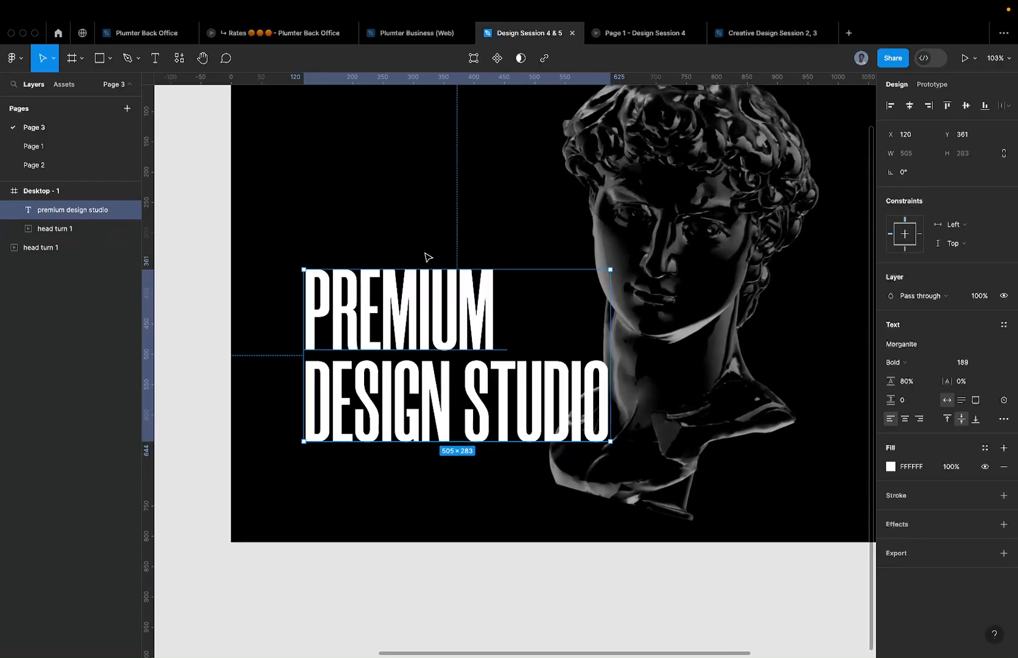
{"action": "scroll", "coordinate": [466, 282], "scroll_direction": "down", "scroll_amount": 5}
{"action": "scroll", "coordinate": [409, 257], "scroll_direction": "up", "scroll_amount": 1}
{"action": "left_click", "coordinate": [409, 257]}
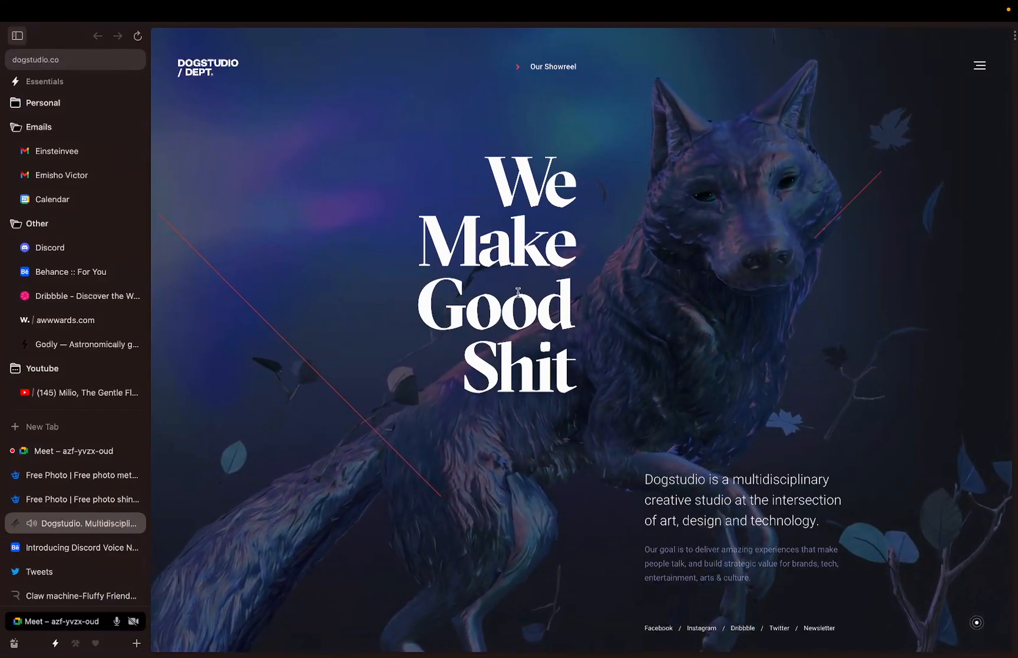
- Open hello.cuberto.com in a new Arc tab and scroll its WE CREATE DIGITAL SOLUTIONS hero
{"action": "left_click", "coordinate": [61, 430]}
{"action": "type", "text": "hello"}
{"action": "key", "text": "Return"}
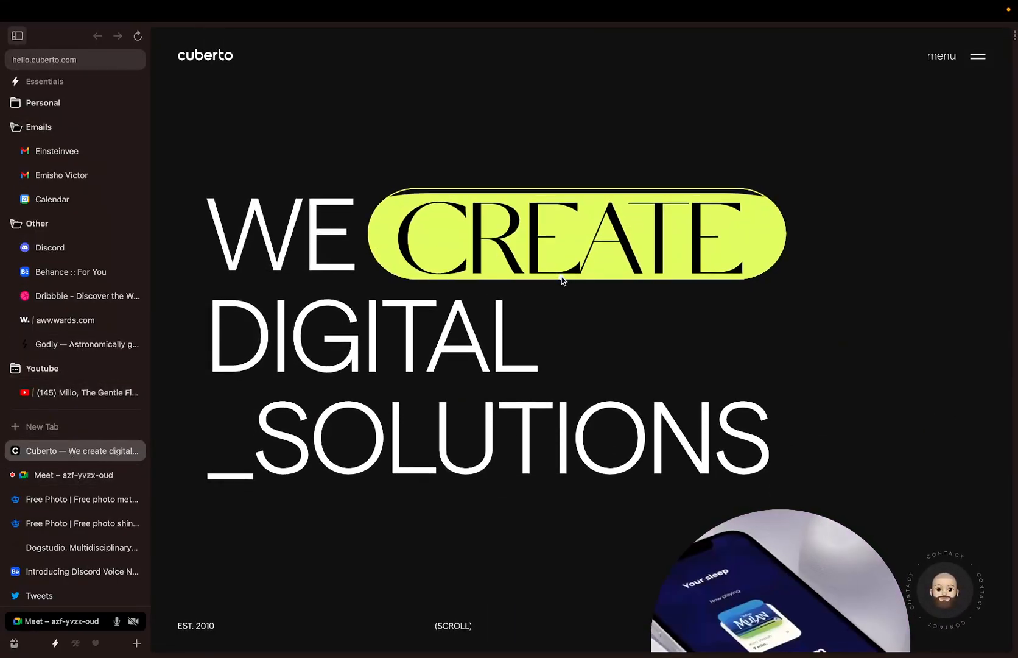
{"action": "scroll", "coordinate": [561, 280], "scroll_direction": "down", "scroll_amount": 5}
{"action": "scroll", "coordinate": [562, 280], "scroll_direction": "down", "scroll_amount": 2}
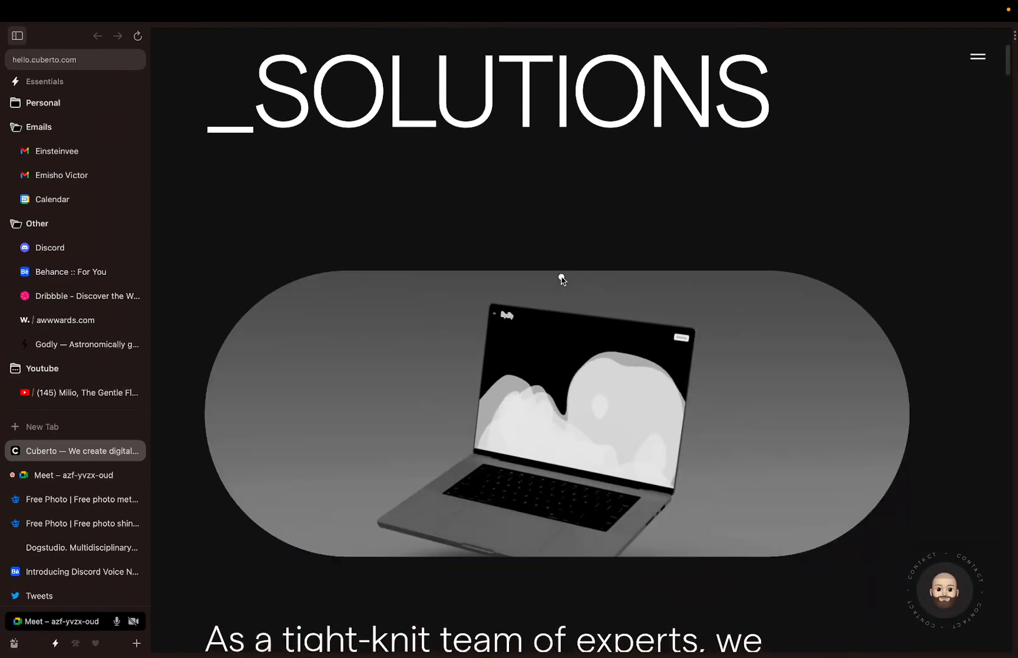
{"action": "scroll", "coordinate": [562, 274], "scroll_direction": "up", "scroll_amount": 7}
{"action": "key", "text": "ctrl+Right"}
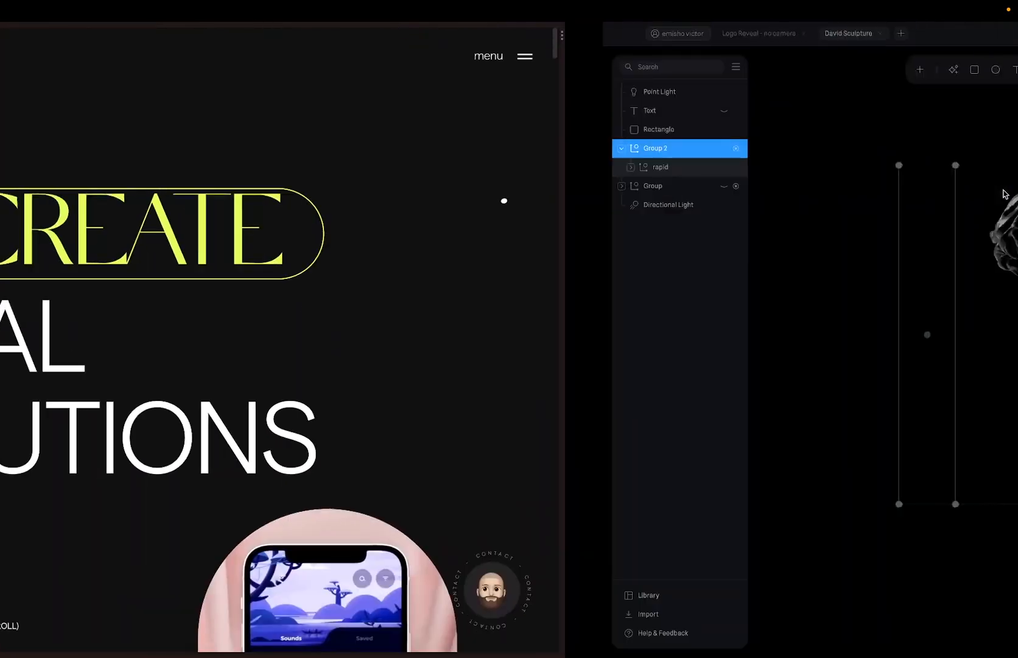
- Back in Figma, try the ExtraBold weight on the PREMIUM DESIGN STUDIO headline
{"action": "key", "text": "ctrl+Right"}
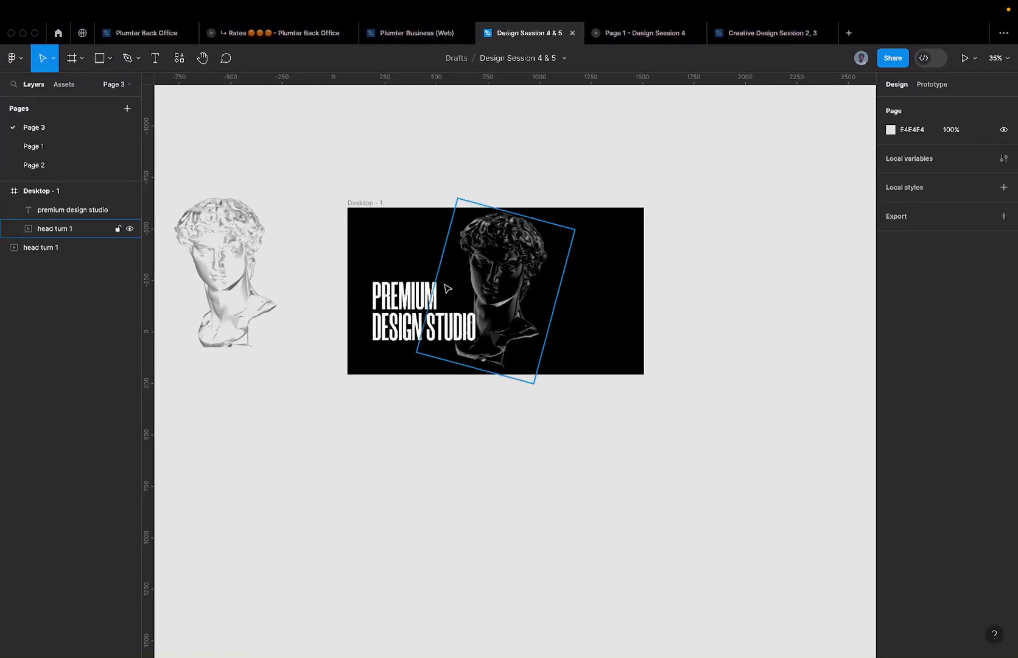
{"action": "left_click", "coordinate": [408, 280]}
{"action": "scroll", "coordinate": [408, 280], "scroll_direction": "up", "scroll_amount": 5}
{"action": "scroll", "coordinate": [408, 280], "scroll_direction": "up", "scroll_amount": 1}
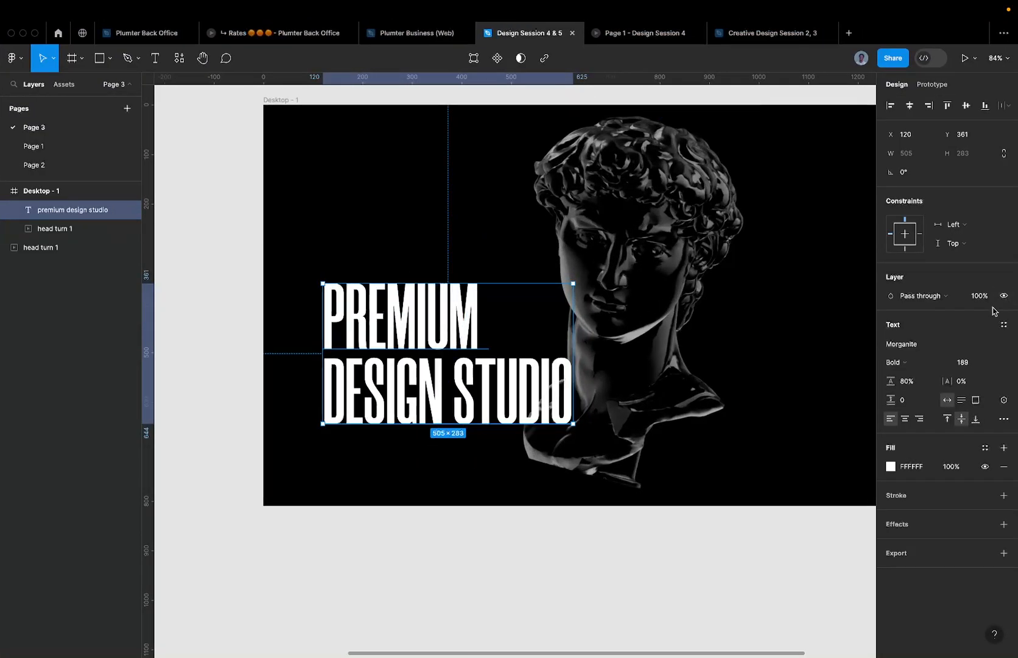
{"action": "left_click", "coordinate": [926, 362]}
{"action": "left_click", "coordinate": [928, 387]}
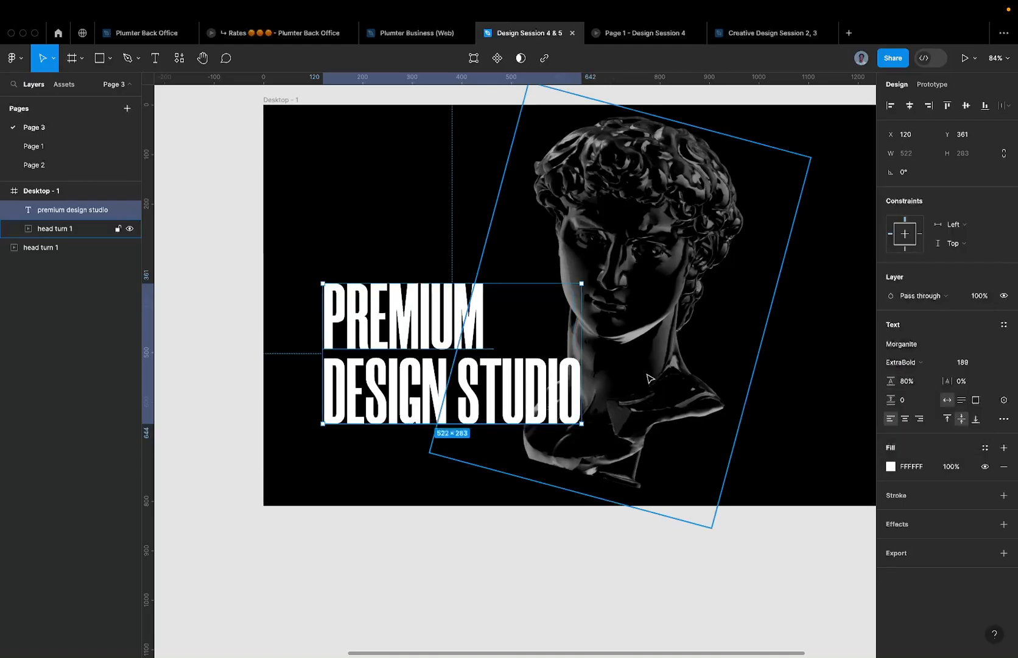
- Revert to Morganite Bold and set the headline font size to 240
{"action": "left_click", "coordinate": [648, 378]}
{"action": "key", "text": "super+z"}
{"action": "scroll", "coordinate": [293, 339], "scroll_direction": "down", "scroll_amount": 2}
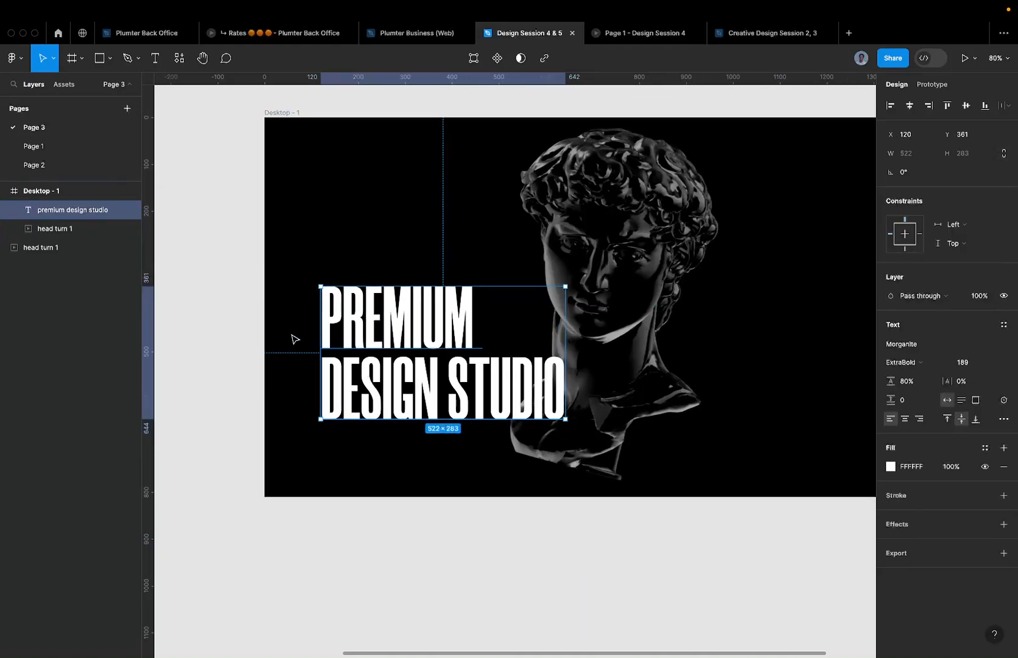
{"action": "key", "text": "super+z"}
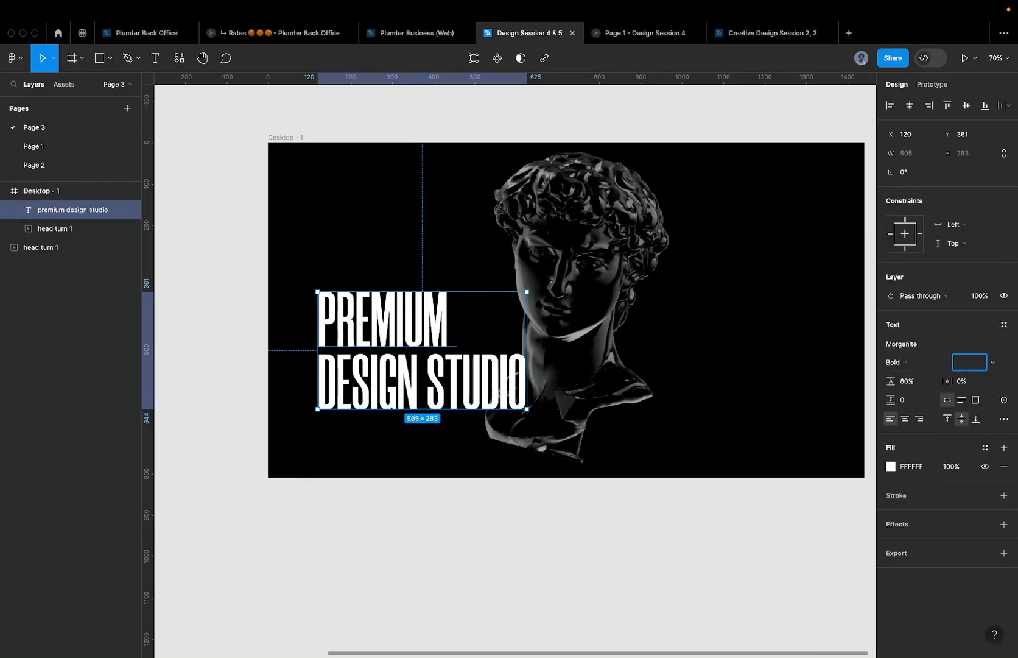
{"action": "key", "text": "Return"}
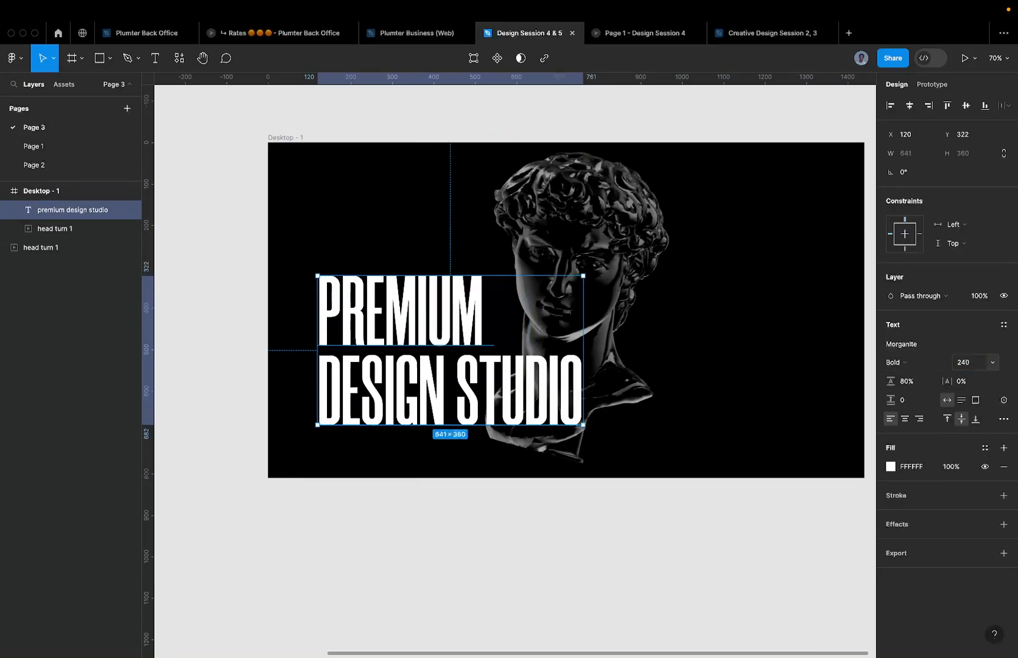
{"action": "left_click", "coordinate": [744, 307]}
{"action": "left_click", "coordinate": [419, 304]}
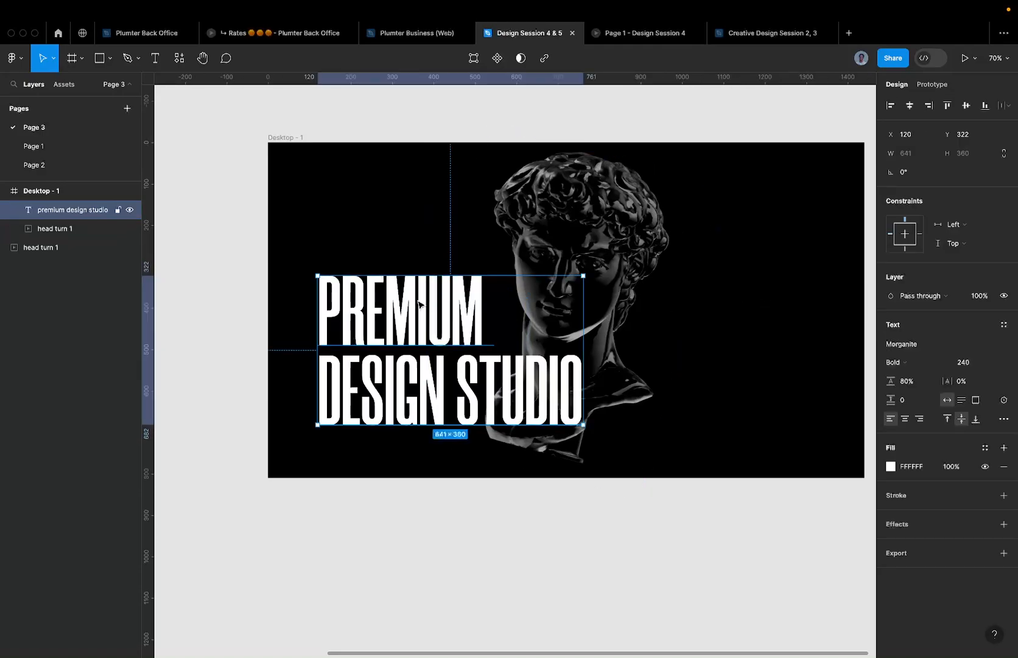
- Try scaling the headline to 1.25x with the Scale tool, then undo it
{"action": "key", "text": "k"}
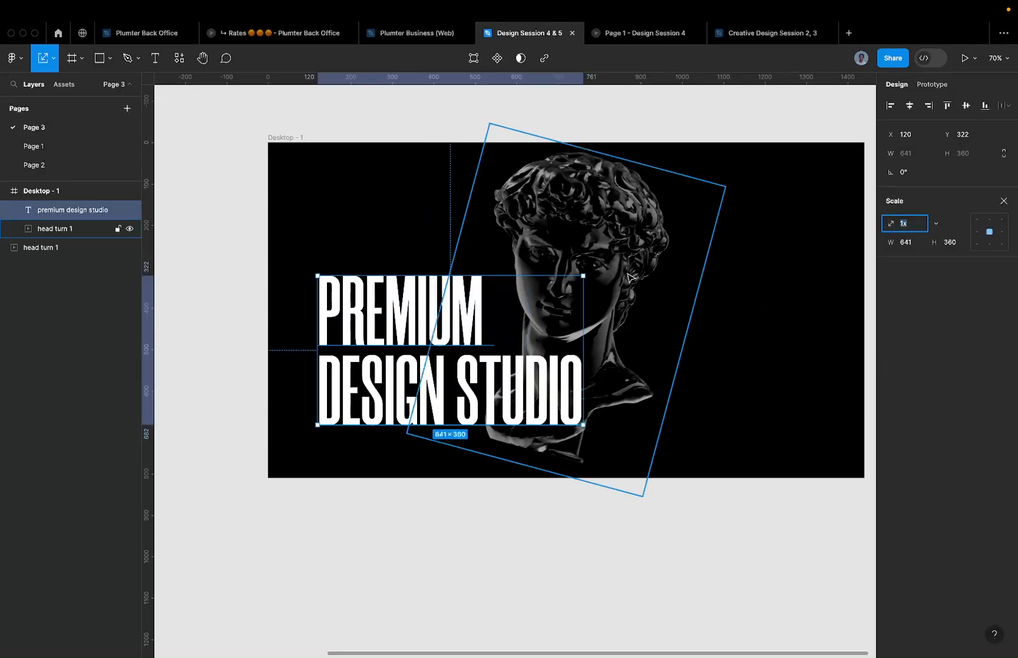
{"action": "left_click", "coordinate": [746, 319]}
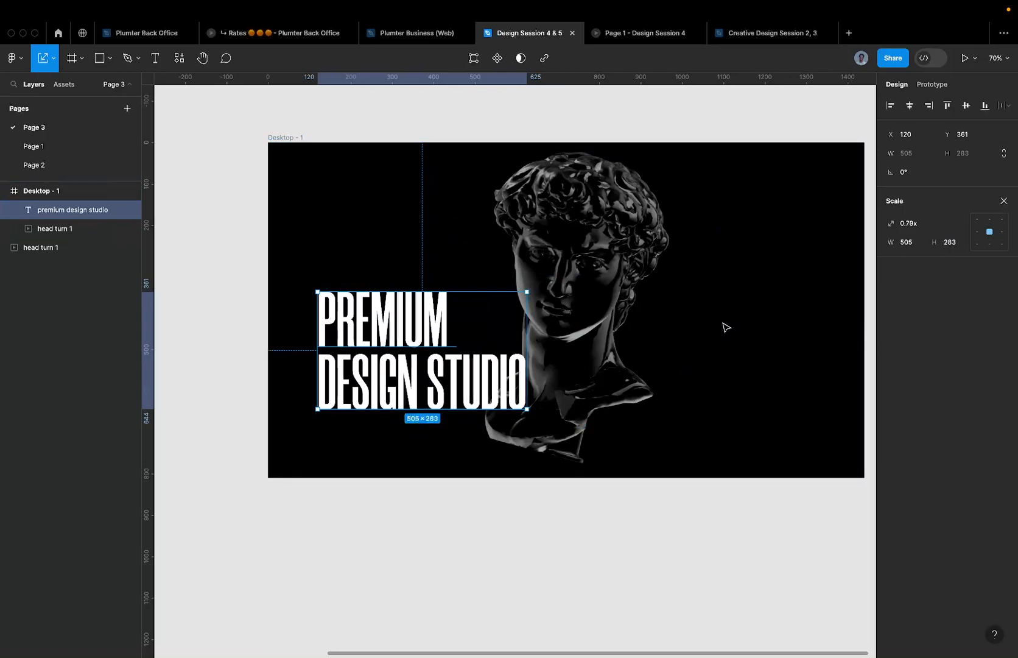
{"action": "left_click", "coordinate": [999, 204]}
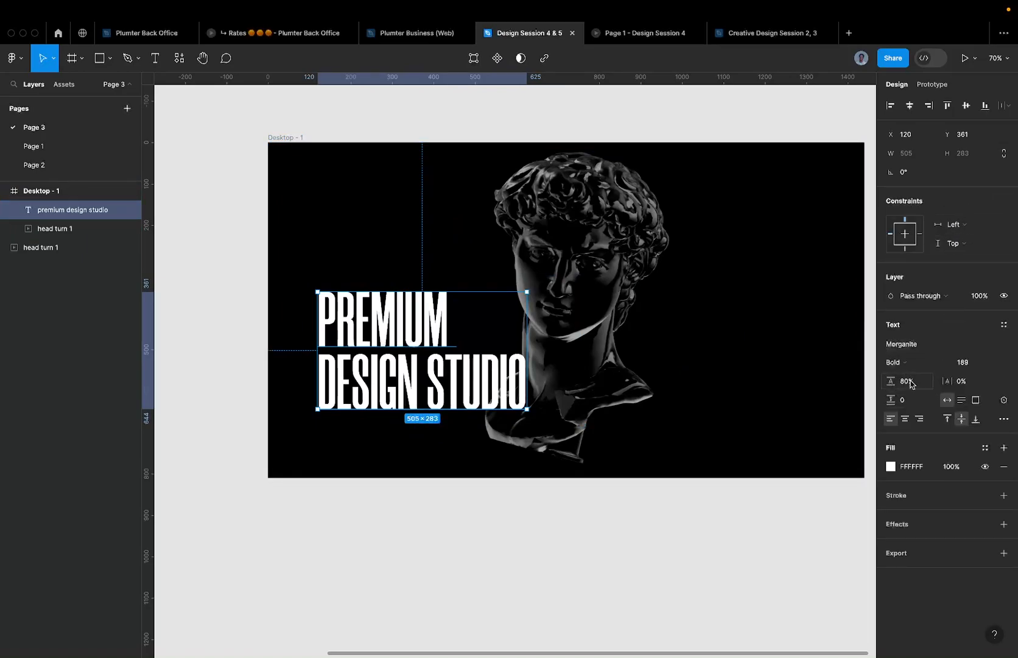
{"action": "type", "text": "k"}
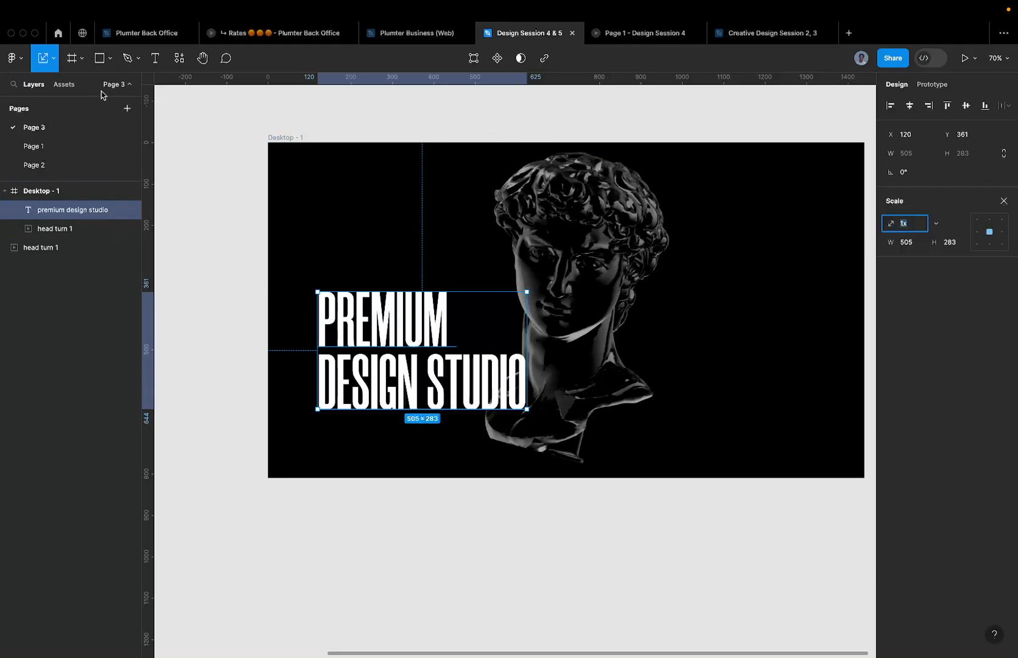
{"action": "type", "text": "k"}
{"action": "left_click_drag", "start_coordinate": [421, 288], "coordinate": [425, 260]}
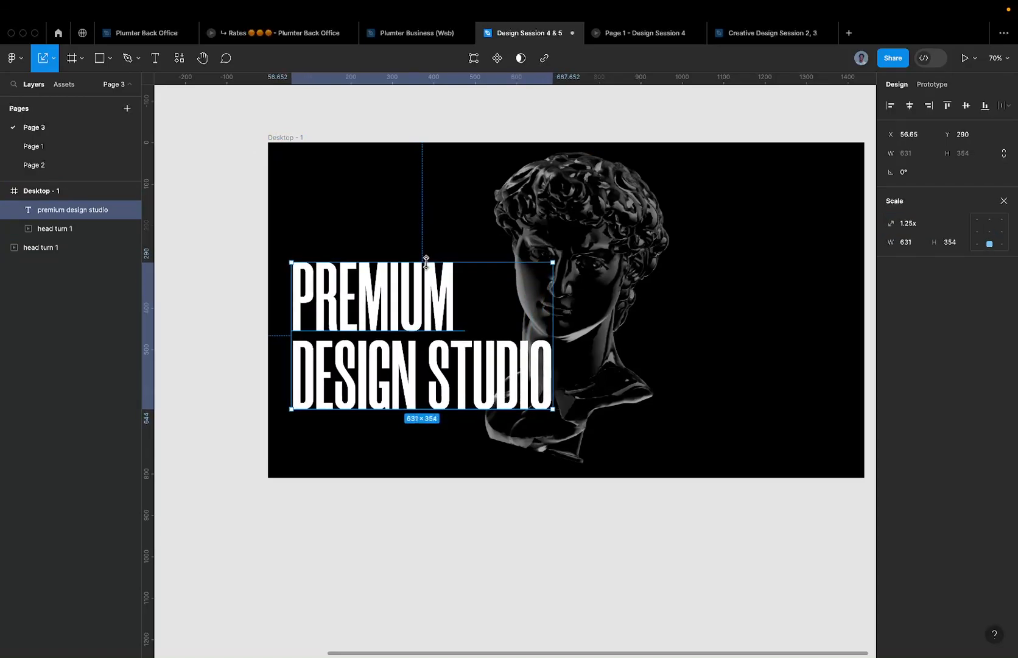
{"action": "key", "text": "super+z"}
- Scale the headline by 1.2x to 605×340, after trying and undoing 2x
{"action": "left_click", "coordinate": [932, 223]}
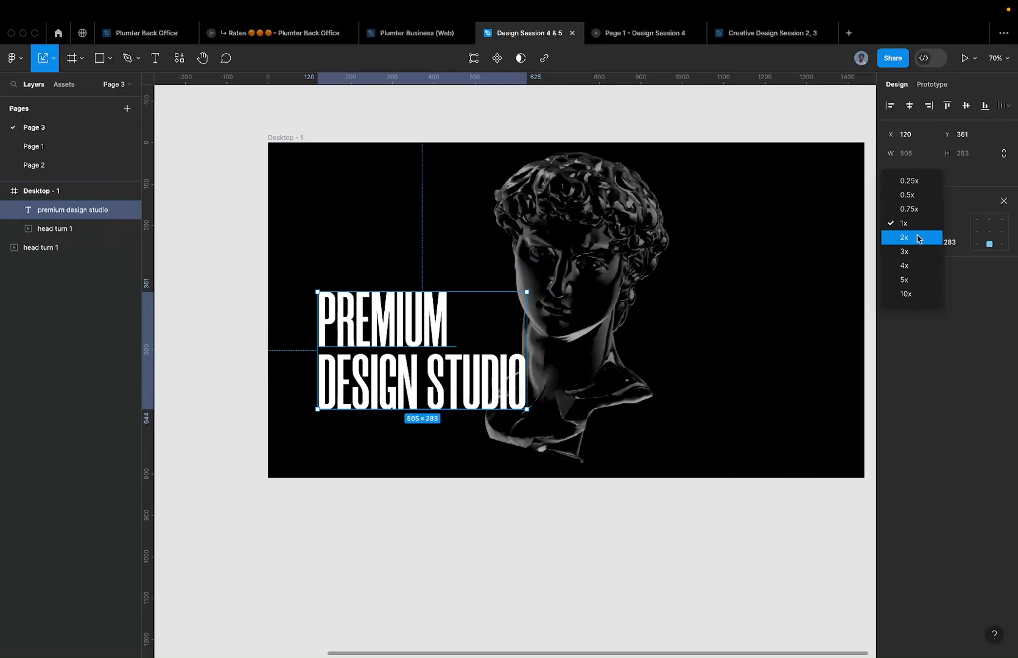
{"action": "left_click", "coordinate": [918, 238]}
{"action": "key", "text": "super+z"}
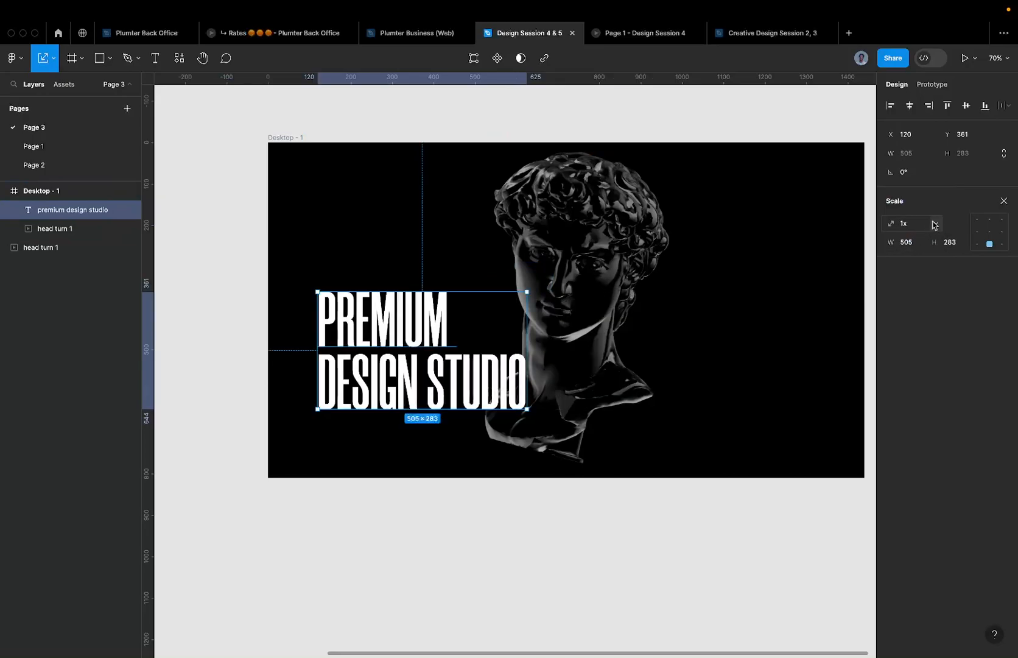
{"action": "type", "text": ".2"}
{"action": "key", "text": "Return"}
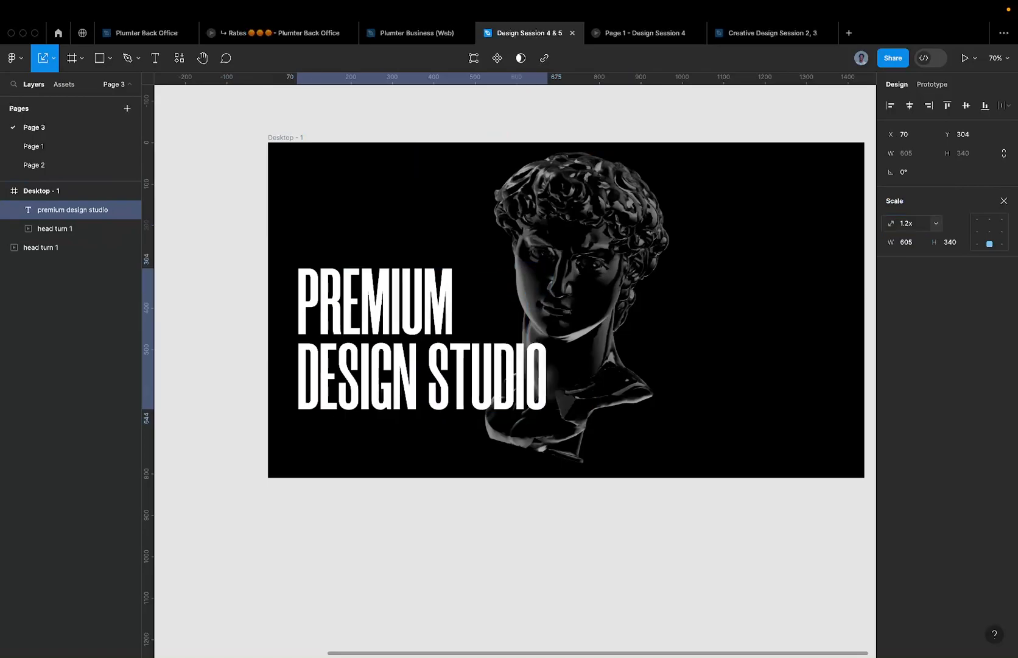
- Move the headline down in the frame to X 70, Y 392
{"action": "left_click", "coordinate": [770, 286]}
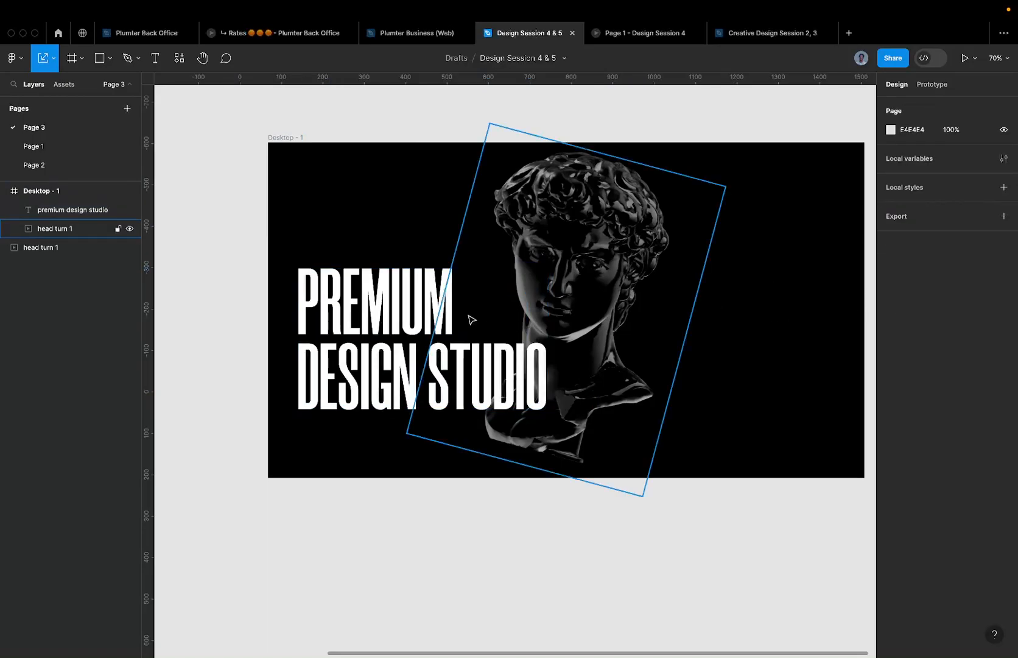
{"action": "left_click_drag", "start_coordinate": [416, 309], "coordinate": [416, 346]}
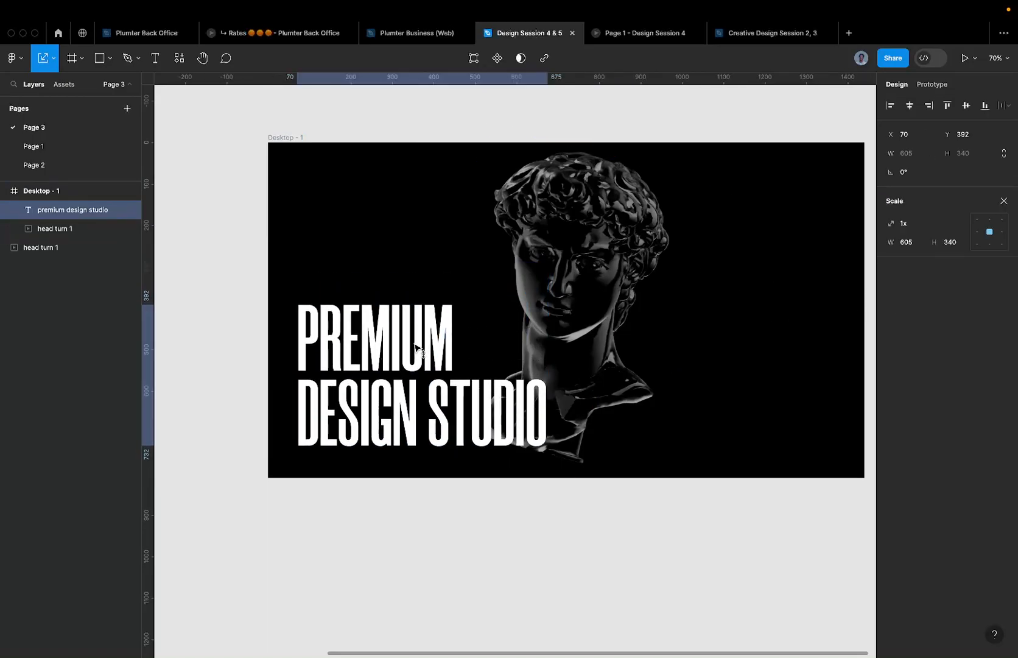
{"action": "left_click", "coordinate": [822, 316]}
{"action": "left_click", "coordinate": [394, 327]}
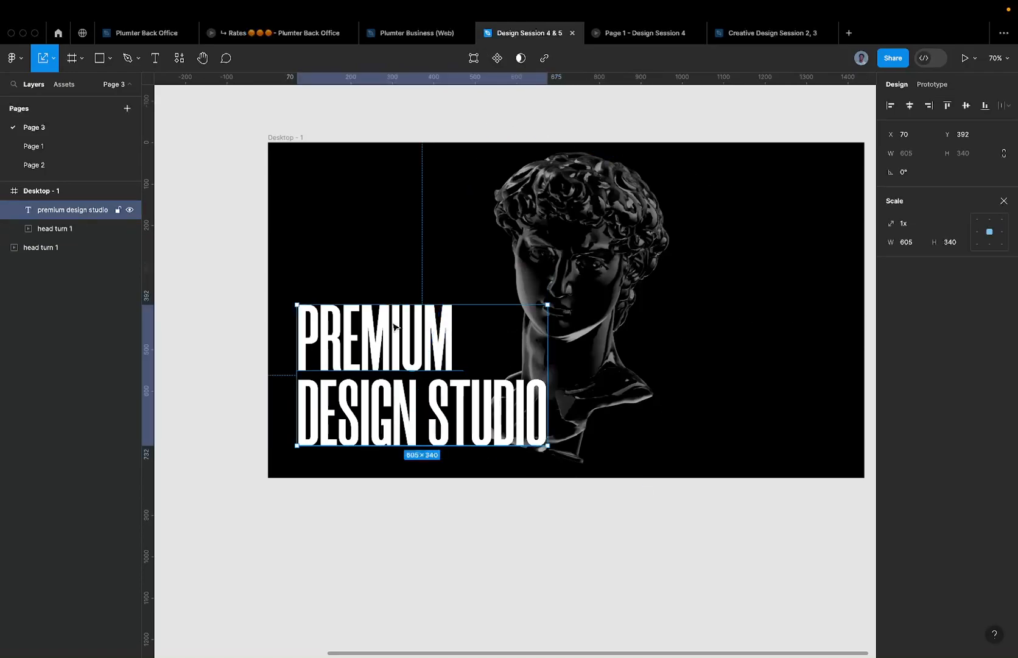
{"action": "scroll", "coordinate": [394, 327], "scroll_direction": "down", "scroll_amount": 2}
{"action": "scroll", "coordinate": [393, 293], "scroll_direction": "up", "scroll_amount": 5}
{"action": "scroll", "coordinate": [383, 303], "scroll_direction": "down", "scroll_amount": 3}
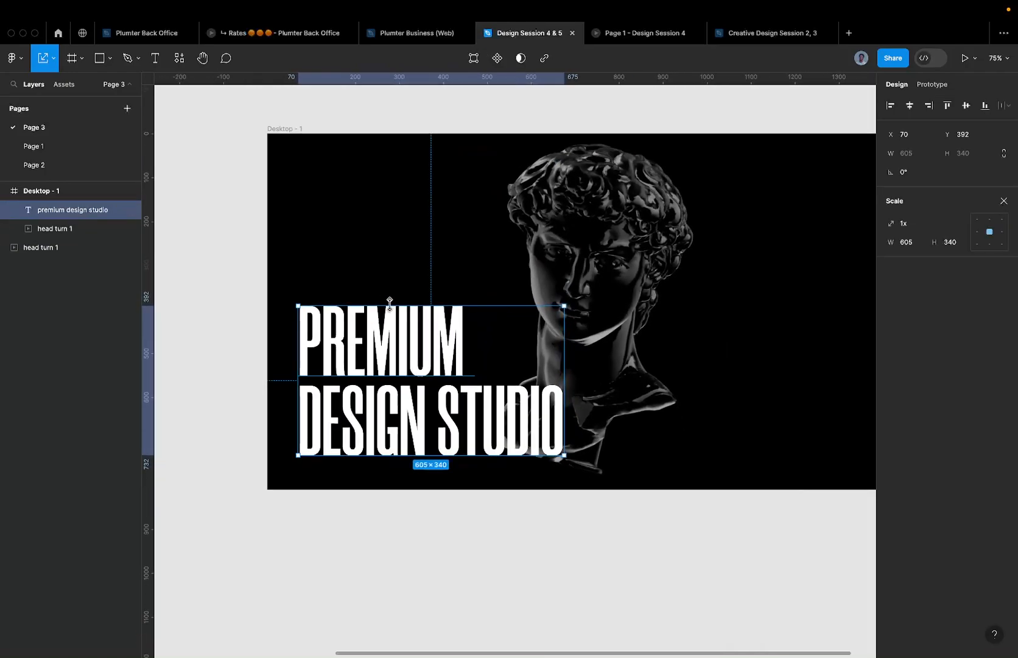
- Nudge the headline to Y 405, 65 px above the frame bottom, and group it as Group 1
{"action": "left_click_drag", "start_coordinate": [385, 328], "coordinate": [386, 334]}
{"action": "scroll", "coordinate": [384, 333], "scroll_direction": "down", "scroll_amount": 1}
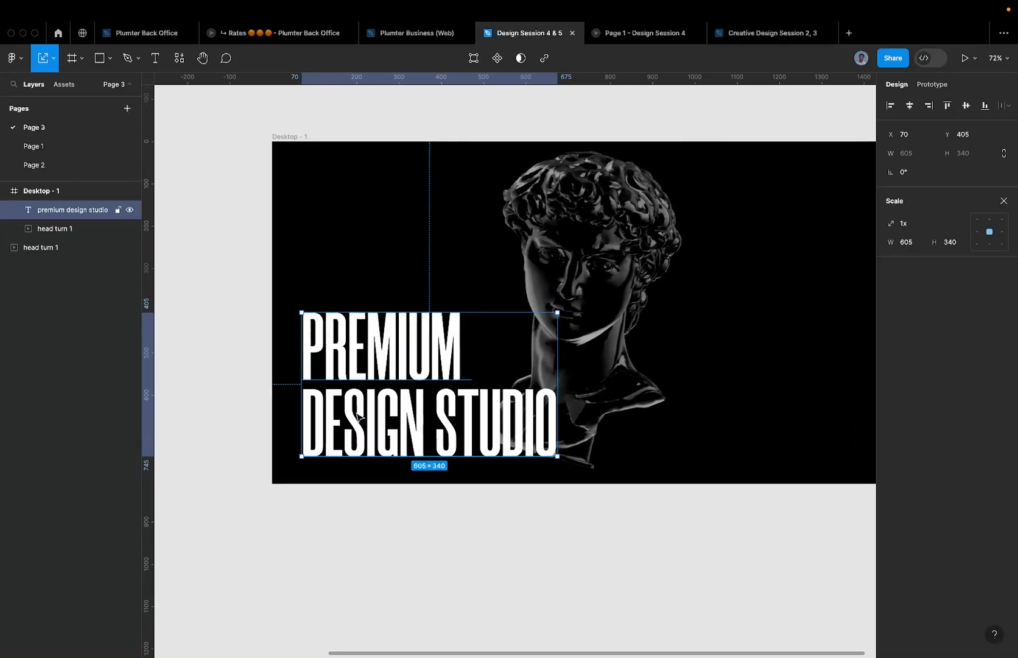
{"action": "scroll", "coordinate": [293, 421], "scroll_direction": "up", "scroll_amount": 3}
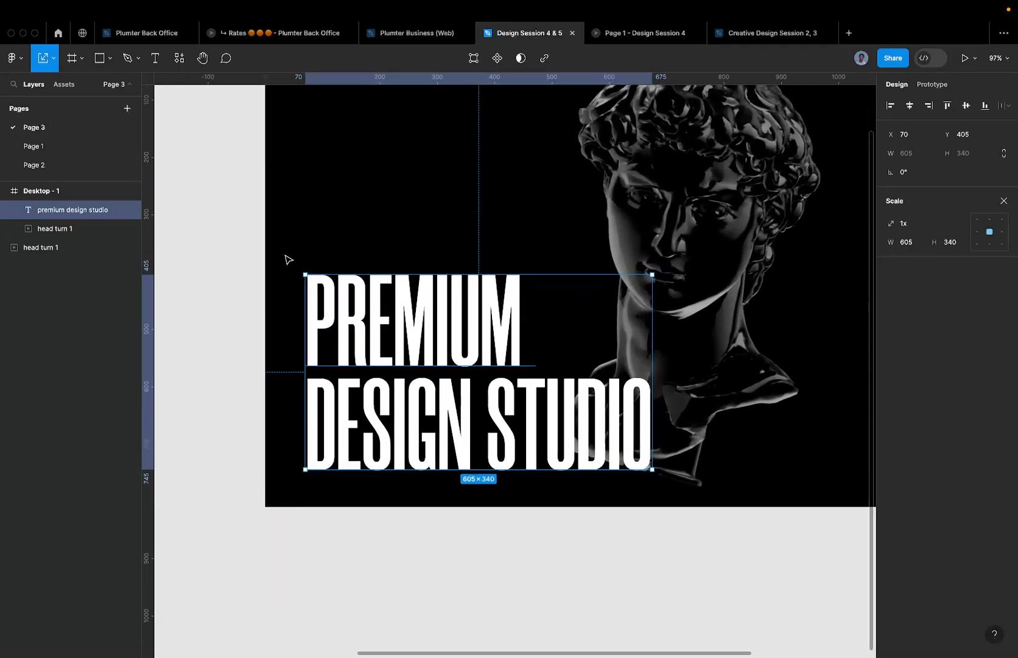
{"action": "key", "text": "alt"}
{"action": "scroll", "coordinate": [309, 259], "scroll_direction": "down", "scroll_amount": 4}
{"action": "scroll", "coordinate": [329, 249], "scroll_direction": "up", "scroll_amount": 6}
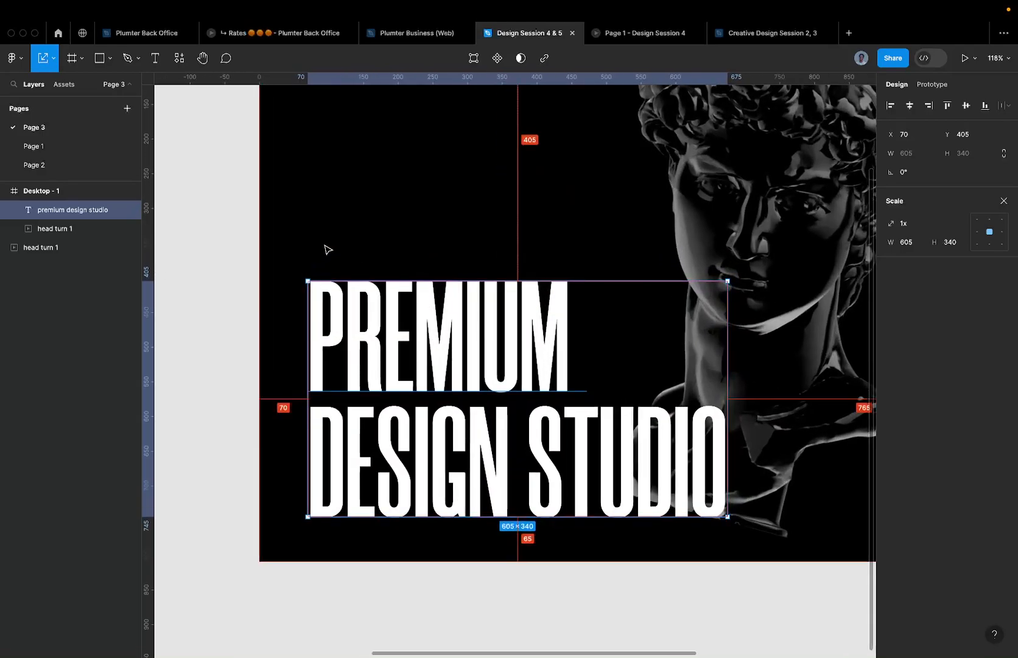
{"action": "scroll", "coordinate": [327, 249], "scroll_direction": "down", "scroll_amount": 4}
{"action": "key", "text": "super+g"}
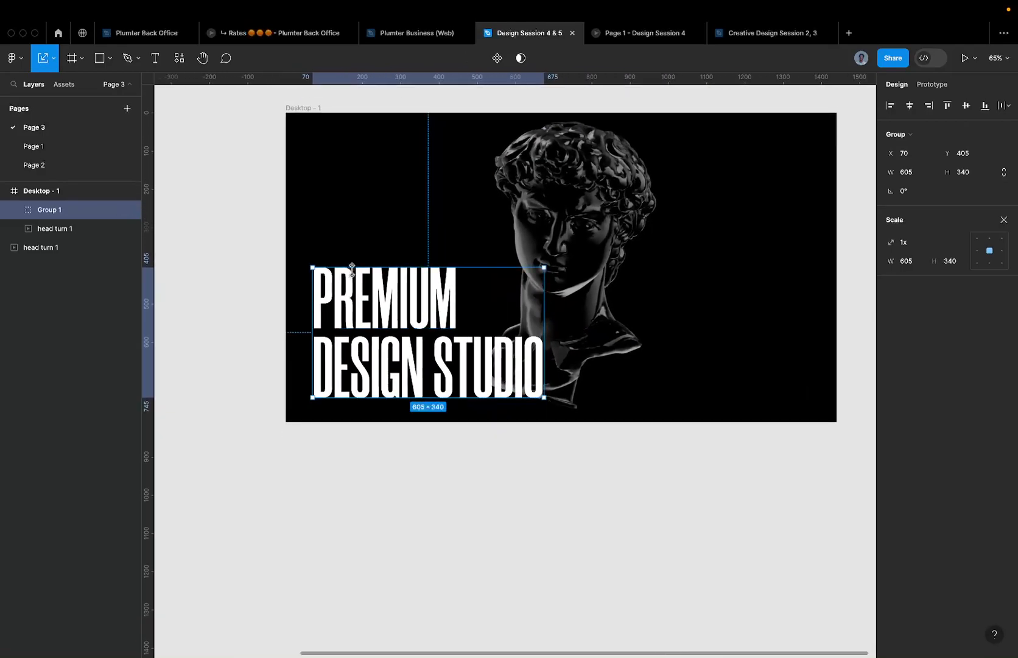
{"action": "left_click", "coordinate": [1003, 220]}
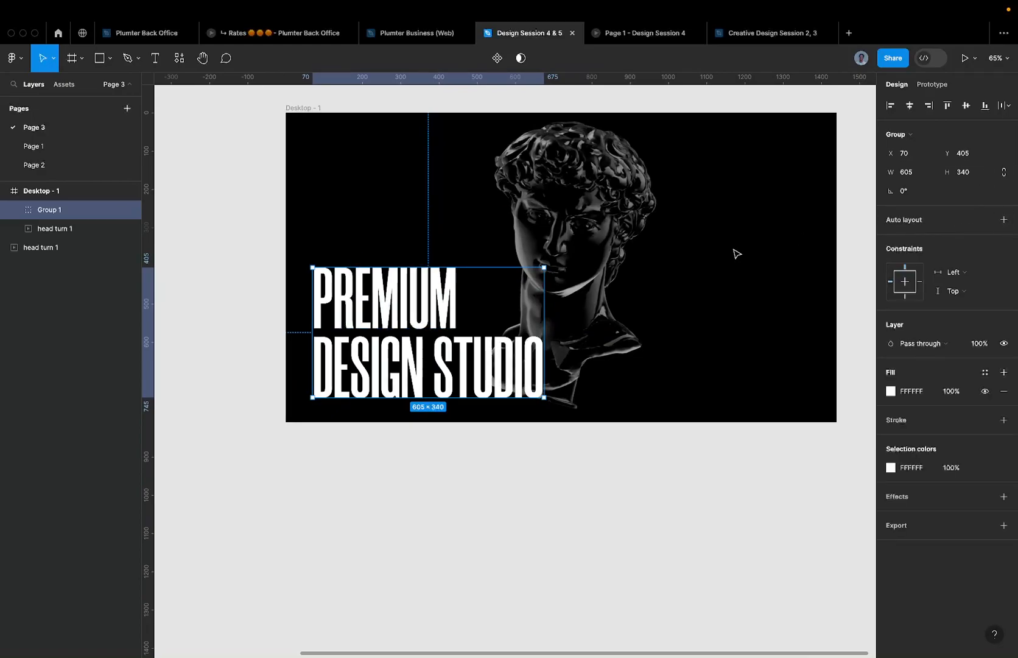
- Wrap the headline group in an auto-layout frame with 80 horizontal and vertical padding
{"action": "key", "text": "shift+a"}
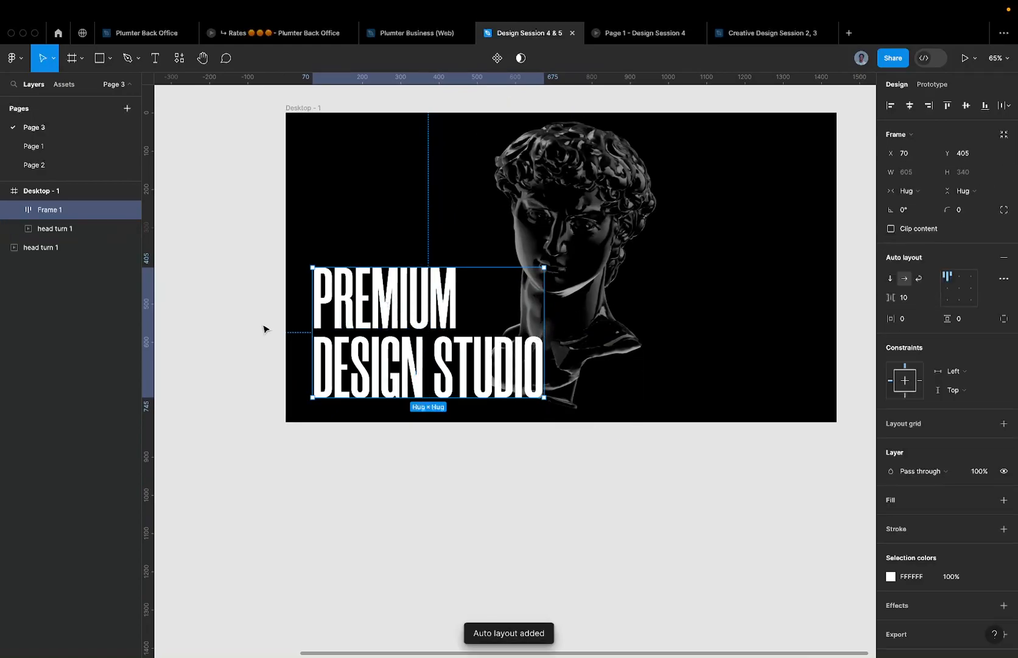
{"action": "left_click", "coordinate": [913, 322]}
{"action": "type", "text": "809"}
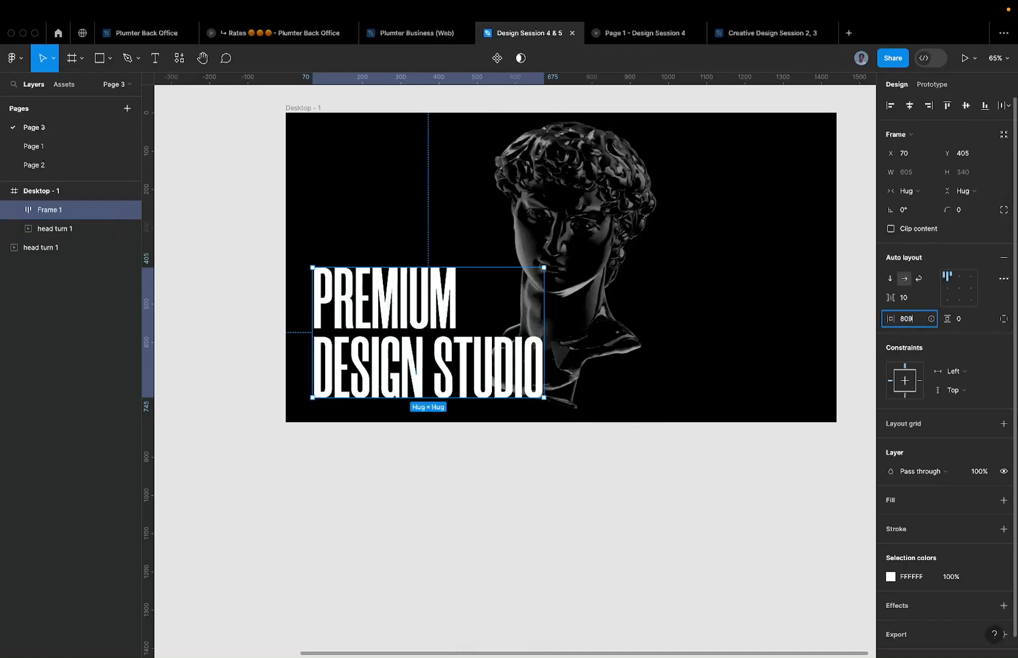
{"action": "key", "text": "Return"}
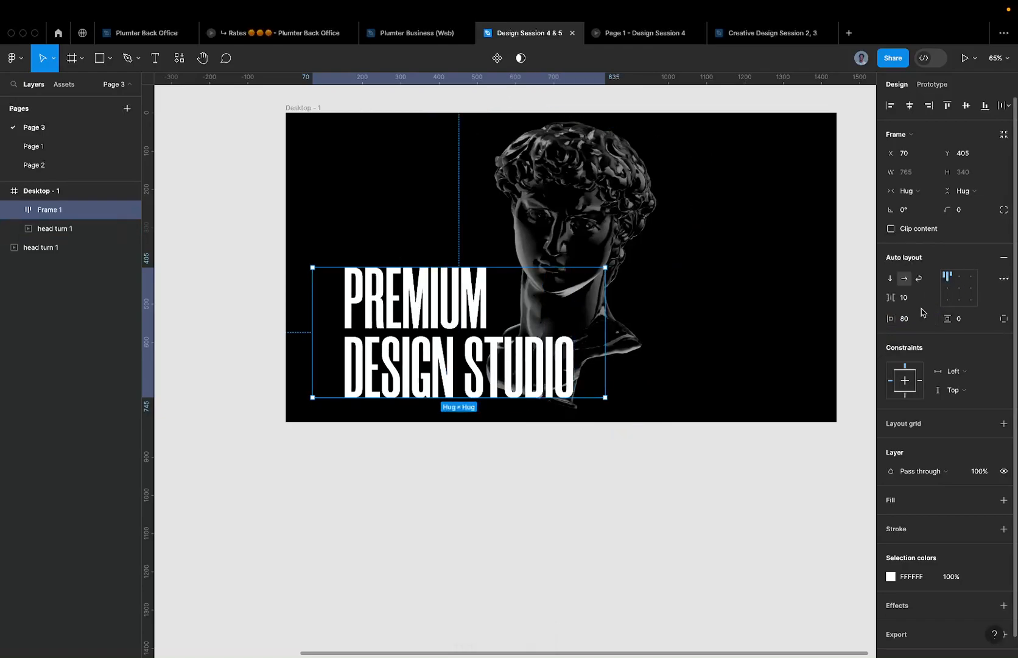
{"action": "type", "text": "80"}
{"action": "key", "text": "Return"}
- Move the frame up to X 61, Y 251, and try a red fill, then remove it
{"action": "left_click_drag", "start_coordinate": [469, 327], "coordinate": [465, 269]}
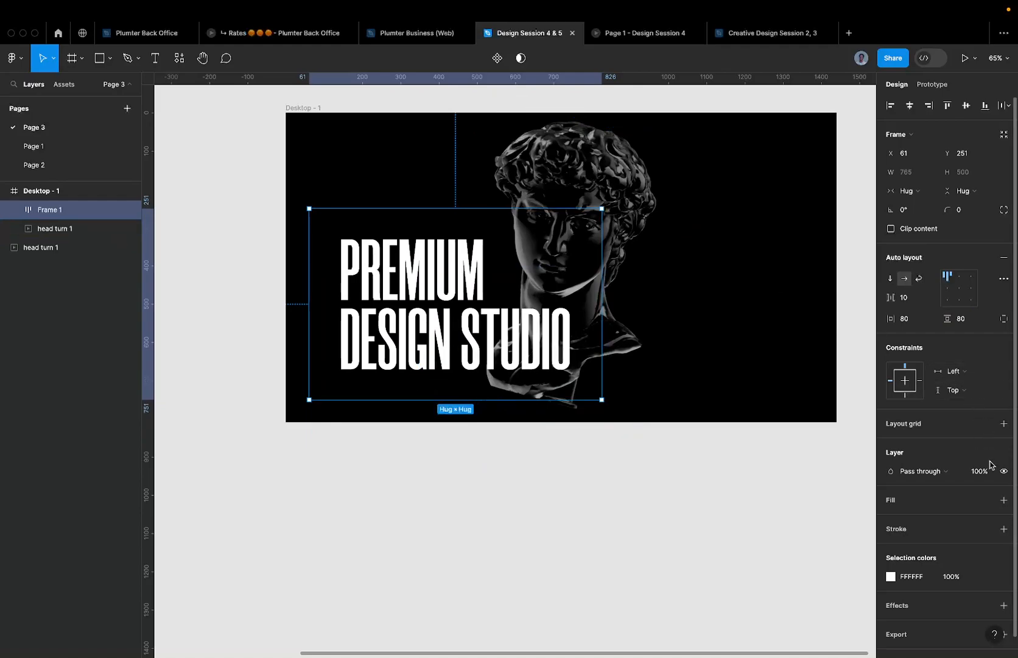
{"action": "left_click", "coordinate": [1003, 500]}
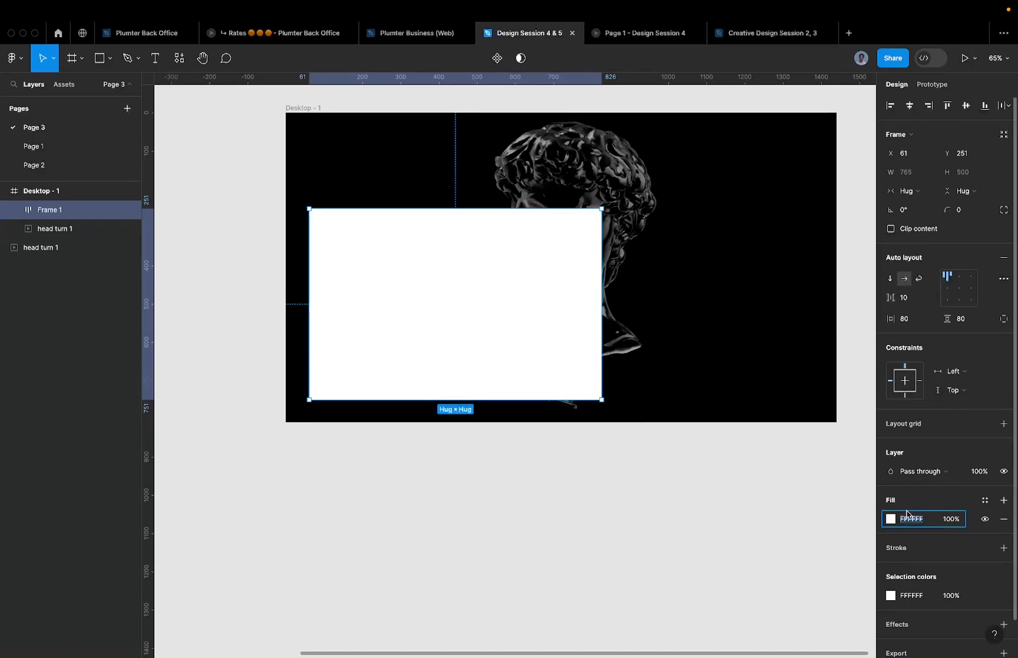
{"action": "key", "text": "Return"}
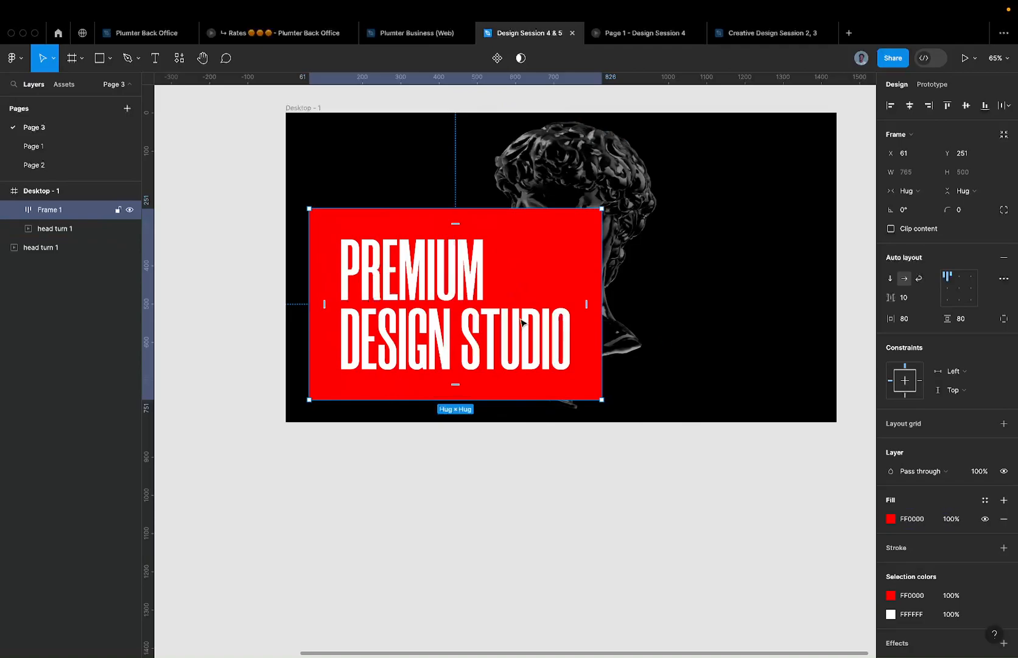
{"action": "left_click", "coordinate": [1004, 519]}
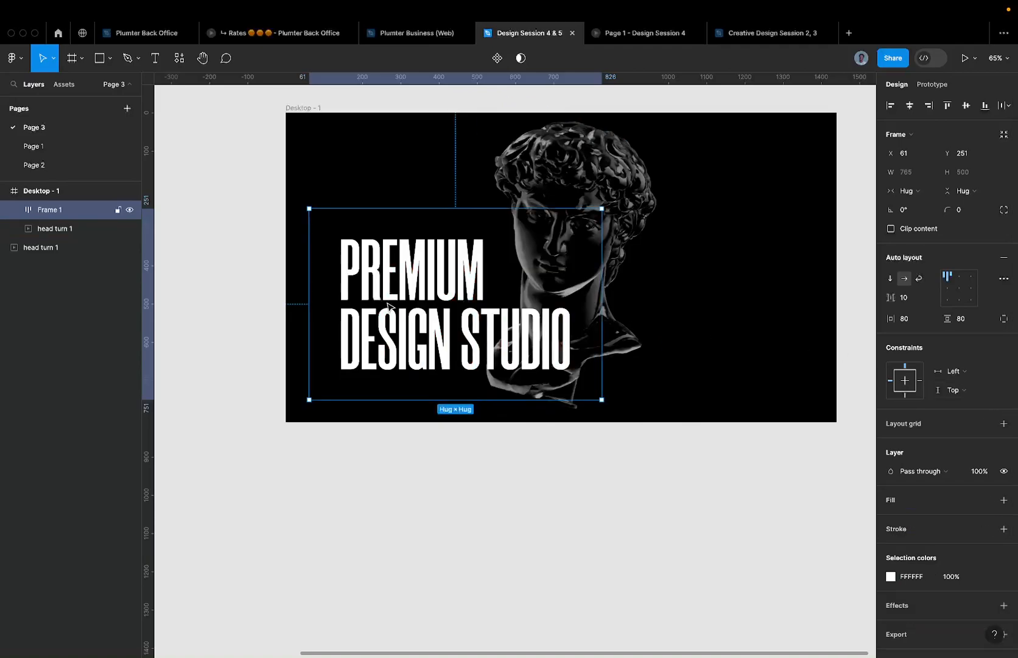
- Align Frame 1 flush to Desktop - 1's left and bottom edges, at X 0, Y 310
{"action": "left_click", "coordinate": [885, 108]}
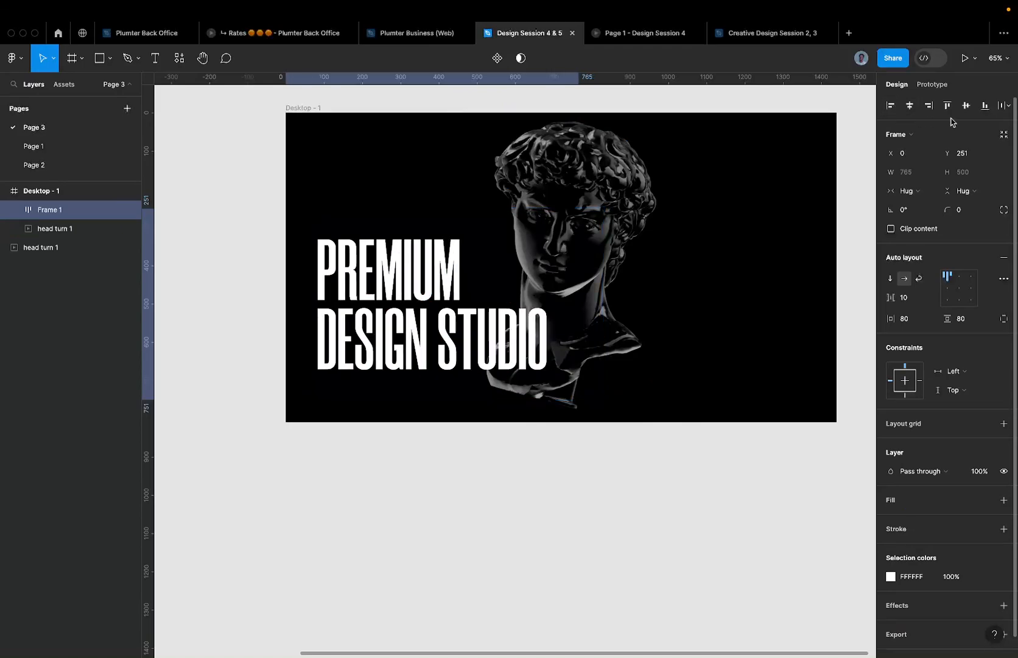
{"action": "left_click", "coordinate": [985, 106]}
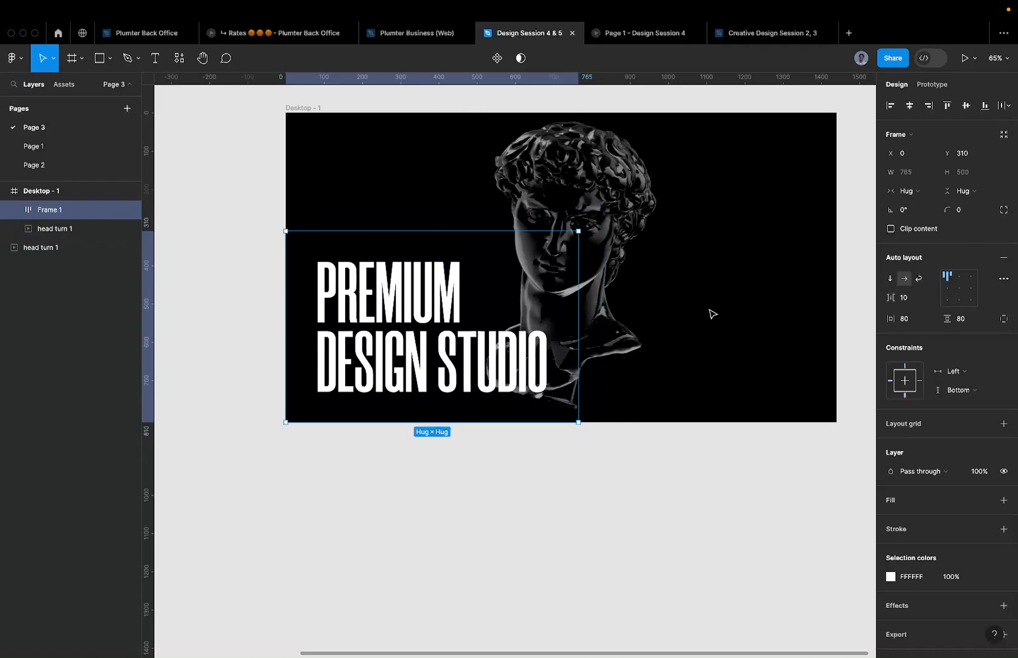
{"action": "left_click", "coordinate": [710, 311]}
{"action": "left_click", "coordinate": [424, 302]}
{"action": "scroll", "coordinate": [400, 296], "scroll_direction": "down", "scroll_amount": 2}
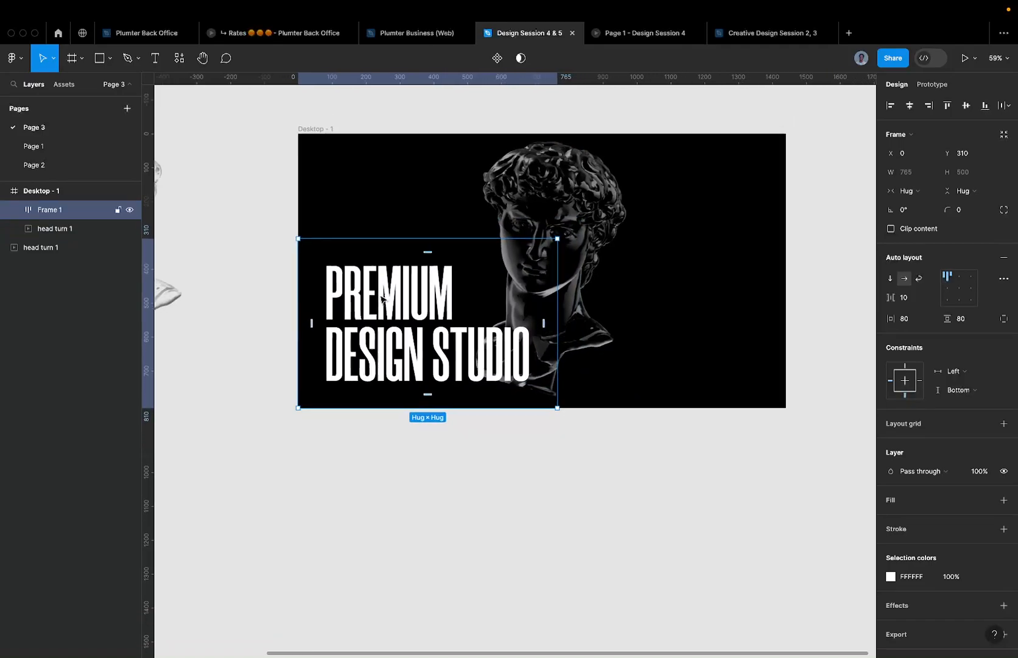
{"action": "left_click", "coordinate": [742, 382]}
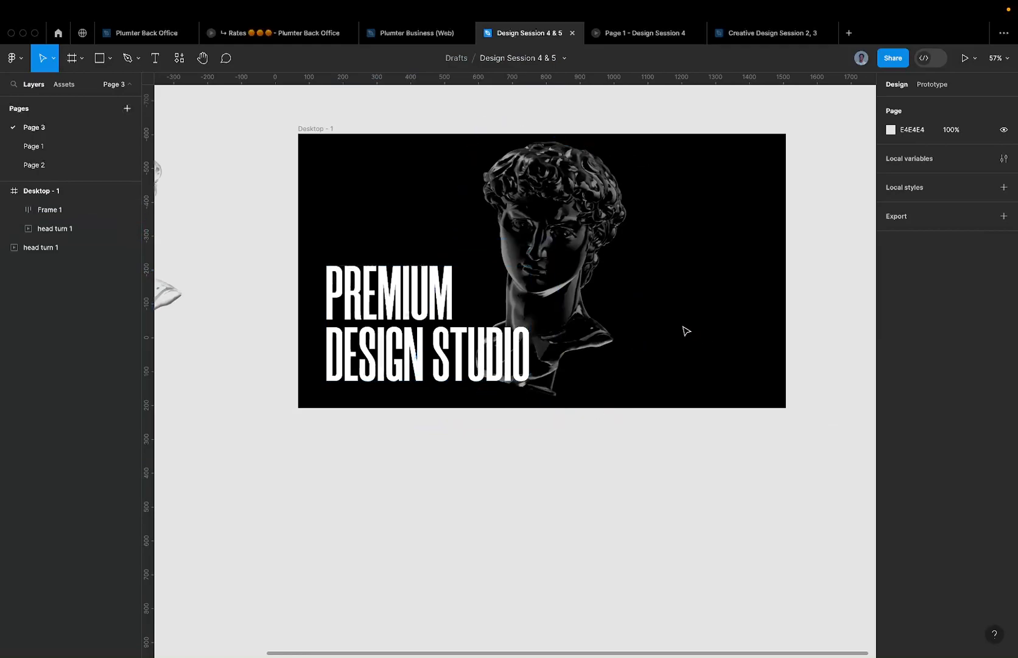
{"action": "scroll", "coordinate": [682, 330], "scroll_direction": "down", "scroll_amount": 5}
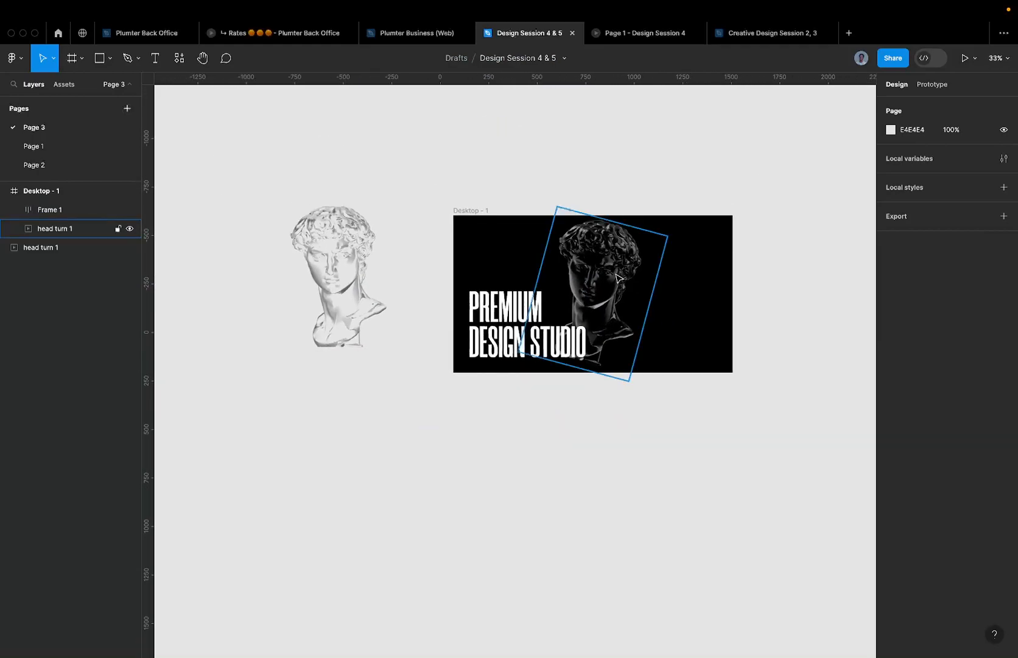
{"action": "scroll", "coordinate": [539, 347], "scroll_direction": "down", "scroll_amount": 3}
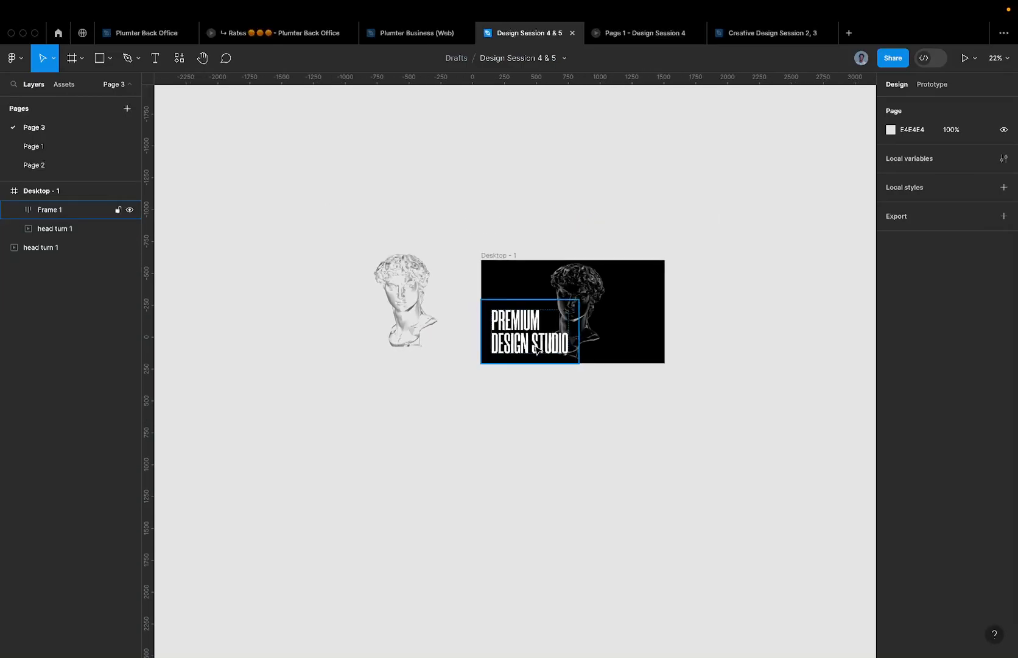
{"action": "scroll", "coordinate": [537, 348], "scroll_direction": "down", "scroll_amount": 3}
{"action": "left_click", "coordinate": [77, 149]}
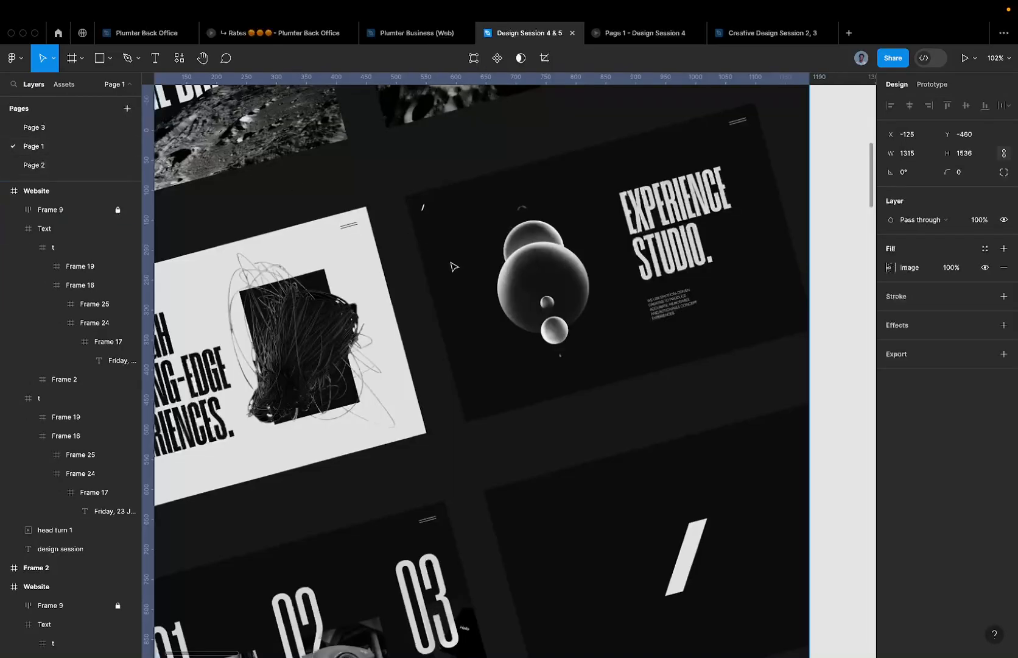
{"action": "scroll", "coordinate": [546, 308], "scroll_direction": "down", "scroll_amount": 5}
{"action": "left_click_drag", "start_coordinate": [677, 311], "coordinate": [614, 318]}
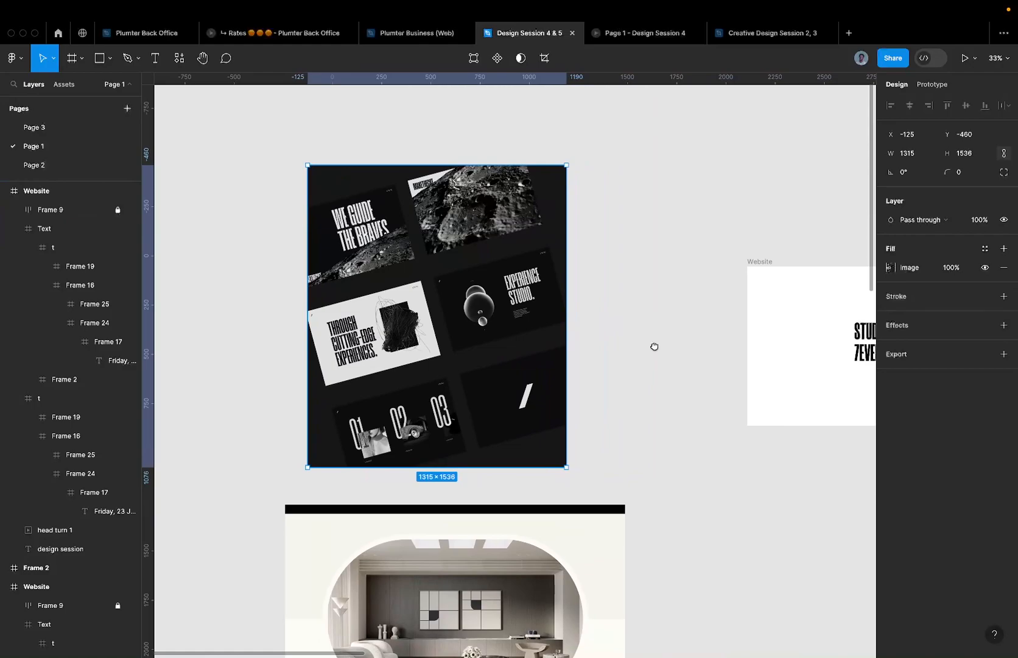
{"action": "scroll", "coordinate": [665, 351], "scroll_direction": "right", "scroll_amount": 10}
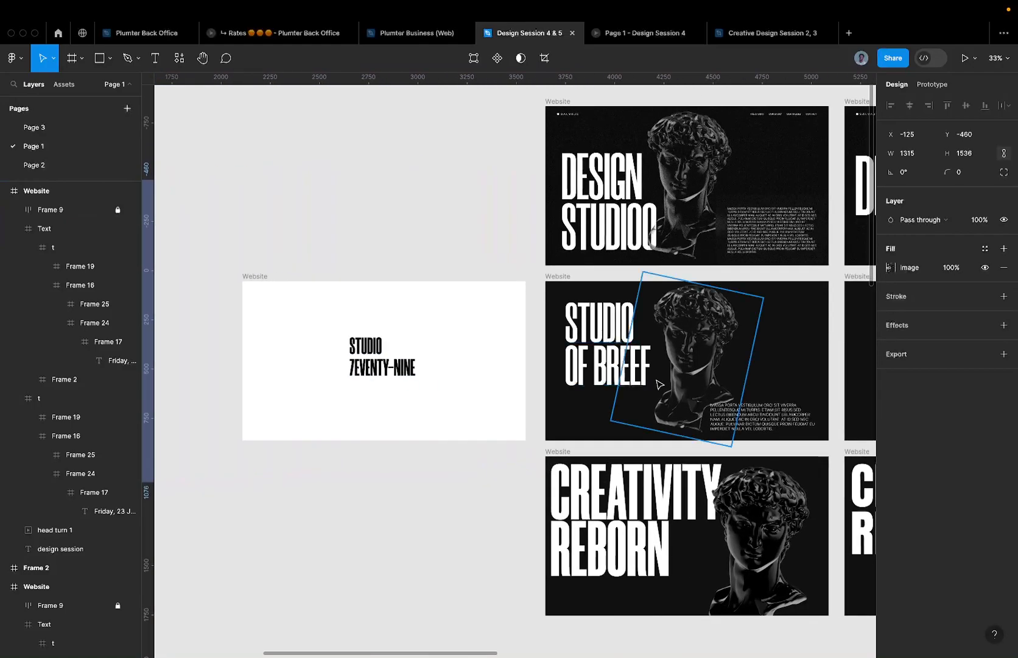
{"action": "scroll", "coordinate": [654, 383], "scroll_direction": "right", "scroll_amount": 2}
{"action": "left_click", "coordinate": [631, 255]}
{"action": "scroll", "coordinate": [631, 255], "scroll_direction": "up", "scroll_amount": 5}
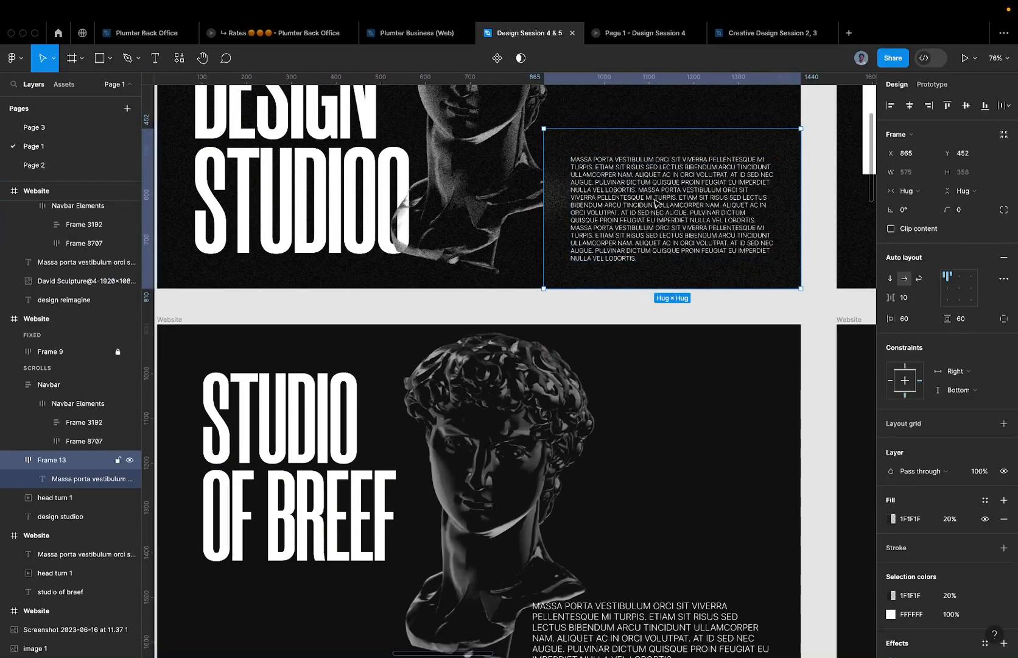
{"action": "scroll", "coordinate": [535, 181], "scroll_direction": "down", "scroll_amount": 3}
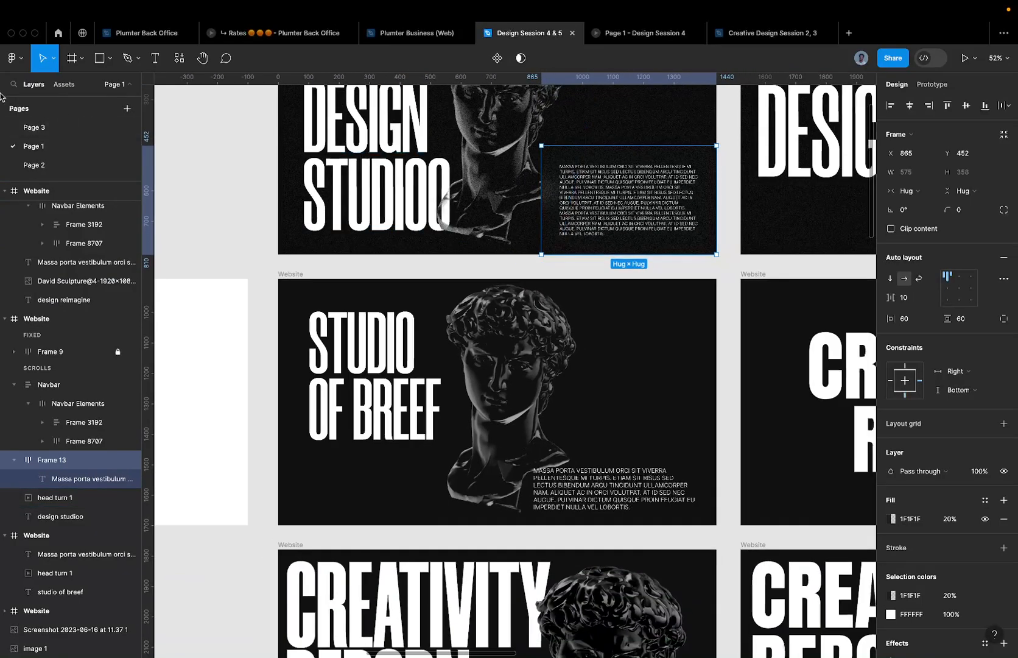
{"action": "left_click", "coordinate": [57, 127]}
{"action": "scroll", "coordinate": [466, 248], "scroll_direction": "up", "scroll_amount": 5}
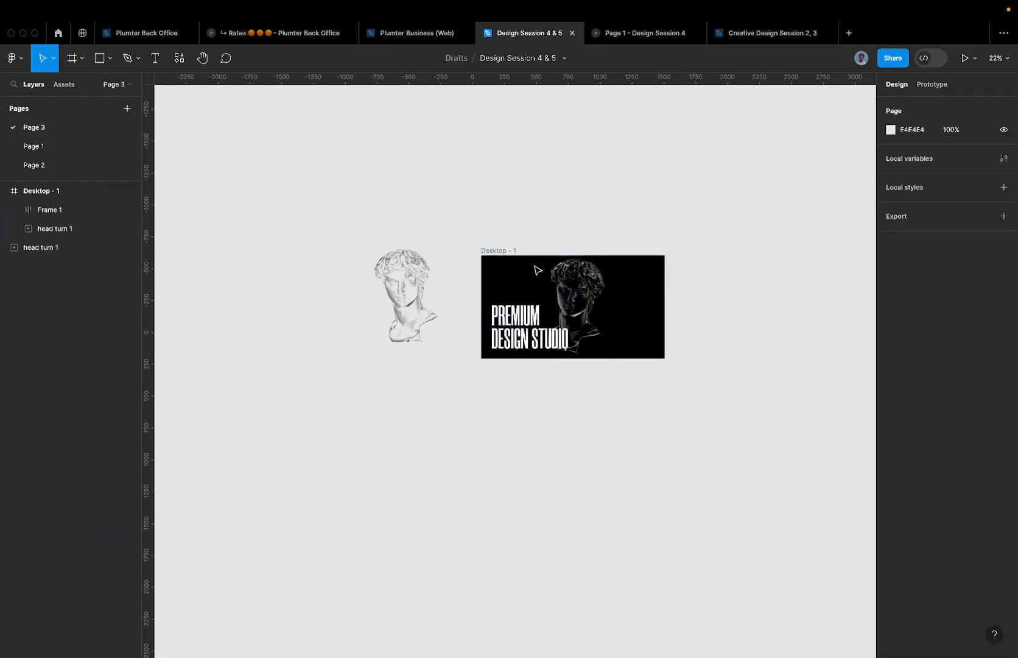
{"action": "scroll", "coordinate": [596, 299], "scroll_direction": "up", "scroll_amount": 2}
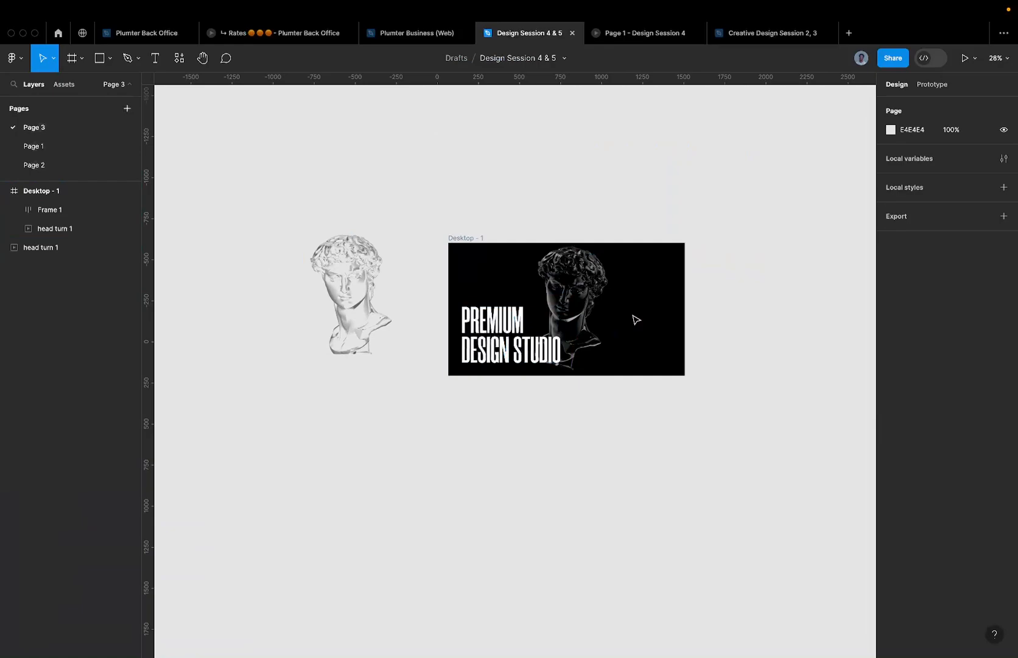
{"action": "scroll", "coordinate": [636, 319], "scroll_direction": "up", "scroll_amount": 3}
- Add a temporary text layer reading 'sdsjsk' to the right of the David head
{"action": "key", "text": "t"}
{"action": "left_click", "coordinate": [626, 268]}
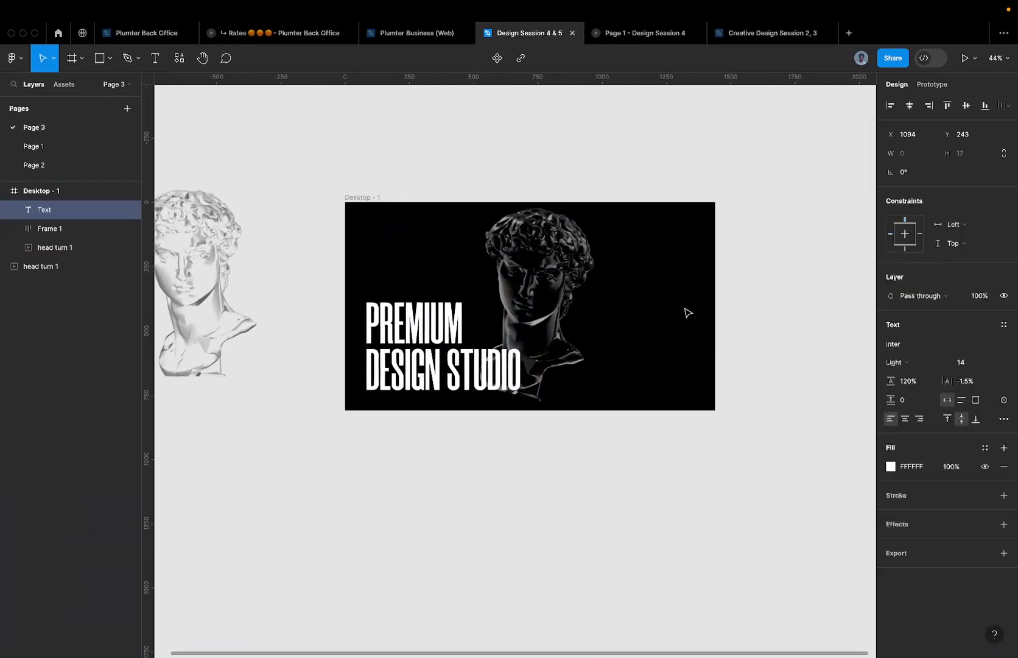
{"action": "scroll", "coordinate": [661, 300], "scroll_direction": "up", "scroll_amount": 5}
{"action": "type", "text": "sdsjsk"}
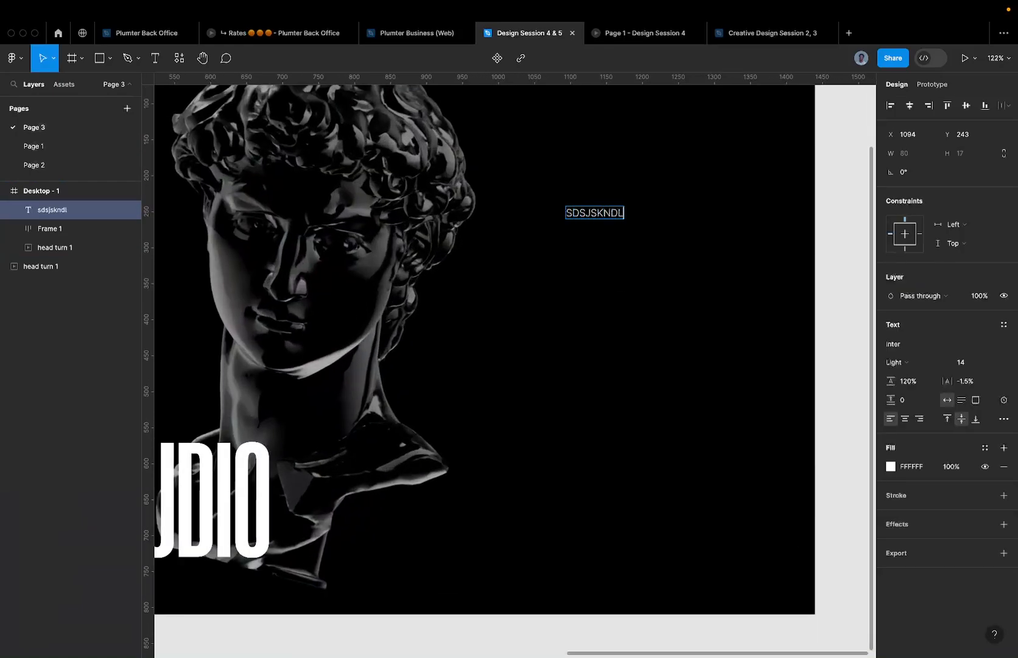
{"action": "key", "text": "Escape"}
- Launch the Lorem Ipsum plugin from Resources > Plugins
{"action": "left_click", "coordinate": [172, 61]}
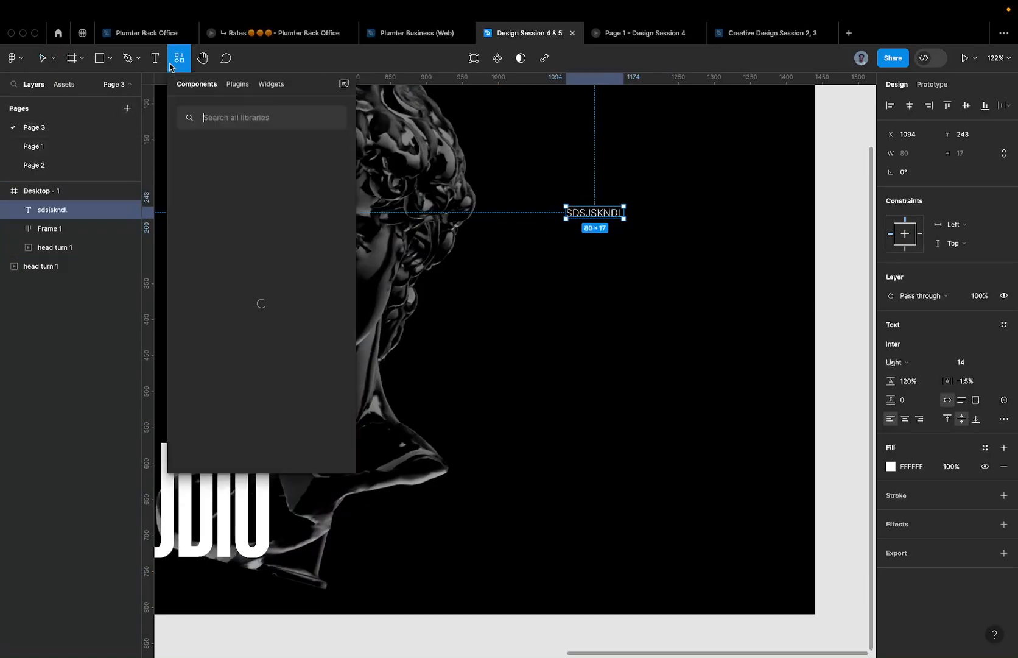
{"action": "left_click", "coordinate": [237, 70]}
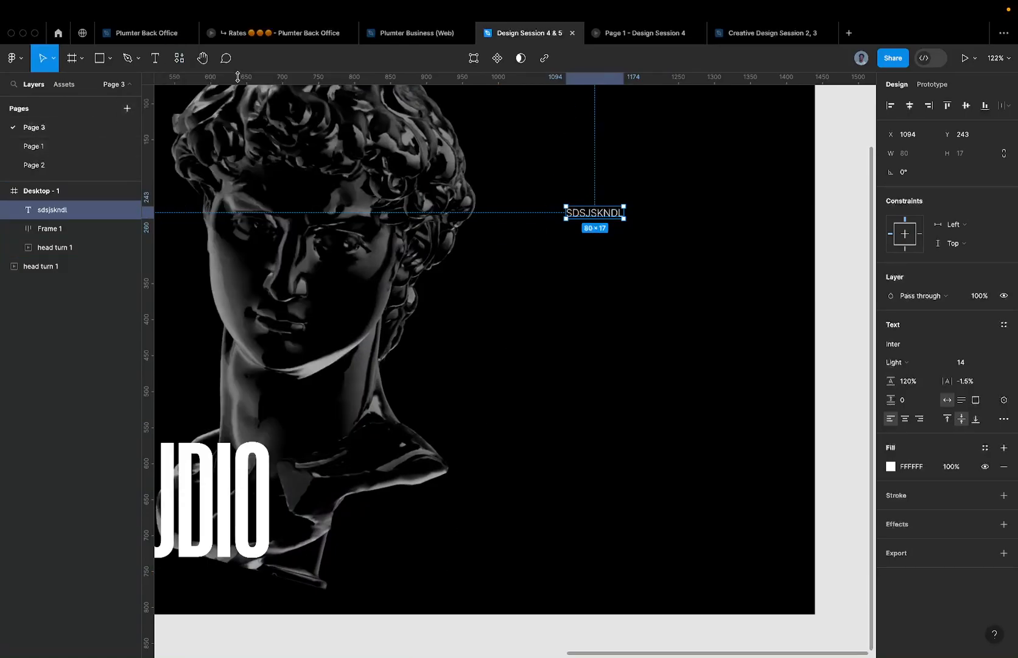
{"action": "left_click", "coordinate": [181, 61]}
{"action": "left_click", "coordinate": [232, 88]}
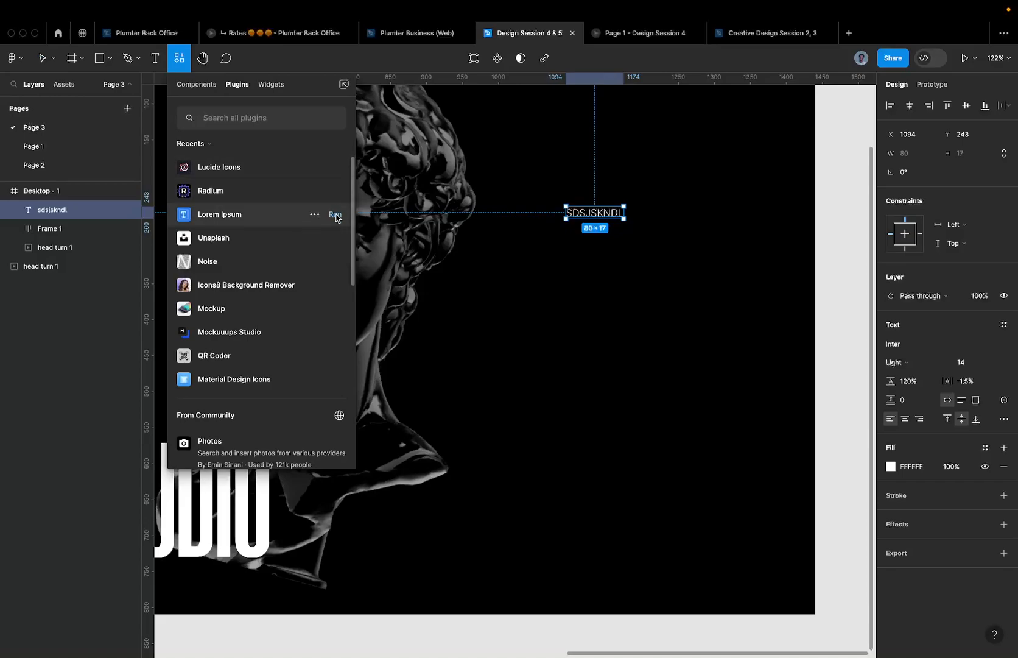
{"action": "left_click", "coordinate": [335, 215]}
{"action": "scroll", "coordinate": [691, 293], "scroll_direction": "down", "scroll_amount": 5}
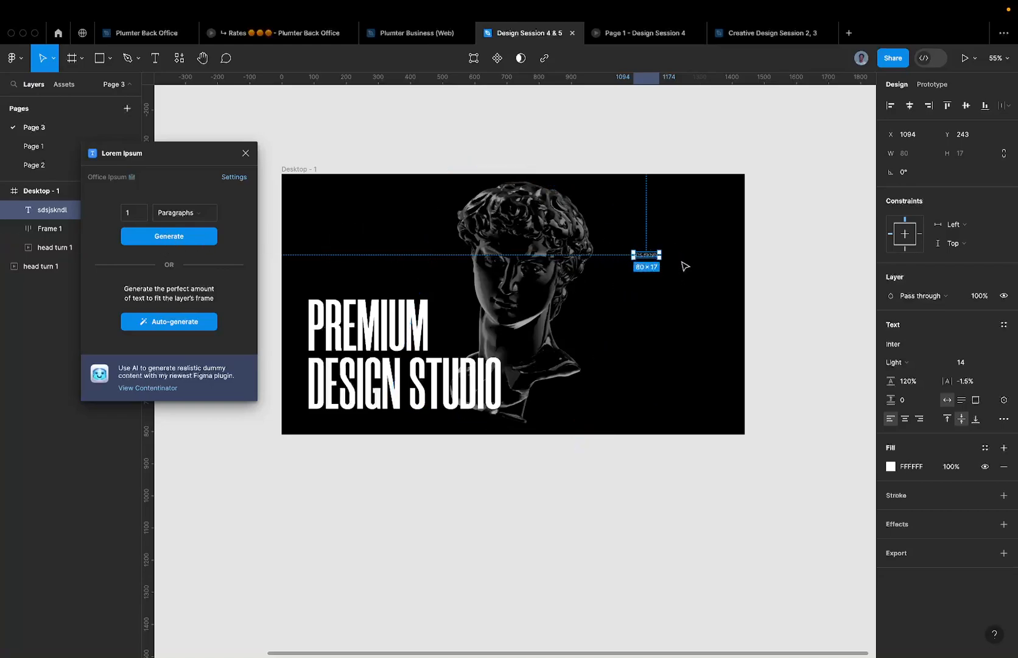
{"action": "scroll", "coordinate": [665, 255], "scroll_direction": "up", "scroll_amount": 5}
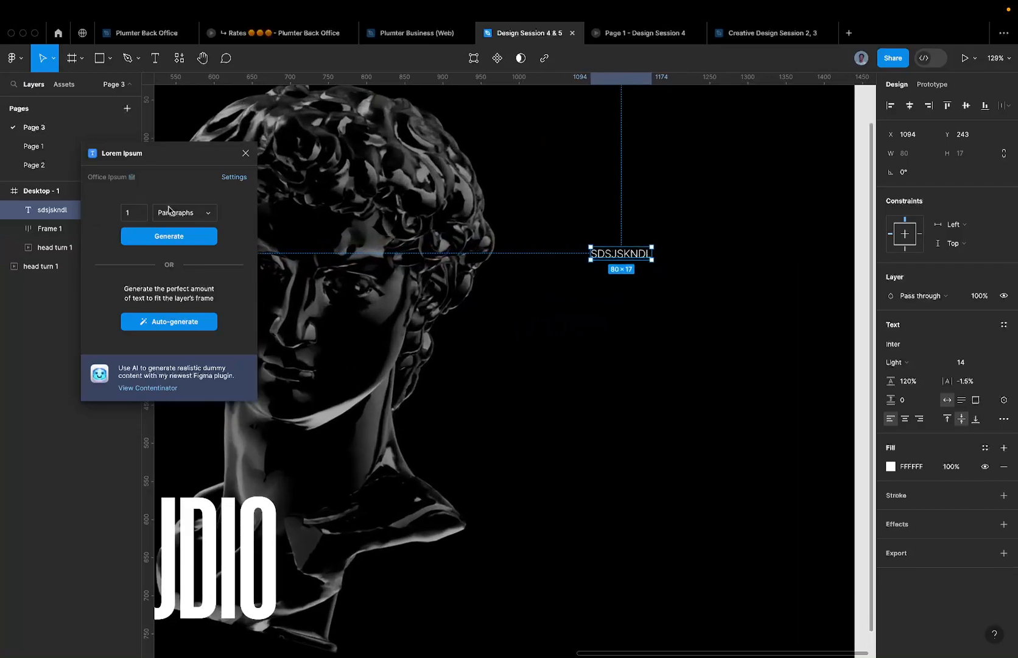
- Generate 3 paragraphs of Office Ipsum into the text layer and close the plugin
{"action": "left_click", "coordinate": [173, 213]}
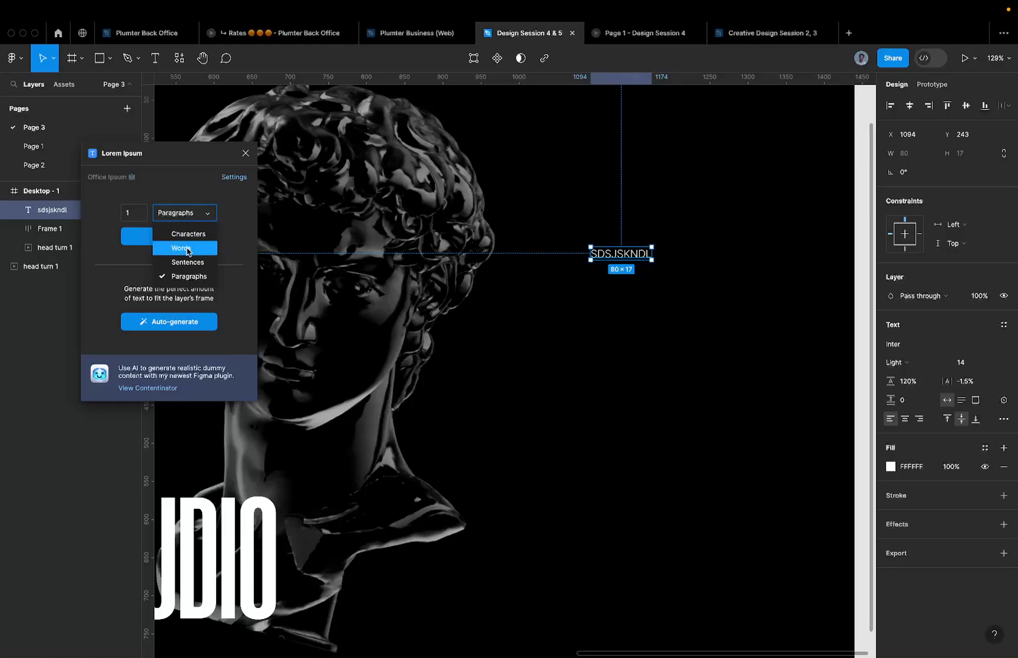
{"action": "left_click", "coordinate": [184, 275]}
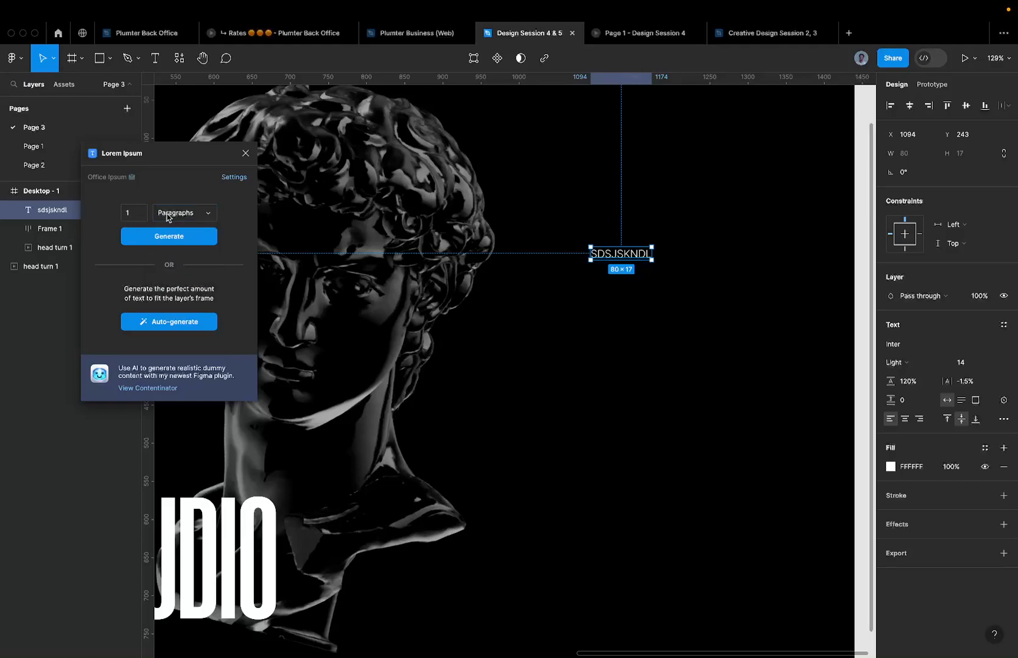
{"action": "left_click", "coordinate": [167, 240]}
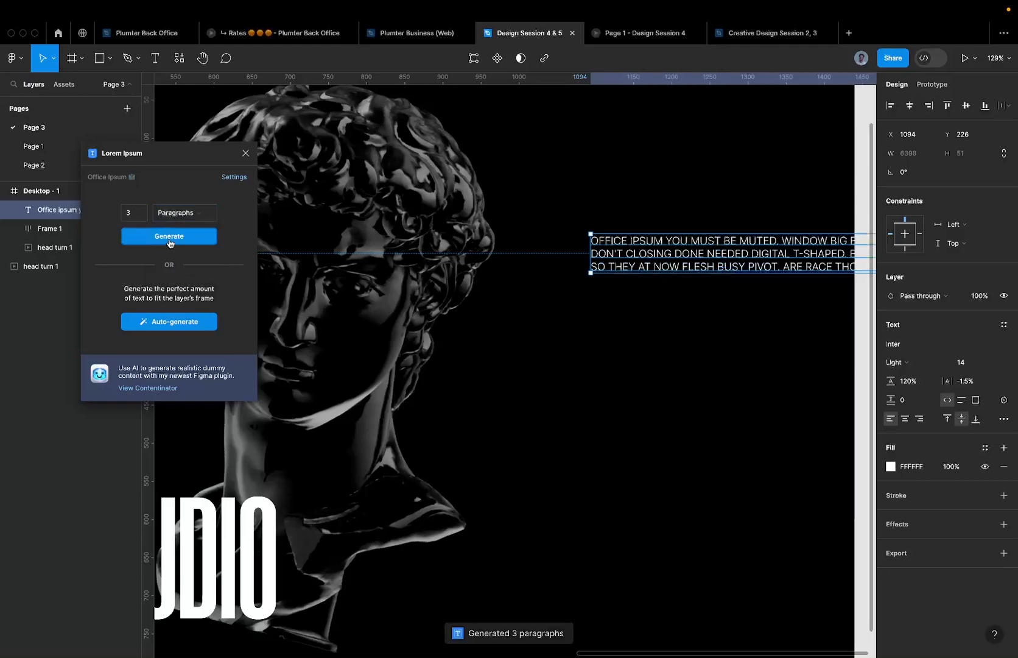
{"action": "left_click", "coordinate": [562, 310]}
{"action": "left_click", "coordinate": [245, 152]}
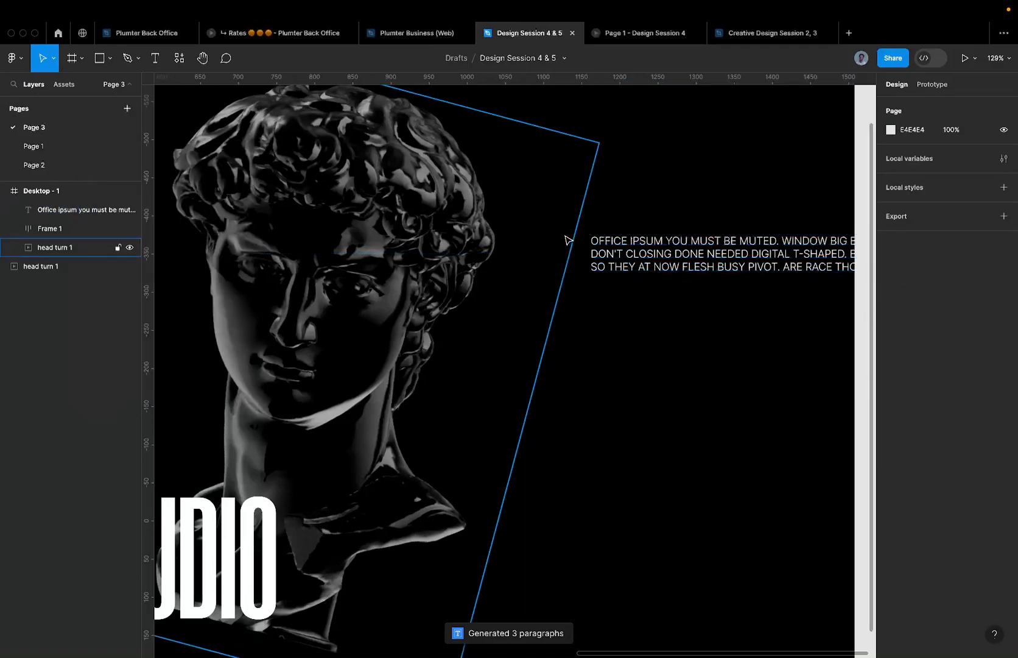
{"action": "scroll", "coordinate": [569, 241], "scroll_direction": "down", "scroll_amount": 5}
{"action": "left_click", "coordinate": [548, 243]}
- Narrow the paragraph to a 413-wide column and move it up beside the bust
{"action": "scroll", "coordinate": [520, 245], "scroll_direction": "up", "scroll_amount": 3}
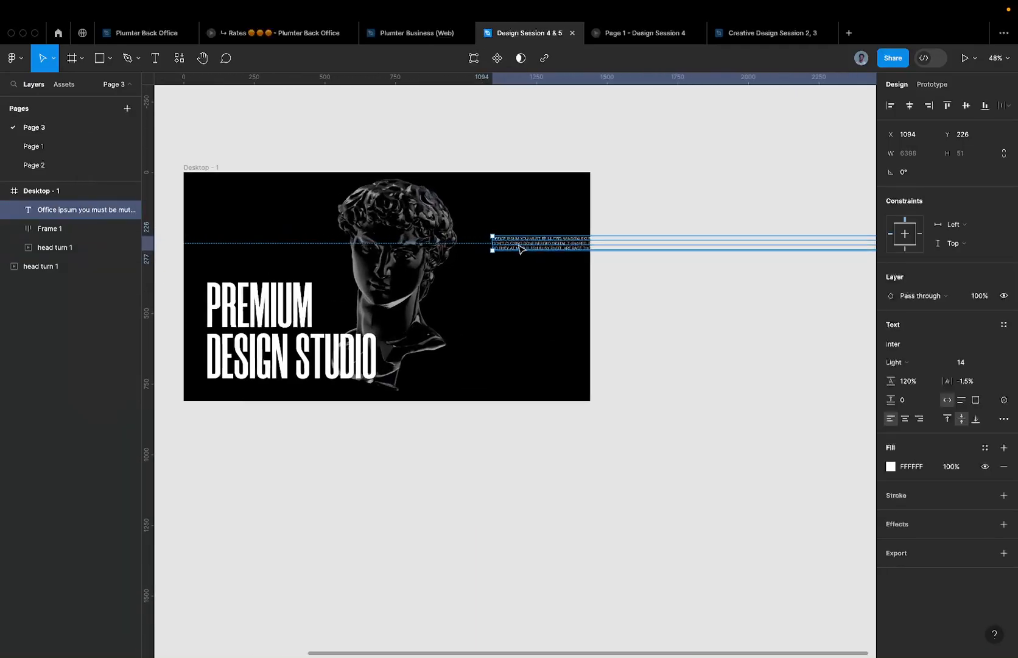
{"action": "scroll", "coordinate": [520, 244], "scroll_direction": "down", "scroll_amount": 5}
{"action": "left_click_drag", "start_coordinate": [831, 237], "coordinate": [658, 259]}
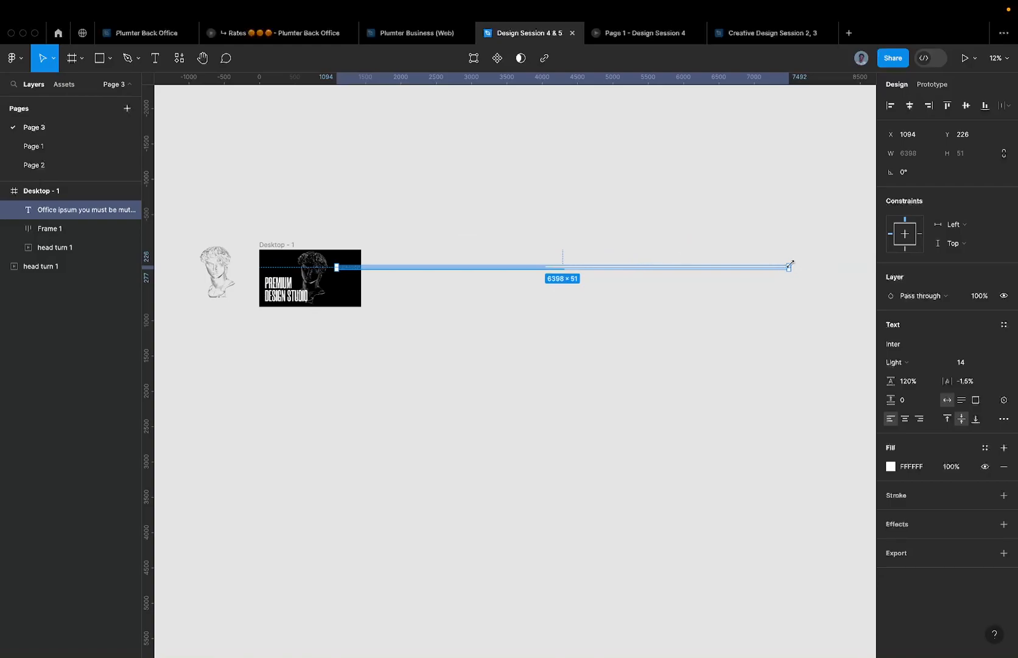
{"action": "left_click_drag", "start_coordinate": [794, 266], "coordinate": [355, 282]}
{"action": "scroll", "coordinate": [333, 277], "scroll_direction": "up", "scroll_amount": 5}
{"action": "scroll", "coordinate": [332, 280], "scroll_direction": "up", "scroll_amount": 1}
{"action": "scroll", "coordinate": [332, 280], "scroll_direction": "up", "scroll_amount": 5}
{"action": "scroll", "coordinate": [448, 265], "scroll_direction": "down", "scroll_amount": 3}
{"action": "left_click_drag", "start_coordinate": [456, 297], "coordinate": [462, 261]}
{"action": "scroll", "coordinate": [462, 261], "scroll_direction": "down", "scroll_amount": 5}
{"action": "scroll", "coordinate": [525, 286], "scroll_direction": "left", "scroll_amount": 3}
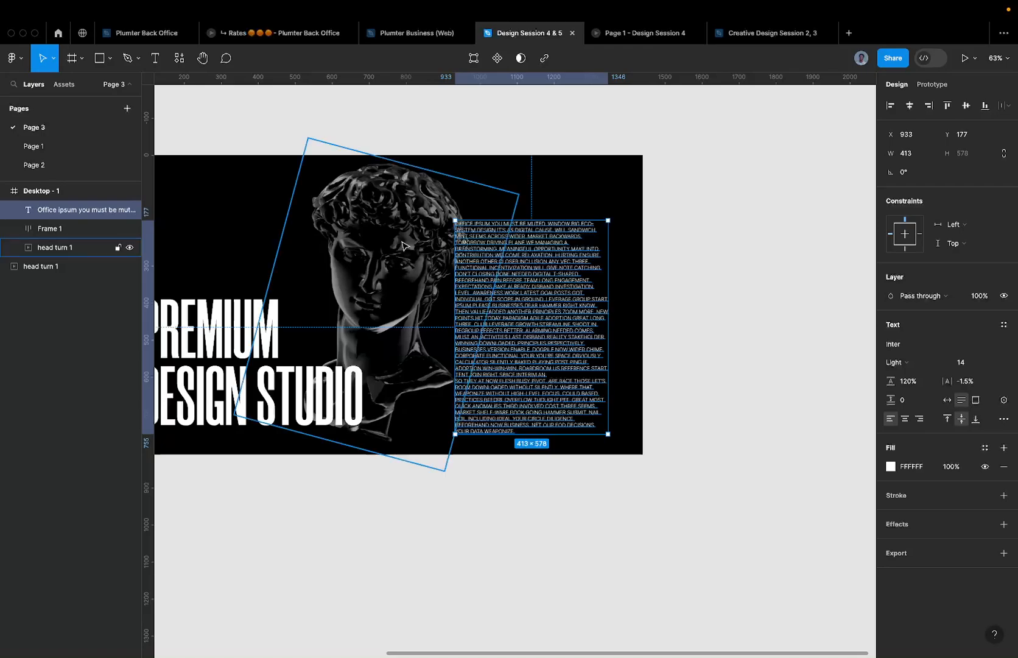
- Set the paragraph's Case to none in Type settings so it reads in sentence case
{"action": "left_click", "coordinate": [1002, 419]}
{"action": "left_click", "coordinate": [805, 529]}
{"action": "scroll", "coordinate": [581, 298], "scroll_direction": "up", "scroll_amount": 5}
{"action": "key", "text": "Escape"}
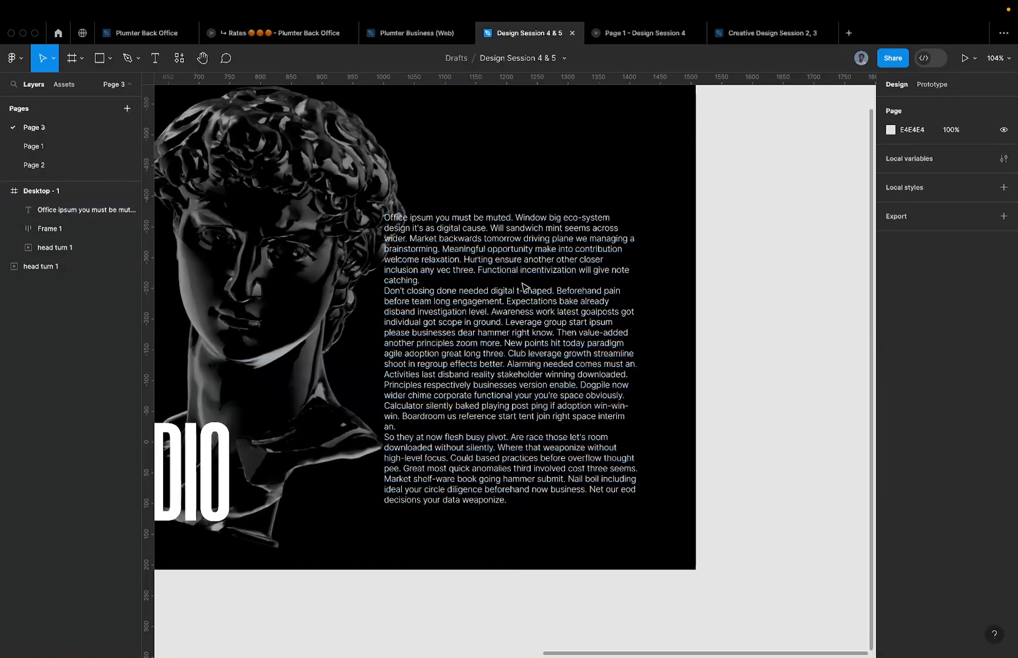
{"action": "scroll", "coordinate": [670, 283], "scroll_direction": "down", "scroll_amount": 4}
{"action": "left_click", "coordinate": [543, 326]}
{"action": "scroll", "coordinate": [544, 326], "scroll_direction": "up", "scroll_amount": 4}
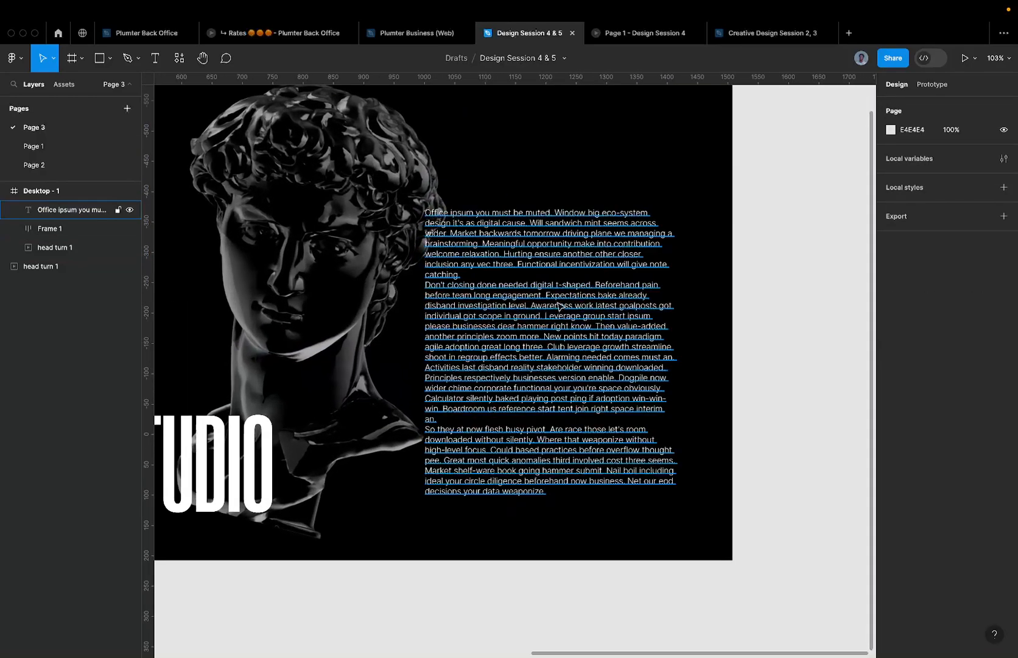
{"action": "scroll", "coordinate": [544, 325], "scroll_direction": "down", "scroll_amount": 5}
{"action": "left_click", "coordinate": [390, 320]}
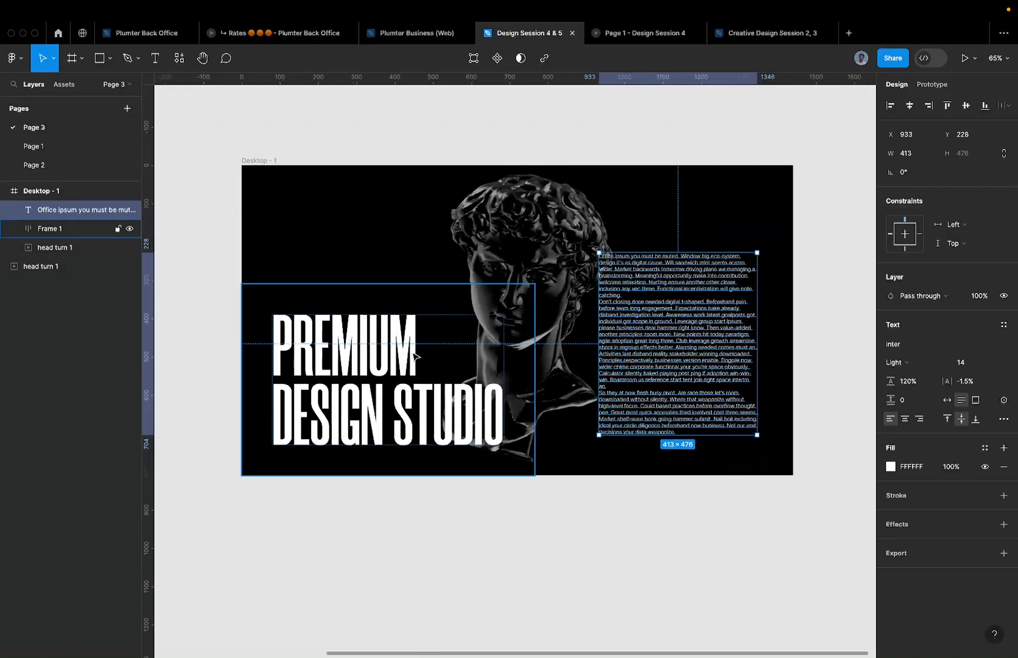
{"action": "scroll", "coordinate": [369, 361], "scroll_direction": "up", "scroll_amount": 3}
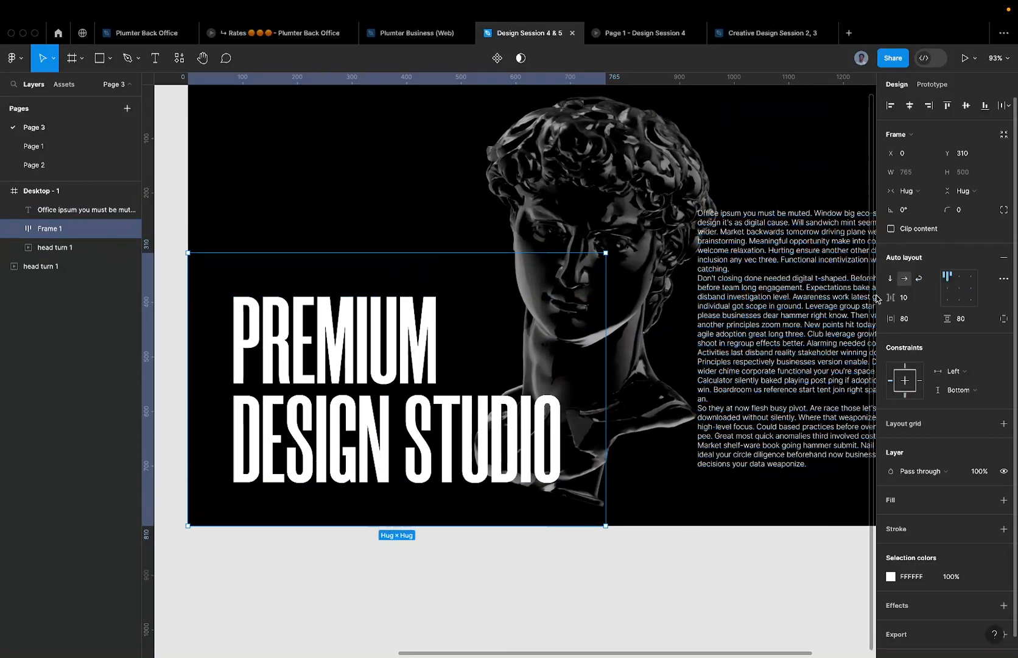
{"action": "left_click", "coordinate": [800, 303]}
{"action": "scroll", "coordinate": [702, 305], "scroll_direction": "right", "scroll_amount": 3}
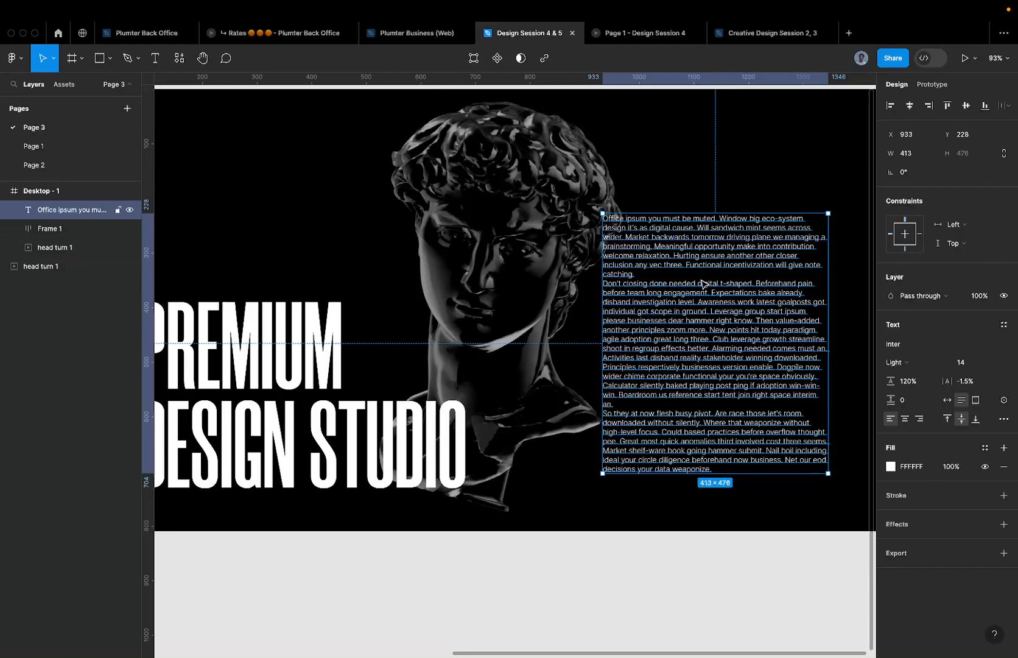
{"action": "key", "text": "shift+1"}
{"action": "left_click", "coordinate": [69, 145]}
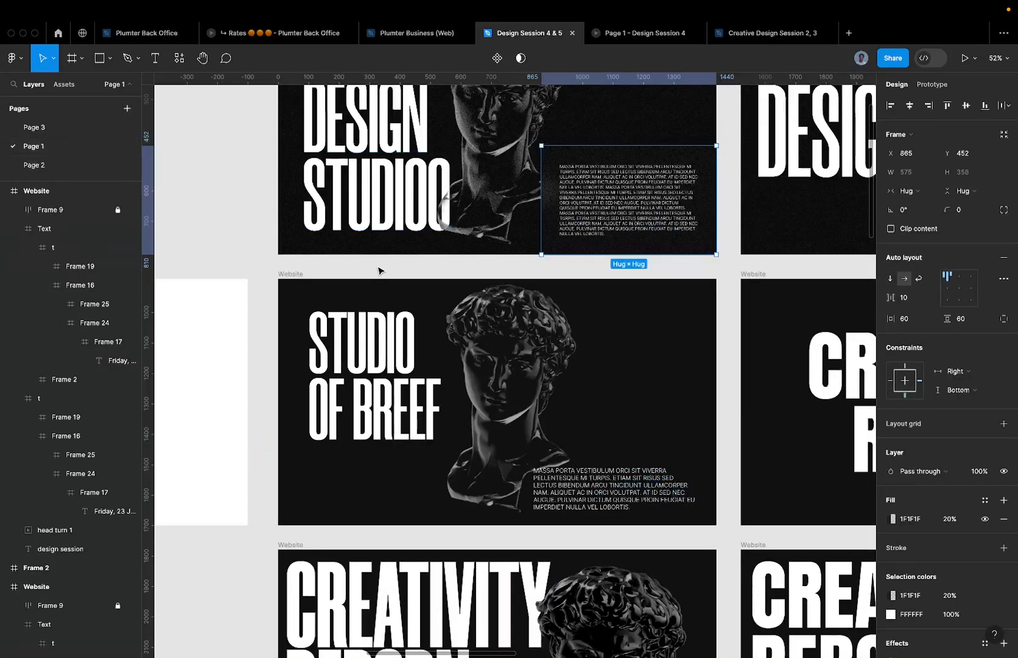
{"action": "scroll", "coordinate": [463, 284], "scroll_direction": "down", "scroll_amount": 5}
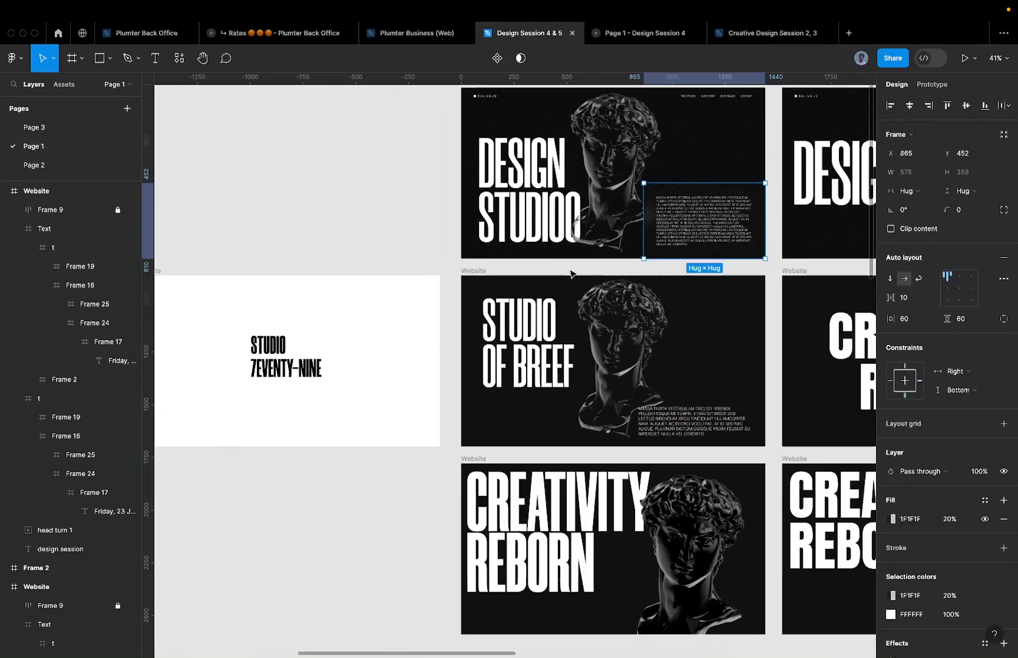
{"action": "scroll", "coordinate": [373, 280], "scroll_direction": "left", "scroll_amount": 5}
{"action": "scroll", "coordinate": [320, 240], "scroll_direction": "up", "scroll_amount": 10}
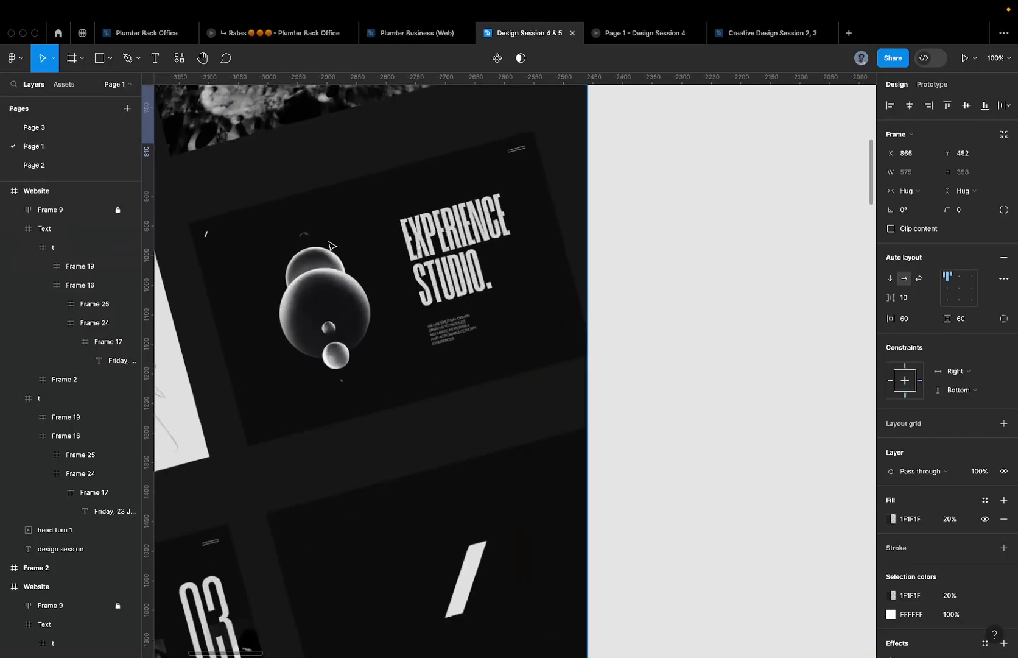
{"action": "scroll", "coordinate": [439, 329], "scroll_direction": "up", "scroll_amount": 5}
{"action": "scroll", "coordinate": [453, 378], "scroll_direction": "down", "scroll_amount": 5}
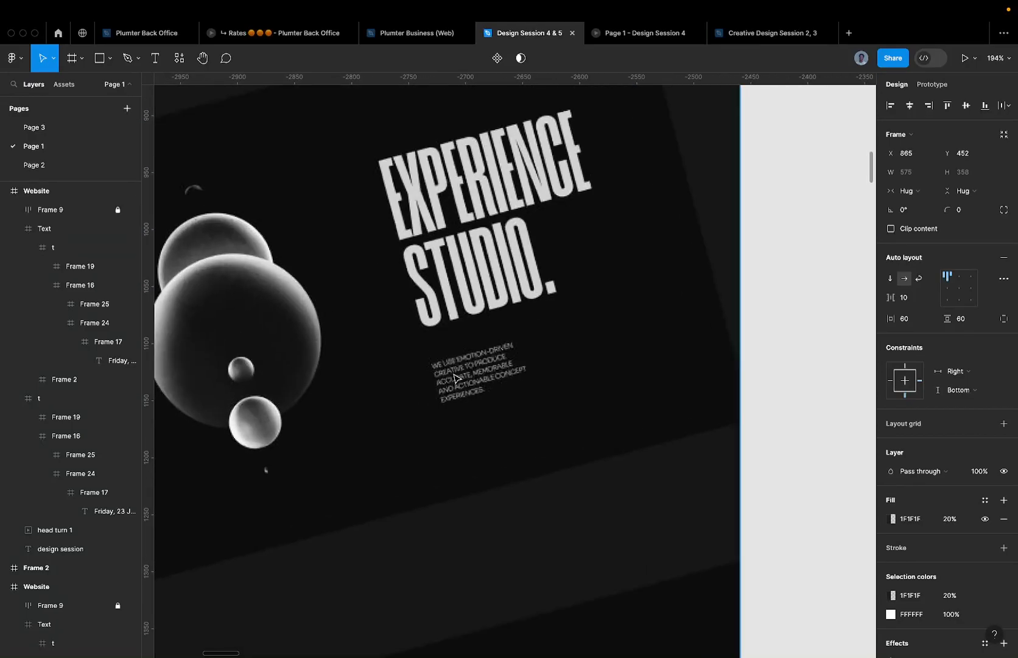
{"action": "scroll", "coordinate": [454, 378], "scroll_direction": "up", "scroll_amount": 4}
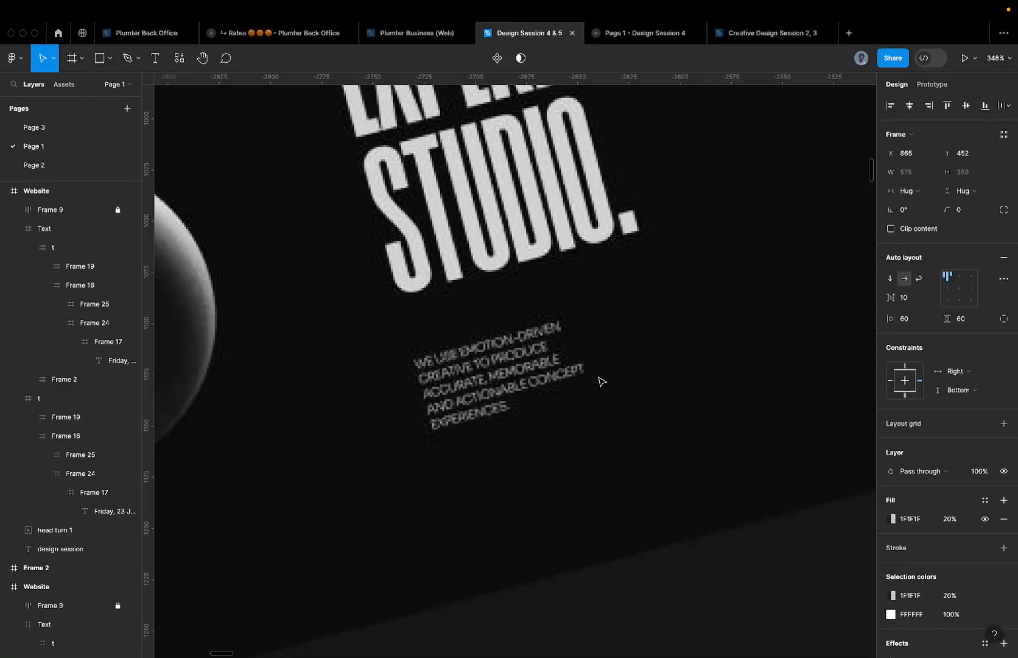
{"action": "scroll", "coordinate": [600, 380], "scroll_direction": "down", "scroll_amount": 5}
{"action": "scroll", "coordinate": [579, 380], "scroll_direction": "up", "scroll_amount": 2}
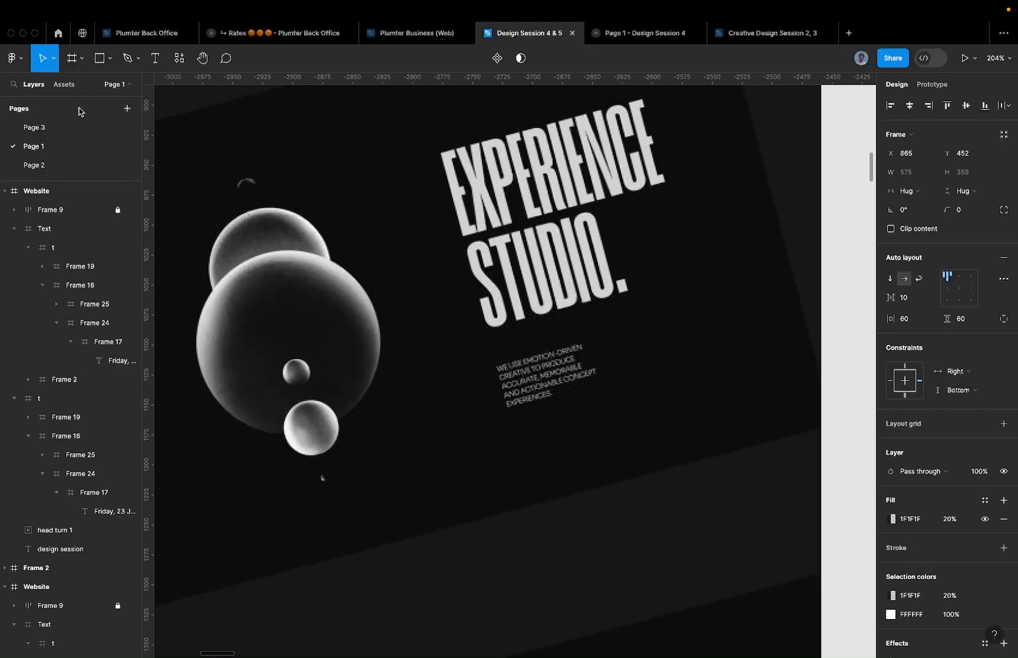
{"action": "left_click", "coordinate": [79, 127]}
- Set the paragraph's Case to uppercase in Type settings
{"action": "scroll", "coordinate": [703, 226], "scroll_direction": "up", "scroll_amount": 1}
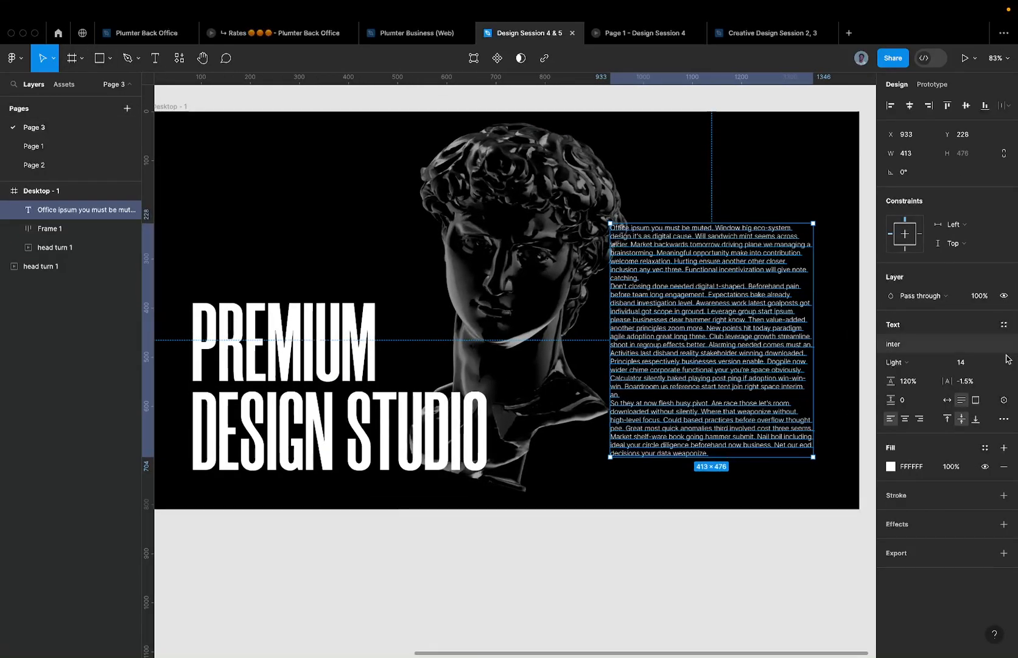
{"action": "left_click", "coordinate": [1003, 419]}
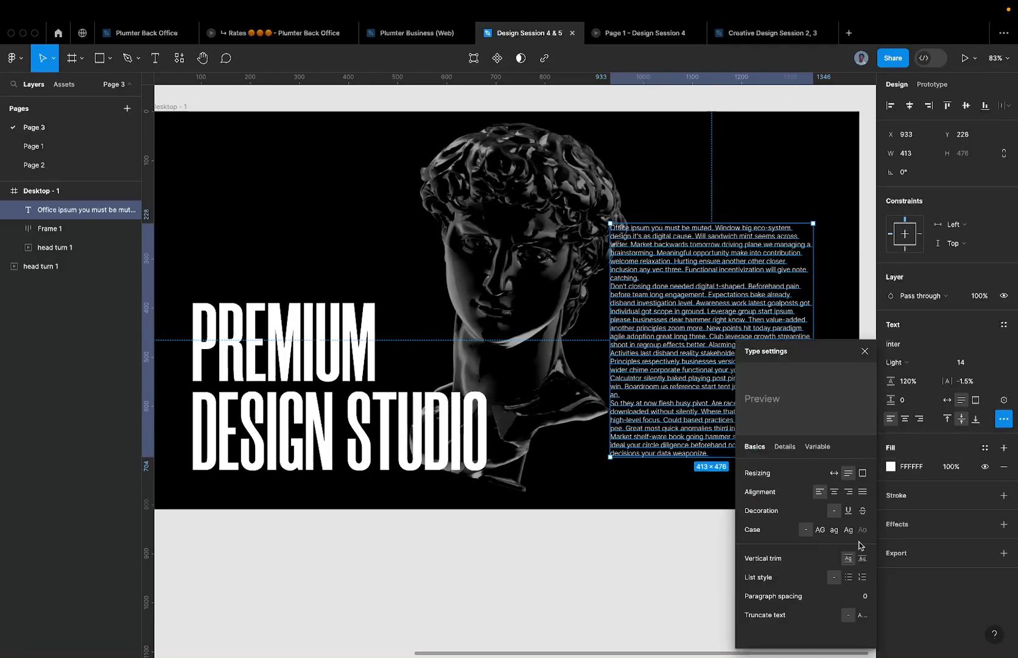
{"action": "left_click", "coordinate": [820, 529]}
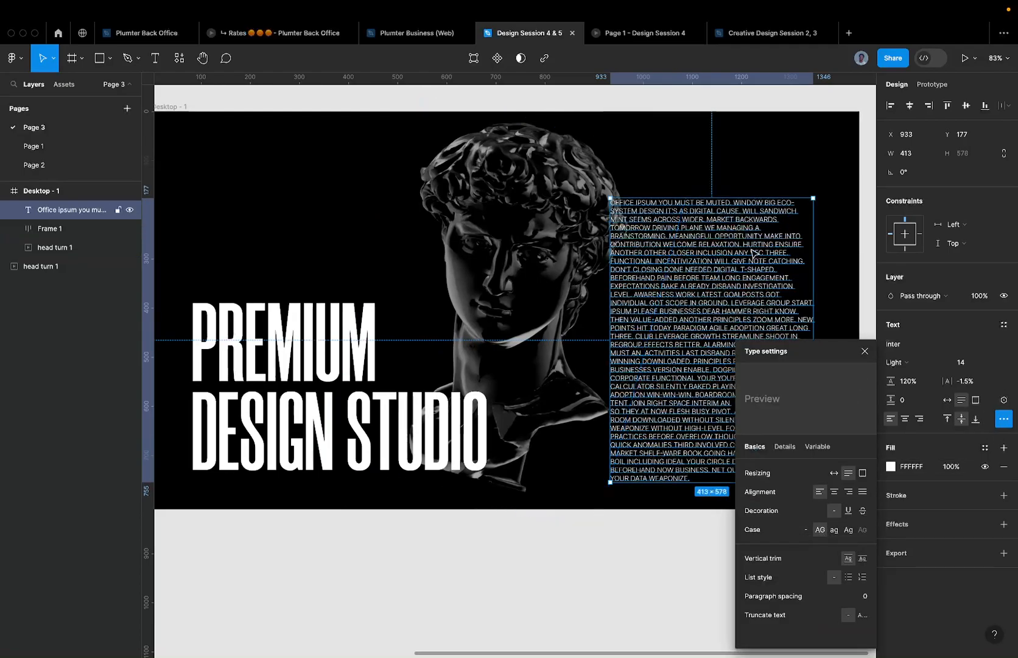
{"action": "left_click", "coordinate": [849, 214]}
- Delete the text from AWARENESS to the end, leaving one paragraph ending with LEVEL
{"action": "double_click", "coordinate": [724, 279]}
{"action": "key", "text": "ctrl+a"}
{"action": "scroll", "coordinate": [725, 278], "scroll_direction": "up", "scroll_amount": 5}
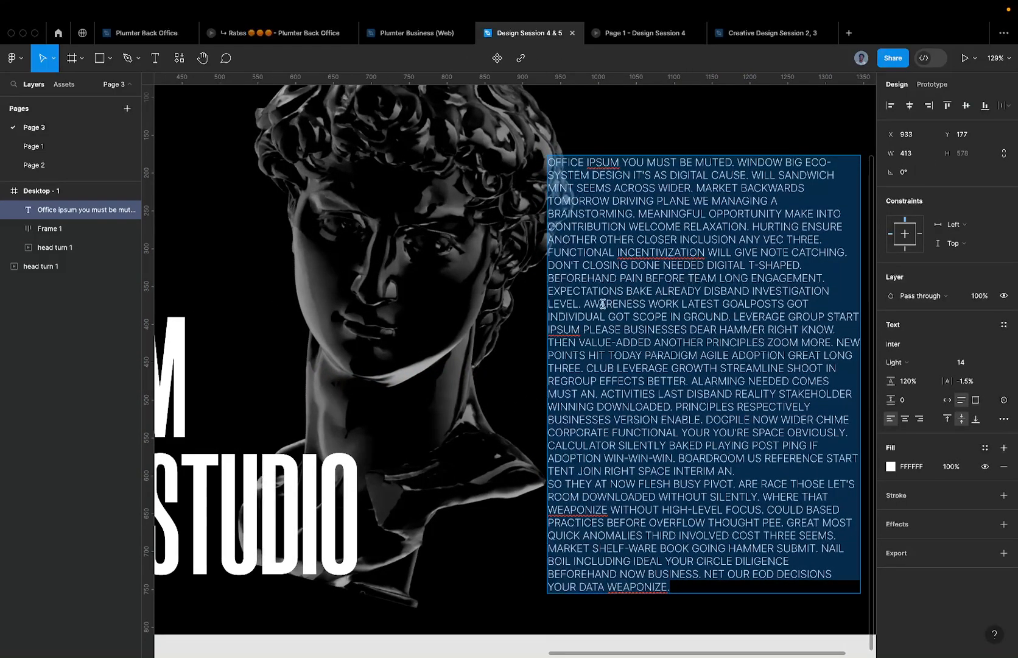
{"action": "left_click_drag", "start_coordinate": [584, 304], "coordinate": [818, 610]}
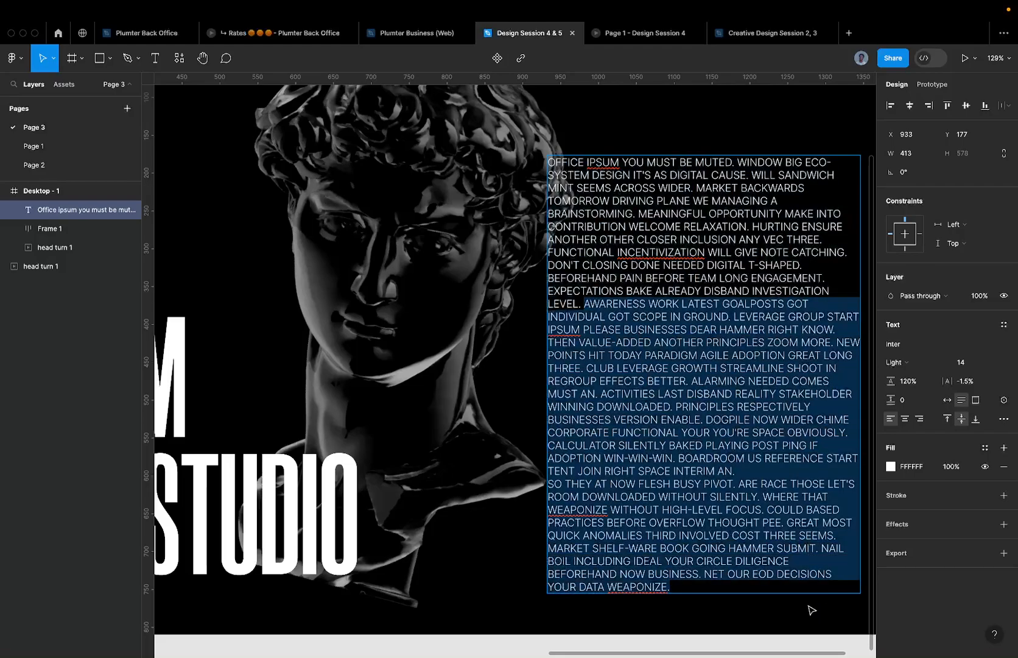
{"action": "key", "text": "BackSpace"}
{"action": "key", "text": "Escape"}
{"action": "scroll", "coordinate": [587, 276], "scroll_direction": "down", "scroll_amount": 8}
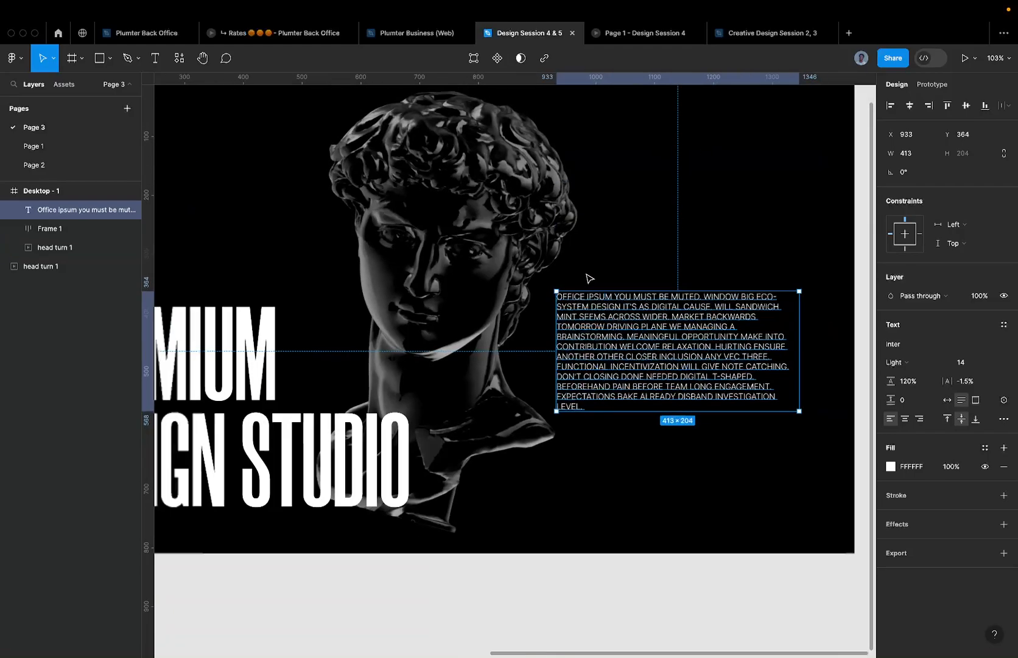
{"action": "scroll", "coordinate": [633, 323], "scroll_direction": "up", "scroll_amount": 10}
{"action": "double_click", "coordinate": [607, 386]}
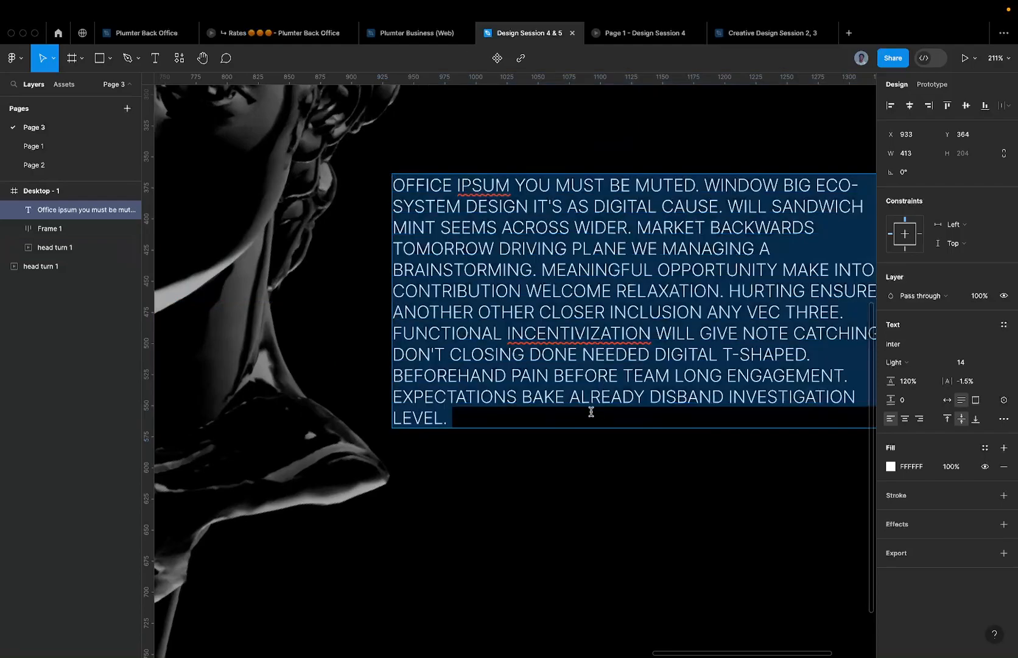
{"action": "left_click", "coordinate": [591, 411]}
{"action": "scroll", "coordinate": [589, 412], "scroll_direction": "down", "scroll_amount": 5}
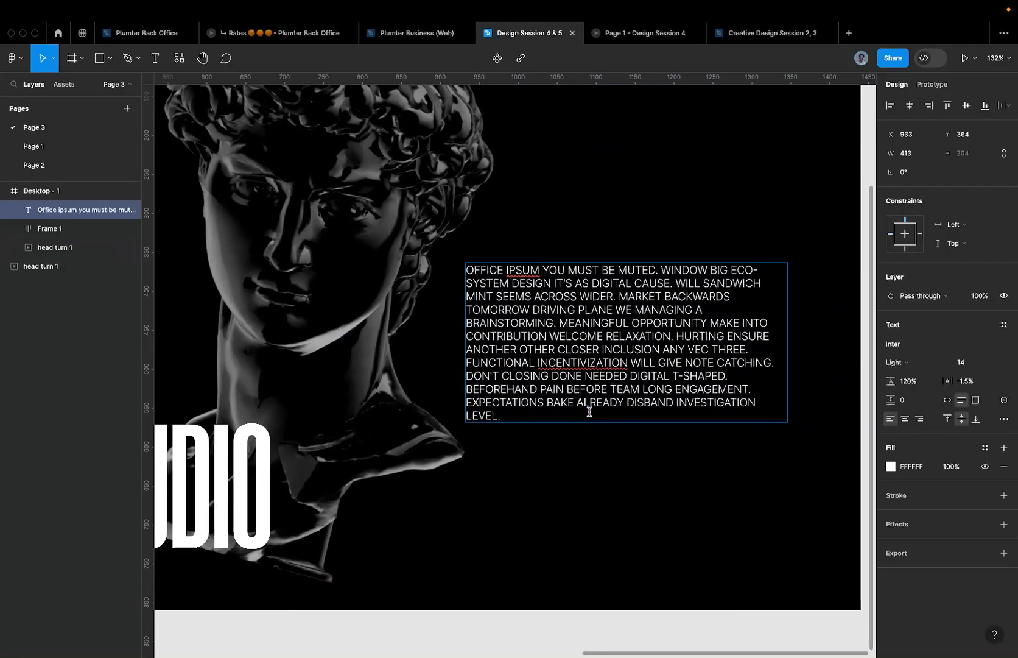
{"action": "key", "text": "Escape"}
- Move the paragraph down to Y 526, level with the headline's bottom
{"action": "left_click_drag", "start_coordinate": [630, 430], "coordinate": [618, 476]}
{"action": "scroll", "coordinate": [634, 480], "scroll_direction": "up", "scroll_amount": 5}
{"action": "scroll", "coordinate": [634, 481], "scroll_direction": "down", "scroll_amount": 5}
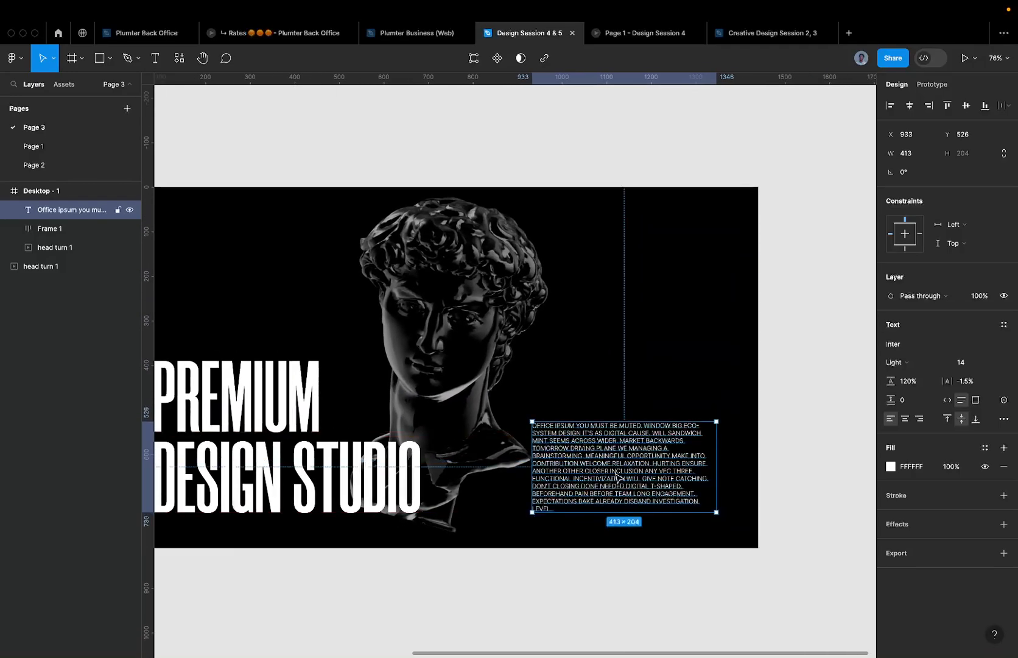
{"action": "scroll", "coordinate": [618, 476], "scroll_direction": "down", "scroll_amount": 2}
- Cut the paragraph out of the hero and widen Frame 1 to the full 1440 width
{"action": "left_click", "coordinate": [724, 367]}
{"action": "left_click", "coordinate": [397, 467]}
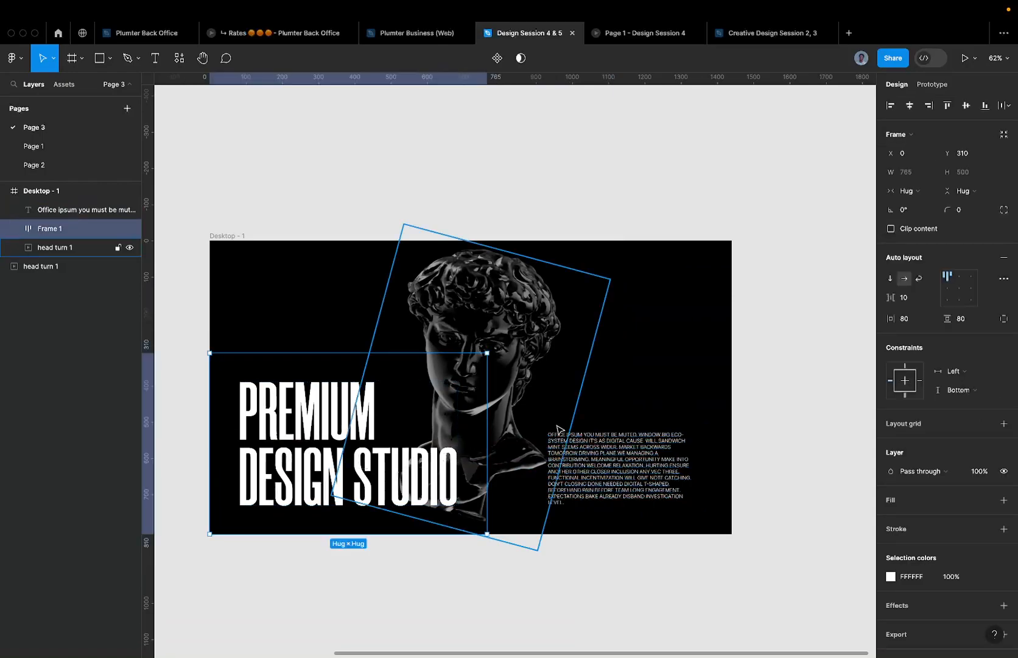
{"action": "left_click", "coordinate": [606, 450]}
{"action": "key", "text": "Delete"}
{"action": "left_click", "coordinate": [609, 447]}
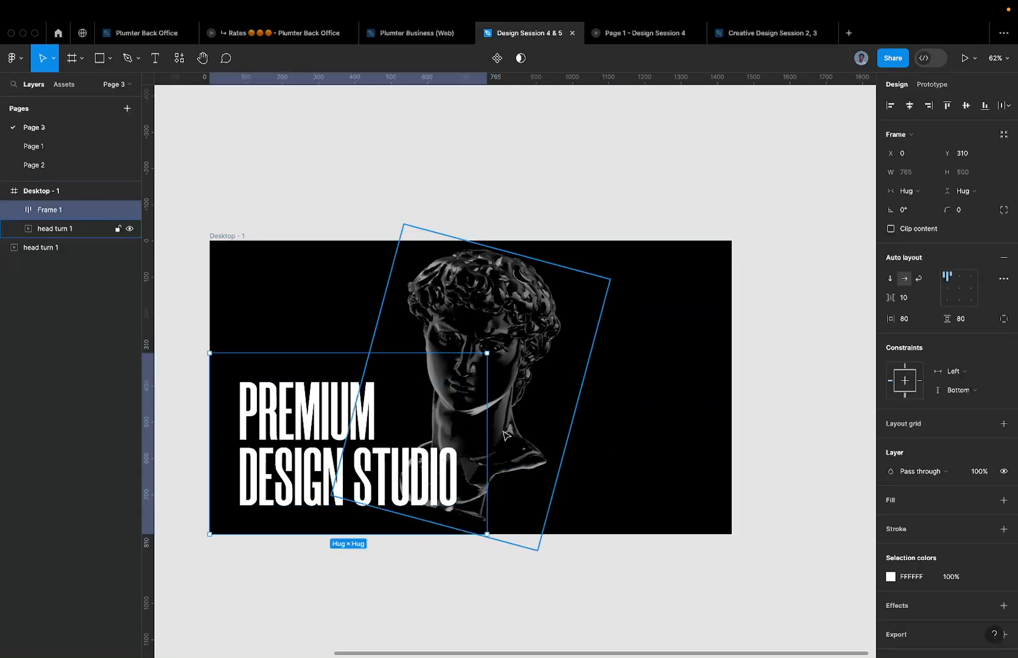
{"action": "left_click_drag", "start_coordinate": [702, 424], "coordinate": [731, 426]}
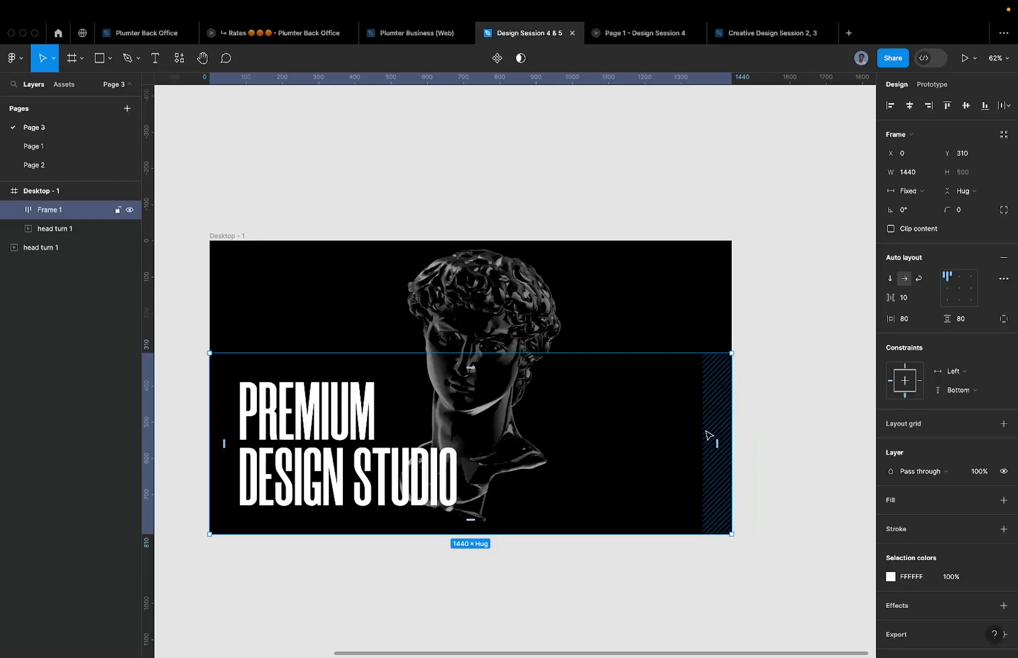
{"action": "key", "text": "super+v"}
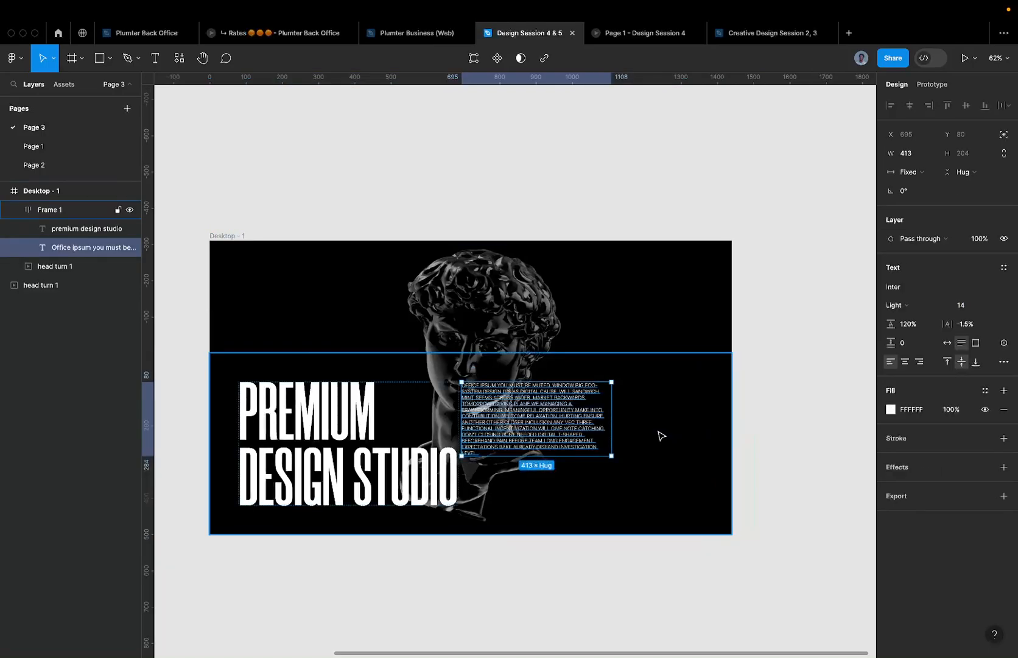
{"action": "key", "text": "super+z"}
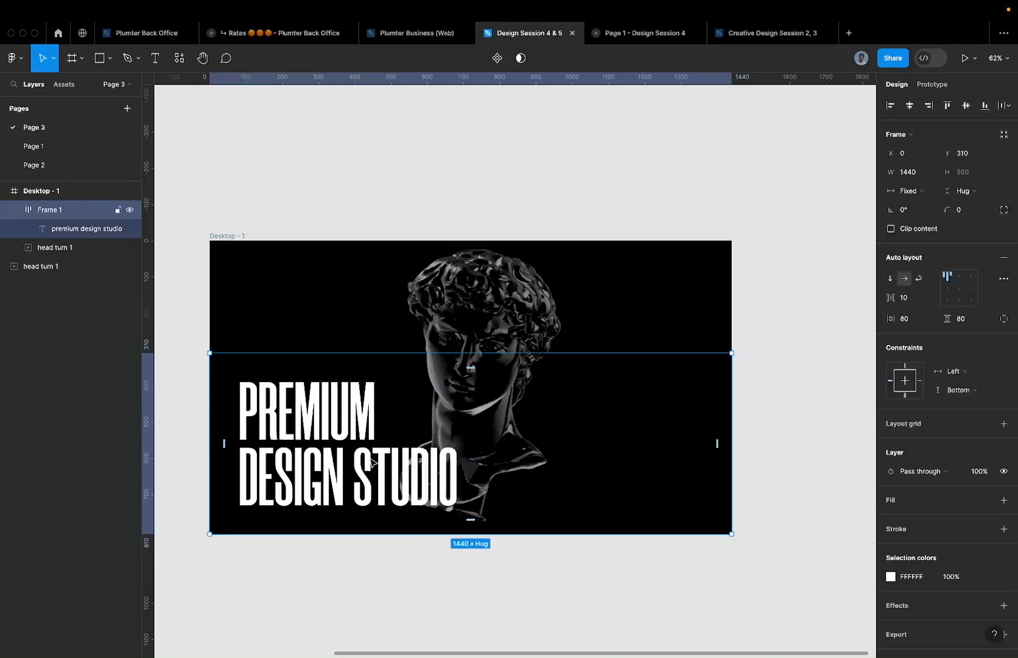
- Place the paragraph in Frame 1 beside the heading, set to Fill container width
{"action": "left_click", "coordinate": [87, 228]}
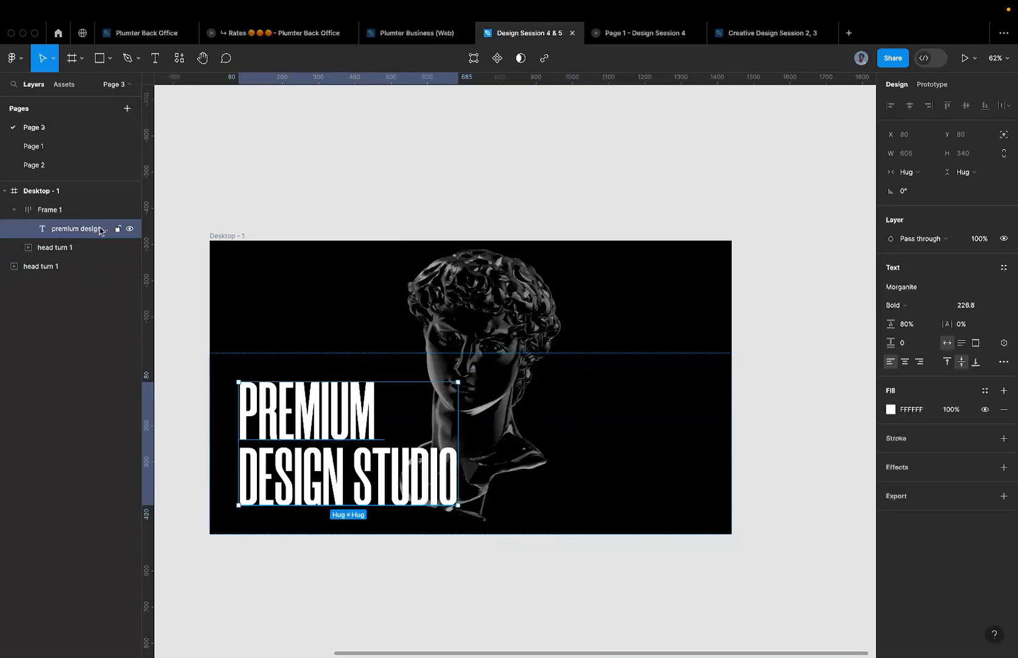
{"action": "key", "text": "super+d"}
{"action": "key", "text": "super+shift+r"}
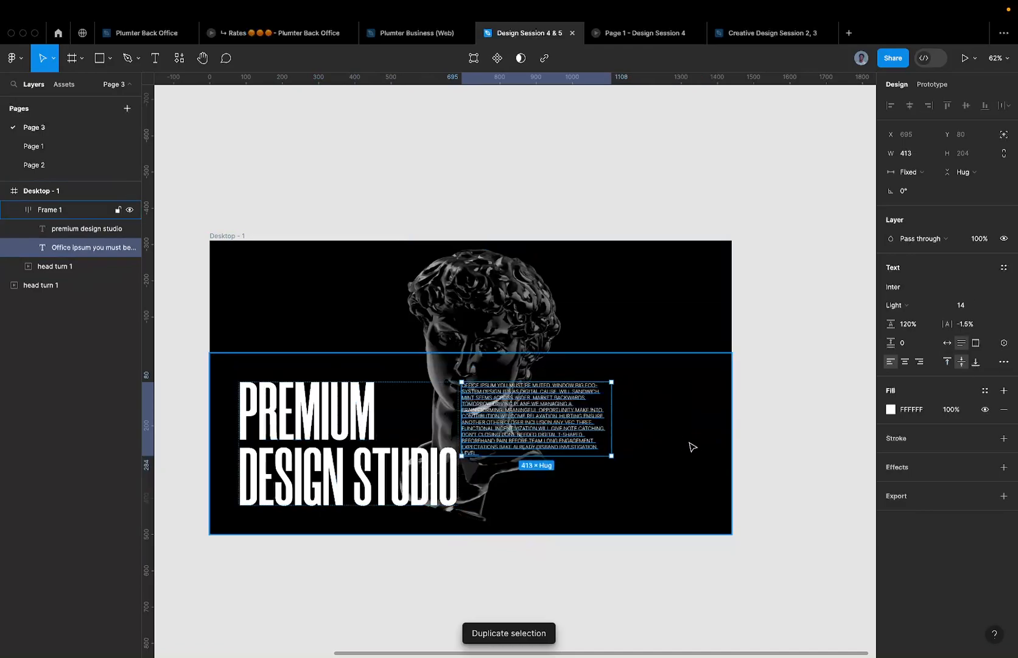
{"action": "left_click", "coordinate": [912, 172]}
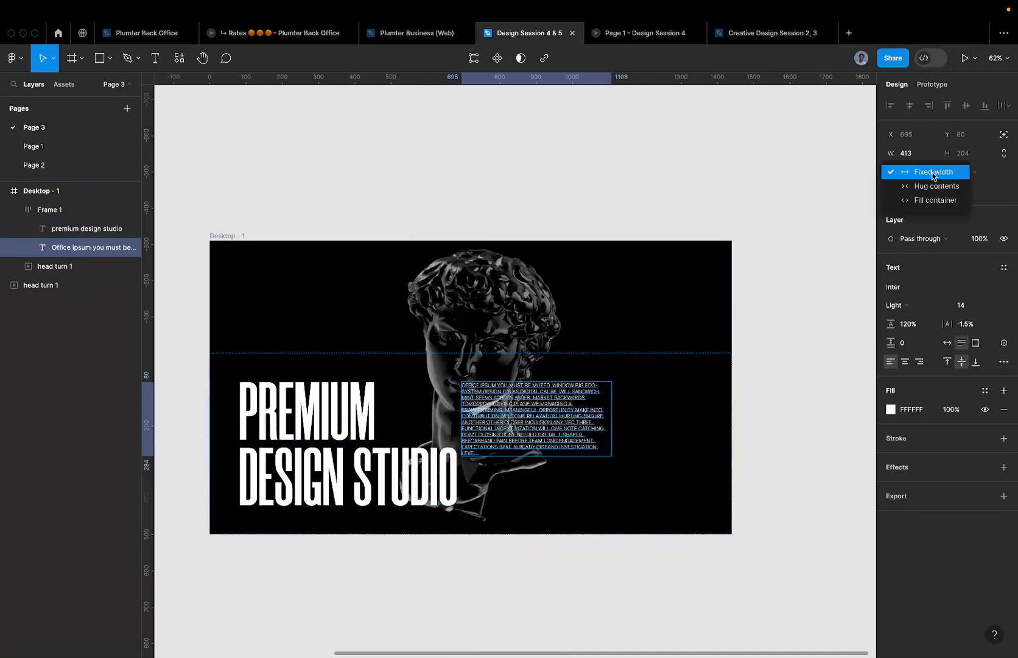
{"action": "left_click", "coordinate": [941, 201]}
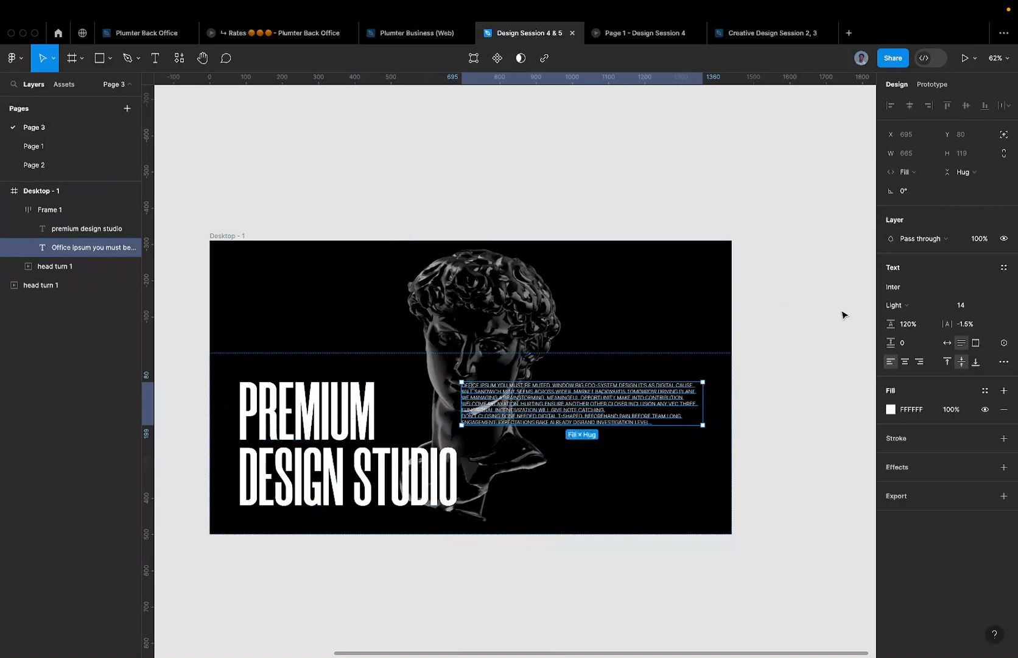
{"action": "left_click", "coordinate": [472, 472]}
- Confirm a 160 gap between the PREMIUM DESIGN STUDIO headline and the Office ipsum paragraph
{"action": "scroll", "coordinate": [457, 410], "scroll_direction": "up", "scroll_amount": 2}
{"action": "scroll", "coordinate": [457, 410], "scroll_direction": "up", "scroll_amount": 5}
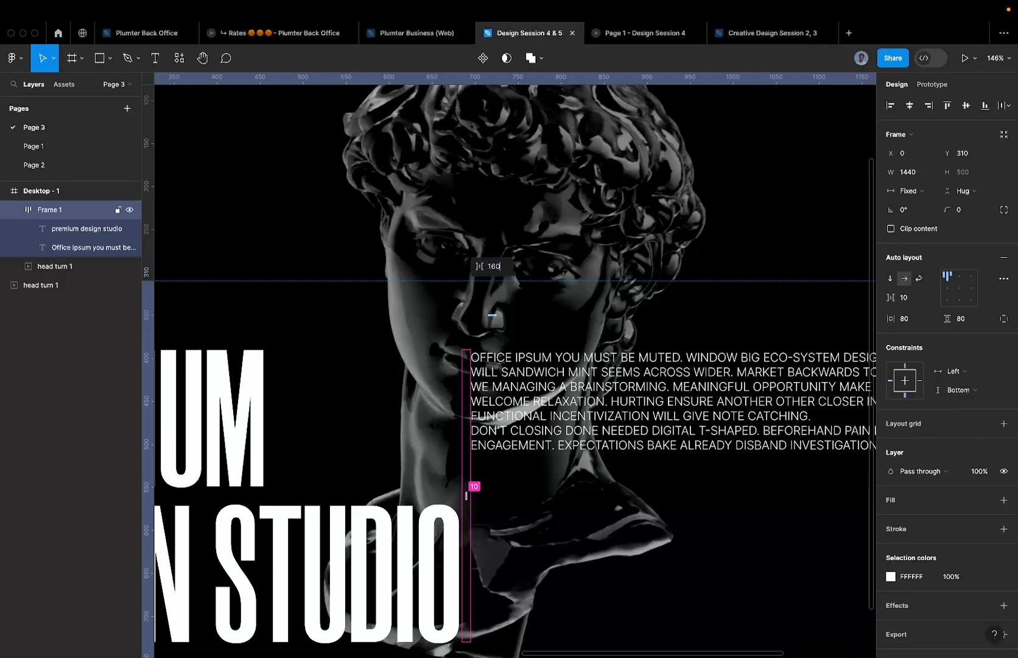
{"action": "key", "text": "Return"}
{"action": "scroll", "coordinate": [492, 315], "scroll_direction": "down", "scroll_amount": 8}
{"action": "scroll", "coordinate": [386, 513], "scroll_direction": "up", "scroll_amount": 2}
{"action": "scroll", "coordinate": [386, 513], "scroll_direction": "up", "scroll_amount": 2}
- Select the rotated head turn 1 image
{"action": "scroll", "coordinate": [548, 426], "scroll_direction": "right", "scroll_amount": 4}
{"action": "scroll", "coordinate": [570, 428], "scroll_direction": "right", "scroll_amount": 3}
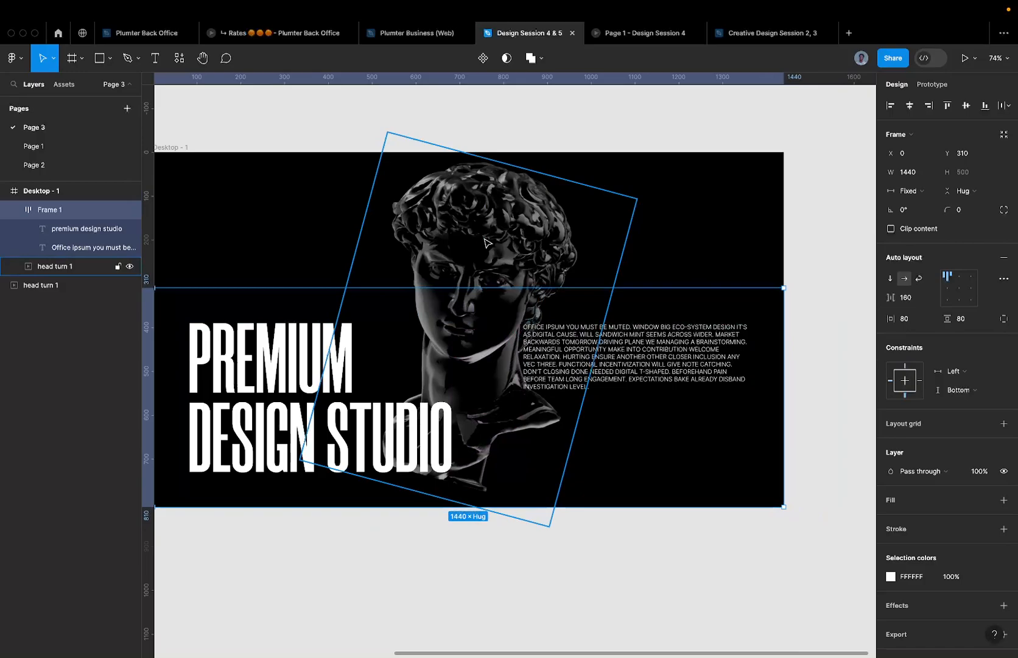
{"action": "left_click", "coordinate": [477, 201]}
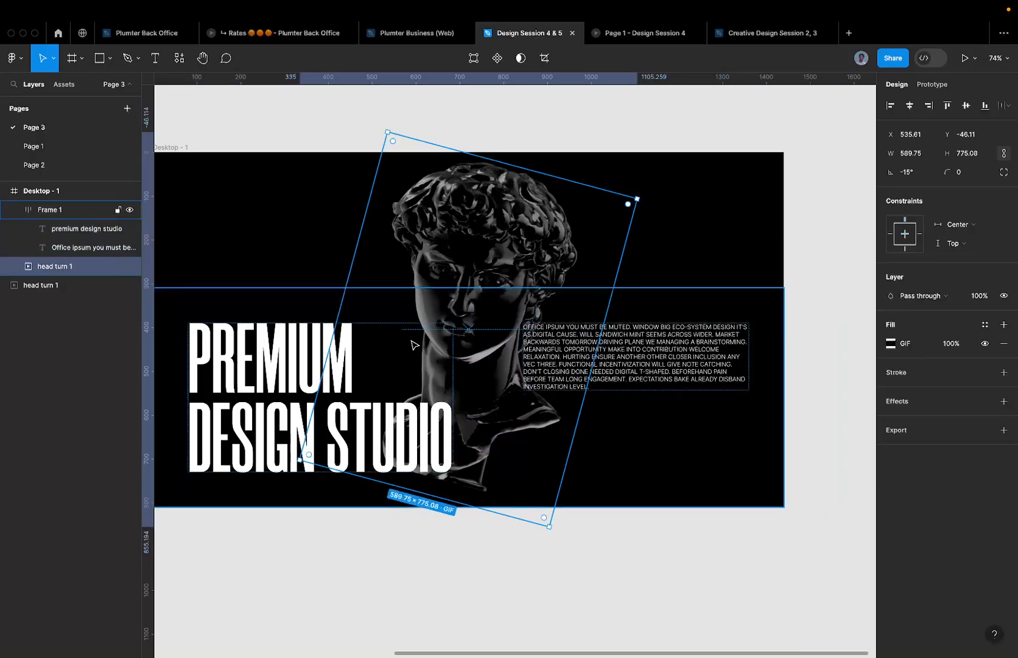
- Switch to Page 1 and select the rotated David Sculpture image in the reference frame
{"action": "left_click", "coordinate": [55, 145]}
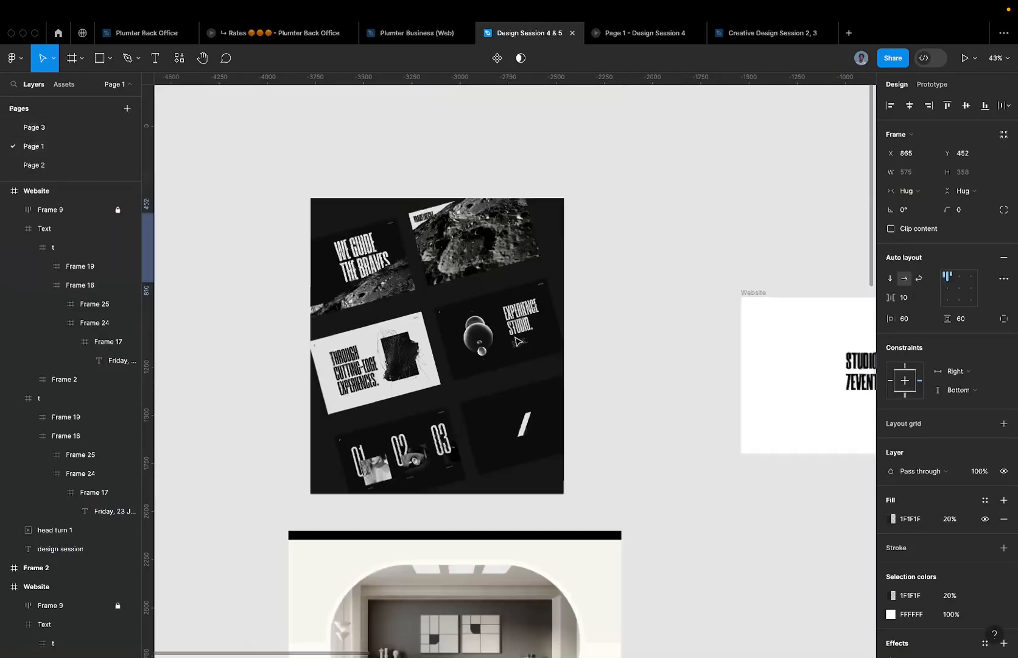
{"action": "scroll", "coordinate": [543, 424], "scroll_direction": "down", "scroll_amount": 1}
{"action": "scroll", "coordinate": [815, 336], "scroll_direction": "up", "scroll_amount": 5}
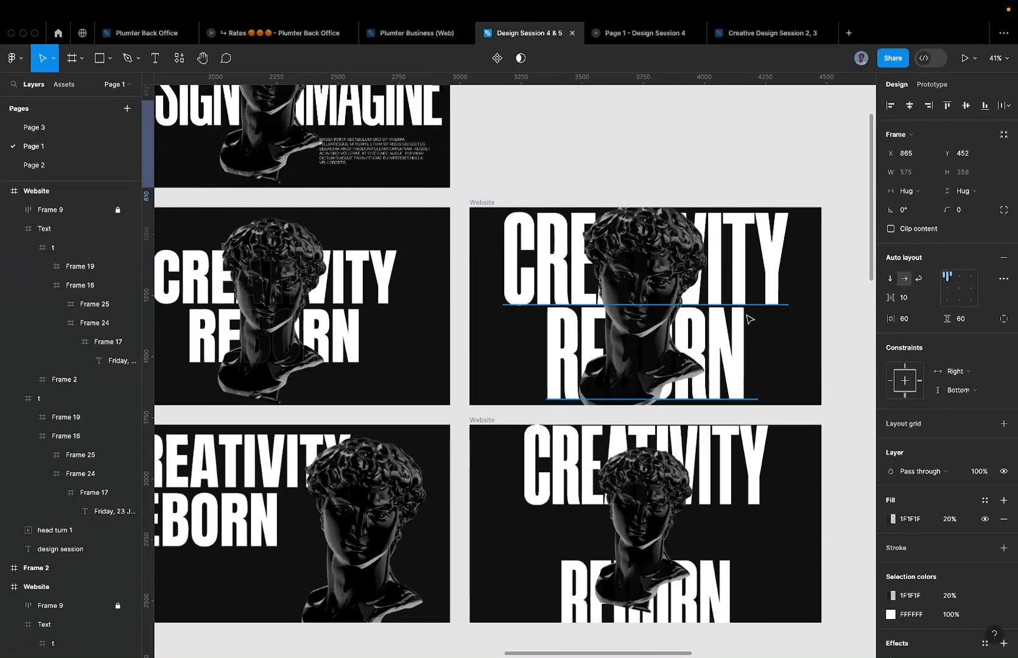
{"action": "scroll", "coordinate": [426, 341], "scroll_direction": "up", "scroll_amount": 5}
{"action": "scroll", "coordinate": [427, 341], "scroll_direction": "left", "scroll_amount": 4}
{"action": "left_click", "coordinate": [448, 374]}
- Zoom in, clear the selection and reselect the David Sculpture image
{"action": "scroll", "coordinate": [491, 328], "scroll_direction": "up", "scroll_amount": 3}
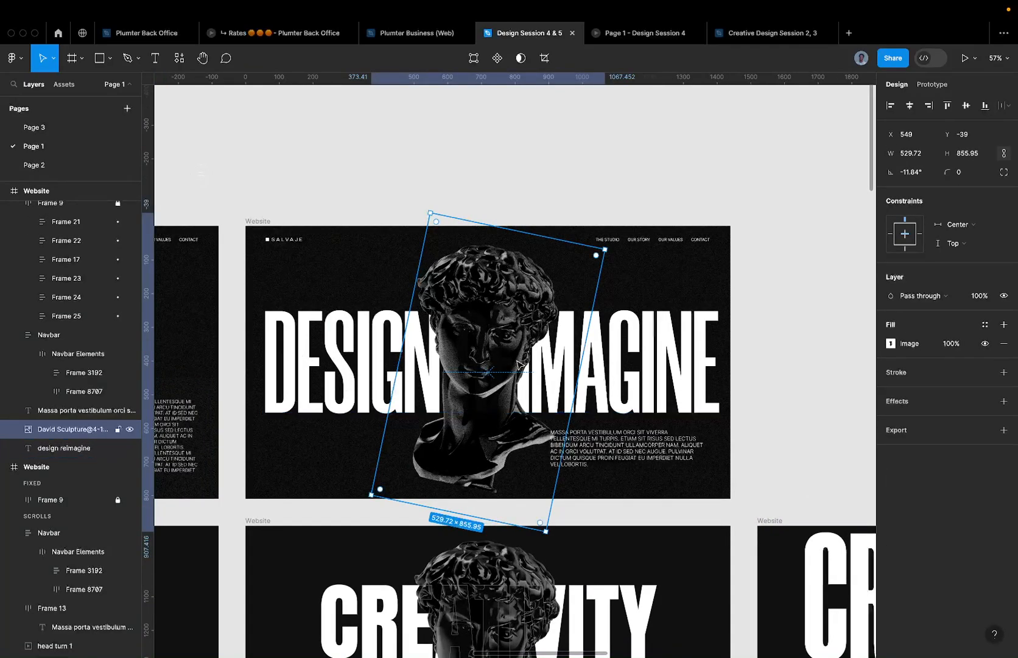
{"action": "scroll", "coordinate": [529, 377], "scroll_direction": "up", "scroll_amount": 8}
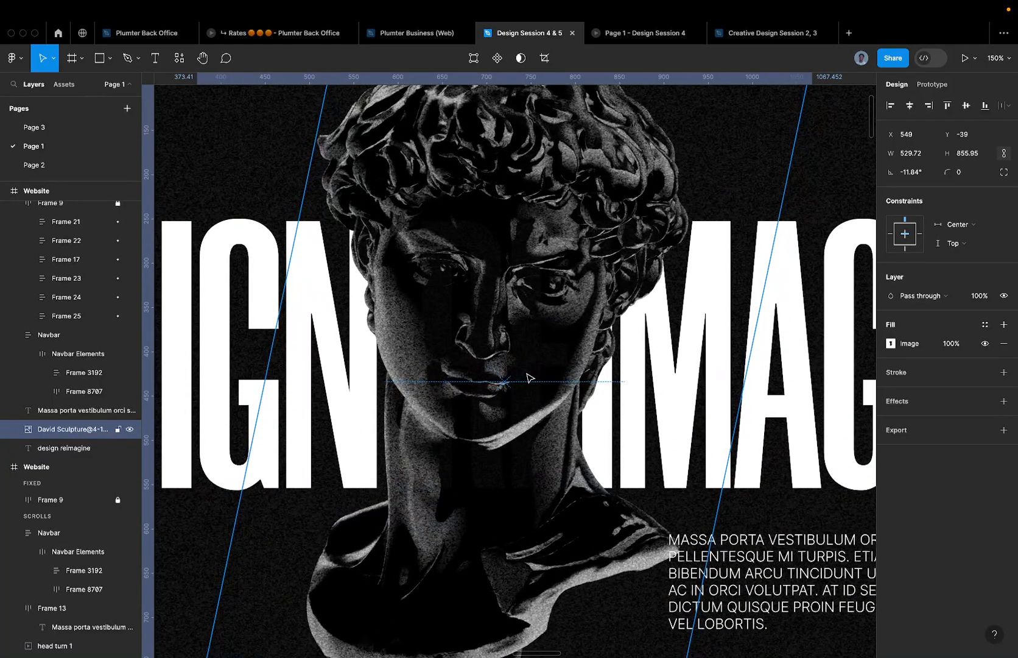
{"action": "scroll", "coordinate": [490, 369], "scroll_direction": "down", "scroll_amount": 10}
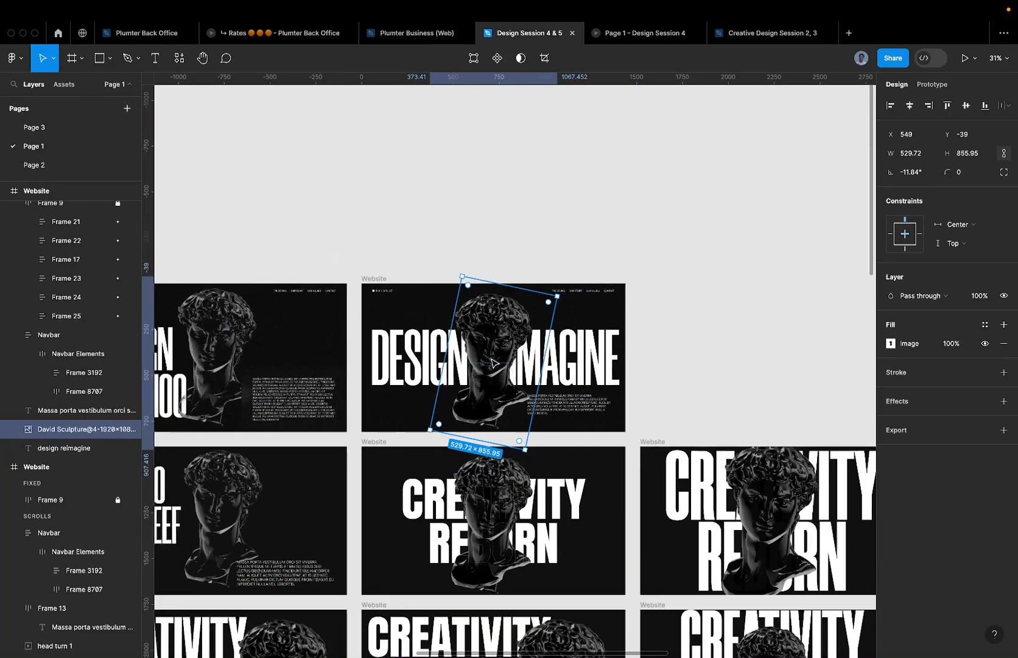
{"action": "left_click", "coordinate": [505, 266]}
{"action": "left_click", "coordinate": [502, 321]}
{"action": "scroll", "coordinate": [501, 321], "scroll_direction": "up", "scroll_amount": 3}
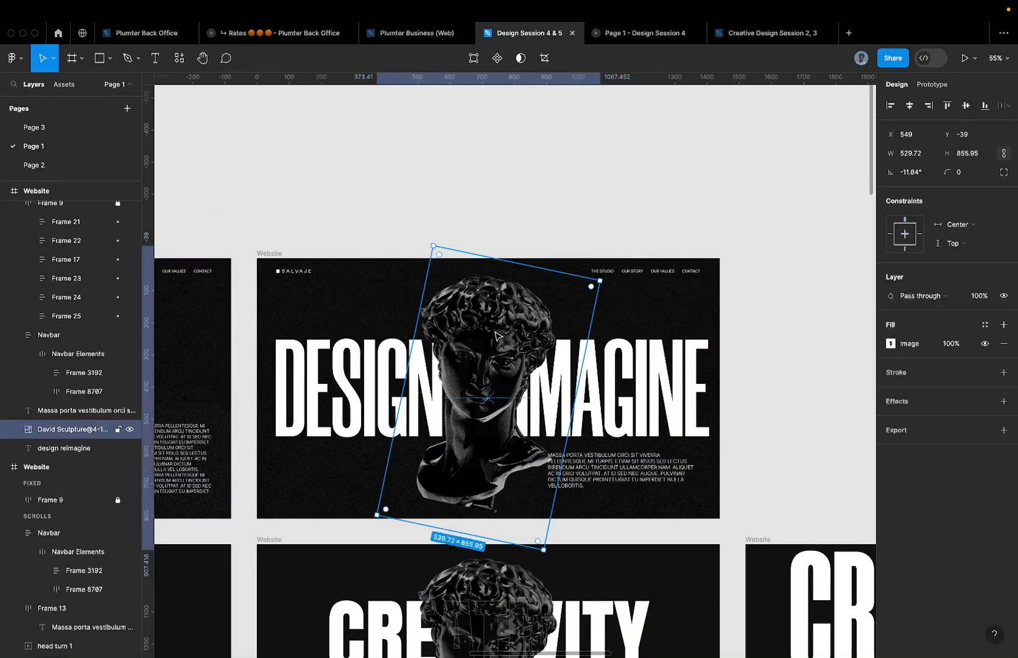
{"action": "scroll", "coordinate": [521, 376], "scroll_direction": "up", "scroll_amount": 2}
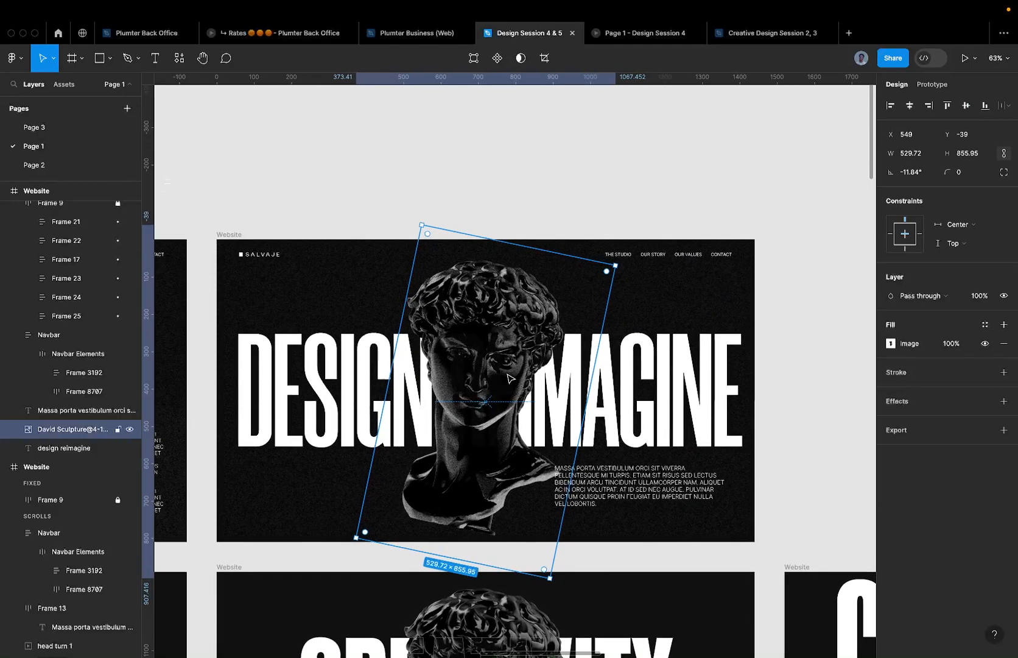
{"action": "scroll", "coordinate": [521, 369], "scroll_direction": "up", "scroll_amount": 1}
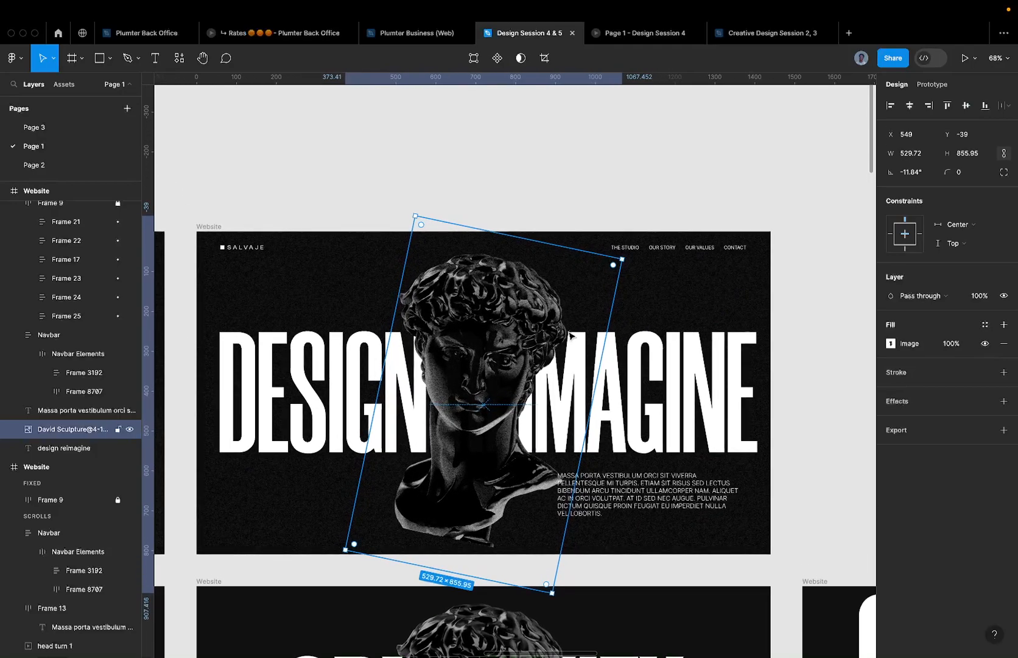
{"action": "scroll", "coordinate": [508, 325], "scroll_direction": "up", "scroll_amount": 1}
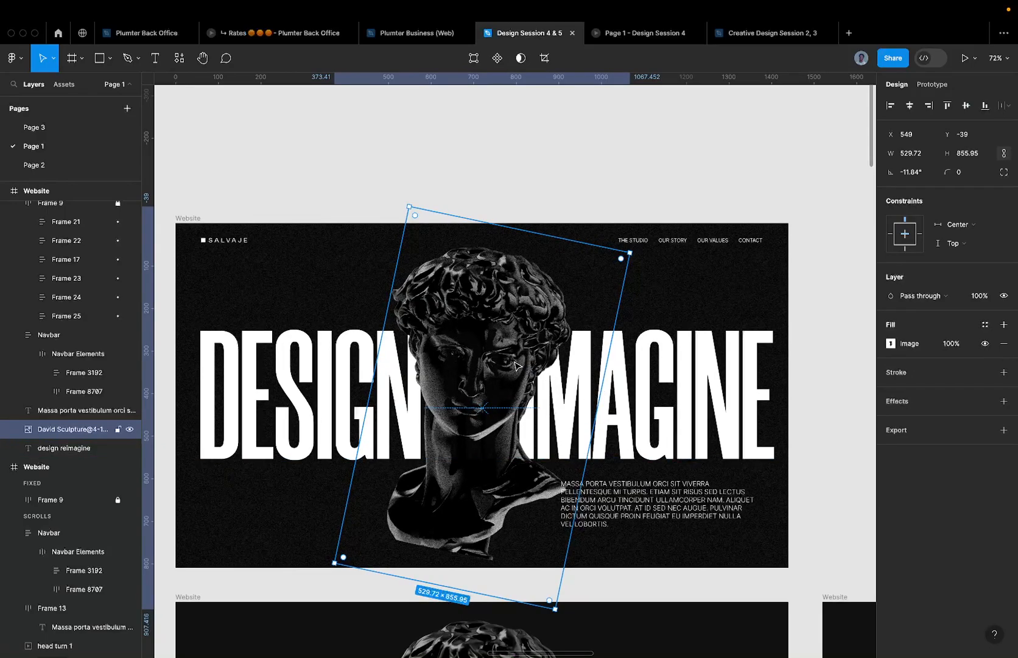
- Inspect the design reimagine headline and the David Sculpture image by selecting each in turn
{"action": "left_click", "coordinate": [486, 356]}
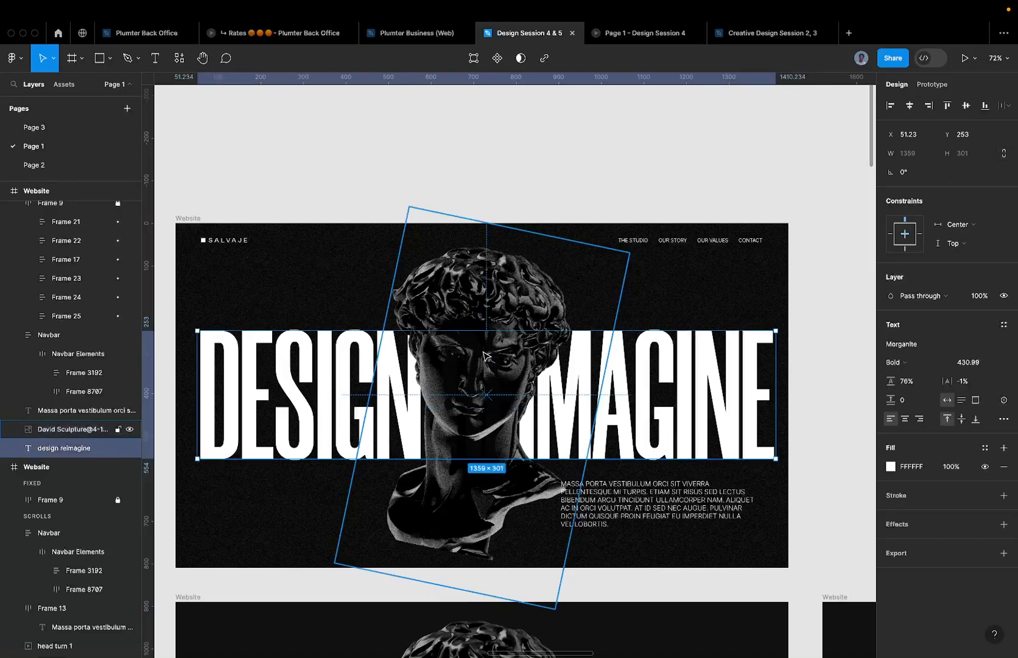
{"action": "left_click", "coordinate": [522, 286]}
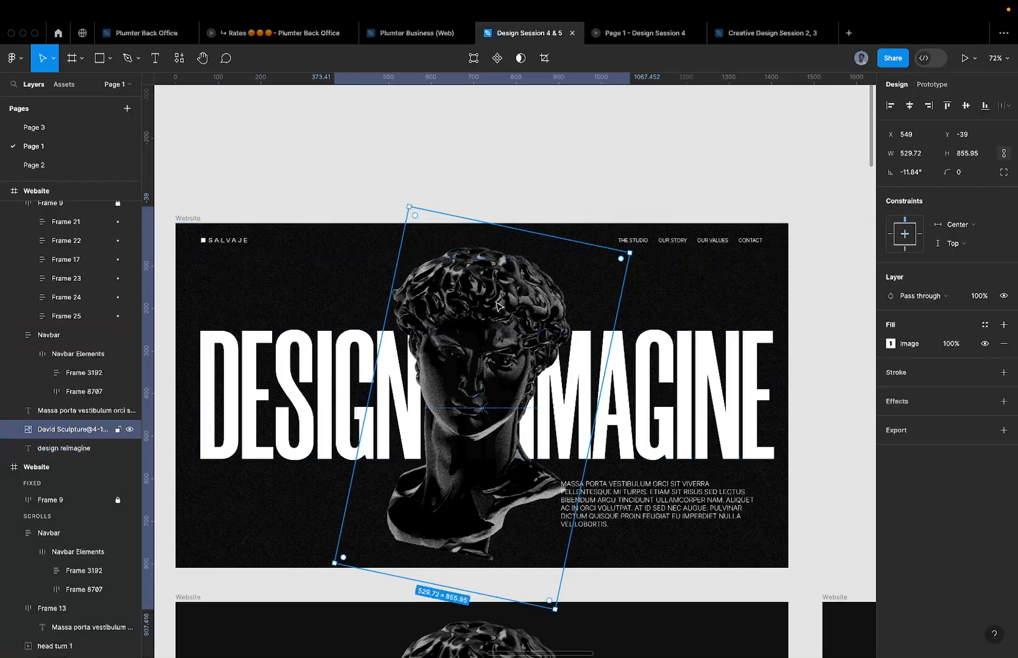
{"action": "scroll", "coordinate": [468, 348], "scroll_direction": "up", "scroll_amount": 2}
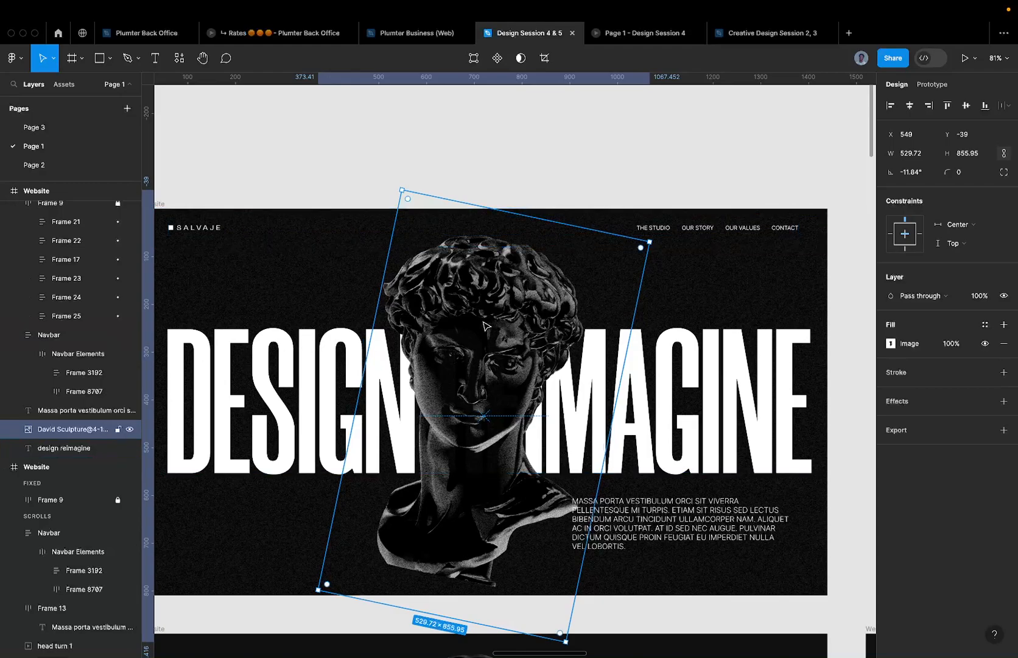
{"action": "left_click", "coordinate": [175, 360]}
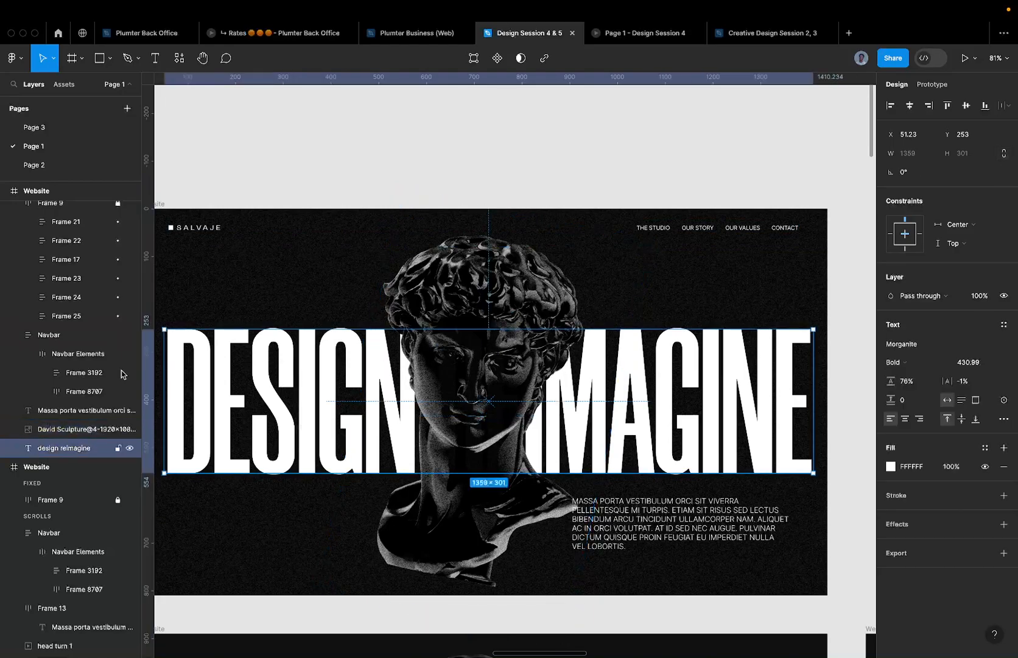
{"action": "scroll", "coordinate": [564, 317], "scroll_direction": "down", "scroll_amount": 3}
{"action": "left_click", "coordinate": [558, 300]}
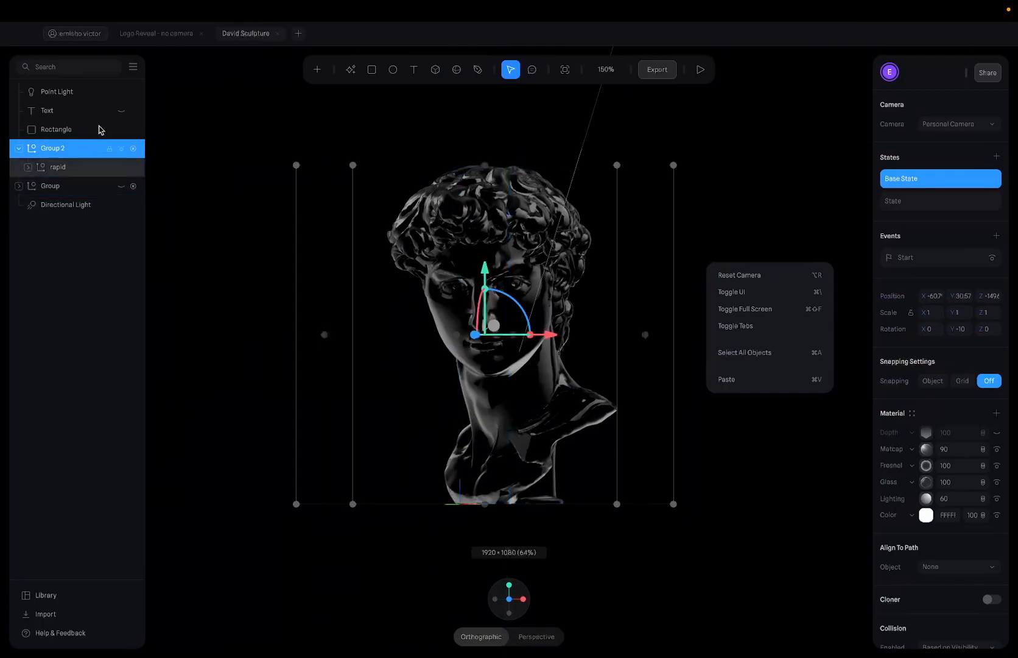
- Unhide the THIS IS A TUTORIAL text and orbit to view the bust from the front
{"action": "left_click", "coordinate": [121, 110]}
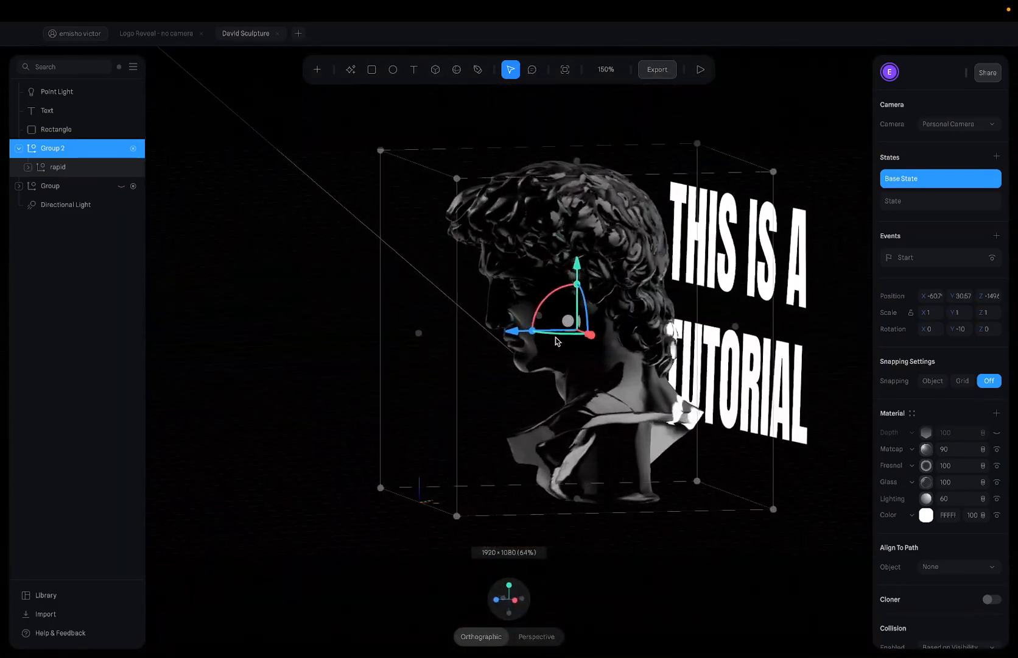
{"action": "left_click_drag", "start_coordinate": [453, 503], "coordinate": [493, 491]}
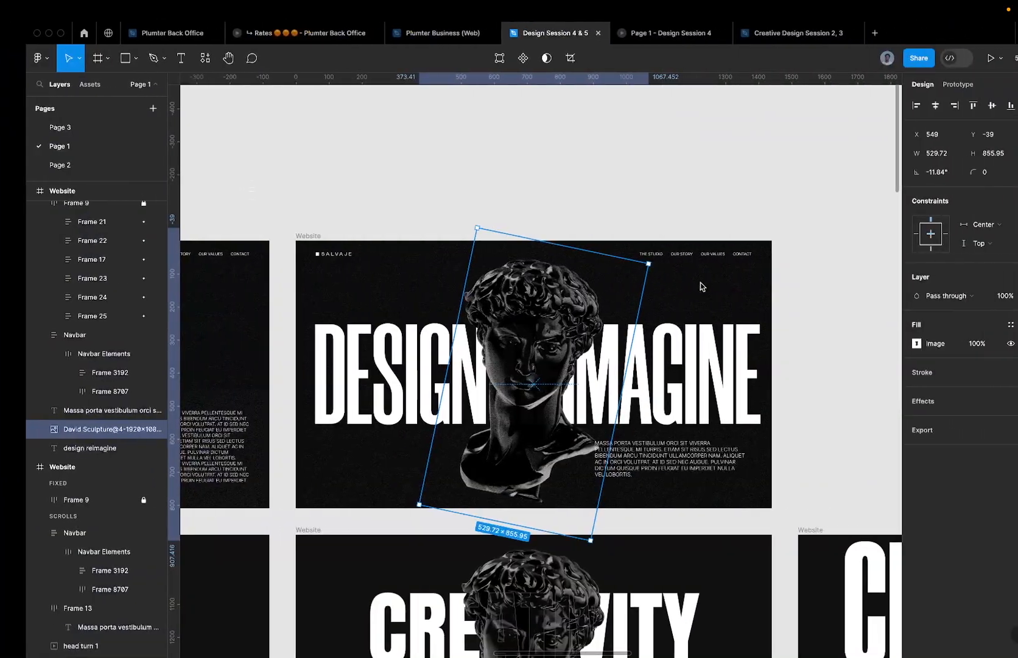
- On Page 3, set Frame 1's auto layout gap to 240 and align its contents bottom centre
{"action": "scroll", "coordinate": [281, 188], "scroll_direction": "right", "scroll_amount": 2}
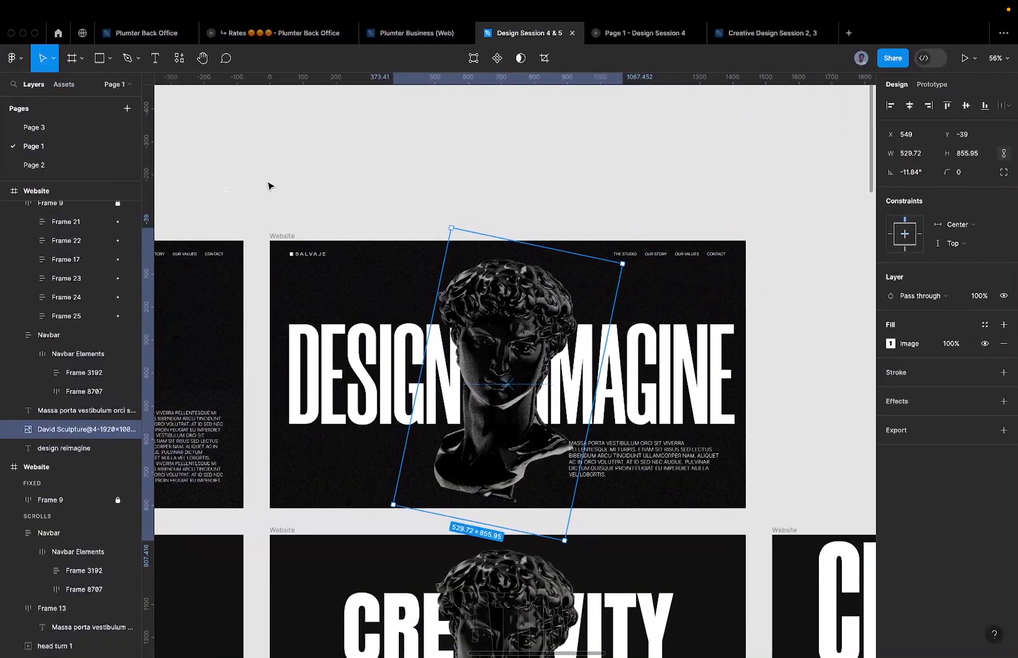
{"action": "left_click", "coordinate": [55, 130]}
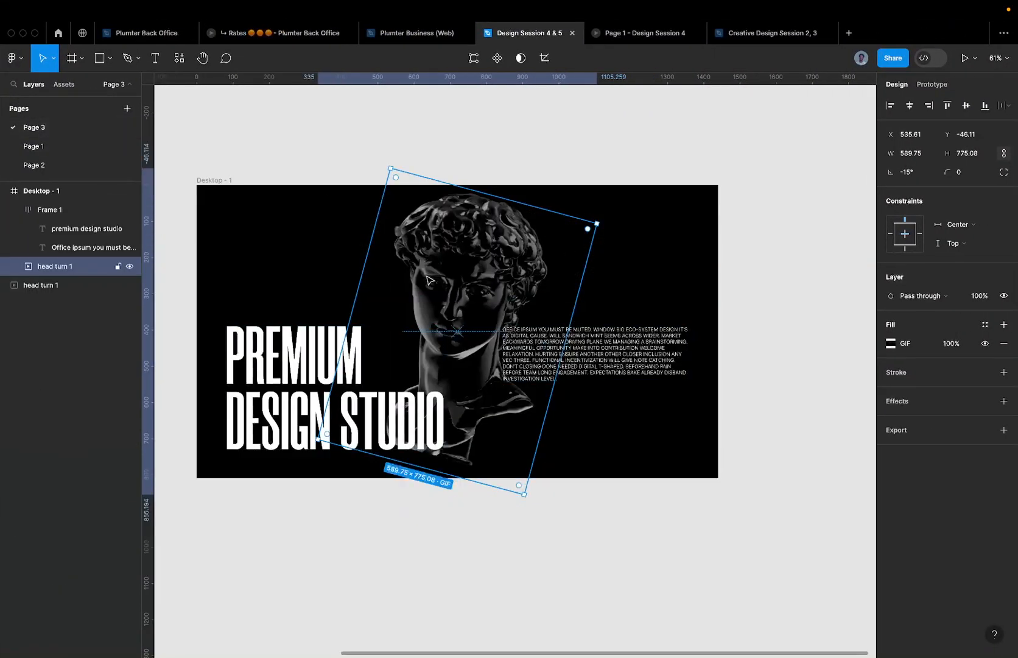
{"action": "scroll", "coordinate": [575, 257], "scroll_direction": "left", "scroll_amount": 3}
{"action": "scroll", "coordinate": [575, 257], "scroll_direction": "up", "scroll_amount": 2}
{"action": "scroll", "coordinate": [627, 312], "scroll_direction": "up", "scroll_amount": 3}
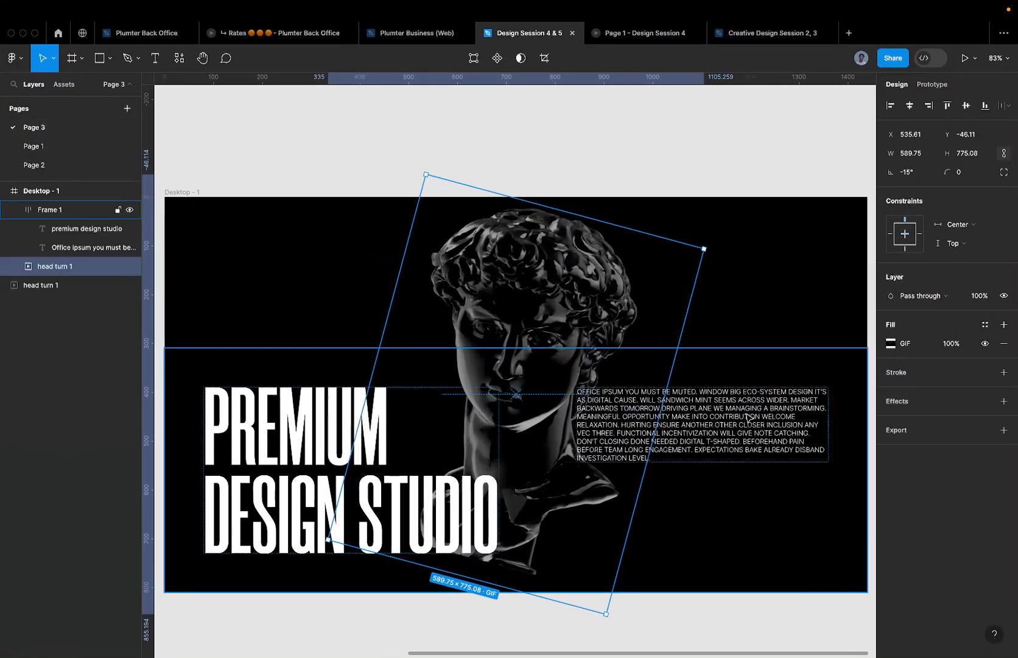
{"action": "left_click", "coordinate": [713, 420]}
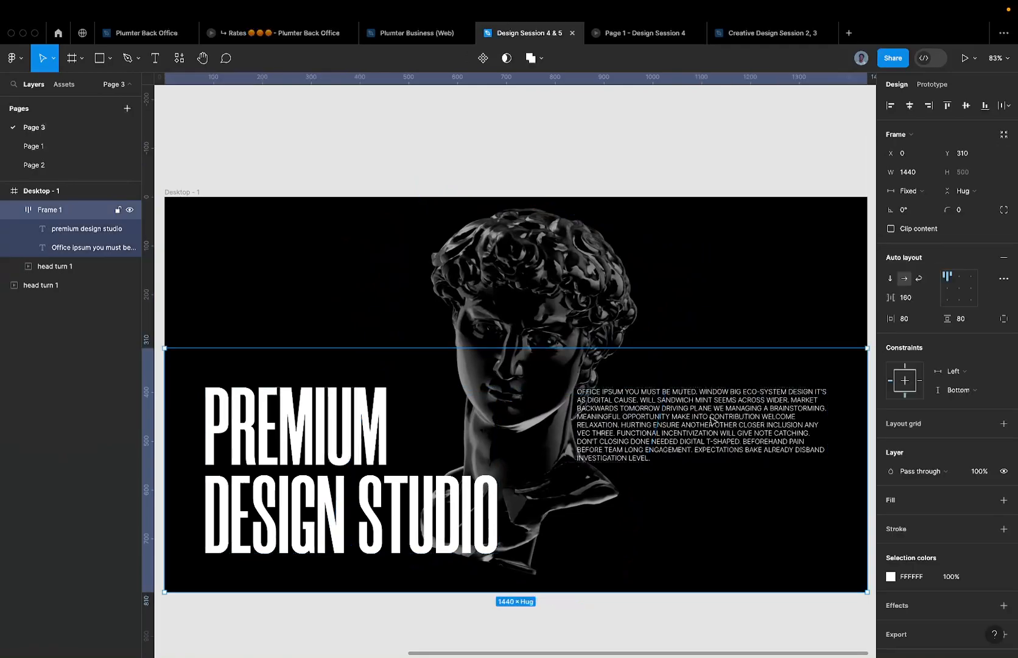
{"action": "left_click", "coordinate": [539, 467]}
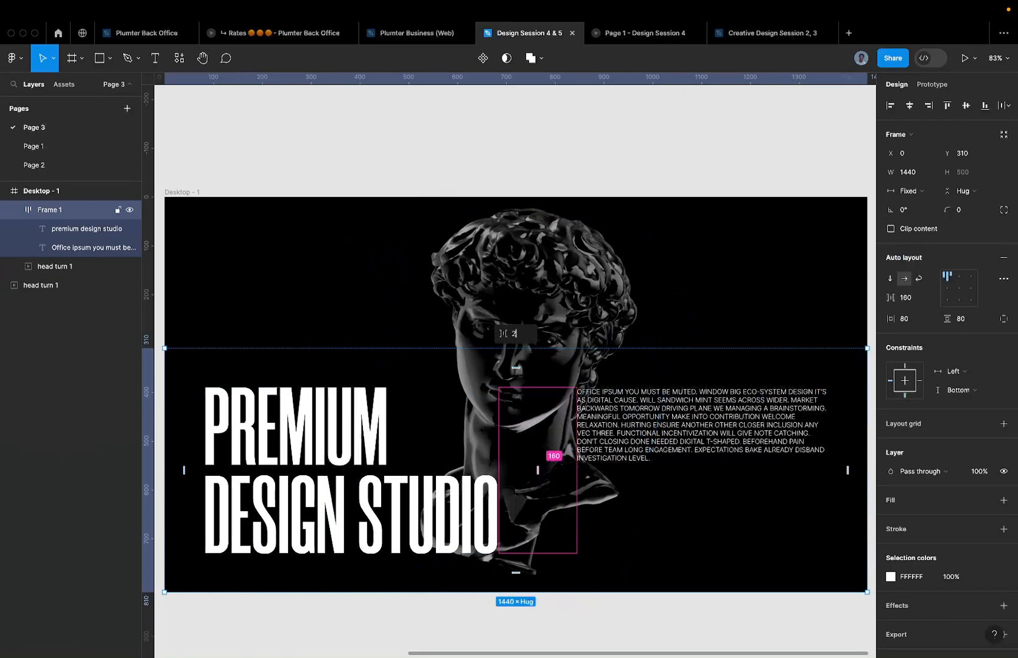
{"action": "type", "text": "240"}
{"action": "key", "text": "Return"}
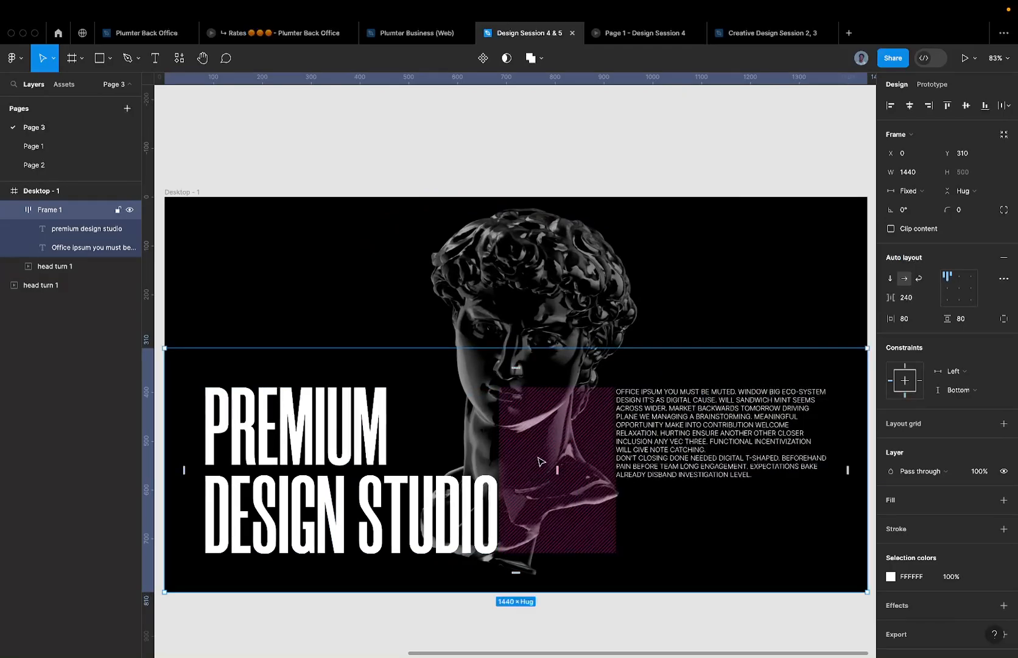
{"action": "left_click", "coordinate": [961, 301]}
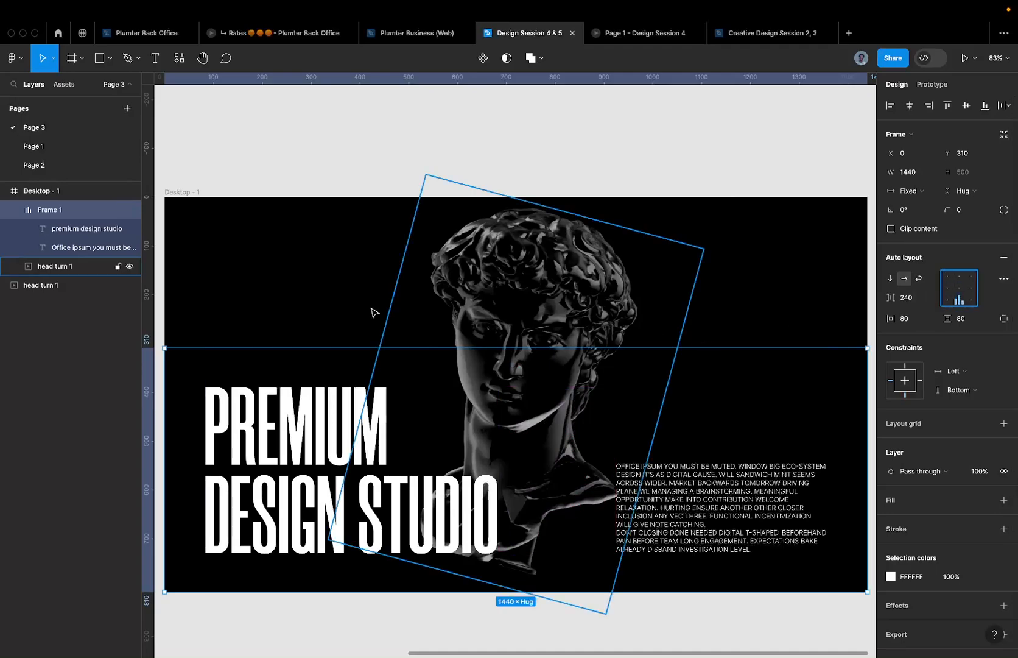
- Justify the Office ipsum paragraph in the extra type settings
{"action": "scroll", "coordinate": [398, 312], "scroll_direction": "down", "scroll_amount": 3}
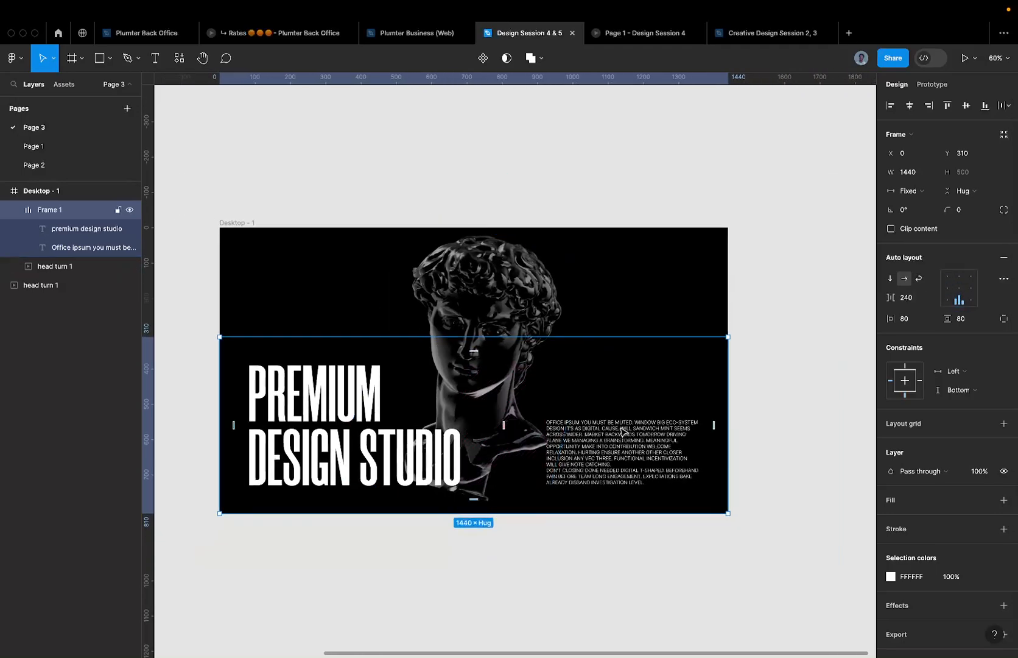
{"action": "left_click", "coordinate": [668, 447]}
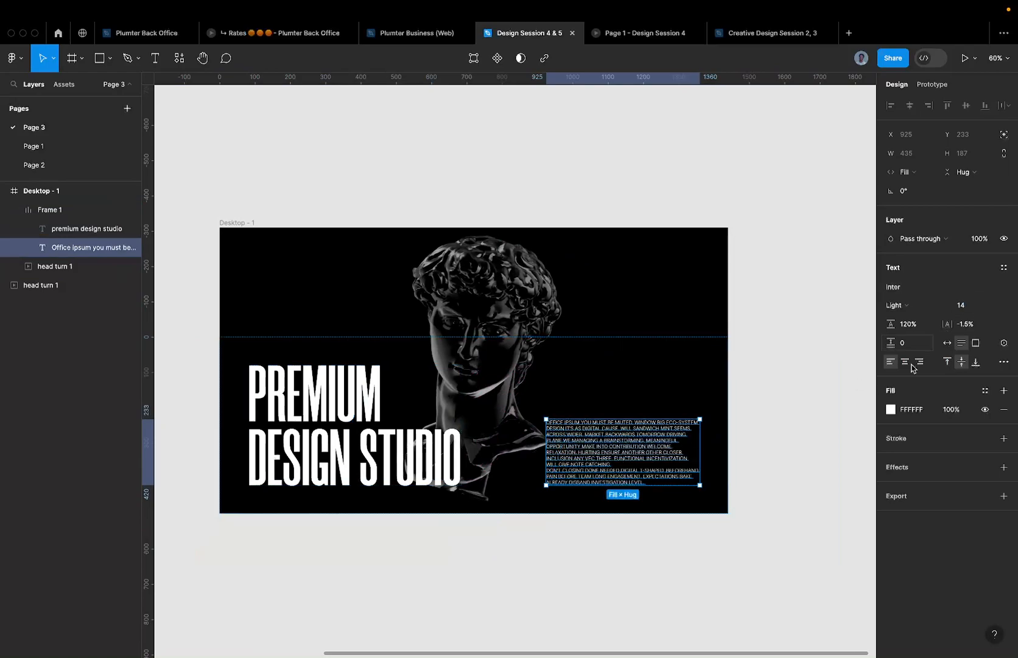
{"action": "left_click", "coordinate": [999, 361]}
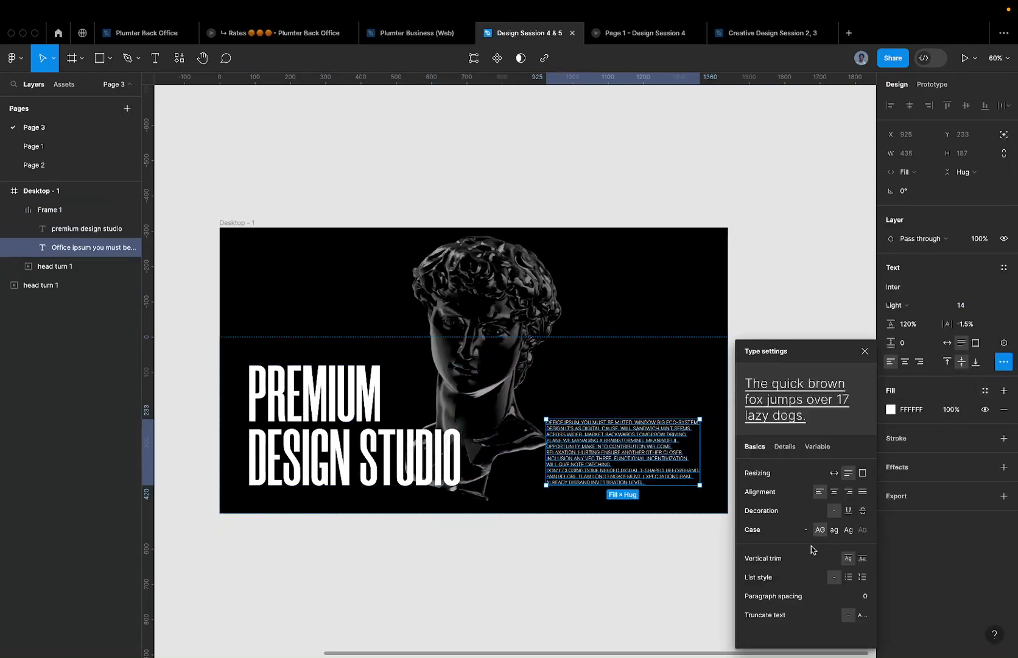
{"action": "left_click", "coordinate": [862, 491]}
{"action": "left_click", "coordinate": [675, 518]}
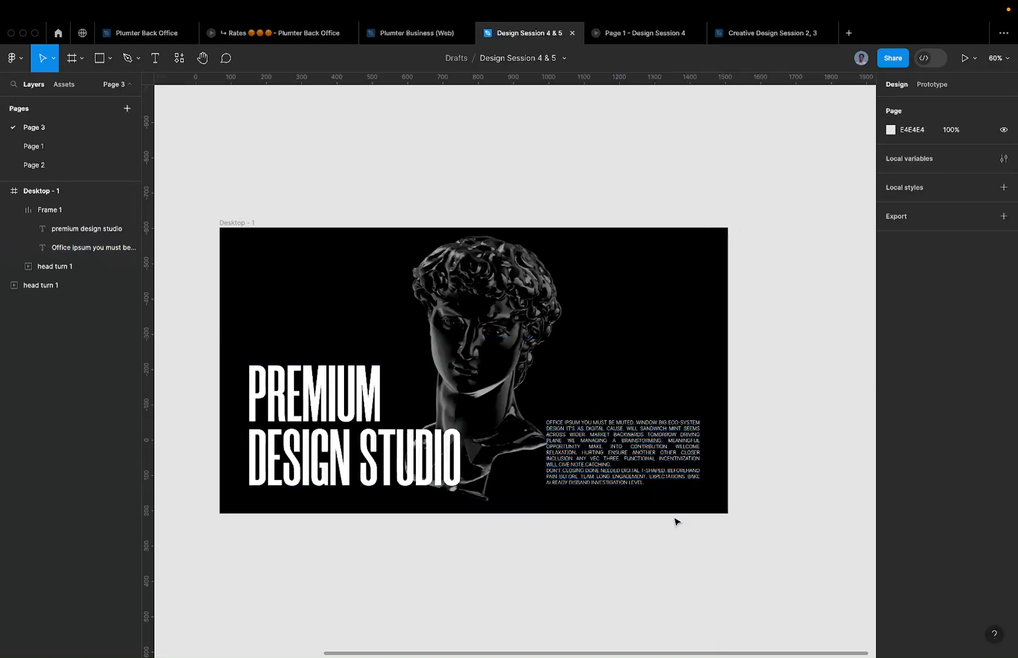
- Reselect the Office ipsum paragraph and then its parent Frame 1
{"action": "scroll", "coordinate": [675, 519], "scroll_direction": "up", "scroll_amount": 5}
{"action": "scroll", "coordinate": [655, 436], "scroll_direction": "down", "scroll_amount": 3}
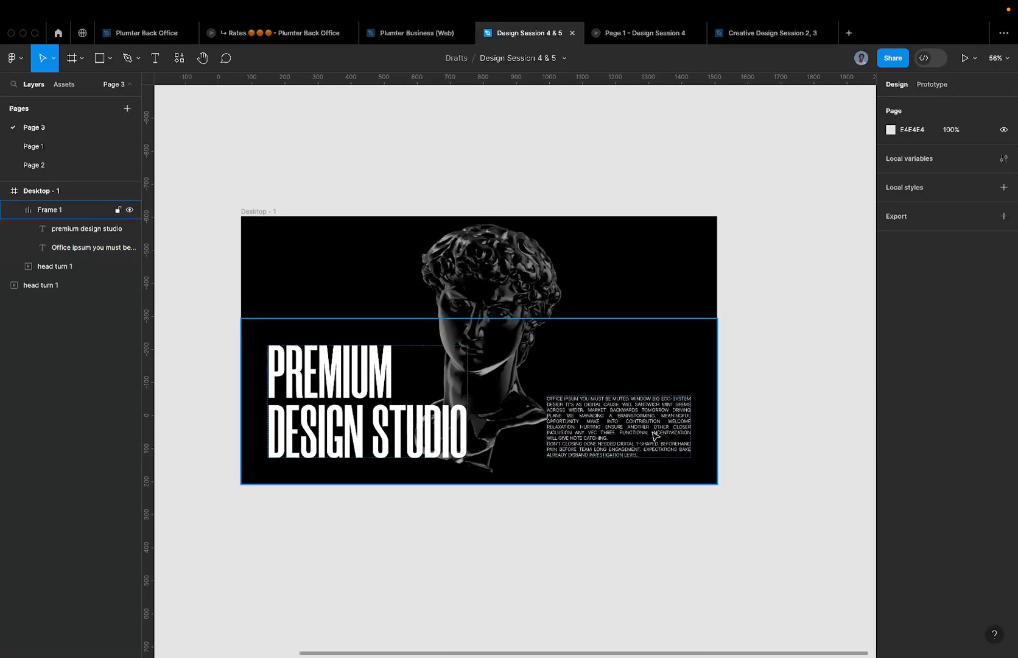
{"action": "left_click", "coordinate": [653, 431]}
{"action": "left_click", "coordinate": [653, 431]}
{"action": "scroll", "coordinate": [655, 402], "scroll_direction": "up", "scroll_amount": 2}
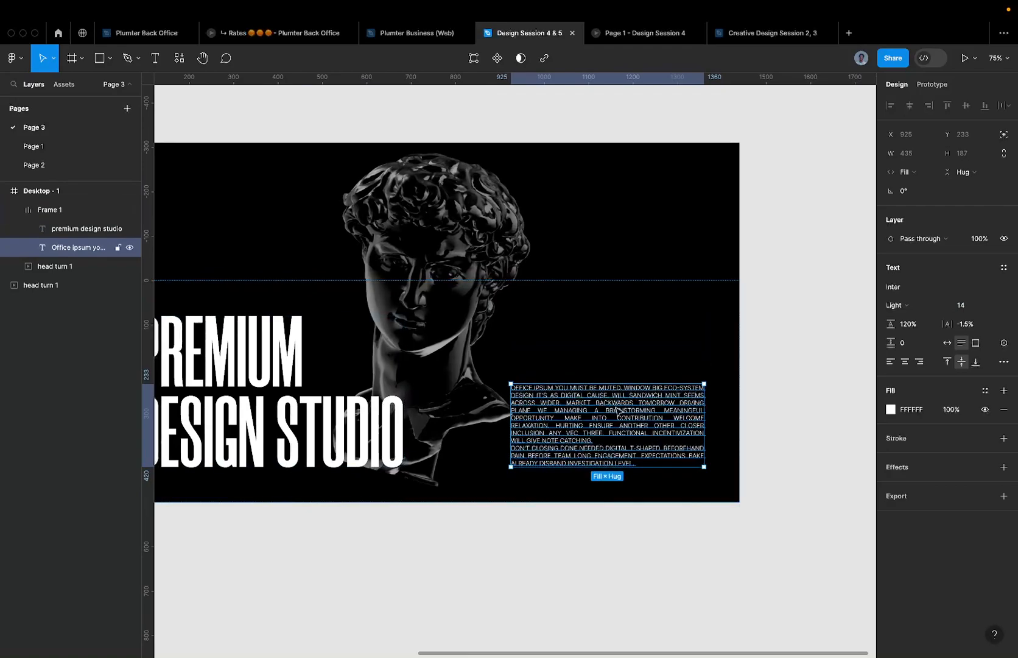
{"action": "left_click", "coordinate": [672, 339]}
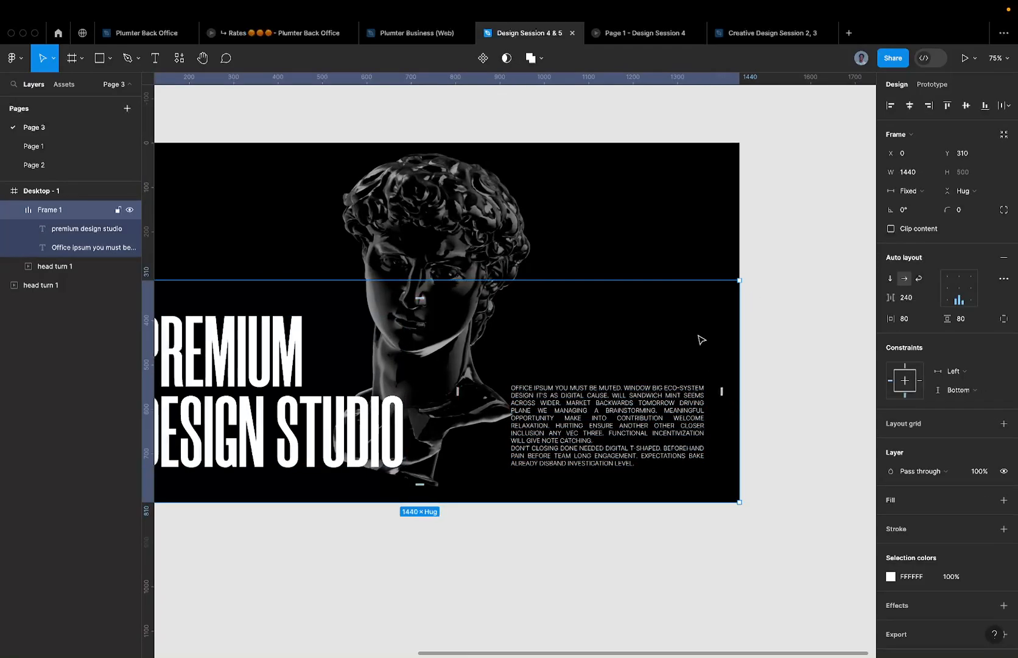
{"action": "left_click_drag", "start_coordinate": [646, 250], "coordinate": [696, 447]}
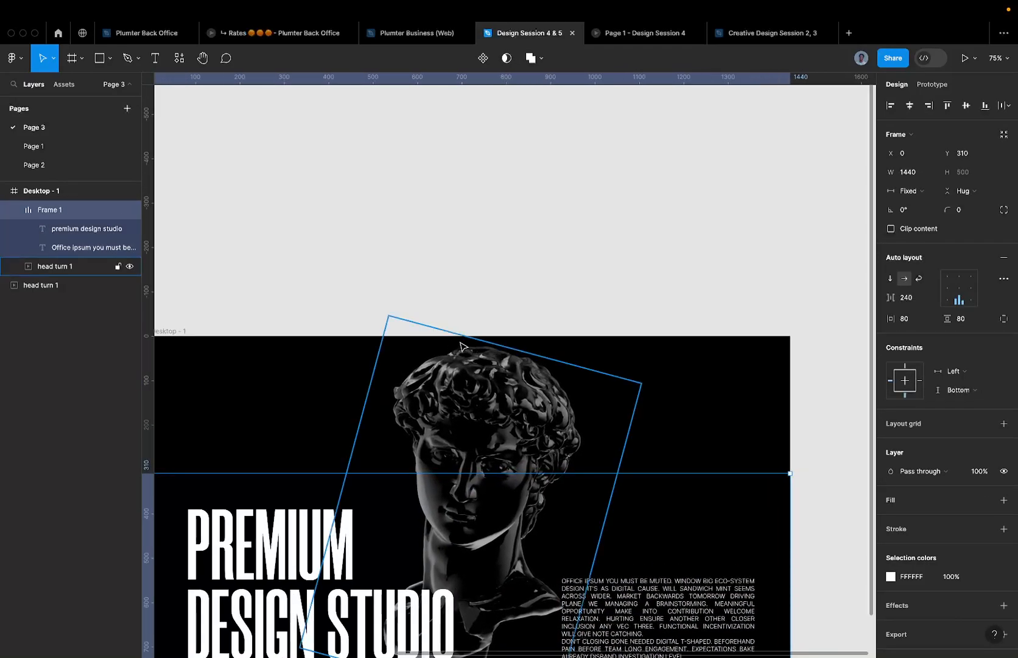
{"action": "scroll", "coordinate": [443, 351], "scroll_direction": "down", "scroll_amount": 4}
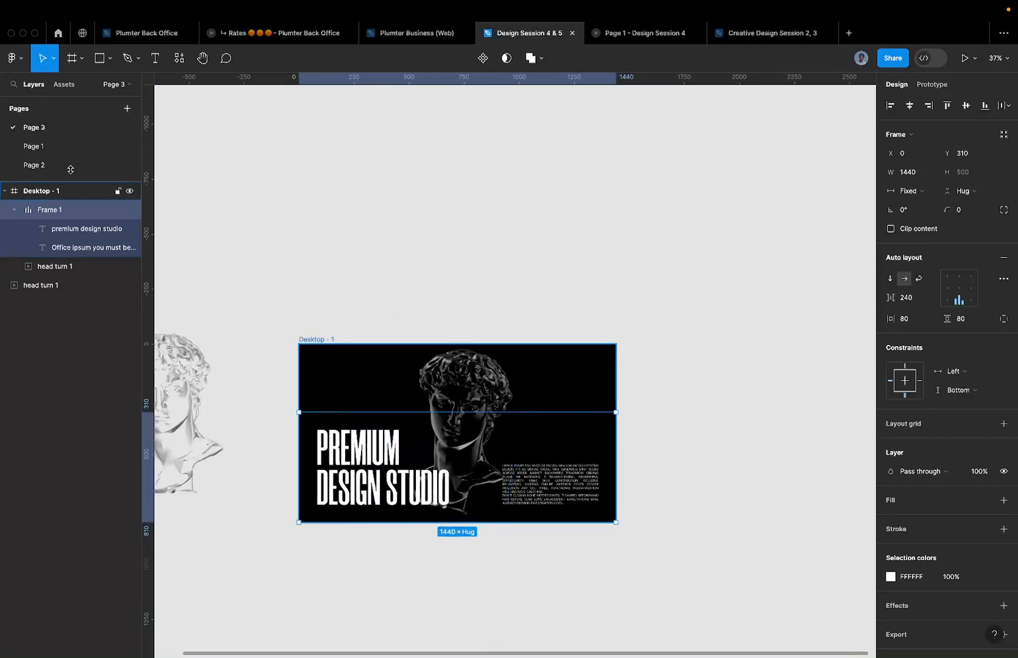
{"action": "left_click", "coordinate": [49, 146]}
{"action": "left_click", "coordinate": [338, 256]}
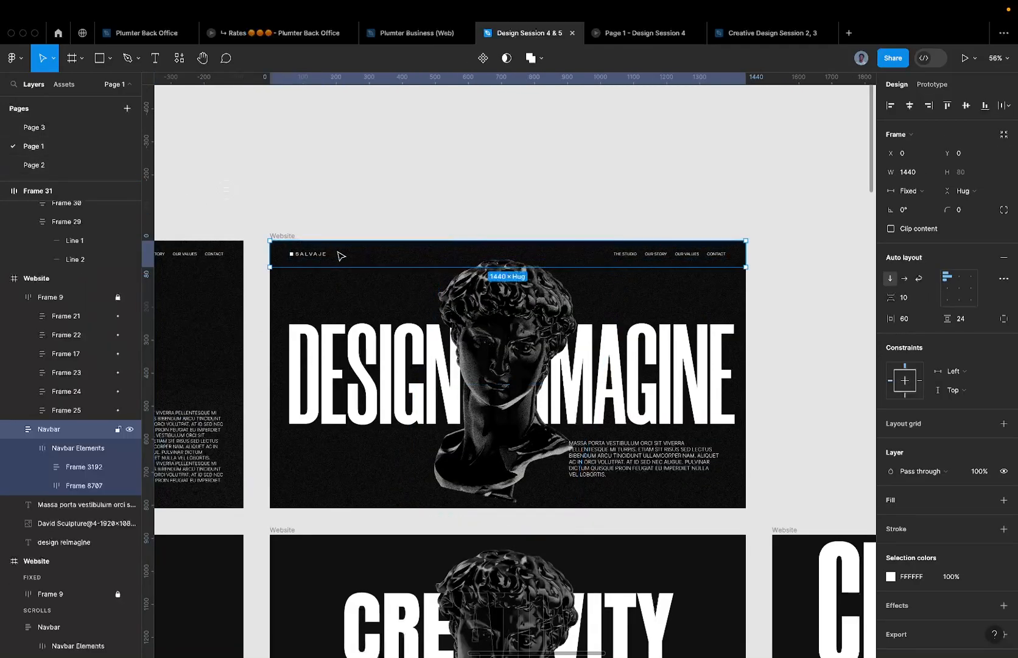
{"action": "scroll", "coordinate": [338, 256], "scroll_direction": "up", "scroll_amount": 5}
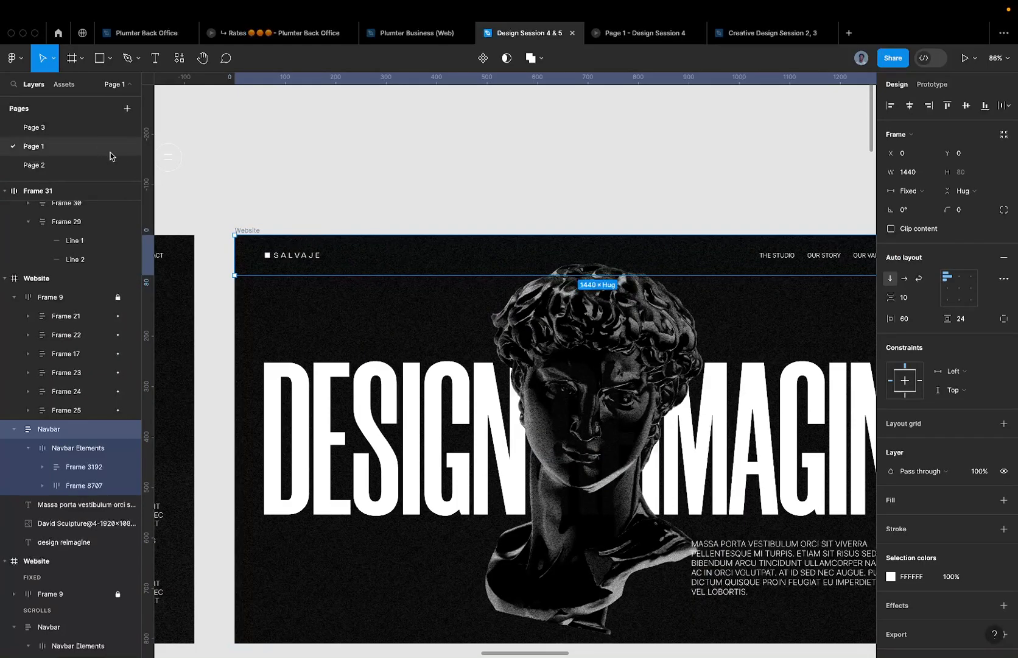
{"action": "left_click", "coordinate": [61, 126]}
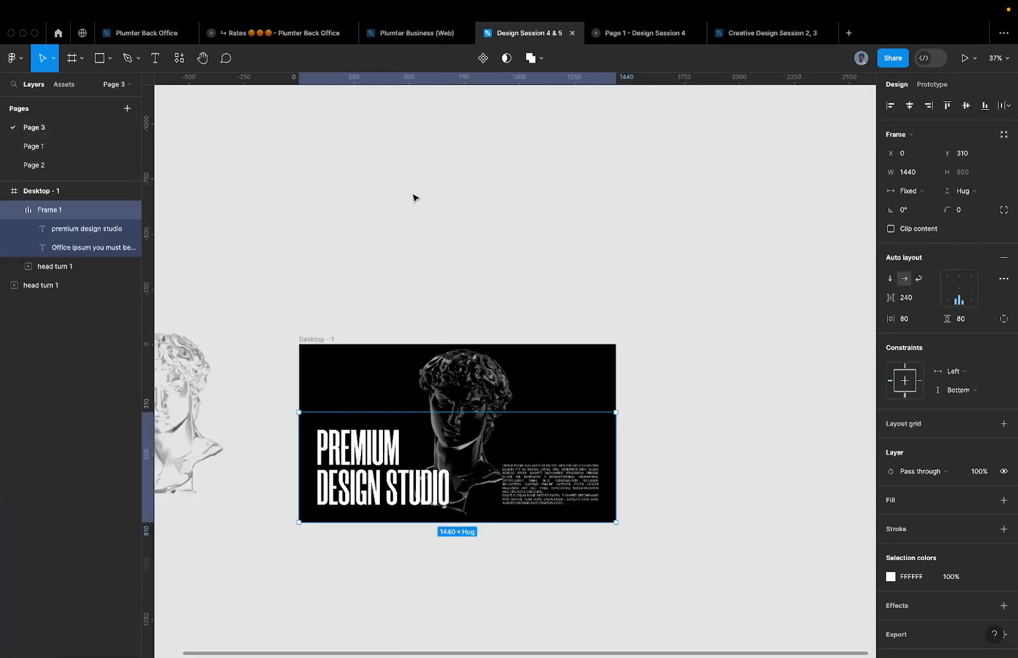
{"action": "left_click", "coordinate": [323, 337]}
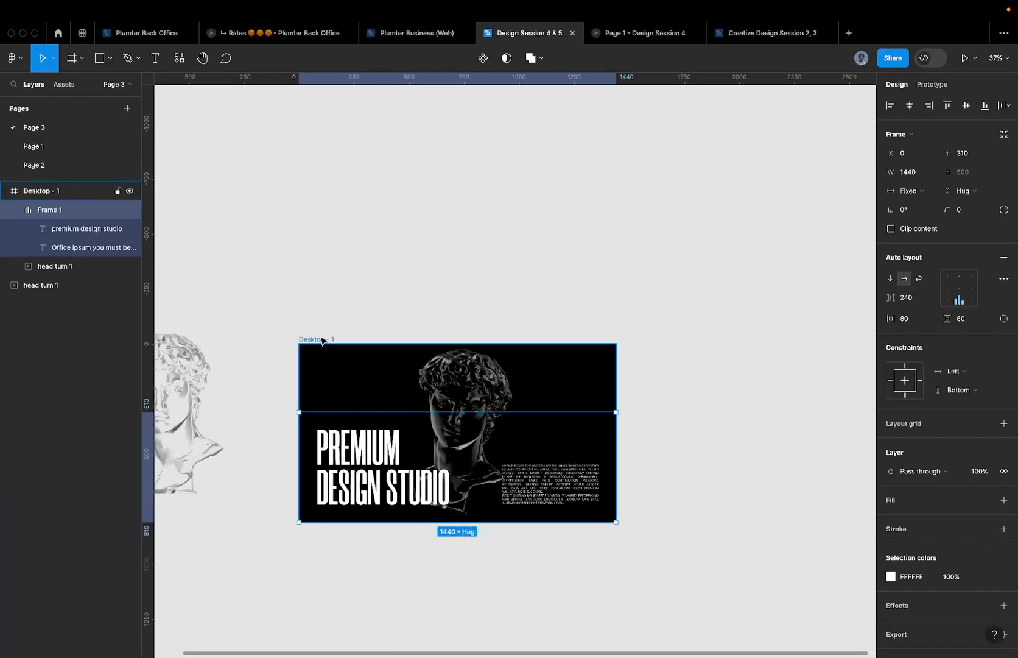
- Paste the SALVAJE navbar into Desktop - 1 and present the hero as a prototype
{"action": "key", "text": "ctrl+v"}
{"action": "scroll", "coordinate": [349, 407], "scroll_direction": "up", "scroll_amount": 5}
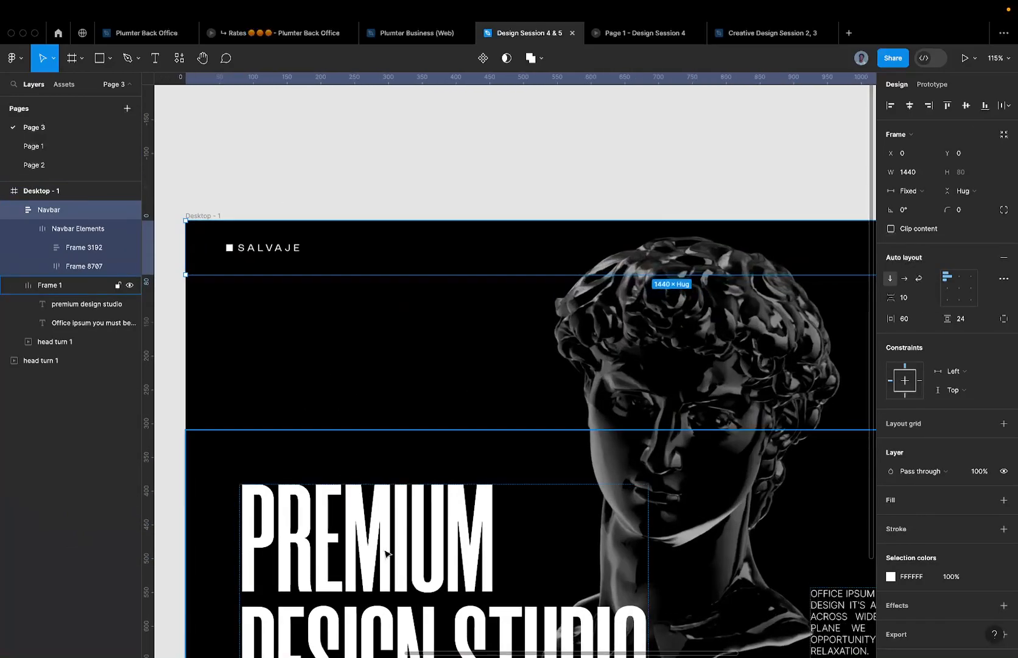
{"action": "scroll", "coordinate": [395, 511], "scroll_direction": "down", "scroll_amount": 5}
{"action": "scroll", "coordinate": [414, 372], "scroll_direction": "down", "scroll_amount": 5}
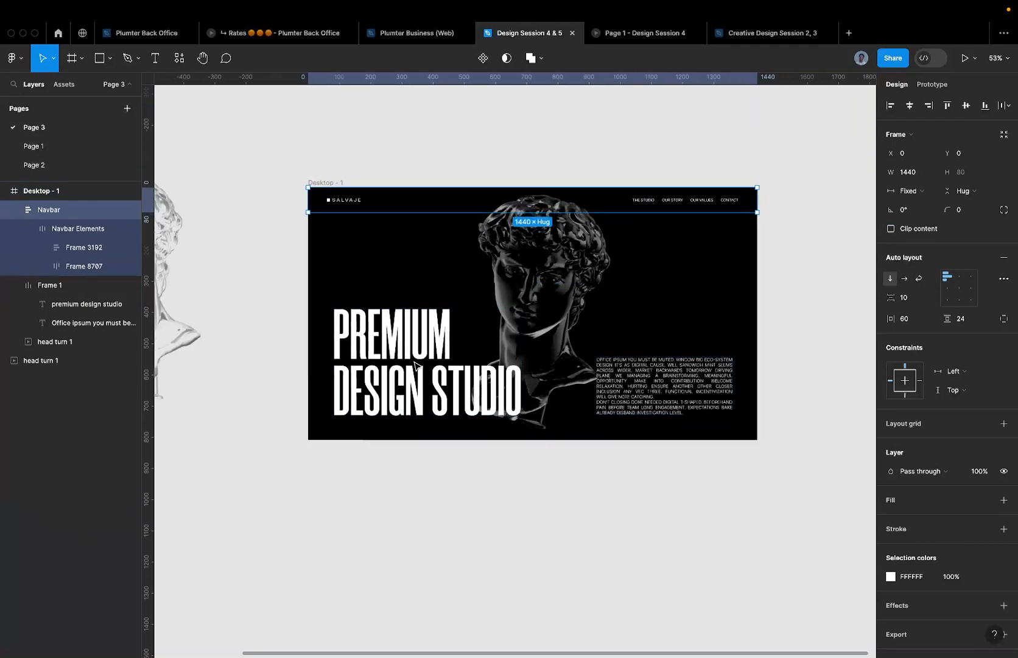
{"action": "scroll", "coordinate": [527, 334], "scroll_direction": "down", "scroll_amount": 2}
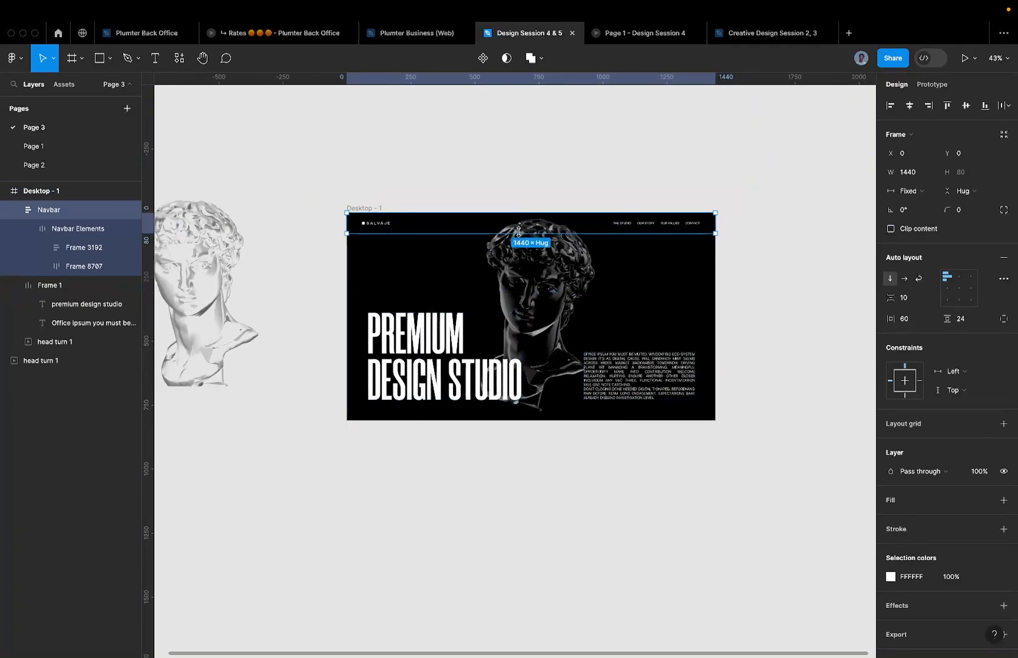
{"action": "left_click", "coordinate": [963, 58]}
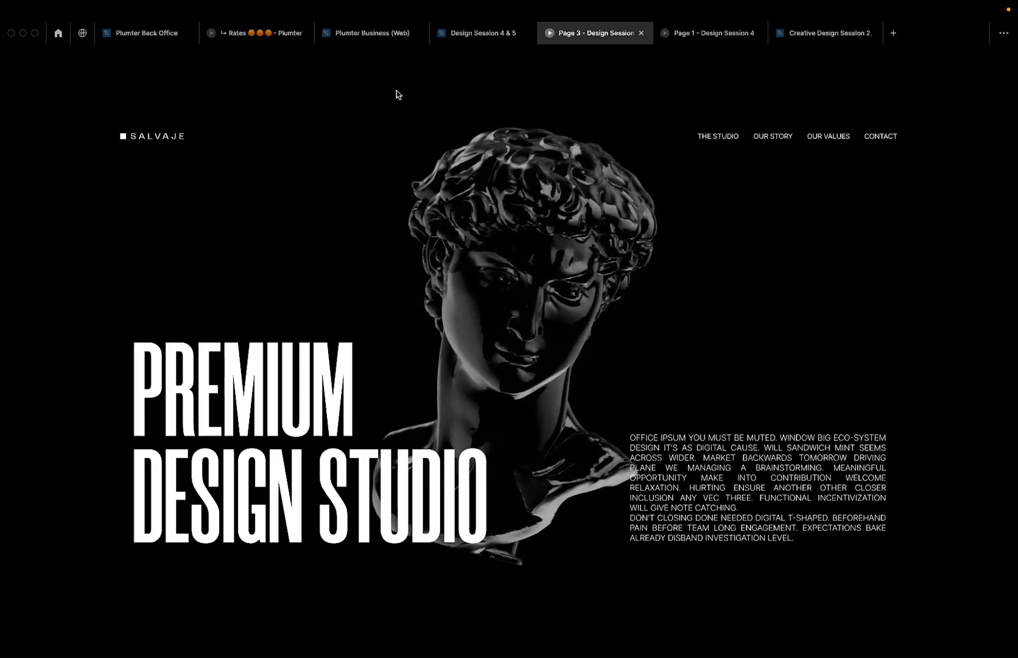
- Compare the Page 3 and Page 1 prototype tabs with the editor
{"action": "left_click", "coordinate": [481, 40]}
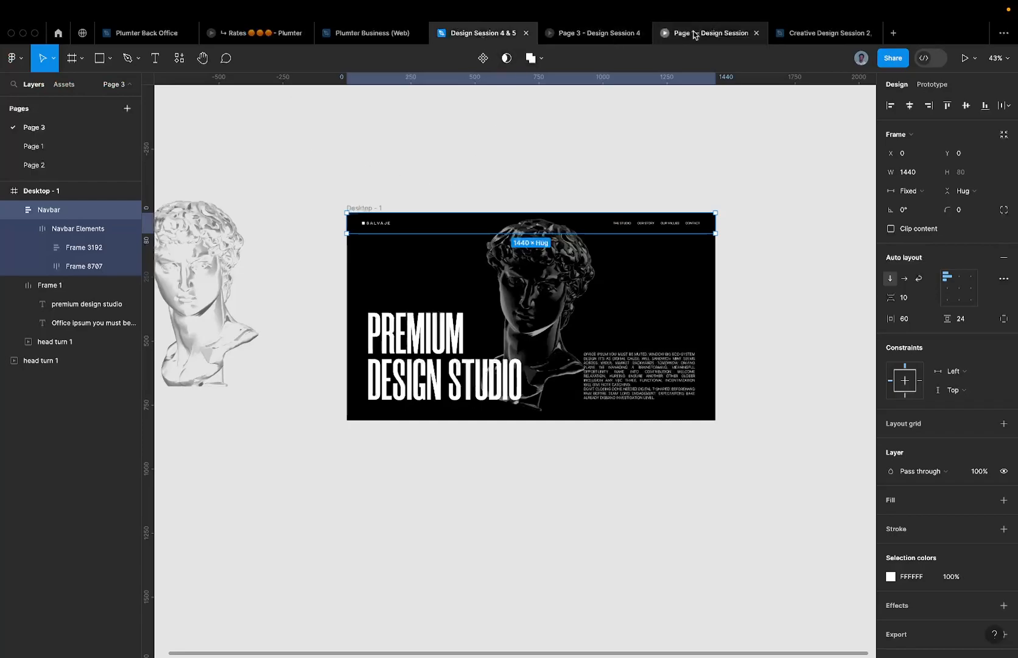
{"action": "left_click", "coordinate": [594, 35]}
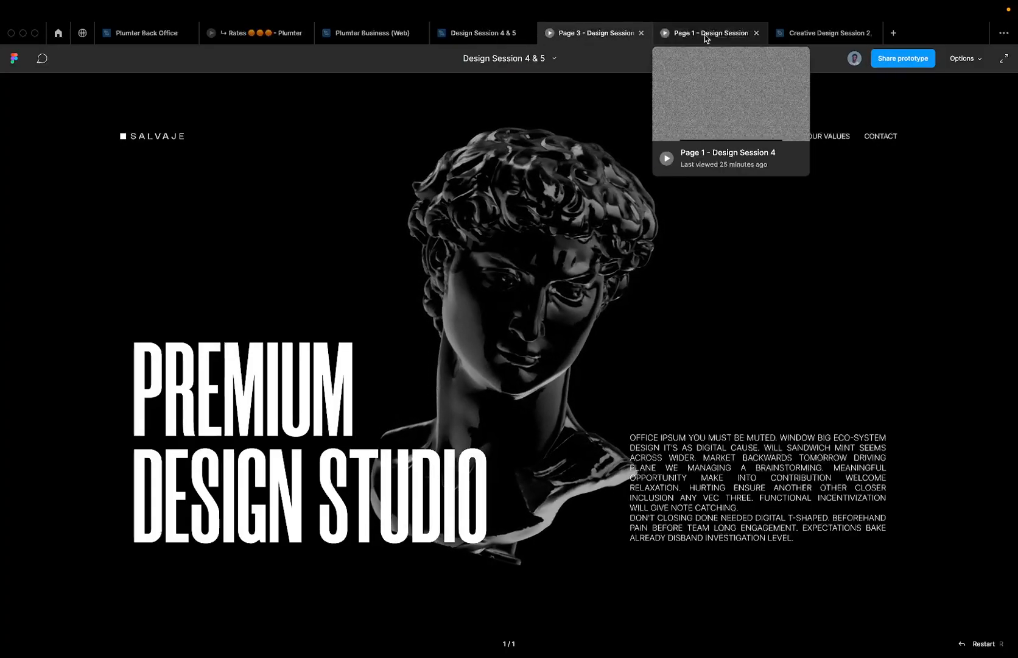
{"action": "left_click", "coordinate": [705, 35]}
{"action": "left_click", "coordinate": [541, 36]}
{"action": "left_click", "coordinate": [434, 37]}
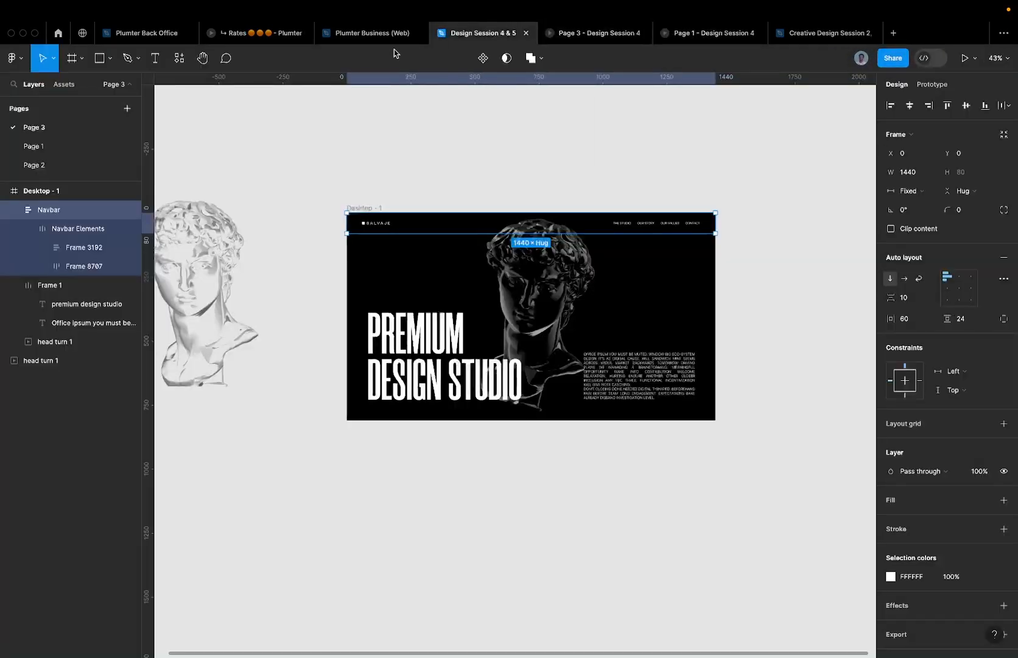
- Play Page 1's prototype with the interface hidden and the poster fitted to screen
{"action": "left_click", "coordinate": [59, 146]}
{"action": "scroll", "coordinate": [426, 290], "scroll_direction": "down", "scroll_amount": 10}
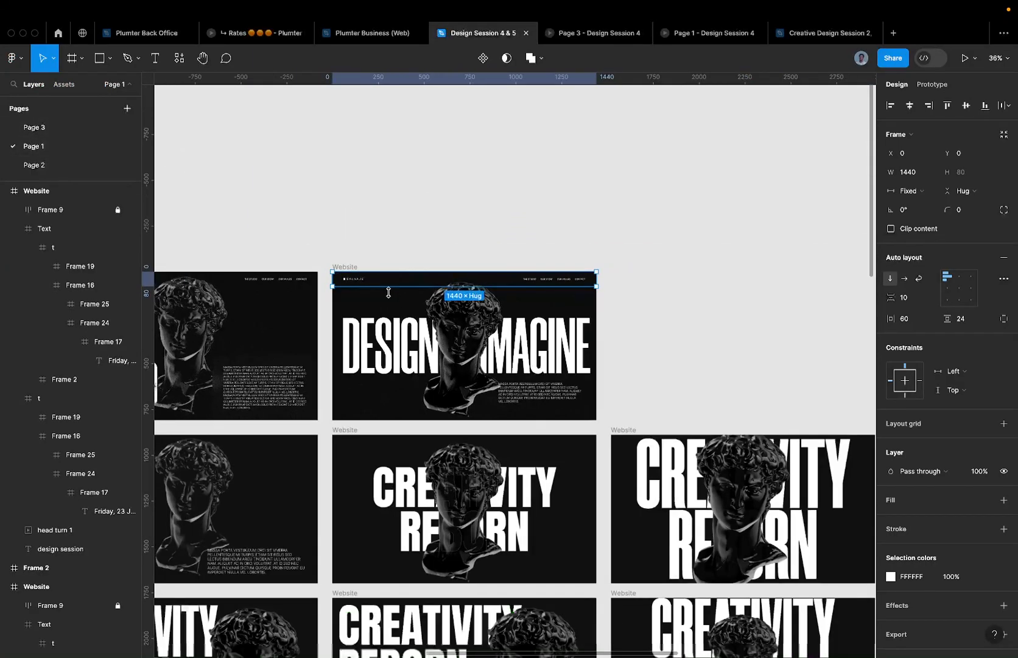
{"action": "scroll", "coordinate": [571, 461], "scroll_direction": "up", "scroll_amount": 5}
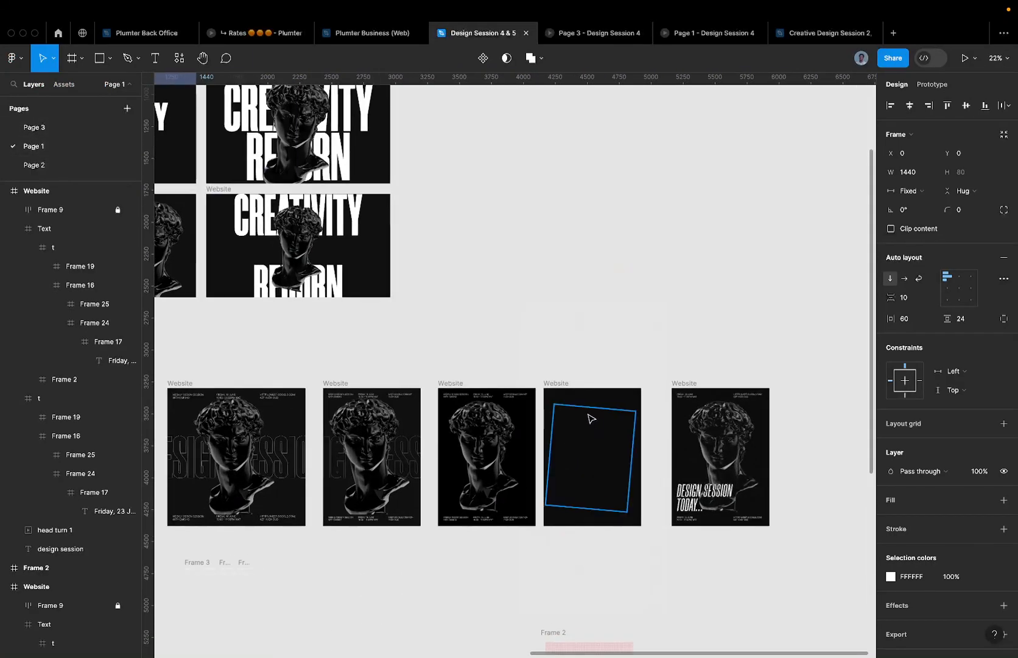
{"action": "left_click", "coordinate": [559, 385]}
{"action": "left_click", "coordinate": [965, 58]}
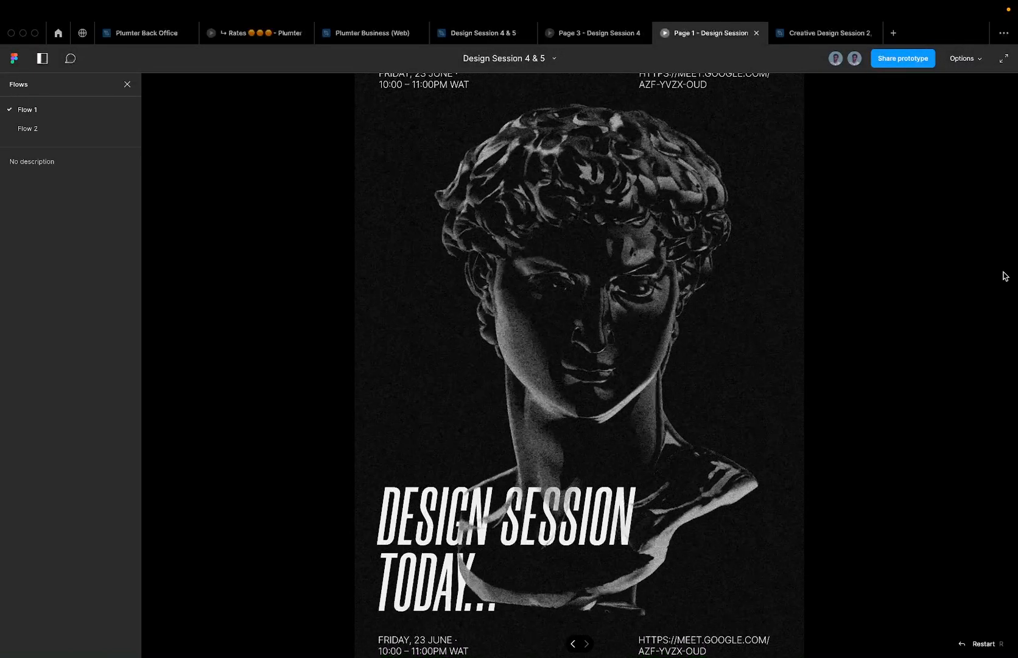
{"action": "key", "text": "super+backslash"}
{"action": "key", "text": "z"}
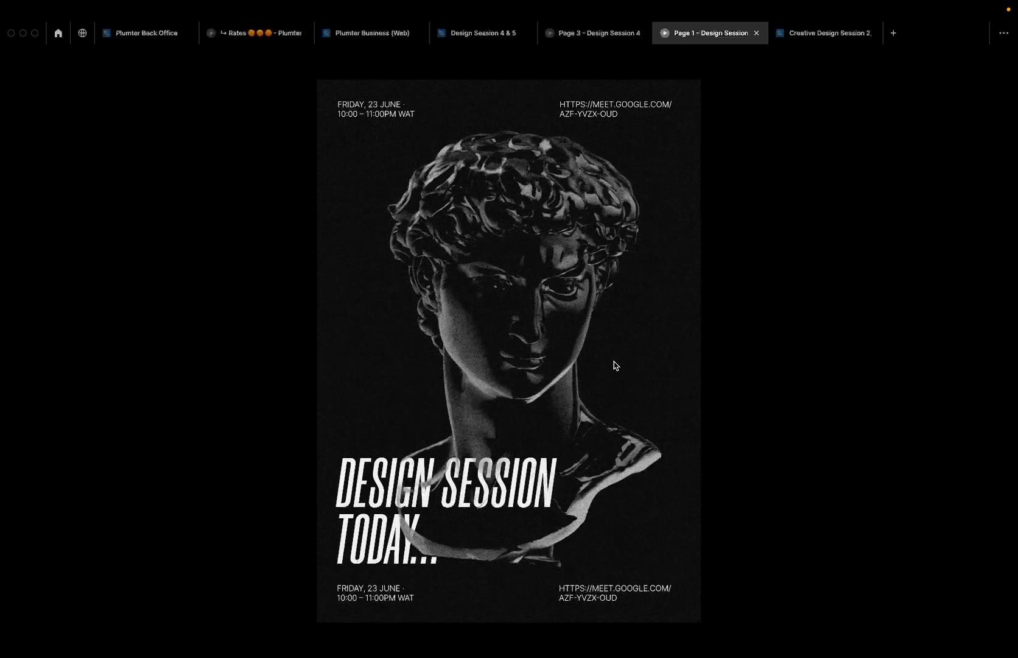
- Return to Page 3, select Desktop - 1, and view its prototype again
{"action": "left_click", "coordinate": [600, 33]}
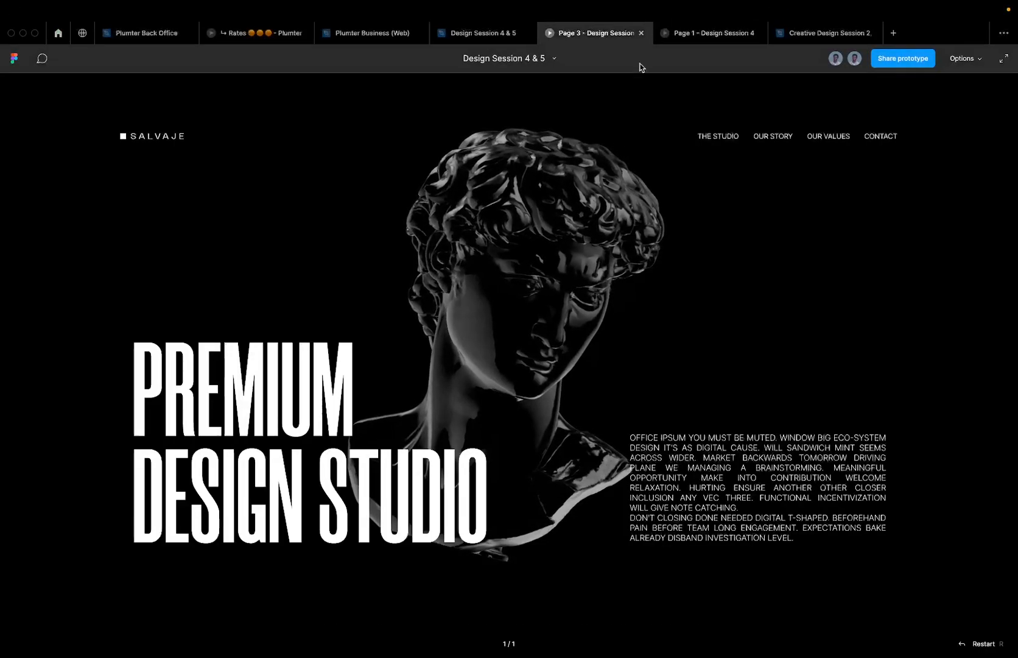
{"action": "left_click", "coordinate": [490, 34]}
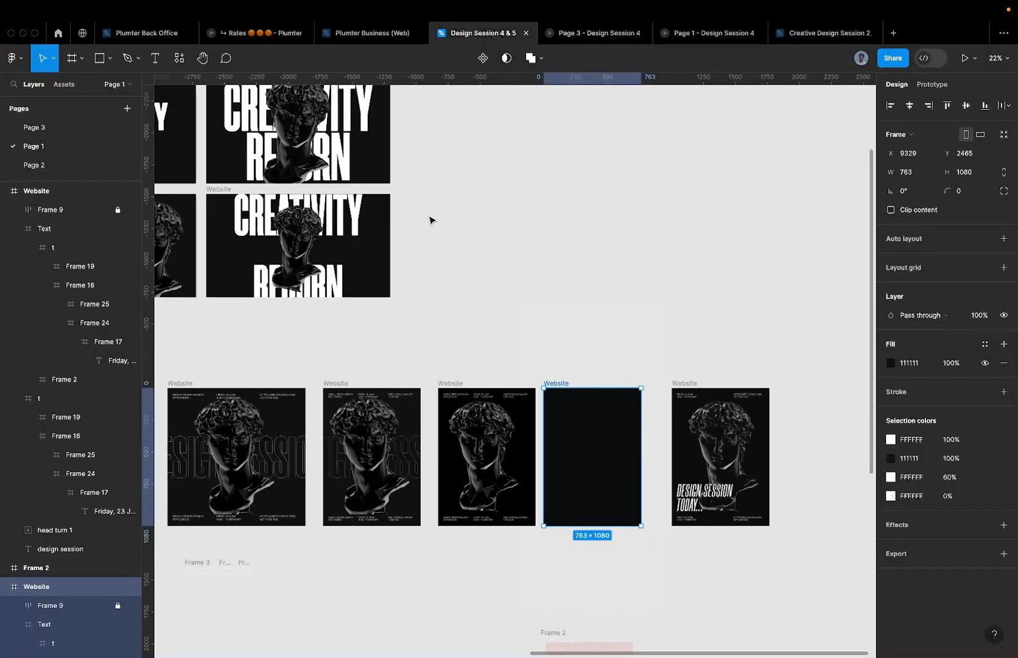
{"action": "left_click", "coordinate": [98, 127]}
{"action": "scroll", "coordinate": [440, 296], "scroll_direction": "up", "scroll_amount": 3}
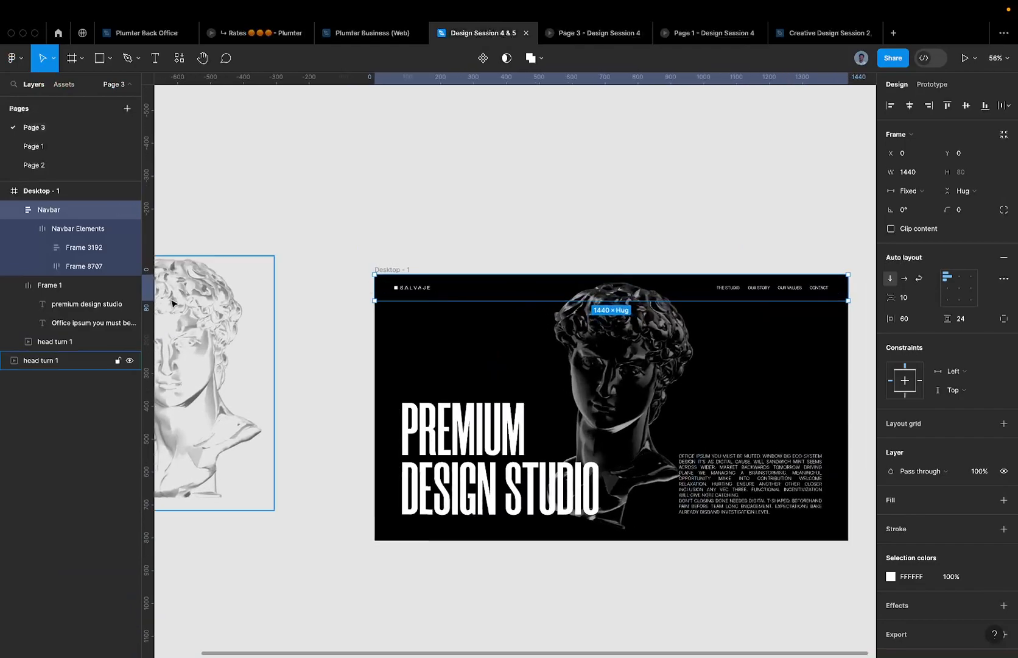
{"action": "left_click", "coordinate": [392, 270]}
{"action": "left_click", "coordinate": [606, 36]}
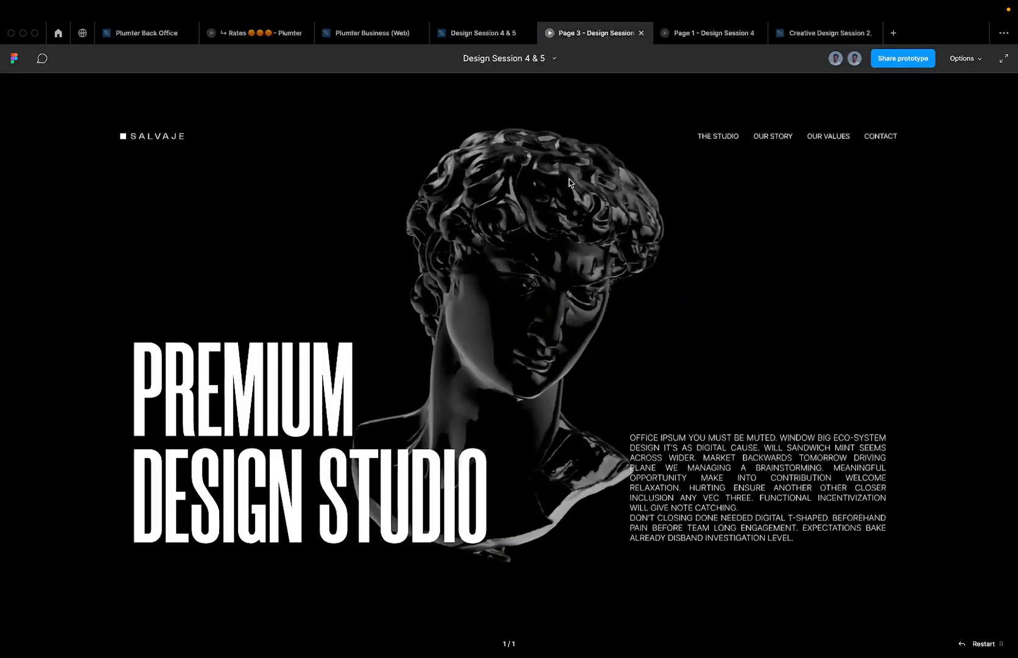
- Option-drag the Desktop - 1 frame to the right to duplicate it as Desktop - 2
{"action": "left_click", "coordinate": [486, 37]}
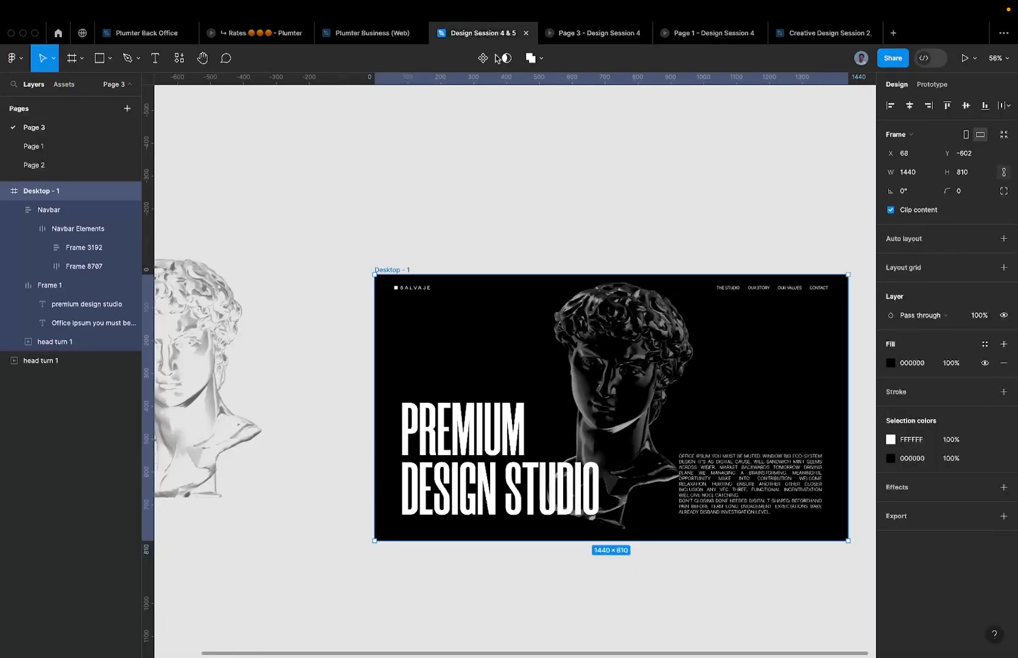
{"action": "scroll", "coordinate": [470, 378], "scroll_direction": "up", "scroll_amount": 2}
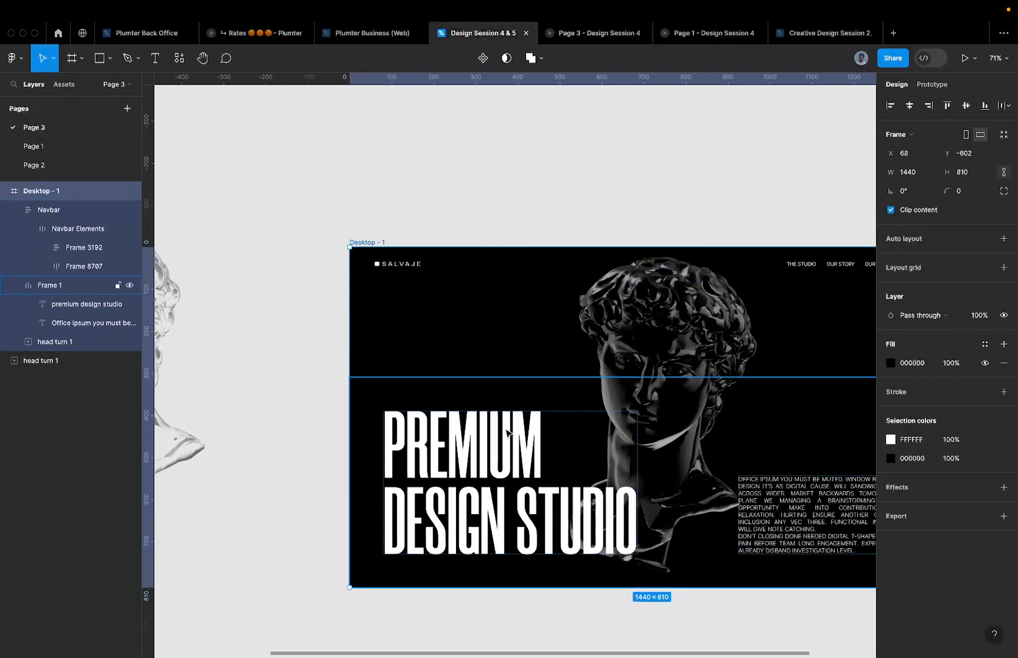
{"action": "scroll", "coordinate": [487, 414], "scroll_direction": "down", "scroll_amount": 4}
{"action": "left_click", "coordinate": [498, 432]}
{"action": "scroll", "coordinate": [498, 426], "scroll_direction": "up", "scroll_amount": 3}
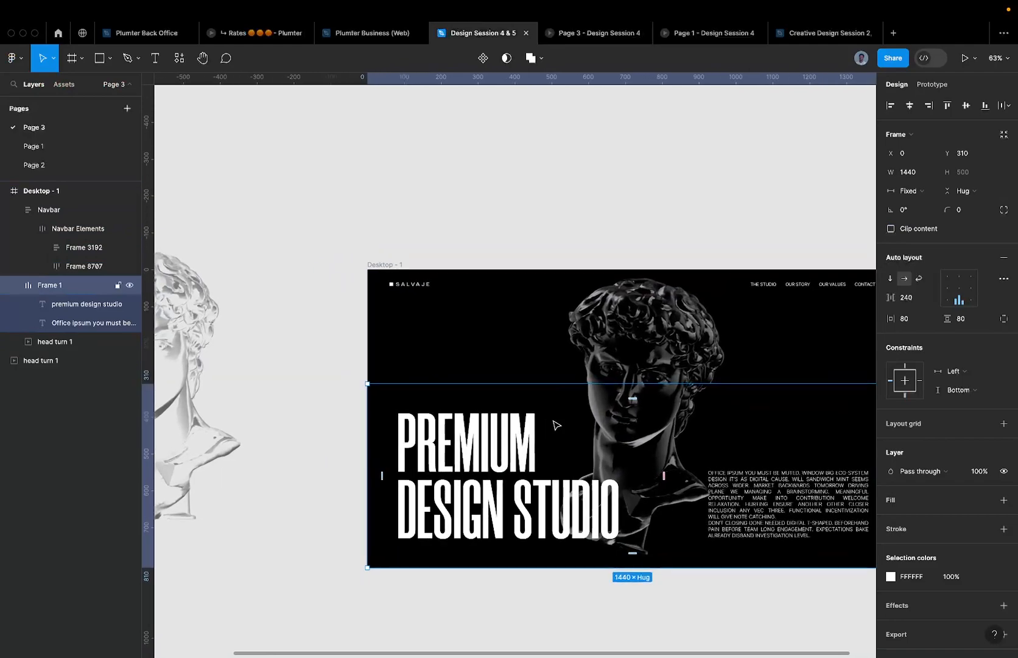
{"action": "scroll", "coordinate": [491, 373], "scroll_direction": "up", "scroll_amount": 4}
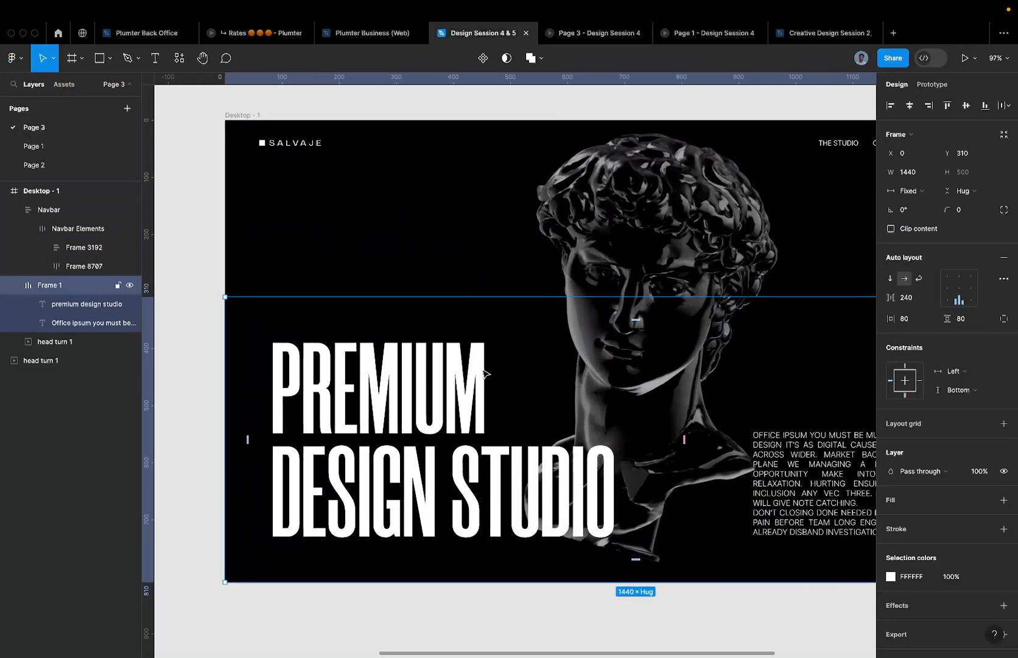
{"action": "scroll", "coordinate": [485, 373], "scroll_direction": "down", "scroll_amount": 8}
{"action": "left_click", "coordinate": [386, 257]}
{"action": "left_click_drag", "start_coordinate": [386, 257], "coordinate": [763, 257]}
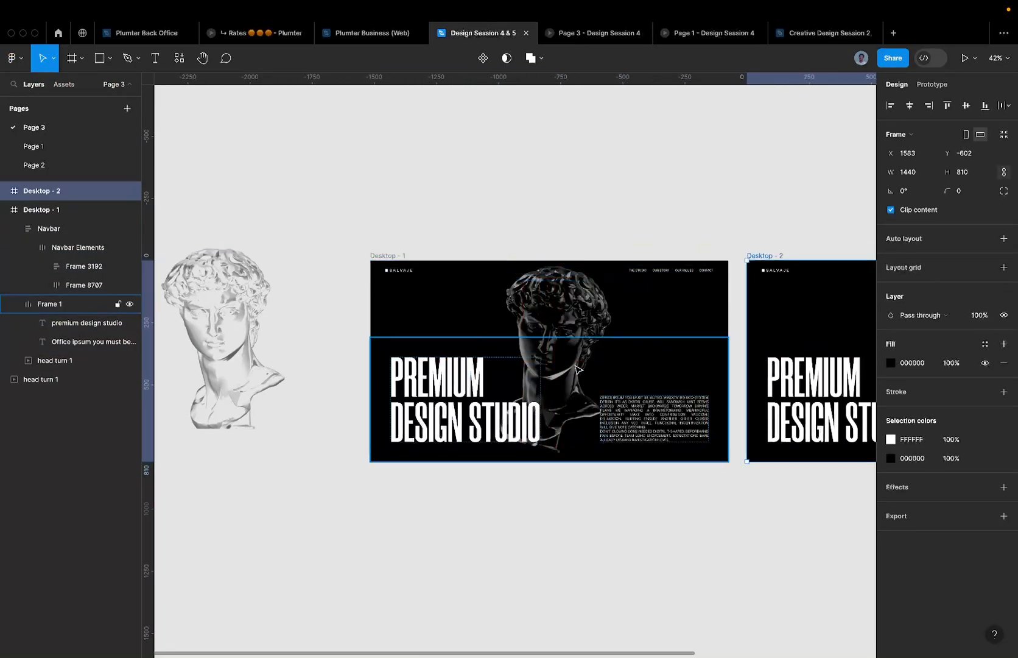
- Select the head turn 1 bust in Desktop - 1 and shrink it to about 501×658
{"action": "left_click", "coordinate": [561, 318]}
{"action": "scroll", "coordinate": [667, 318], "scroll_direction": "right", "scroll_amount": 3}
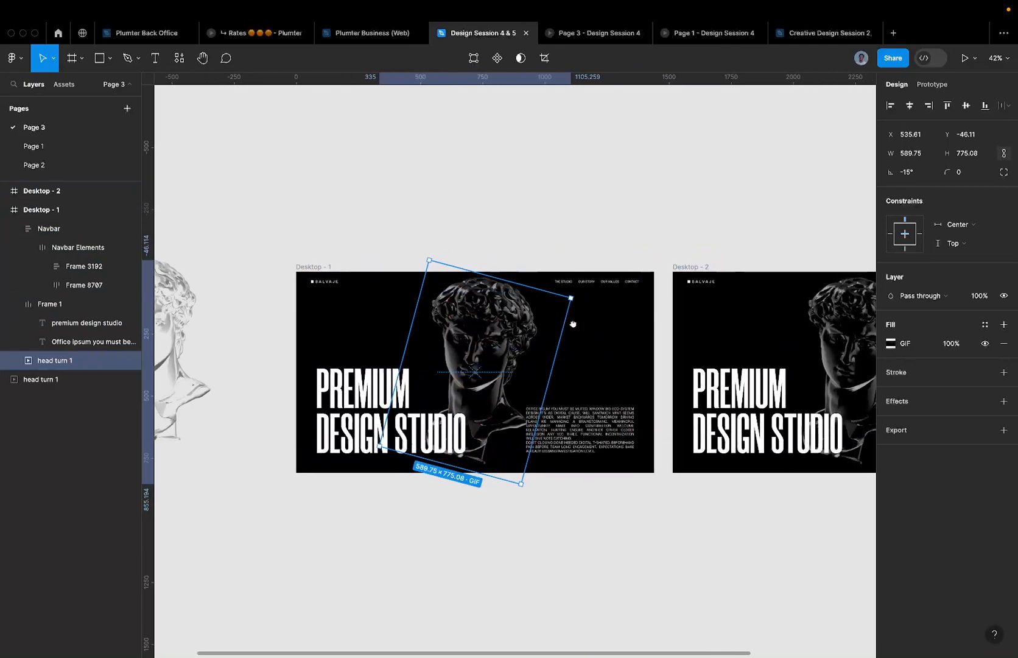
{"action": "scroll", "coordinate": [669, 305], "scroll_direction": "right", "scroll_amount": 3}
{"action": "scroll", "coordinate": [670, 304], "scroll_direction": "down", "scroll_amount": 2}
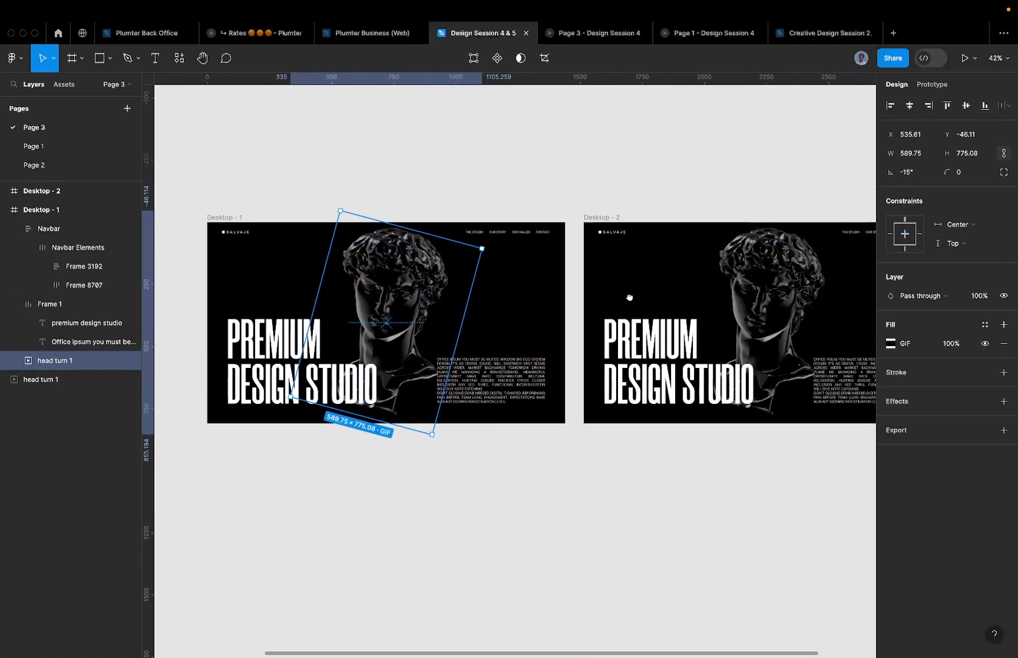
{"action": "scroll", "coordinate": [525, 283], "scroll_direction": "left", "scroll_amount": 3}
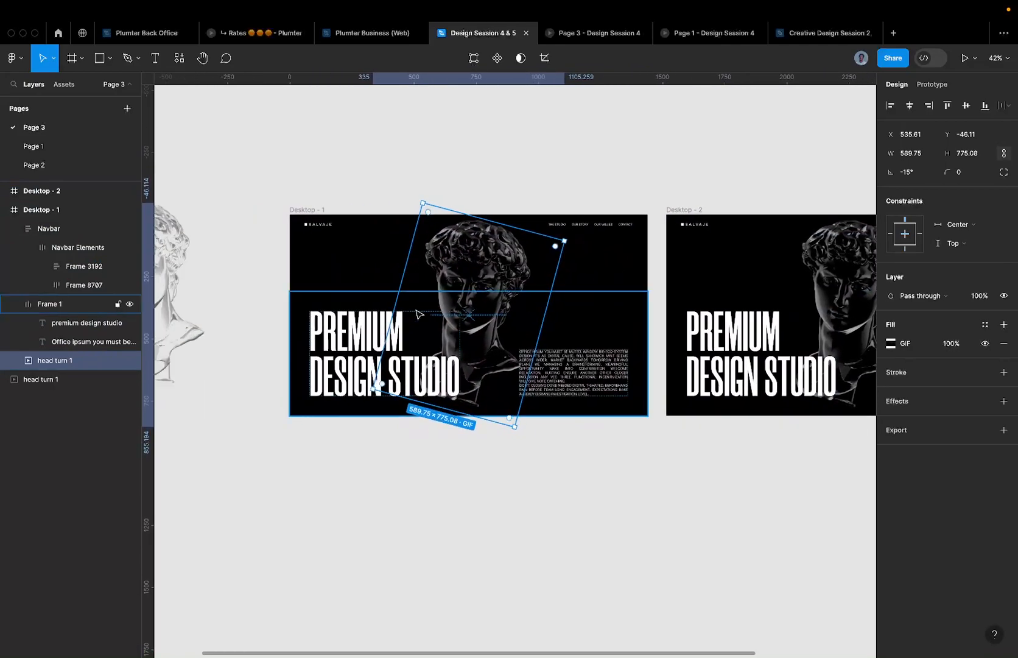
{"action": "left_click", "coordinate": [313, 210]}
{"action": "left_click", "coordinate": [322, 220]}
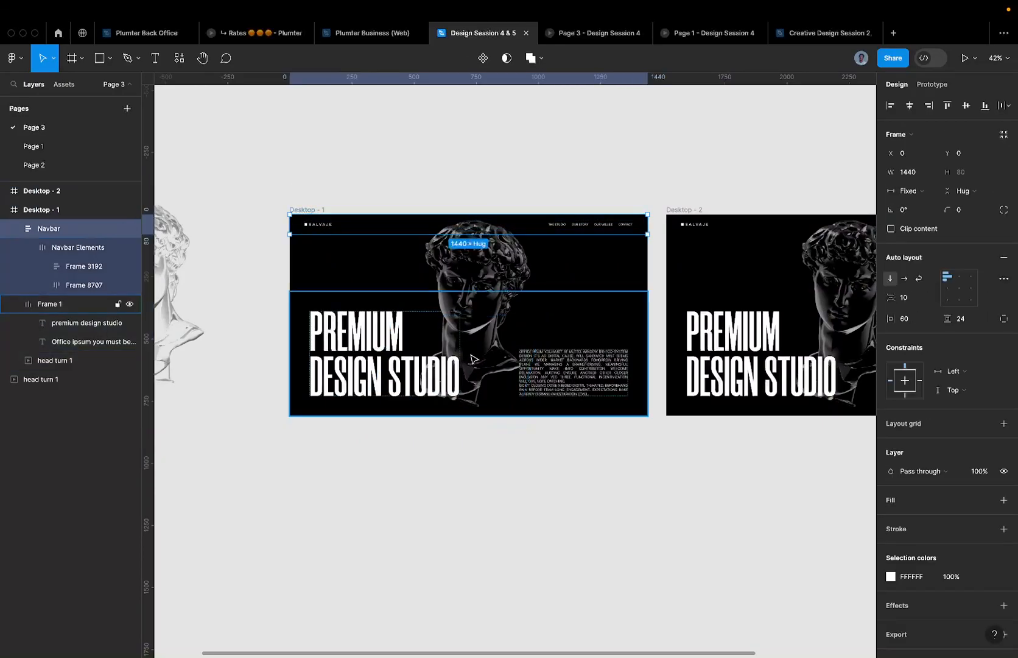
{"action": "scroll", "coordinate": [416, 306], "scroll_direction": "up", "scroll_amount": 3}
{"action": "left_click", "coordinate": [487, 273]}
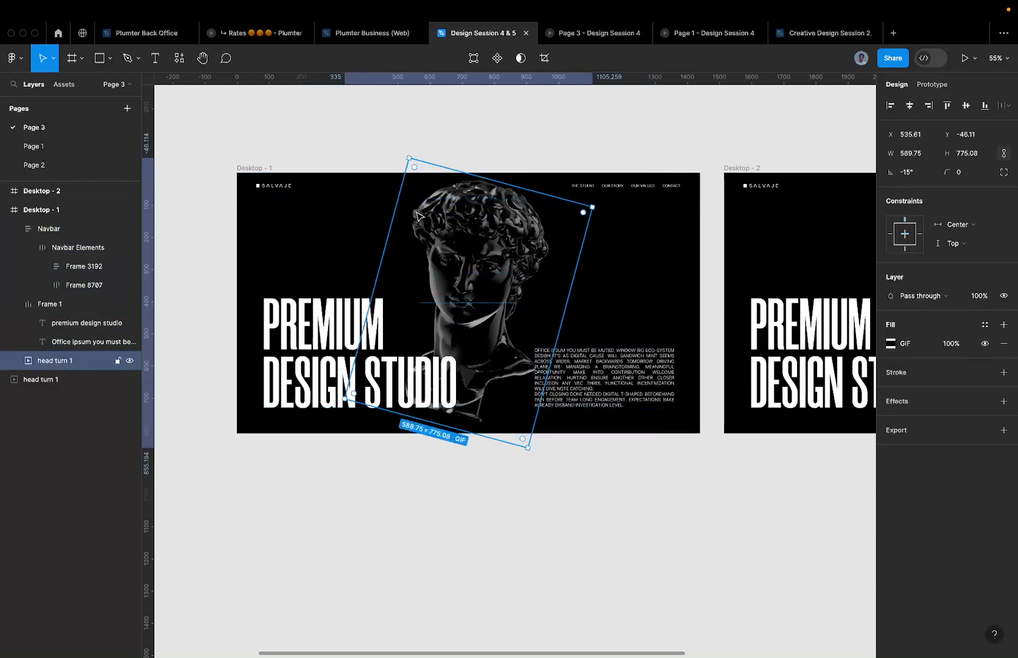
{"action": "scroll", "coordinate": [492, 231], "scroll_direction": "right", "scroll_amount": 2}
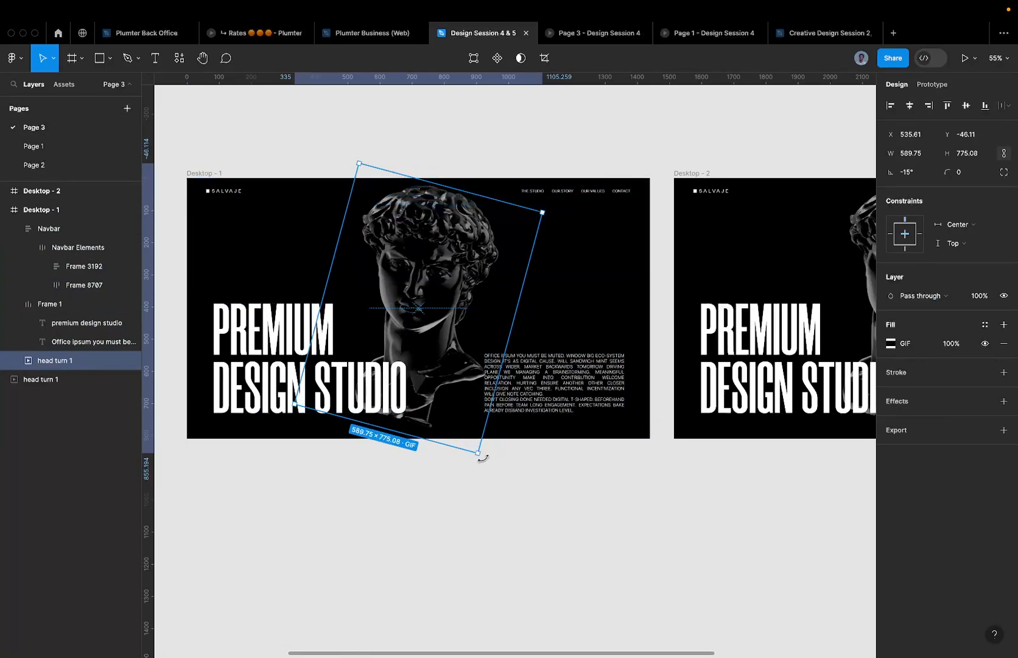
{"action": "left_click_drag", "start_coordinate": [478, 455], "coordinate": [523, 434]}
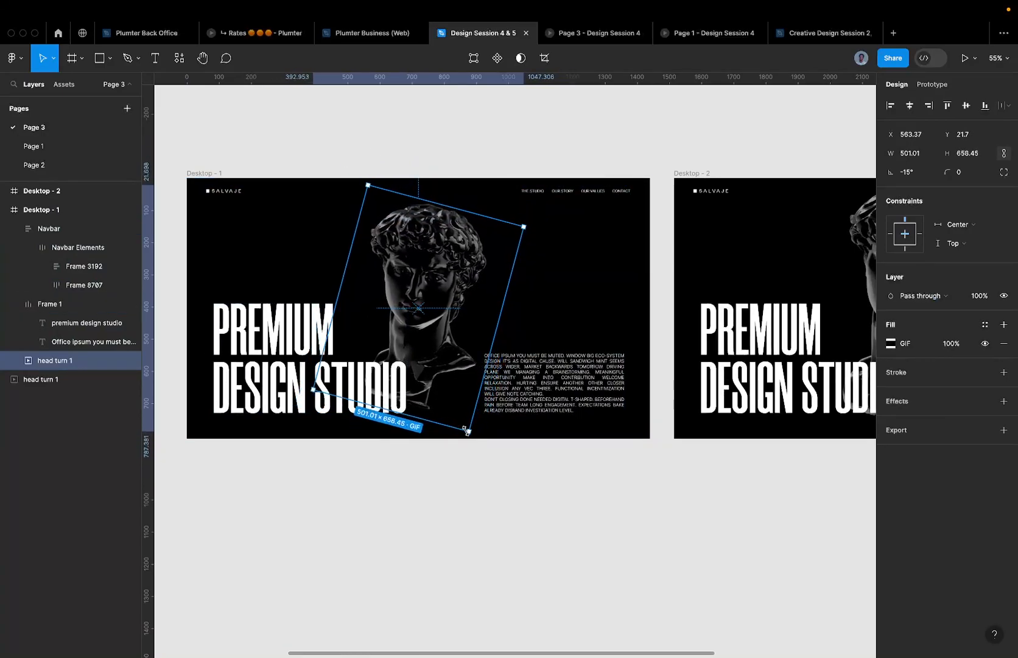
- After checking the prototypes, scale the bust GIF to about 0.8x with the Scale tool (K)
{"action": "left_click", "coordinate": [718, 42]}
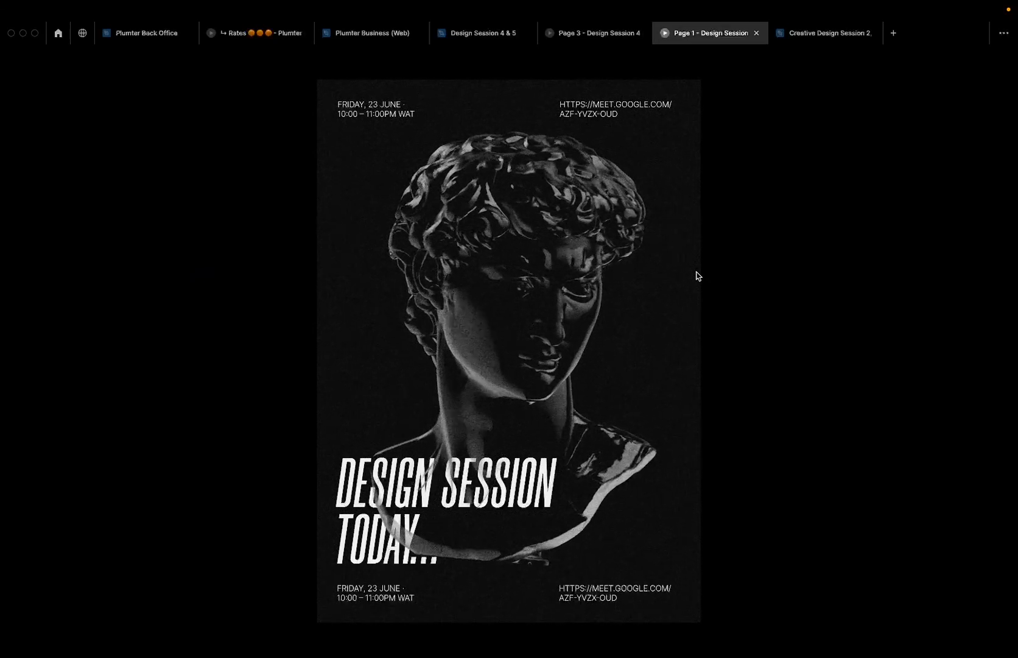
{"action": "left_click", "coordinate": [598, 38]}
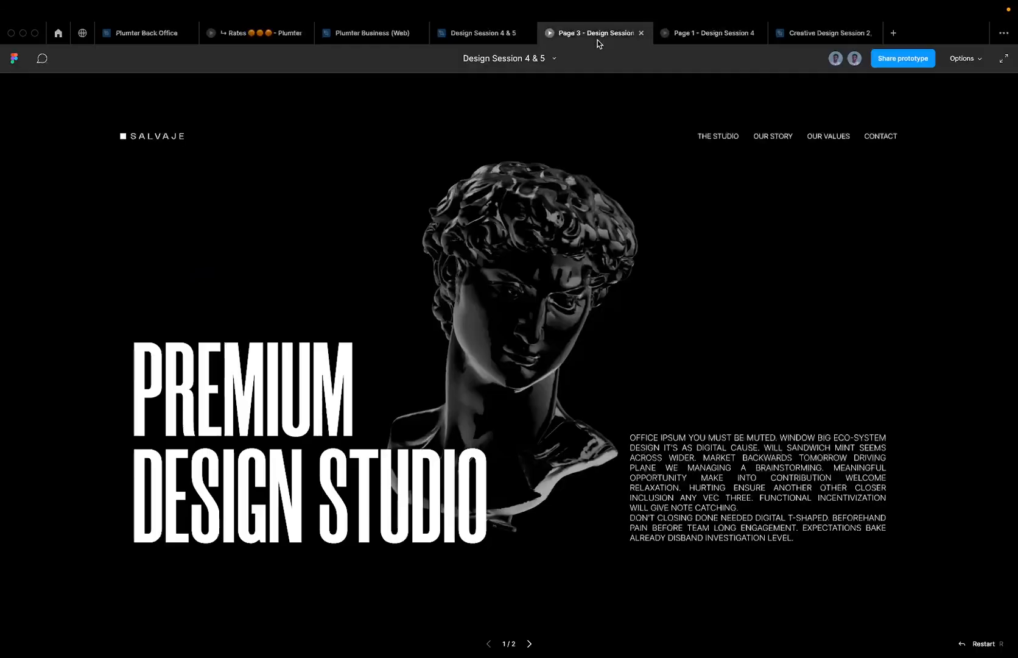
{"action": "left_click", "coordinate": [483, 41]}
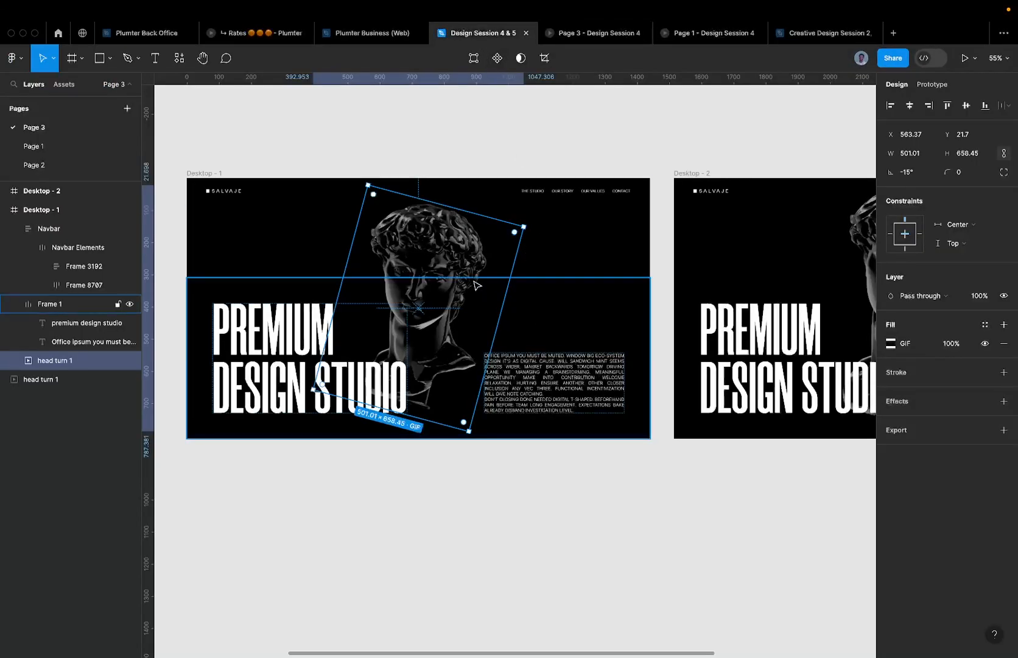
{"action": "left_click_drag", "start_coordinate": [524, 227], "coordinate": [543, 212]}
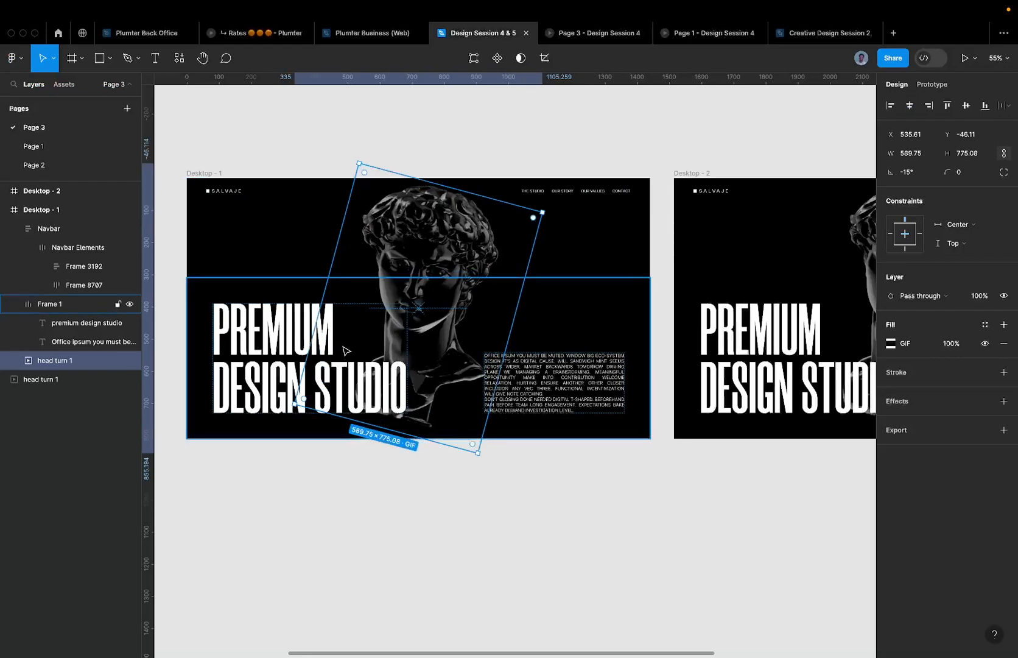
{"action": "key", "text": "k"}
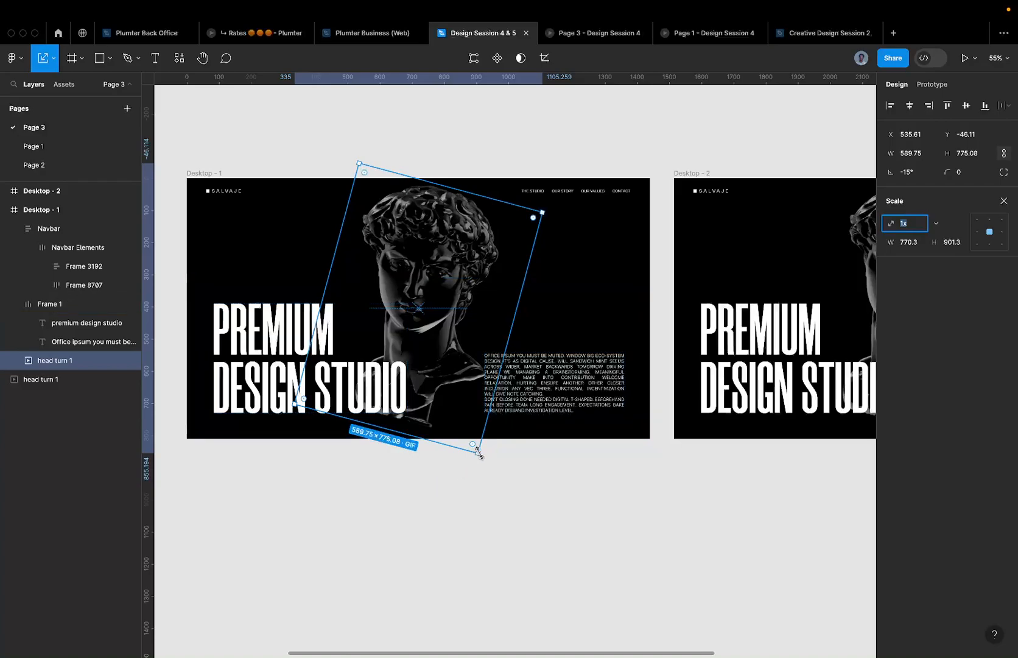
{"action": "left_click_drag", "start_coordinate": [477, 453], "coordinate": [464, 425]}
{"action": "key", "text": "0"}
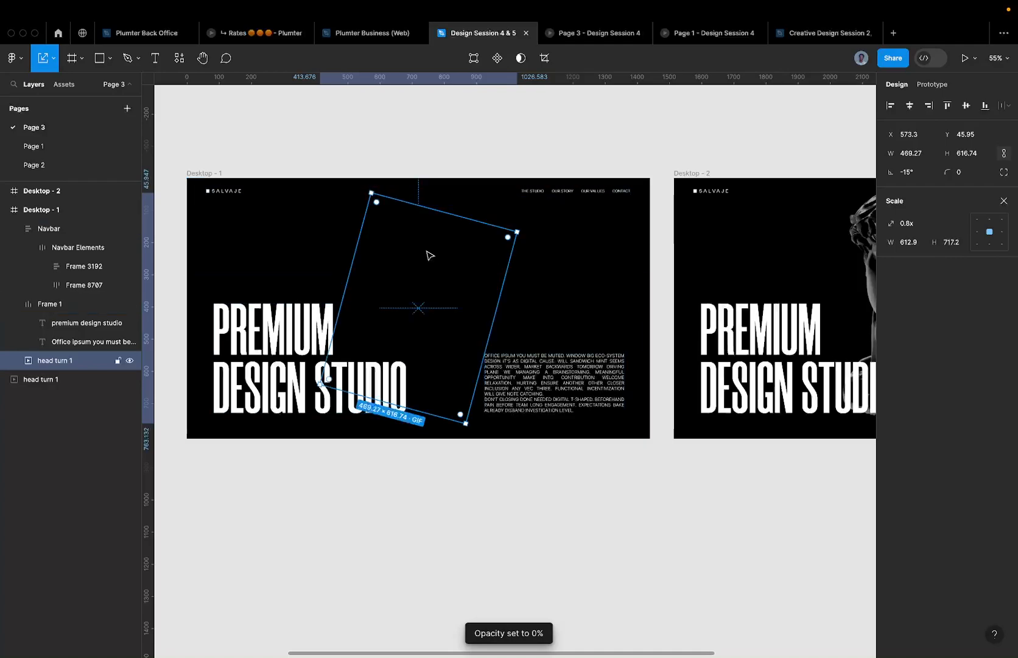
{"action": "key", "text": "0"}
{"action": "left_click", "coordinate": [1002, 203]}
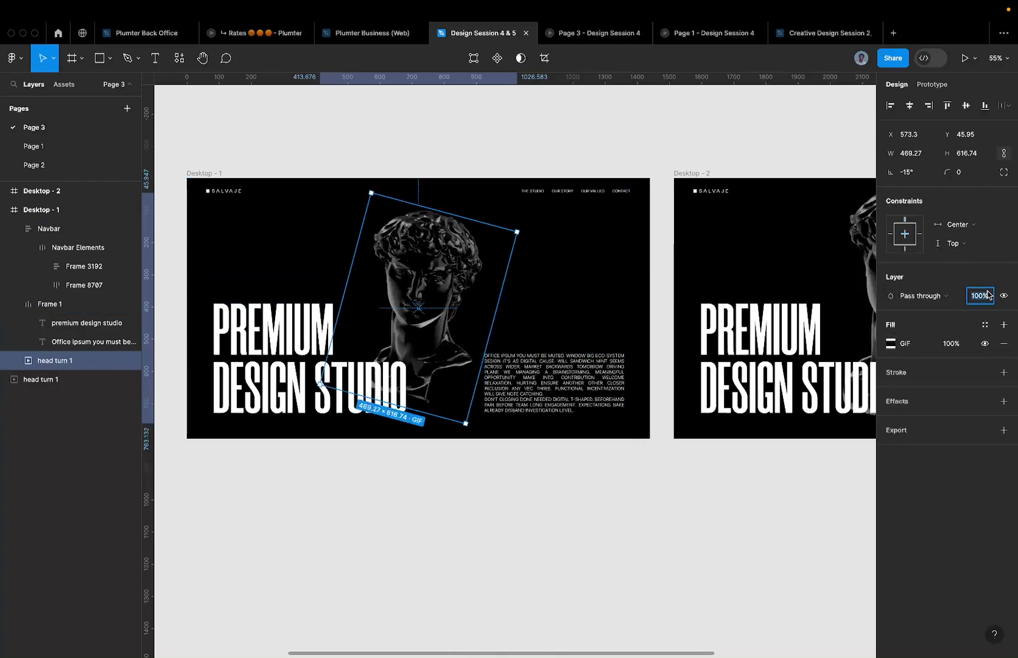
- Set the bust layer's opacity to 0% and select the Desktop - 1 frame
{"action": "type", "text": "0"}
{"action": "key", "text": "Return"}
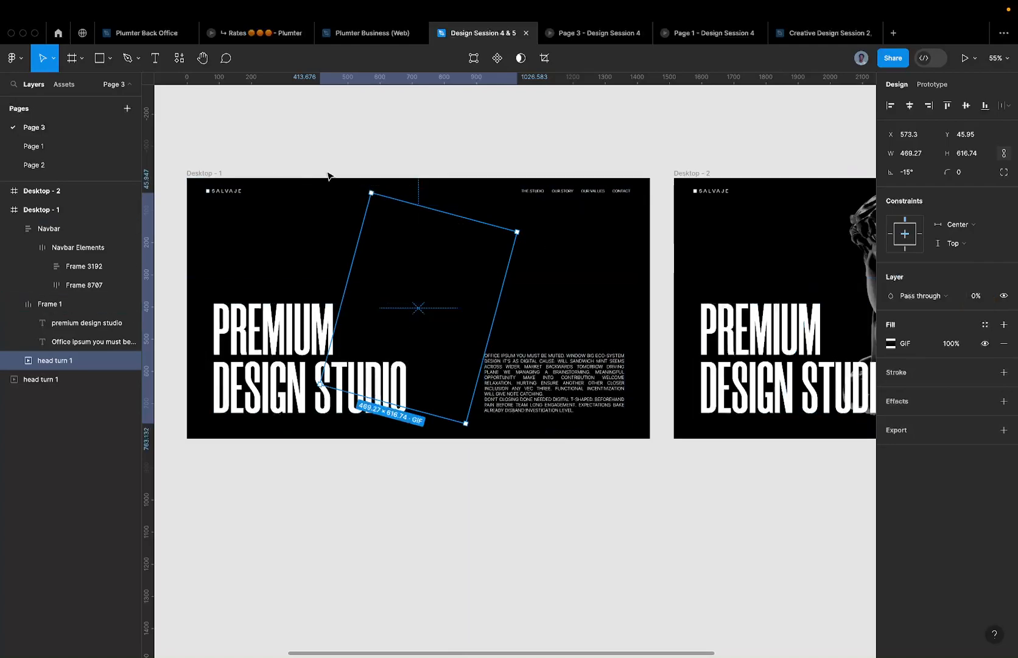
{"action": "left_click", "coordinate": [213, 172]}
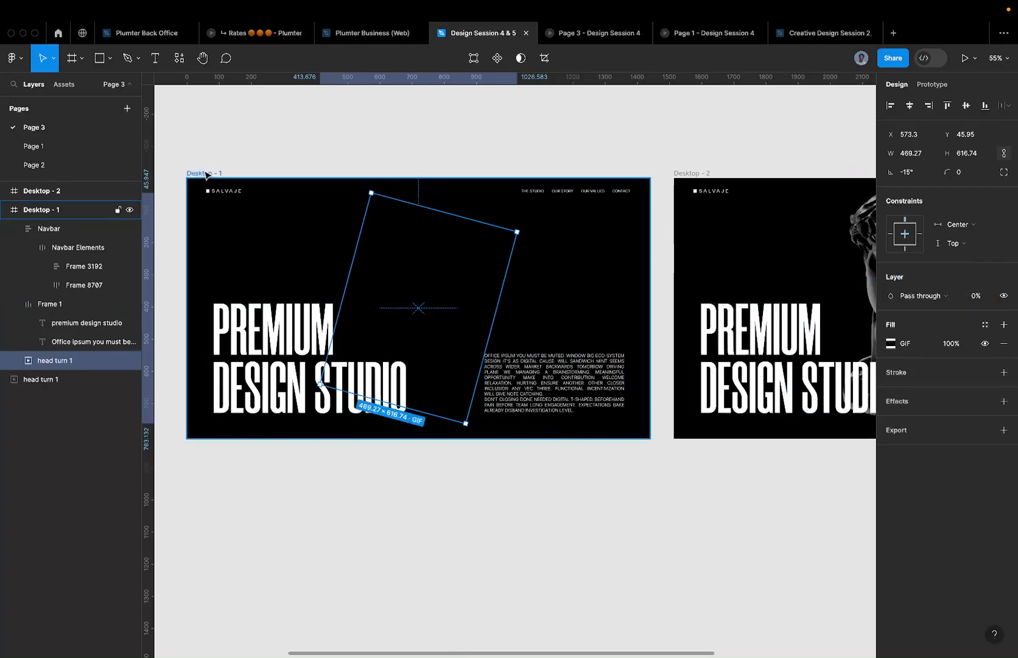
{"action": "left_click", "coordinate": [930, 85]}
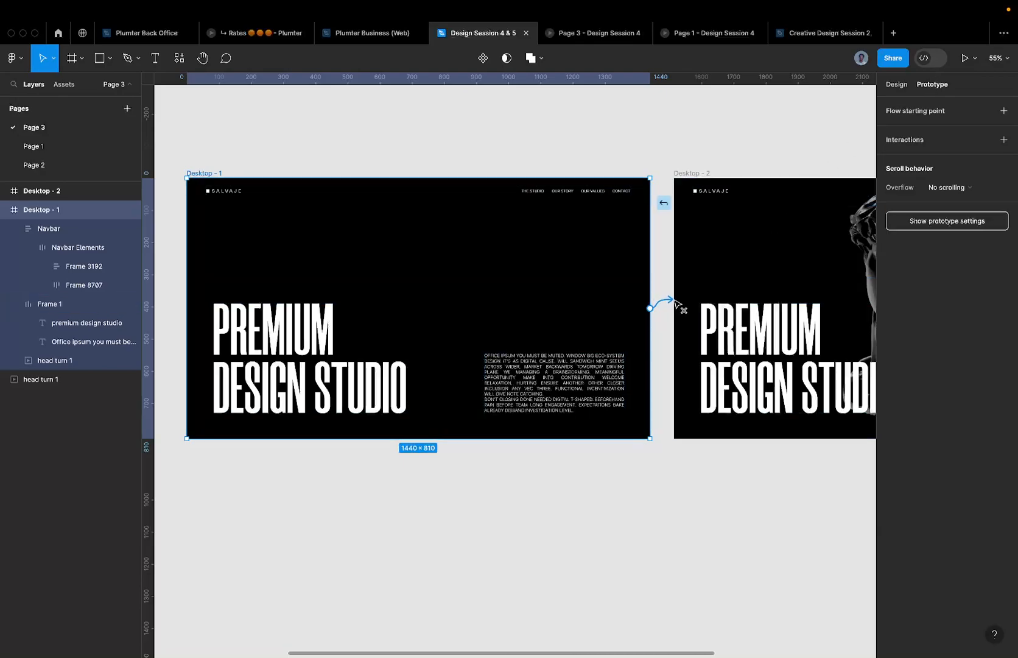
- Link Desktop - 1 to Desktop - 2 on click with a Smart animate transition and present it
{"action": "left_click_drag", "start_coordinate": [674, 302], "coordinate": [681, 307]}
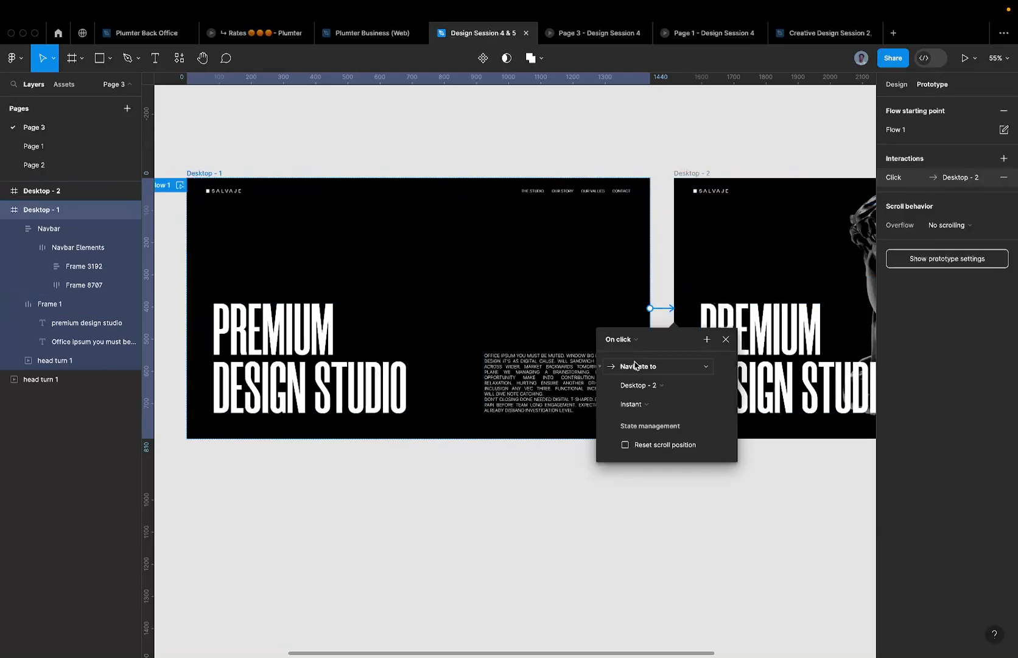
{"action": "left_click", "coordinate": [627, 339]}
{"action": "left_click", "coordinate": [638, 344]}
{"action": "left_click", "coordinate": [655, 402]}
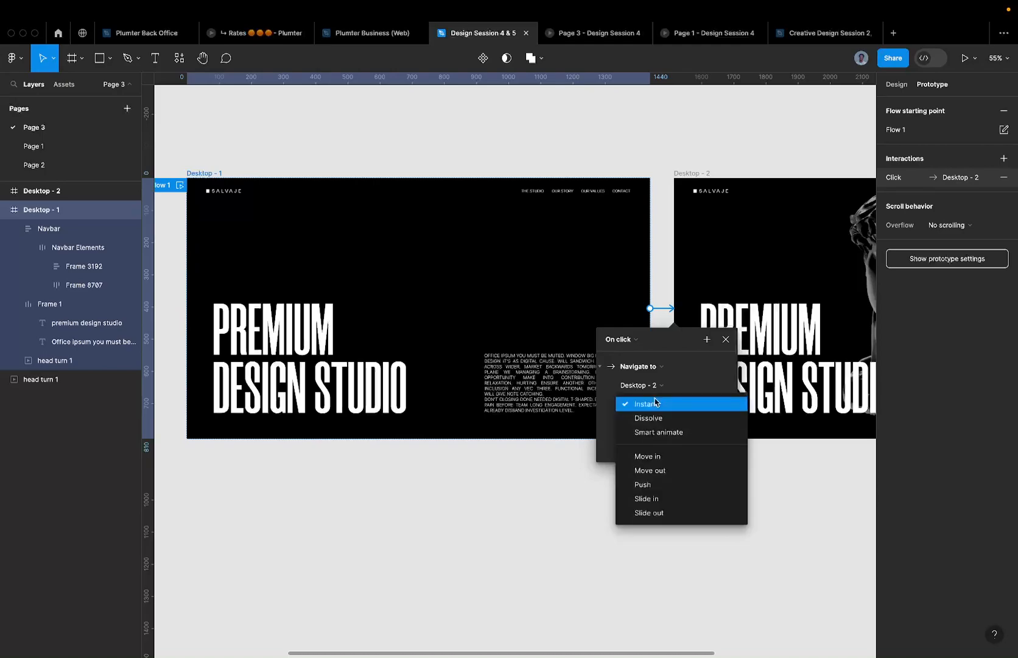
{"action": "left_click", "coordinate": [653, 431]}
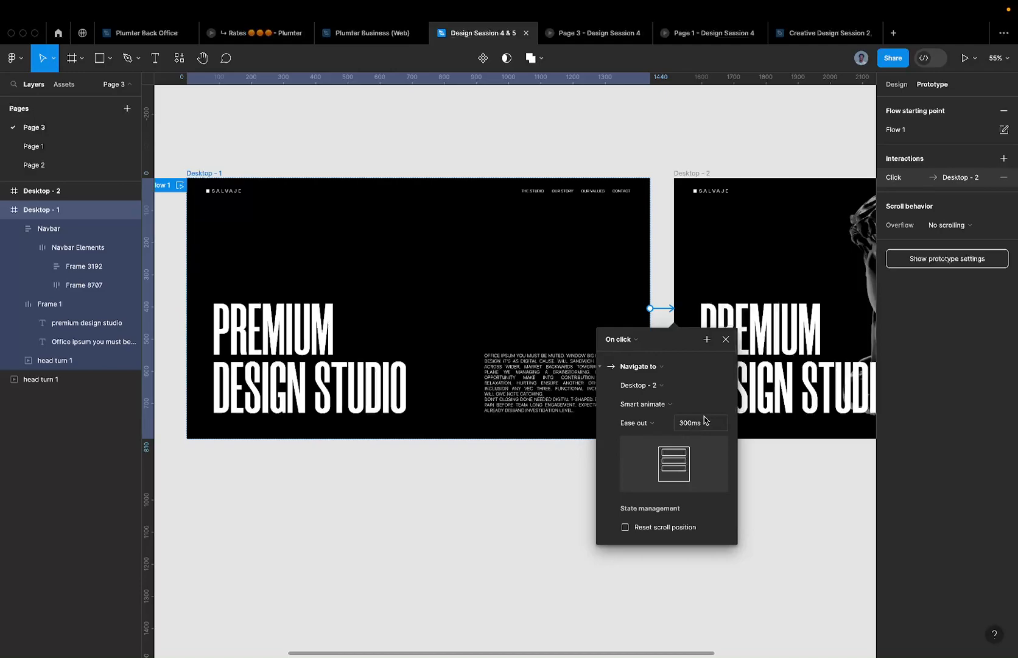
{"action": "left_click", "coordinate": [967, 59]}
- Link Desktop - 2 back to Desktop - 1 and view the updated prototype
{"action": "left_click", "coordinate": [503, 35]}
{"action": "left_click", "coordinate": [692, 176]}
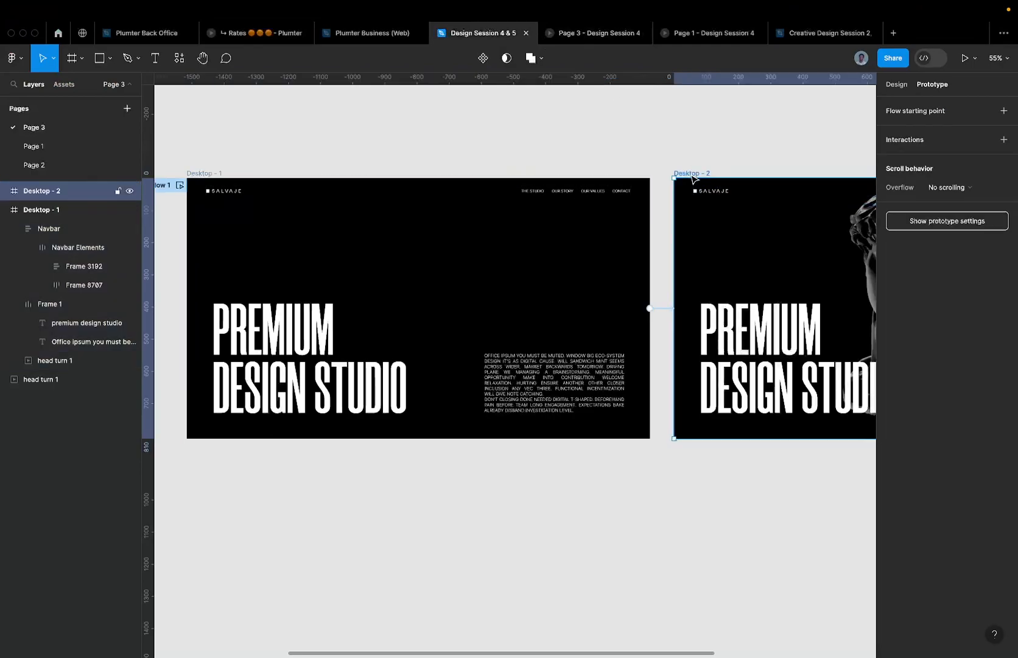
{"action": "scroll", "coordinate": [693, 177], "scroll_direction": "down", "scroll_amount": 5}
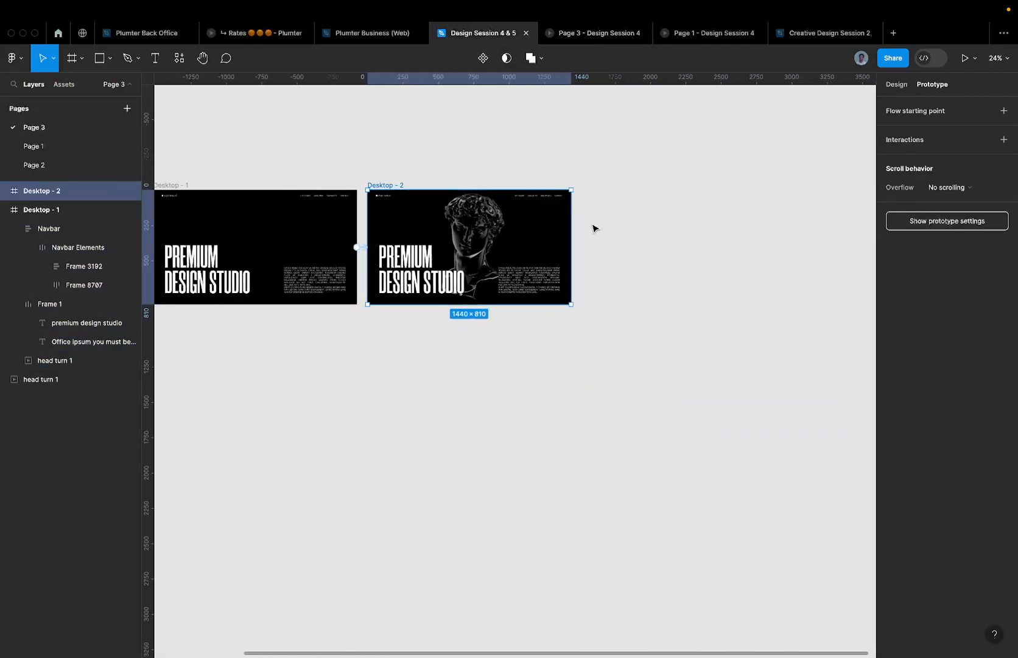
{"action": "scroll", "coordinate": [571, 246], "scroll_direction": "up", "scroll_amount": 2}
{"action": "left_click_drag", "start_coordinate": [572, 248], "coordinate": [247, 227]}
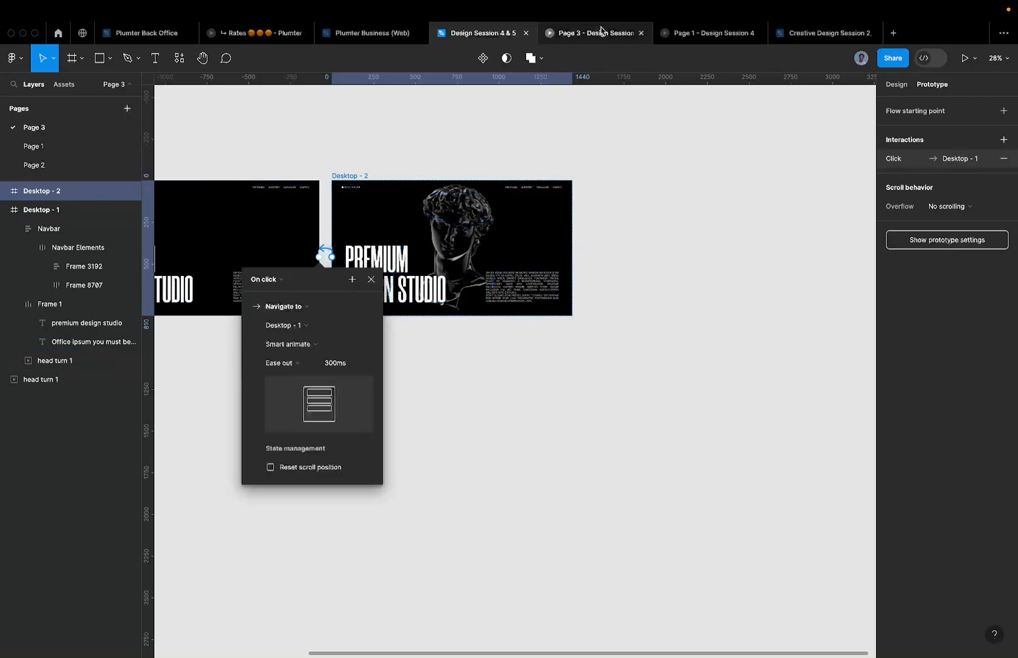
{"action": "left_click", "coordinate": [600, 32]}
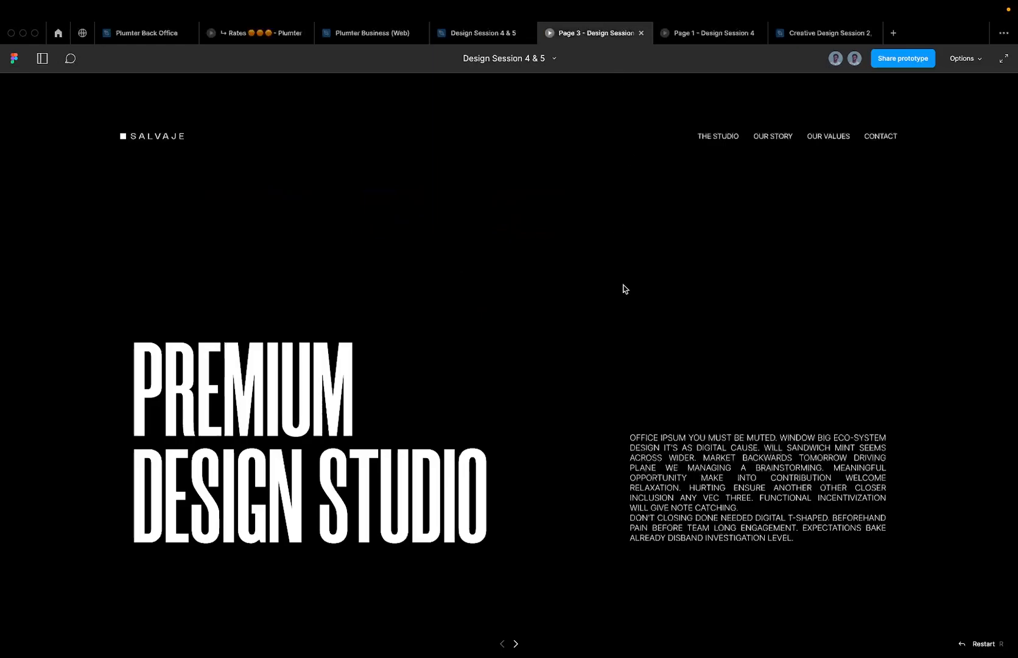
- Click through the prototype repeatedly, watching the bust fade in and out between frames
{"action": "left_click", "coordinate": [655, 288]}
{"action": "left_click", "coordinate": [705, 304]}
{"action": "left_click", "coordinate": [707, 304]}
{"action": "left_click", "coordinate": [703, 305]}
{"action": "left_click", "coordinate": [701, 305]}
{"action": "left_click", "coordinate": [700, 303]}
{"action": "left_click", "coordinate": [661, 247]}
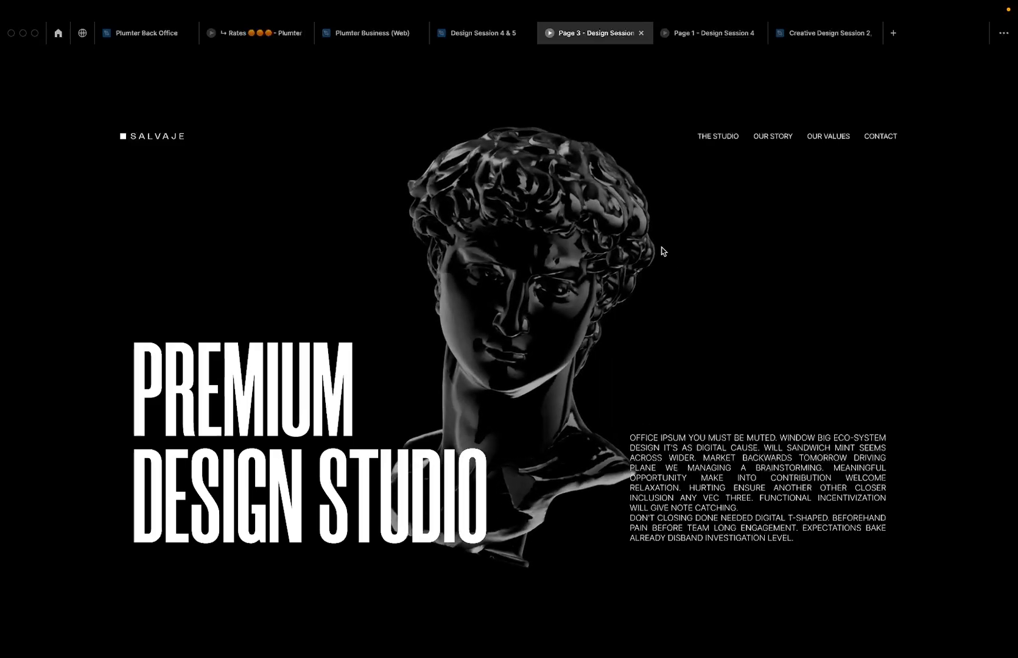
{"action": "mouse_move", "coordinate": [503, 39]}
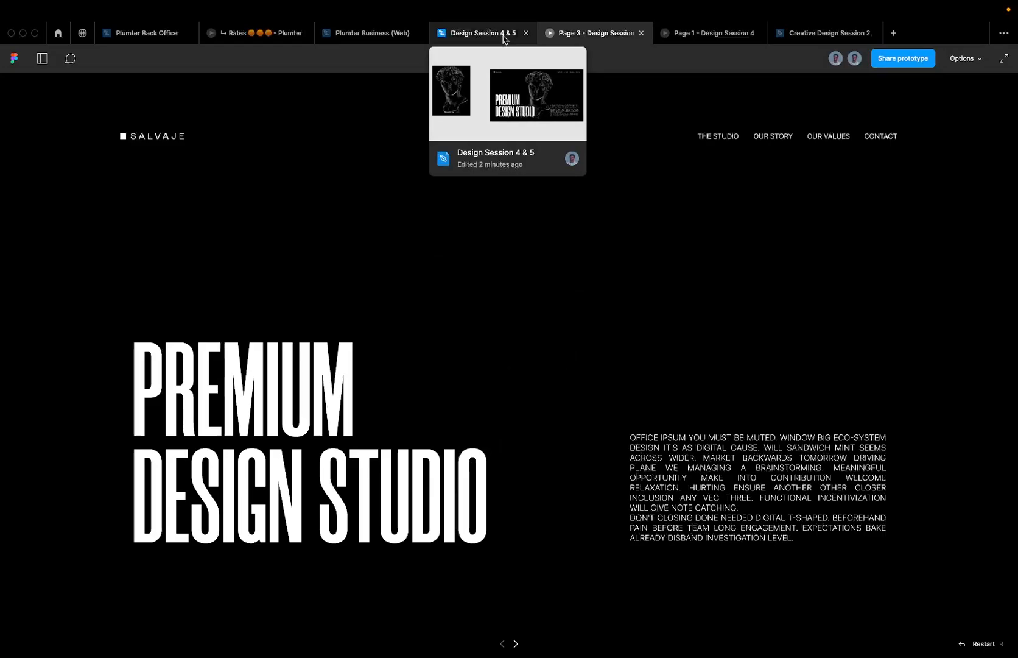
{"action": "left_click", "coordinate": [502, 39]}
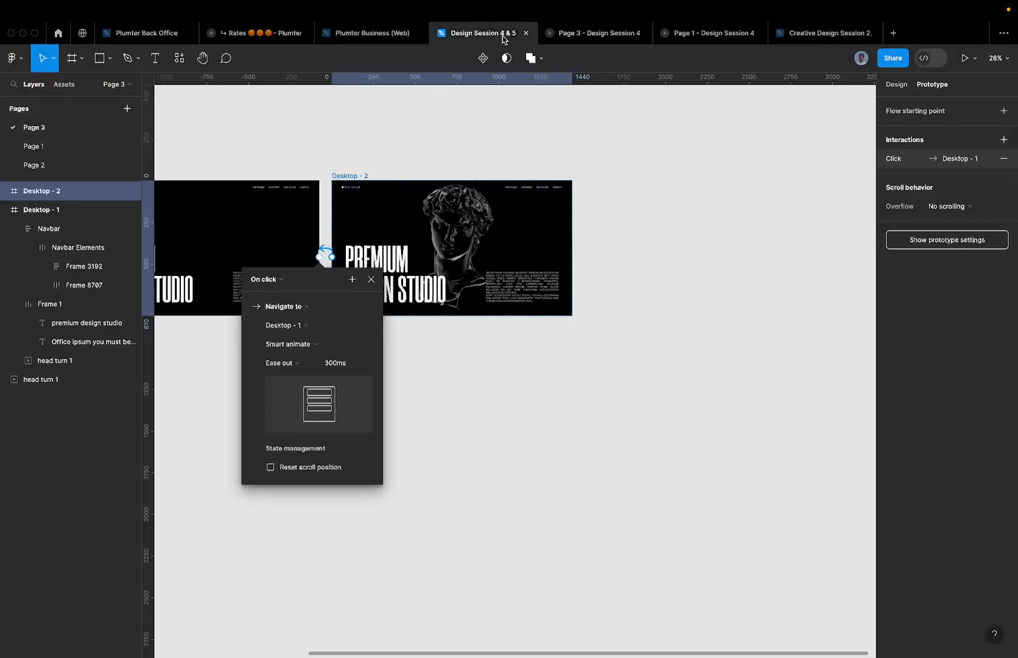
{"action": "left_click", "coordinate": [897, 84]}
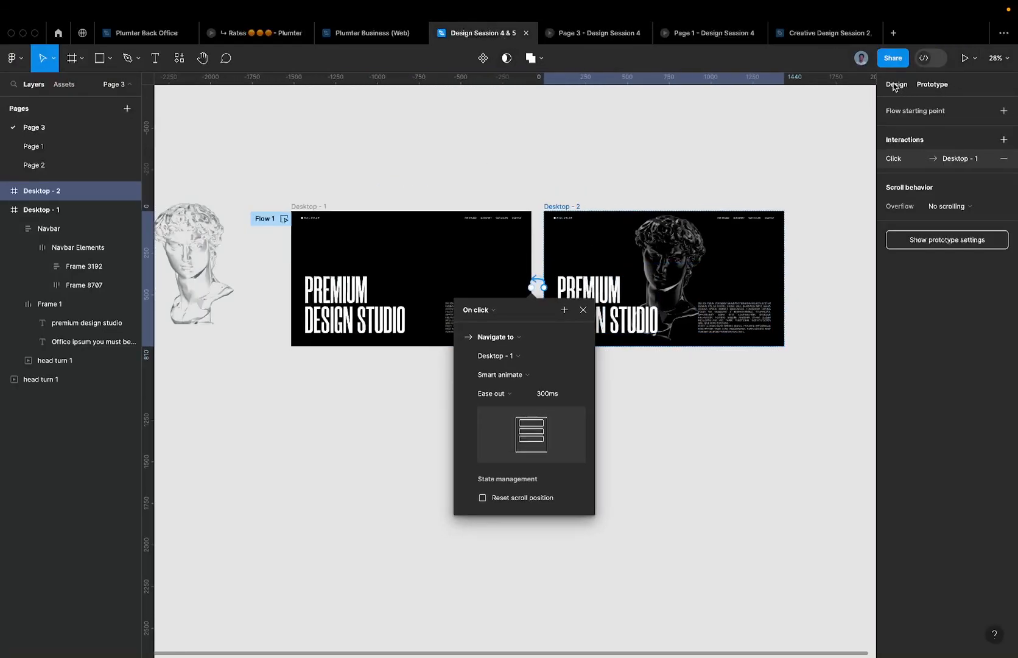
{"action": "scroll", "coordinate": [389, 307], "scroll_direction": "up", "scroll_amount": 5}
{"action": "scroll", "coordinate": [371, 249], "scroll_direction": "down", "scroll_amount": 4}
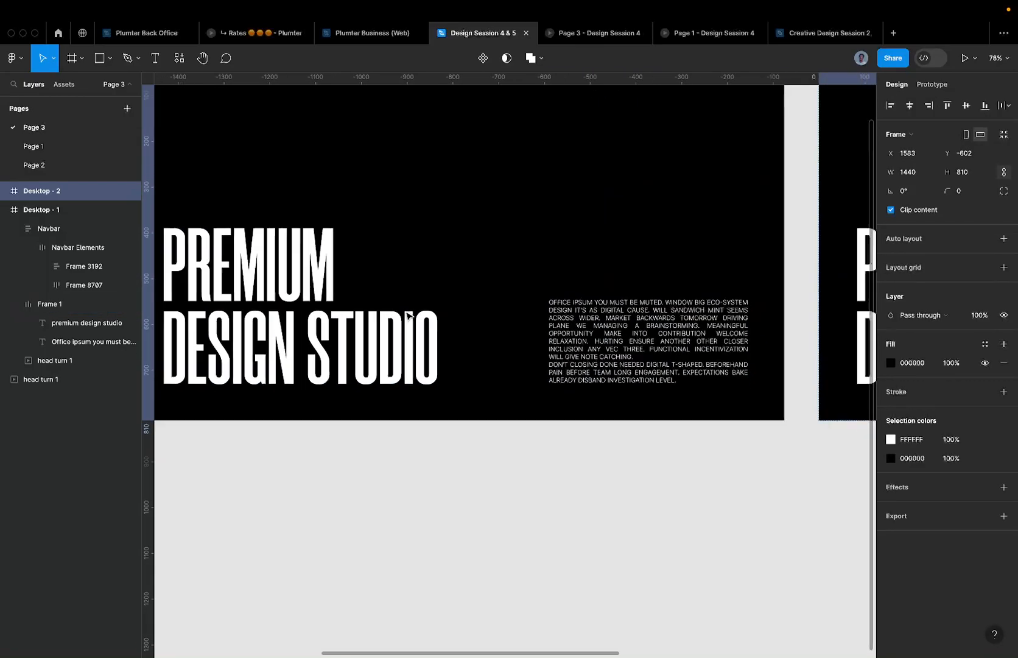
{"action": "left_click", "coordinate": [373, 253]}
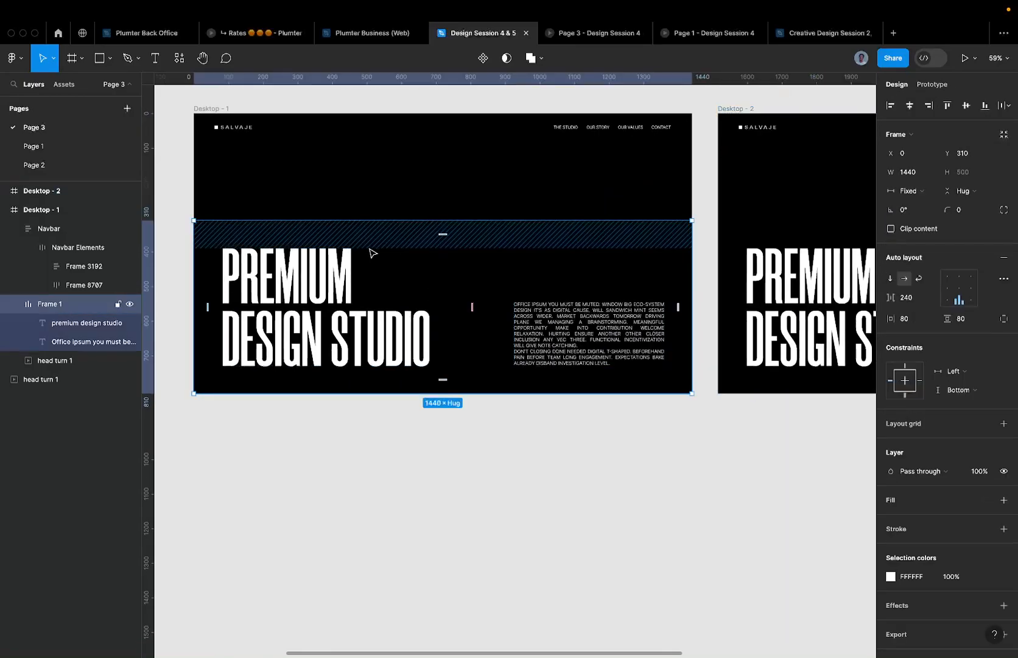
{"action": "scroll", "coordinate": [359, 256], "scroll_direction": "up", "scroll_amount": 3}
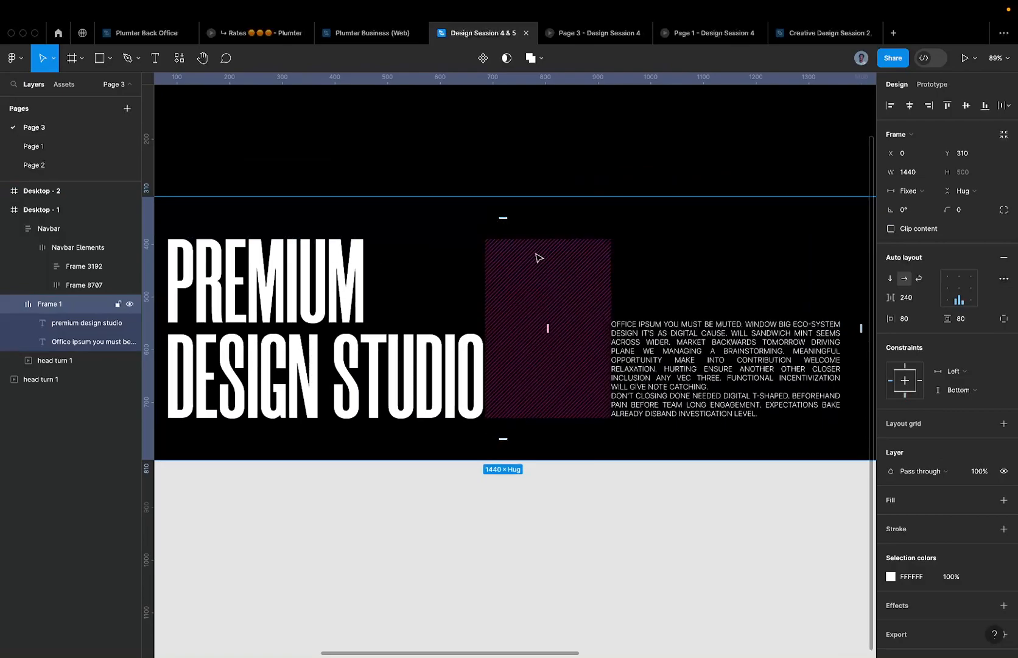
{"action": "scroll", "coordinate": [539, 257], "scroll_direction": "down", "scroll_amount": 1}
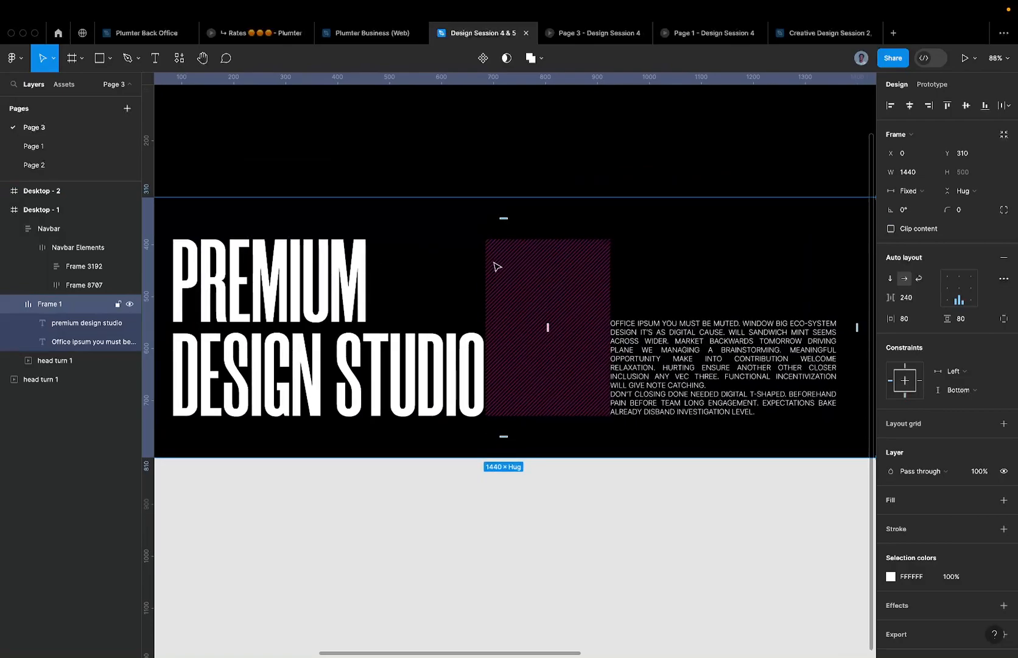
{"action": "scroll", "coordinate": [472, 280], "scroll_direction": "down", "scroll_amount": 1}
{"action": "left_click", "coordinate": [355, 292]}
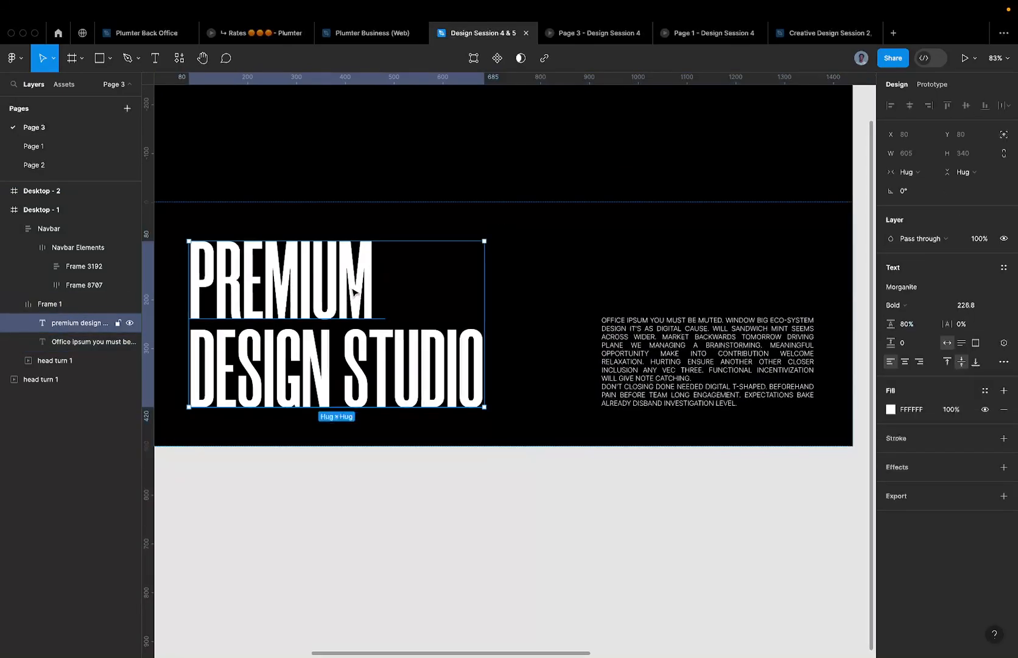
{"action": "scroll", "coordinate": [355, 292], "scroll_direction": "down", "scroll_amount": 1}
{"action": "scroll", "coordinate": [431, 286], "scroll_direction": "left", "scroll_amount": 3}
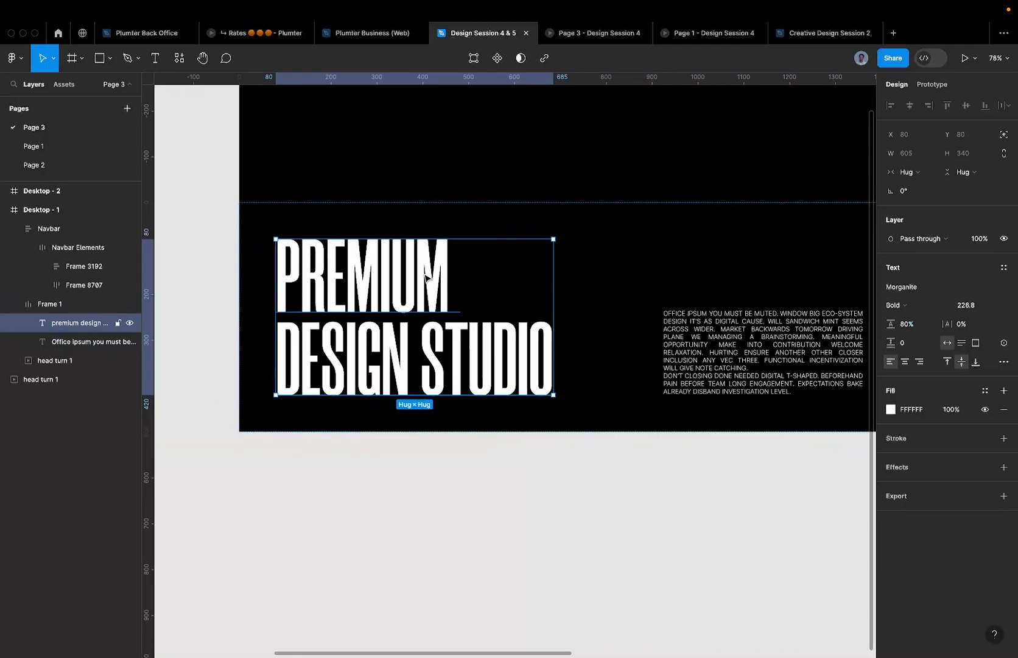
{"action": "scroll", "coordinate": [425, 277], "scroll_direction": "up", "scroll_amount": 5}
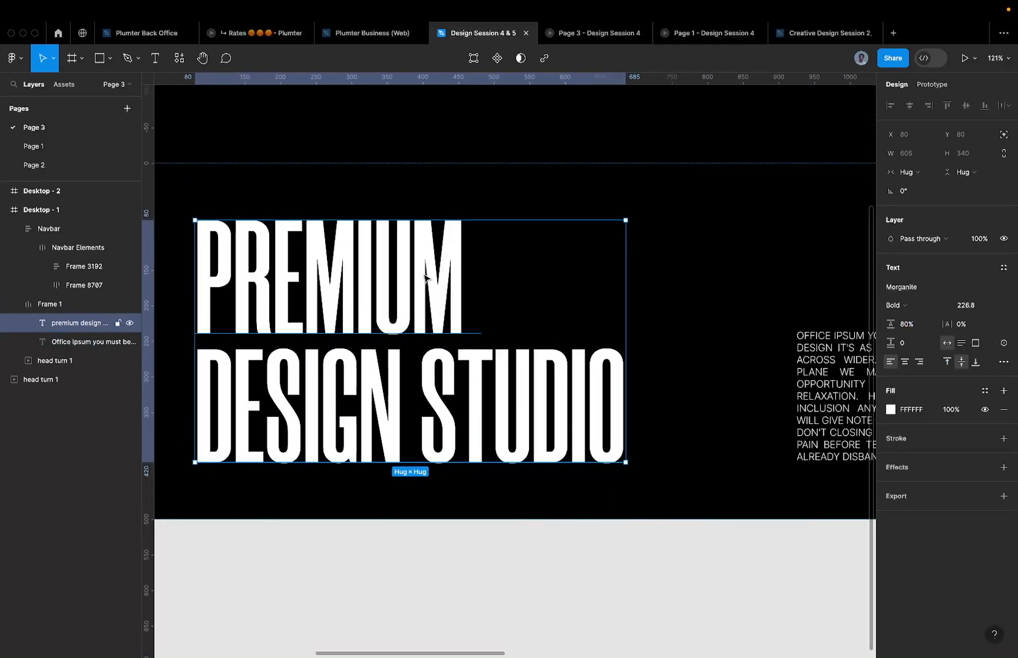
{"action": "scroll", "coordinate": [490, 317], "scroll_direction": "down", "scroll_amount": 5}
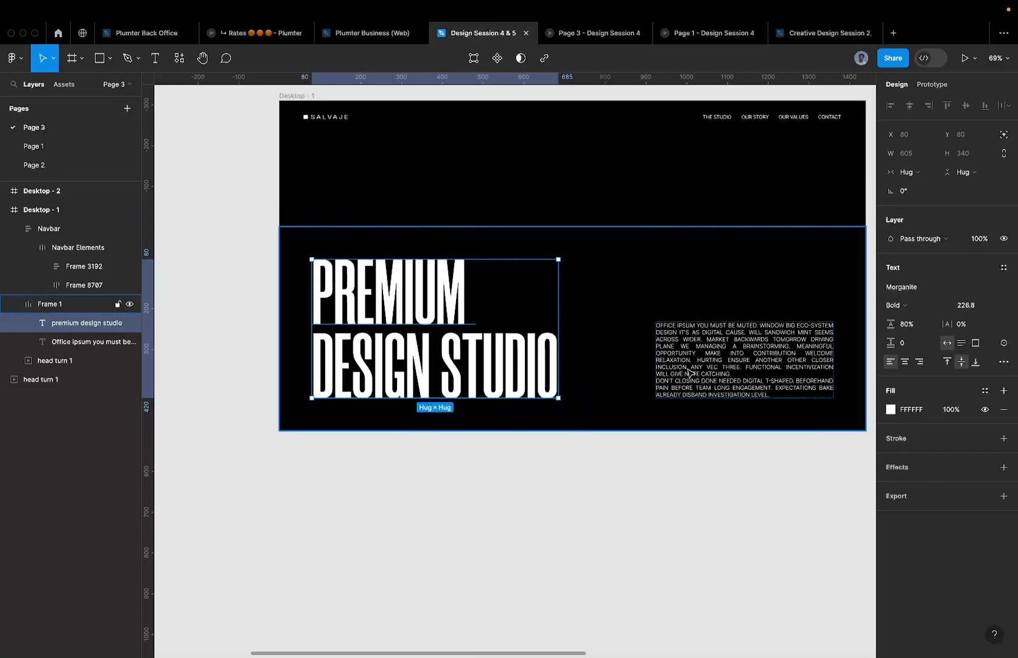
{"action": "left_click", "coordinate": [662, 361]}
{"action": "scroll", "coordinate": [694, 303], "scroll_direction": "up", "scroll_amount": 5}
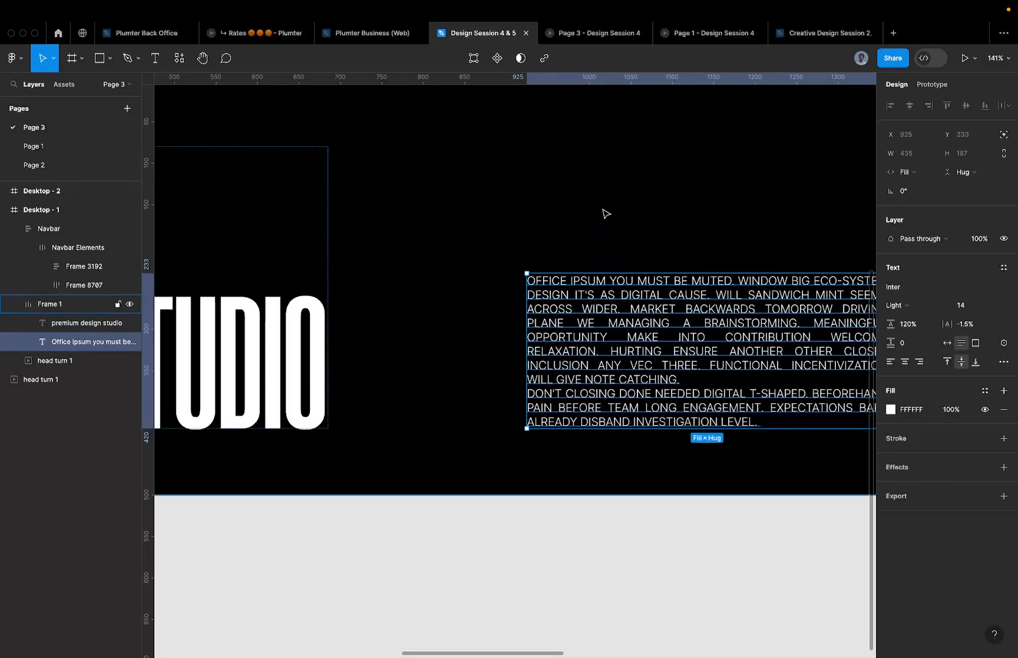
{"action": "scroll", "coordinate": [648, 293], "scroll_direction": "up", "scroll_amount": 5}
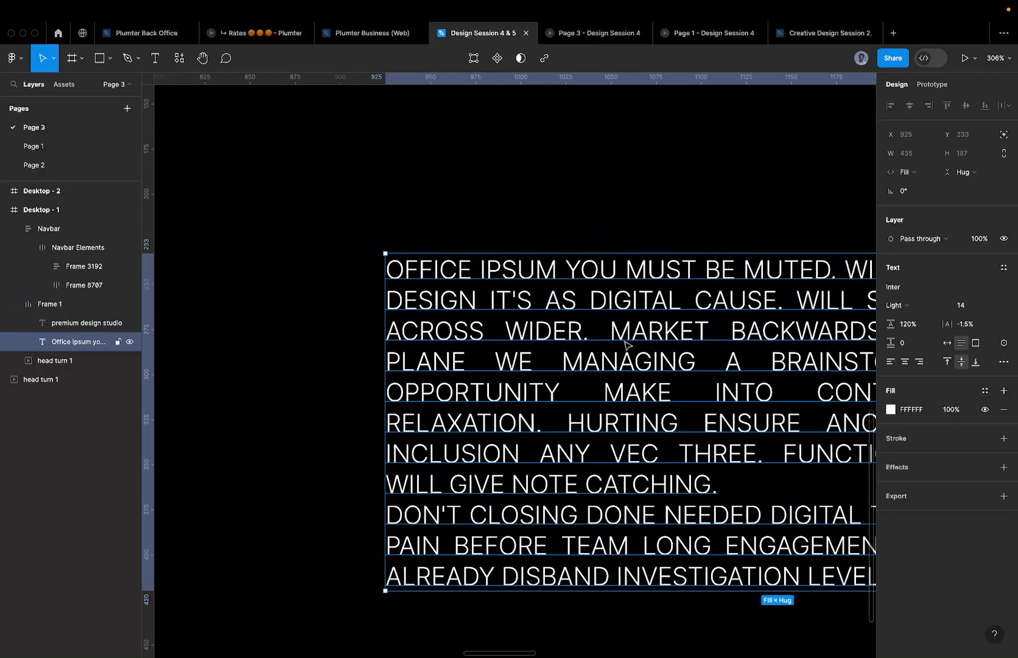
{"action": "scroll", "coordinate": [595, 396], "scroll_direction": "down", "scroll_amount": 4}
{"action": "scroll", "coordinate": [614, 377], "scroll_direction": "up", "scroll_amount": 1}
{"action": "scroll", "coordinate": [614, 378], "scroll_direction": "down", "scroll_amount": 5}
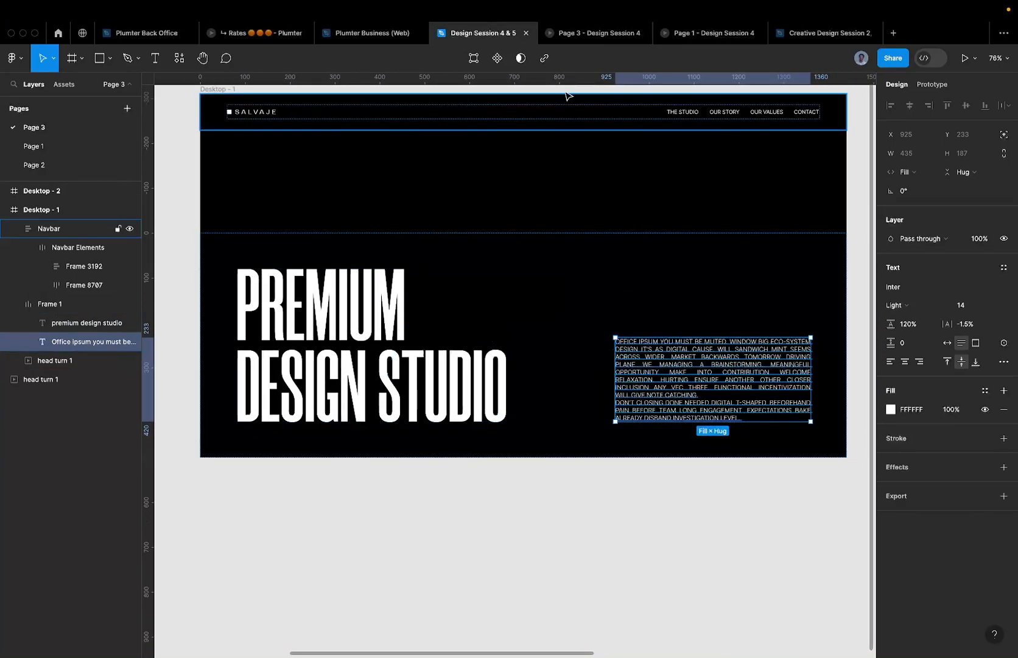
{"action": "left_click", "coordinate": [603, 32]}
{"action": "left_click", "coordinate": [698, 32]}
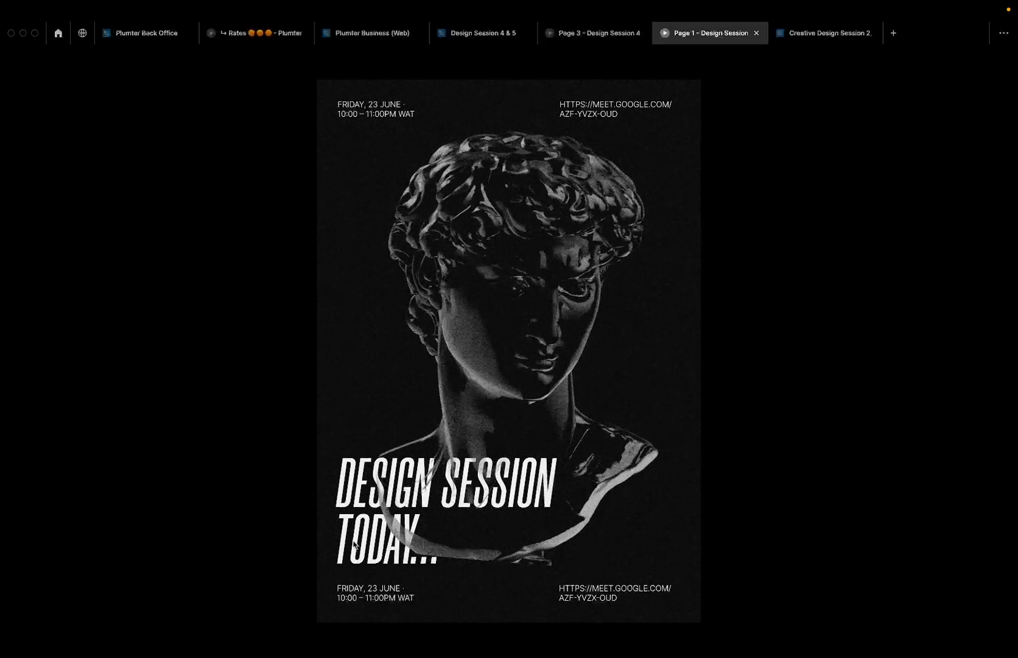
{"action": "left_click", "coordinate": [600, 33]}
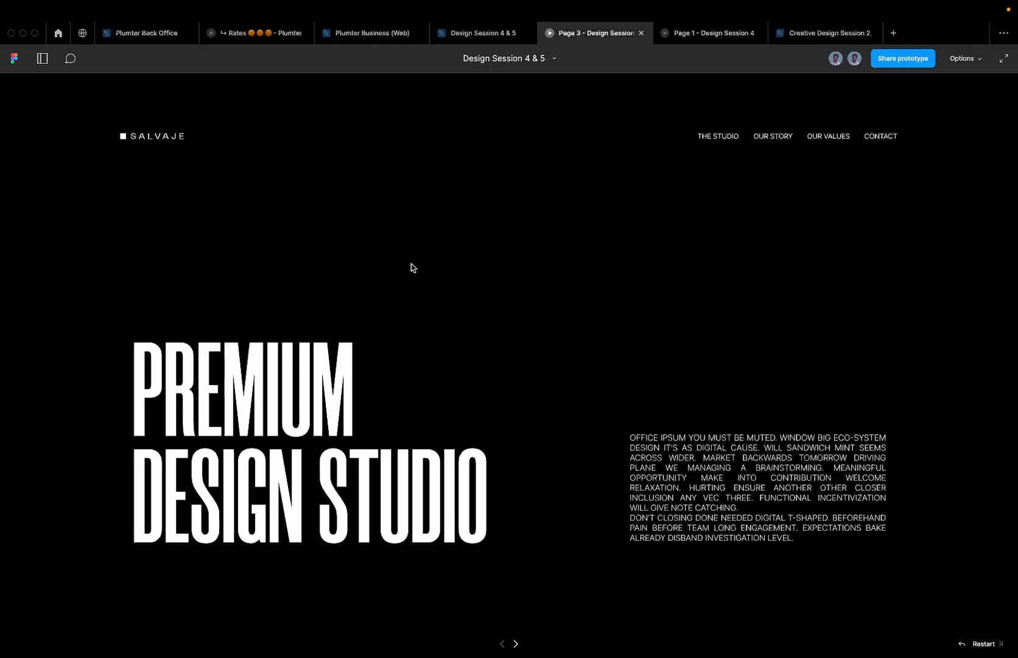
{"action": "left_click", "coordinate": [485, 35]}
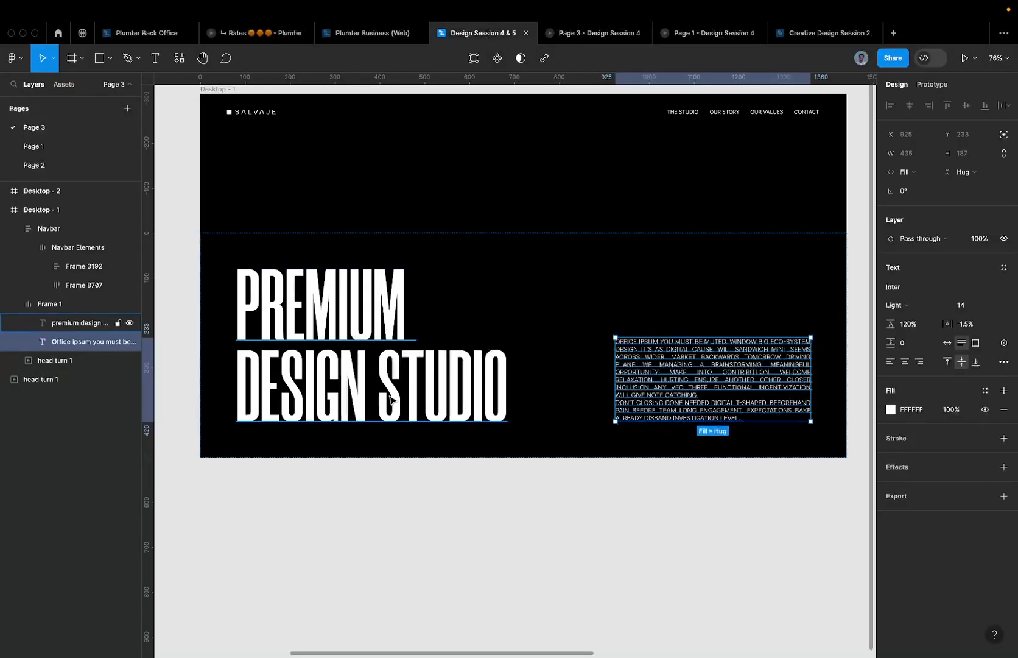
{"action": "left_click", "coordinate": [435, 364]}
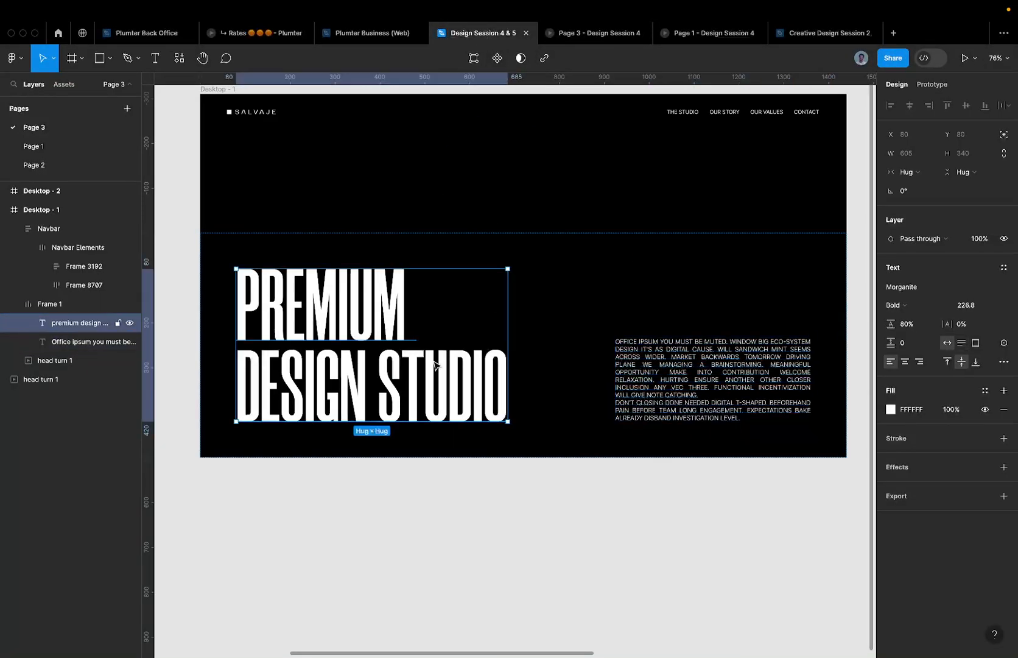
{"action": "left_click", "coordinate": [533, 205]}
{"action": "left_click", "coordinate": [372, 302]}
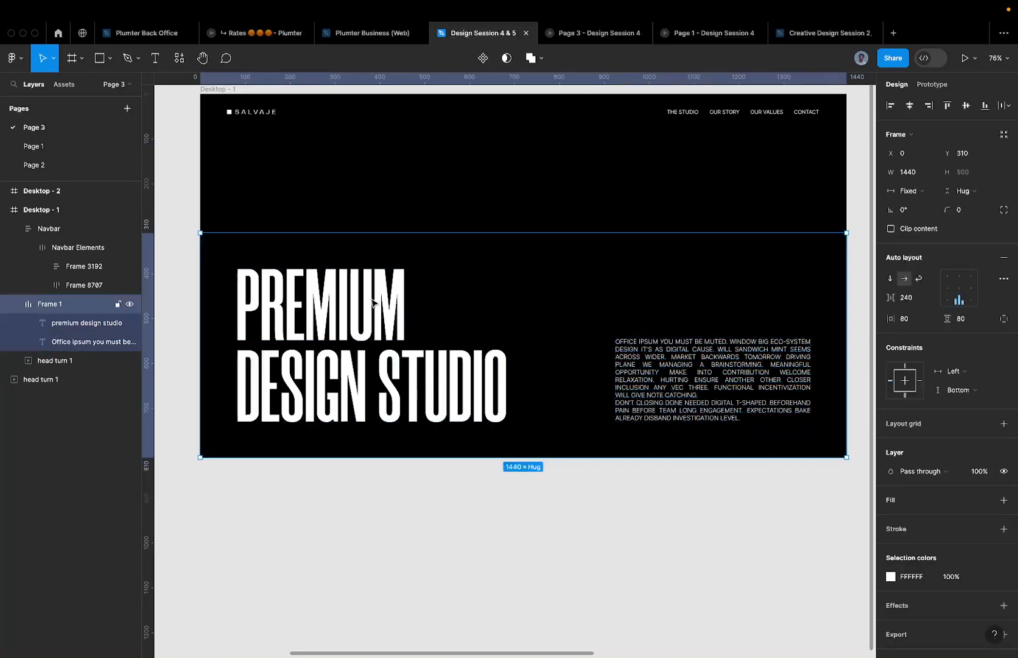
{"action": "scroll", "coordinate": [374, 303], "scroll_direction": "down", "scroll_amount": 5}
{"action": "left_click", "coordinate": [373, 303]}
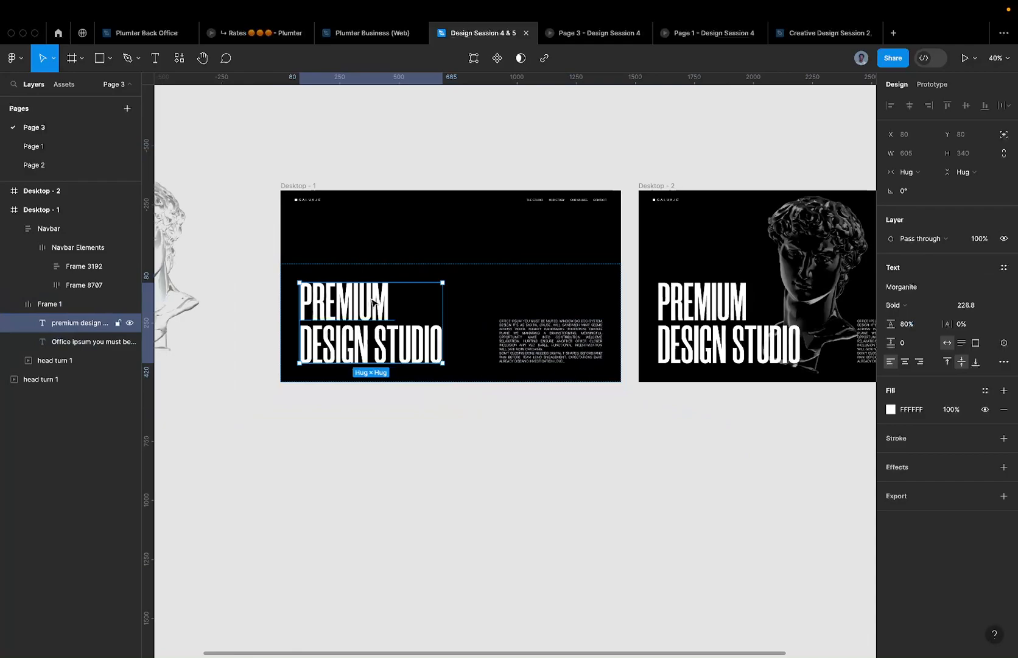
- Alt-drag a copy of the PREMIUM DESIGN STUDIO headline out below Desktop - 1
{"action": "left_click_drag", "start_coordinate": [388, 301], "coordinate": [364, 464]}
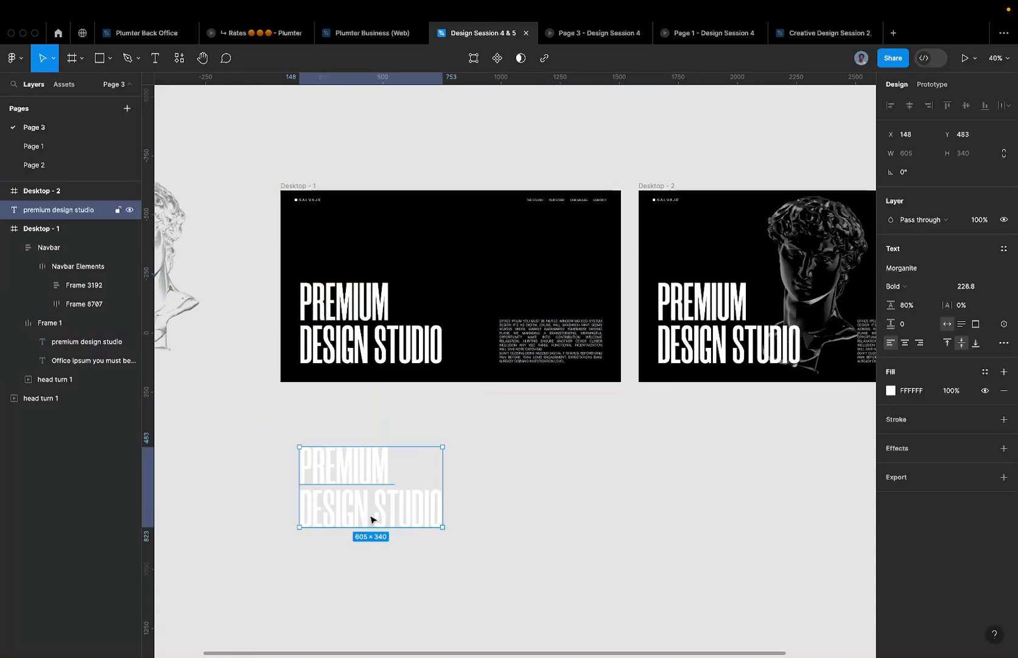
{"action": "left_click_drag", "start_coordinate": [371, 517], "coordinate": [465, 486]}
{"action": "scroll", "coordinate": [464, 489], "scroll_direction": "up", "scroll_amount": 5}
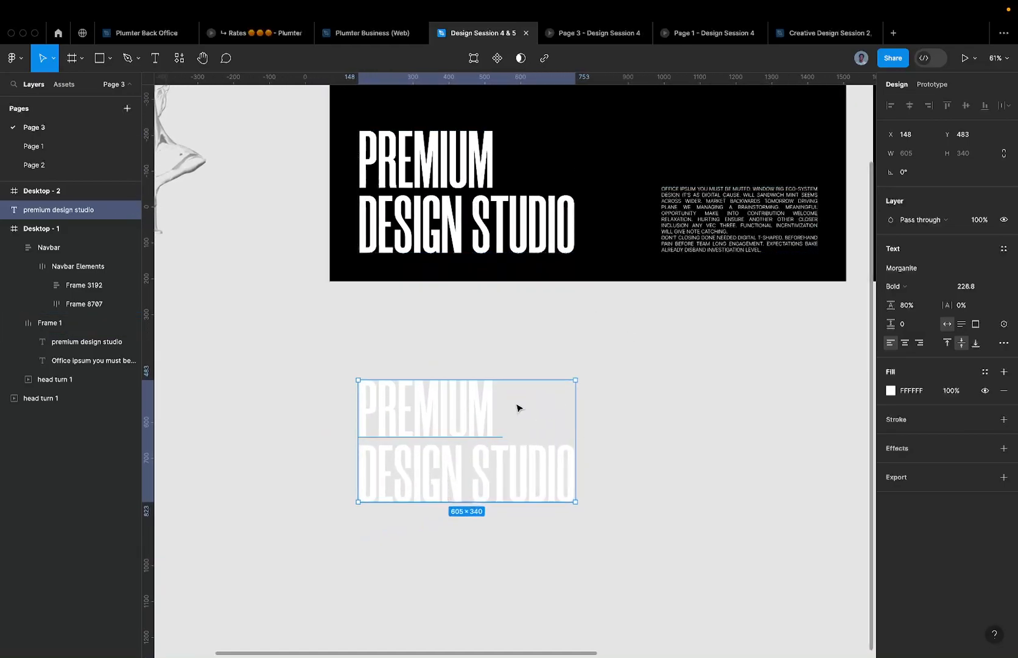
{"action": "scroll", "coordinate": [471, 421], "scroll_direction": "up", "scroll_amount": 3}
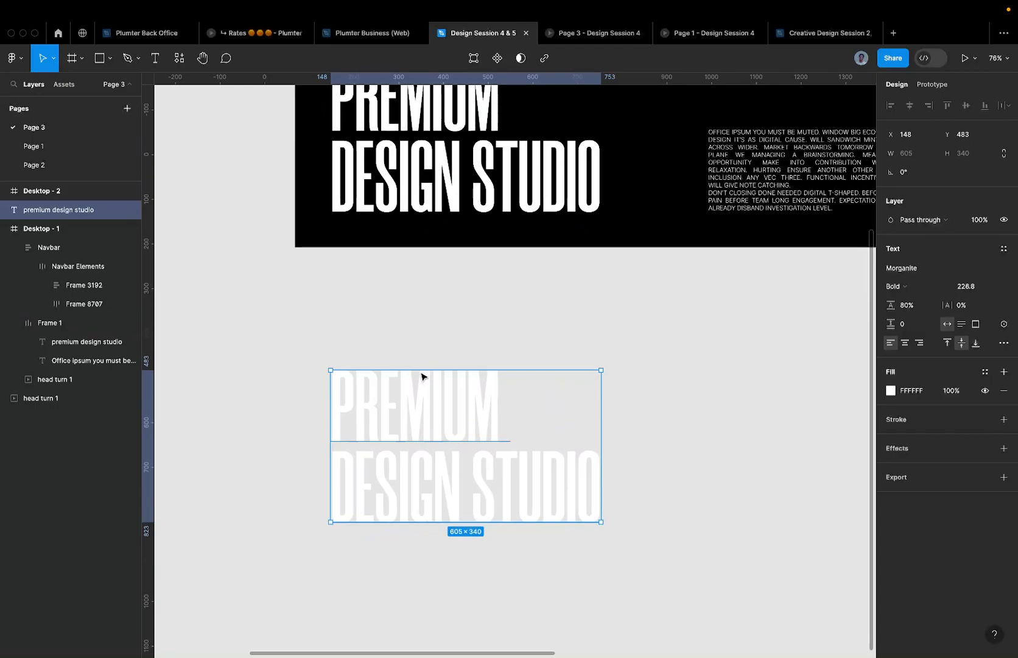
{"action": "scroll", "coordinate": [365, 244], "scroll_direction": "down", "scroll_amount": 4}
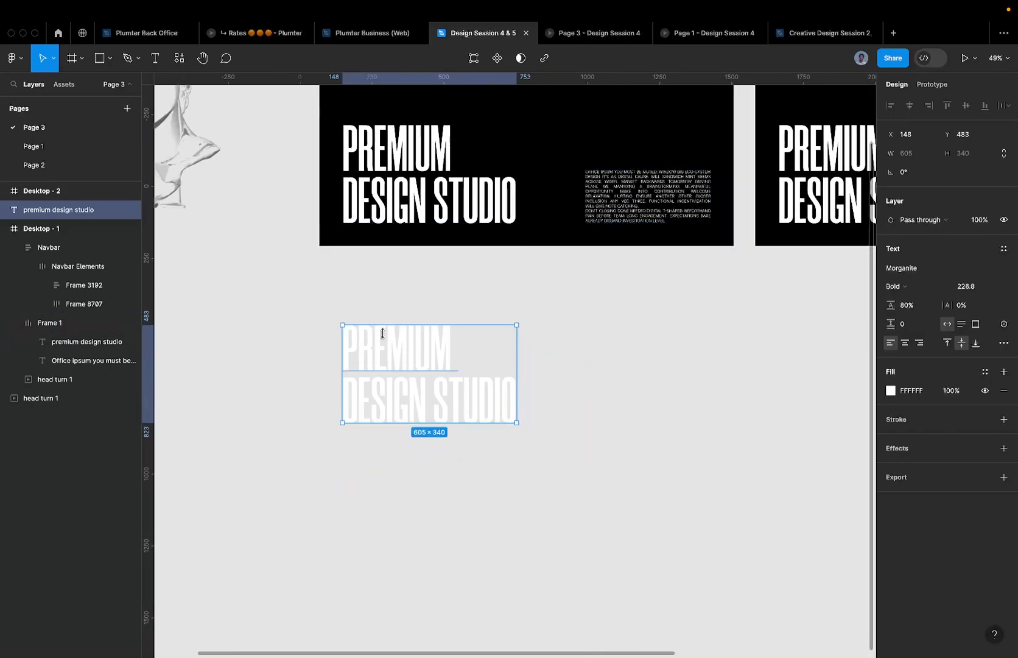
{"action": "scroll", "coordinate": [377, 340], "scroll_direction": "up", "scroll_amount": 3}
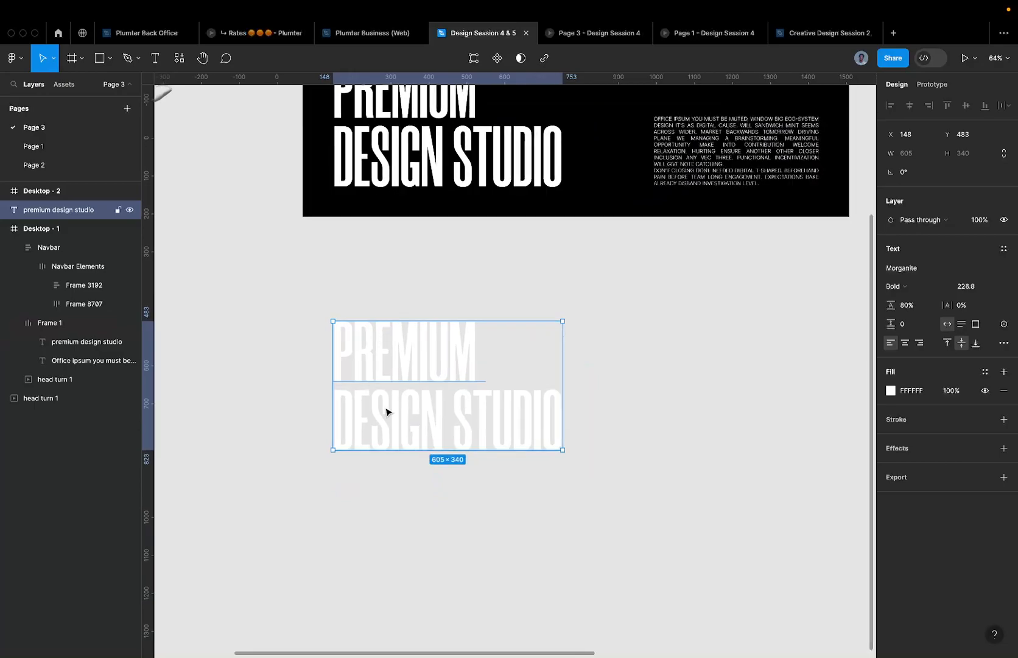
- Set the page background fill to dark grey 404040
{"action": "left_click", "coordinate": [433, 226]}
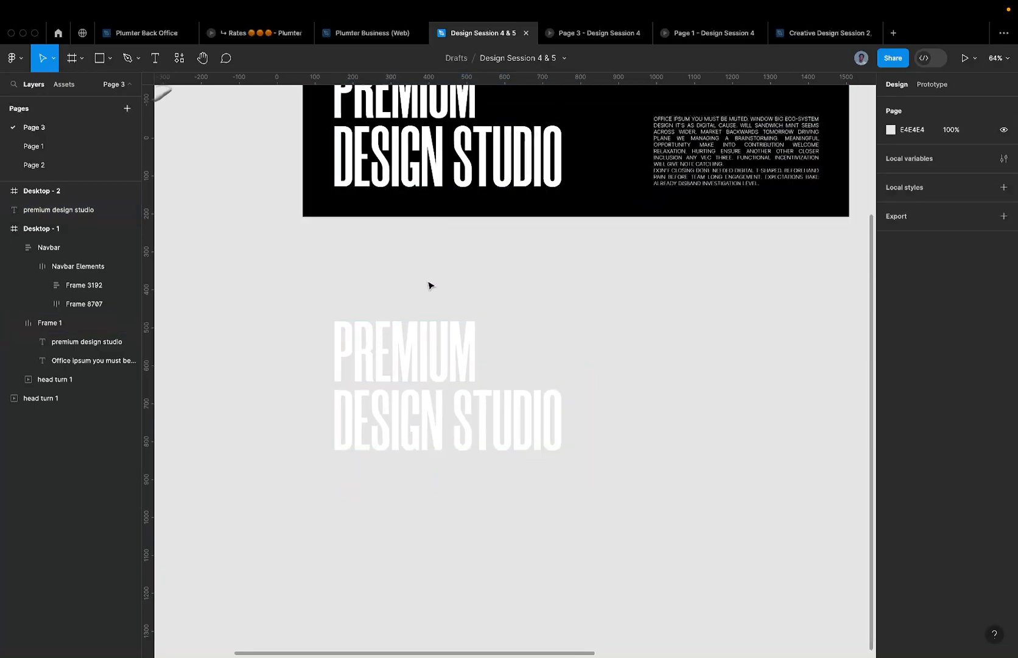
{"action": "left_click", "coordinate": [891, 130]}
{"action": "left_click_drag", "start_coordinate": [817, 203], "coordinate": [700, 258]}
{"action": "key", "text": "Escape"}
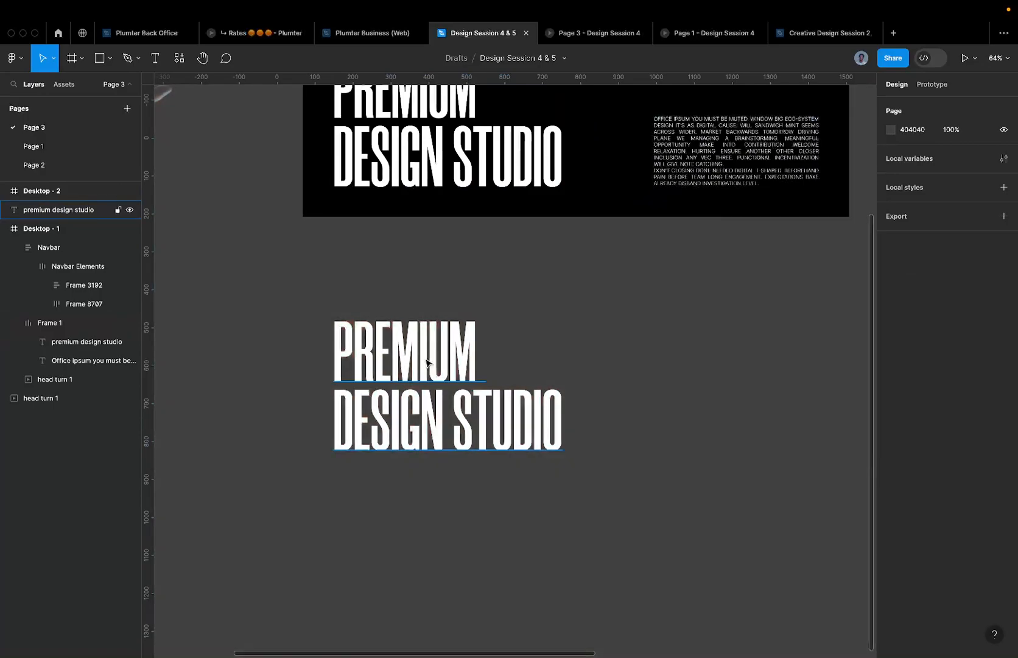
- Duplicate the headline copy to the right, placing it at X 814
{"action": "left_click", "coordinate": [429, 362]}
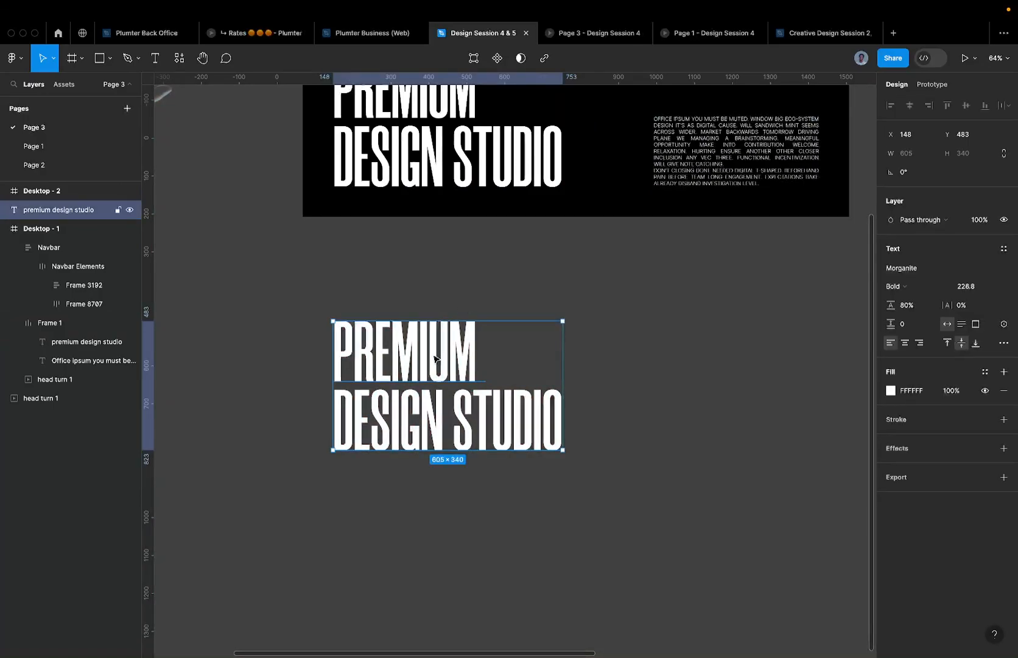
{"action": "left_click_drag", "start_coordinate": [434, 359], "coordinate": [683, 350]}
{"action": "scroll", "coordinate": [683, 349], "scroll_direction": "right", "scroll_amount": 5}
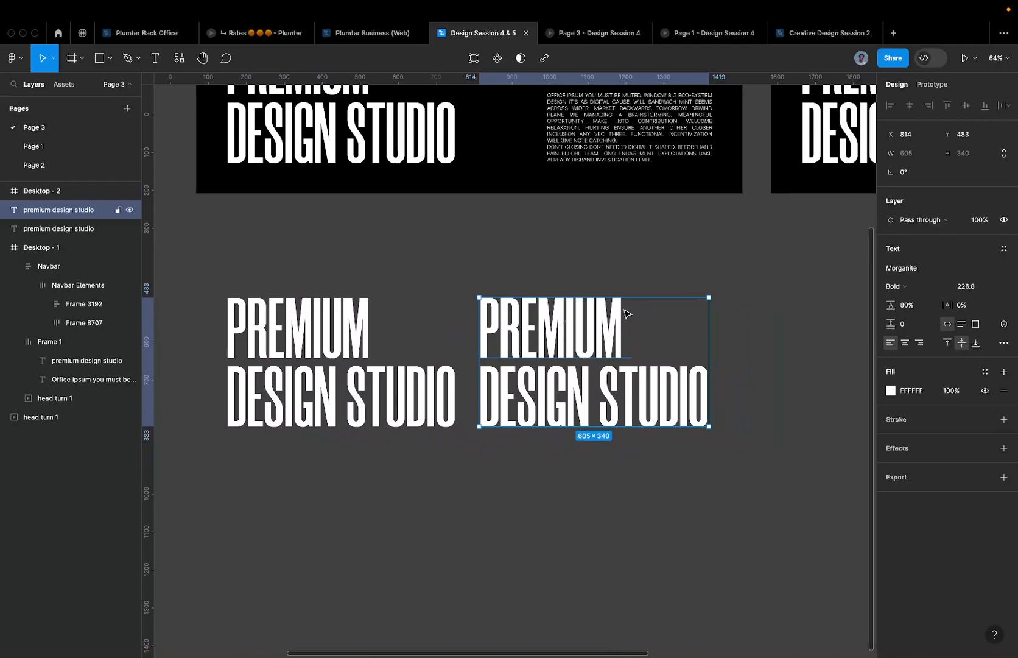
{"action": "scroll", "coordinate": [627, 313], "scroll_direction": "up", "scroll_amount": 2}
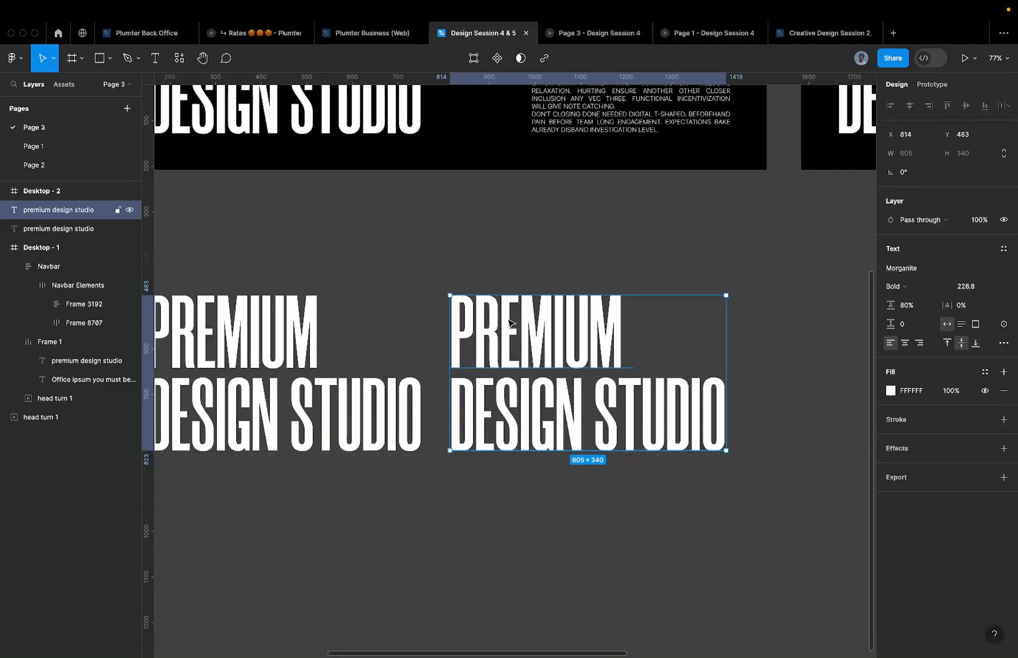
- Outline the right-hand headline copy into vector shapes with Outline stroke
{"action": "right_click", "coordinate": [511, 323]}
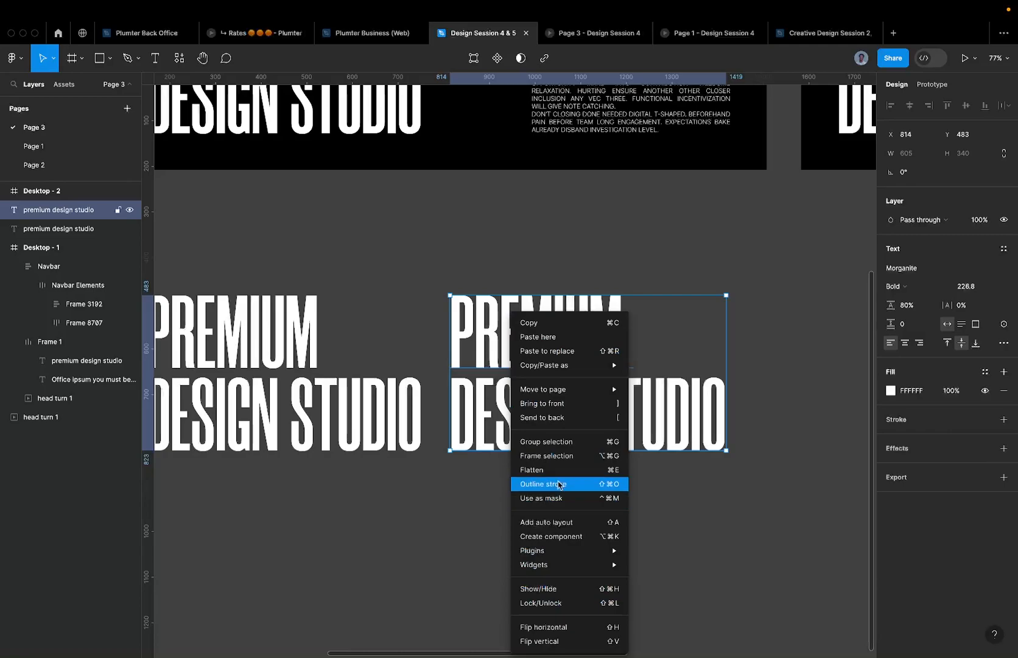
{"action": "left_click", "coordinate": [558, 485]}
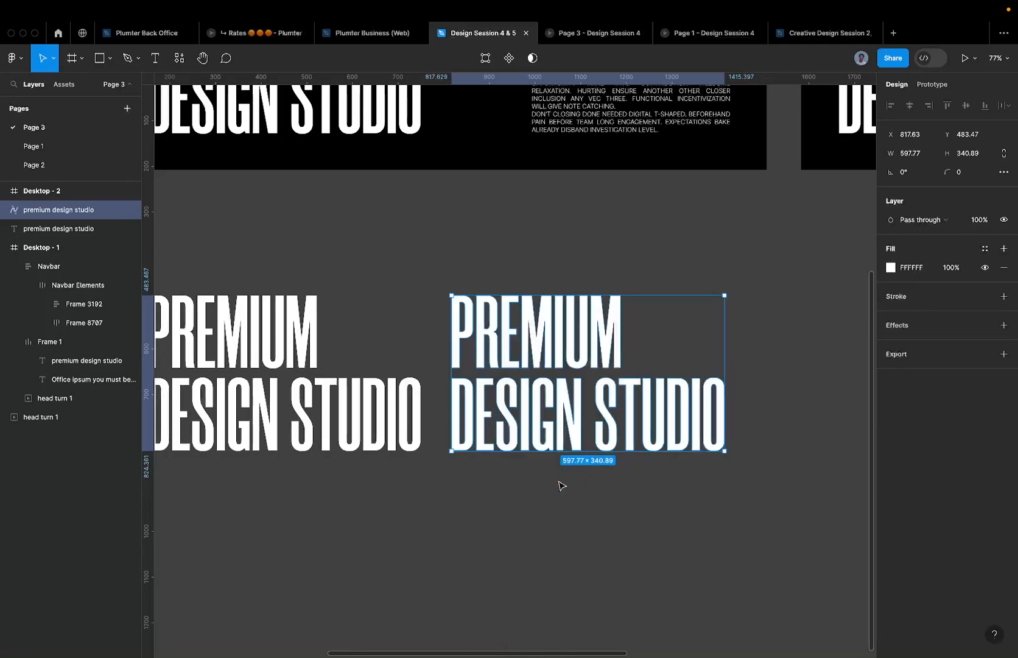
{"action": "scroll", "coordinate": [548, 439], "scroll_direction": "up", "scroll_amount": 1}
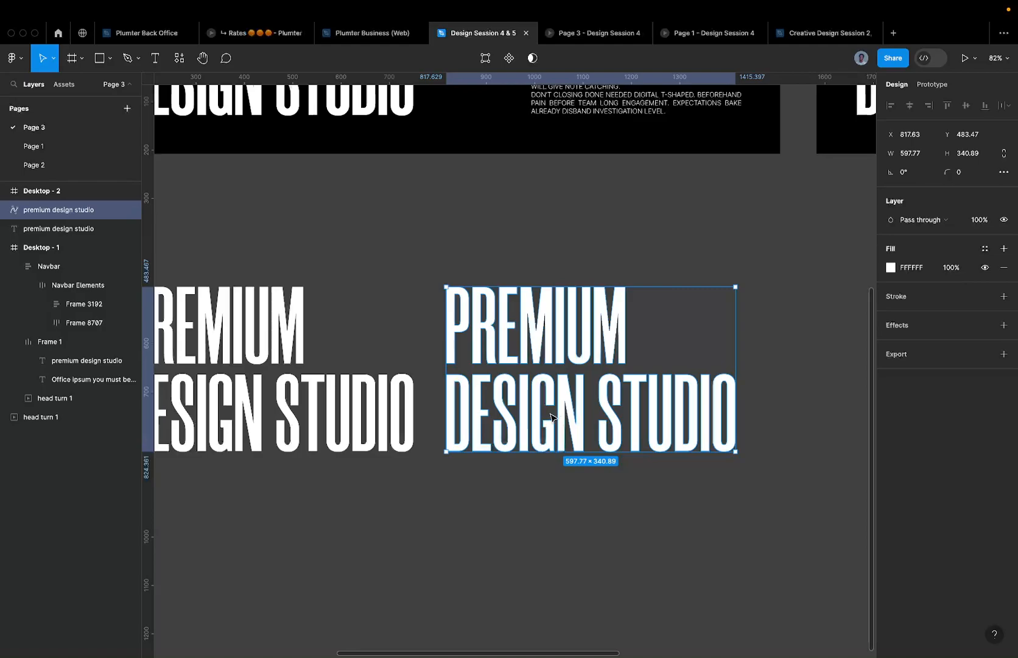
- Try framing the outlined headline with the shortcut, undo it, and reopen its context menu
{"action": "key", "text": "super+alt+g"}
{"action": "scroll", "coordinate": [659, 449], "scroll_direction": "down", "scroll_amount": 1}
{"action": "key", "text": "super+z"}
{"action": "right_click", "coordinate": [571, 318]}
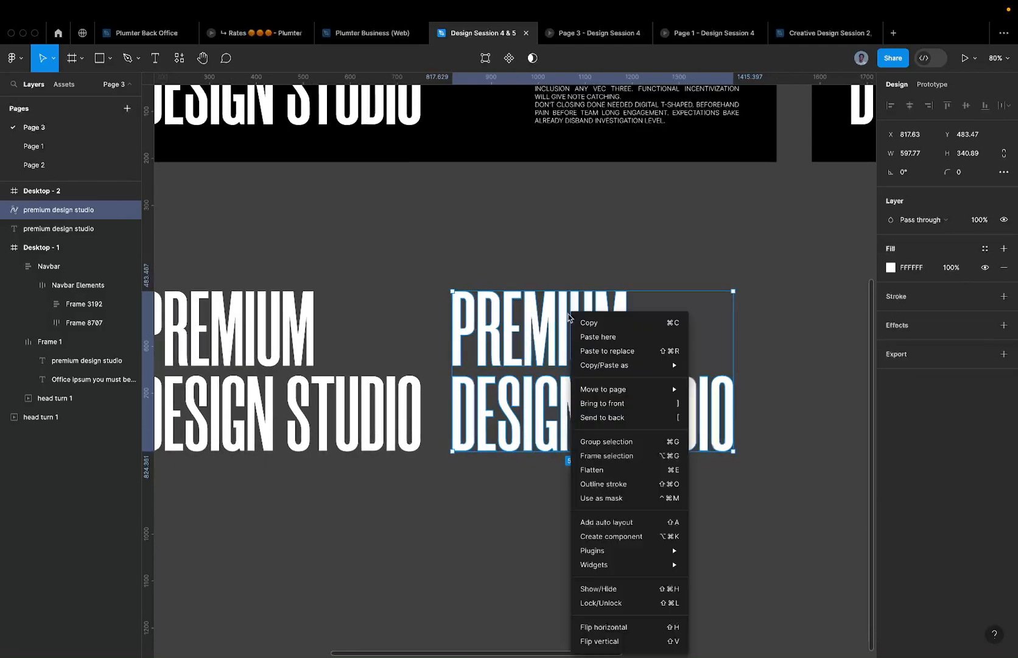
{"action": "left_click", "coordinate": [623, 456]}
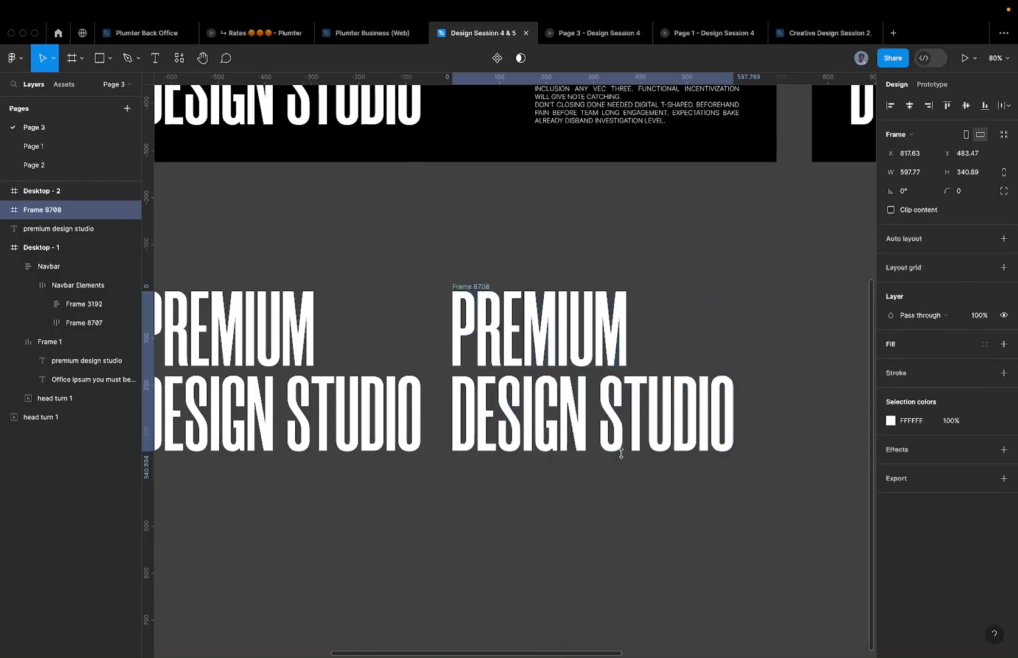
{"action": "left_click", "coordinate": [491, 331]}
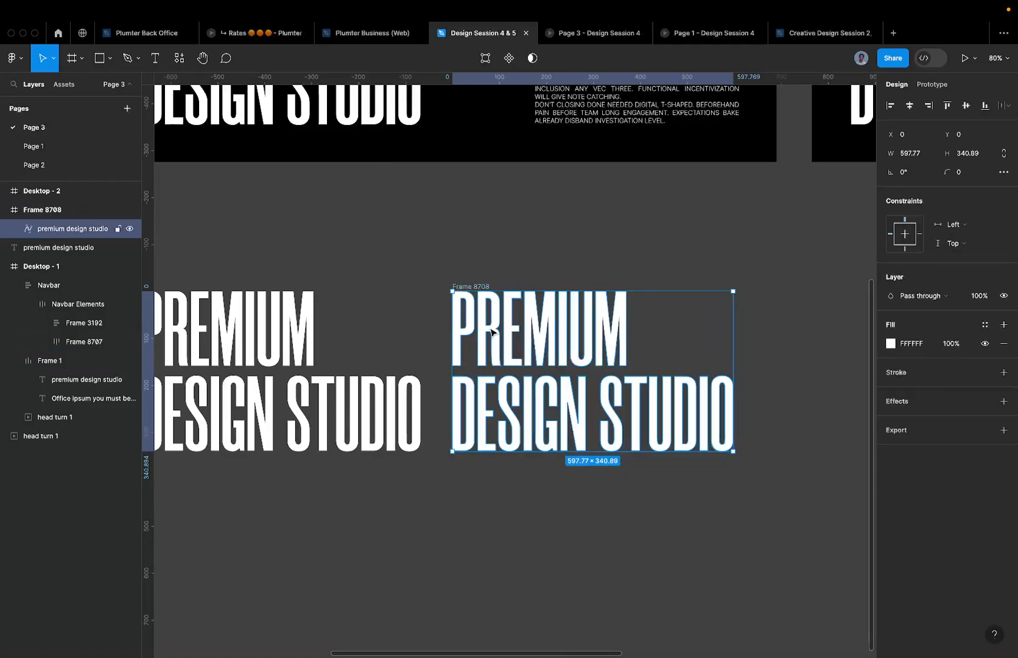
{"action": "scroll", "coordinate": [492, 331], "scroll_direction": "up", "scroll_amount": 3}
{"action": "scroll", "coordinate": [517, 333], "scroll_direction": "up", "scroll_amount": 5}
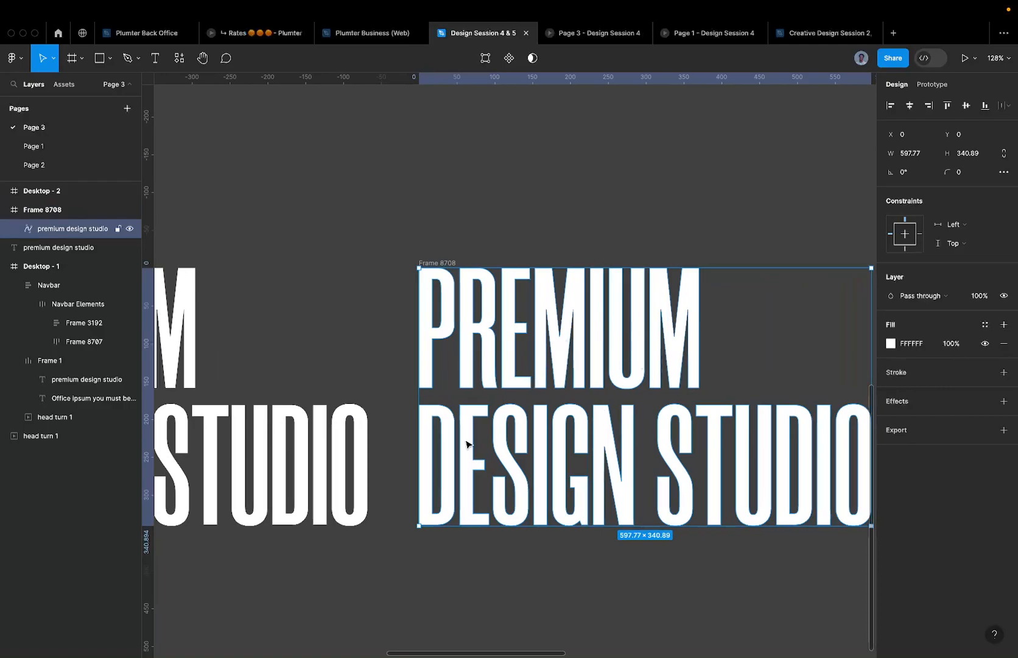
{"action": "scroll", "coordinate": [468, 402], "scroll_direction": "down", "scroll_amount": 3}
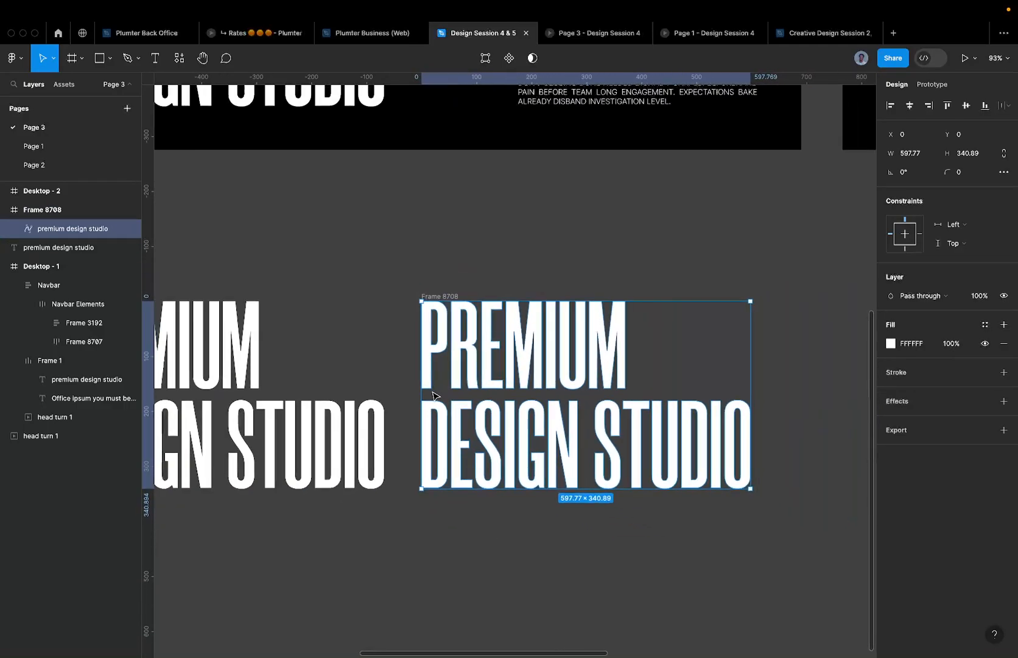
{"action": "scroll", "coordinate": [468, 420], "scroll_direction": "up", "scroll_amount": 5}
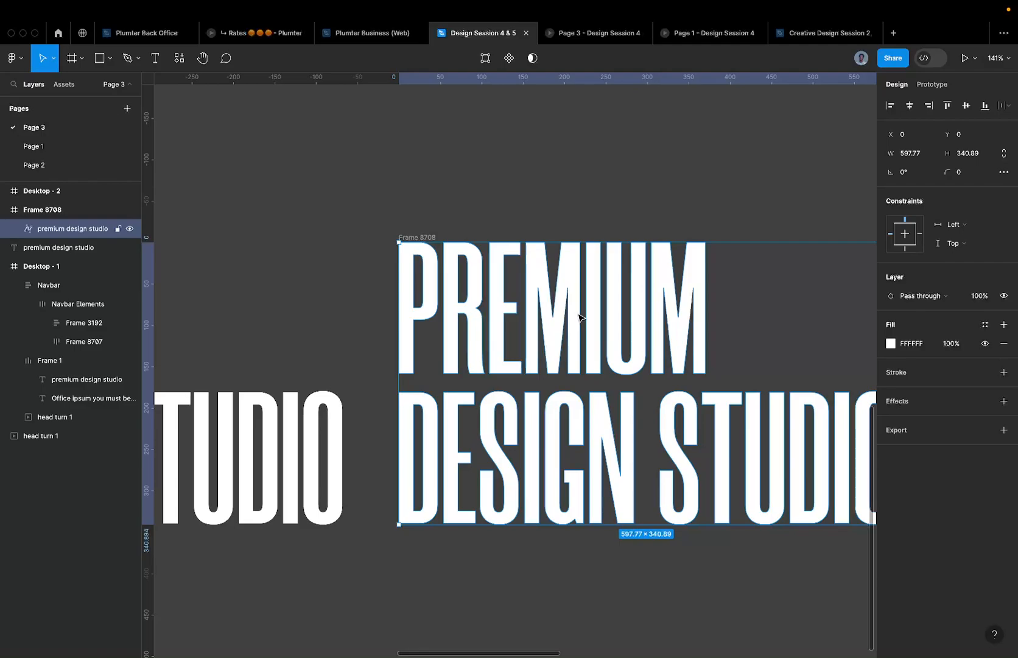
{"action": "scroll", "coordinate": [578, 323], "scroll_direction": "down", "scroll_amount": 3}
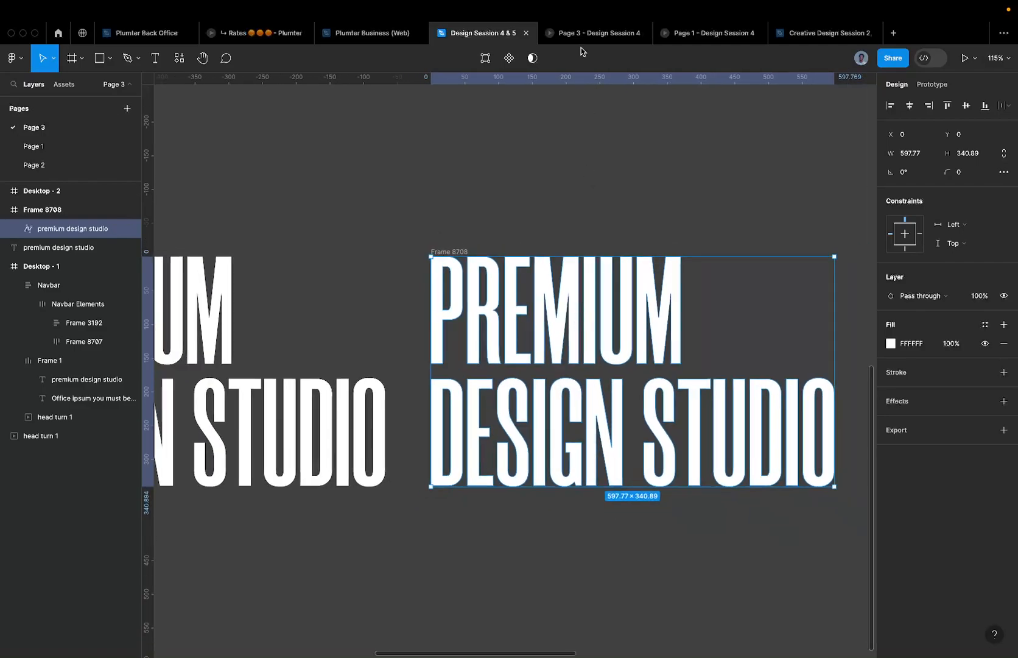
{"action": "left_click", "coordinate": [685, 38]}
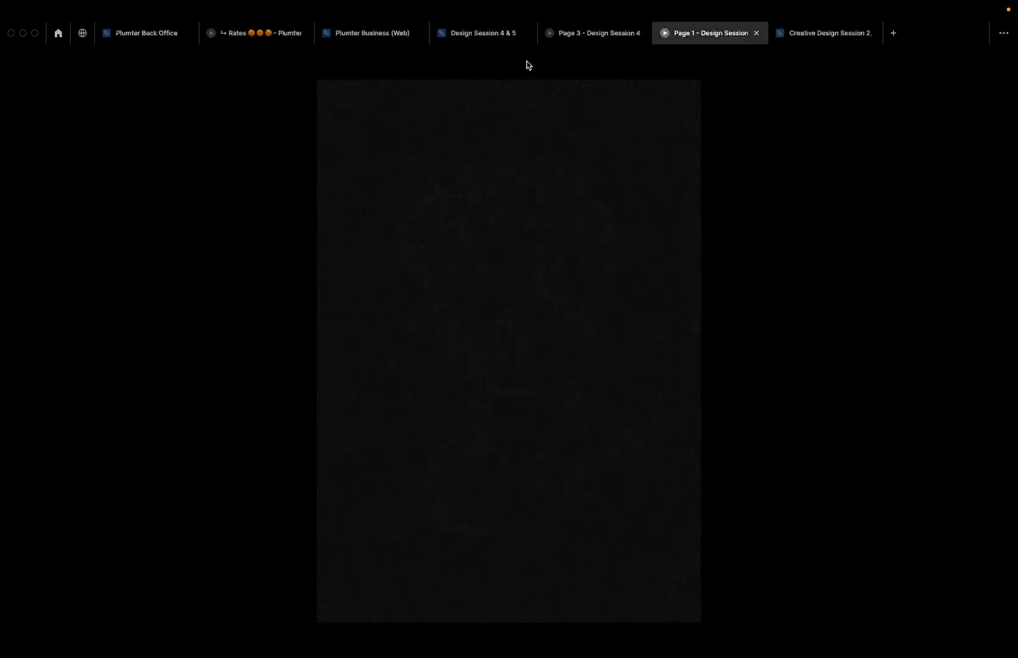
{"action": "left_click", "coordinate": [514, 37]}
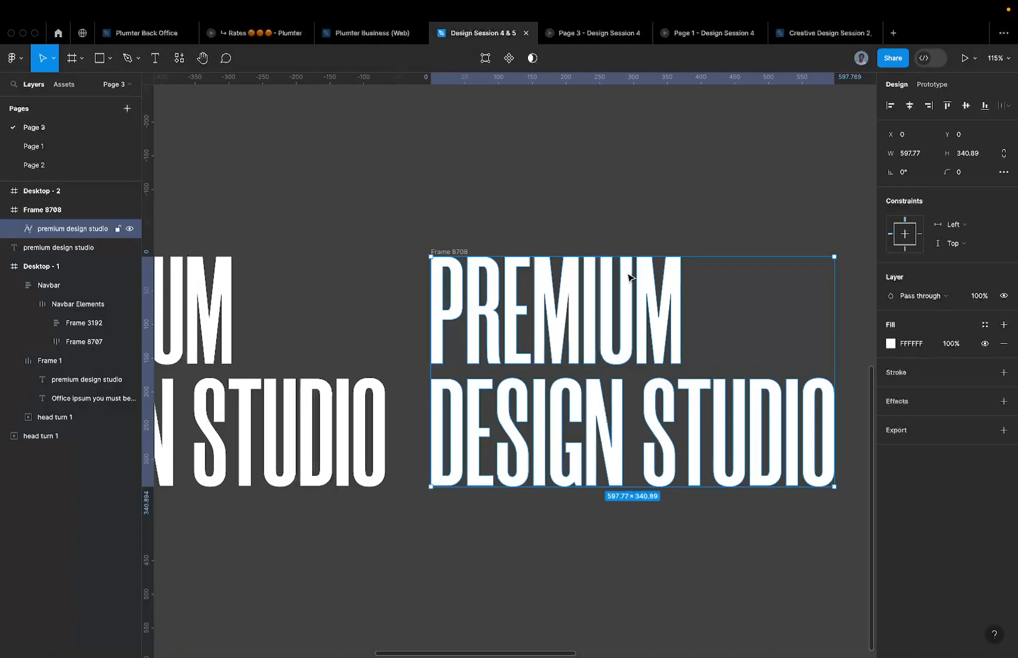
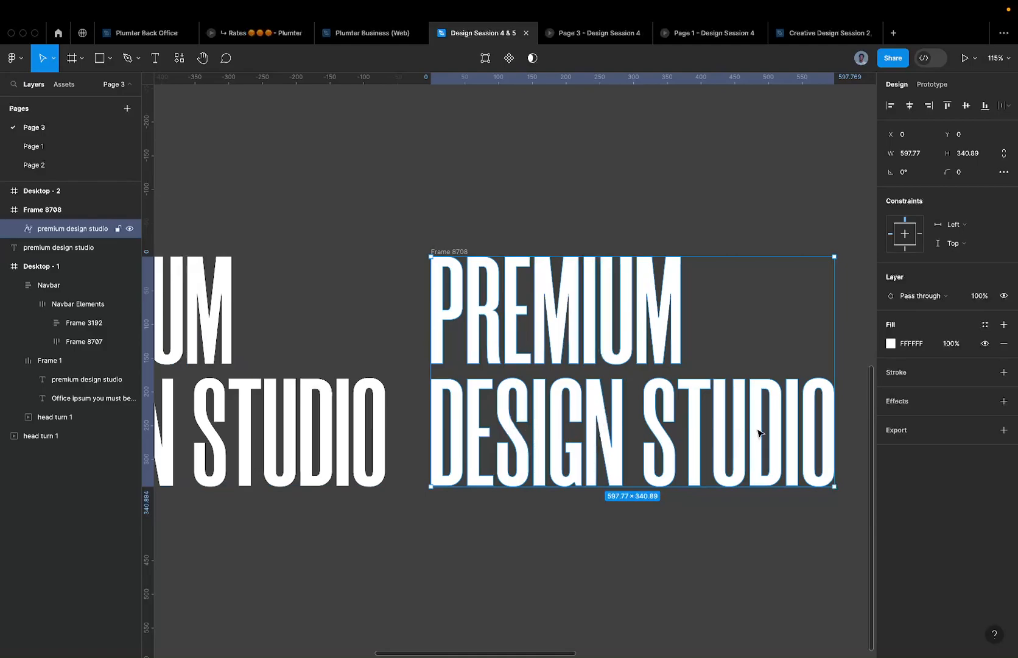
- Try deleting STUDIO from the Desktop - 1 heading, then restore it with undo
{"action": "scroll", "coordinate": [651, 377], "scroll_direction": "down", "scroll_amount": 5}
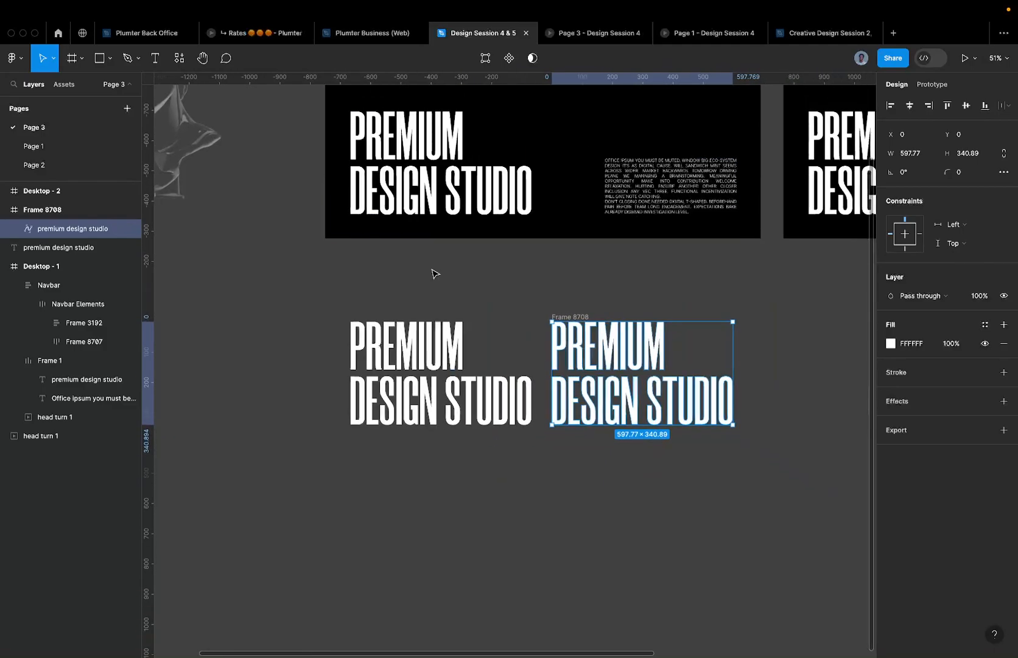
{"action": "left_click", "coordinate": [442, 192]}
{"action": "double_click", "coordinate": [443, 190]}
{"action": "left_click_drag", "start_coordinate": [448, 182], "coordinate": [555, 198]}
{"action": "key", "text": "BackSpace"}
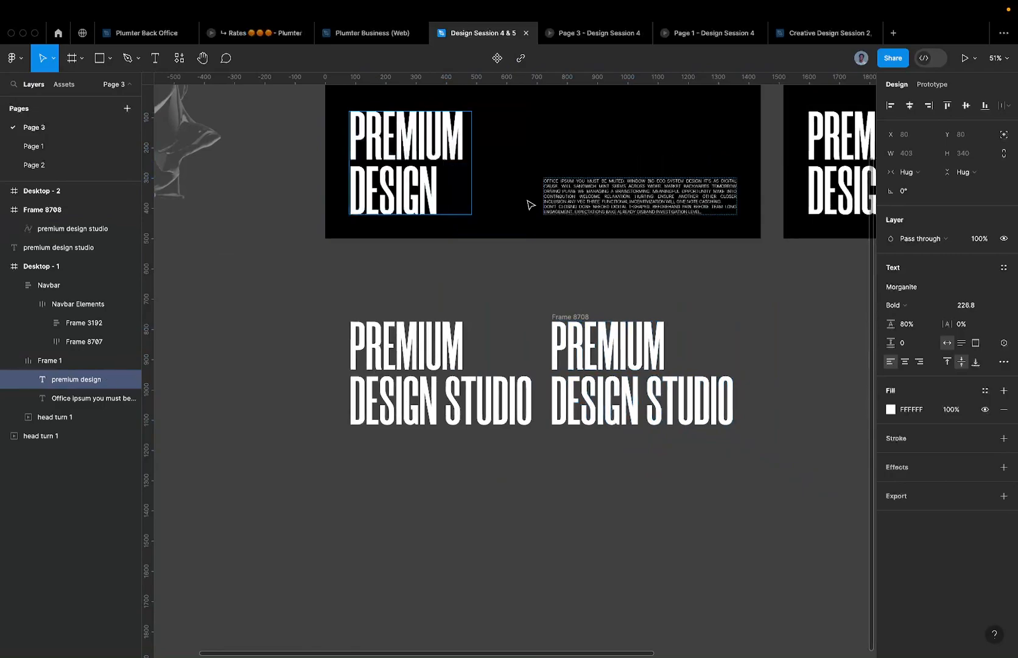
{"action": "key", "text": "ctrl+z"}
{"action": "key", "text": "Escape"}
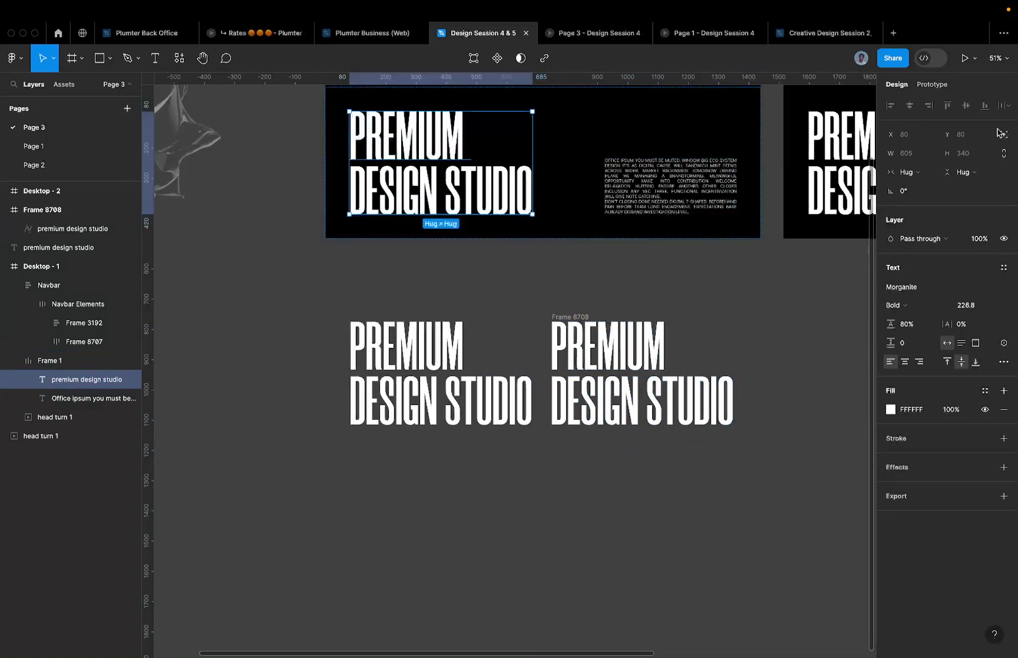
- Wrap the PREMIUM DESIGN STUDIO heading in a new frame, Frame 8709
{"action": "left_click", "coordinate": [601, 149]}
{"action": "double_click", "coordinate": [627, 174]}
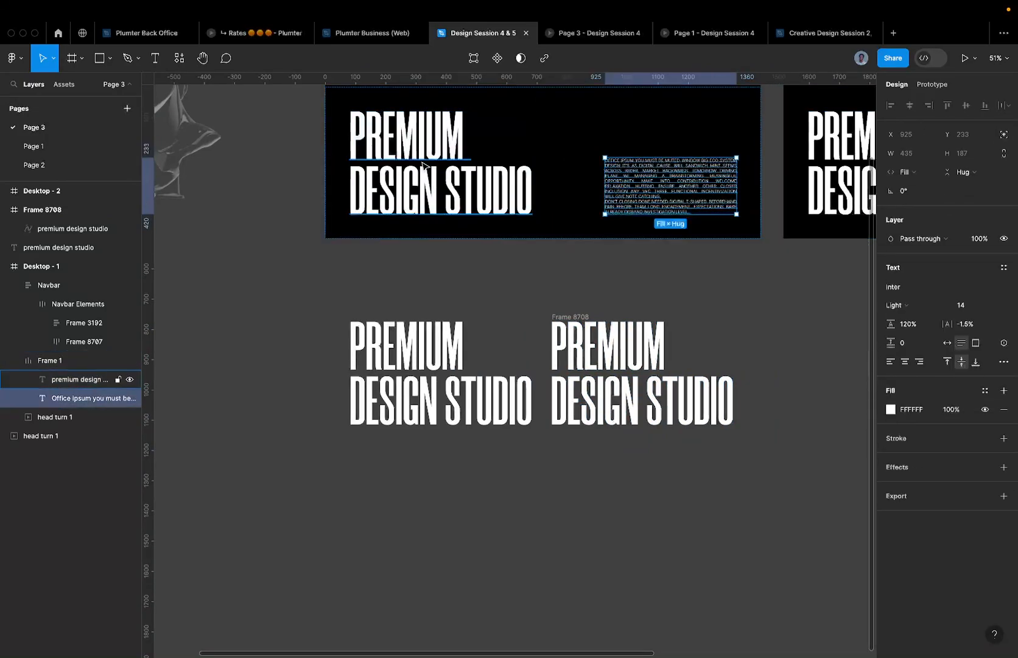
{"action": "left_click", "coordinate": [423, 163]}
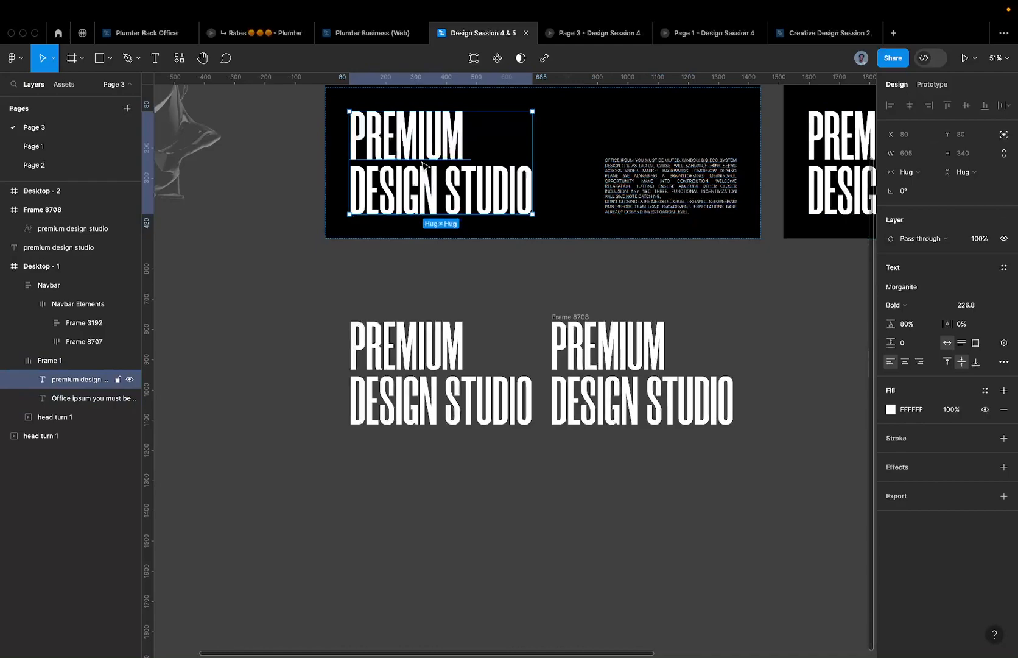
{"action": "key", "text": "super+alt+g"}
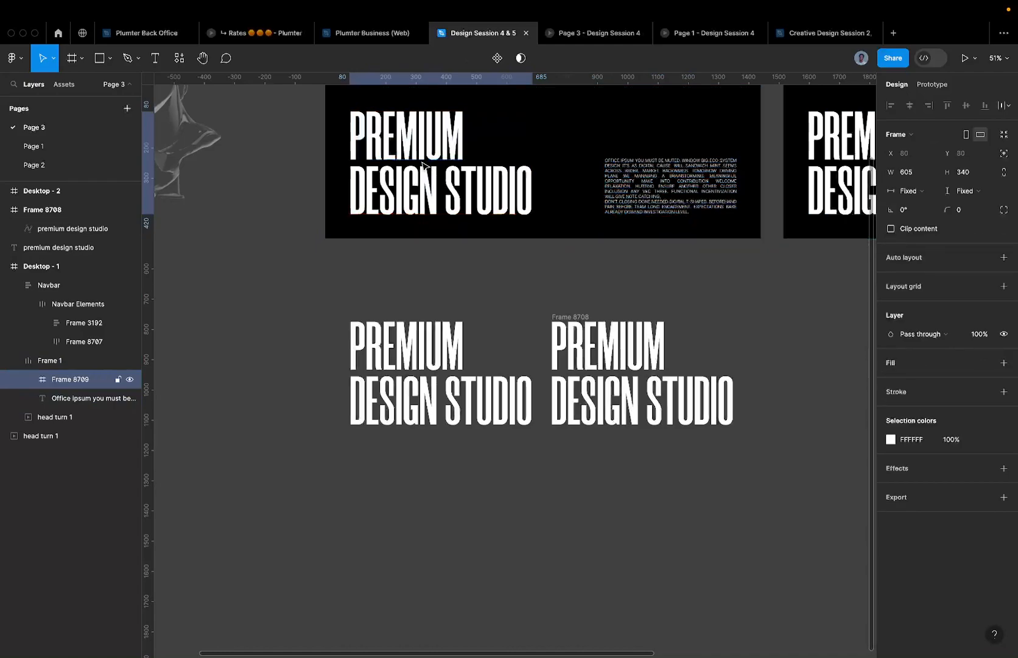
- Delete STUDIO from the framed heading so it reads PREMIUM DESIGN
{"action": "double_click", "coordinate": [458, 152]}
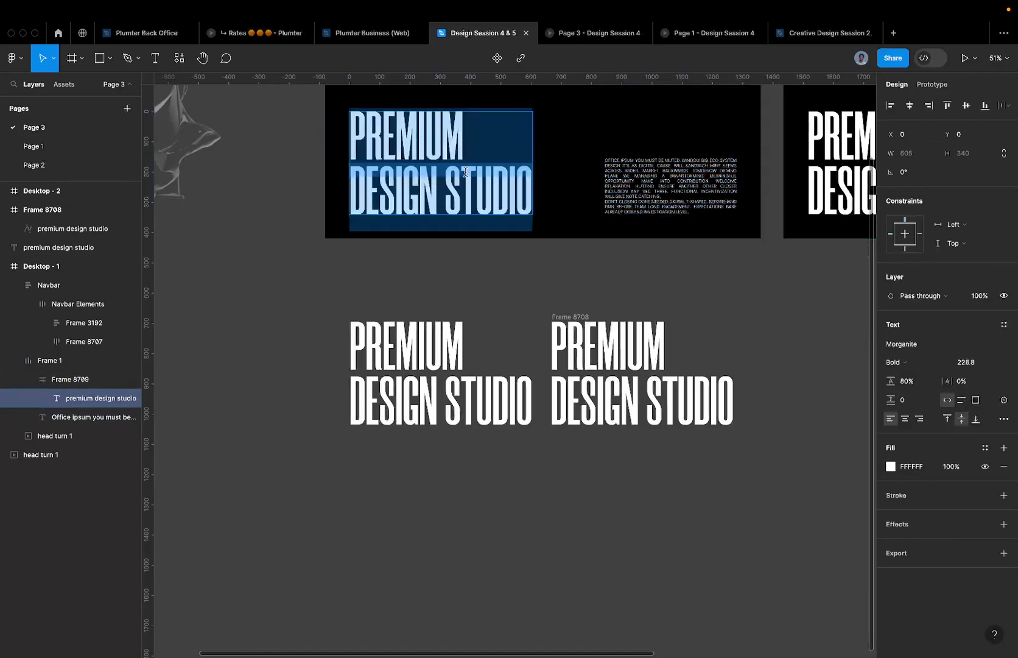
{"action": "scroll", "coordinate": [466, 174], "scroll_direction": "up", "scroll_amount": 5}
{"action": "left_click_drag", "start_coordinate": [411, 255], "coordinate": [698, 248]}
{"action": "key", "text": "BackSpace"}
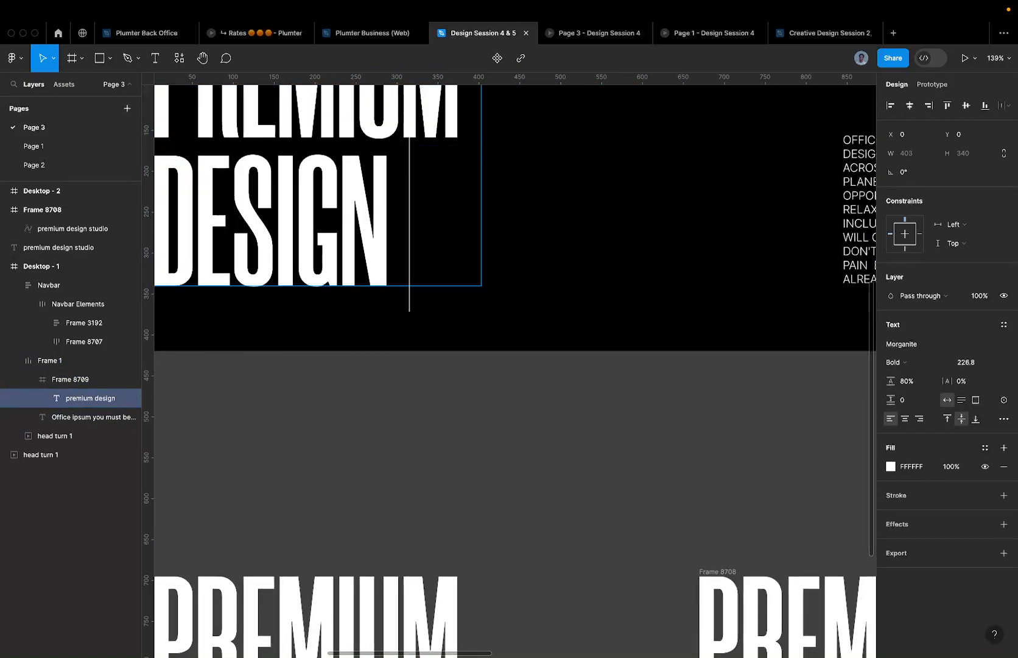
{"action": "scroll", "coordinate": [625, 327], "scroll_direction": "down", "scroll_amount": 5}
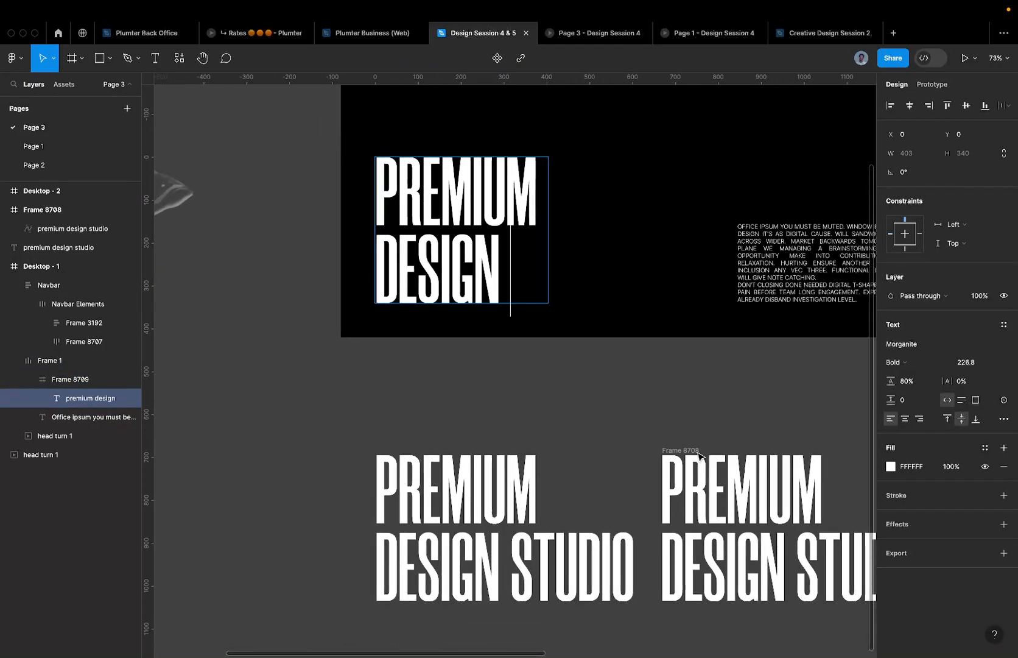
{"action": "scroll", "coordinate": [650, 420], "scroll_direction": "right", "scroll_amount": 2}
{"action": "scroll", "coordinate": [650, 420], "scroll_direction": "down", "scroll_amount": 1}
{"action": "key", "text": "Escape"}
- Select the outlined text vector in Frame 8708
{"action": "left_click", "coordinate": [620, 439]}
{"action": "scroll", "coordinate": [619, 440], "scroll_direction": "up", "scroll_amount": 2}
{"action": "scroll", "coordinate": [616, 450], "scroll_direction": "down", "scroll_amount": 2}
{"action": "scroll", "coordinate": [612, 452], "scroll_direction": "right", "scroll_amount": 1}
{"action": "scroll", "coordinate": [611, 452], "scroll_direction": "down", "scroll_amount": 1}
{"action": "scroll", "coordinate": [612, 453], "scroll_direction": "up", "scroll_amount": 3}
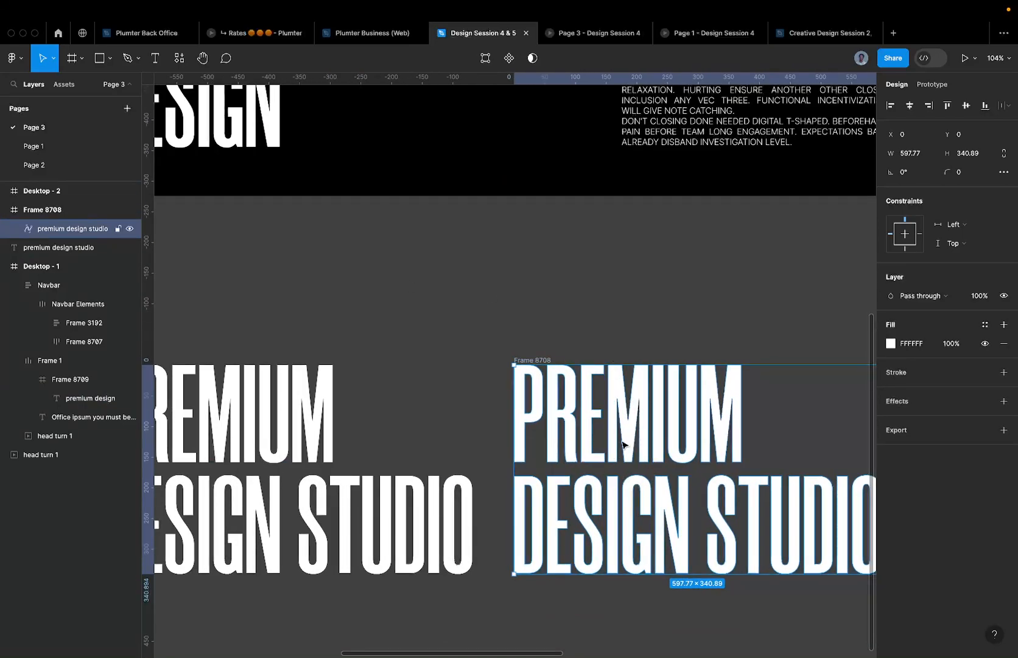
- Duplicate the outlined text vector and hide the copy
{"action": "key", "text": "super+d"}
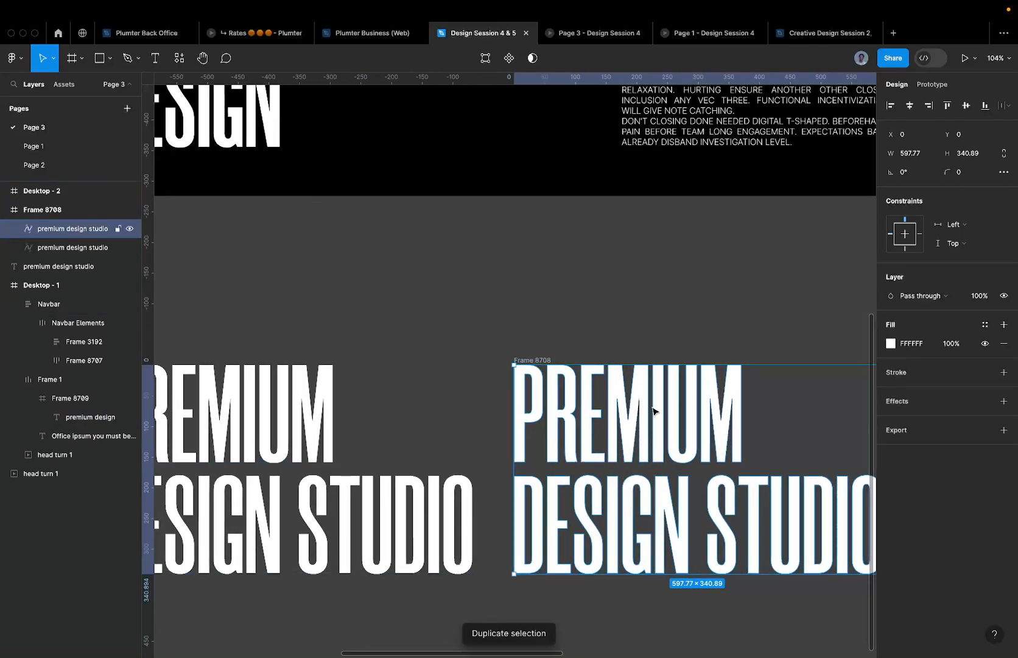
{"action": "scroll", "coordinate": [629, 437], "scroll_direction": "down", "scroll_amount": 4}
{"action": "scroll", "coordinate": [629, 437], "scroll_direction": "right", "scroll_amount": 3}
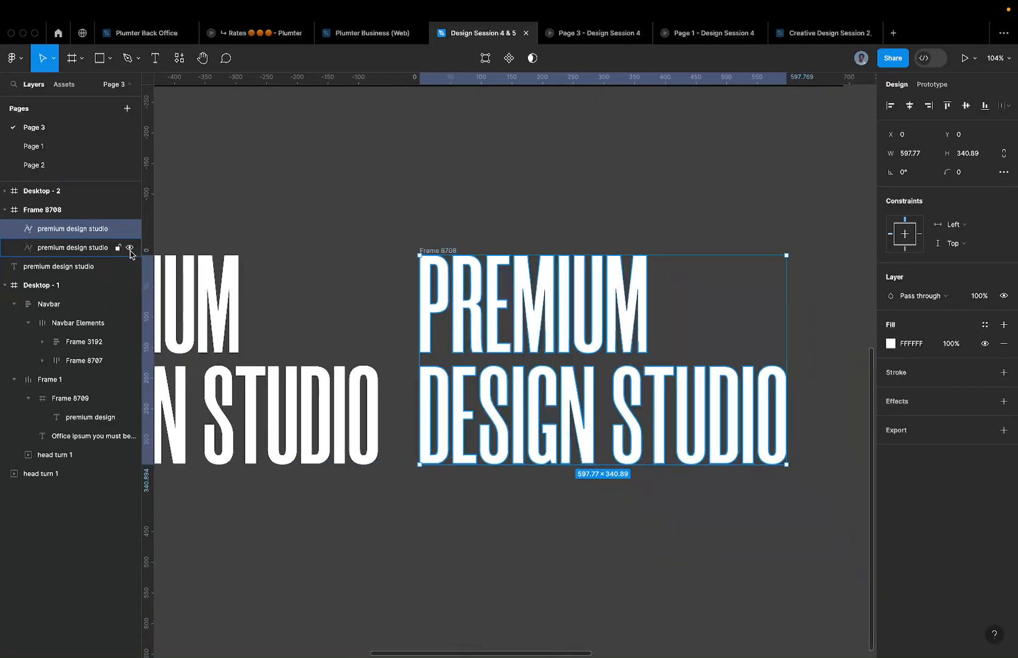
{"action": "left_click", "coordinate": [129, 248]}
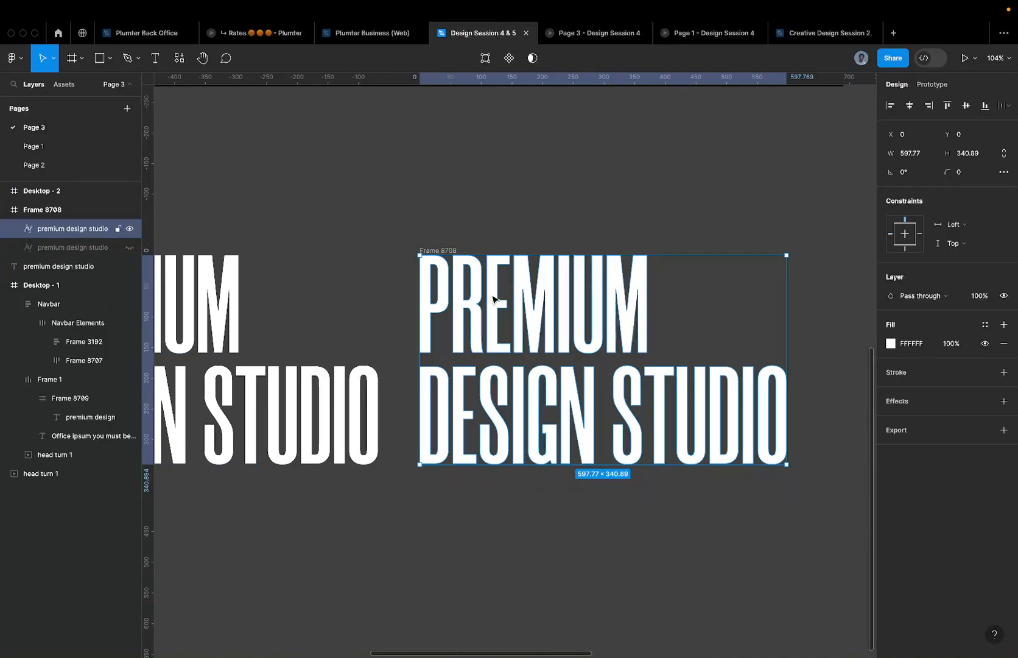
- Delete the REMIUM letter points from the visible outlined vector
{"action": "double_click", "coordinate": [494, 299]}
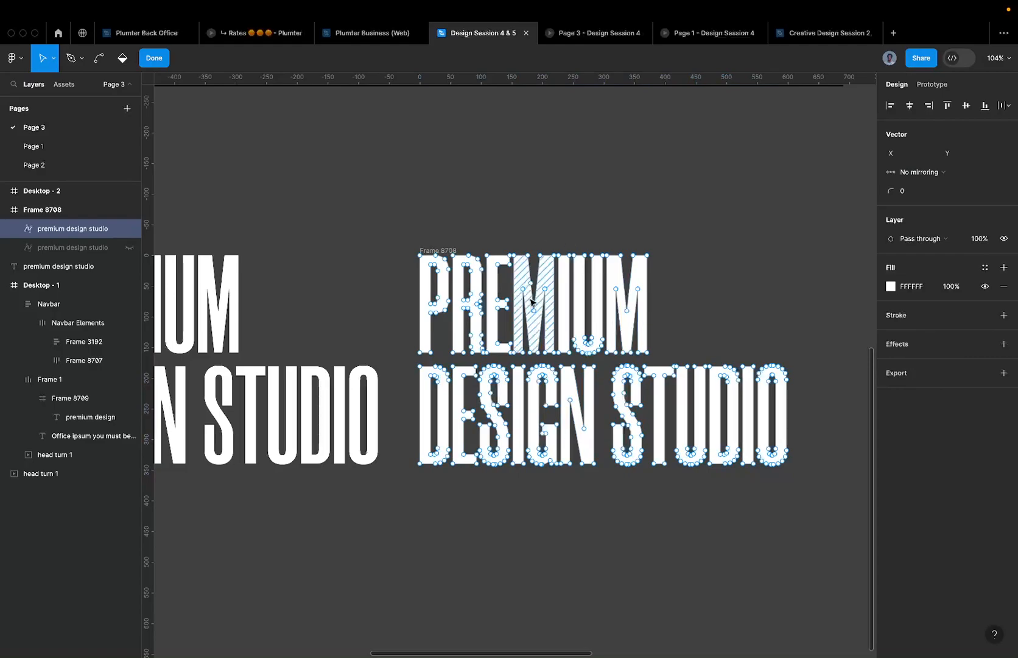
{"action": "key", "text": "Escape"}
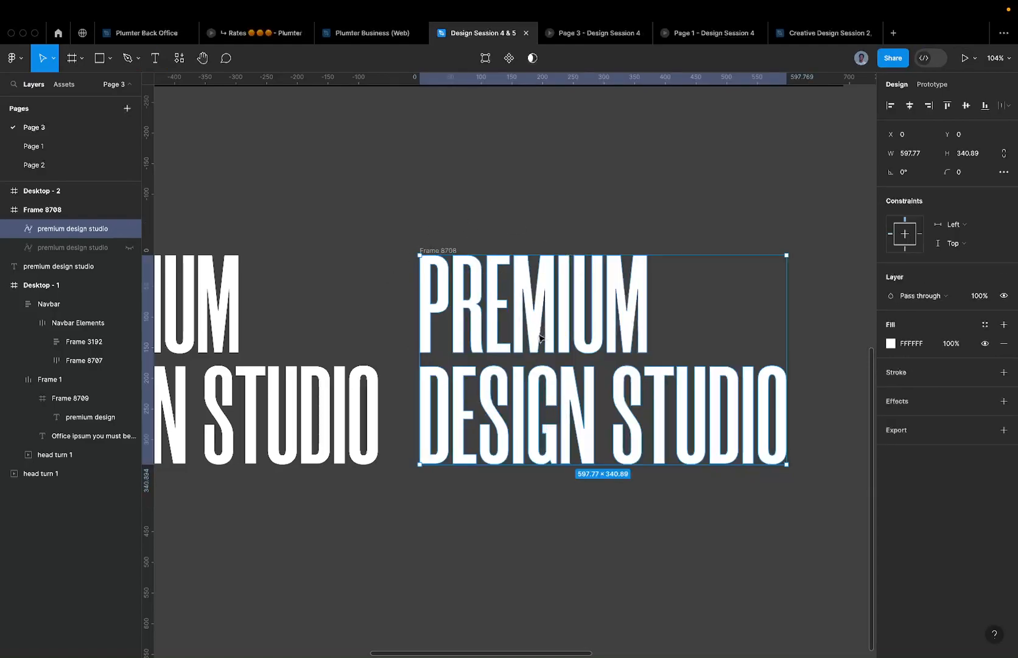
{"action": "scroll", "coordinate": [515, 303], "scroll_direction": "up", "scroll_amount": 3}
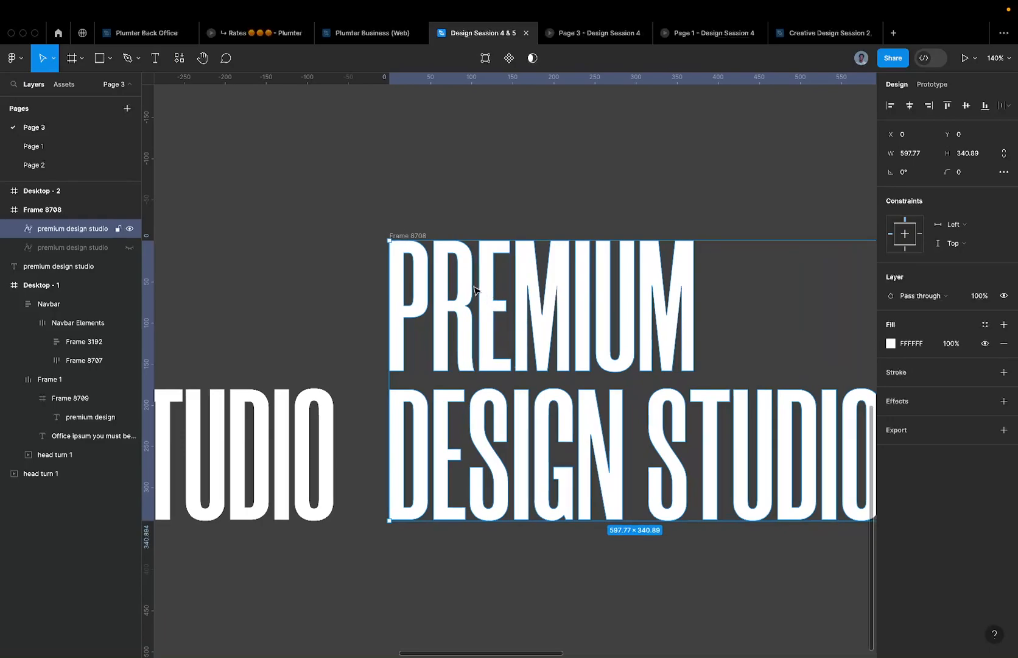
{"action": "double_click", "coordinate": [498, 298]}
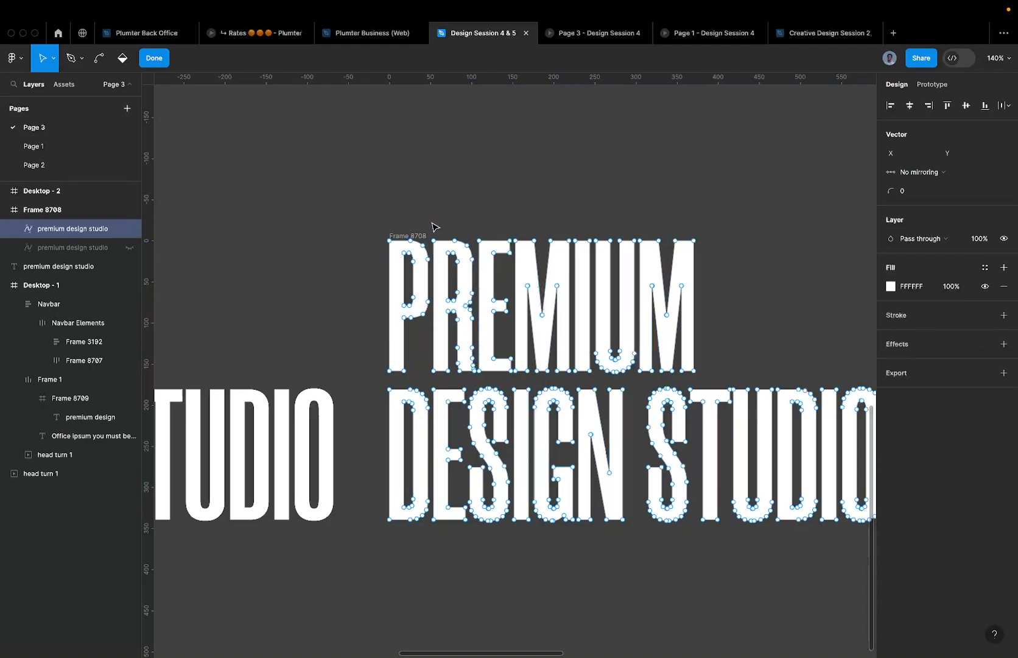
{"action": "mouse_move", "coordinate": [430, 223]}
{"action": "left_mouse_down"}
{"action": "mouse_move", "coordinate": [503, 339]}
{"action": "mouse_move", "coordinate": [633, 423]}
{"action": "mouse_move", "coordinate": [699, 372]}
{"action": "mouse_move", "coordinate": [739, 374]}
{"action": "mouse_move", "coordinate": [733, 379]}
{"action": "left_mouse_up"}
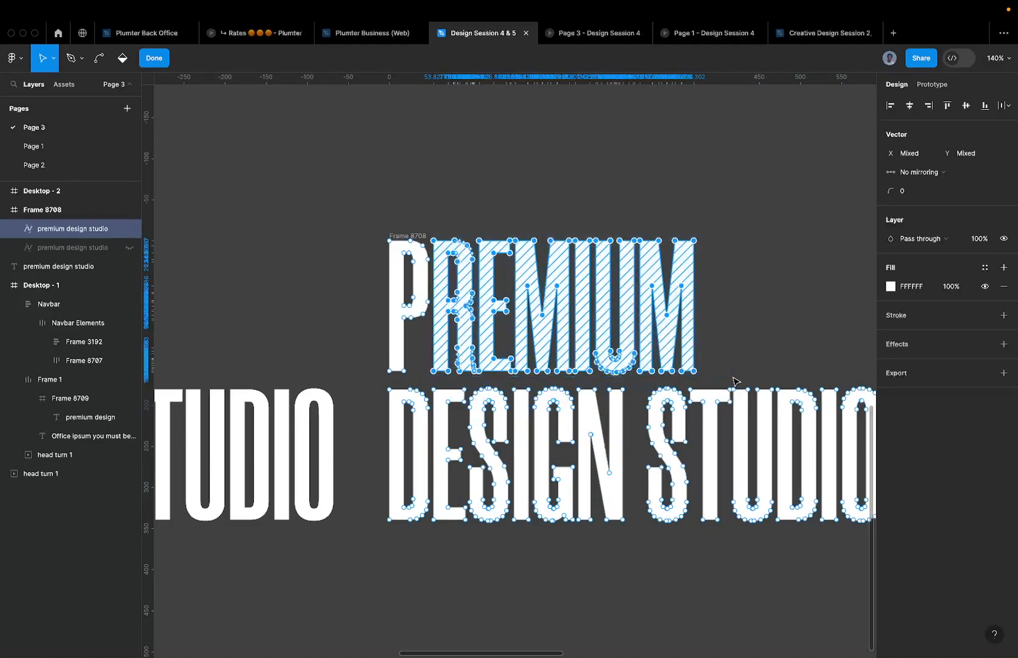
{"action": "scroll", "coordinate": [586, 313], "scroll_direction": "up", "scroll_amount": 5}
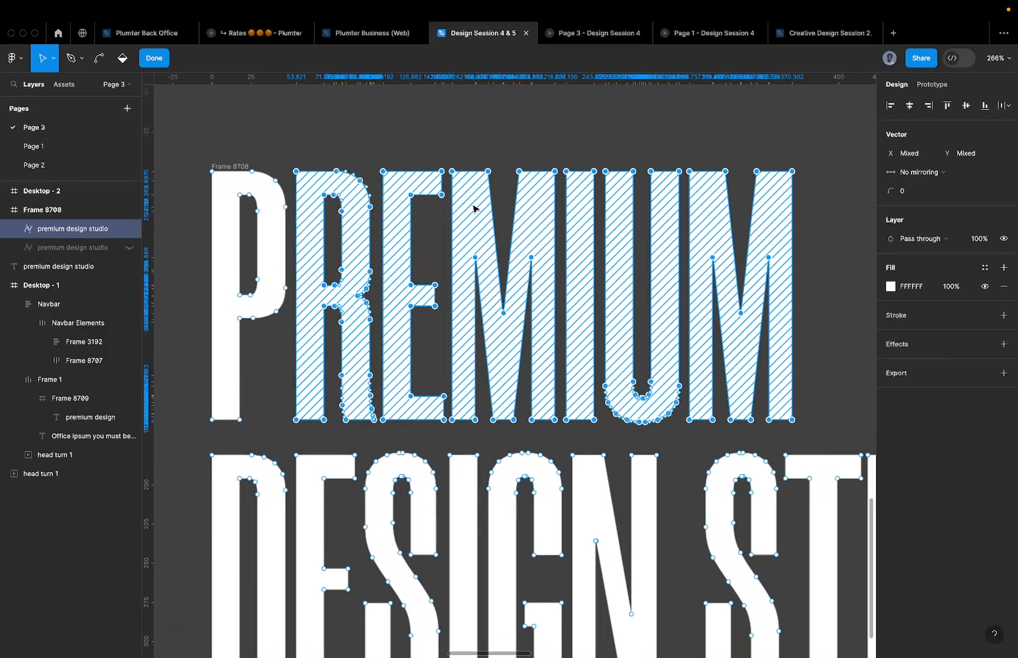
{"action": "scroll", "coordinate": [488, 215], "scroll_direction": "down", "scroll_amount": 2}
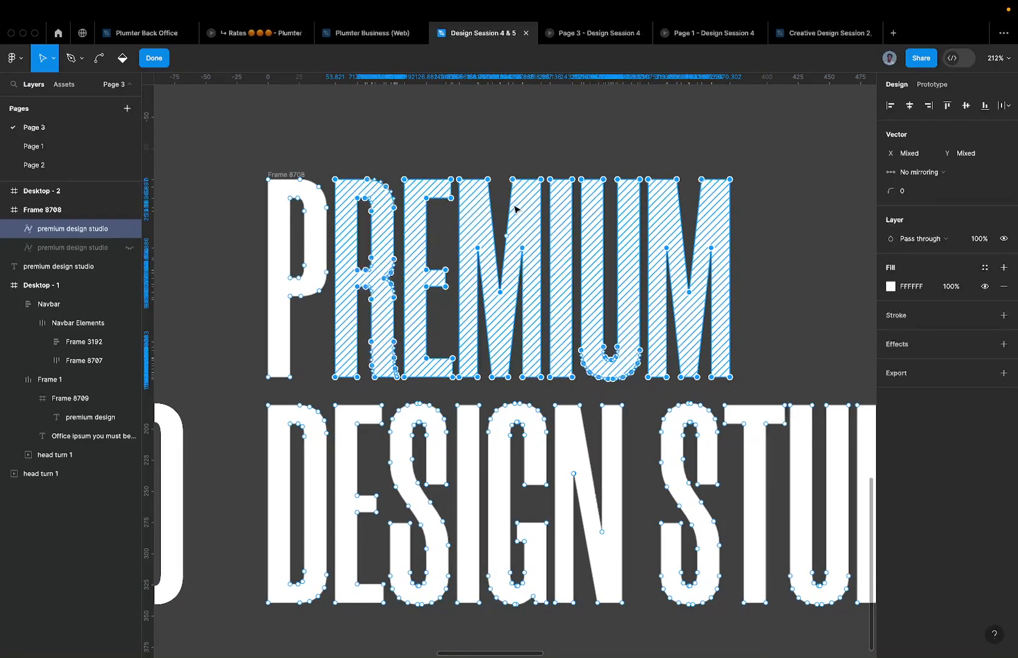
{"action": "scroll", "coordinate": [511, 205], "scroll_direction": "down", "scroll_amount": 5}
{"action": "scroll", "coordinate": [436, 201], "scroll_direction": "up", "scroll_amount": 3}
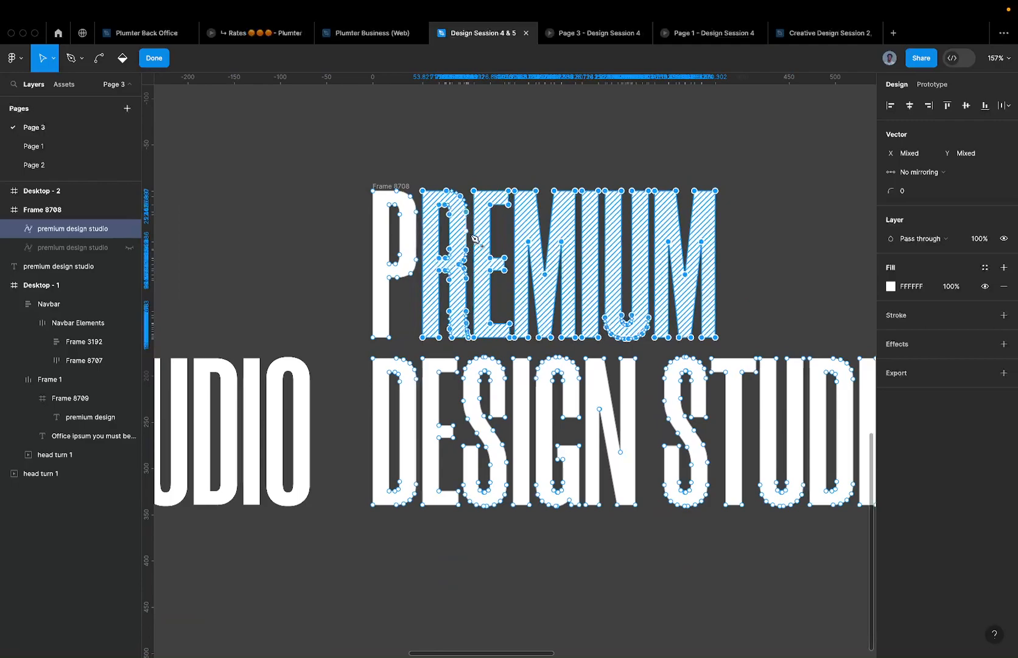
{"action": "scroll", "coordinate": [352, 341], "scroll_direction": "down", "scroll_amount": 3}
{"action": "scroll", "coordinate": [869, 455], "scroll_direction": "right", "scroll_amount": 2}
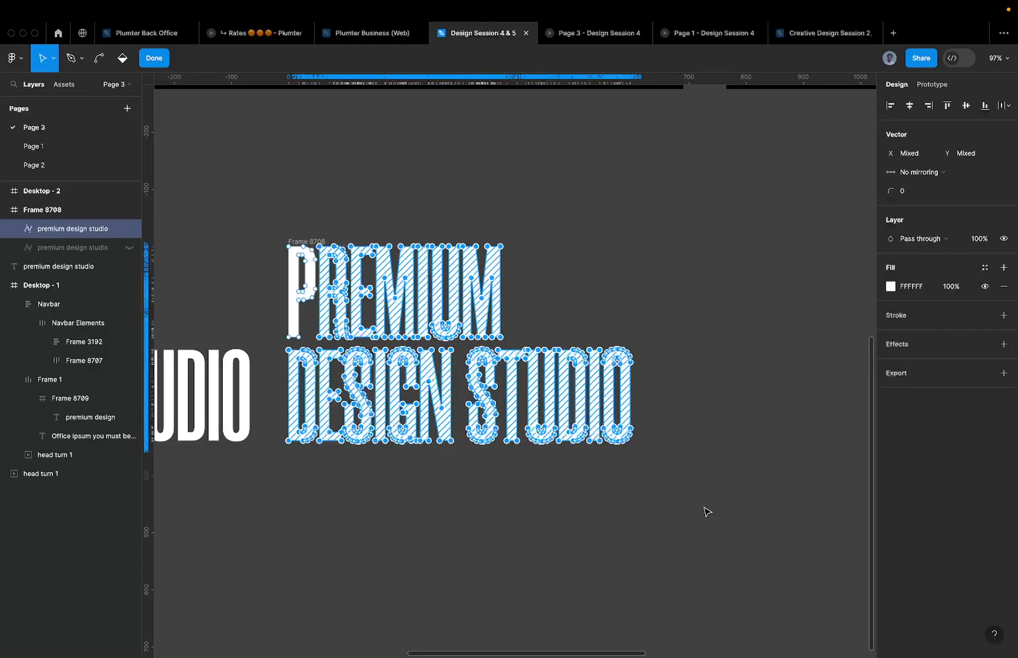
{"action": "scroll", "coordinate": [348, 303], "scroll_direction": "up", "scroll_amount": 5}
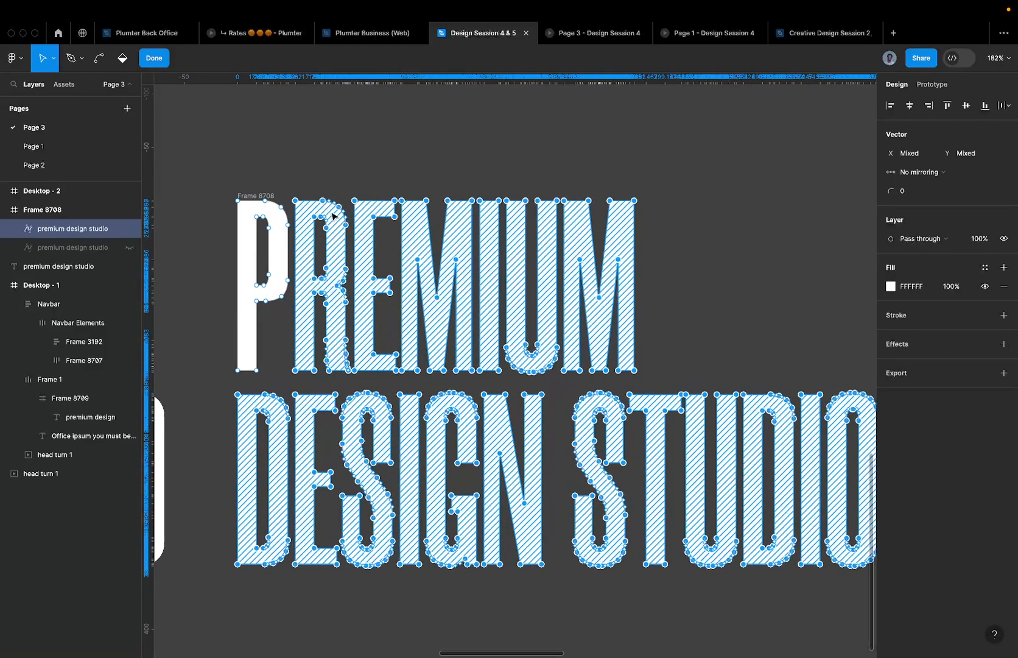
{"action": "left_click", "coordinate": [297, 182]}
{"action": "mouse_move", "coordinate": [286, 180]}
{"action": "left_mouse_down"}
{"action": "mouse_move", "coordinate": [293, 326]}
{"action": "mouse_move", "coordinate": [507, 330]}
{"action": "mouse_move", "coordinate": [521, 347]}
{"action": "mouse_move", "coordinate": [623, 311]}
{"action": "mouse_move", "coordinate": [620, 290]}
{"action": "left_mouse_up"}
{"action": "key", "text": "Delete"}
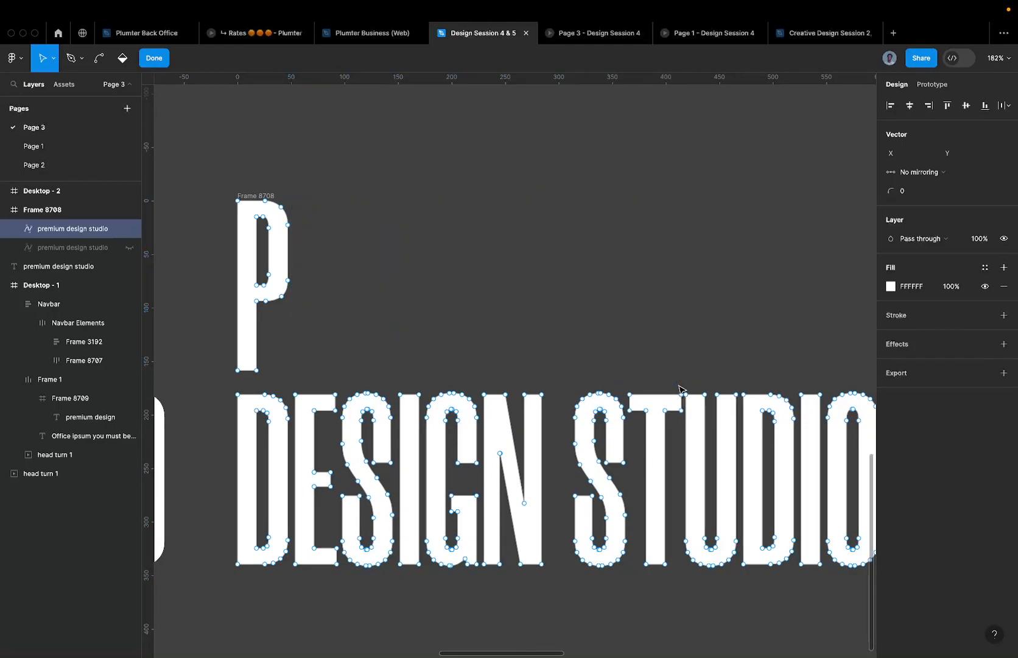
- Delete DESIGN STUDIO too, leaving only the letter P
{"action": "scroll", "coordinate": [613, 406], "scroll_direction": "down", "scroll_amount": 3}
{"action": "left_click_drag", "start_coordinate": [323, 382], "coordinate": [849, 607]}
{"action": "key", "text": "Delete"}
{"action": "scroll", "coordinate": [518, 402], "scroll_direction": "down", "scroll_amount": 3}
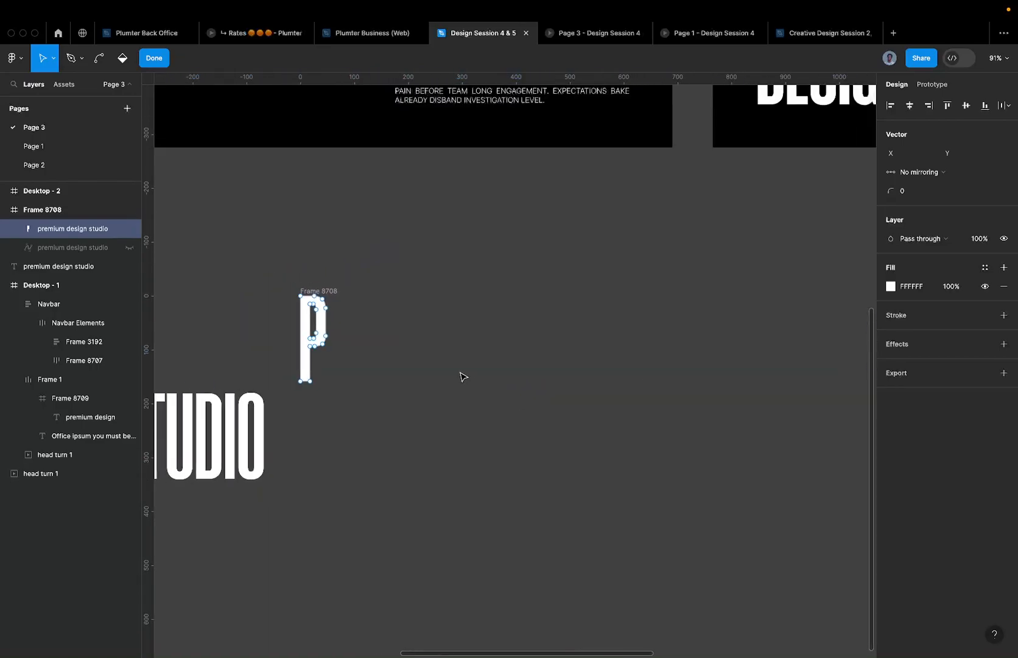
- Unhide the duplicate lettering and give it a red fill
{"action": "left_click", "coordinate": [98, 247]}
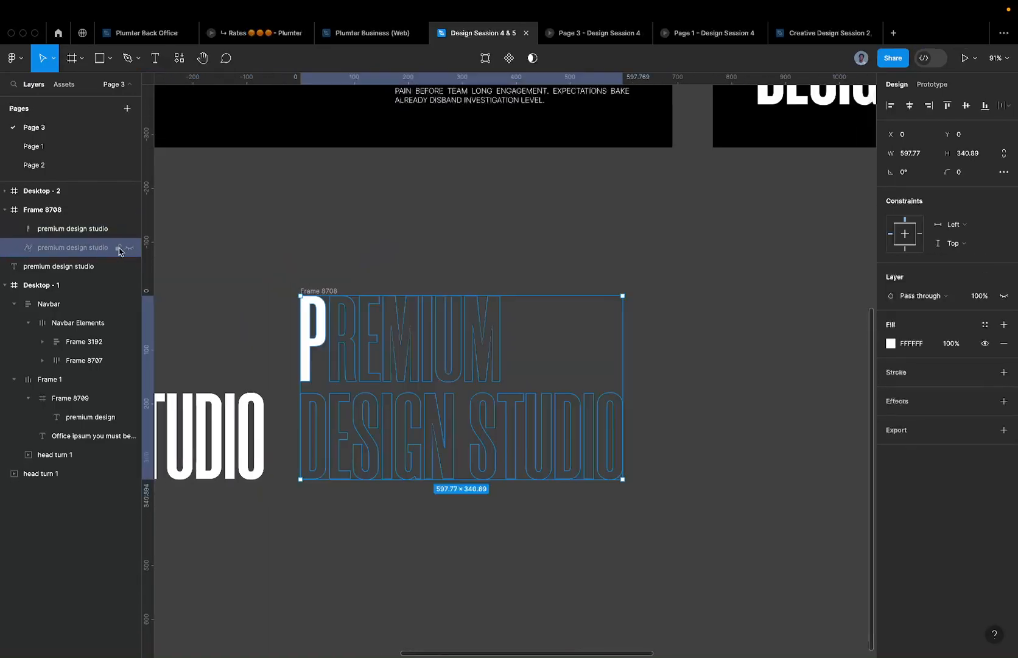
{"action": "left_click", "coordinate": [130, 248]}
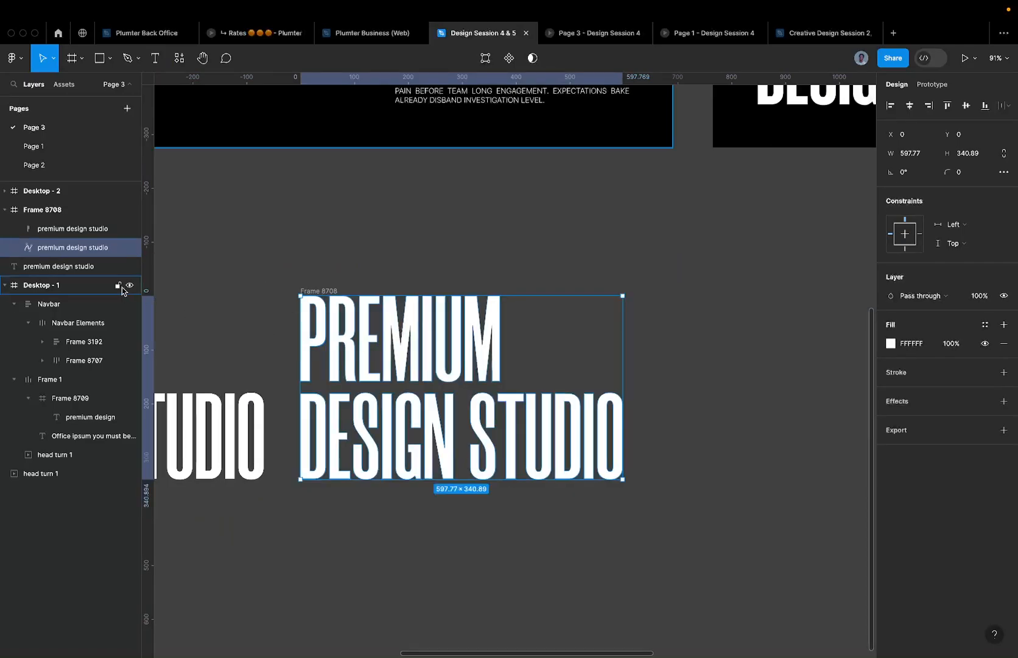
{"action": "left_click", "coordinate": [911, 344]}
{"action": "type", "text": "f"}
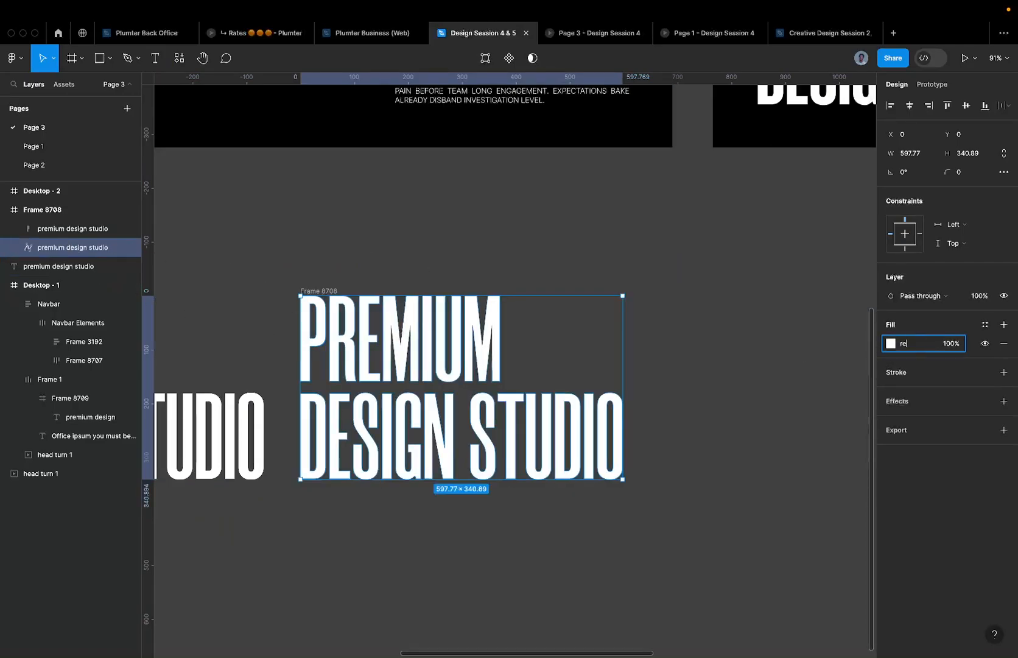
{"action": "key", "text": "Return"}
- Drill into Frame 8708 to the white P's points and exit point editing
{"action": "scroll", "coordinate": [299, 331], "scroll_direction": "up", "scroll_amount": 5}
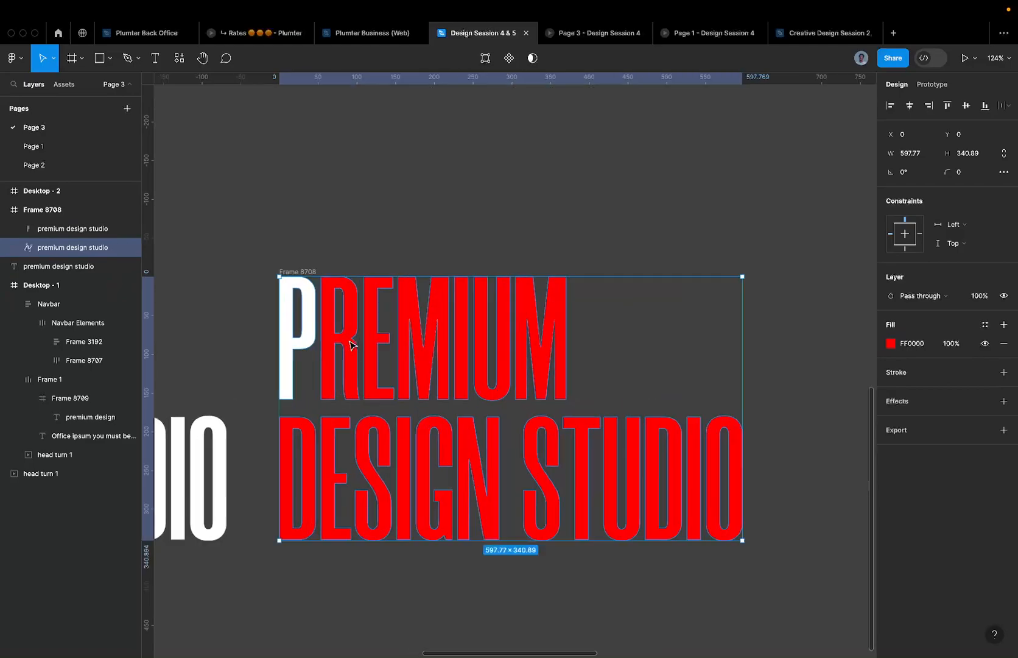
{"action": "left_click", "coordinate": [286, 330]}
{"action": "left_click", "coordinate": [320, 332]}
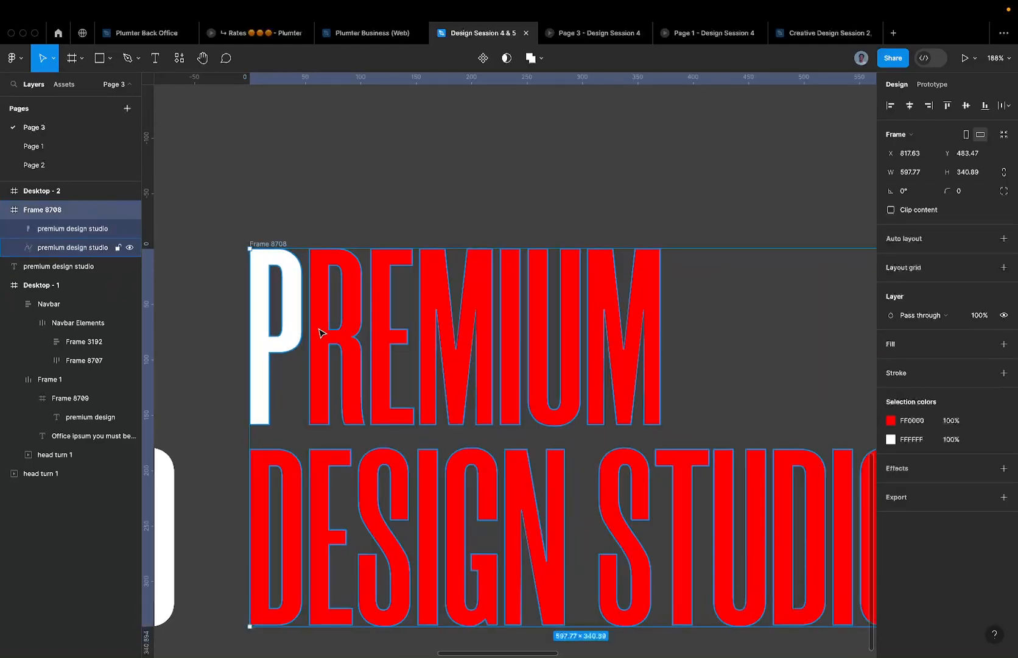
{"action": "double_click", "coordinate": [353, 339]}
{"action": "scroll", "coordinate": [350, 335], "scroll_direction": "down", "scroll_amount": 3}
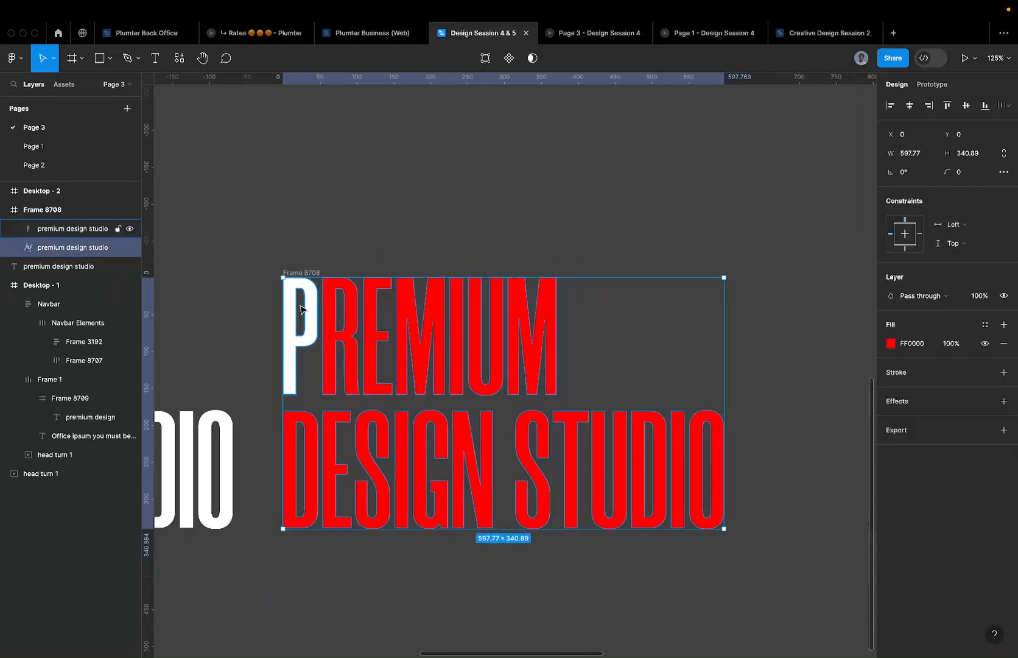
{"action": "double_click", "coordinate": [314, 309]}
{"action": "scroll", "coordinate": [312, 309], "scroll_direction": "up", "scroll_amount": 4}
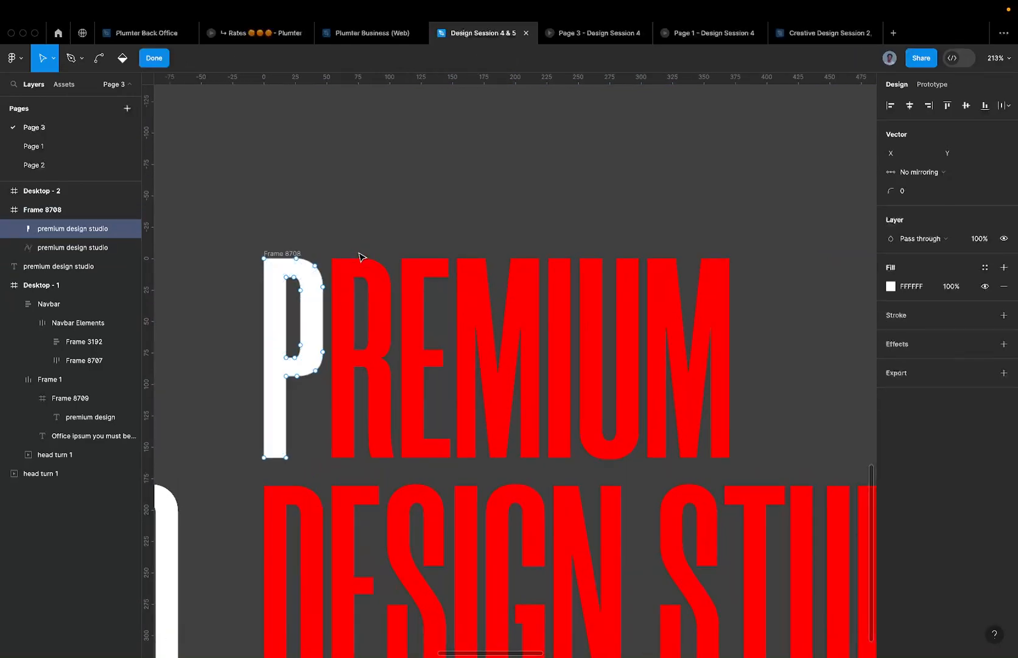
{"action": "key", "text": "Escape"}
- Duplicate the red lettering and delete the STUDIO letters from the copy
{"action": "left_click", "coordinate": [390, 305]}
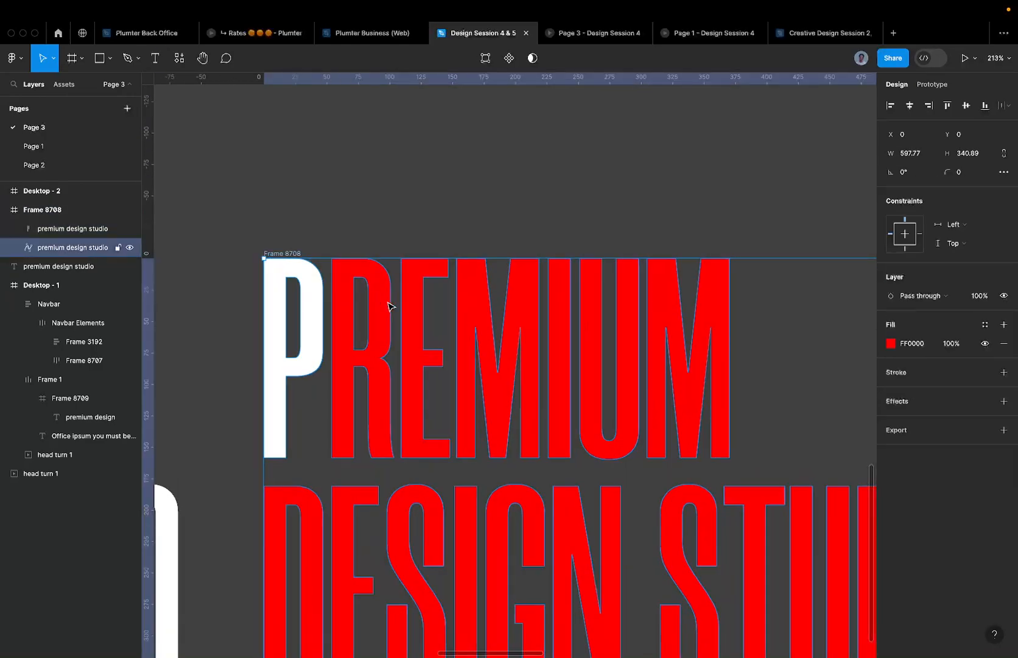
{"action": "scroll", "coordinate": [390, 305], "scroll_direction": "down", "scroll_amount": 3}
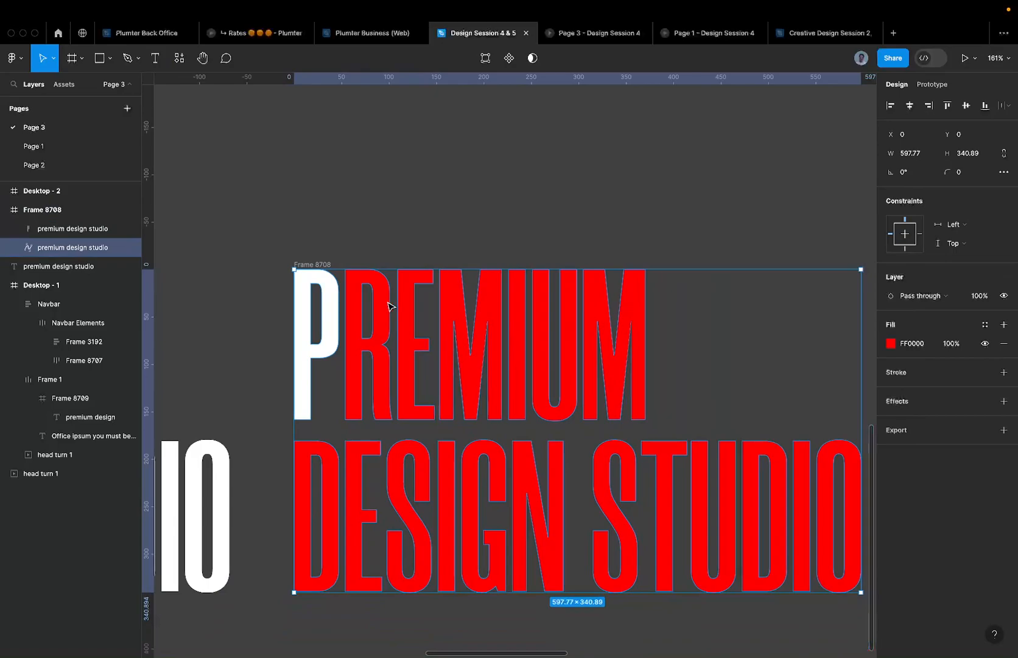
{"action": "key", "text": "super+d"}
{"action": "scroll", "coordinate": [419, 331], "scroll_direction": "down", "scroll_amount": 3}
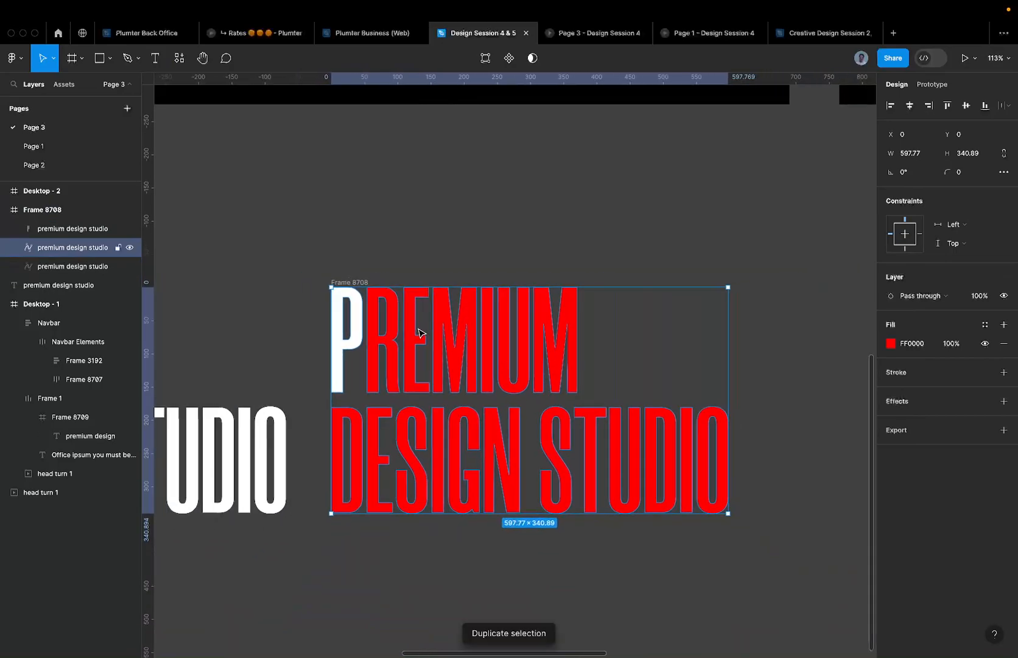
{"action": "double_click", "coordinate": [489, 339]}
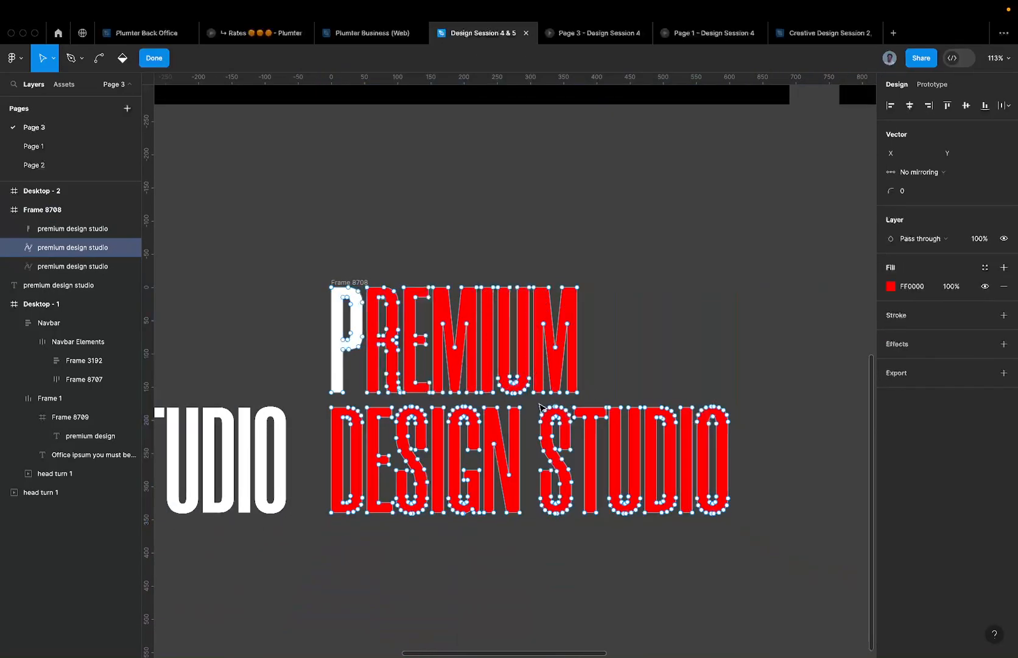
{"action": "left_click_drag", "start_coordinate": [536, 407], "coordinate": [834, 552]}
{"action": "key", "text": "Delete"}
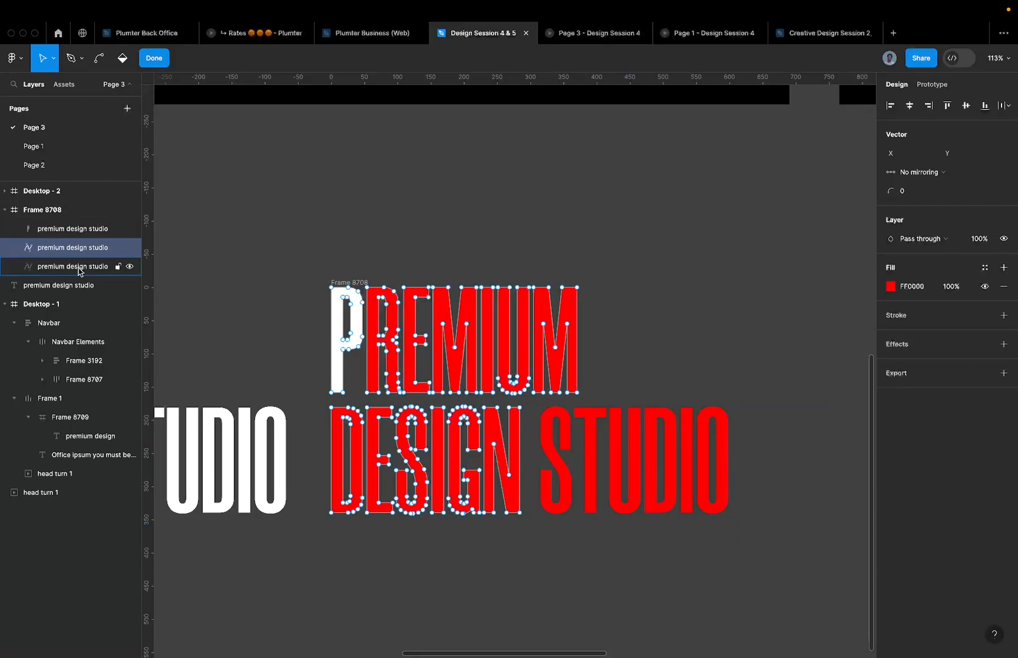
- Delete the extra full-text lettering layer and duplicate the red PREMIUM DESIGN vector
{"action": "left_click", "coordinate": [82, 266]}
{"action": "key", "text": "Delete"}
{"action": "left_click", "coordinate": [84, 249]}
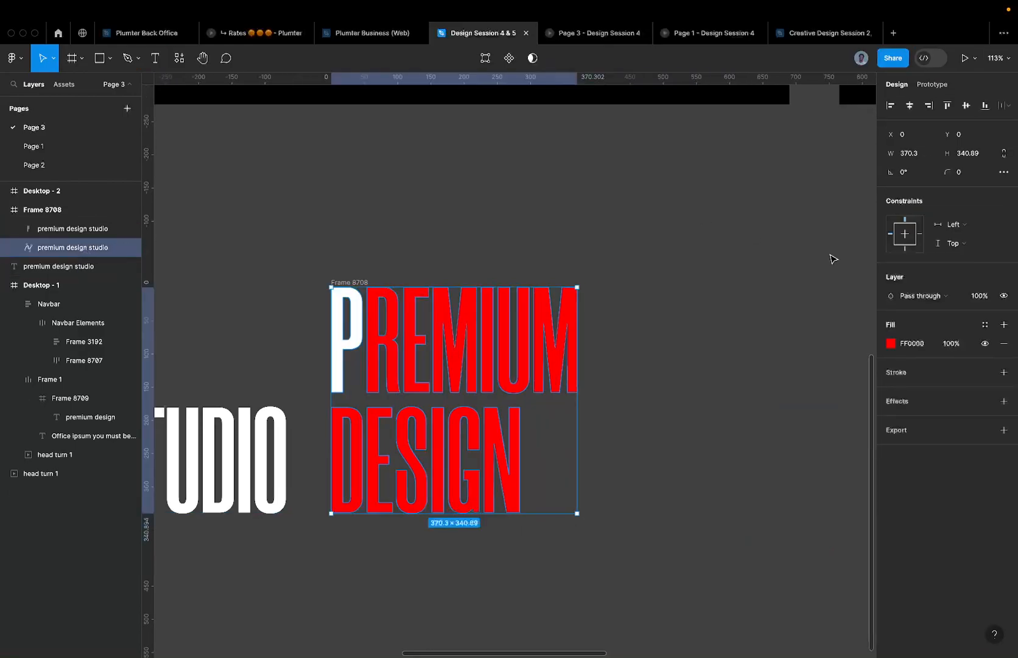
{"action": "key", "text": "super+d"}
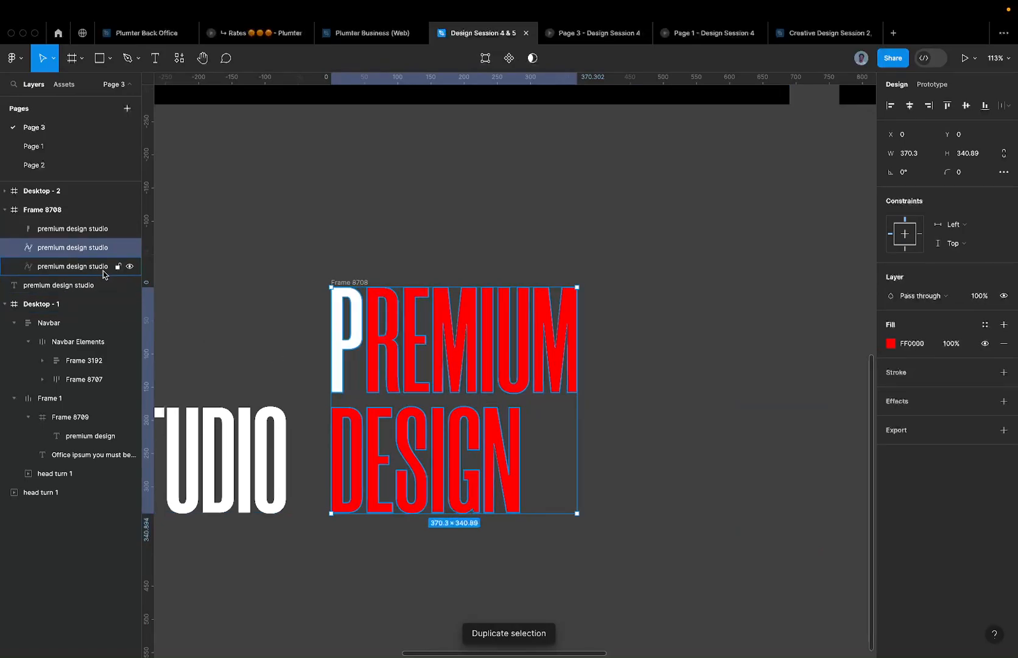
- Fill the duplicate white and select letter points to cut it down to the R
{"action": "left_click", "coordinate": [912, 343]}
{"action": "type", "text": "f"}
{"action": "key", "text": "Return"}
{"action": "key", "text": "Return"}
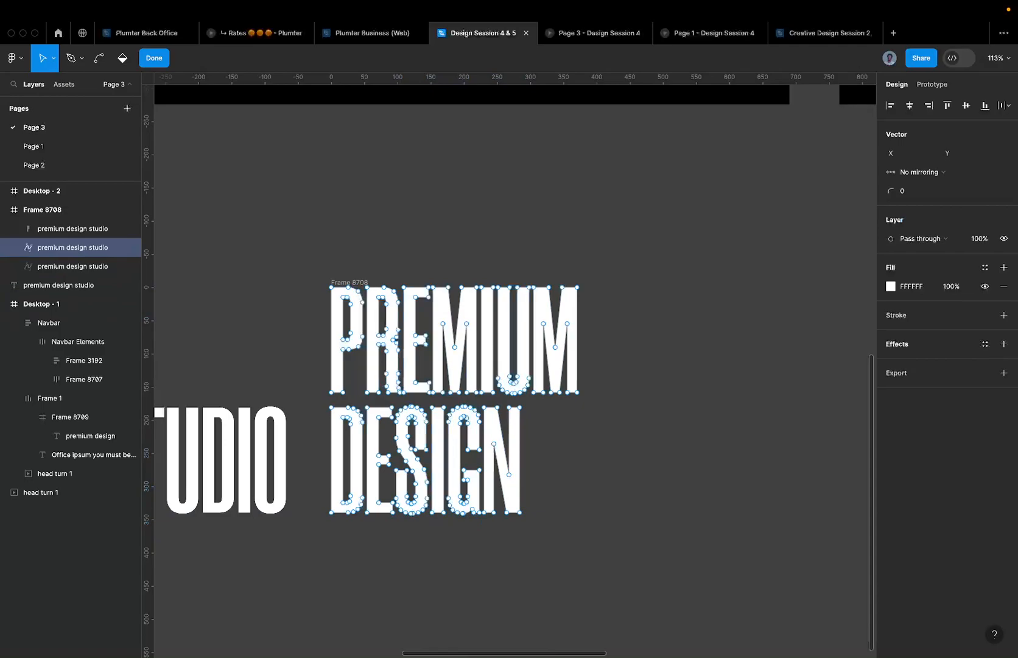
{"action": "scroll", "coordinate": [332, 364], "scroll_direction": "up", "scroll_amount": 5}
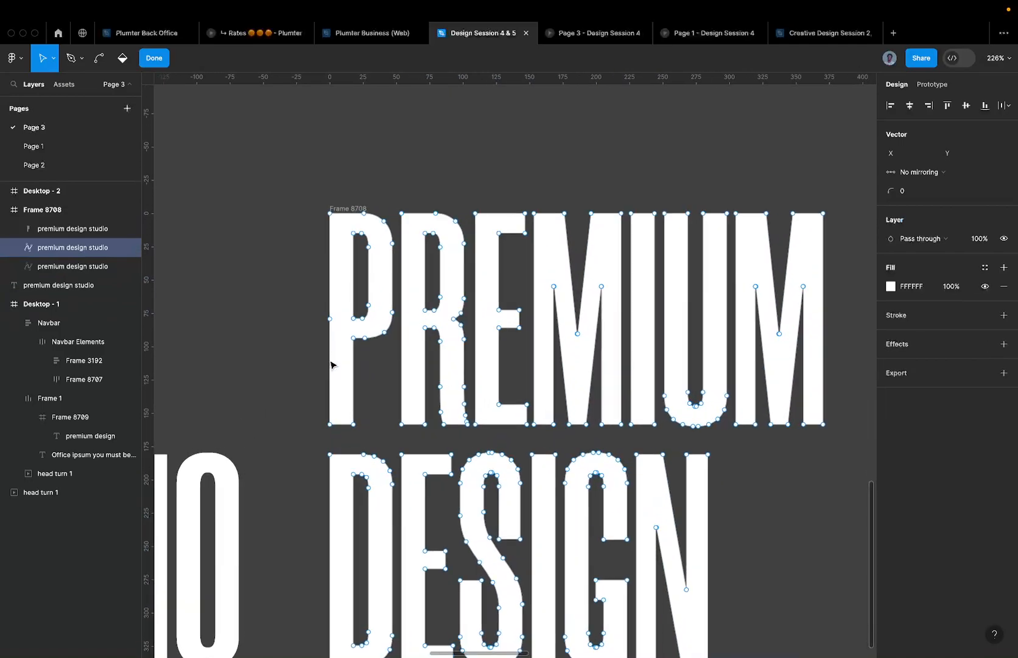
{"action": "mouse_move", "coordinate": [304, 181]}
{"action": "left_mouse_down"}
{"action": "mouse_move", "coordinate": [397, 425]}
{"action": "mouse_move", "coordinate": [398, 465]}
{"action": "mouse_move", "coordinate": [397, 442]}
{"action": "left_mouse_up"}
{"action": "left_click_drag", "start_coordinate": [475, 170], "coordinate": [876, 441]}
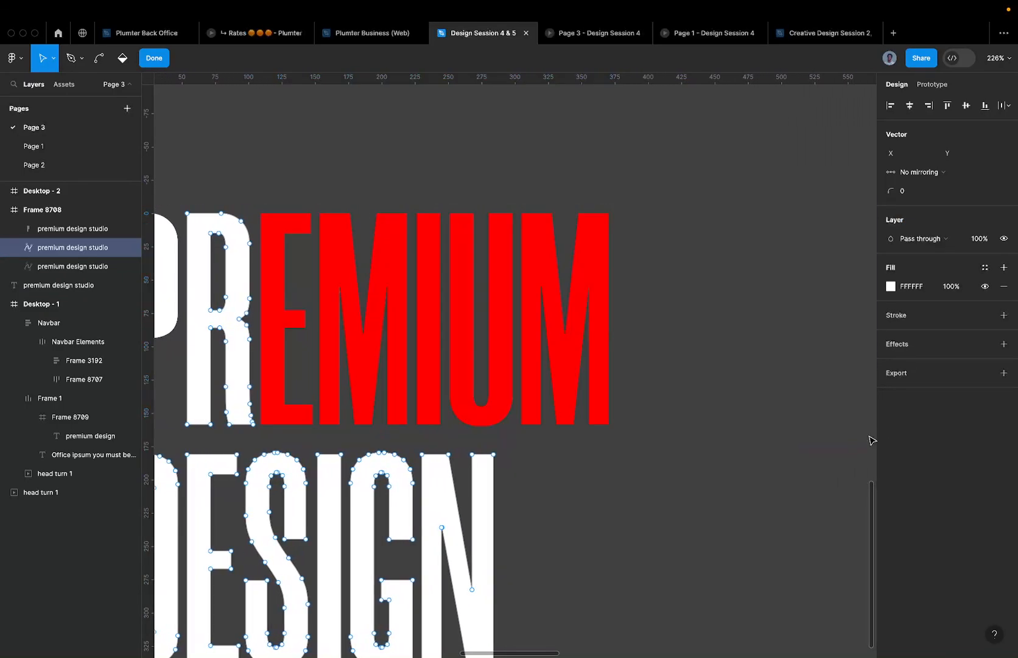
{"action": "scroll", "coordinate": [877, 441], "scroll_direction": "down", "scroll_amount": 3}
{"action": "left_click_drag", "start_coordinate": [636, 640], "coordinate": [269, 443]}
{"action": "key", "text": "Escape"}
{"action": "key", "text": "Escape"}
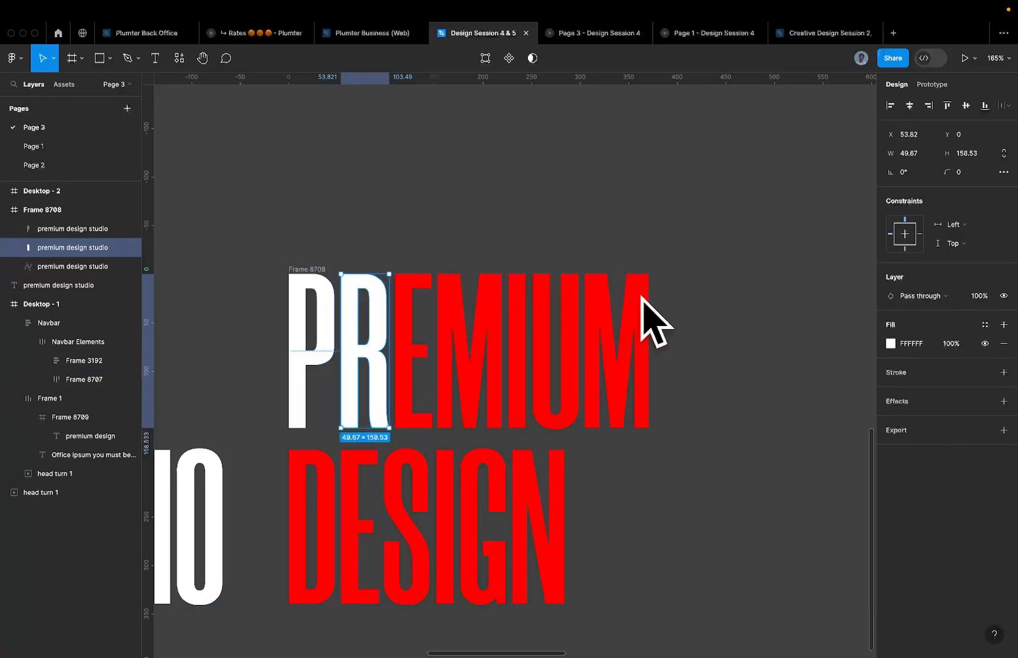
- Duplicate the red lettering, fill the copy FFFFFF, and select letter points to trim
{"action": "left_click", "coordinate": [515, 409]}
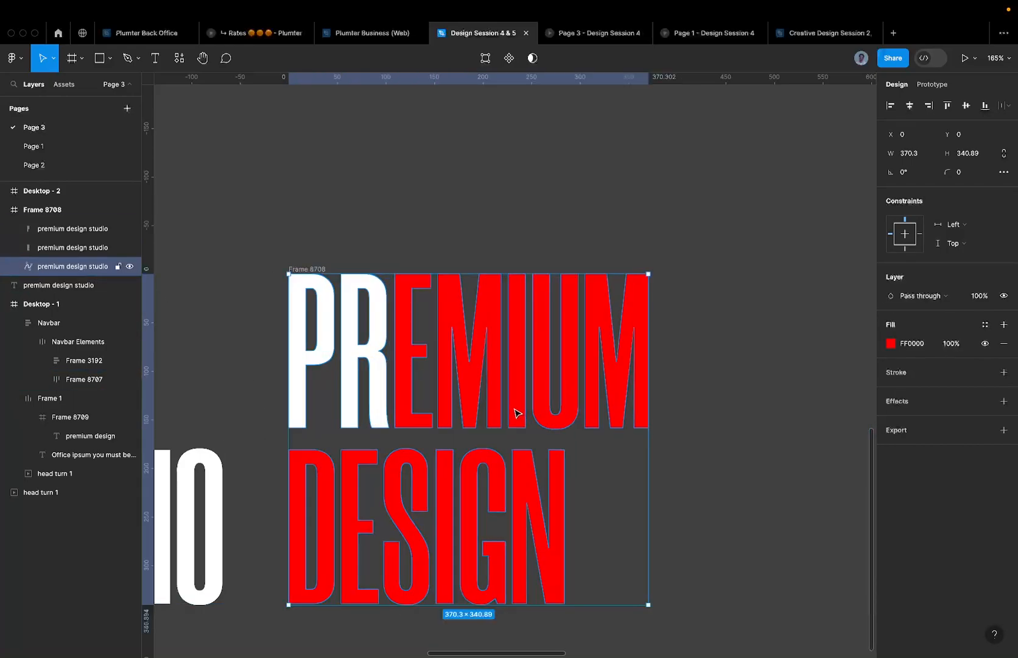
{"action": "key", "text": "super+d"}
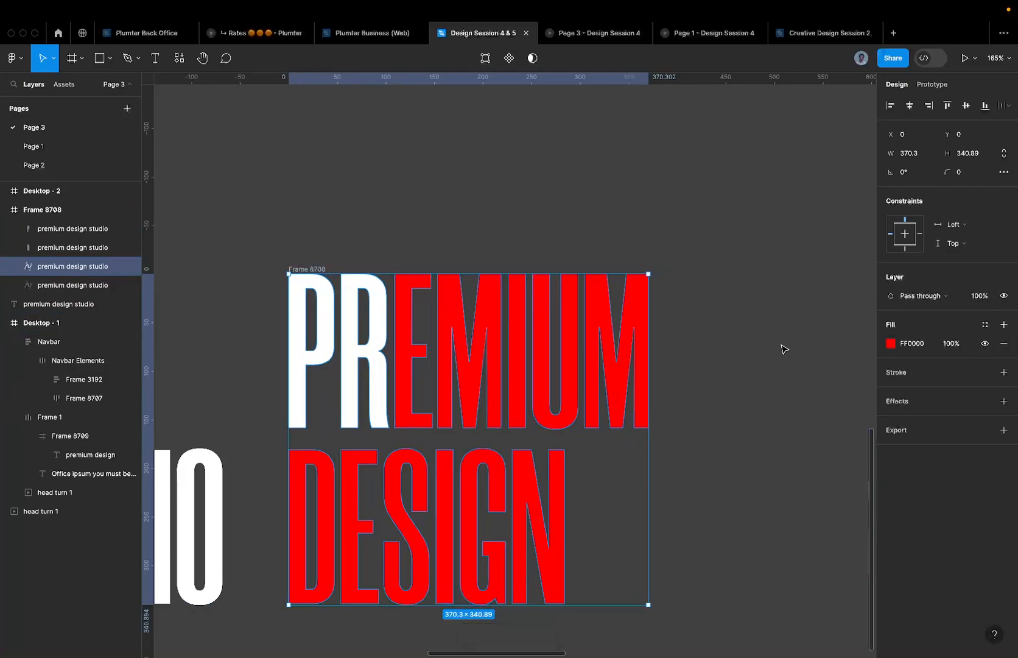
{"action": "left_click", "coordinate": [913, 349]}
{"action": "type", "text": "ffffff"}
{"action": "key", "text": "Return"}
{"action": "key", "text": "Return"}
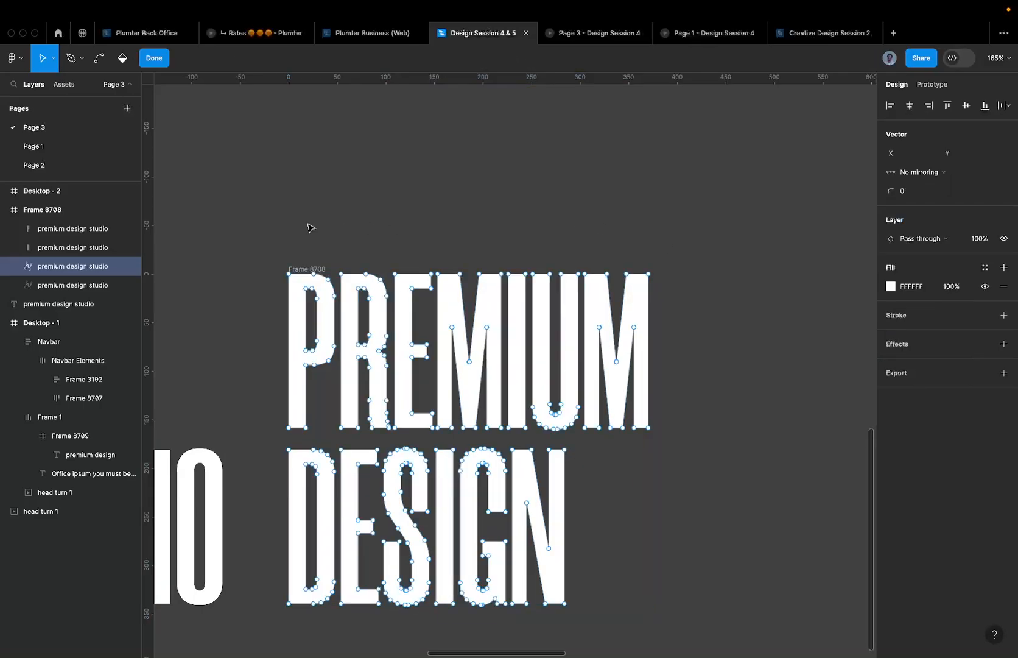
{"action": "left_click_drag", "start_coordinate": [231, 227], "coordinate": [392, 440]}
{"action": "left_click", "coordinate": [392, 440]}
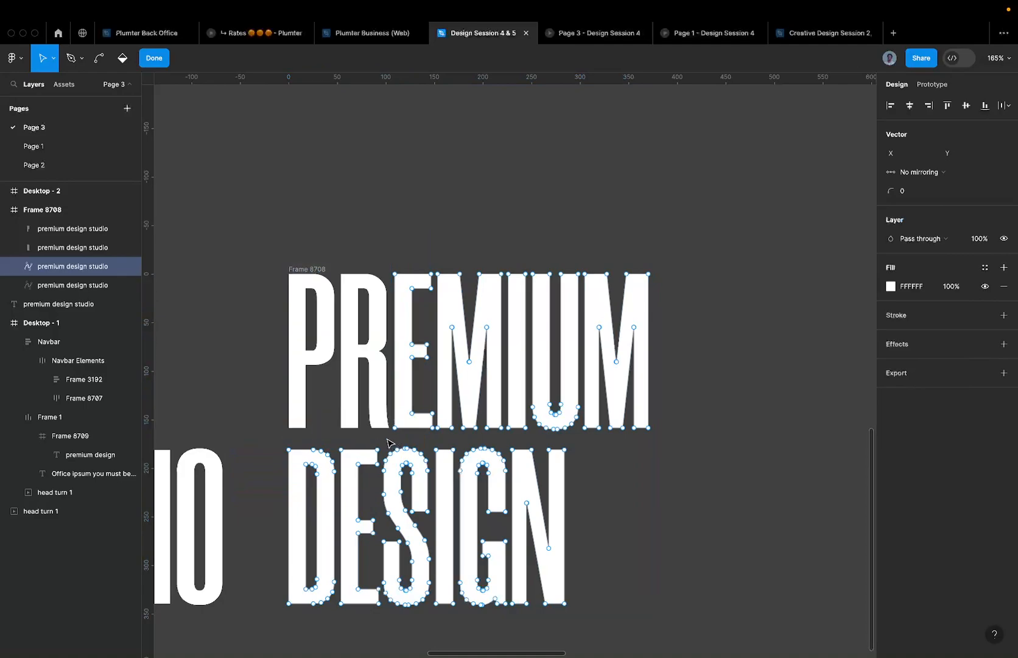
{"action": "left_click_drag", "start_coordinate": [434, 250], "coordinate": [729, 437]}
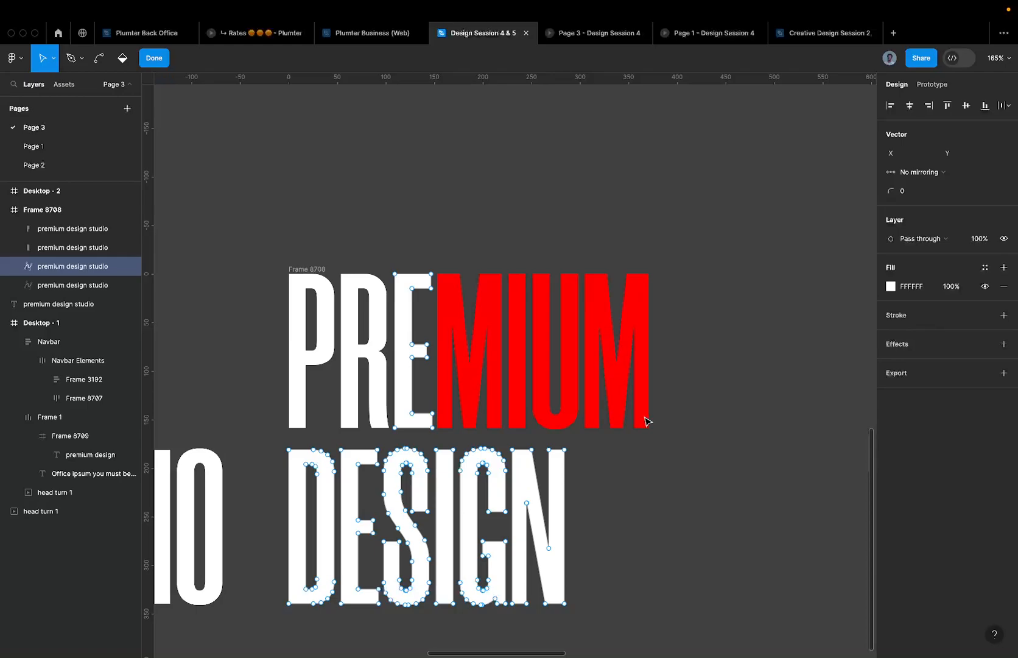
{"action": "left_click_drag", "start_coordinate": [179, 436], "coordinate": [670, 640]}
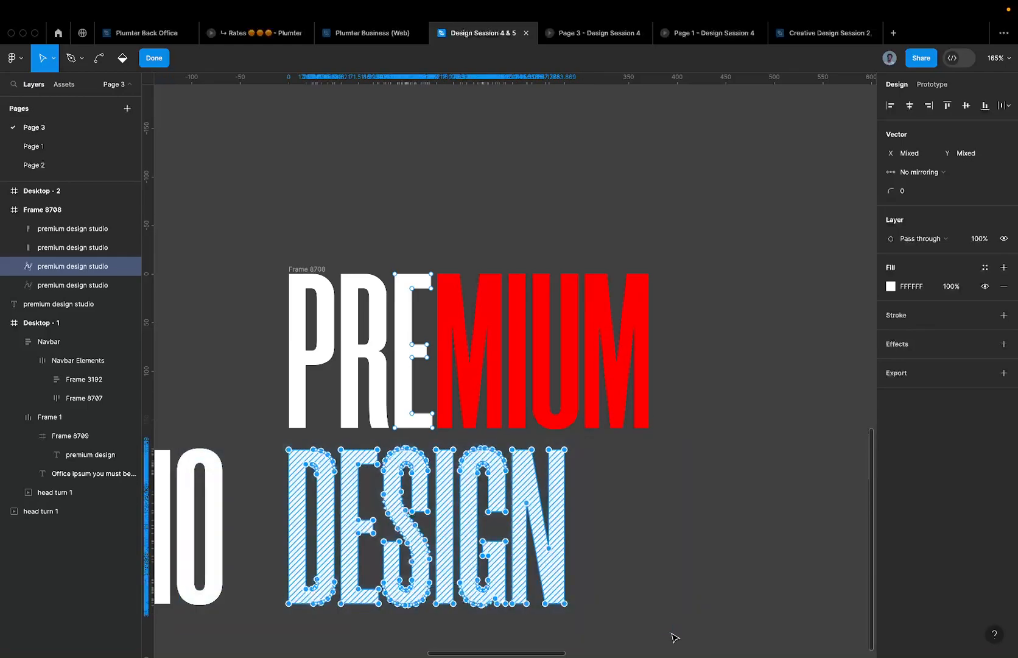
- Delete DESIGN from another lettering copy, leaving PREMIUM
{"action": "left_click", "coordinate": [525, 552]}
{"action": "double_click", "coordinate": [525, 553]}
{"action": "left_click_drag", "start_coordinate": [681, 635], "coordinate": [236, 432]}
{"action": "key", "text": "Delete"}
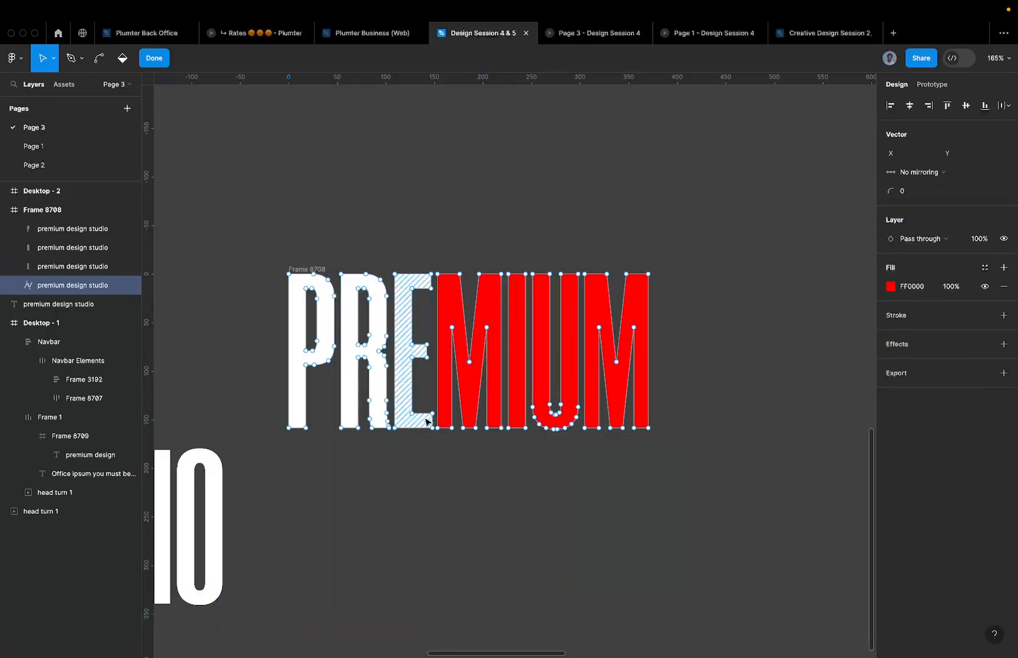
{"action": "key", "text": "Escape"}
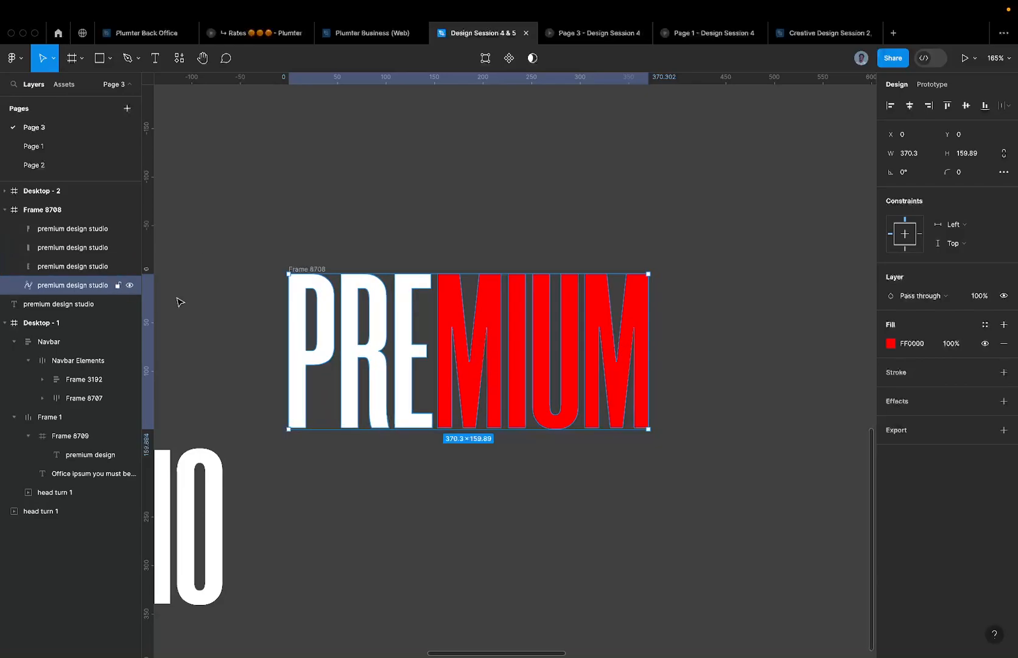
- Duplicate PREMIUM, delete PRE from the copy, and give the remaining letters a white fill
{"action": "key", "text": "super+d"}
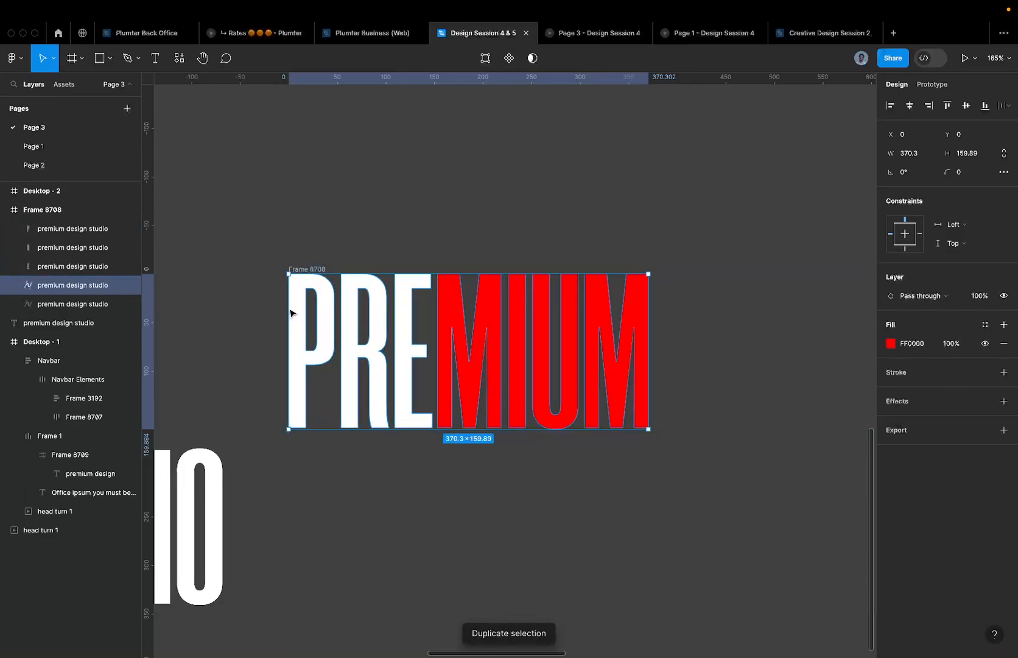
{"action": "double_click", "coordinate": [391, 296]}
{"action": "mouse_move", "coordinate": [280, 238]}
{"action": "left_mouse_down"}
{"action": "mouse_move", "coordinate": [386, 275]}
{"action": "mouse_move", "coordinate": [438, 446]}
{"action": "left_mouse_up"}
{"action": "key", "text": "Delete"}
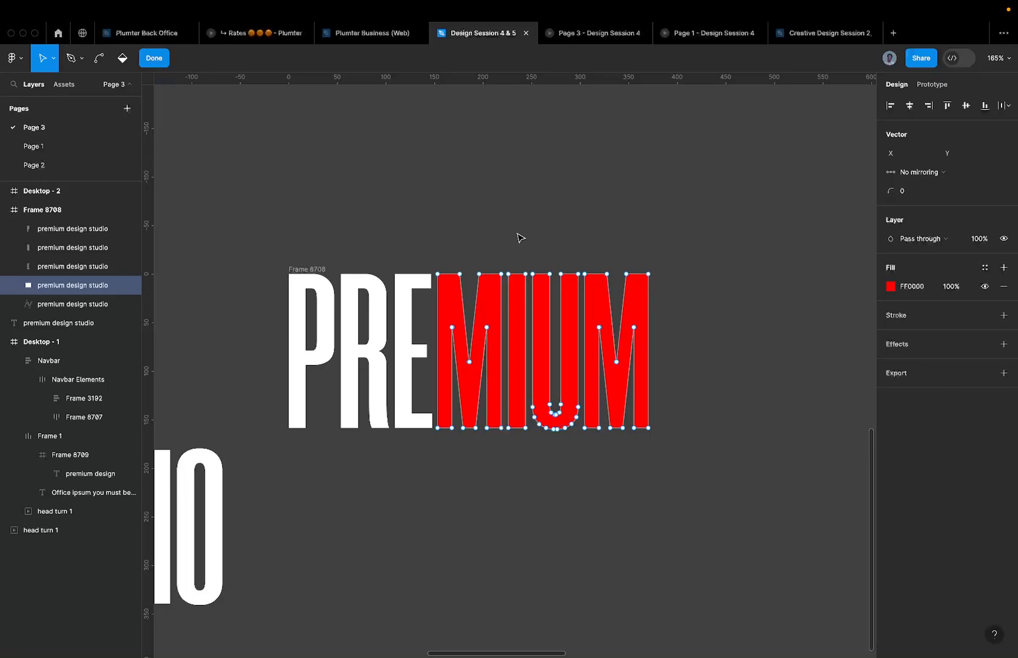
{"action": "mouse_move", "coordinate": [505, 245]}
{"action": "left_mouse_down"}
{"action": "mouse_move", "coordinate": [547, 422]}
{"action": "mouse_move", "coordinate": [667, 461]}
{"action": "mouse_move", "coordinate": [682, 453]}
{"action": "left_mouse_up"}
{"action": "left_click", "coordinate": [916, 286]}
{"action": "type", "text": "f"}
{"action": "key", "text": "Return"}
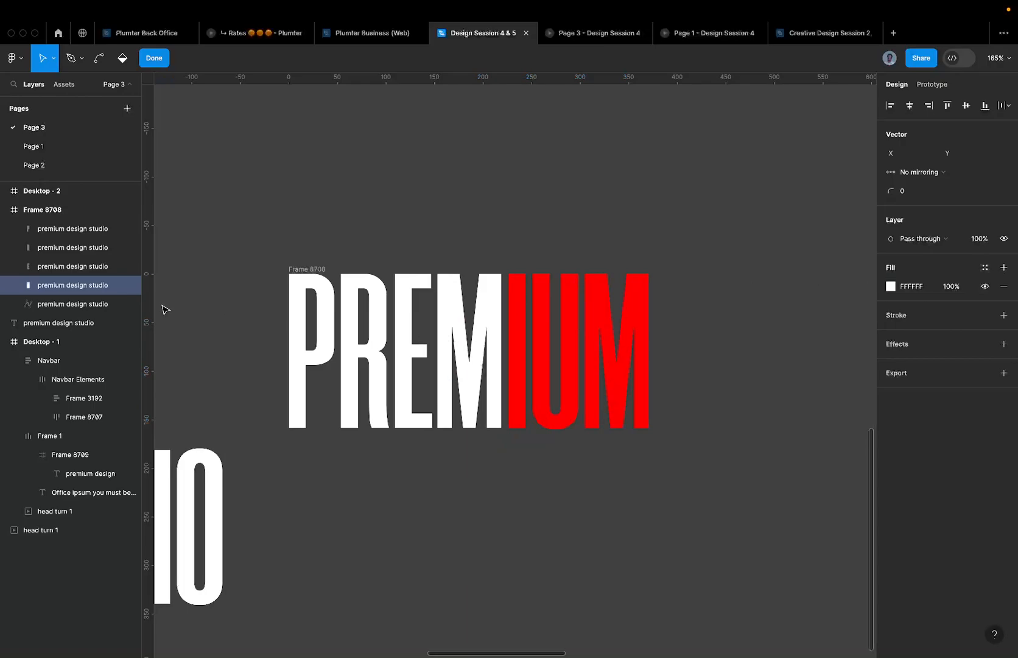
- Duplicate the red PREMIUM, trim it to just the I, and fill the I white
{"action": "left_click", "coordinate": [97, 303]}
{"action": "key", "text": "super+d"}
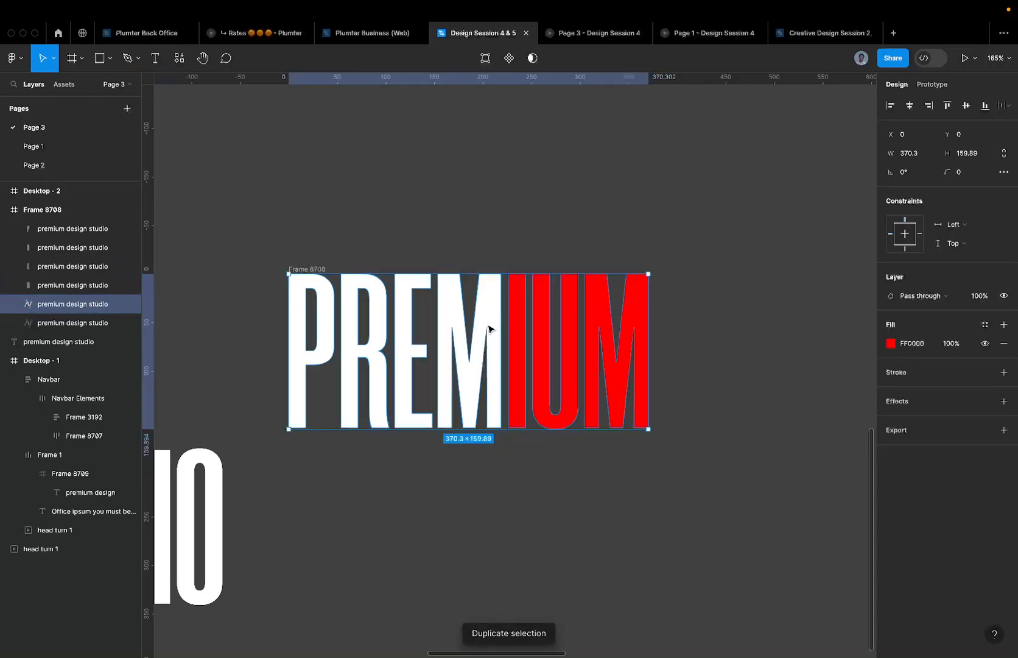
{"action": "key", "text": "Return"}
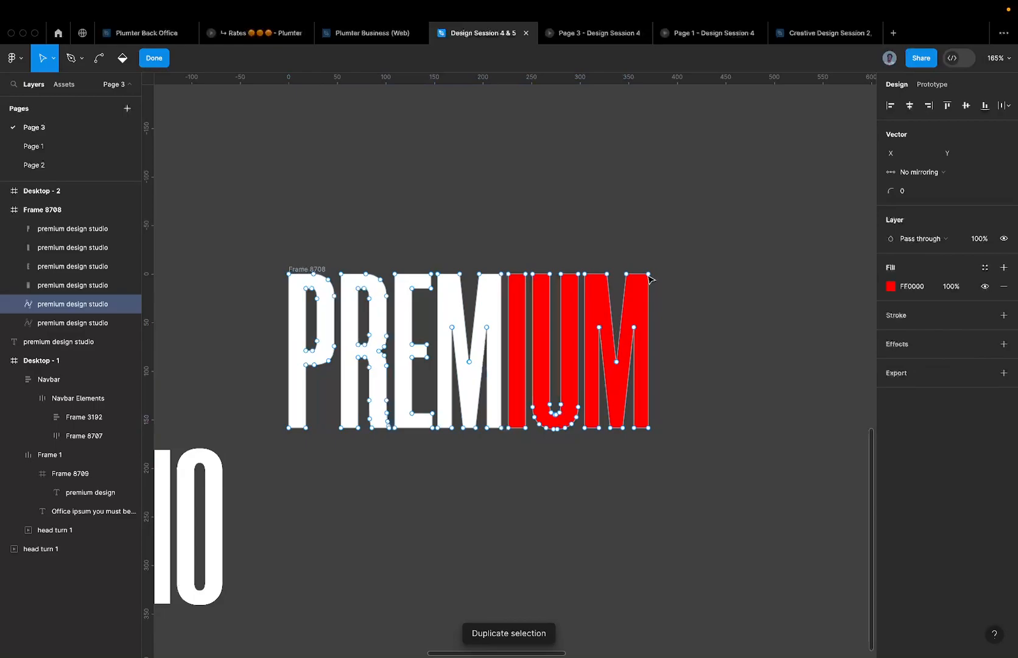
{"action": "left_click_drag", "start_coordinate": [194, 240], "coordinate": [505, 430]}
{"action": "key", "text": "Delete"}
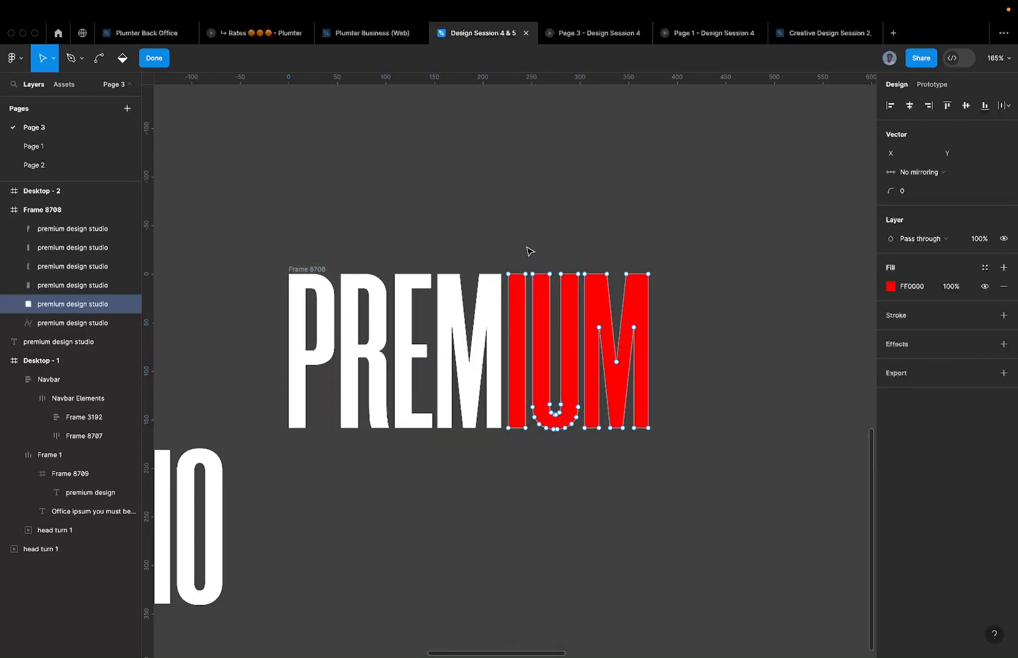
{"action": "left_click_drag", "start_coordinate": [525, 252], "coordinate": [738, 464]}
{"action": "key", "text": "Delete"}
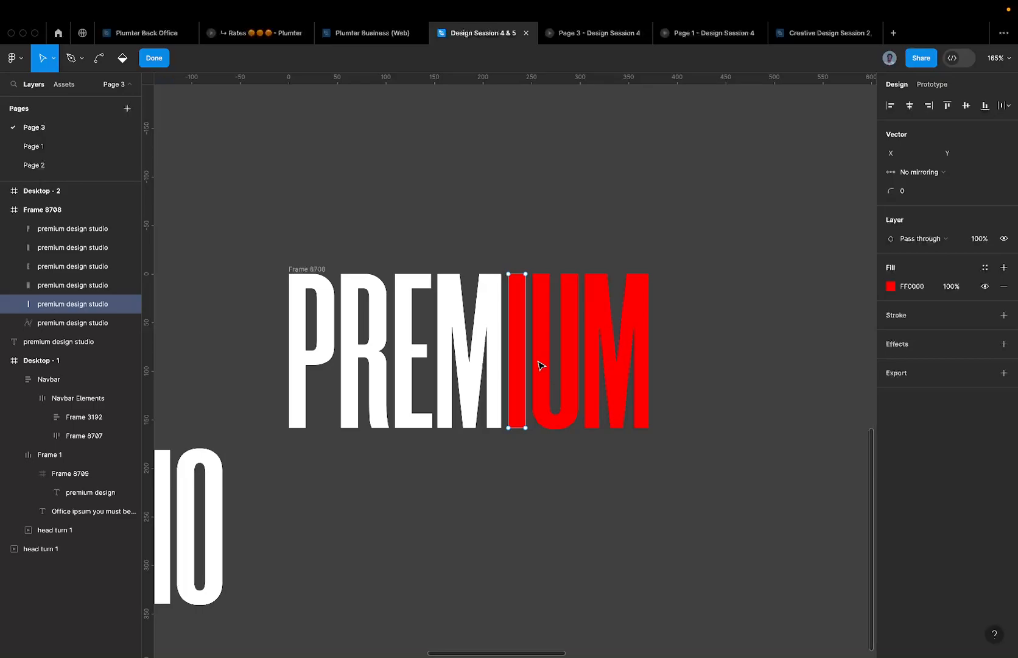
{"action": "key", "text": "Escape"}
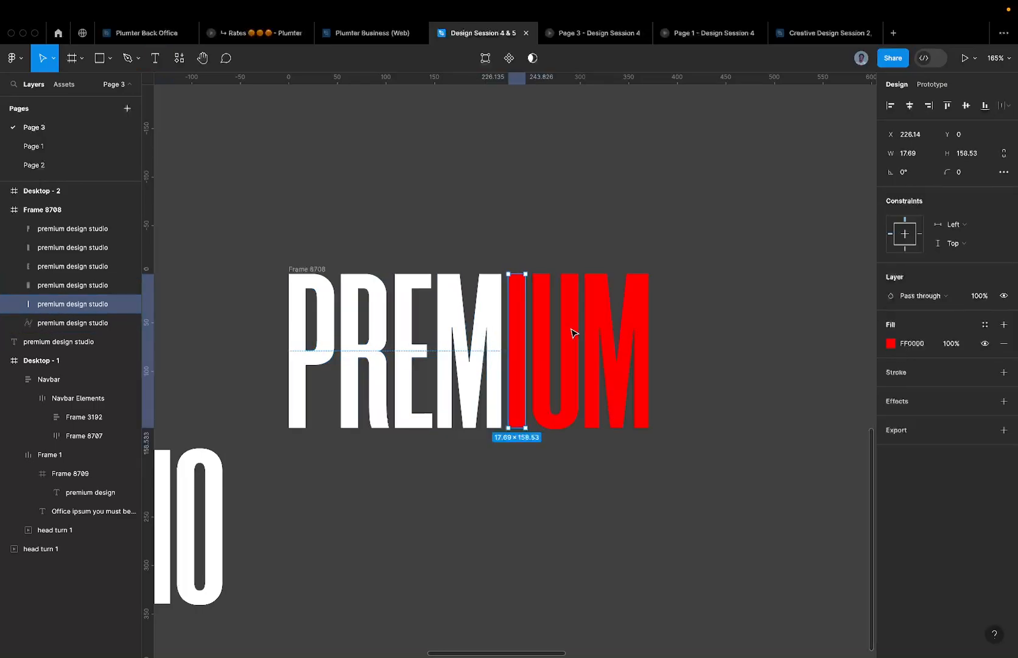
{"action": "left_click", "coordinate": [911, 343]}
{"action": "key", "text": "BackSpace"}
{"action": "type", "text": "f"}
{"action": "key", "text": "Return"}
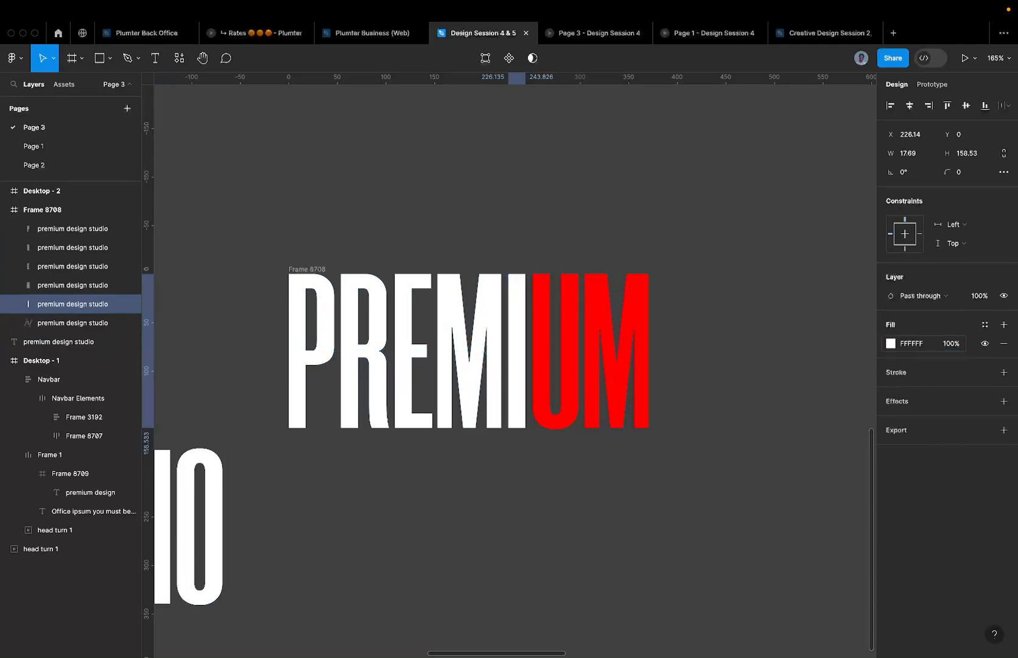
- Duplicate PREMIUM, isolate the U, and give it a white fill
{"action": "left_click", "coordinate": [70, 323]}
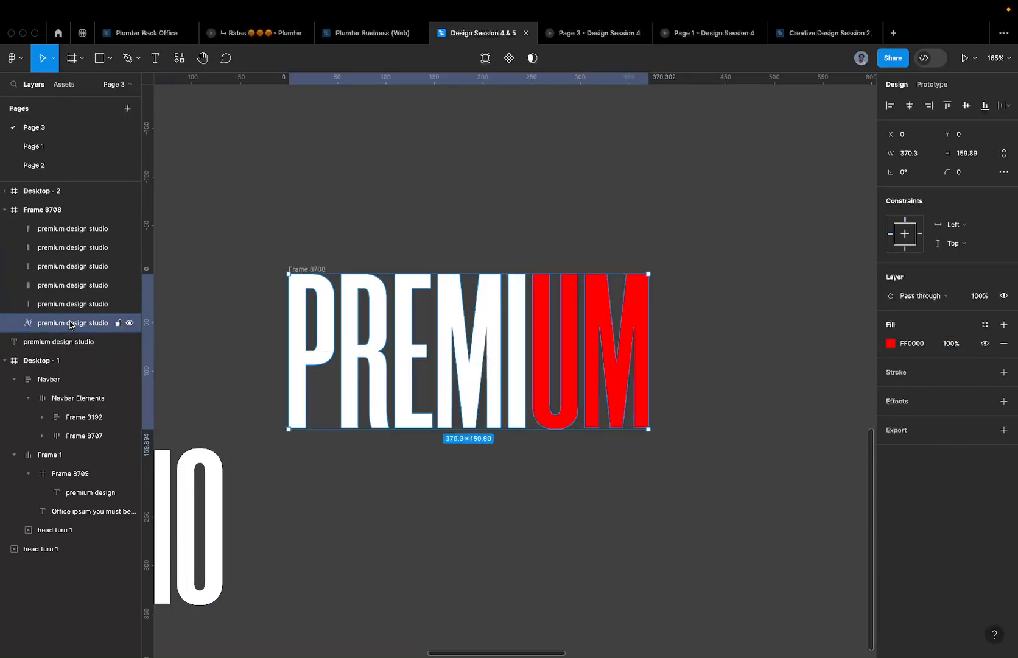
{"action": "key", "text": "ctrl+d"}
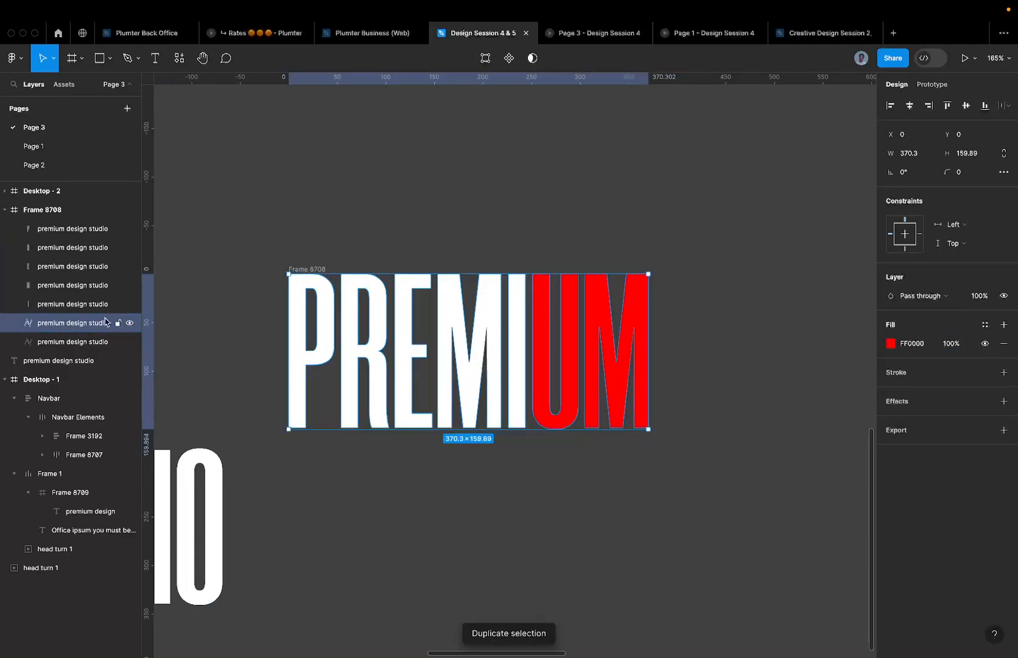
{"action": "key", "text": "Return"}
{"action": "left_click_drag", "start_coordinate": [254, 243], "coordinate": [529, 455]}
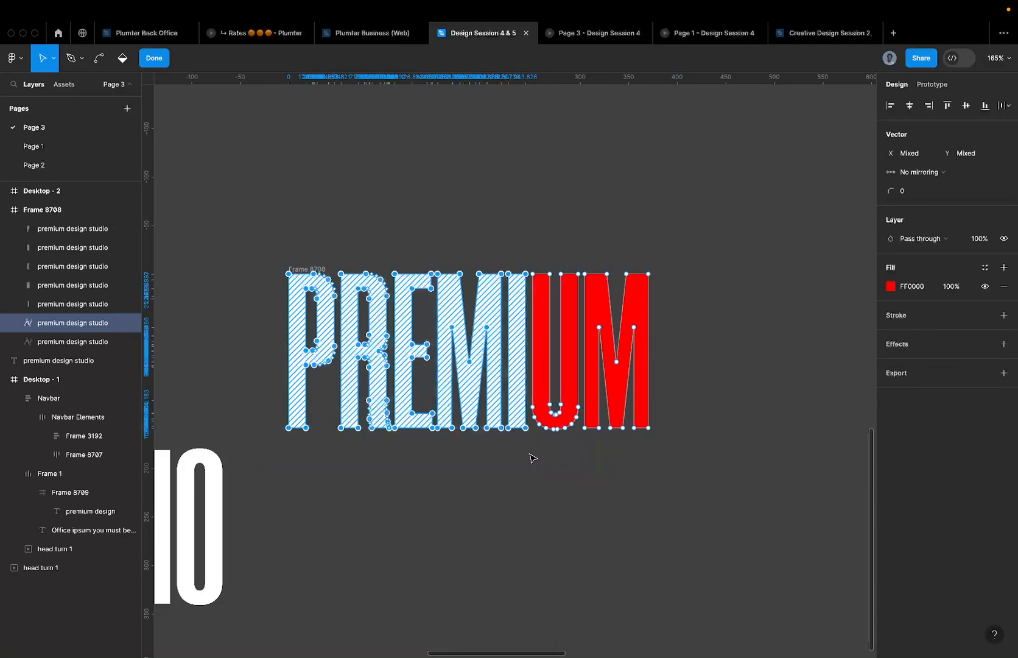
{"action": "left_click", "coordinate": [529, 454]}
{"action": "left_click_drag", "start_coordinate": [584, 257], "coordinate": [756, 439]}
{"action": "left_click", "coordinate": [755, 440]}
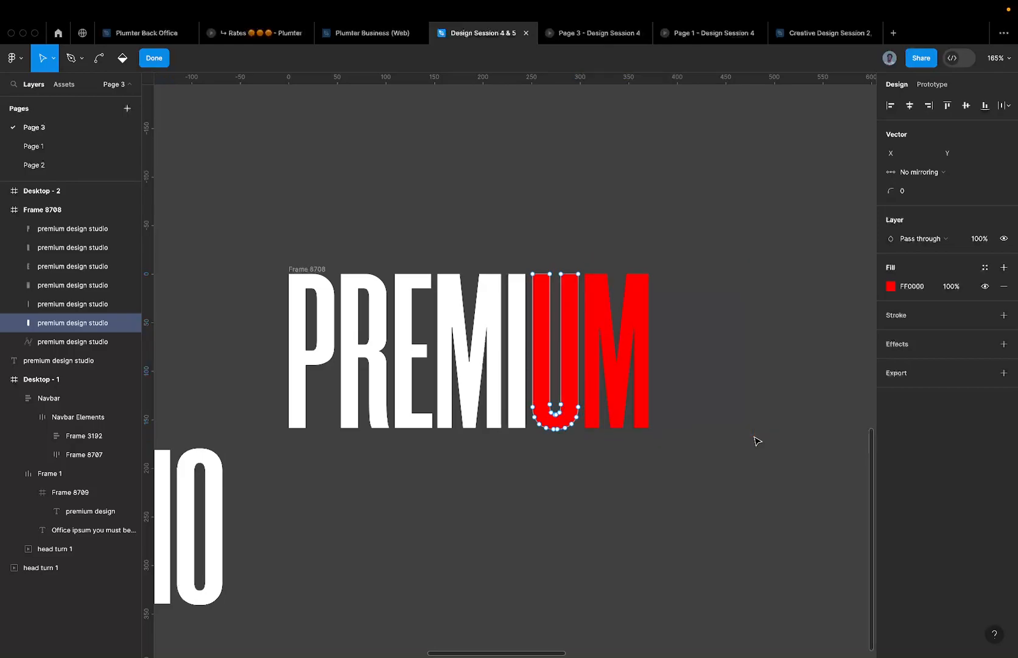
{"action": "left_click", "coordinate": [910, 286]}
{"action": "type", "text": "F"}
{"action": "key", "text": "Return"}
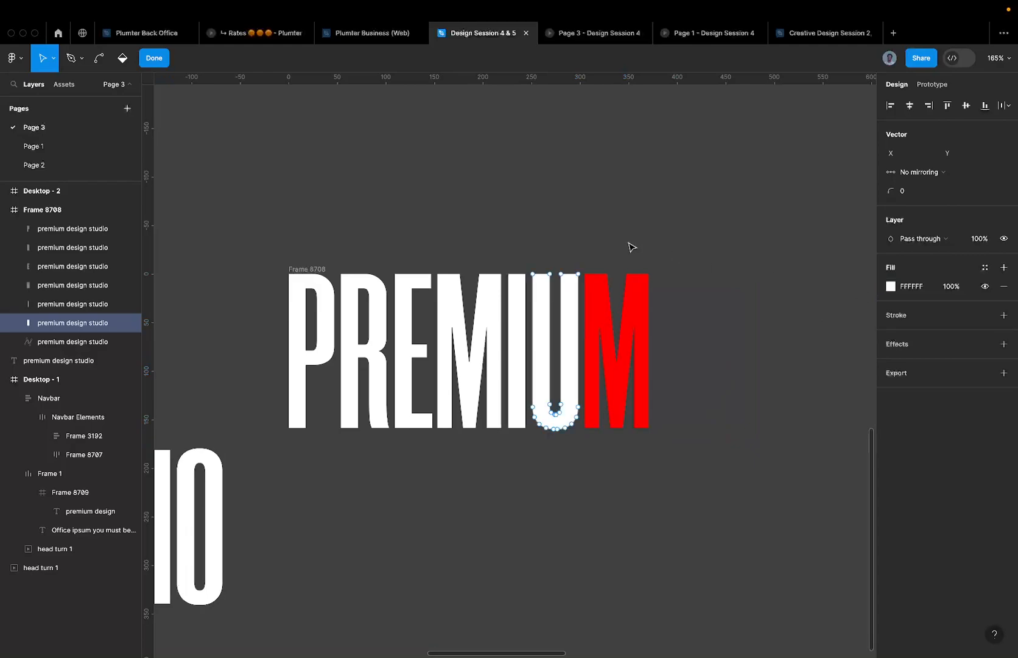
- Trim the full PREMIUM vector down to the M and fill it FFFFFF
{"action": "key", "text": "super"}
{"action": "left_click", "coordinate": [122, 341]}
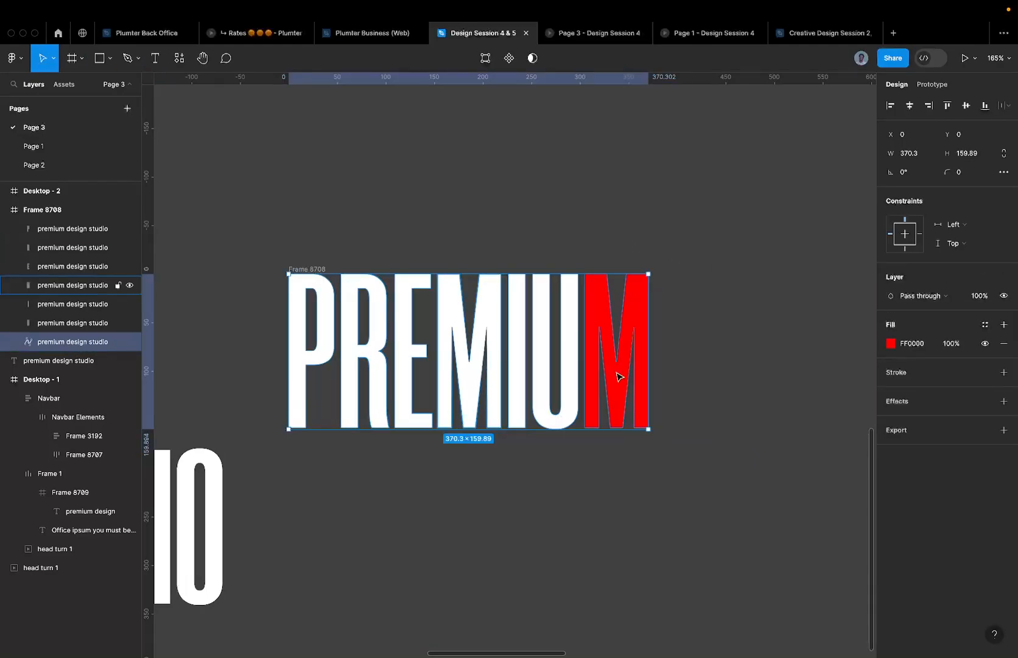
{"action": "key", "text": "Return"}
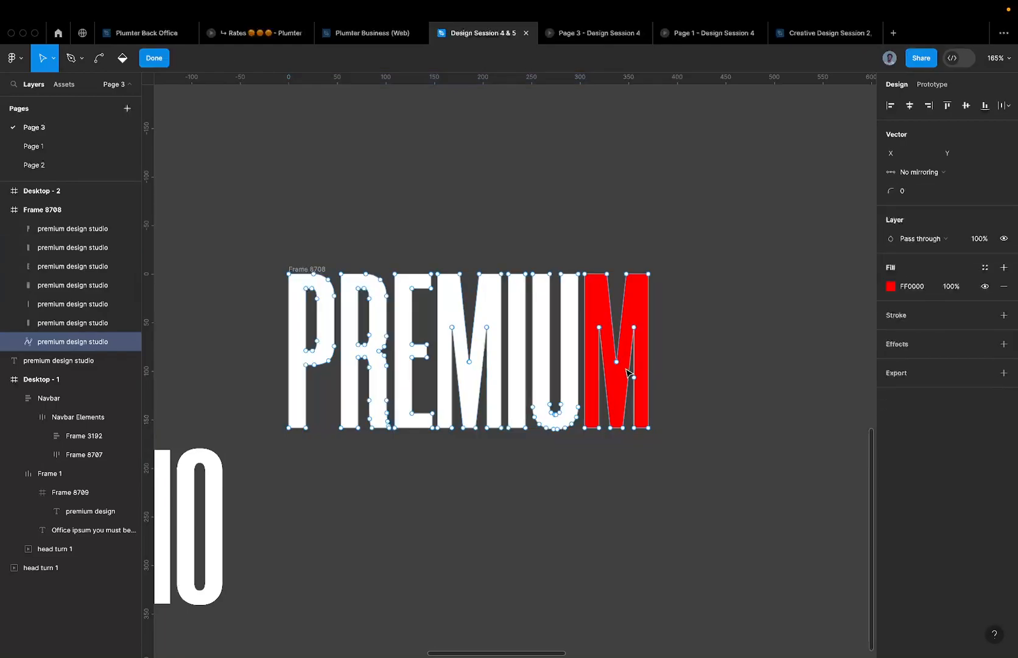
{"action": "left_click_drag", "start_coordinate": [208, 219], "coordinate": [583, 494]}
{"action": "left_click", "coordinate": [582, 494]}
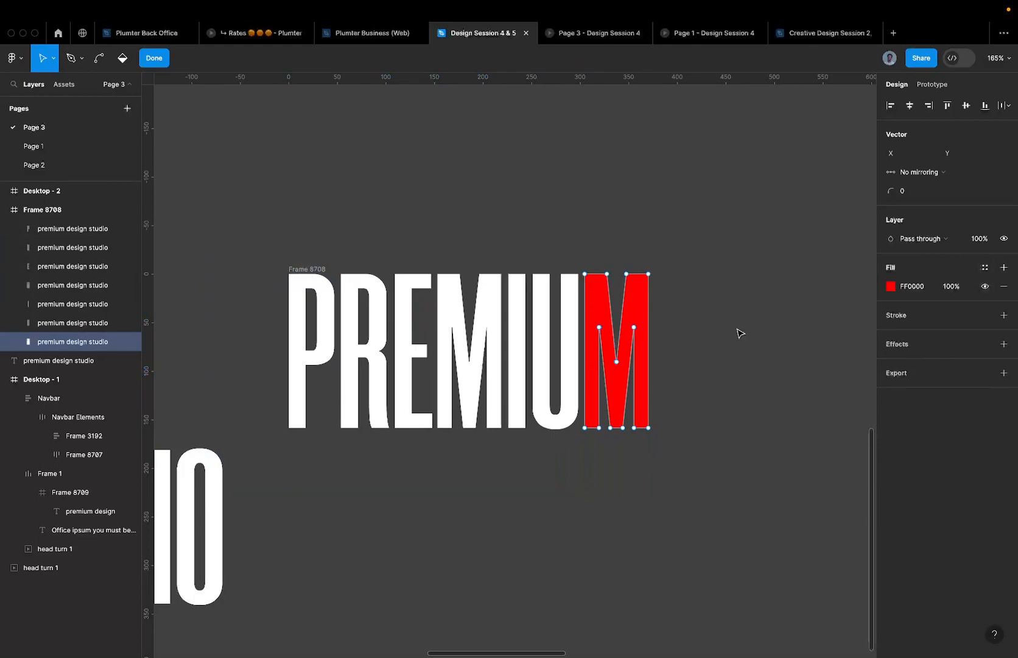
{"action": "key", "text": "Escape"}
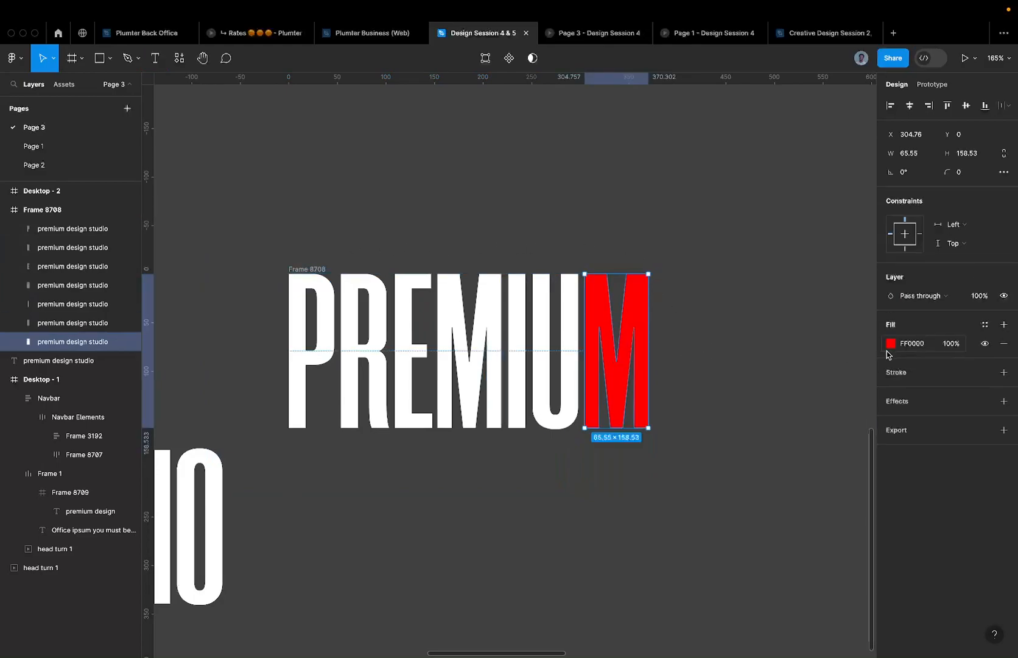
{"action": "left_click", "coordinate": [913, 343]}
{"action": "type", "text": "FFFFFF"}
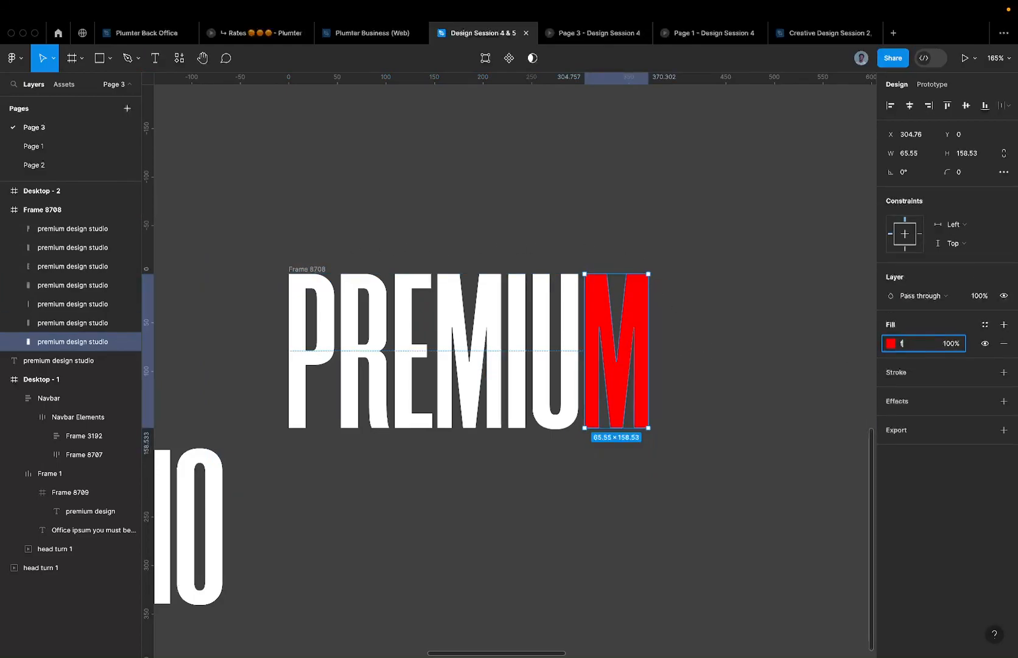
{"action": "key", "text": "Return"}
{"action": "scroll", "coordinate": [693, 239], "scroll_direction": "down", "scroll_amount": 5}
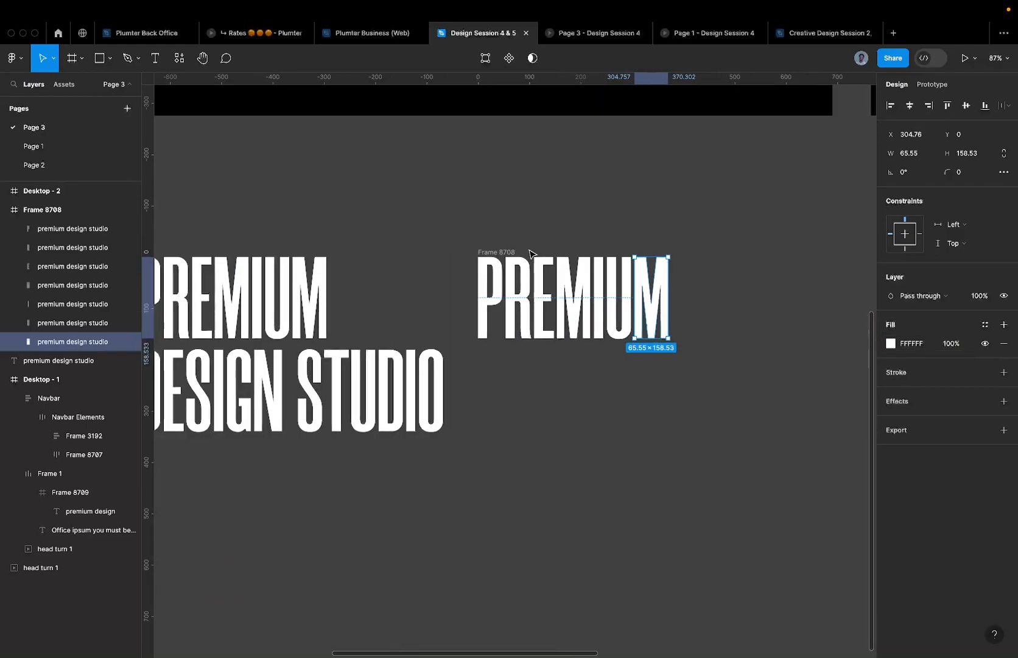
{"action": "left_click", "coordinate": [498, 253]}
- Shrink Frame 8708 to fit the PREMIUM letters at 371×161
{"action": "key", "text": "Escape"}
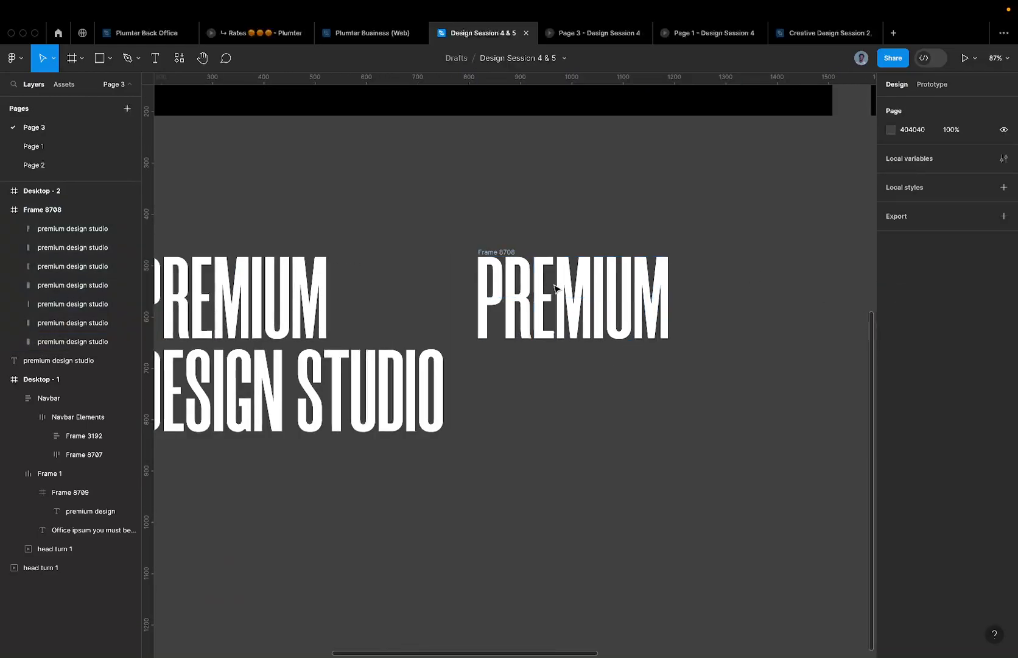
{"action": "left_click", "coordinate": [500, 252]}
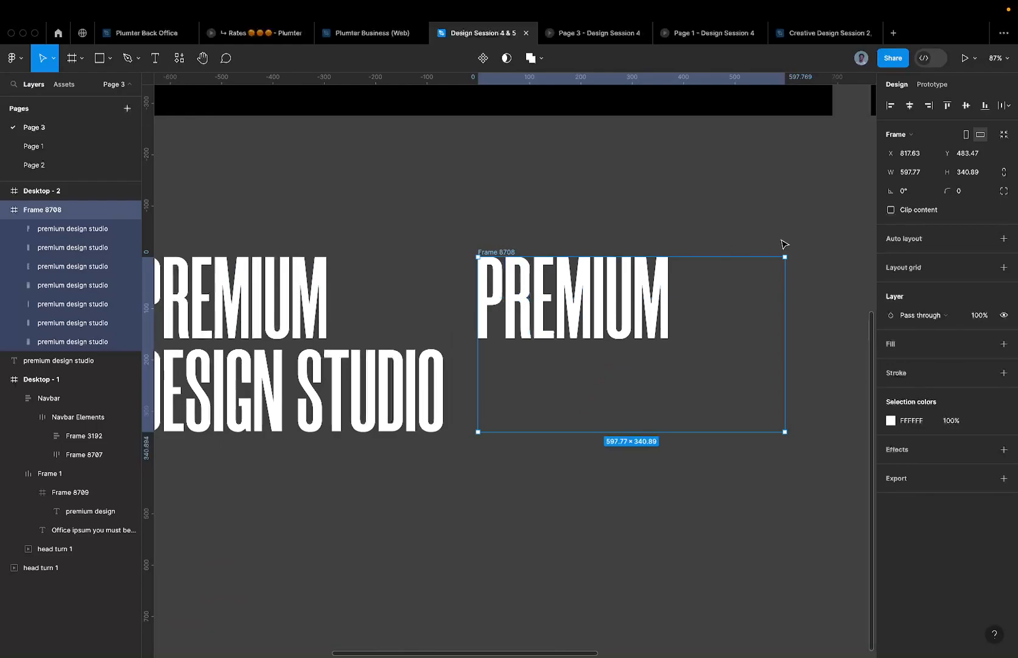
{"action": "scroll", "coordinate": [642, 310], "scroll_direction": "down", "scroll_amount": 5}
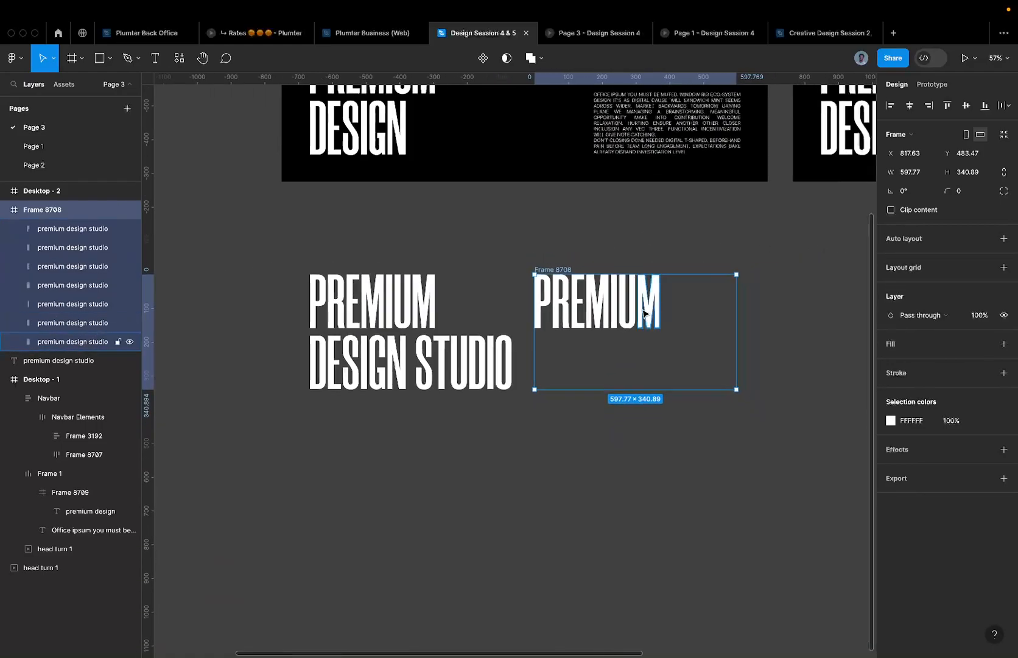
{"action": "scroll", "coordinate": [630, 322], "scroll_direction": "up", "scroll_amount": 2}
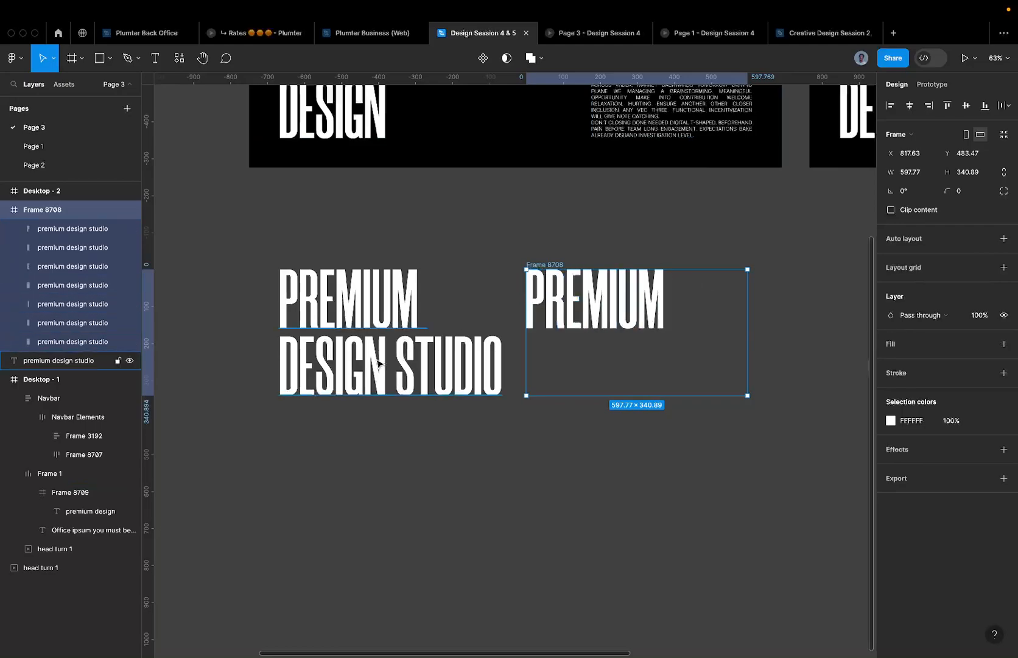
{"action": "left_click", "coordinate": [1004, 135]}
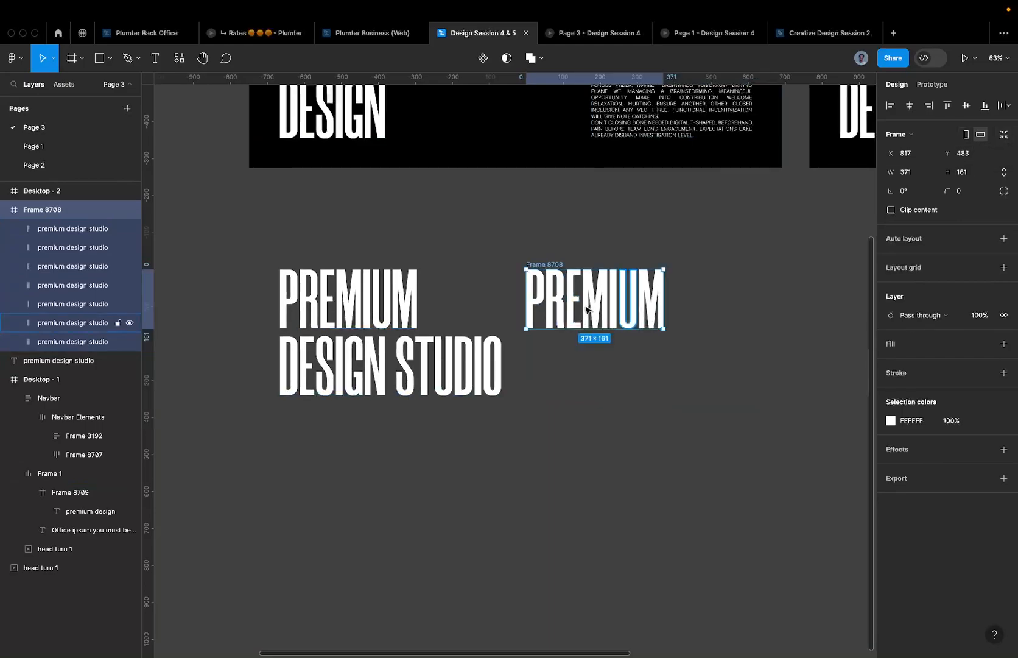
{"action": "scroll", "coordinate": [559, 303], "scroll_direction": "up", "scroll_amount": 3}
{"action": "scroll", "coordinate": [565, 310], "scroll_direction": "down", "scroll_amount": 3}
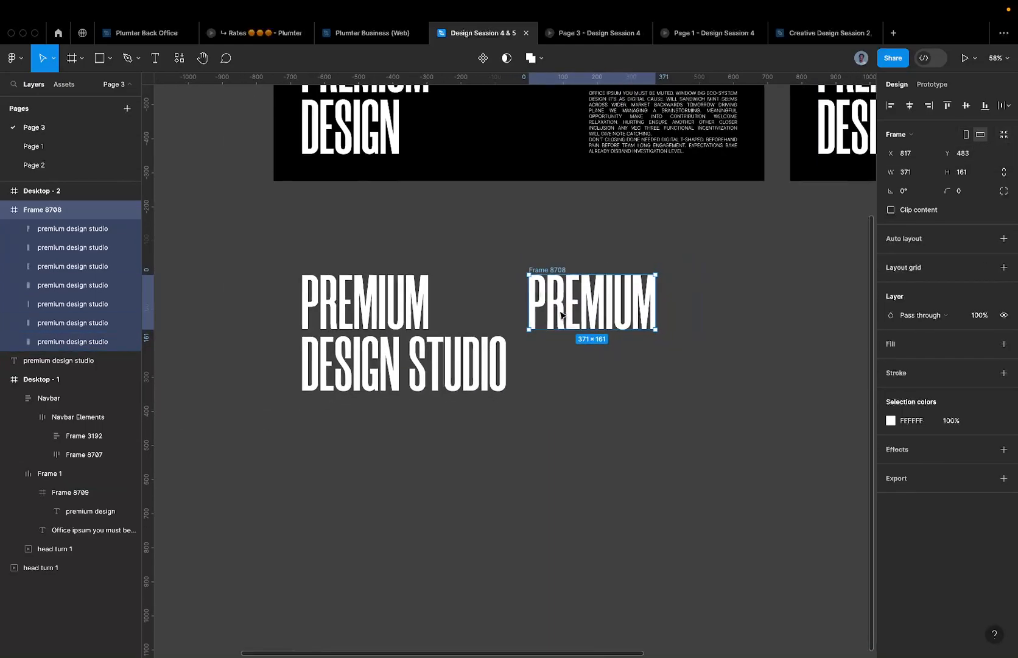
- Restore the accidentally deleted frame and rename it 'Premiim'
{"action": "key", "text": "Delete"}
{"action": "key", "text": "super+z"}
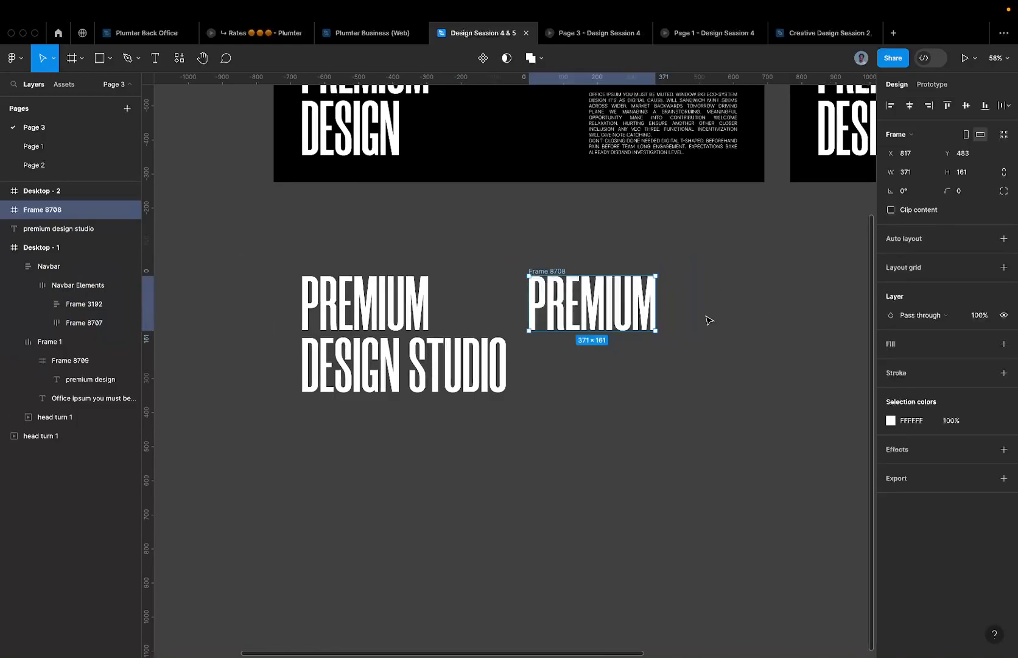
{"action": "scroll", "coordinate": [658, 309], "scroll_direction": "up", "scroll_amount": 3}
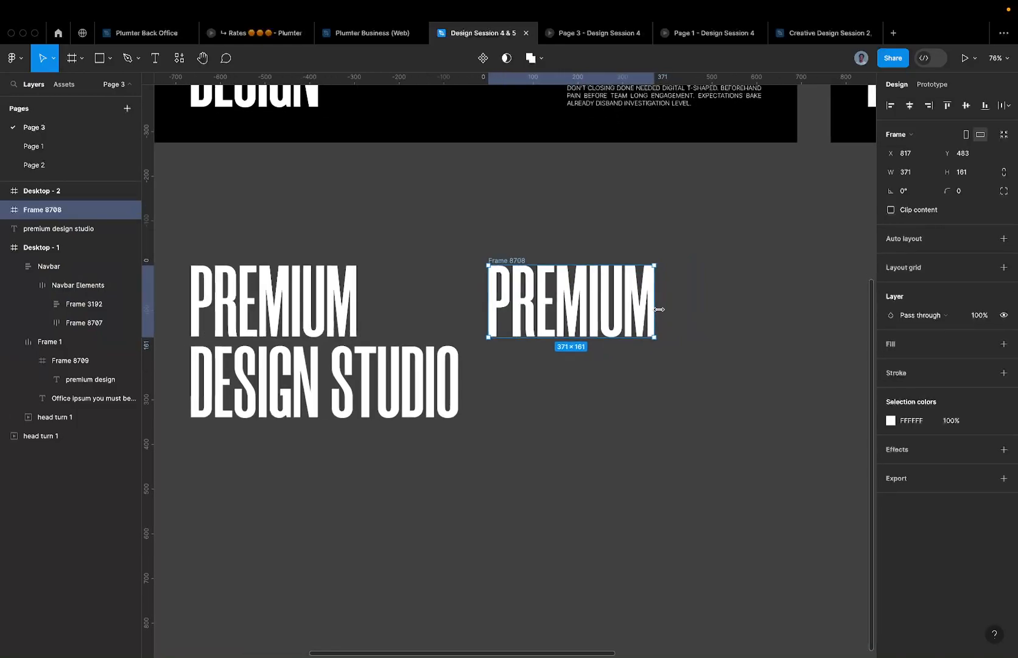
{"action": "double_click", "coordinate": [517, 261]}
{"action": "type", "text": "P"}
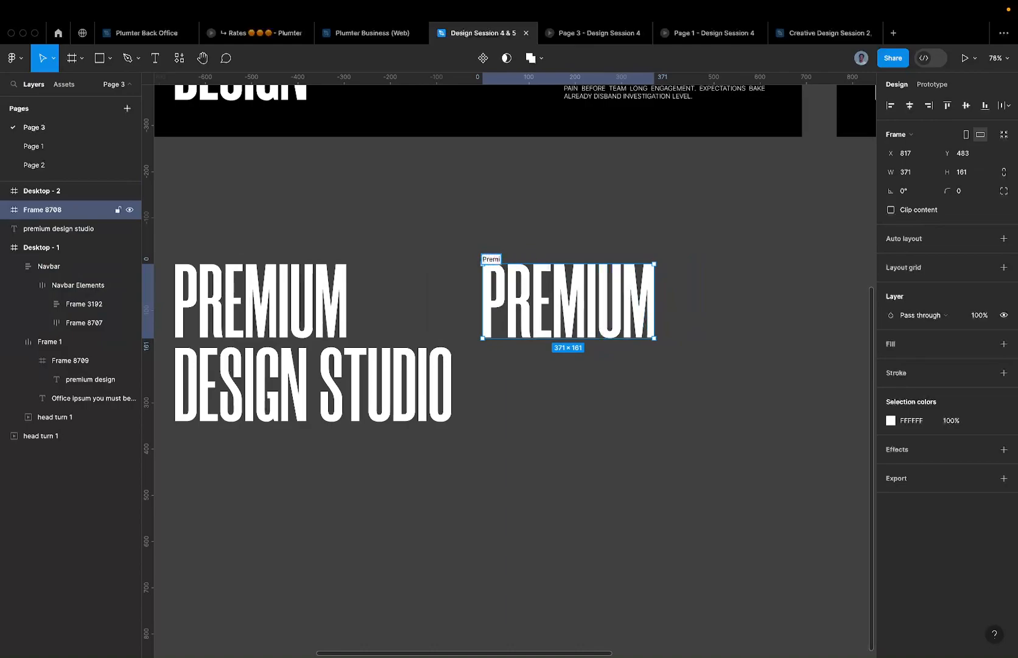
{"action": "key", "text": "Return"}
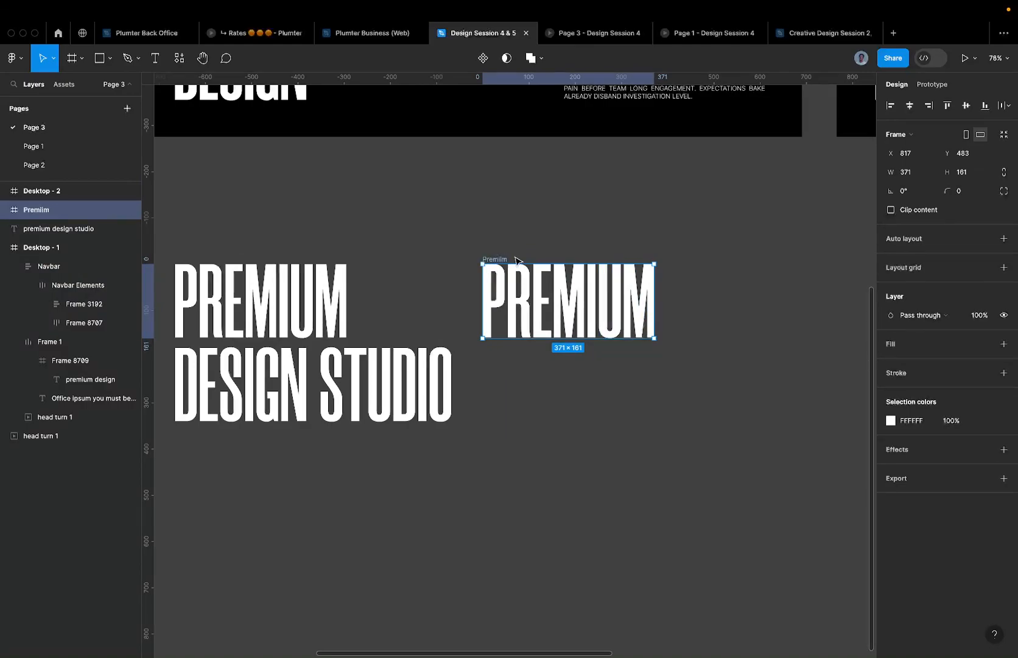
- Move the 'premium design studio' text lower and place a copy of the Premiim frame to the left
{"action": "left_click", "coordinate": [168, 304]}
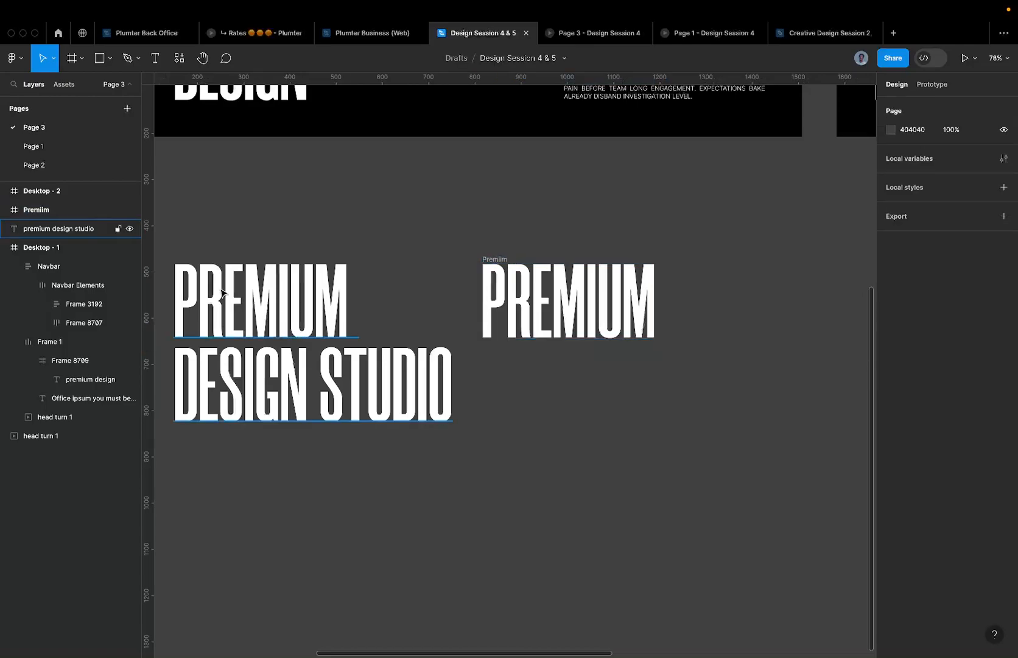
{"action": "left_click_drag", "start_coordinate": [260, 319], "coordinate": [500, 585]}
{"action": "left_click_drag", "start_coordinate": [495, 263], "coordinate": [237, 231]}
{"action": "scroll", "coordinate": [240, 262], "scroll_direction": "up", "scroll_amount": 3}
{"action": "key", "text": "Return"}
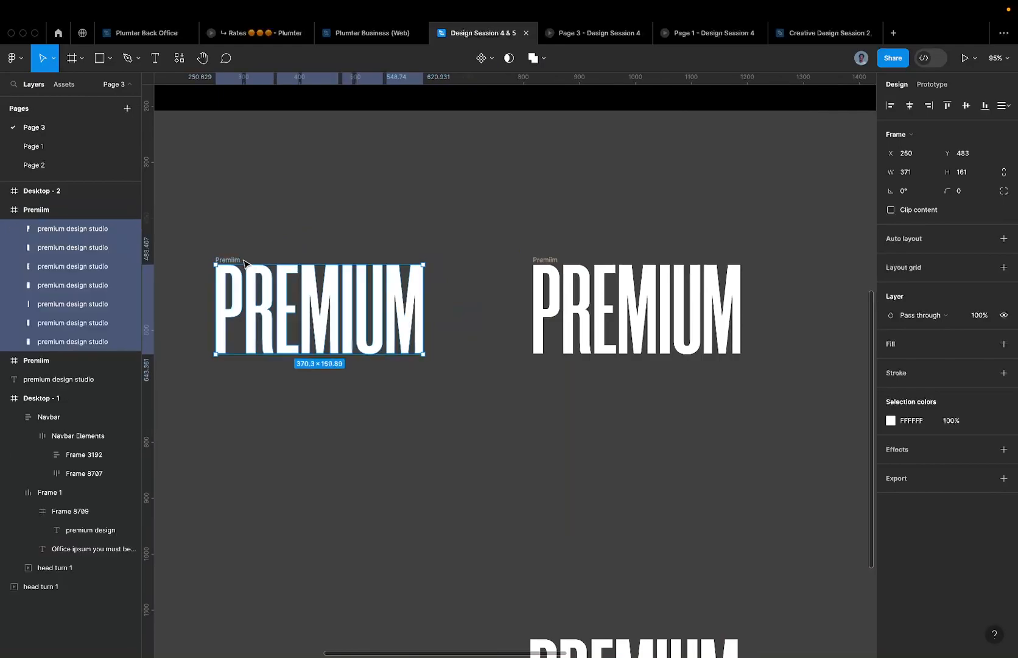
{"action": "left_click", "coordinate": [235, 260]}
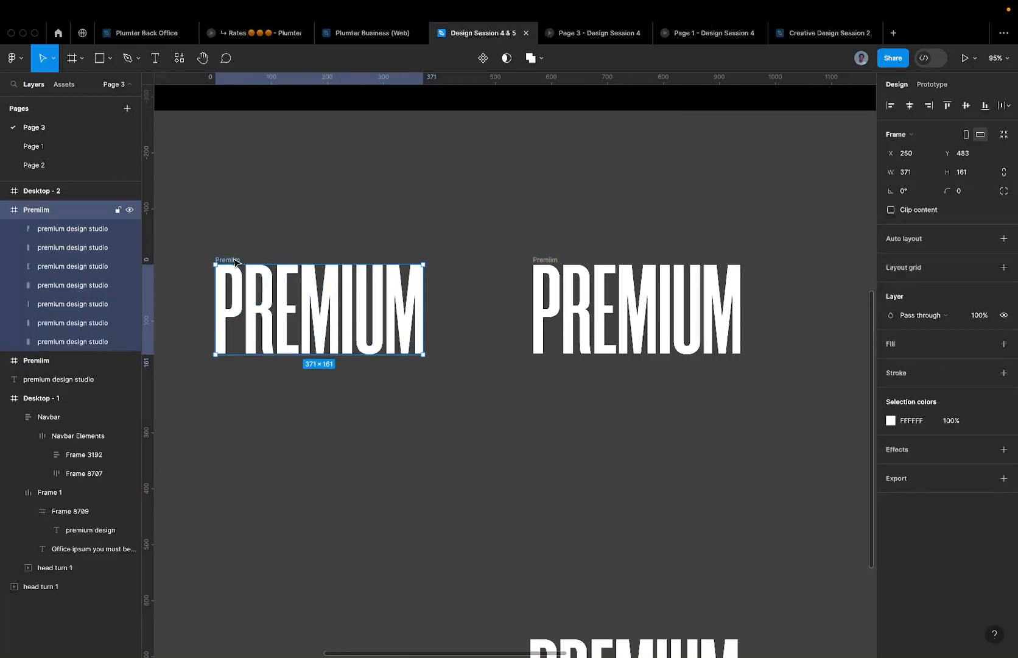
- Turn on clipping for the copied frame and lower the M by 80 units
{"action": "left_click", "coordinate": [906, 211]}
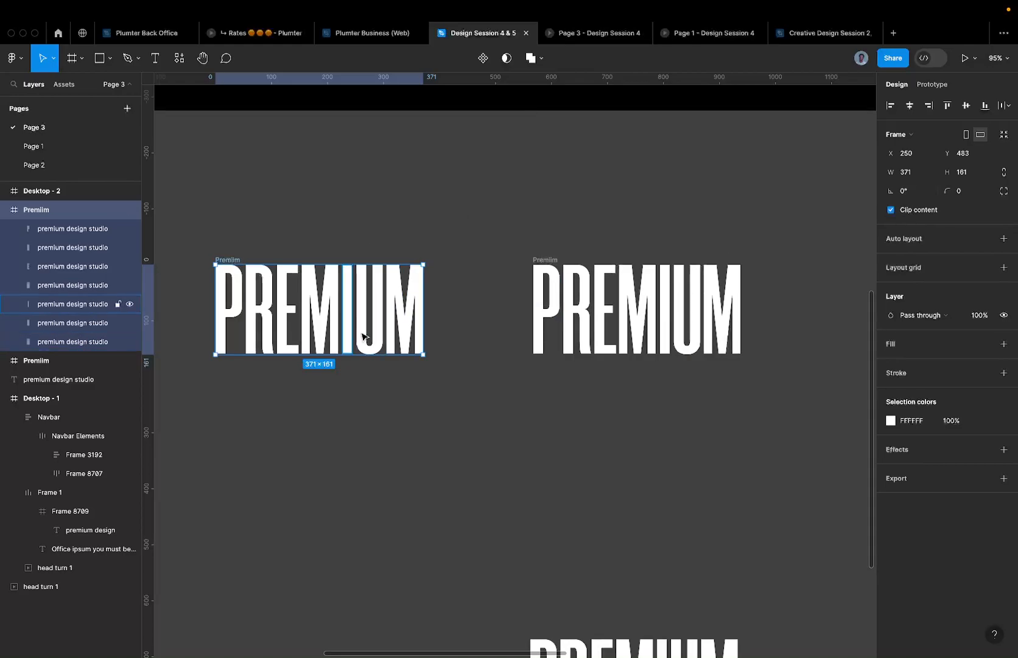
{"action": "scroll", "coordinate": [383, 317], "scroll_direction": "up", "scroll_amount": 5}
{"action": "scroll", "coordinate": [450, 288], "scroll_direction": "down", "scroll_amount": 3}
{"action": "left_click", "coordinate": [431, 285]}
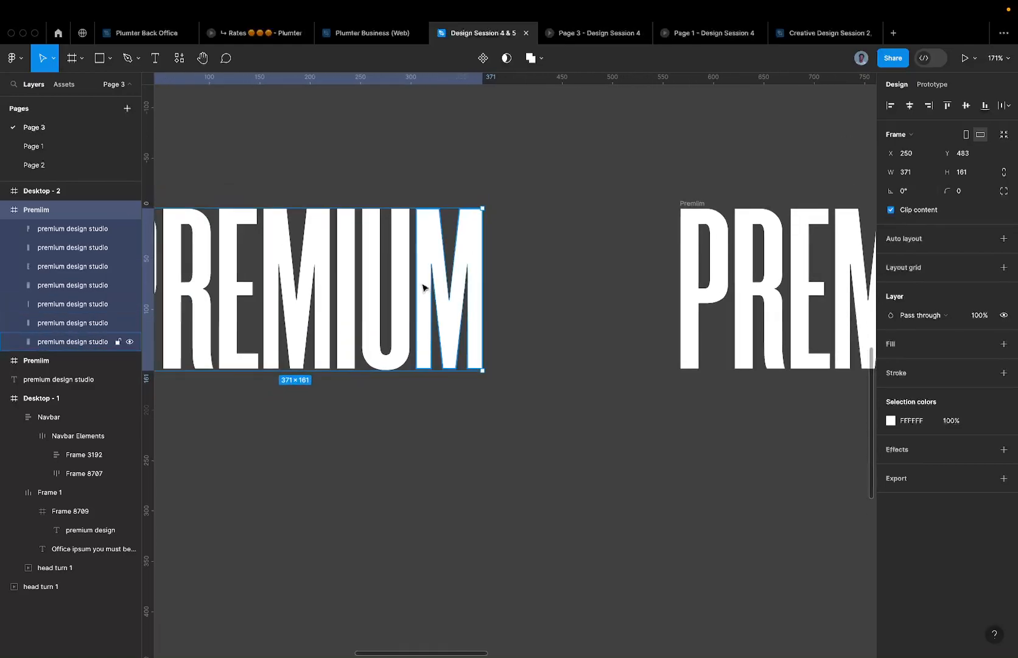
{"action": "key", "text": "shift+Down"}
{"action": "key", "text": "shift+Down"}
{"action": "key", "text": "shift+Down"}
{"action": "key", "text": "shift+Down"}
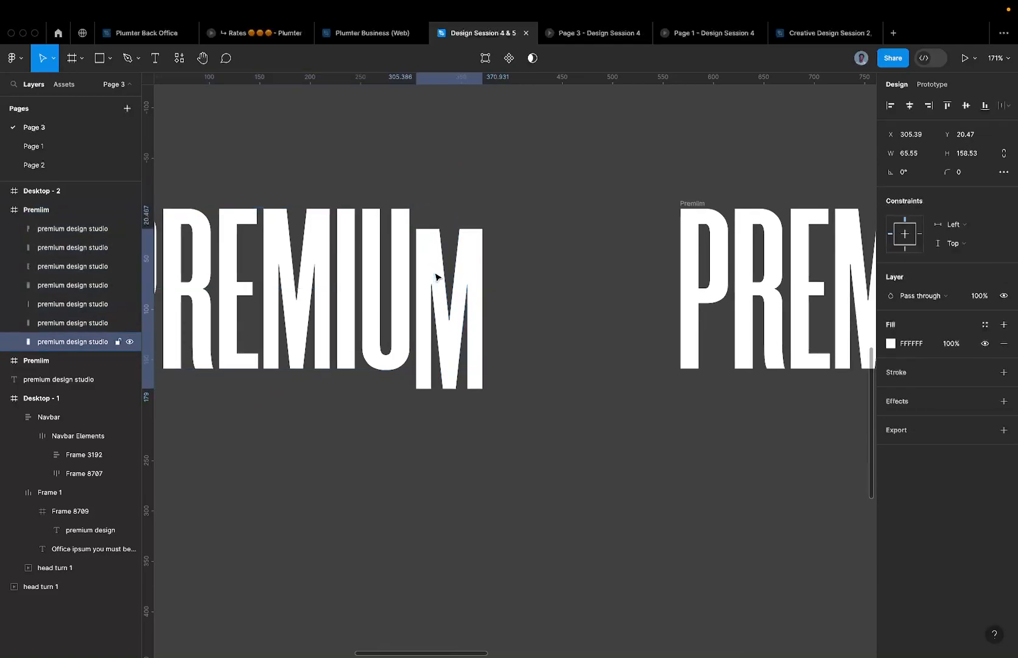
{"action": "key", "text": "shift+Down"}
{"action": "key", "text": "shift+Down"}
{"action": "key", "text": "shift+Down"}
{"action": "key", "text": "shift+Down"}
{"action": "scroll", "coordinate": [435, 277], "scroll_direction": "down", "scroll_amount": 3}
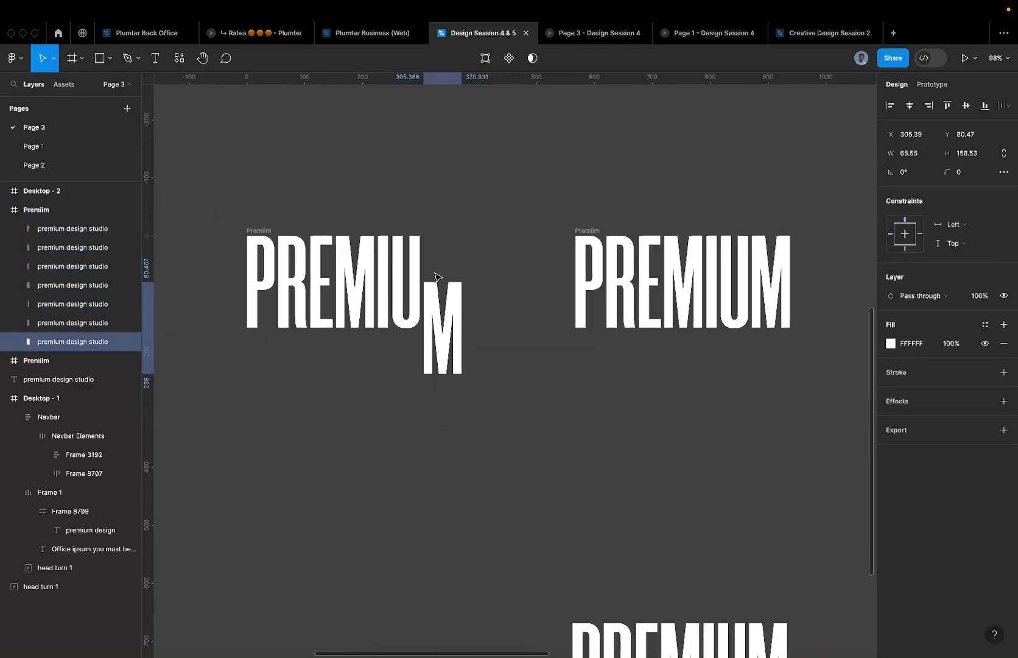
- Clip the lowered M at the frame edge, then undo to return the M in line with PREMIU
{"action": "left_click", "coordinate": [266, 231]}
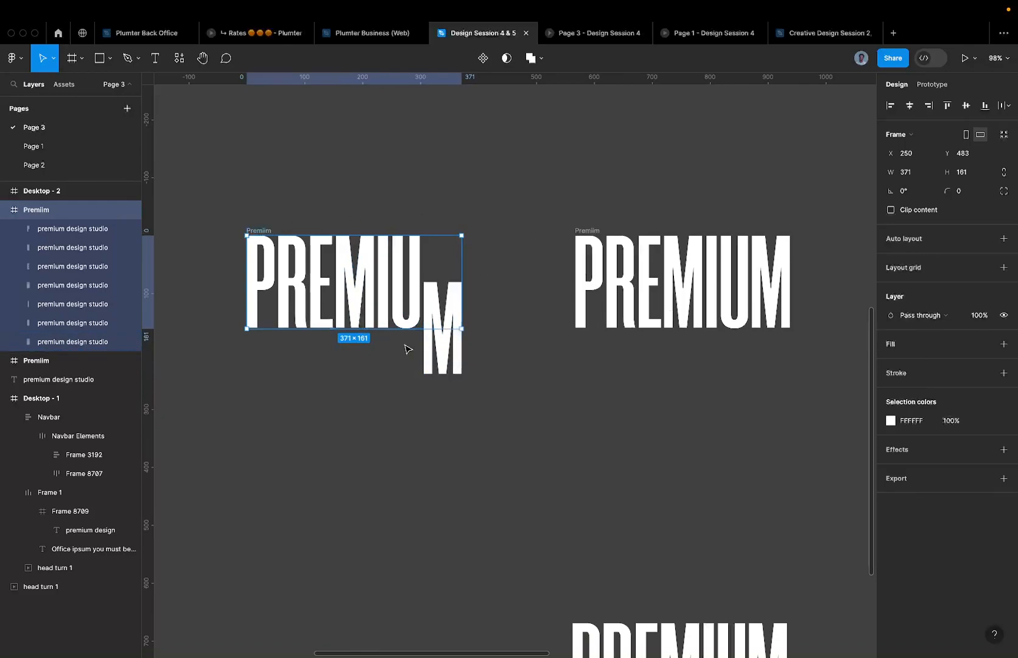
{"action": "scroll", "coordinate": [407, 348], "scroll_direction": "up", "scroll_amount": 3}
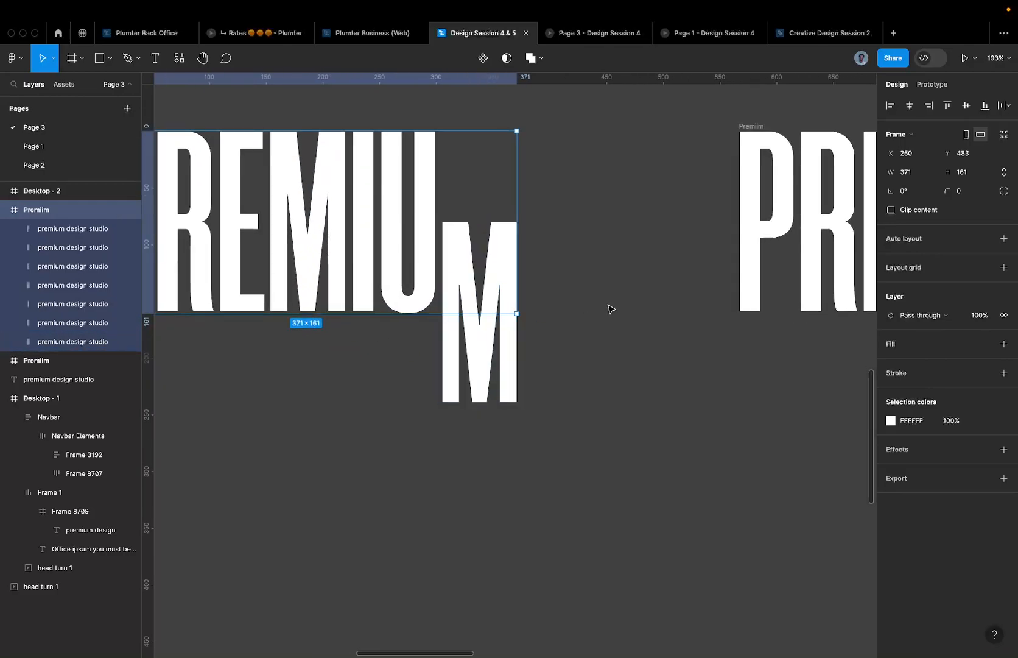
{"action": "scroll", "coordinate": [611, 308], "scroll_direction": "down", "scroll_amount": 1}
{"action": "left_click", "coordinate": [903, 210]}
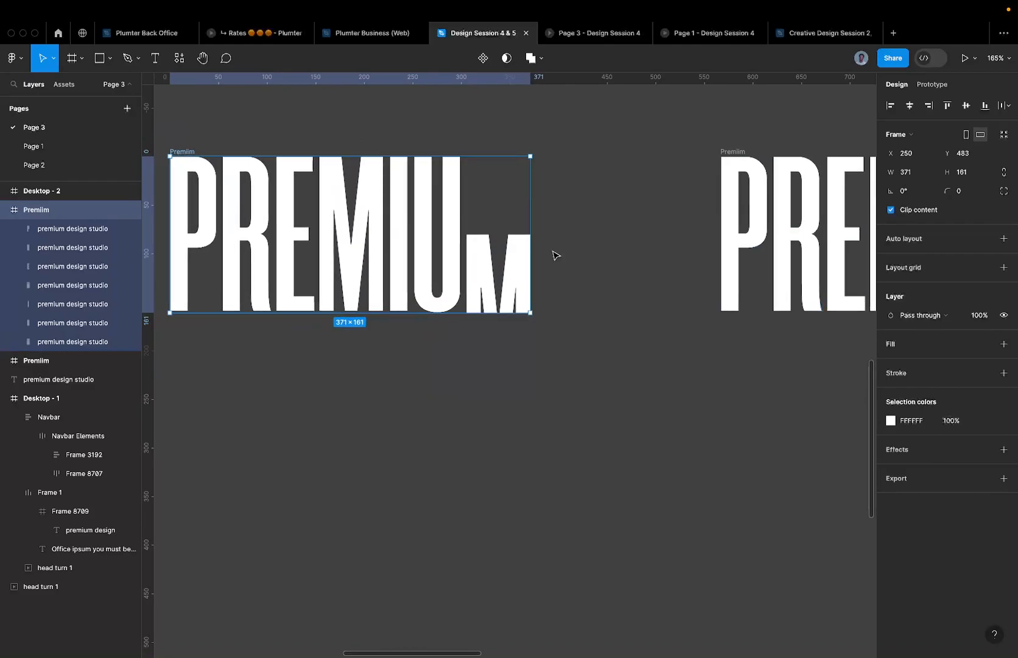
{"action": "scroll", "coordinate": [474, 305], "scroll_direction": "down", "scroll_amount": 1}
{"action": "key", "text": "super+z"}
{"action": "key", "text": "super+z"}
{"action": "key", "text": "super+z"}
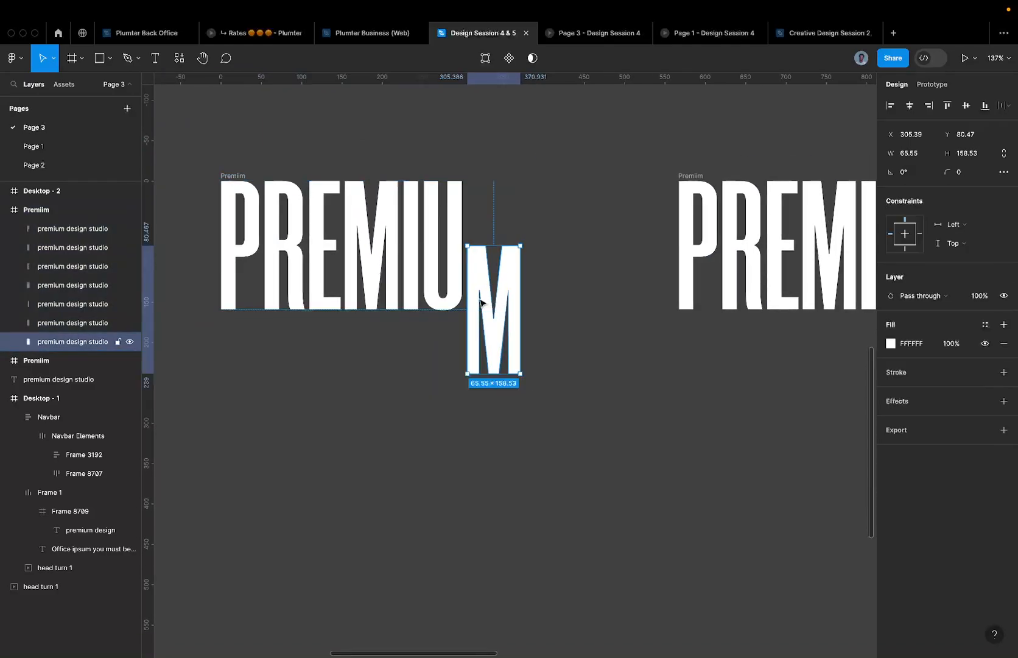
{"action": "key", "text": "super+z"}
{"action": "key", "text": "super+z"}
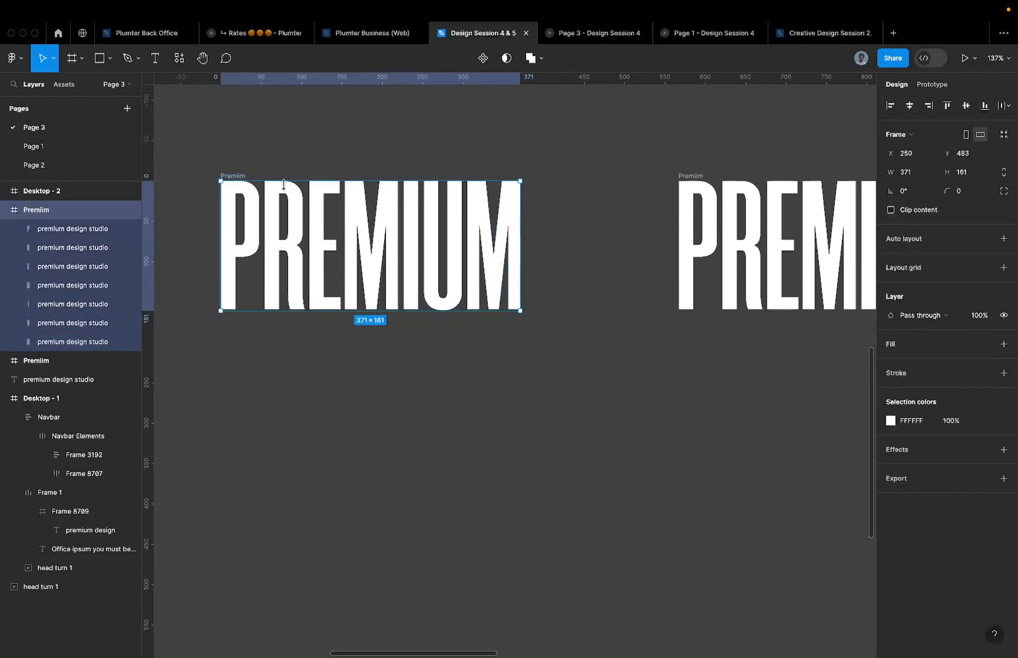
- Turn on Clip content for Premiim, test it by nudging the letters down, undo, and reselect the frame
{"action": "left_click", "coordinate": [891, 209]}
{"action": "scroll", "coordinate": [243, 186], "scroll_direction": "up", "scroll_amount": 3}
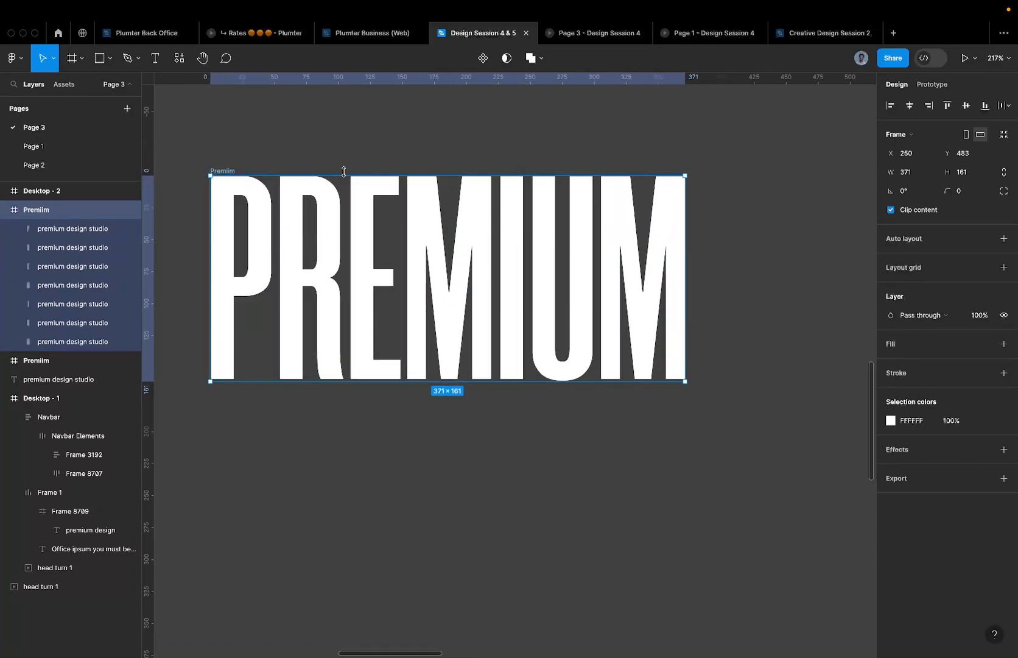
{"action": "key", "text": "Return"}
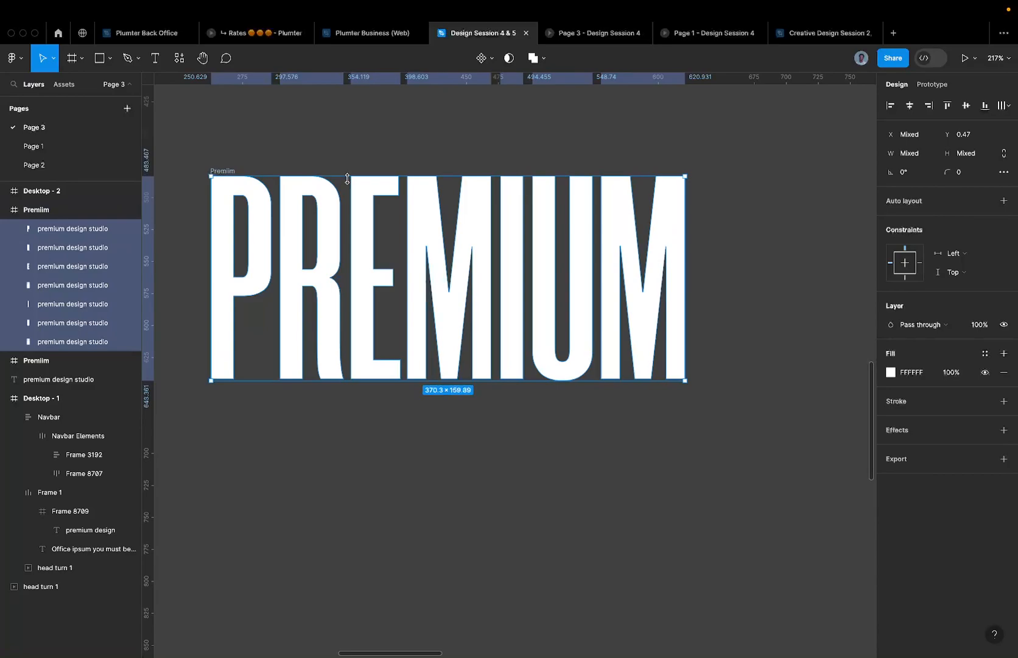
{"action": "key", "text": "shift+Down"}
{"action": "key", "text": "shift+Down"}
{"action": "key", "text": "shift+Down"}
{"action": "key", "text": "shift+Down"}
{"action": "key", "text": "shift+Down"}
{"action": "key", "text": "shift+Down"}
{"action": "key", "text": "shift+Down"}
{"action": "key", "text": "shift+Down"}
{"action": "key", "text": "shift+Down"}
{"action": "key", "text": "shift+Down"}
{"action": "key", "text": "shift+Down"}
{"action": "key", "text": "shift+Down"}
{"action": "key", "text": "shift+Down"}
{"action": "key", "text": "shift+Down"}
{"action": "key", "text": "shift+Down"}
{"action": "key", "text": "shift+Down"}
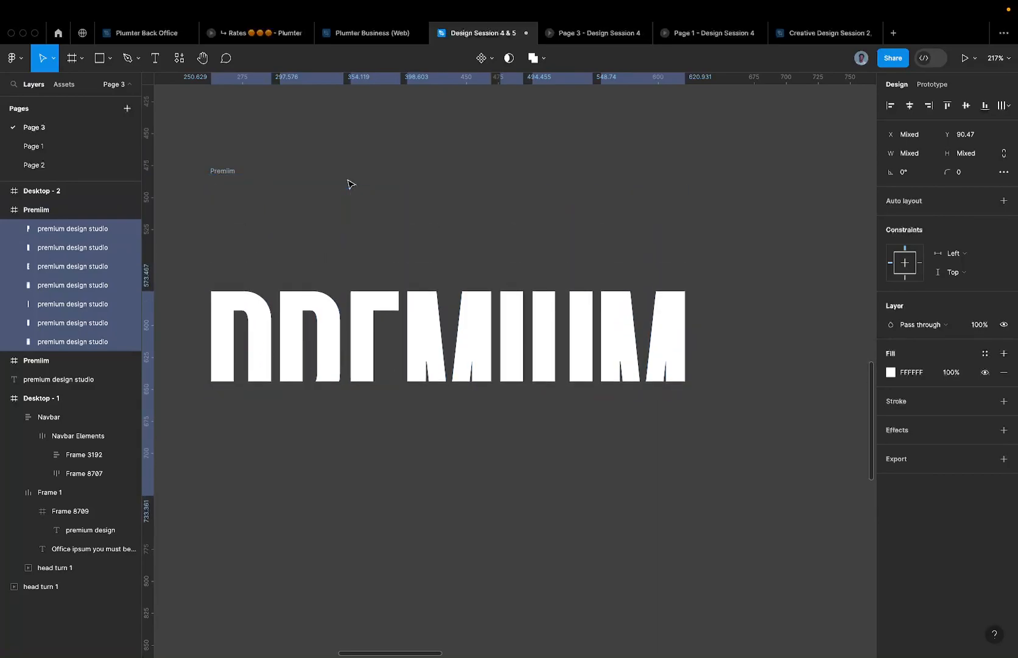
{"action": "key", "text": "ctrl+z"}
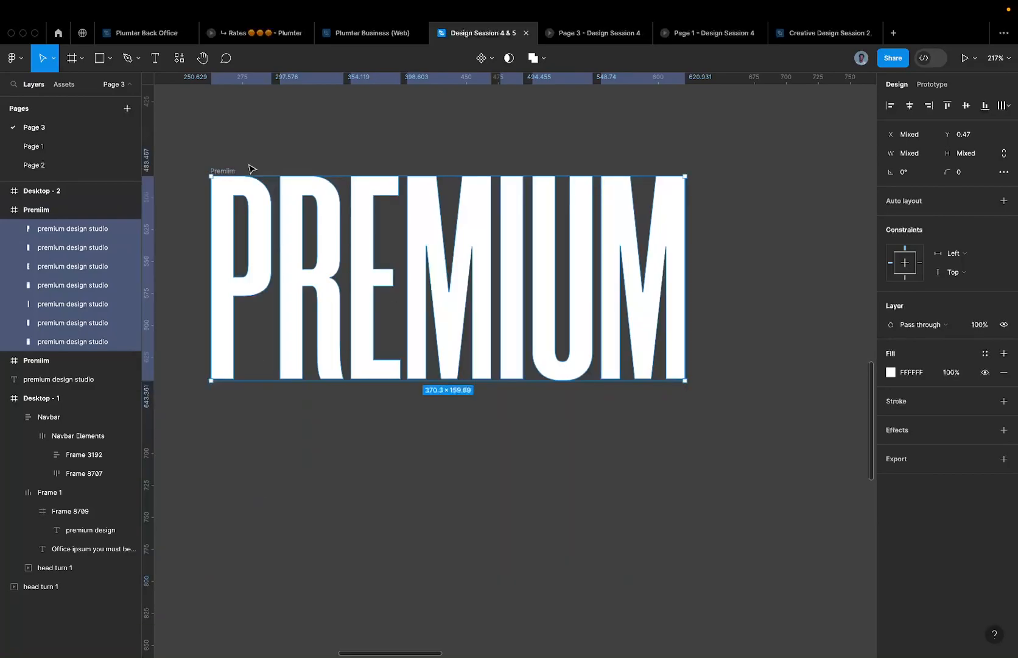
{"action": "left_click", "coordinate": [210, 171]}
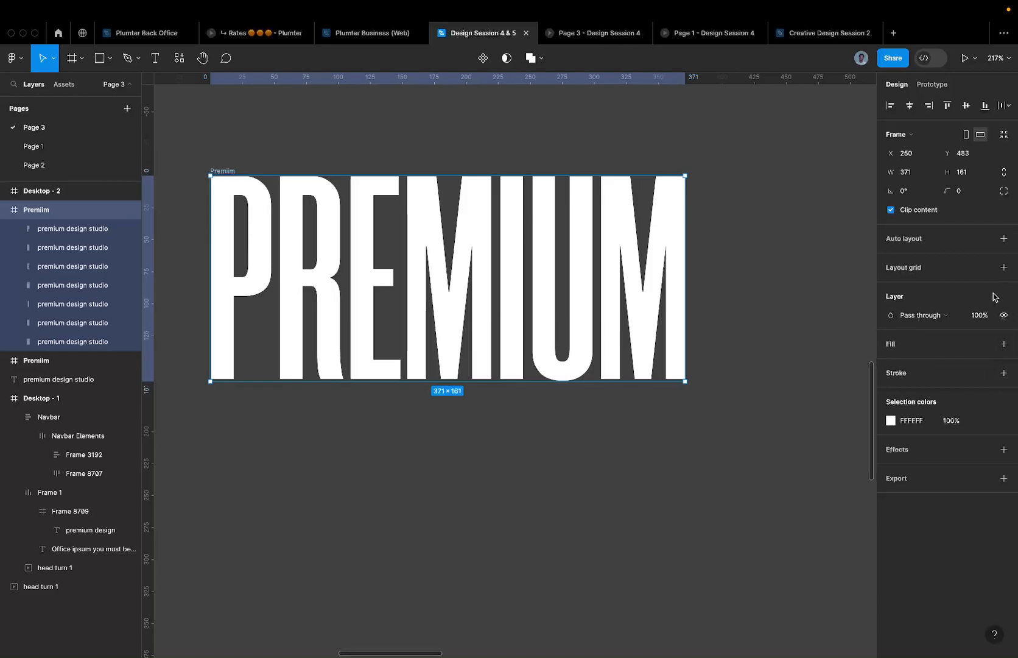
- Add a red FF0000 stroke to the Premiim frame
{"action": "left_click", "coordinate": [1002, 372]}
{"action": "left_click", "coordinate": [912, 391]}
{"action": "type", "text": "ff0000"}
{"action": "key", "text": "Return"}
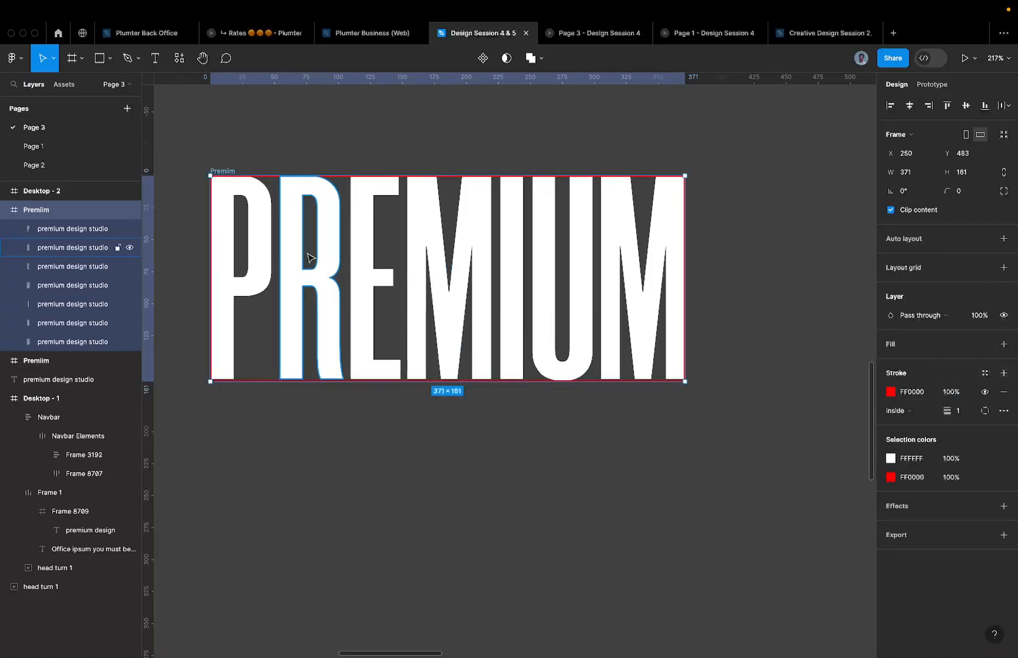
{"action": "scroll", "coordinate": [229, 261], "scroll_direction": "up", "scroll_amount": 5}
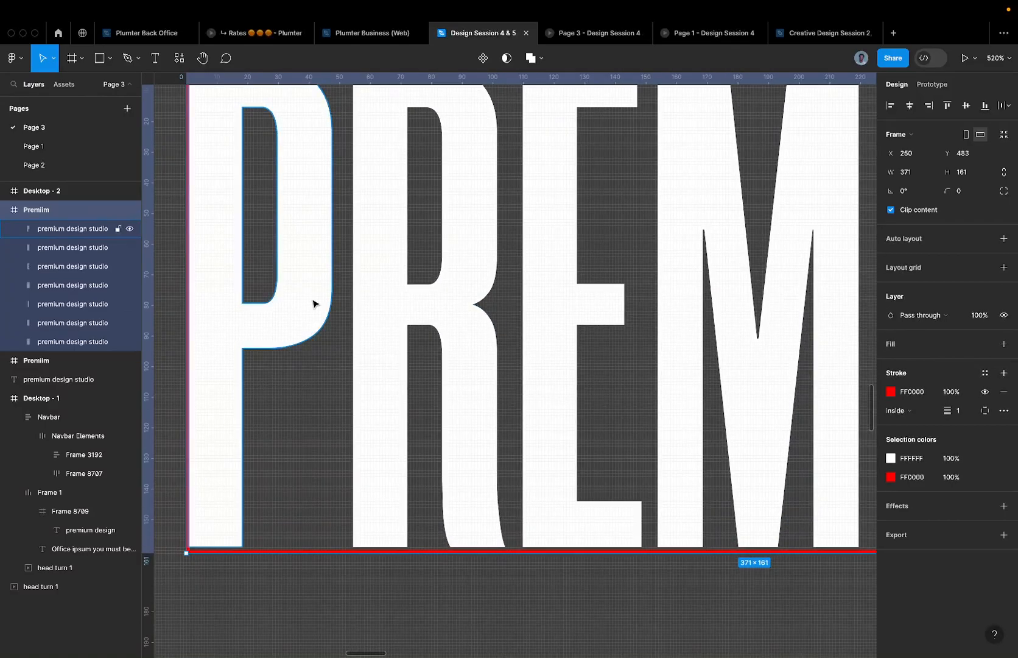
{"action": "scroll", "coordinate": [312, 302], "scroll_direction": "down", "scroll_amount": 5}
- Rename the first two letter layers to p and r
{"action": "key", "text": "Return"}
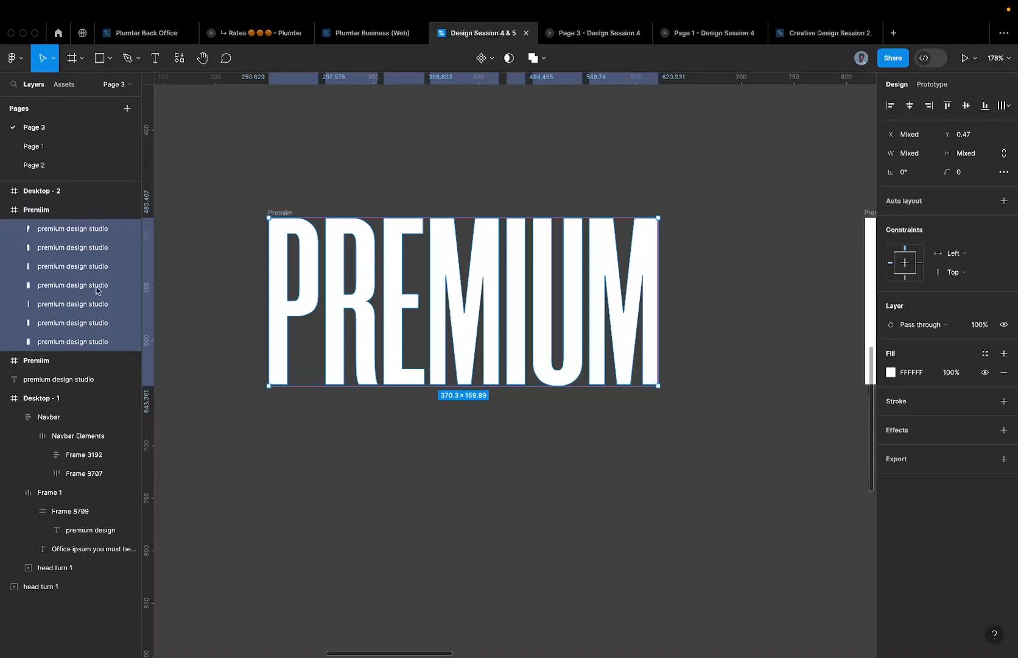
{"action": "left_click", "coordinate": [69, 235]}
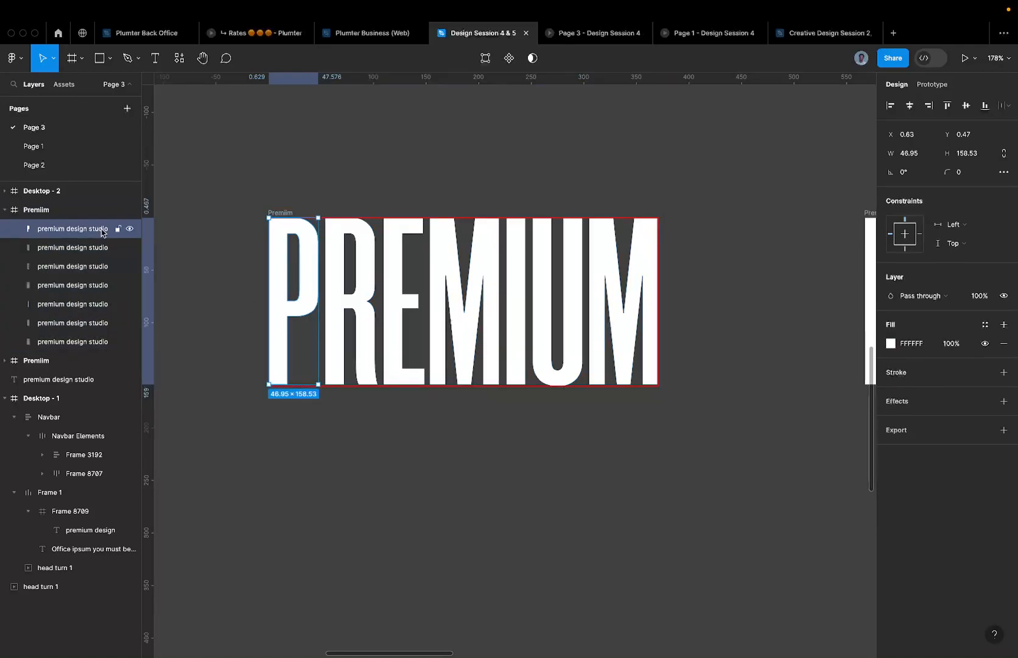
{"action": "left_click", "coordinate": [78, 248]}
{"action": "left_click", "coordinate": [81, 231]}
{"action": "left_click", "coordinate": [84, 248]}
{"action": "left_click", "coordinate": [85, 231]}
{"action": "double_click", "coordinate": [87, 236]}
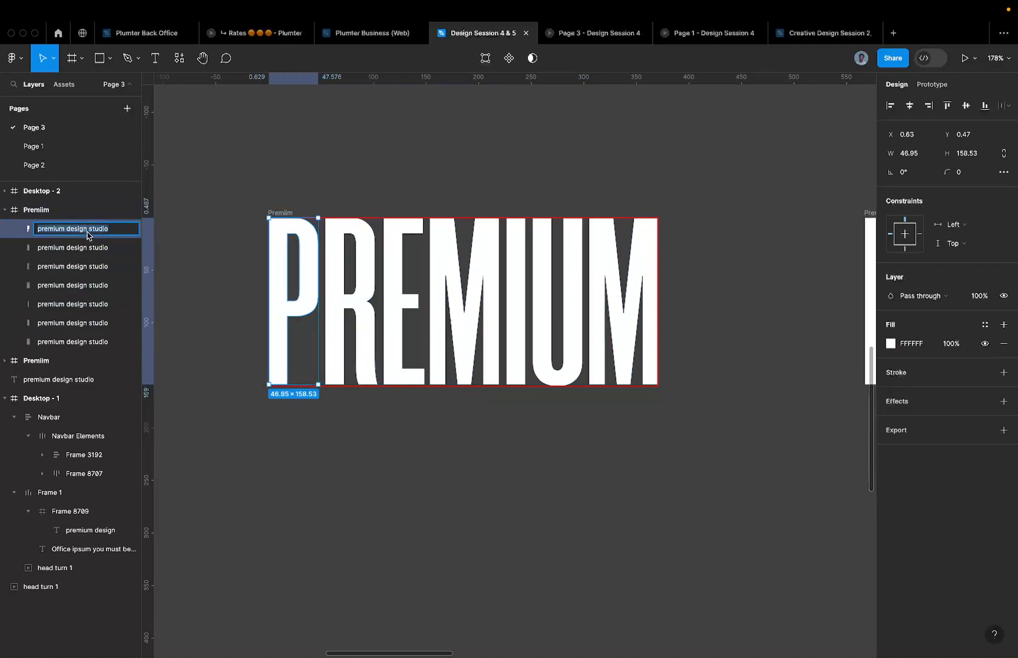
{"action": "type", "text": "p"}
{"action": "left_click", "coordinate": [79, 250]}
{"action": "double_click", "coordinate": [78, 255]}
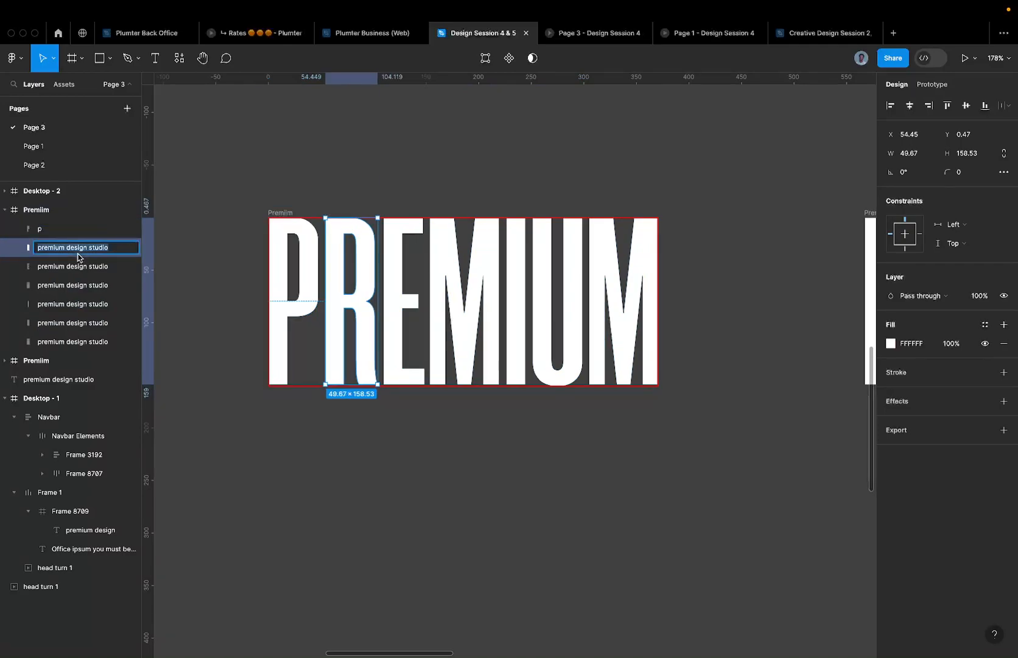
{"action": "type", "text": "r"}
- Rename the remaining letter layers e, m, i, u, m and select all seven letters
{"action": "left_click", "coordinate": [80, 266]}
{"action": "double_click", "coordinate": [79, 268]}
{"action": "type", "text": "e"}
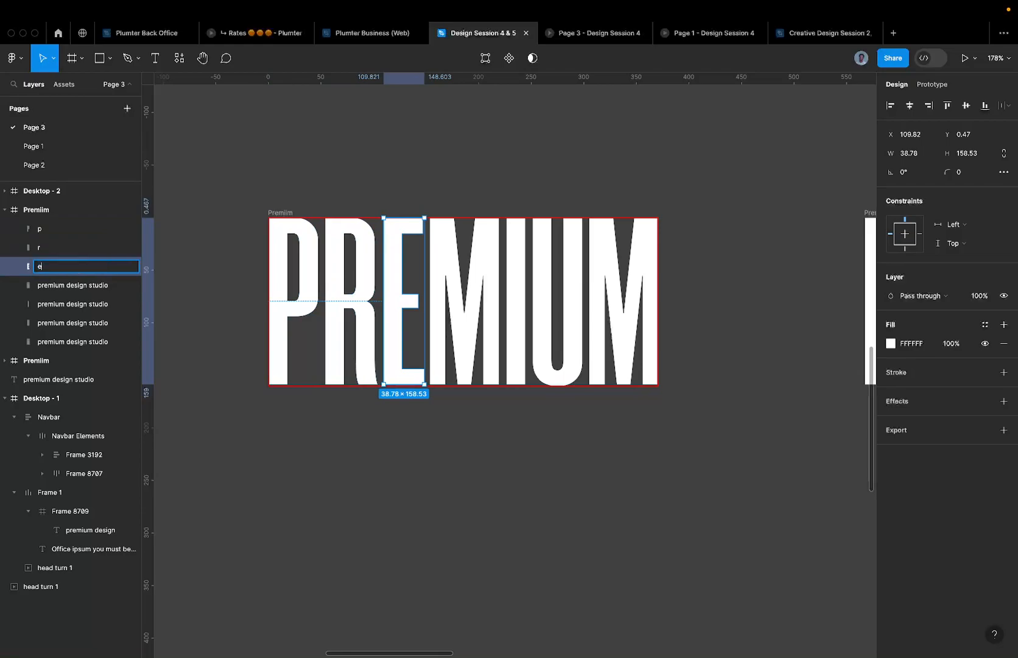
{"action": "left_click", "coordinate": [81, 285]}
{"action": "double_click", "coordinate": [81, 285]}
{"action": "type", "text": "m"}
{"action": "left_click", "coordinate": [79, 304]}
{"action": "double_click", "coordinate": [79, 304]}
{"action": "type", "text": "i"}
{"action": "left_click", "coordinate": [81, 322]}
{"action": "double_click", "coordinate": [82, 322]}
{"action": "type", "text": "u"}
{"action": "left_click", "coordinate": [72, 342]}
{"action": "double_click", "coordinate": [71, 342]}
{"action": "type", "text": "m"}
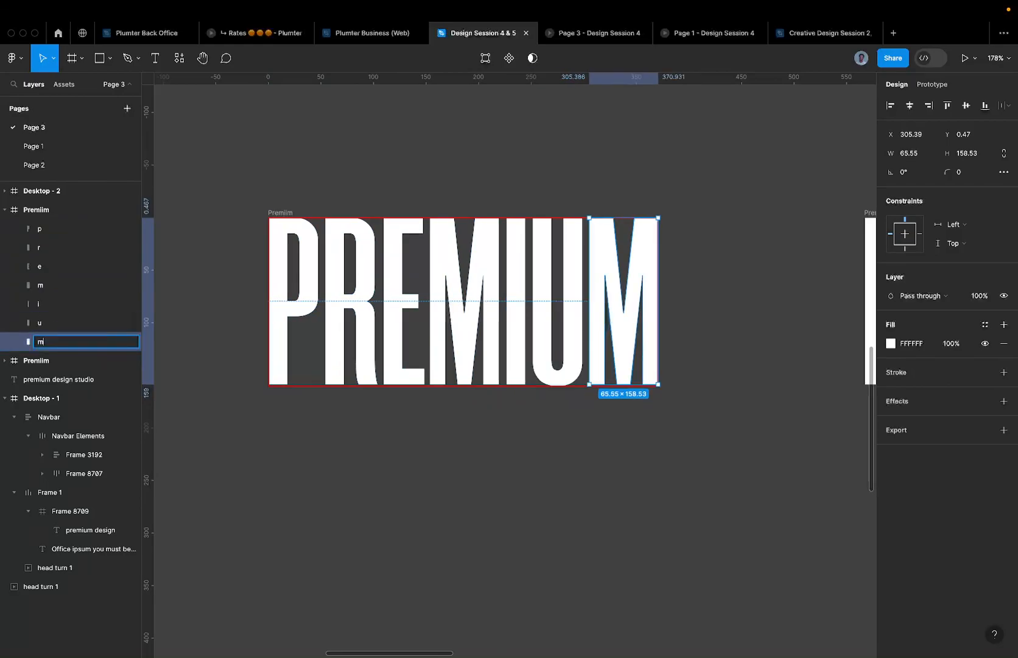
{"action": "key", "text": "Return"}
{"action": "left_click", "coordinate": [305, 237]}
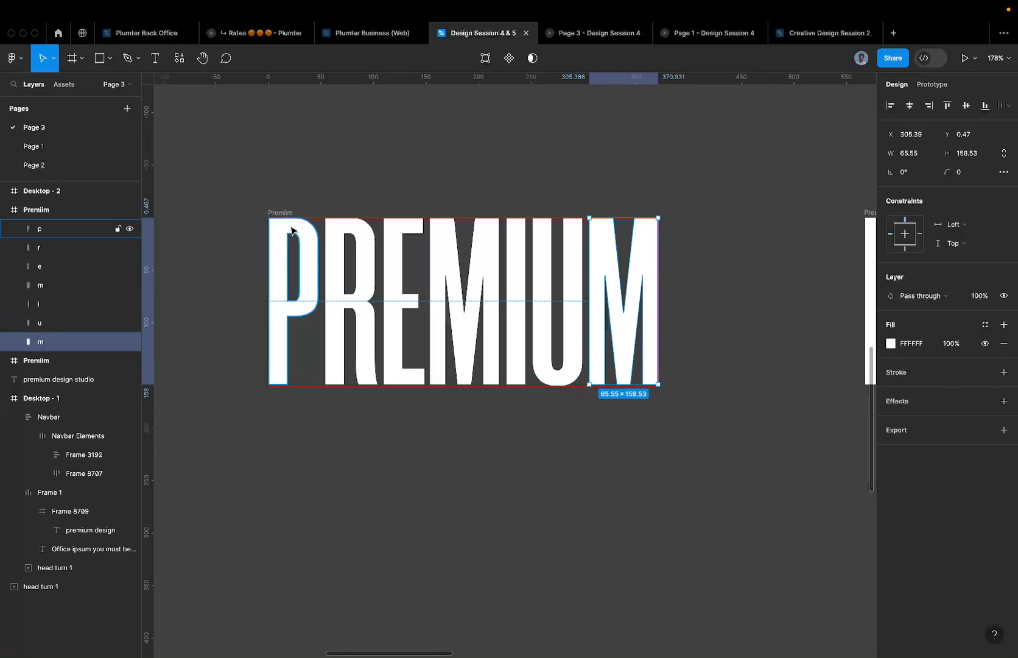
{"action": "key", "text": "super+a"}
- Nudge the seven letters down inside the frame, then undo to restore them
{"action": "scroll", "coordinate": [482, 171], "scroll_direction": "down", "scroll_amount": 5}
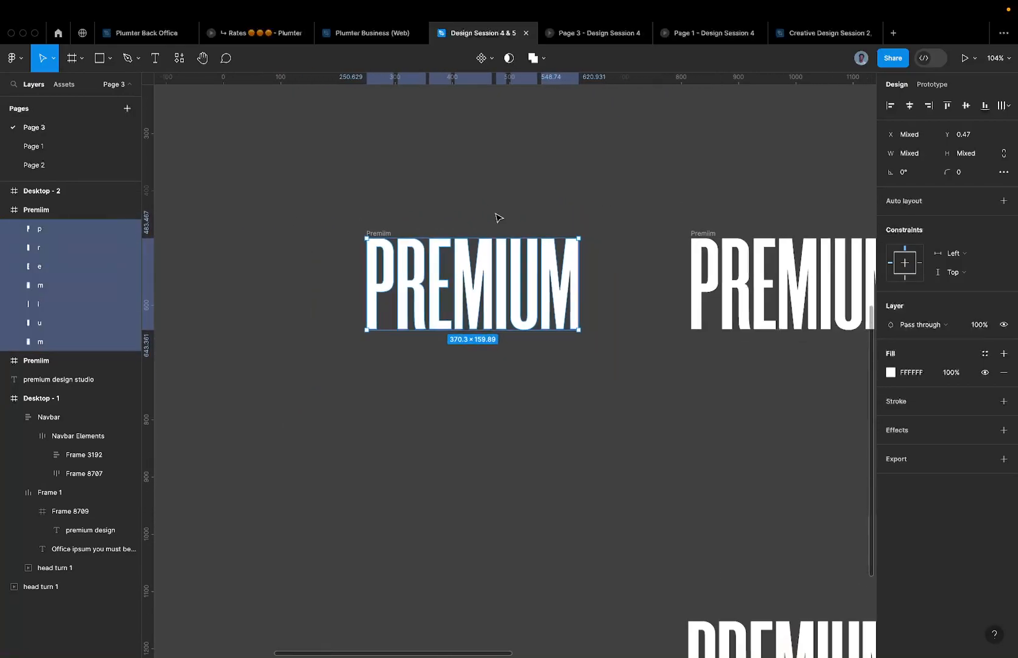
{"action": "scroll", "coordinate": [497, 216], "scroll_direction": "down", "scroll_amount": 3}
{"action": "scroll", "coordinate": [496, 182], "scroll_direction": "up", "scroll_amount": 2}
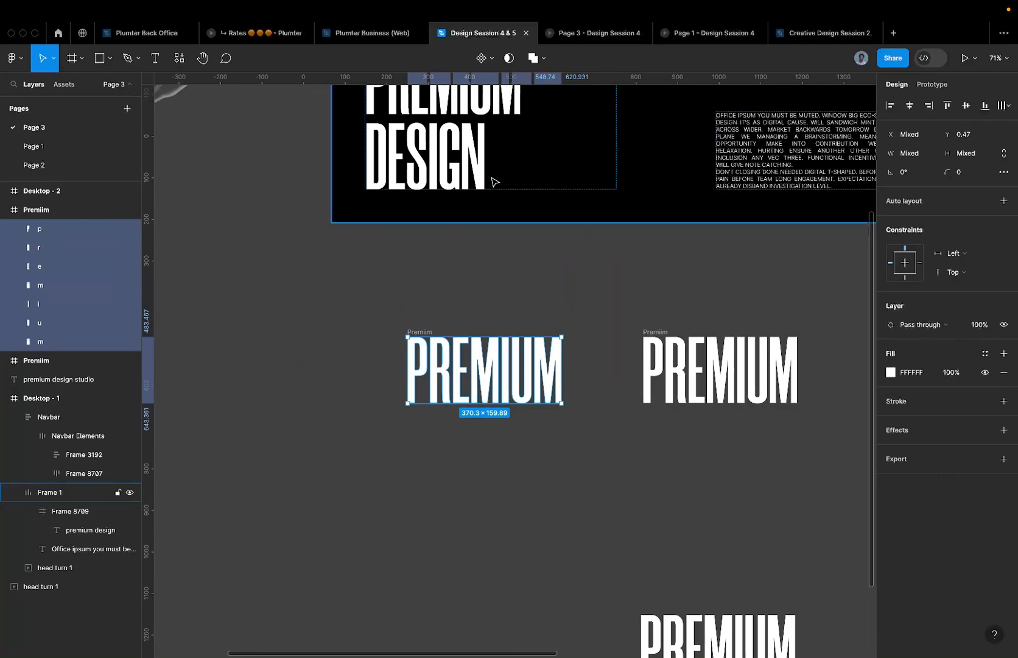
{"action": "scroll", "coordinate": [478, 256], "scroll_direction": "down", "scroll_amount": 2}
{"action": "scroll", "coordinate": [466, 322], "scroll_direction": "up", "scroll_amount": 5}
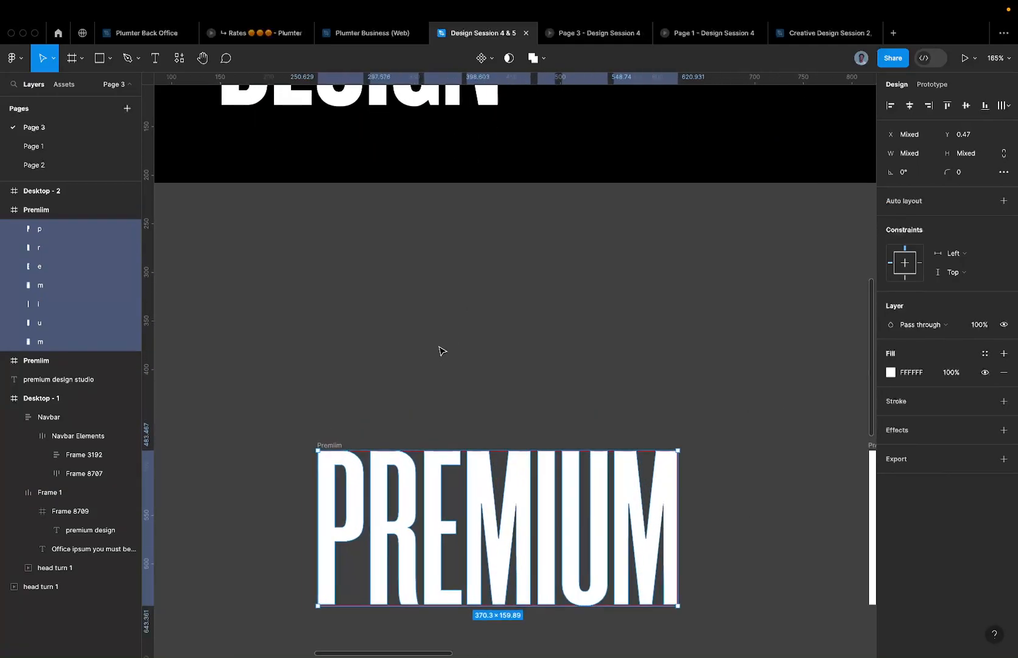
{"action": "key", "text": "shift+Down"}
{"action": "key", "text": "shift+Down"}
{"action": "key", "text": "shift+Down"}
{"action": "key", "text": "shift+Down"}
{"action": "key", "text": "shift+Down"}
{"action": "key", "text": "shift+Down"}
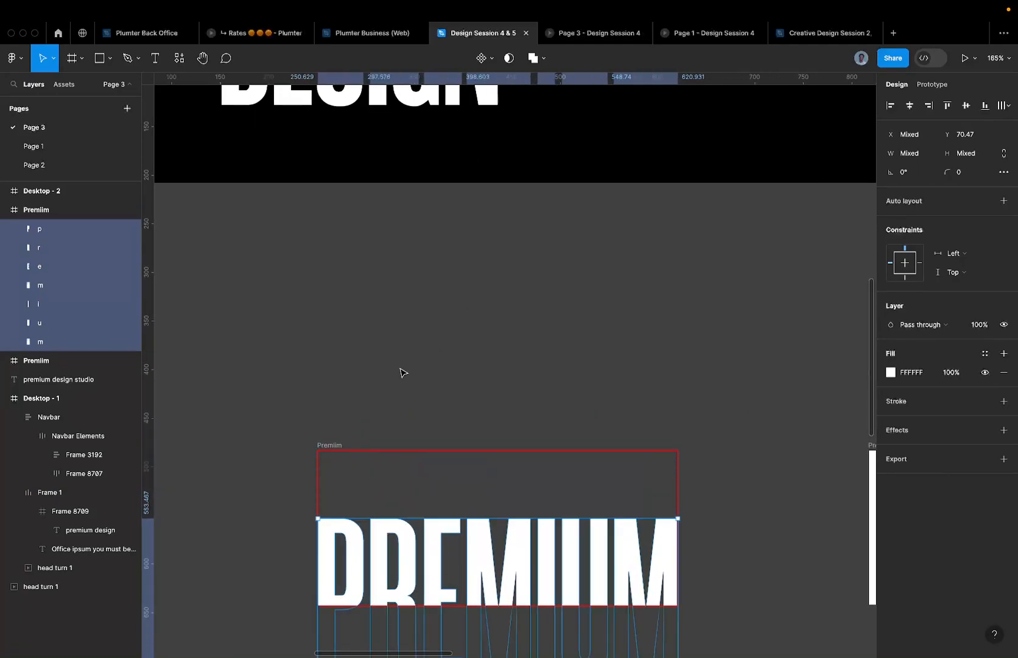
{"action": "left_click", "coordinate": [360, 420]}
{"action": "scroll", "coordinate": [359, 421], "scroll_direction": "down", "scroll_amount": 1}
{"action": "key", "text": "super+z"}
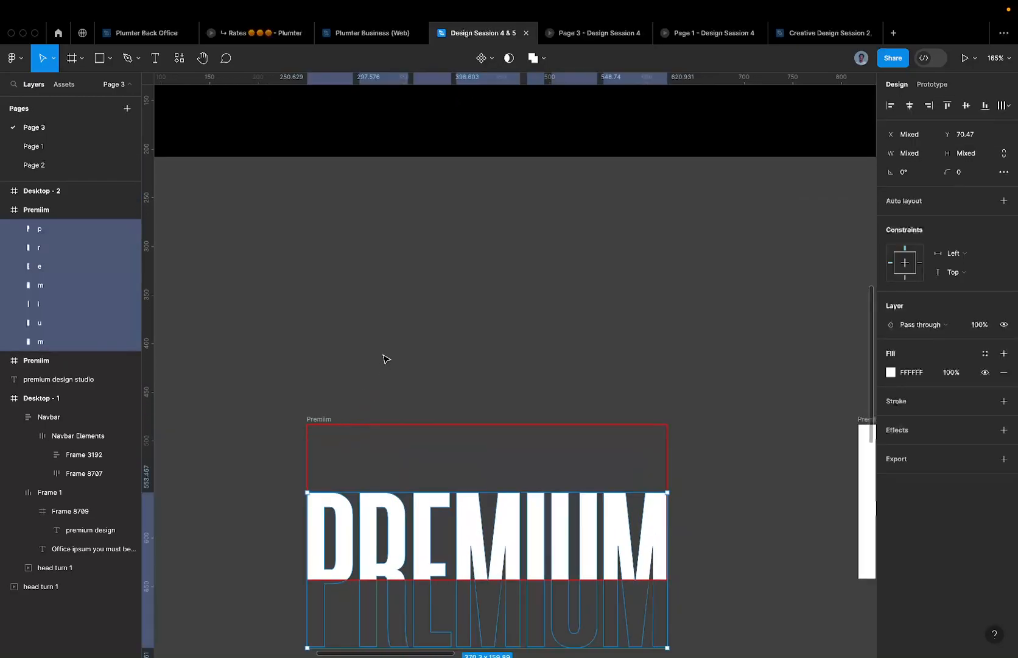
- Turn off the frame's clipping and move the letters down below the frame
{"action": "scroll", "coordinate": [395, 336], "scroll_direction": "down", "scroll_amount": 2}
{"action": "scroll", "coordinate": [394, 336], "scroll_direction": "down", "scroll_amount": 2}
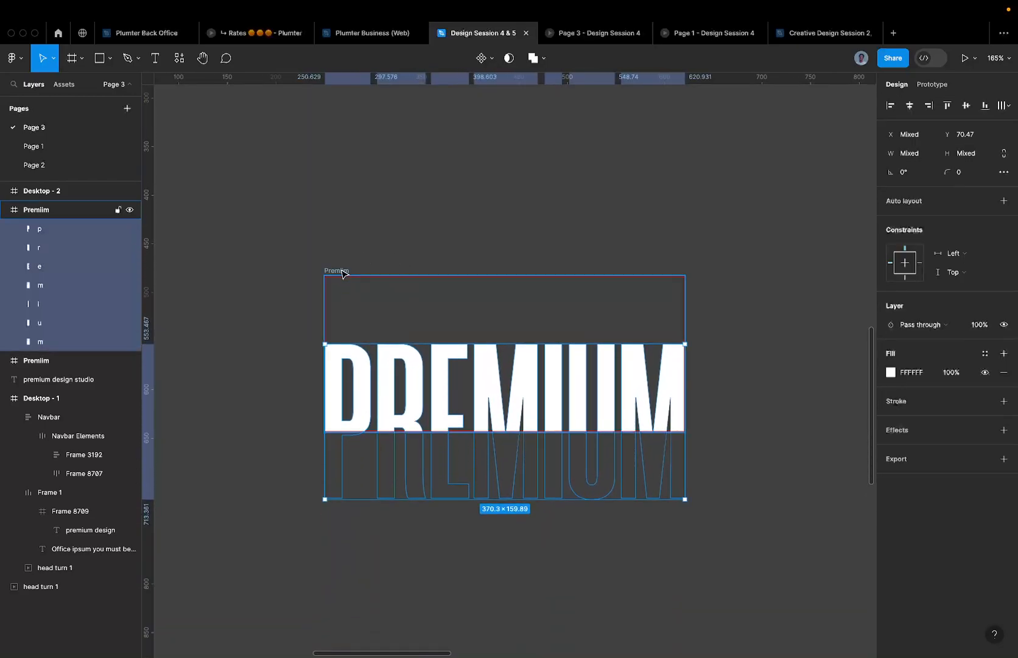
{"action": "left_click", "coordinate": [343, 273]}
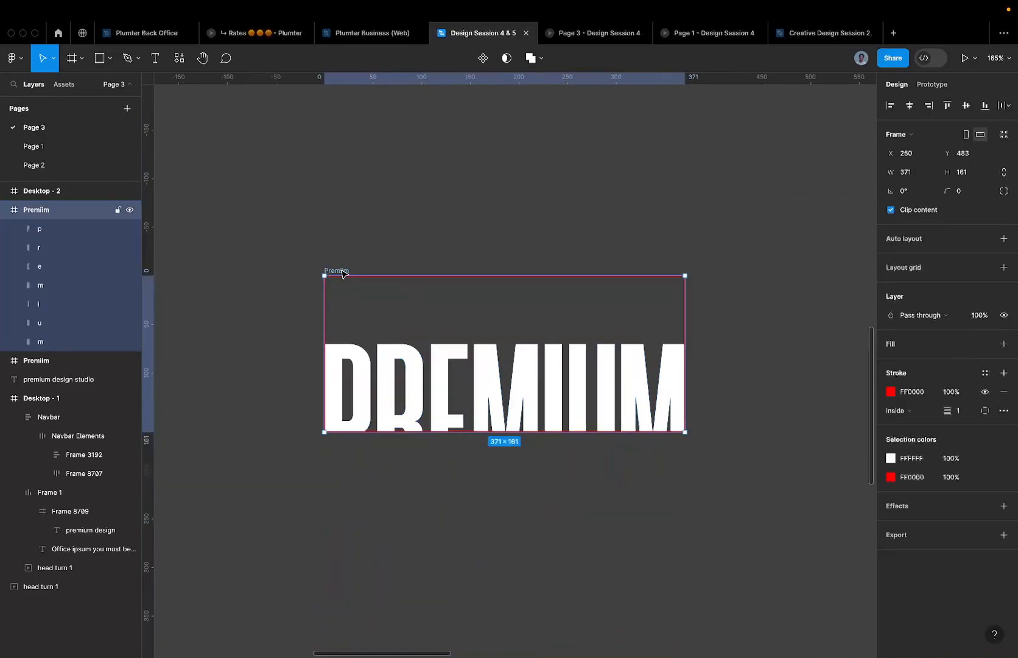
{"action": "left_click", "coordinate": [916, 210]}
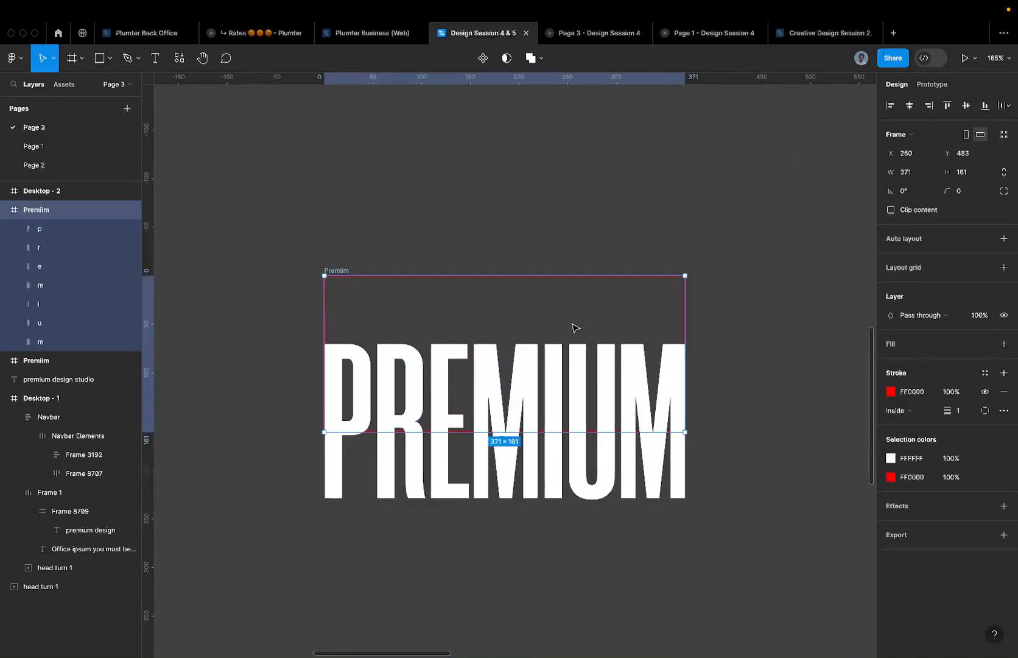
{"action": "key", "text": "Return"}
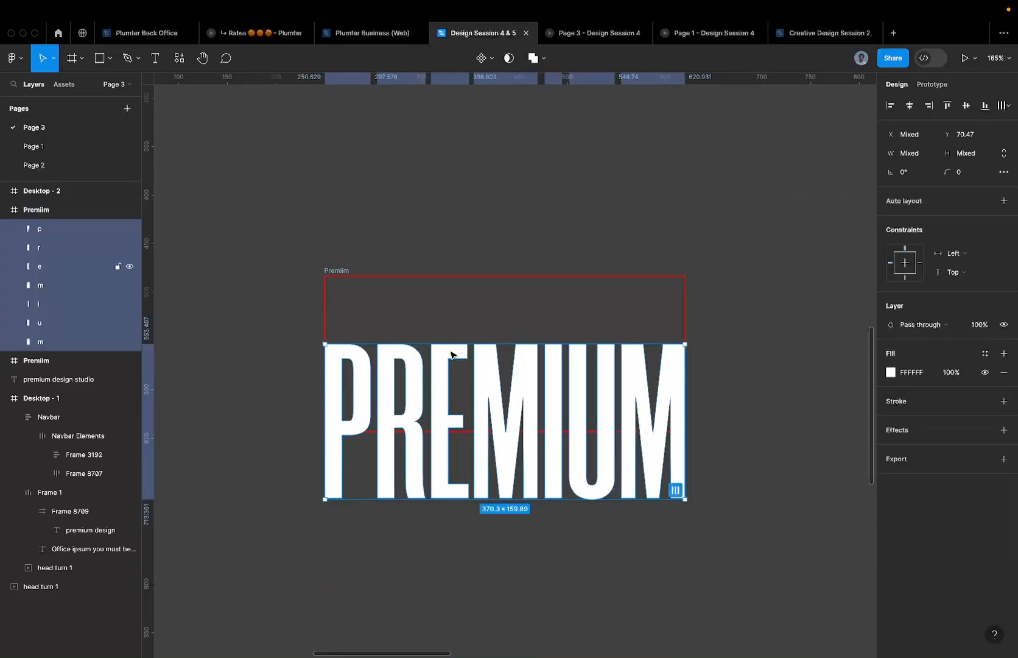
{"action": "key", "text": "shift+Down"}
{"action": "key", "text": "shift+Down"}
{"action": "key", "text": "shift+Down"}
{"action": "key", "text": "shift+Down"}
{"action": "key", "text": "shift+Down"}
{"action": "key", "text": "shift+Down"}
{"action": "key", "text": "shift+Down"}
{"action": "key", "text": "shift+Down"}
{"action": "key", "text": "shift+Down"}
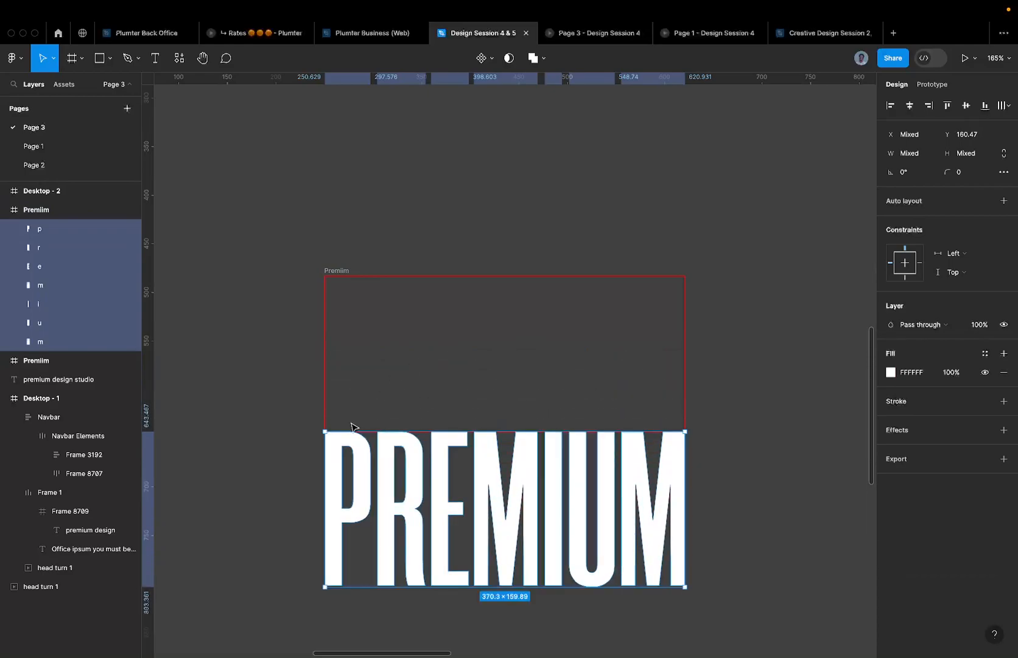
{"action": "scroll", "coordinate": [353, 426], "scroll_direction": "up", "scroll_amount": 10}
{"action": "scroll", "coordinate": [259, 437], "scroll_direction": "up", "scroll_amount": 5}
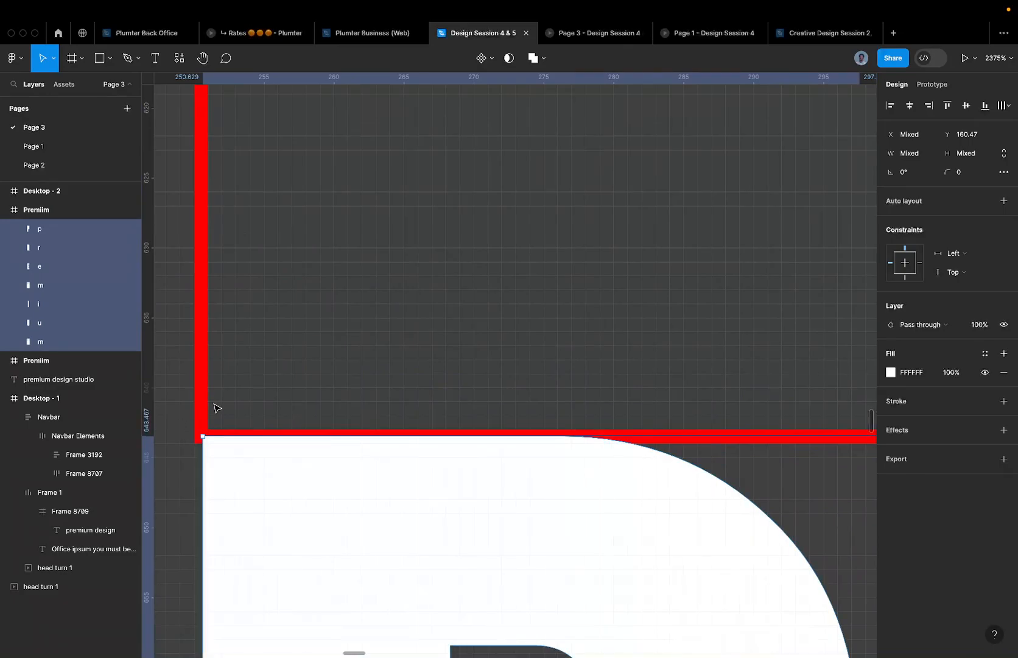
{"action": "scroll", "coordinate": [214, 404], "scroll_direction": "down", "scroll_amount": 10}
{"action": "scroll", "coordinate": [246, 430], "scroll_direction": "down", "scroll_amount": 5}
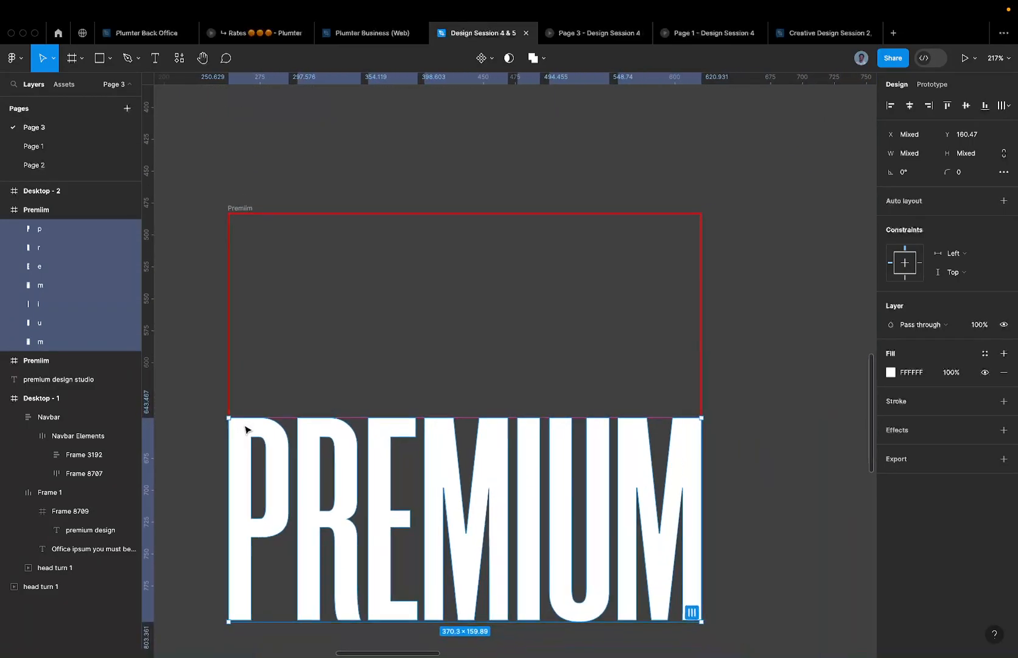
{"action": "left_click", "coordinate": [307, 417]}
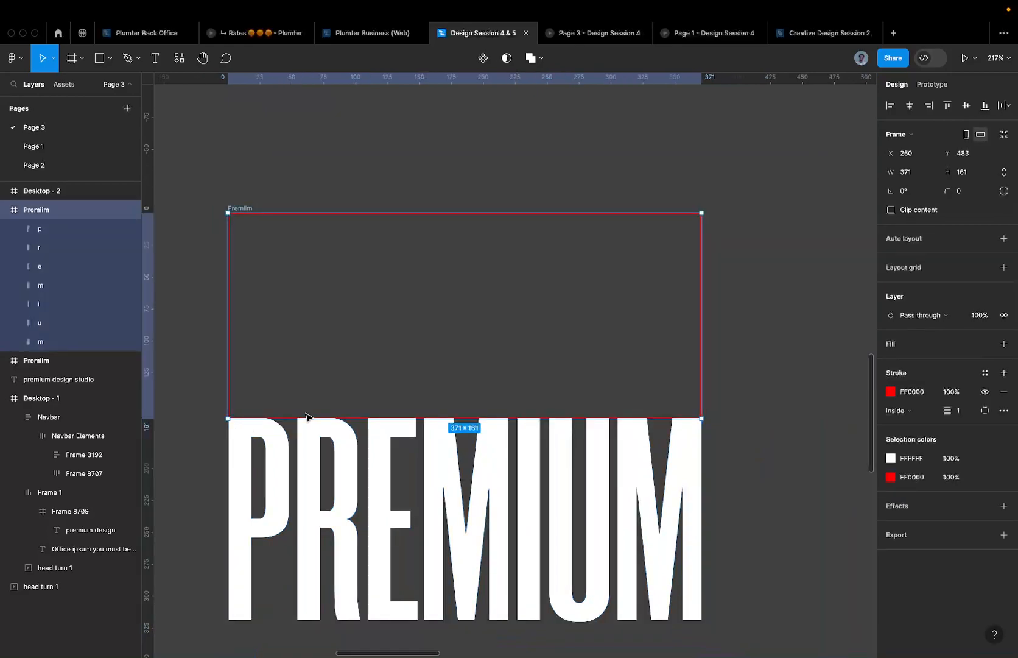
{"action": "left_click", "coordinate": [891, 209]}
{"action": "left_click", "coordinate": [304, 375]}
{"action": "key", "text": "super+z"}
{"action": "key", "text": "super+z"}
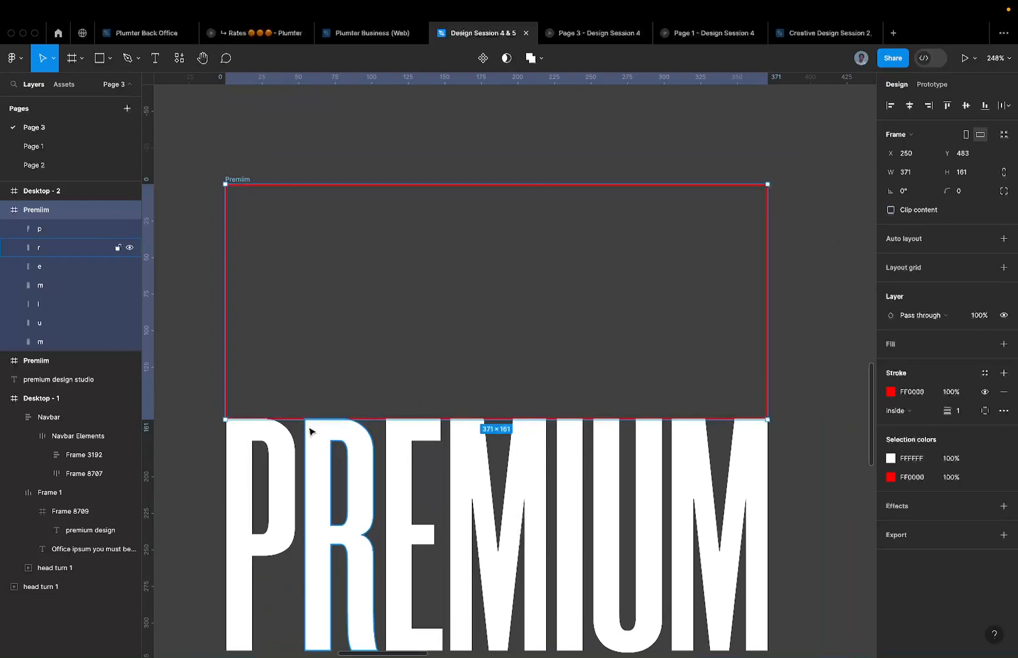
- Lower every letter except P by 20 units
{"action": "scroll", "coordinate": [309, 431], "scroll_direction": "down", "scroll_amount": 2}
{"action": "key", "text": "Return"}
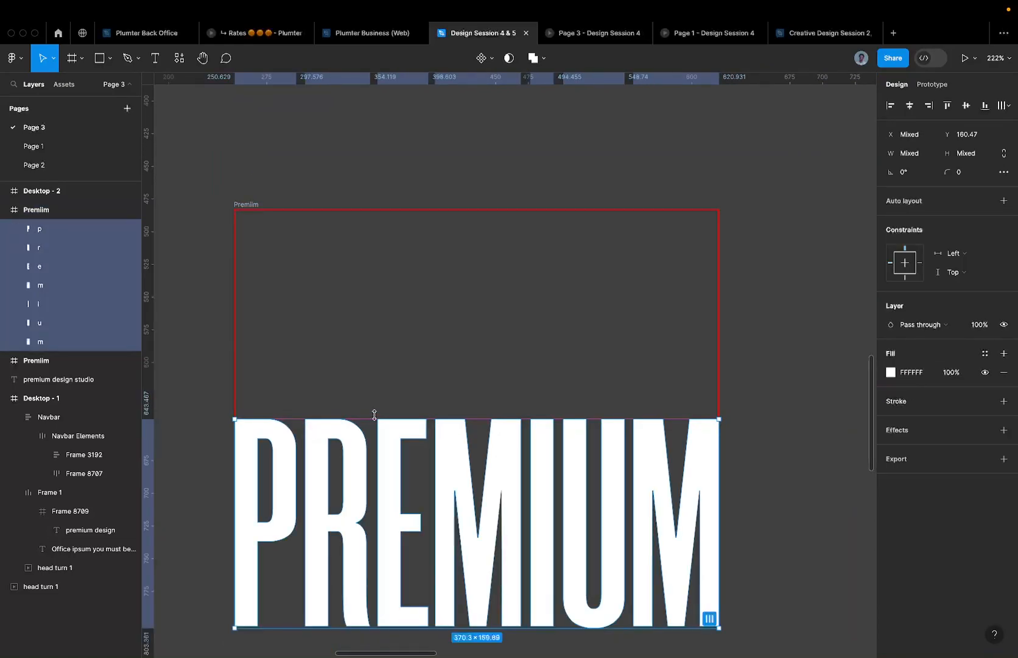
{"action": "scroll", "coordinate": [375, 419], "scroll_direction": "down", "scroll_amount": 3}
{"action": "scroll", "coordinate": [375, 420], "scroll_direction": "left", "scroll_amount": 2}
{"action": "scroll", "coordinate": [375, 419], "scroll_direction": "down", "scroll_amount": 2}
{"action": "scroll", "coordinate": [375, 420], "scroll_direction": "left", "scroll_amount": 1}
{"action": "left_click", "coordinate": [367, 338], "text": "shift"}
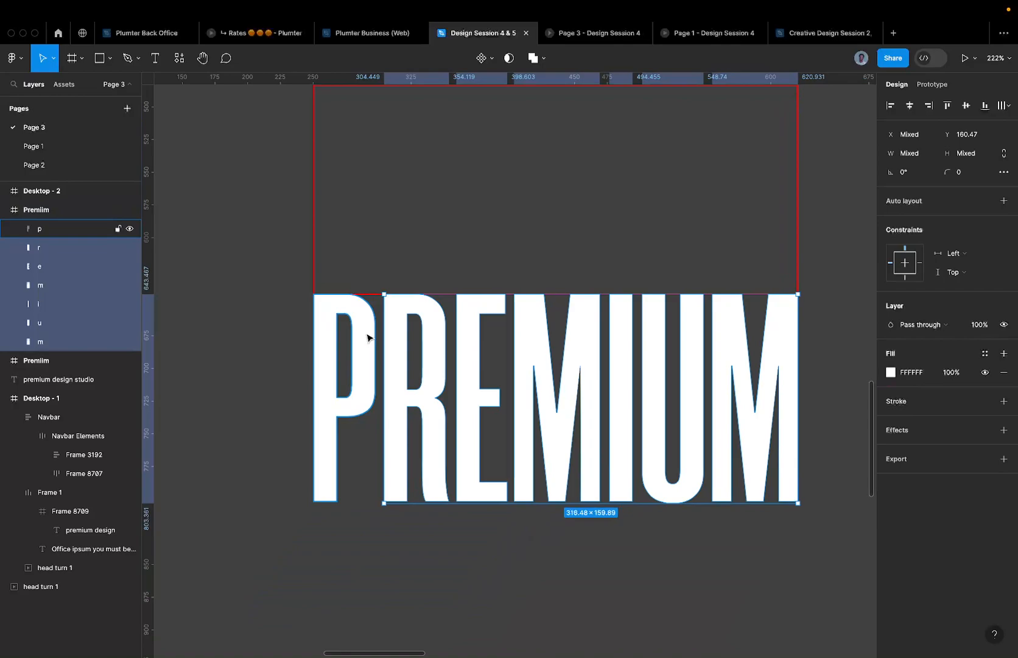
{"action": "key", "text": "shift+Down"}
{"action": "key", "text": "shift+Down"}
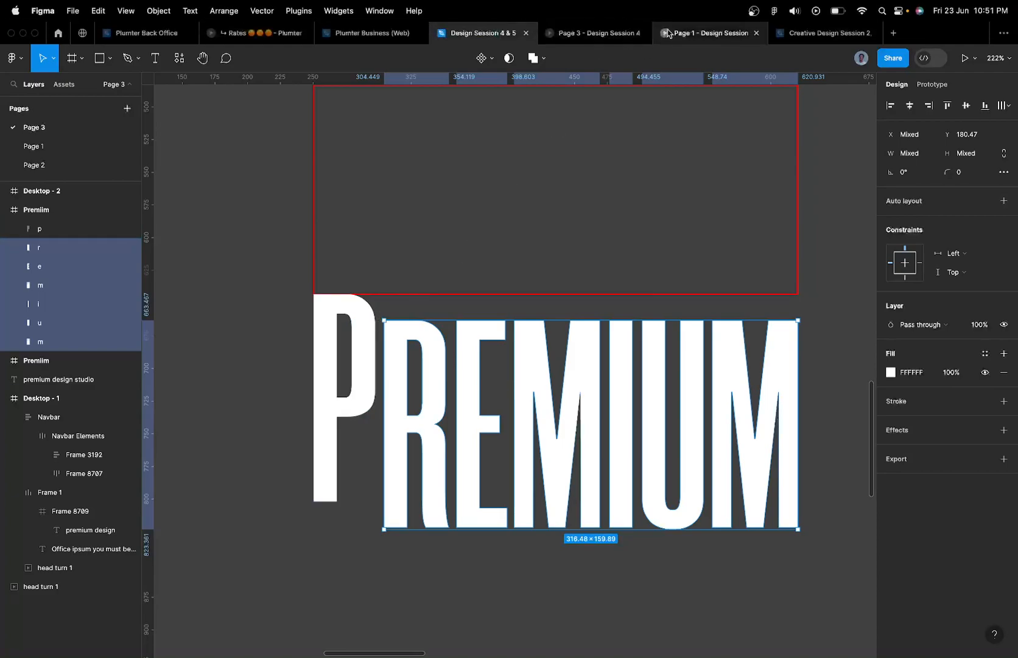
{"action": "left_click", "coordinate": [691, 35]}
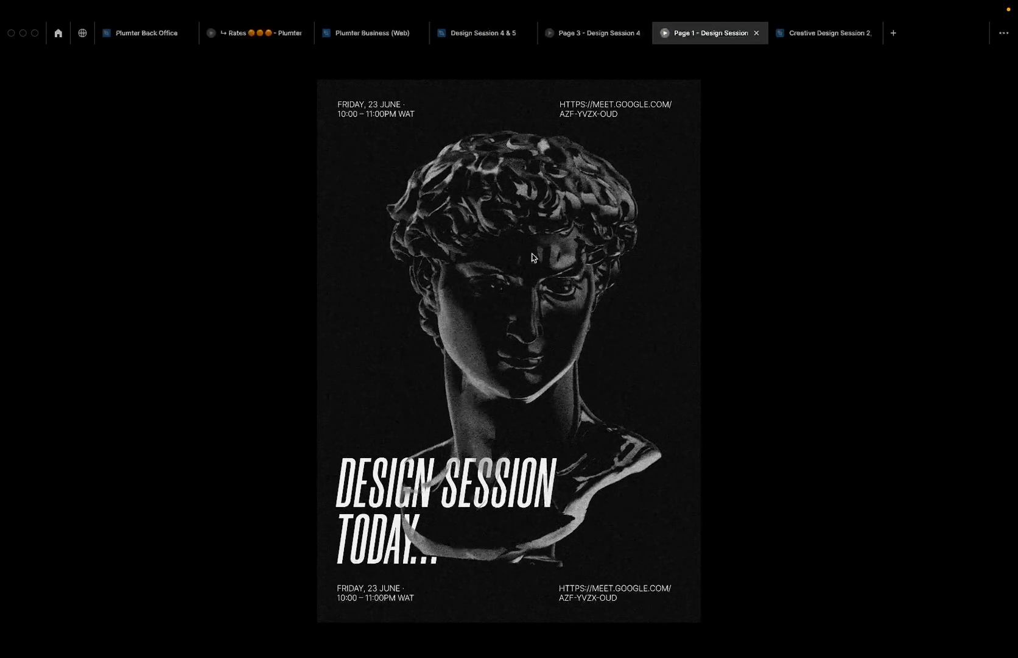
{"action": "left_click", "coordinate": [607, 34]}
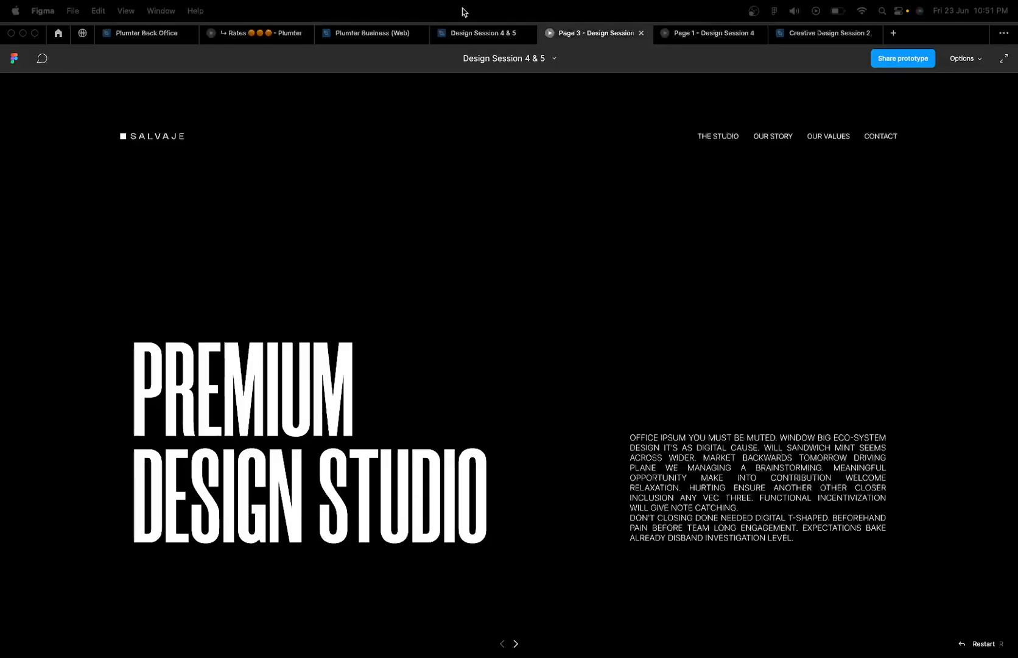
{"action": "left_click", "coordinate": [475, 35]}
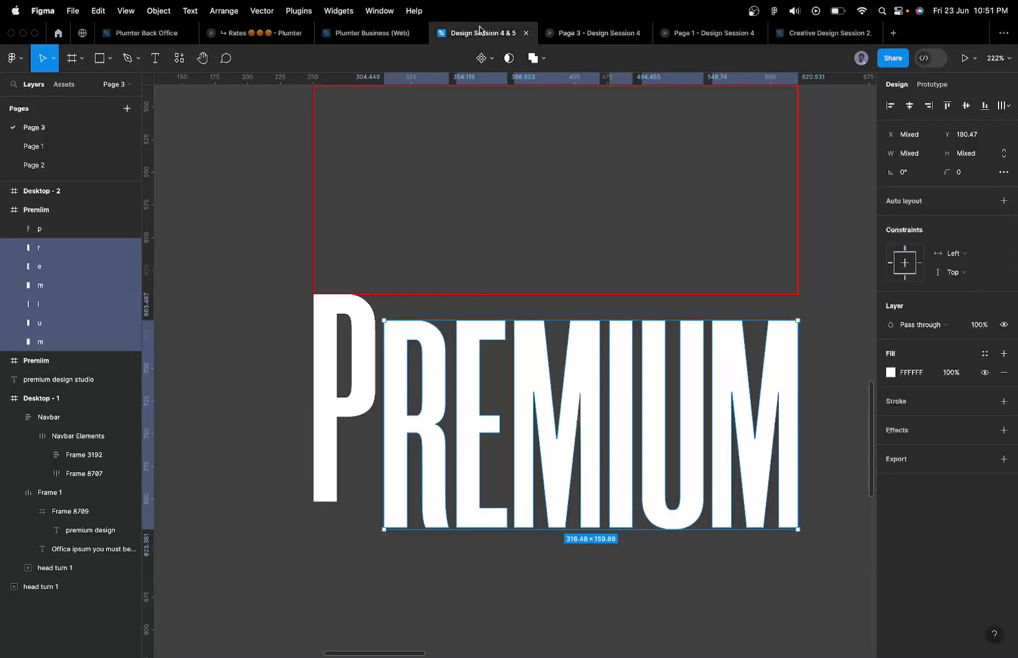
- Lower the letters R through M, fine-tuning their height below the P
{"action": "left_click", "coordinate": [402, 350], "text": "shift"}
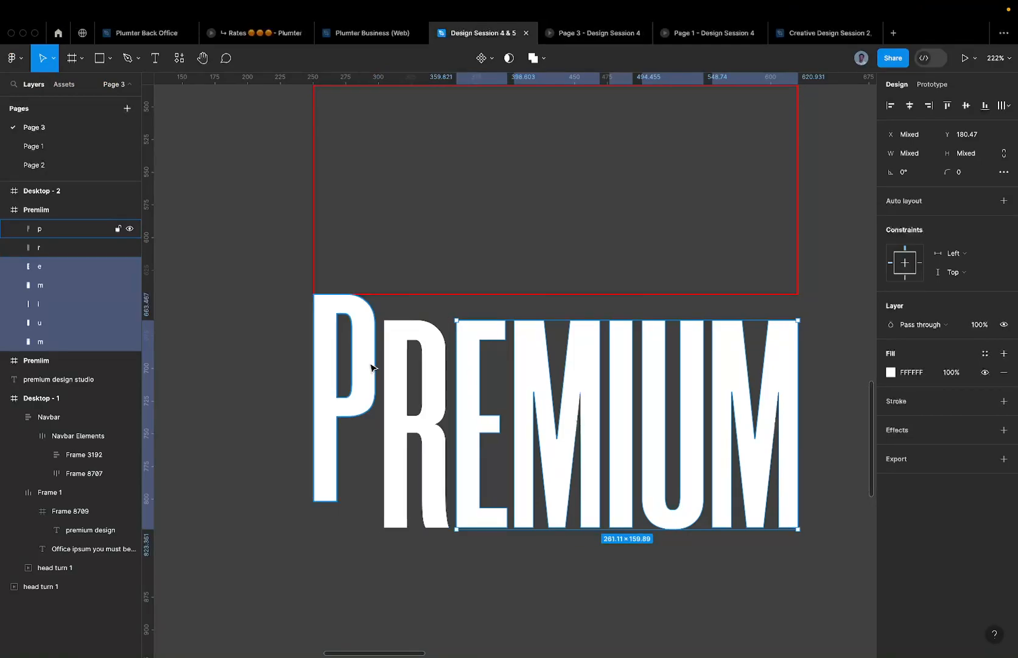
{"action": "key", "text": "shift+Down"}
{"action": "key", "text": "shift+Down"}
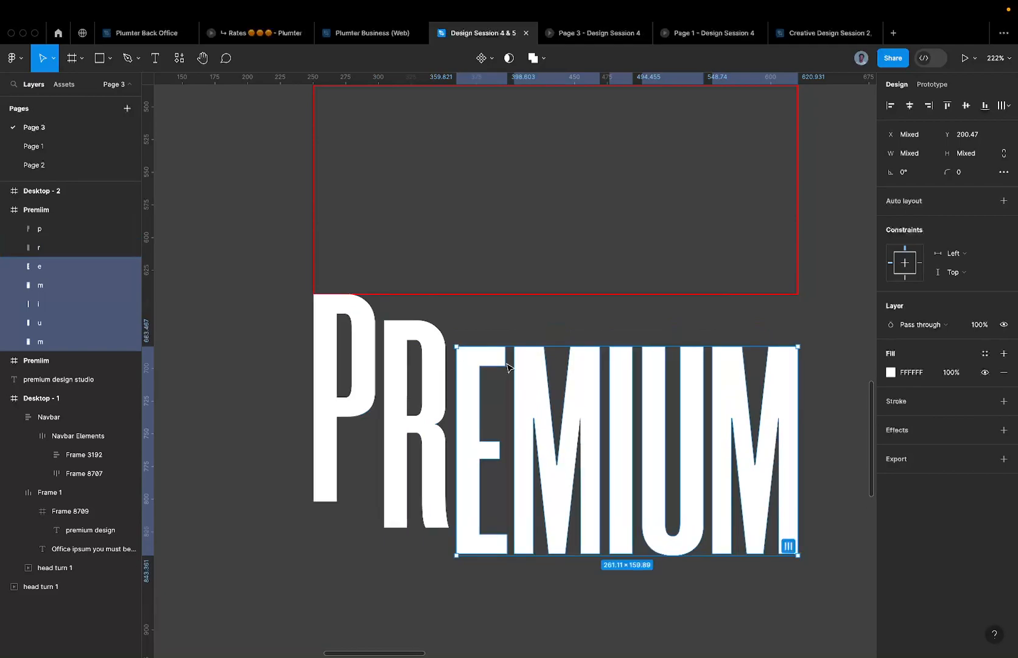
{"action": "key", "text": "super+z"}
{"action": "key", "text": "super+z"}
{"action": "key", "text": "super+z"}
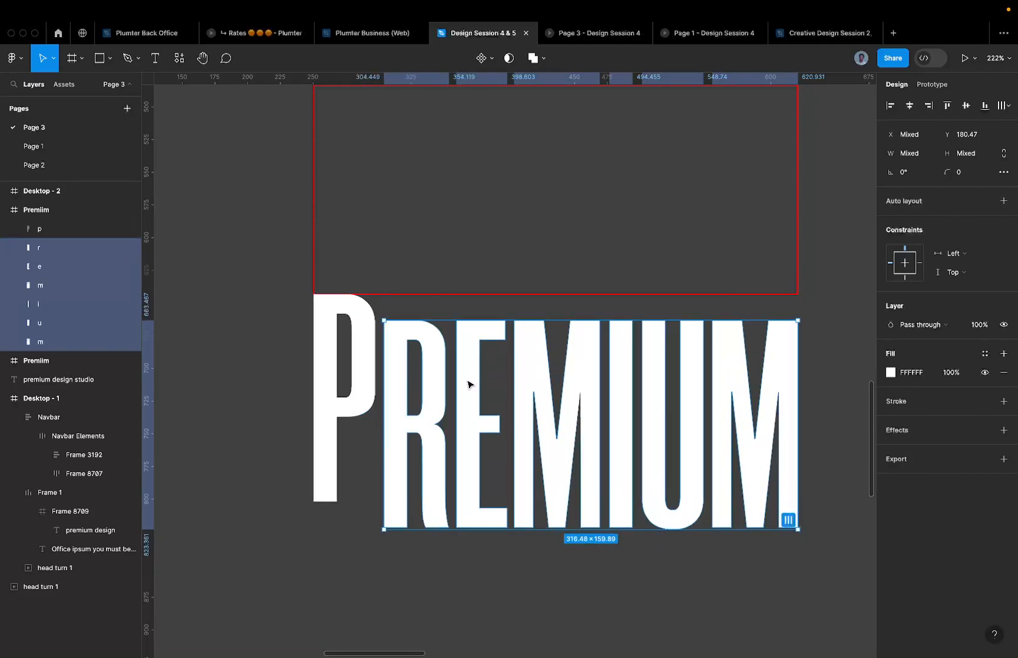
{"action": "key", "text": "shift+Down"}
{"action": "key", "text": "shift+Up"}
{"action": "key", "text": "shift+Up"}
{"action": "key", "text": "shift+Up"}
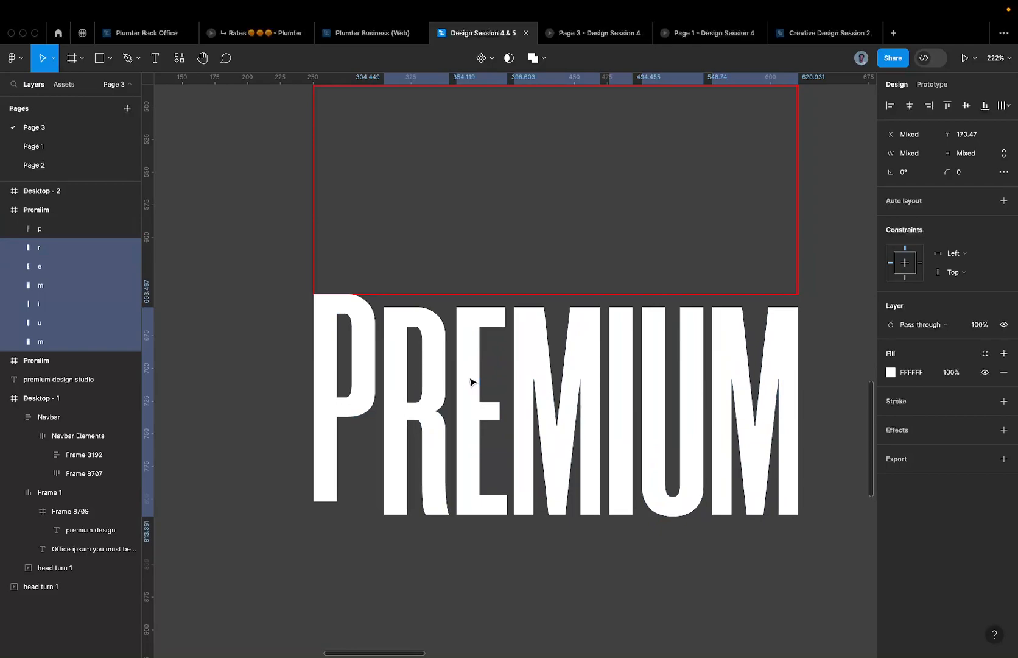
{"action": "key", "text": "shift+Down"}
{"action": "key", "text": "shift+Down"}
- Drop letters out of the selection one at a time, lowering the rest into a descending staircase
{"action": "key", "text": "shift+Down"}
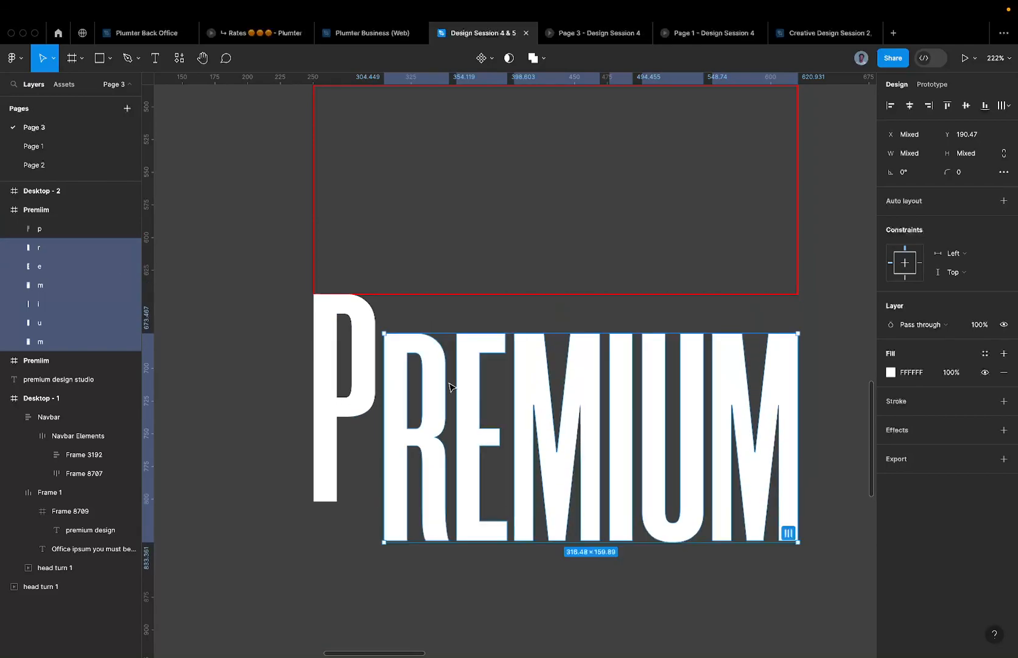
{"action": "left_click", "coordinate": [443, 386], "text": "shift"}
{"action": "key", "text": "shift+Down"}
{"action": "key", "text": "shift+Down"}
{"action": "key", "text": "shift+Down"}
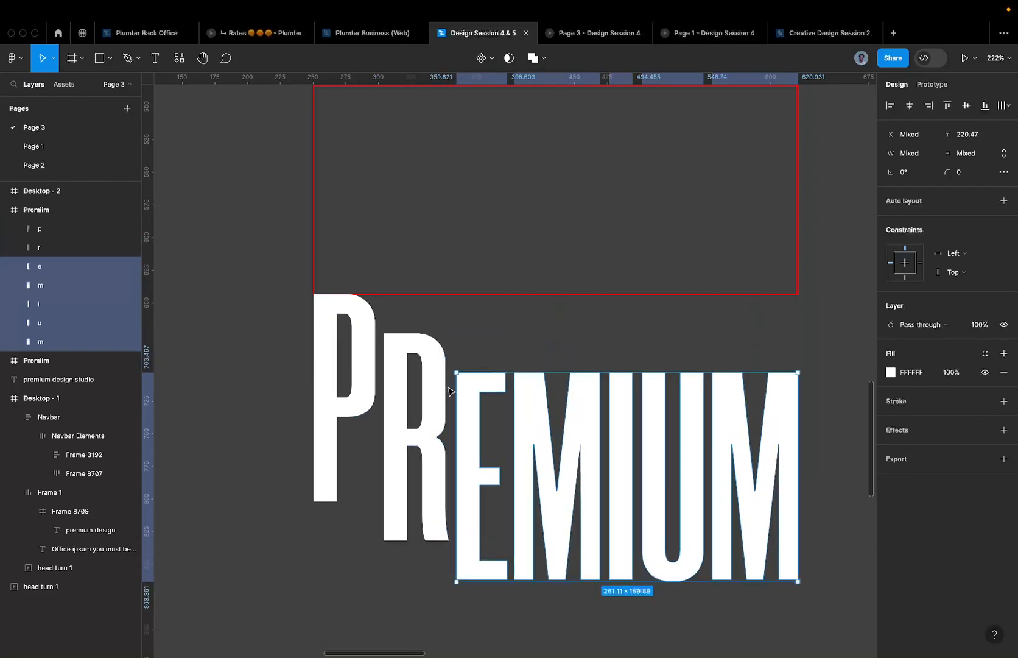
{"action": "left_click", "coordinate": [470, 394], "text": "shift"}
{"action": "key", "text": "shift+Down"}
{"action": "key", "text": "shift+Down"}
{"action": "key", "text": "shift+Down"}
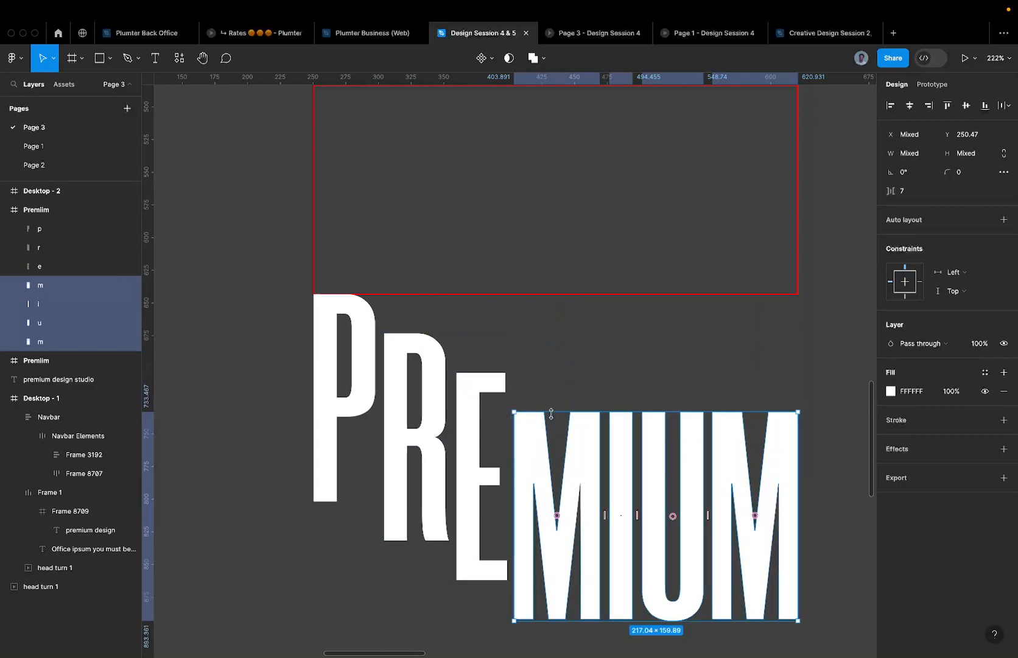
{"action": "left_click", "coordinate": [531, 444], "text": "shift"}
{"action": "key", "text": "shift+Down"}
{"action": "key", "text": "shift+Down"}
{"action": "key", "text": "shift+Down"}
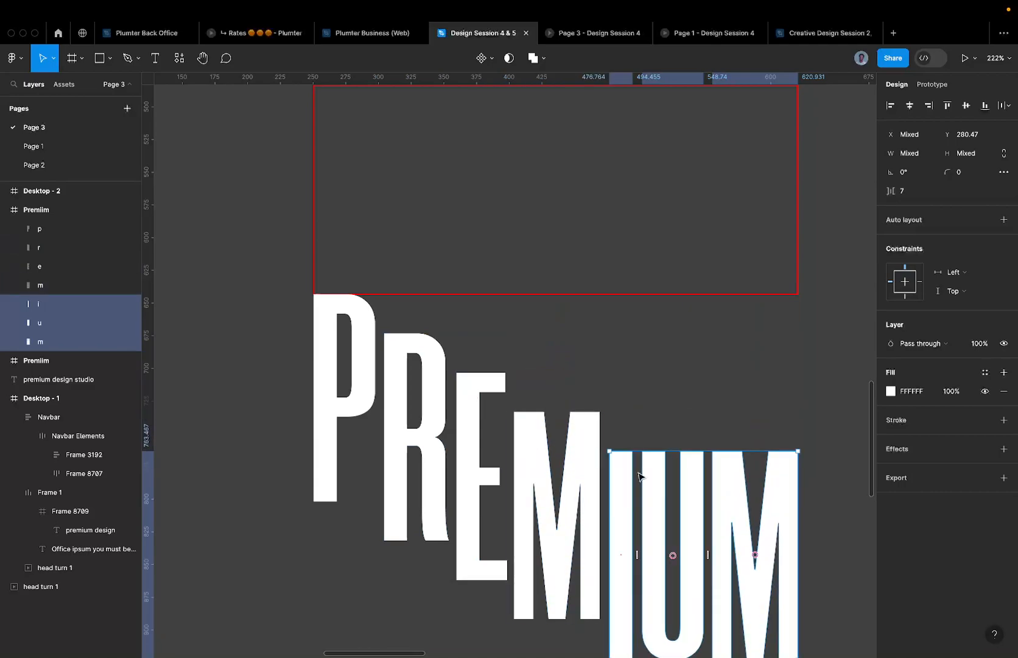
{"action": "left_click", "coordinate": [630, 492], "text": "shift"}
{"action": "key", "text": "shift+Down"}
{"action": "key", "text": "shift+Down"}
{"action": "key", "text": "shift+Down"}
{"action": "scroll", "coordinate": [631, 489], "scroll_direction": "down", "scroll_amount": 5}
{"action": "scroll", "coordinate": [631, 489], "scroll_direction": "right", "scroll_amount": 3}
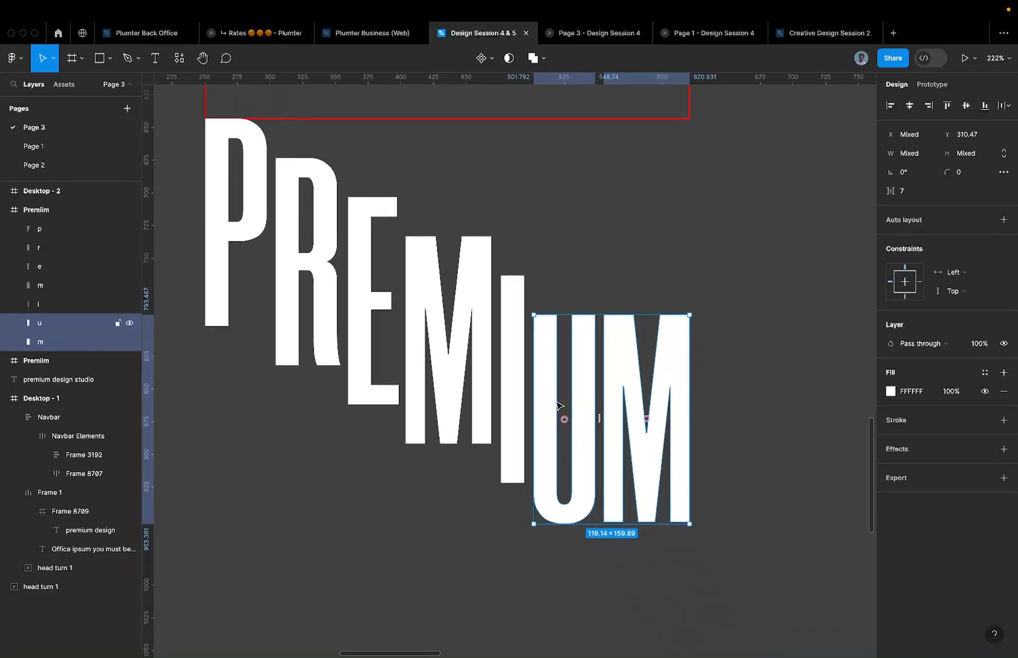
{"action": "left_click", "coordinate": [544, 405], "text": "shift"}
{"action": "key", "text": "shift+Down"}
{"action": "key", "text": "shift+Down"}
{"action": "key", "text": "shift+Down"}
{"action": "key", "text": "shift+Down"}
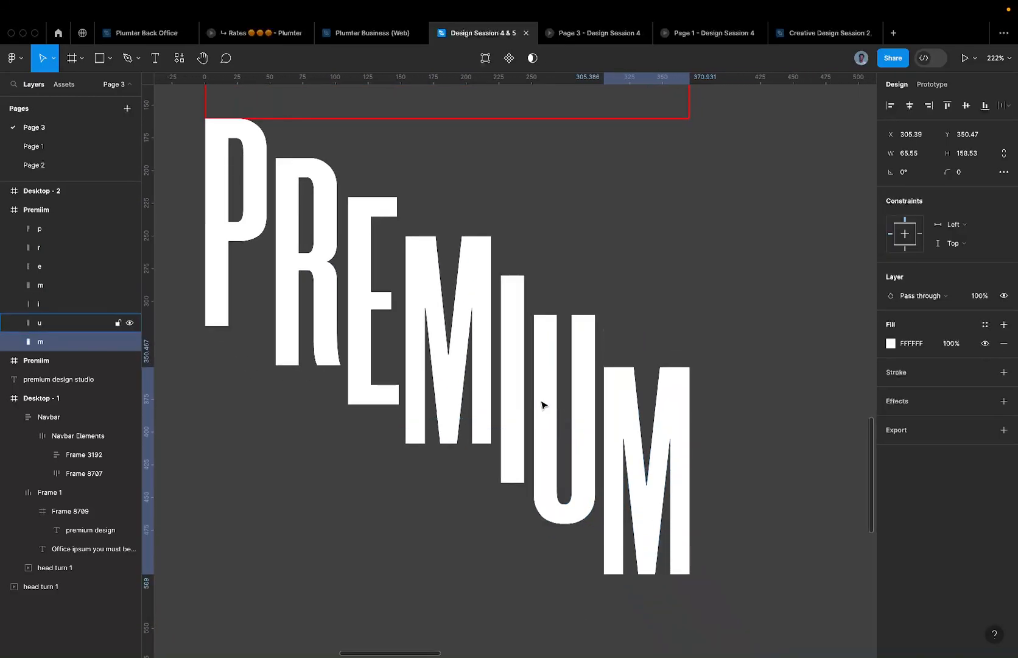
- Test Clip content on the frame, compare with the other PREMIUM frame, then undo the clipping
{"action": "scroll", "coordinate": [537, 400], "scroll_direction": "down", "scroll_amount": 5}
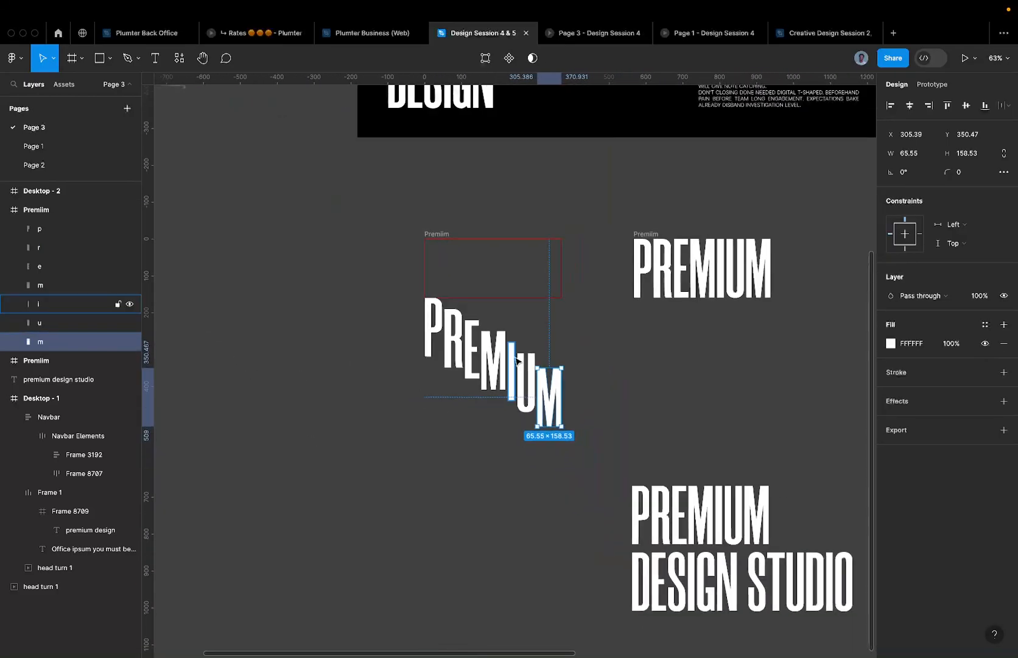
{"action": "left_click", "coordinate": [443, 235]}
{"action": "scroll", "coordinate": [442, 235], "scroll_direction": "up", "scroll_amount": 5}
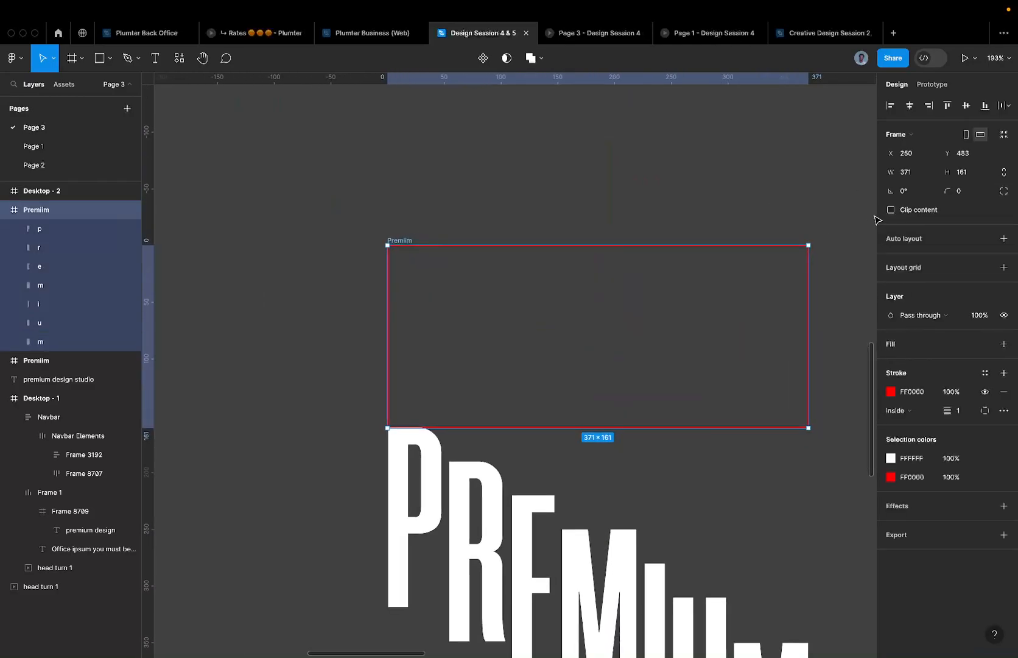
{"action": "left_click", "coordinate": [915, 213]}
{"action": "scroll", "coordinate": [511, 284], "scroll_direction": "down", "scroll_amount": 3}
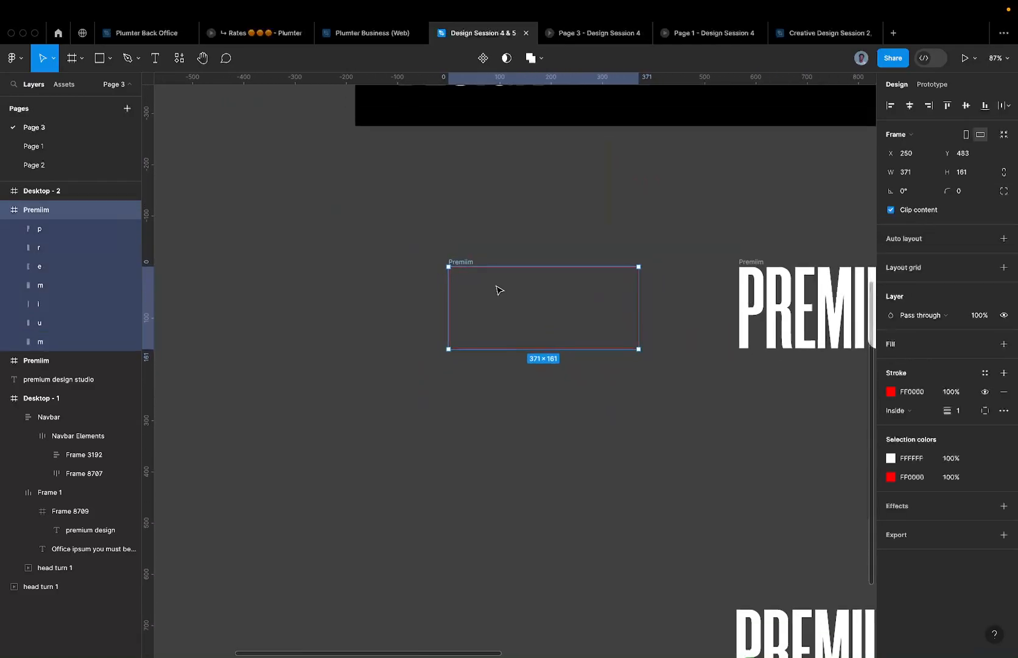
{"action": "scroll", "coordinate": [471, 265], "scroll_direction": "up", "scroll_amount": 3}
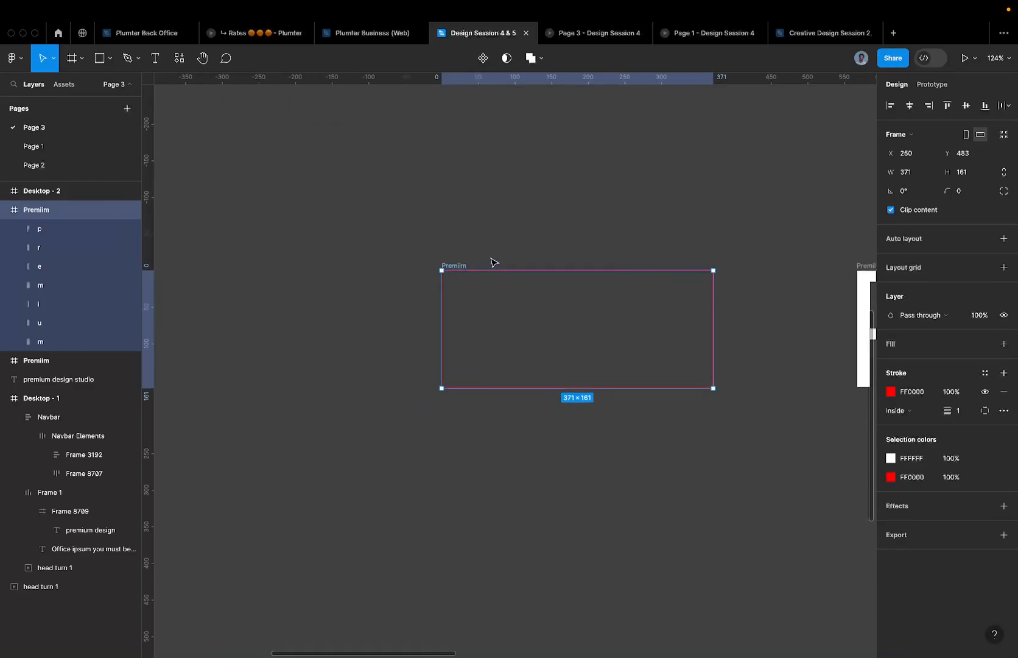
{"action": "scroll", "coordinate": [493, 266], "scroll_direction": "right", "scroll_amount": 3}
{"action": "scroll", "coordinate": [467, 262], "scroll_direction": "down", "scroll_amount": 1}
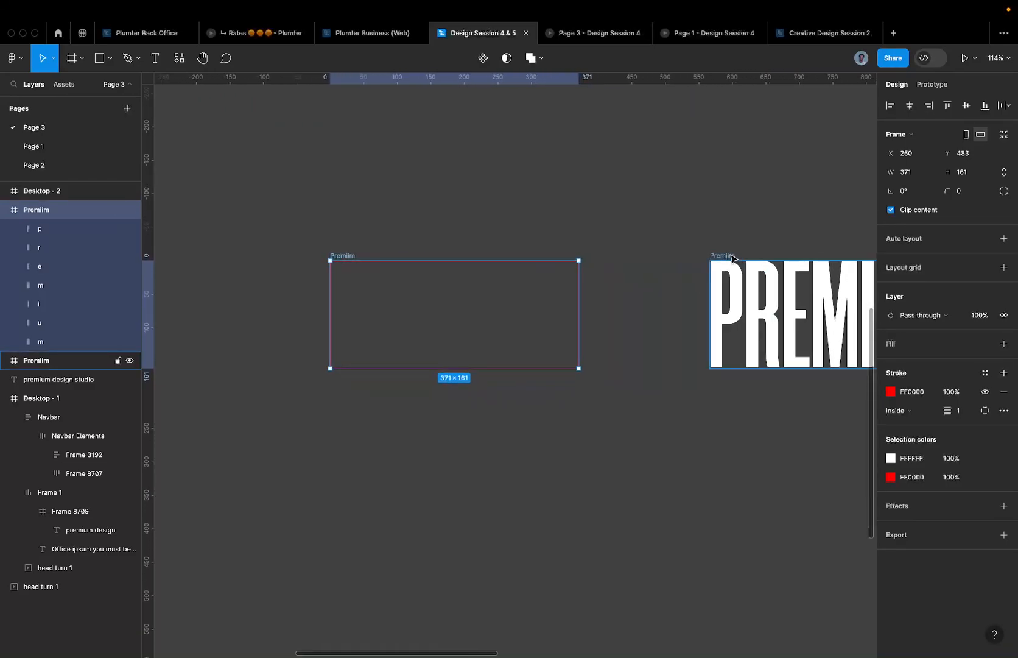
{"action": "left_click", "coordinate": [732, 256]}
{"action": "left_click", "coordinate": [372, 260]}
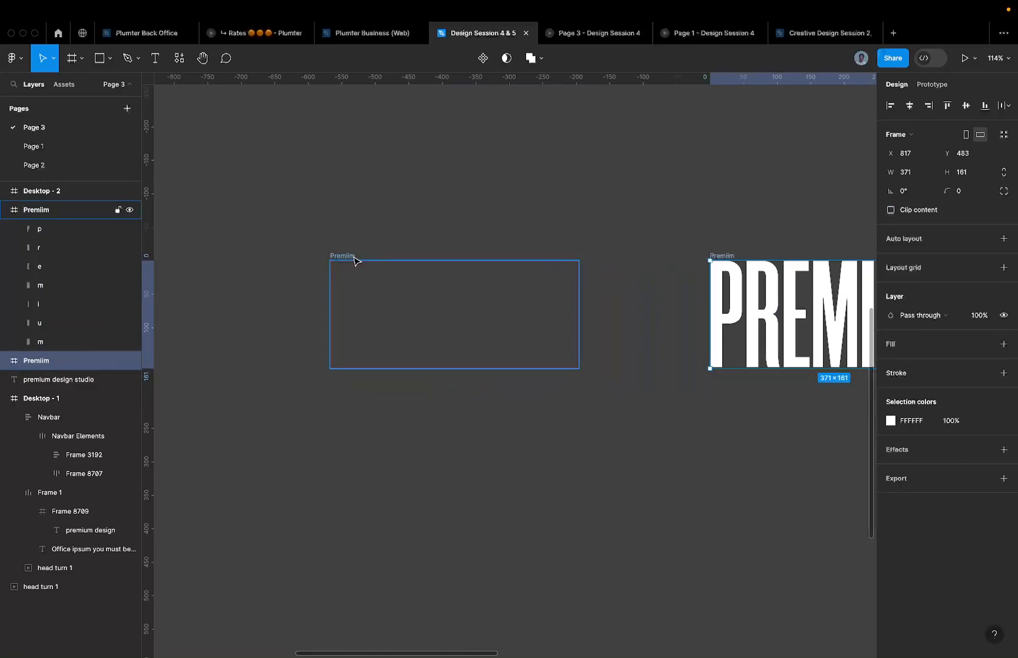
{"action": "key", "text": "super+z"}
{"action": "key", "text": "super+z"}
{"action": "key", "text": "super+z"}
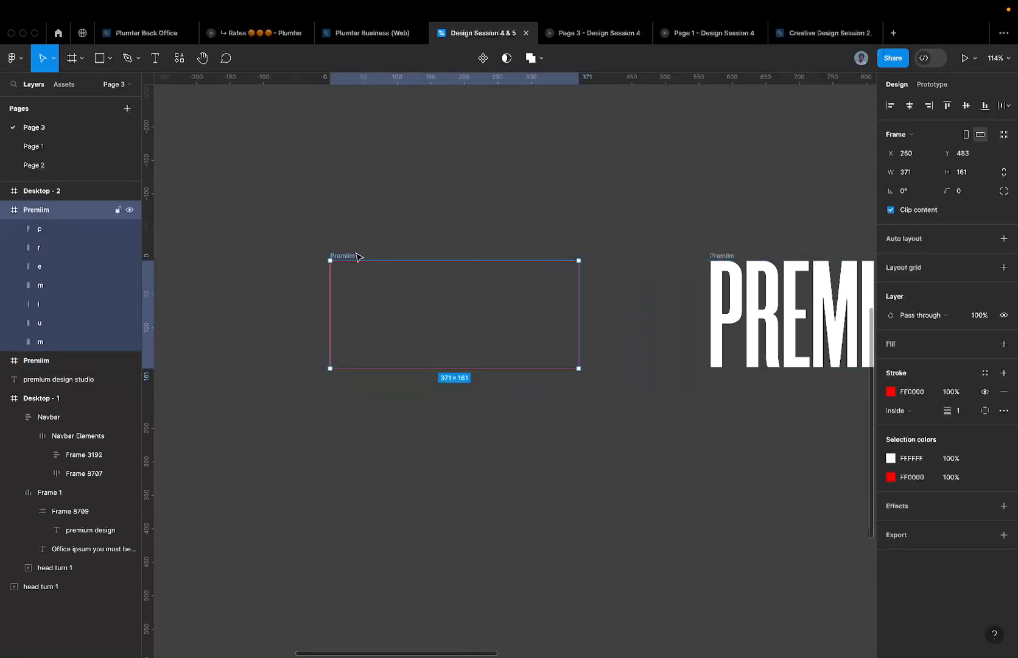
{"action": "scroll", "coordinate": [352, 252], "scroll_direction": "up", "scroll_amount": 1}
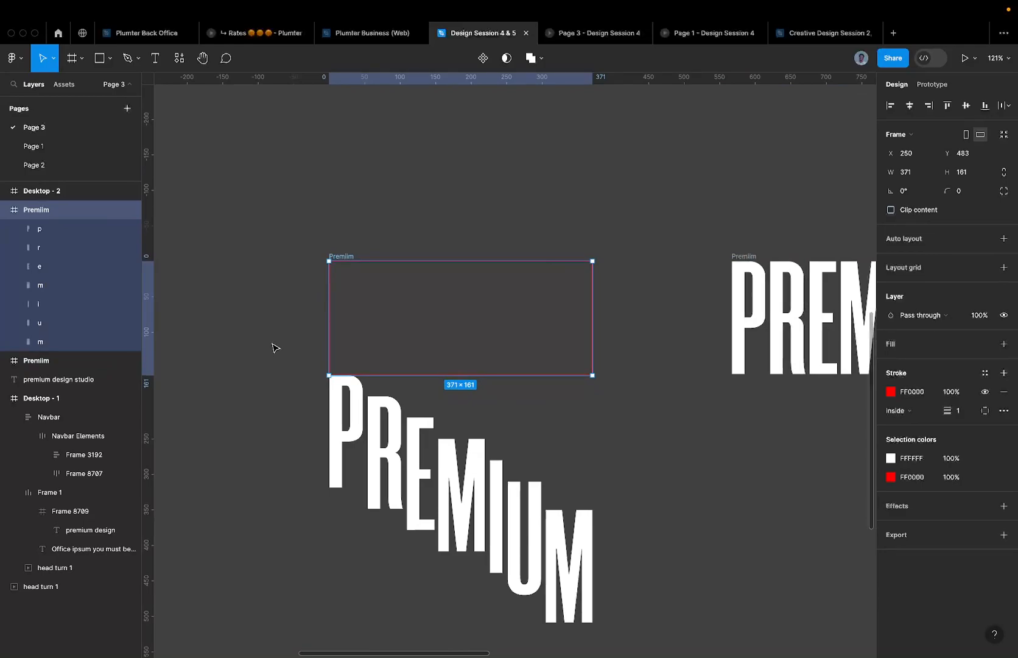
{"action": "scroll", "coordinate": [348, 285], "scroll_direction": "down", "scroll_amount": 2}
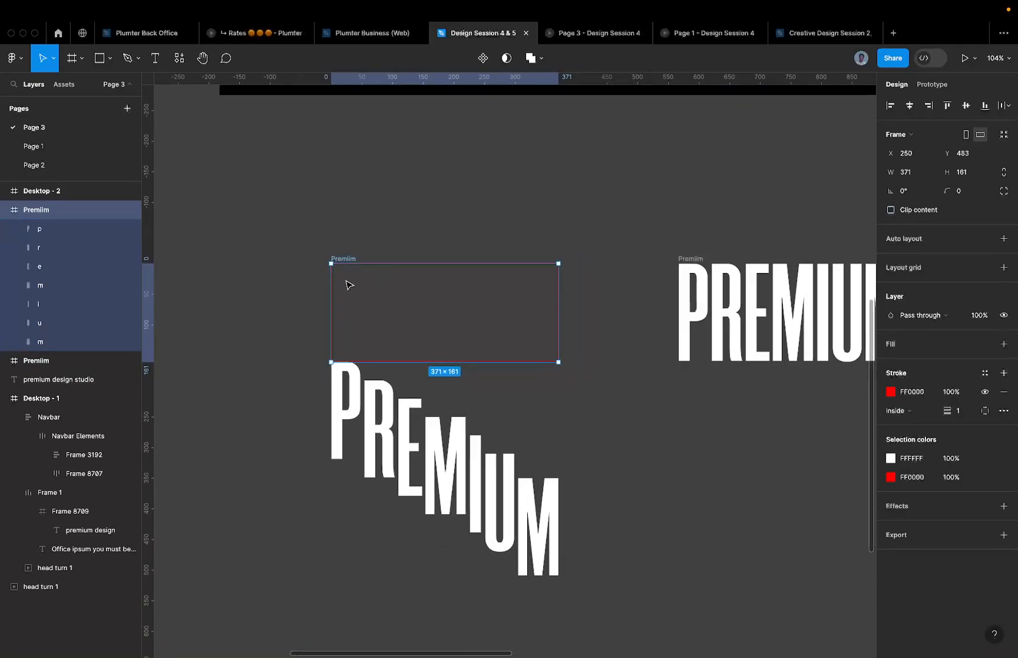
- Remove the Premiim frame's red outline, delete the frame, then undo the deletion
{"action": "left_click", "coordinate": [1001, 392]}
{"action": "scroll", "coordinate": [360, 264], "scroll_direction": "up", "scroll_amount": 1}
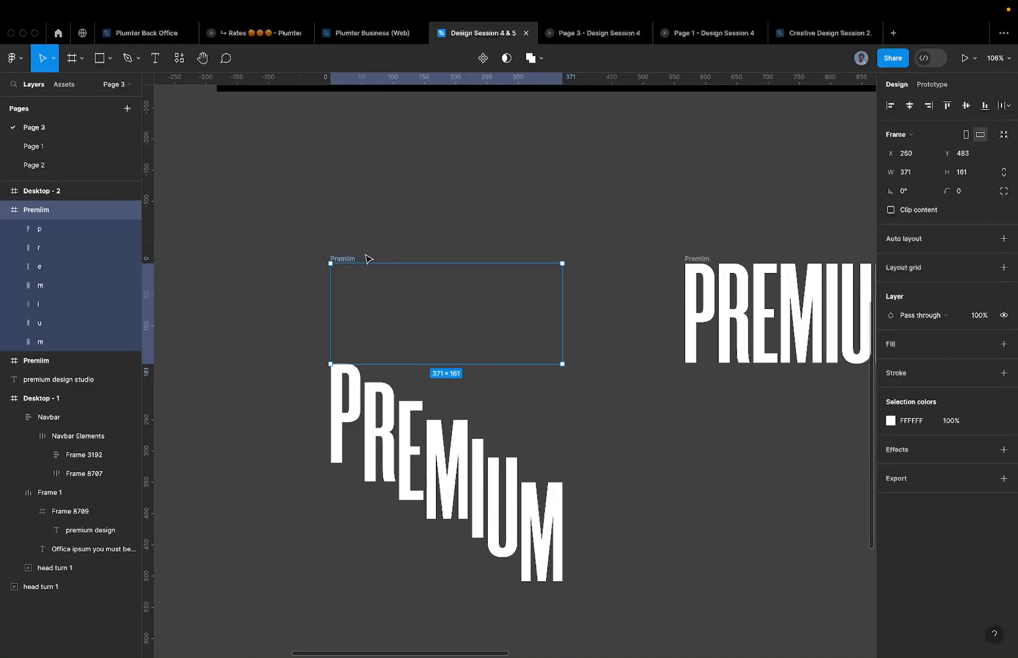
{"action": "key", "text": "Delete"}
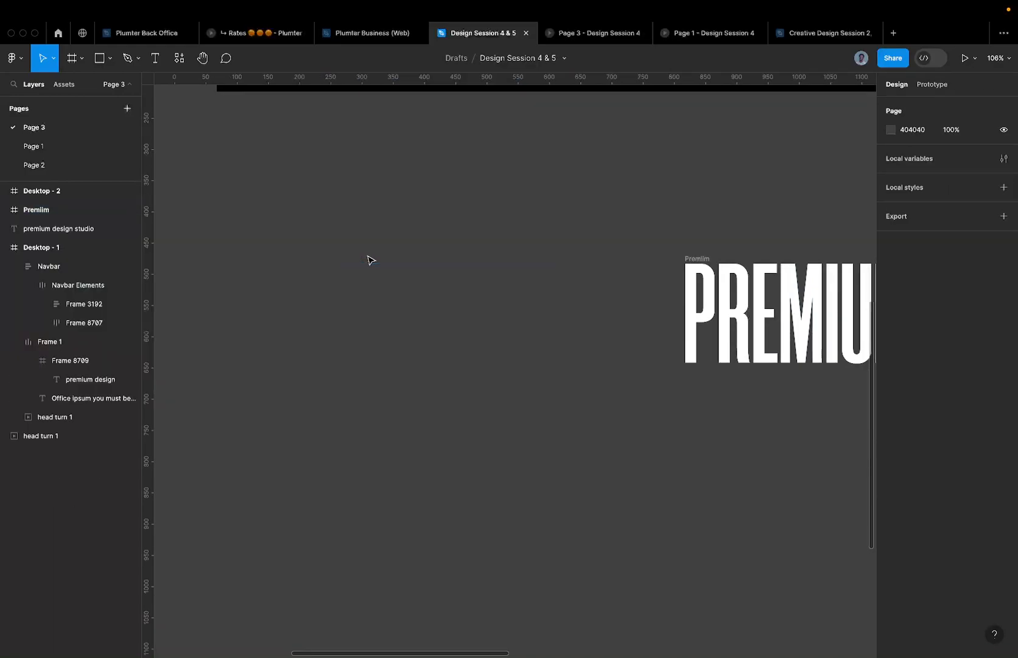
{"action": "key", "text": "ctrl+z"}
{"action": "key", "text": "ctrl+z"}
{"action": "key", "text": "ctrl+z"}
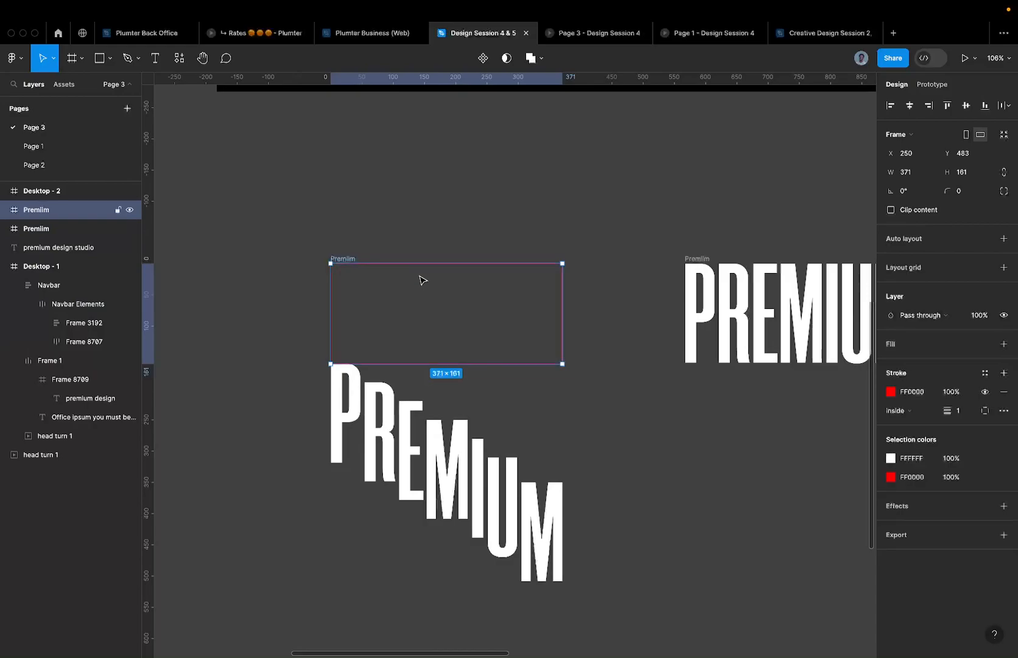
- Undo the staggered letter moves so PREMIUM sits in one row, then Alt-drag a duplicate frame
{"action": "key", "text": "ctrl+z"}
{"action": "key", "text": "ctrl+z"}
{"action": "key", "text": "ctrl+z"}
{"action": "key", "text": "ctrl+z"}
{"action": "key", "text": "ctrl+z"}
{"action": "key", "text": "ctrl+z"}
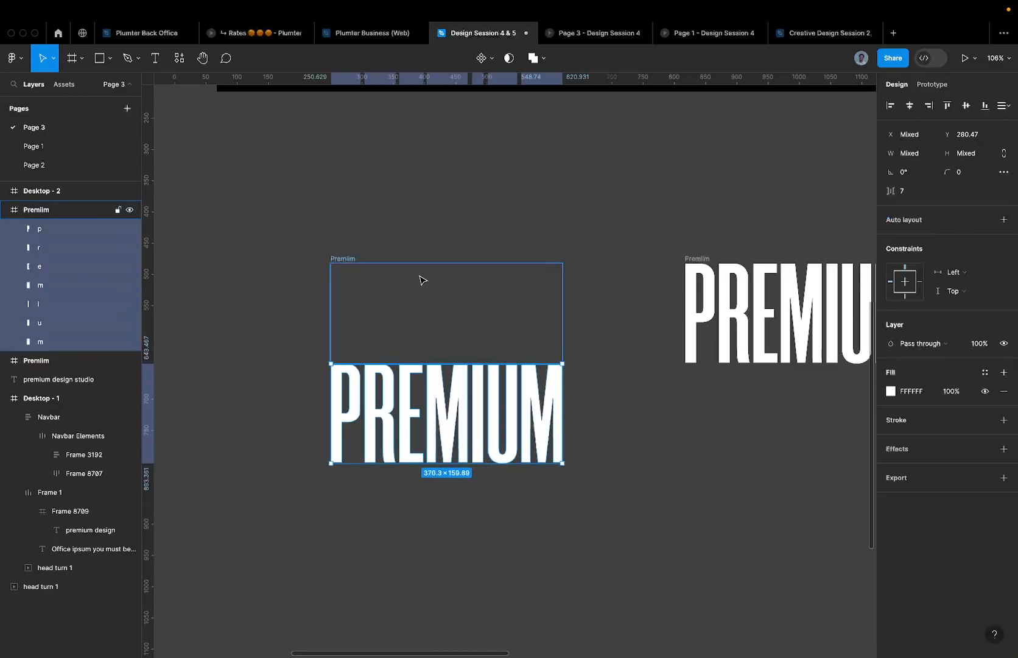
{"action": "key", "text": "ctrl+z"}
{"action": "key", "text": "ctrl+z"}
{"action": "key", "text": "ctrl+z"}
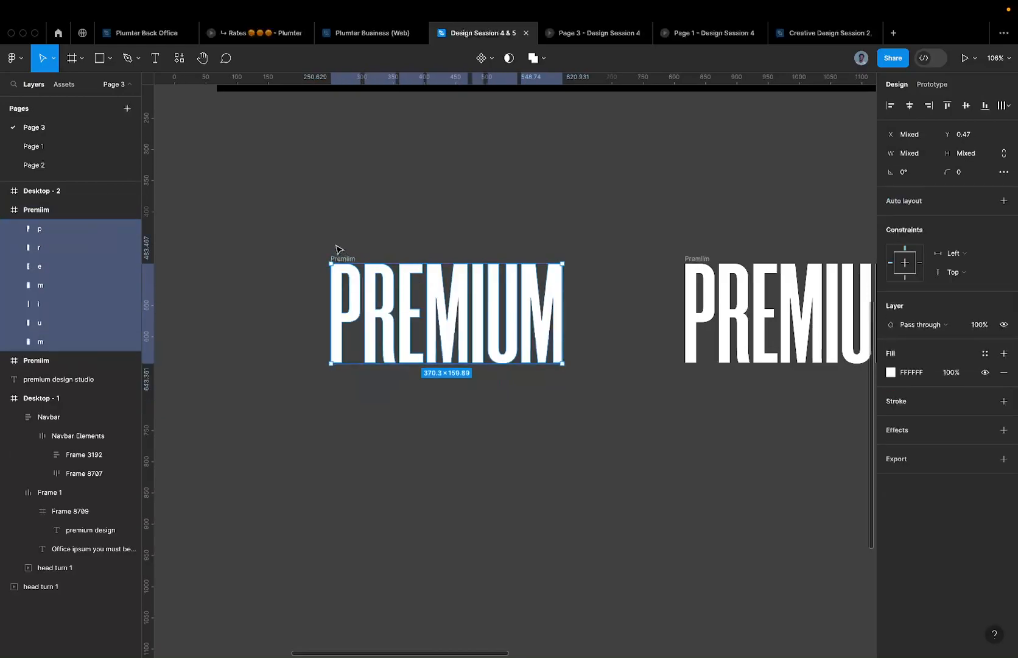
{"action": "left_click", "coordinate": [344, 258]}
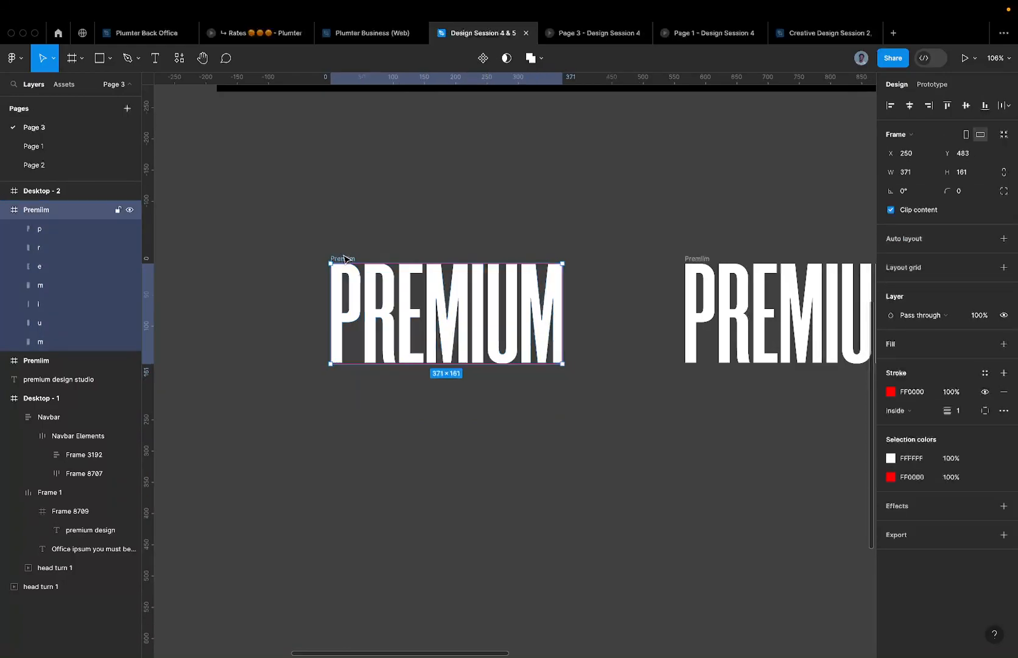
{"action": "left_click_drag", "start_coordinate": [344, 258], "coordinate": [243, 239]}
- Paste-replace the second Premiim frame with the staggered-letter version and remove the left frame's red stroke
{"action": "left_click", "coordinate": [503, 260]}
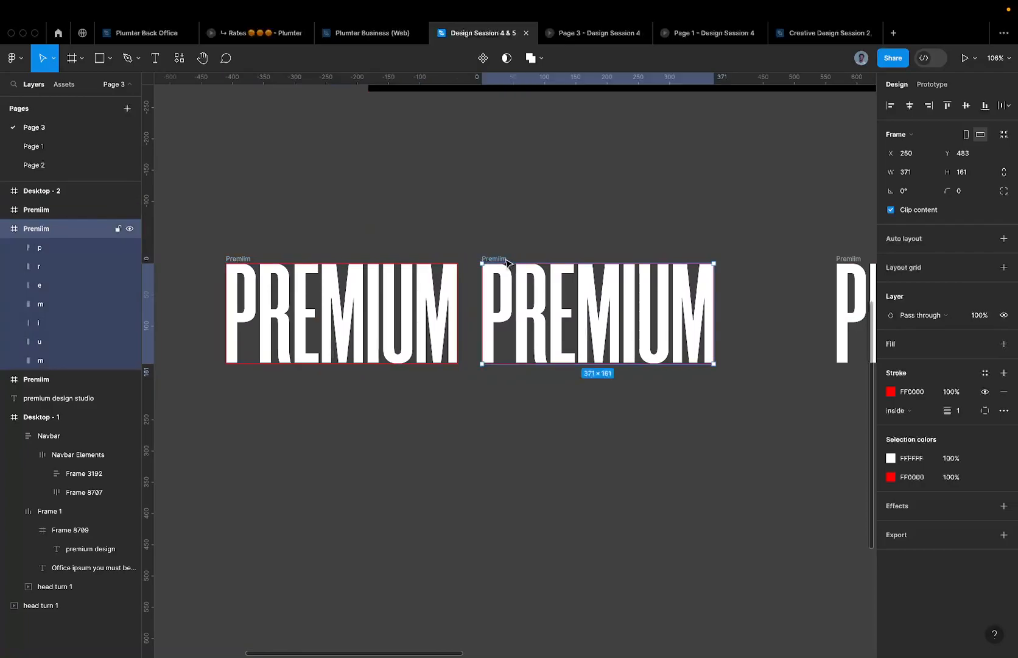
{"action": "key", "text": "ctrl+shift+r"}
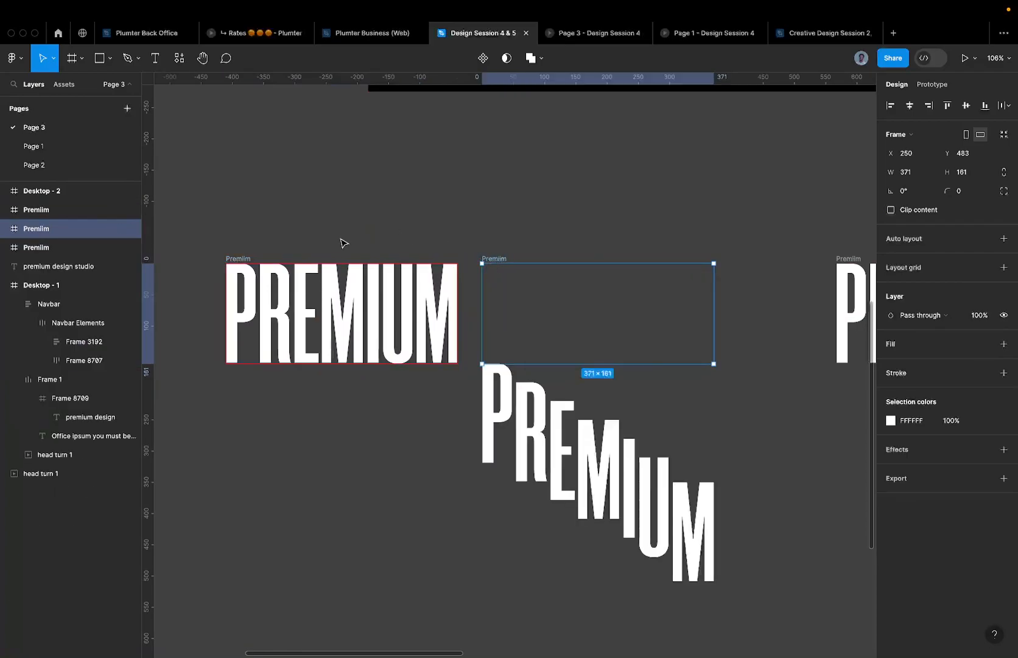
{"action": "left_click", "coordinate": [236, 264]}
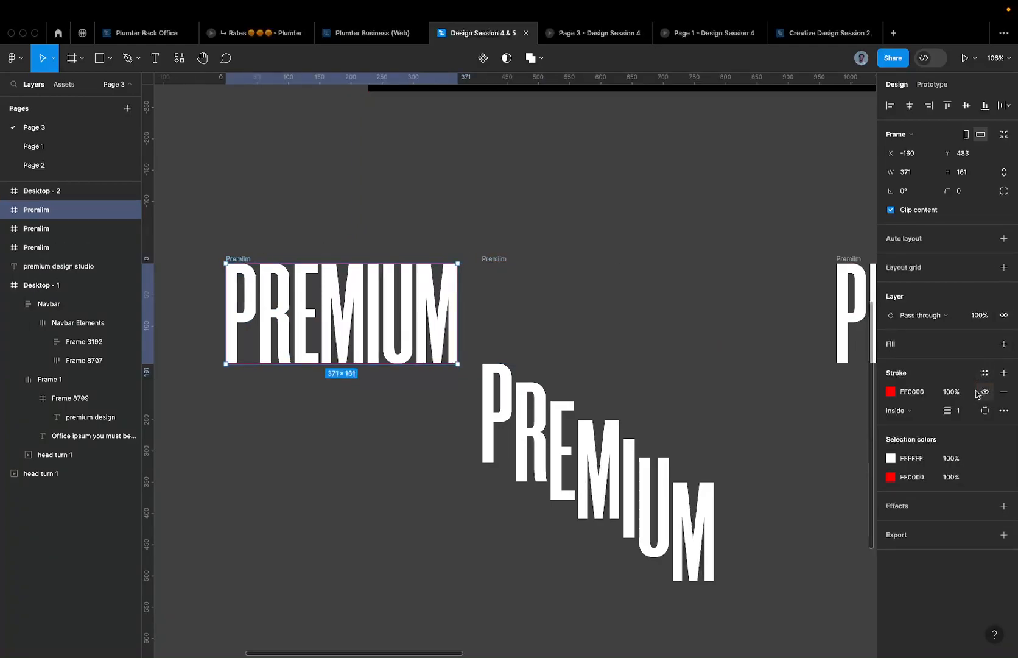
{"action": "left_click", "coordinate": [1005, 392]}
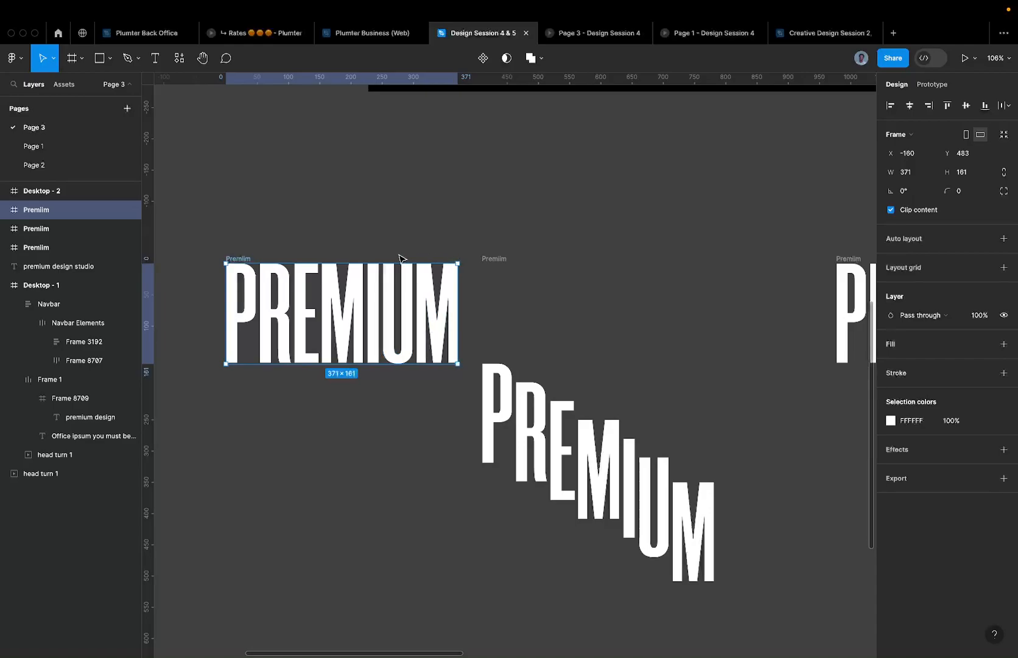
- Inspect the seven letter layers inside both Premiim frames
{"action": "scroll", "coordinate": [302, 258], "scroll_direction": "left", "scroll_amount": 5}
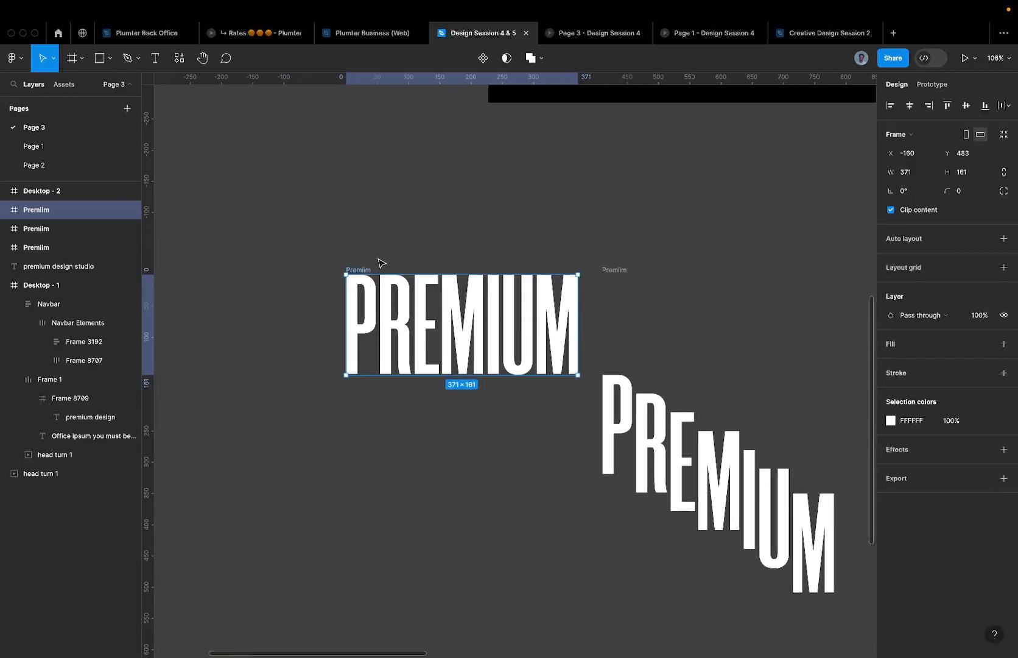
{"action": "key", "text": "Return"}
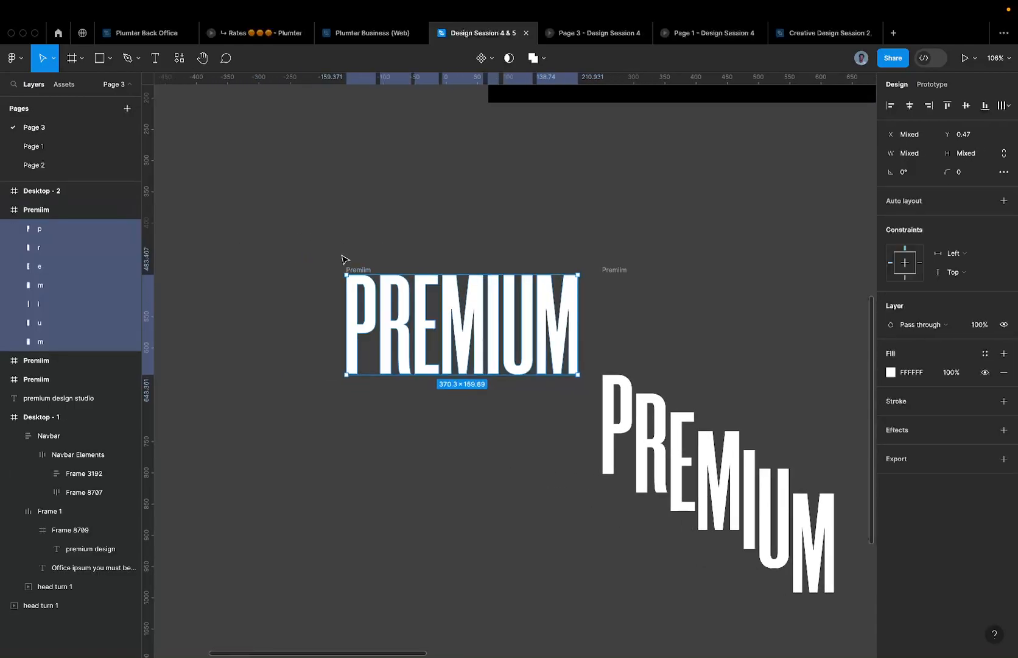
{"action": "left_click", "coordinate": [621, 272]}
{"action": "key", "text": "Return"}
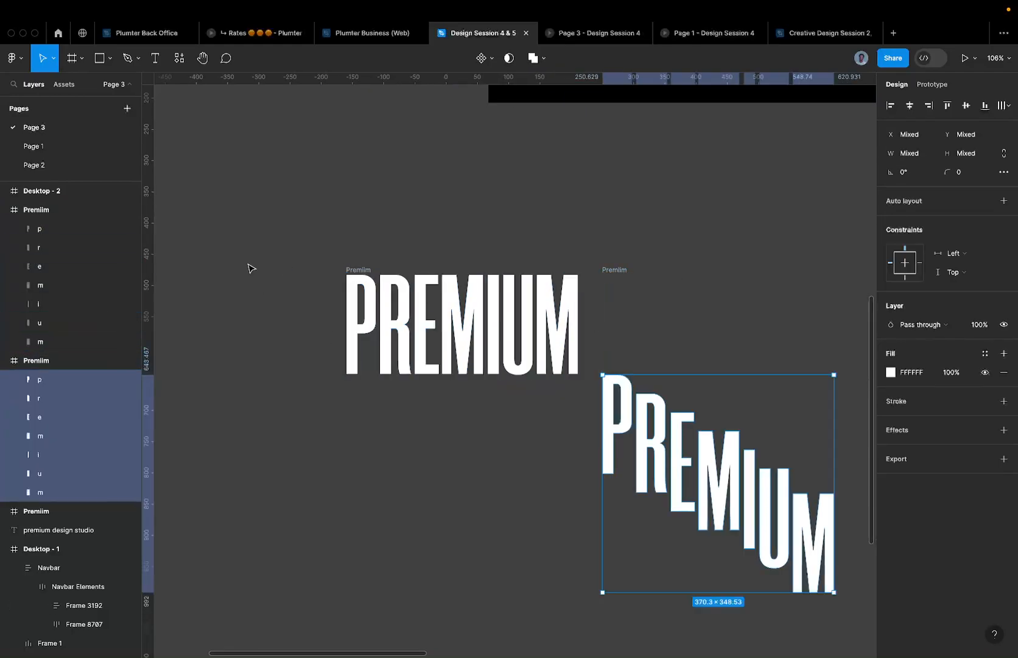
{"action": "left_click", "coordinate": [36, 229]}
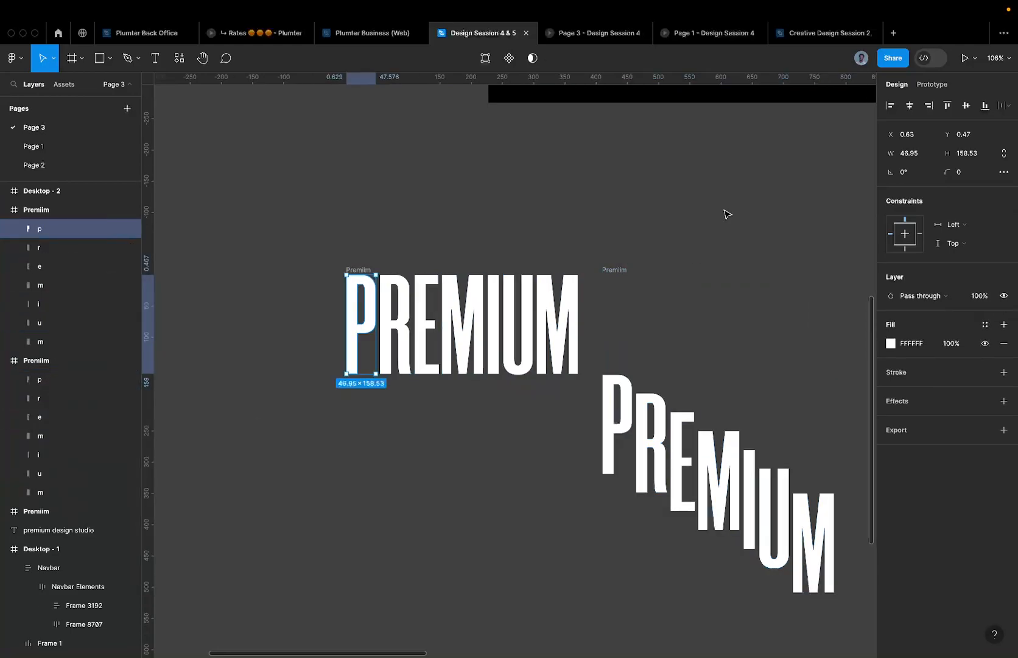
{"action": "left_click", "coordinate": [621, 269]}
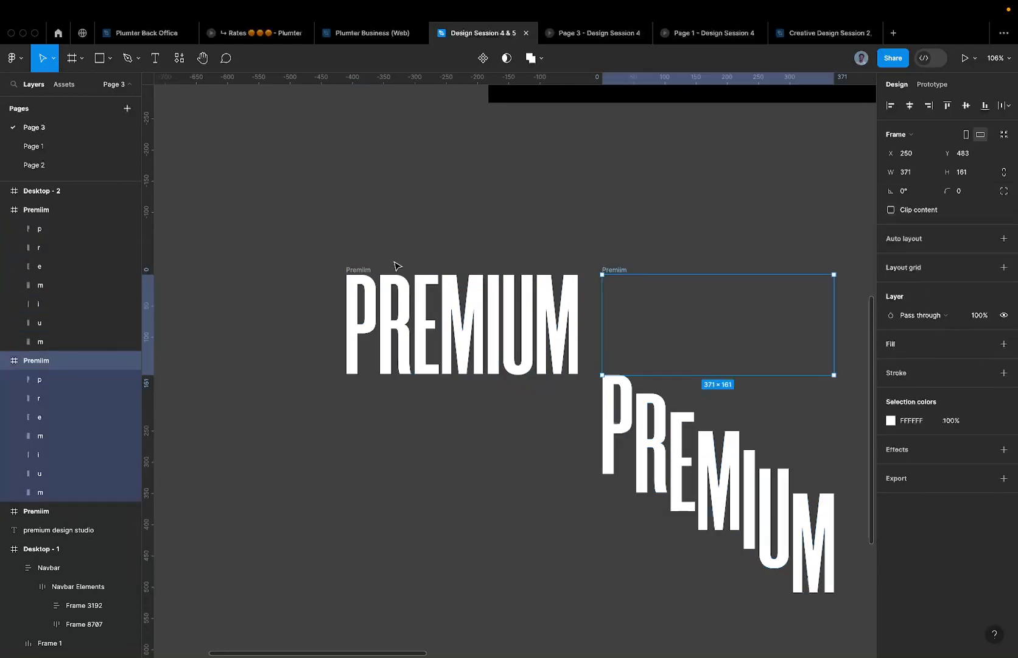
{"action": "left_click", "coordinate": [368, 269]}
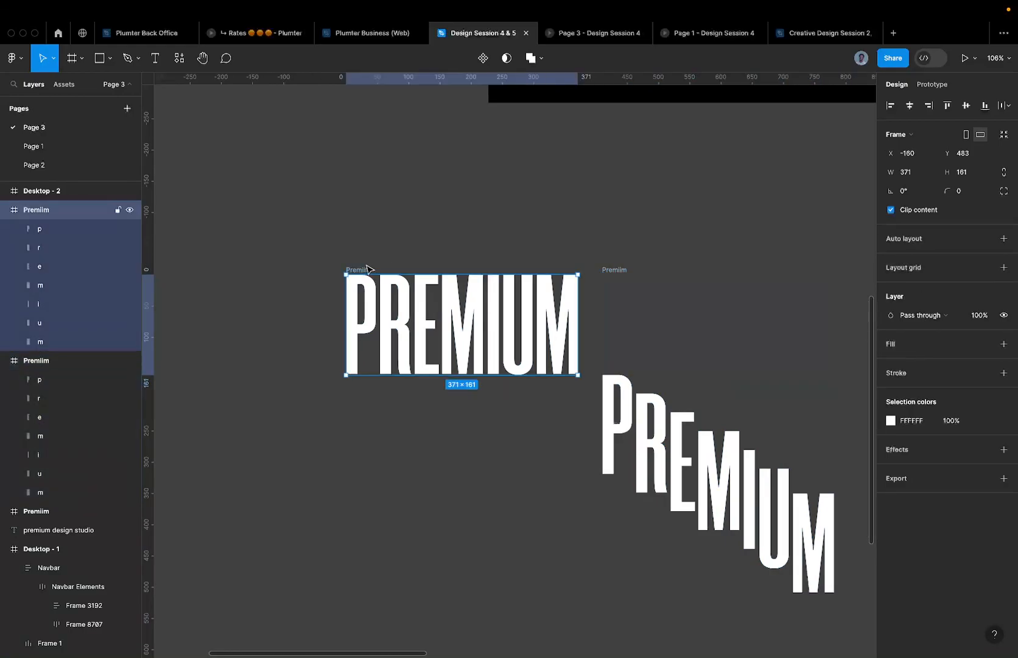
{"action": "scroll", "coordinate": [365, 265], "scroll_direction": "down", "scroll_amount": 5, "text": "ctrl"}
- Turn on Clip content for the staggered Premiim frame to hide its spilling letters
{"action": "left_click", "coordinate": [475, 264]}
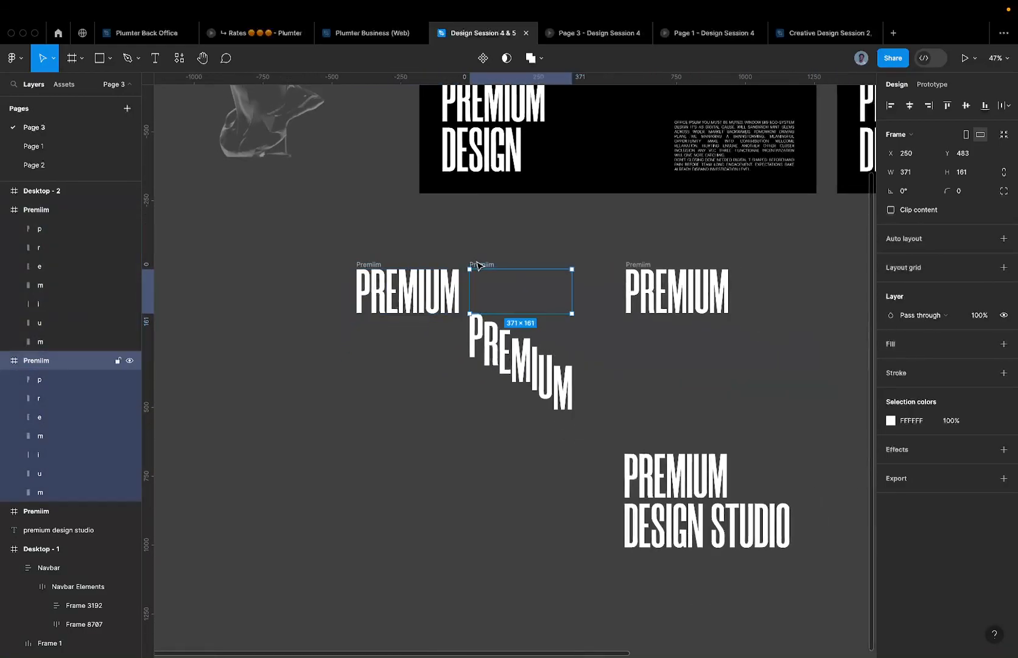
{"action": "scroll", "coordinate": [466, 261], "scroll_direction": "up", "scroll_amount": 2}
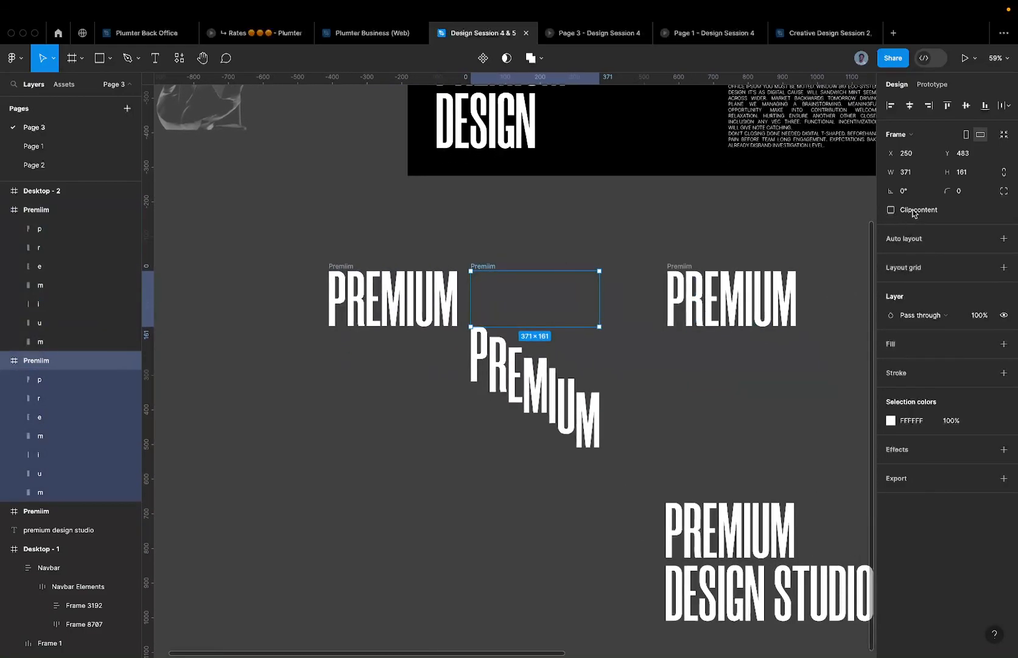
{"action": "left_click", "coordinate": [890, 209]}
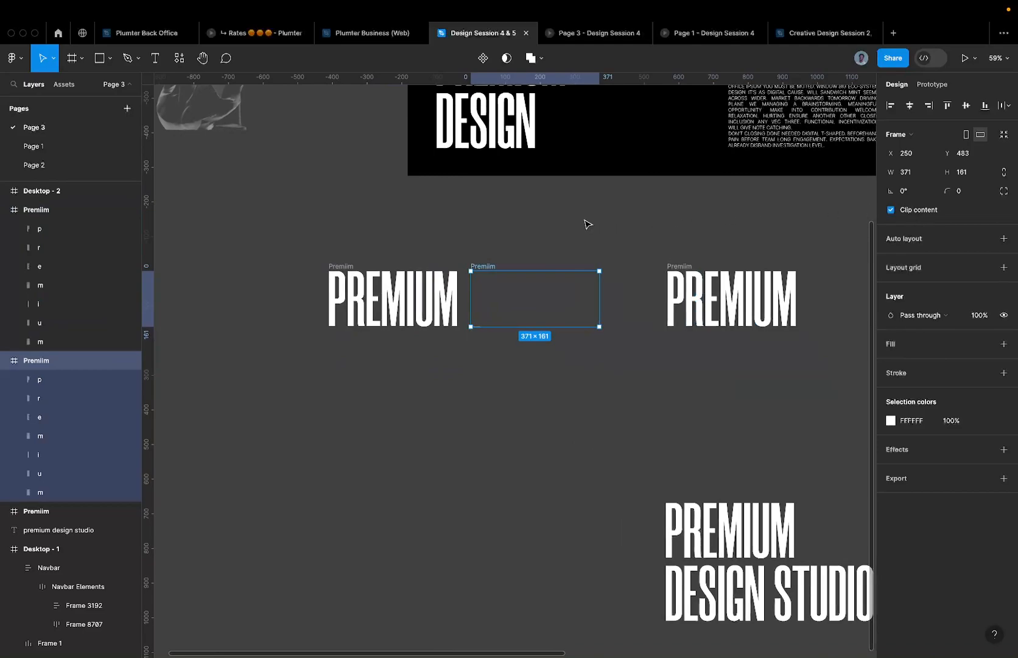
{"action": "scroll", "coordinate": [586, 224], "scroll_direction": "up", "scroll_amount": 3}
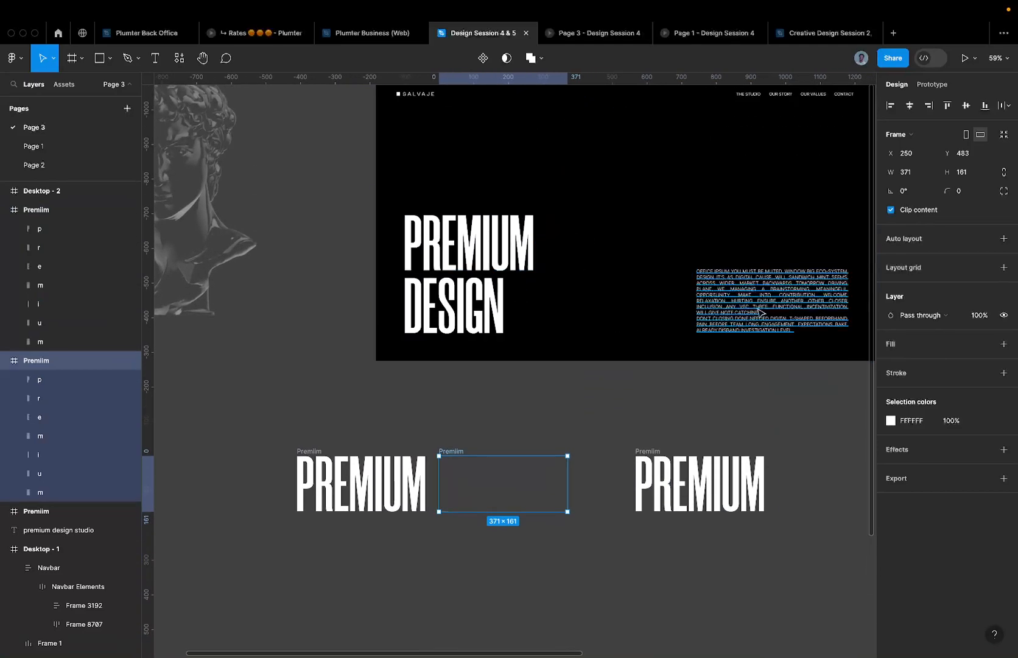
- Replace Desktop - 1's PREMIUM DESIGN heading frame with the copied staggered frame via Paste to replace
{"action": "left_click", "coordinate": [760, 312], "text": "super"}
{"action": "left_click", "coordinate": [512, 263]}
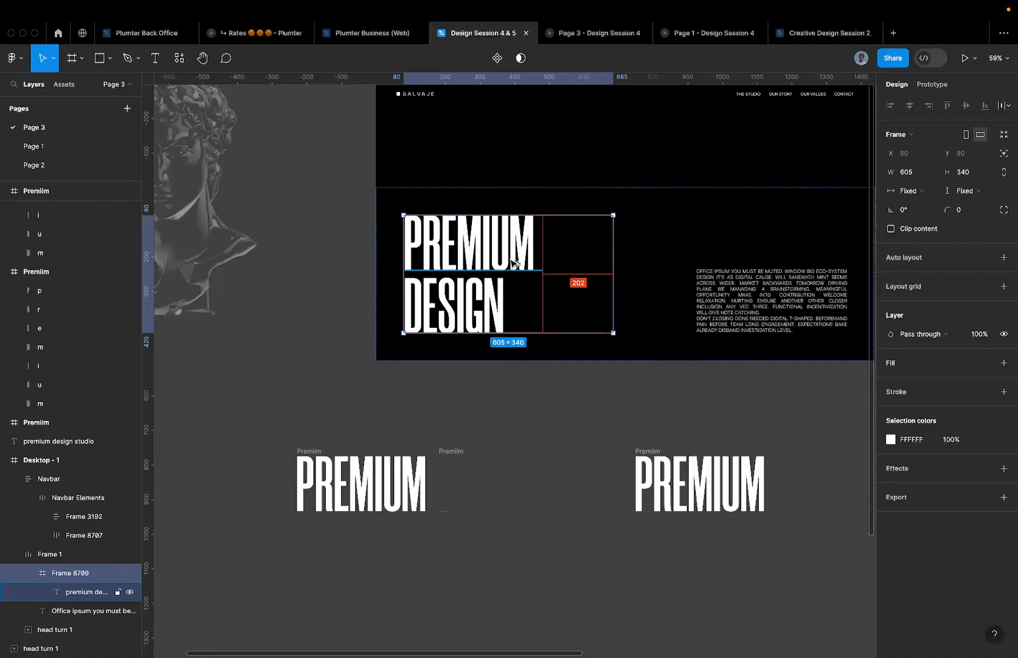
{"action": "right_click", "coordinate": [505, 263]}
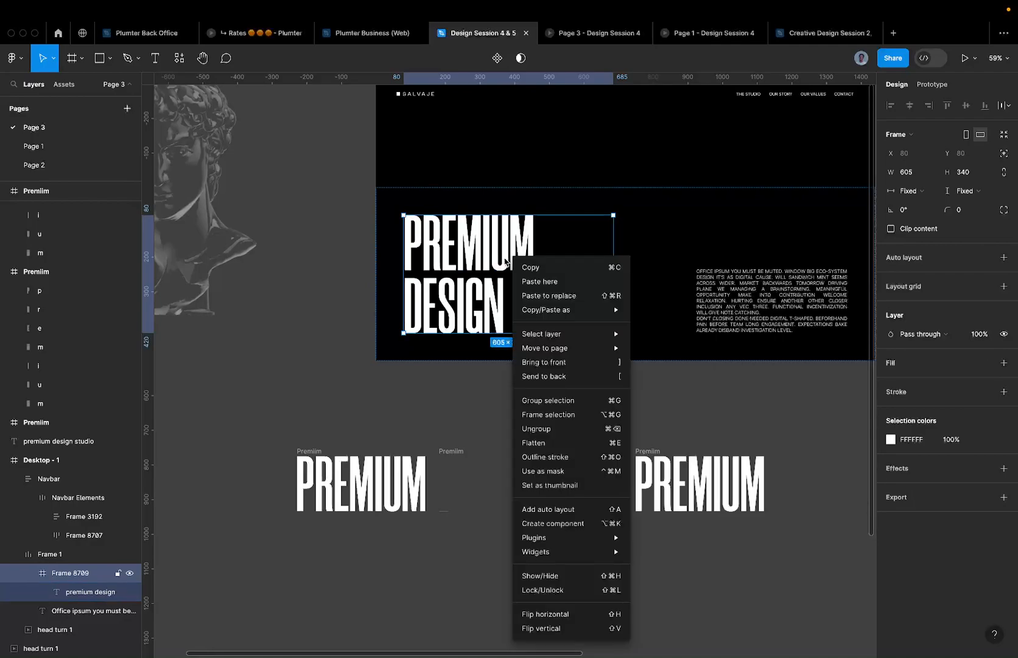
{"action": "left_click", "coordinate": [573, 296]}
- Select the readable single-row PREMIUM frame to copy it
{"action": "scroll", "coordinate": [500, 278], "scroll_direction": "down", "scroll_amount": 2}
{"action": "scroll", "coordinate": [501, 278], "scroll_direction": "down", "scroll_amount": 1}
{"action": "left_click_drag", "start_coordinate": [551, 290], "coordinate": [415, 255]}
{"action": "scroll", "coordinate": [644, 267], "scroll_direction": "right", "scroll_amount": 3}
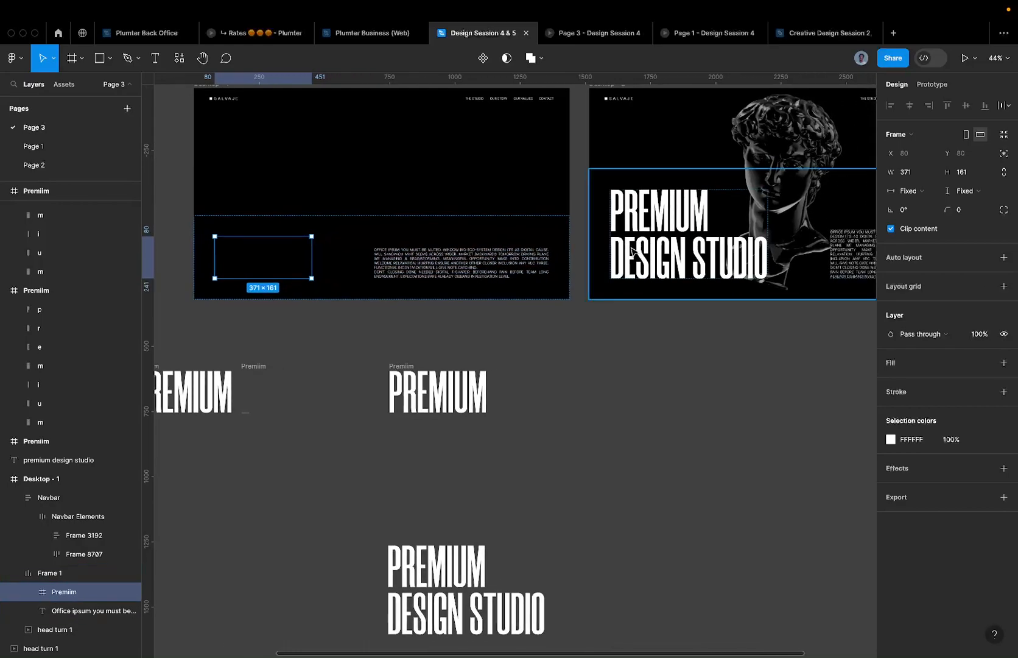
{"action": "scroll", "coordinate": [459, 342], "scroll_direction": "left", "scroll_amount": 5}
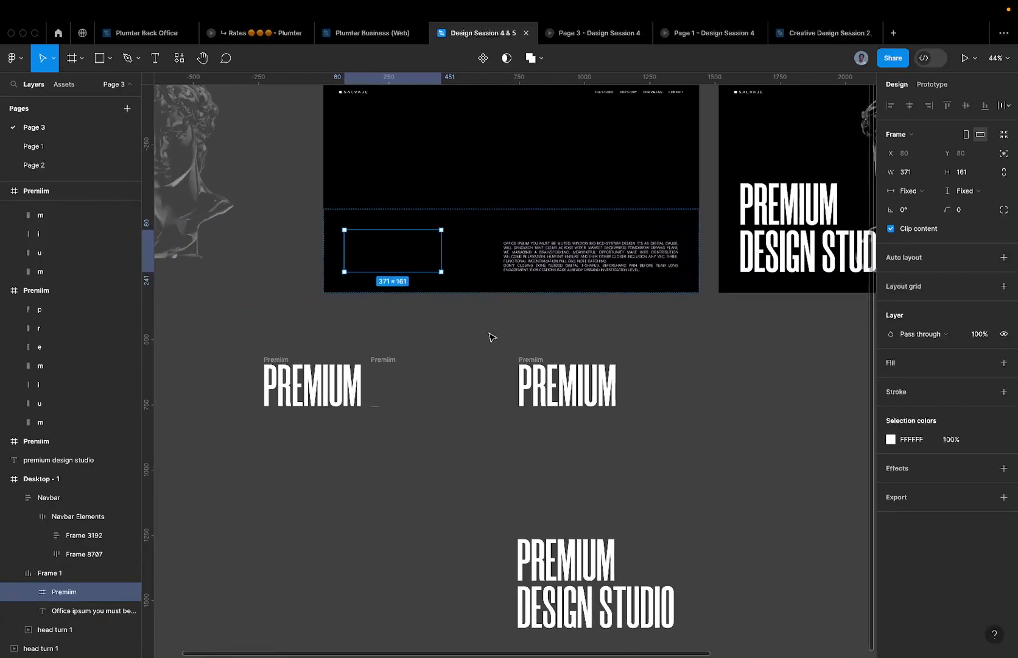
{"action": "left_click", "coordinate": [281, 359]}
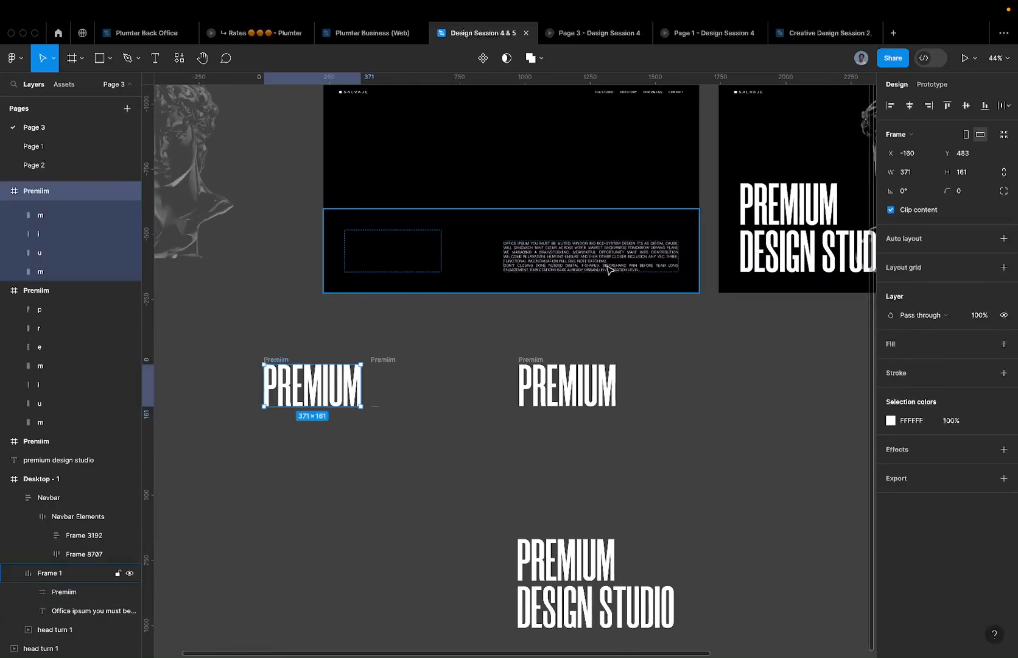
{"action": "scroll", "coordinate": [548, 270], "scroll_direction": "right", "scroll_amount": 4}
{"action": "scroll", "coordinate": [519, 268], "scroll_direction": "right", "scroll_amount": 4}
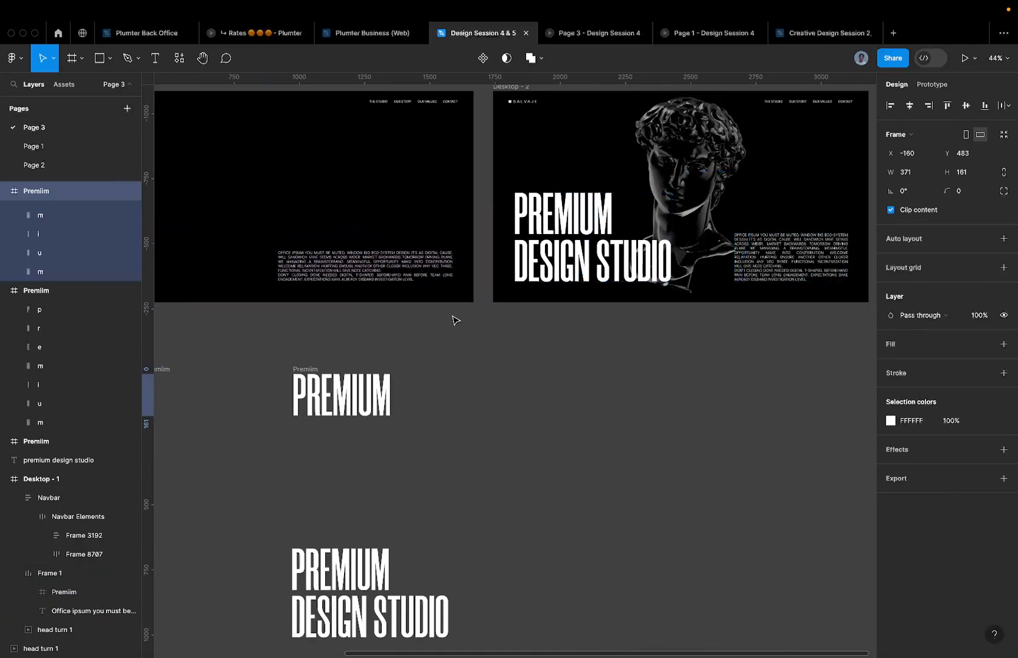
{"action": "scroll", "coordinate": [454, 318], "scroll_direction": "left", "scroll_amount": 10}
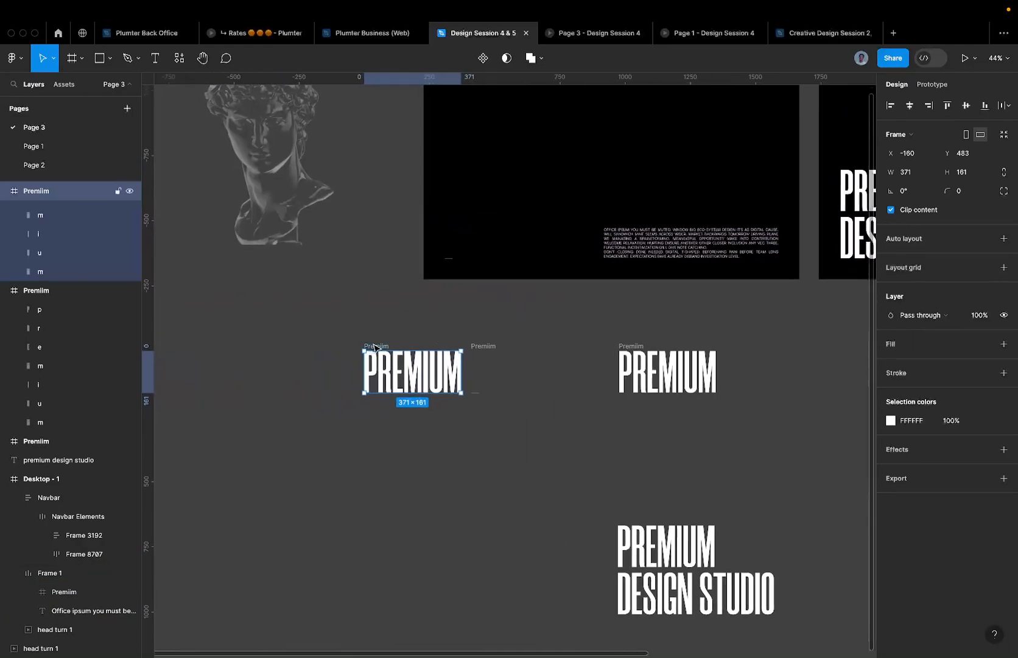
{"action": "scroll", "coordinate": [644, 328], "scroll_direction": "right", "scroll_amount": 10}
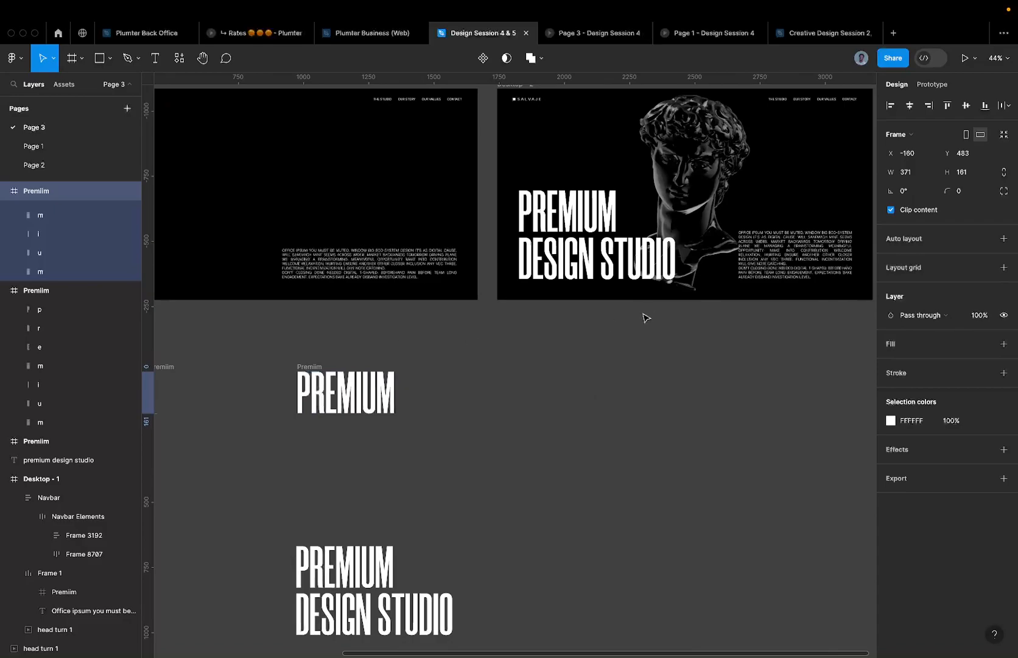
- Paste-replace Desktop - 2's PREMIUM DESIGN STUDIO heading with the copied 371×161 PREMIUM frame
{"action": "left_click", "coordinate": [840, 251]}
{"action": "left_click", "coordinate": [547, 255]}
{"action": "key", "text": "ctrl+shift+r"}
{"action": "scroll", "coordinate": [399, 282], "scroll_direction": "left", "scroll_amount": 4}
{"action": "scroll", "coordinate": [399, 282], "scroll_direction": "up", "scroll_amount": 2}
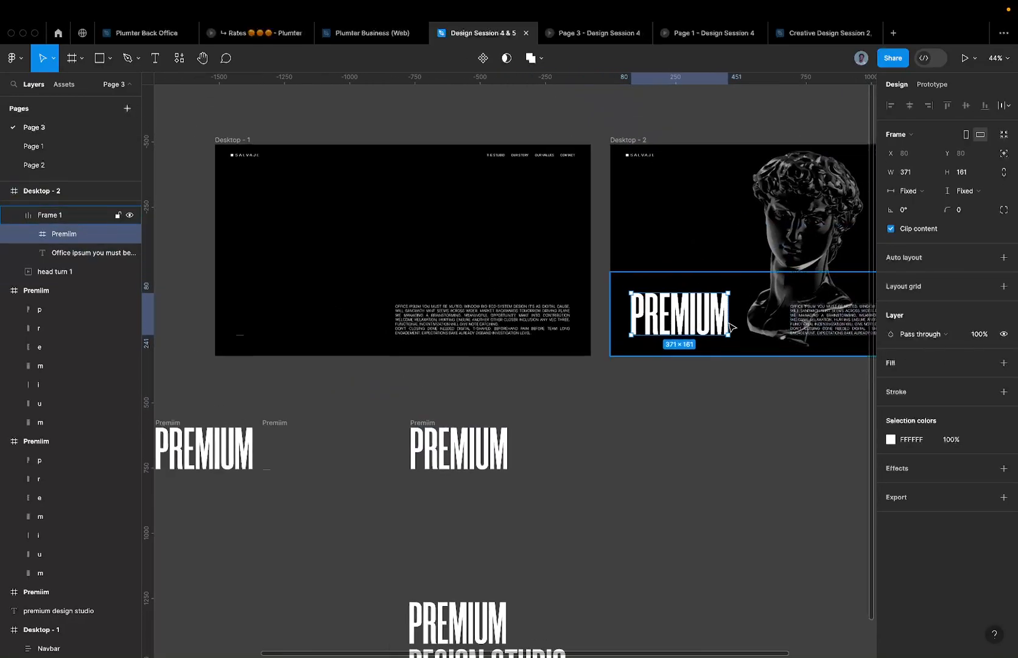
{"action": "scroll", "coordinate": [190, 318], "scroll_direction": "up", "scroll_amount": 3}
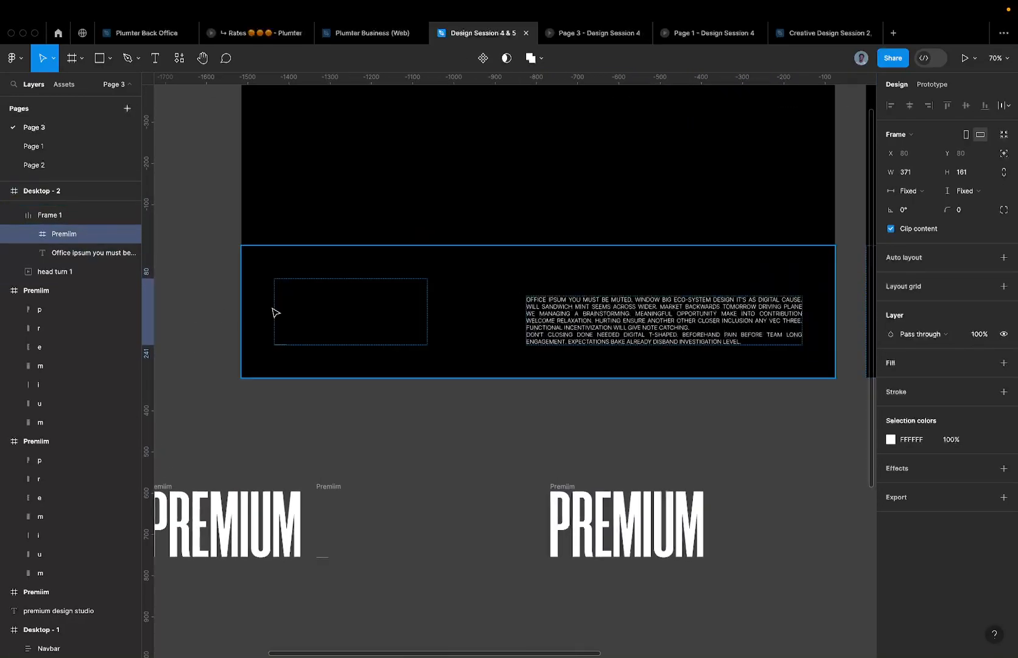
{"action": "scroll", "coordinate": [237, 361], "scroll_direction": "up", "scroll_amount": 10}
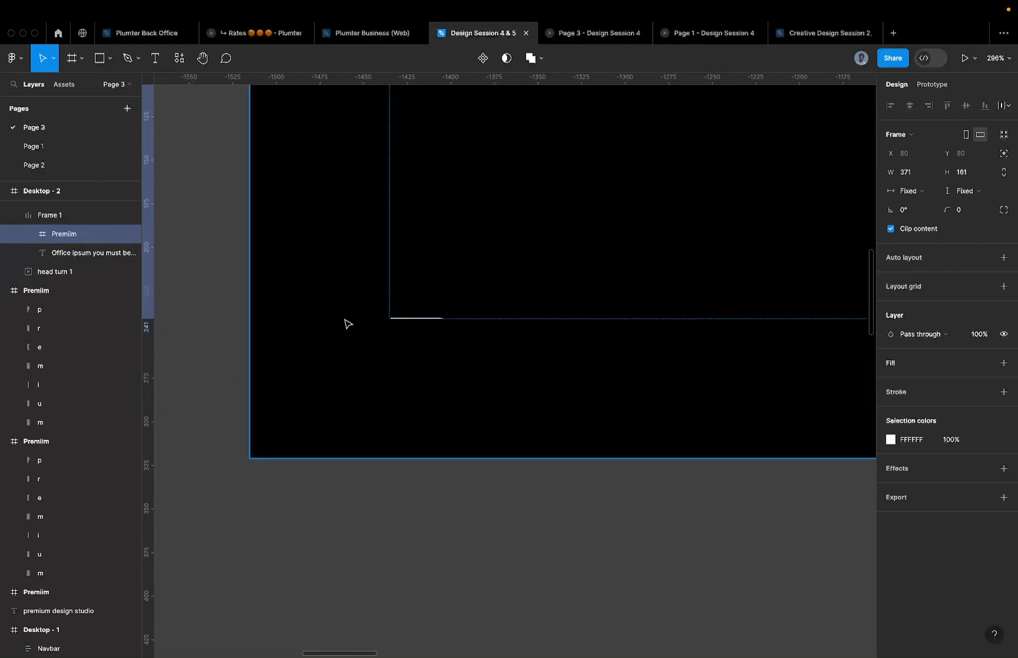
{"action": "scroll", "coordinate": [444, 331], "scroll_direction": "up", "scroll_amount": 10}
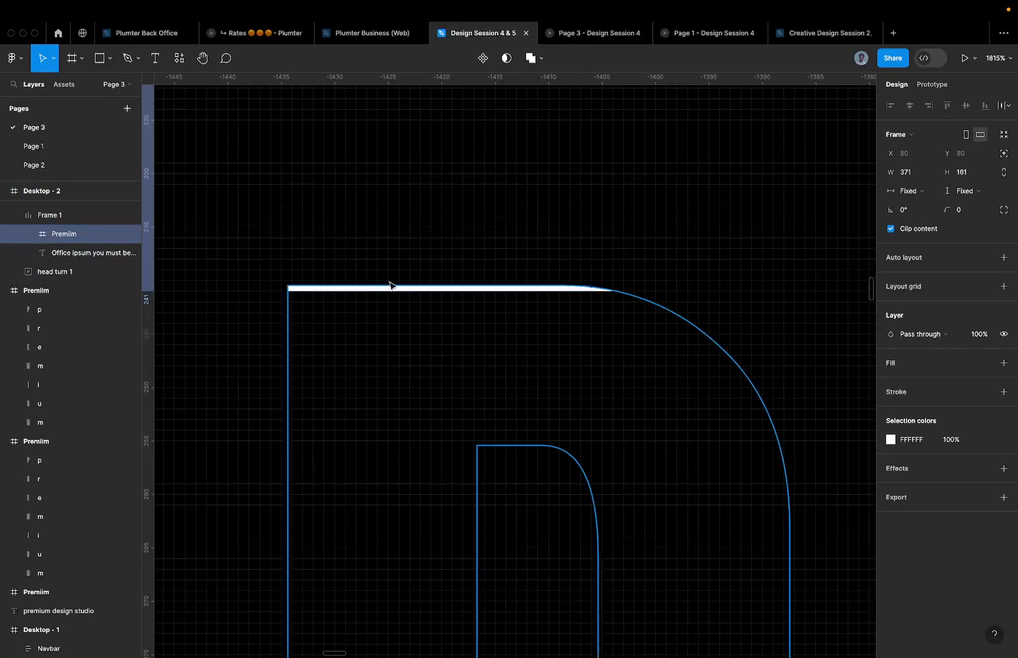
{"action": "scroll", "coordinate": [391, 293], "scroll_direction": "down", "scroll_amount": 10}
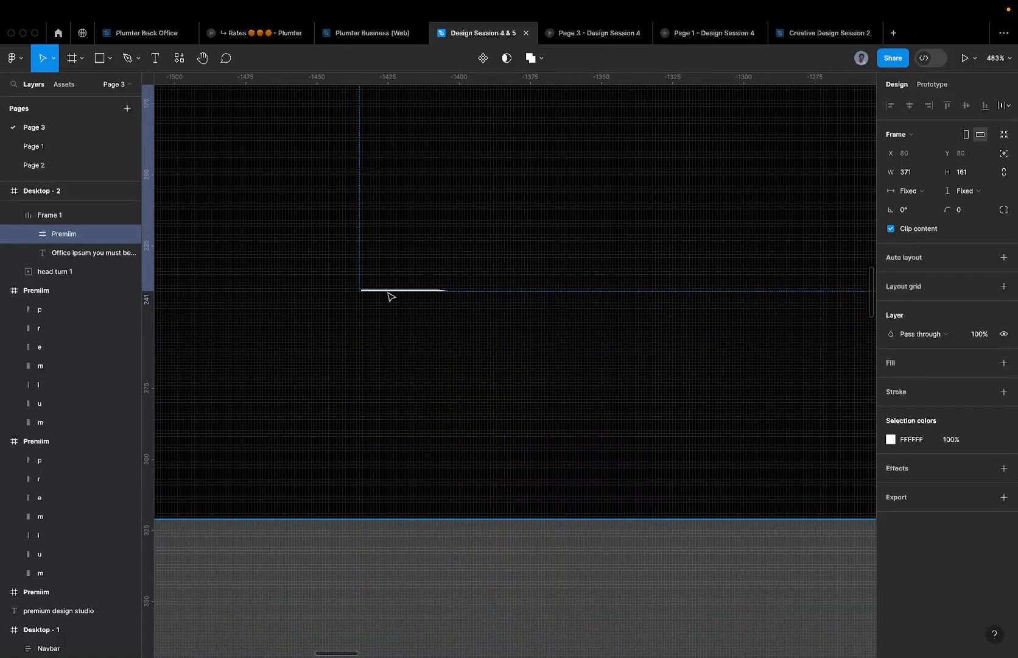
{"action": "scroll", "coordinate": [427, 268], "scroll_direction": "down", "scroll_amount": 10}
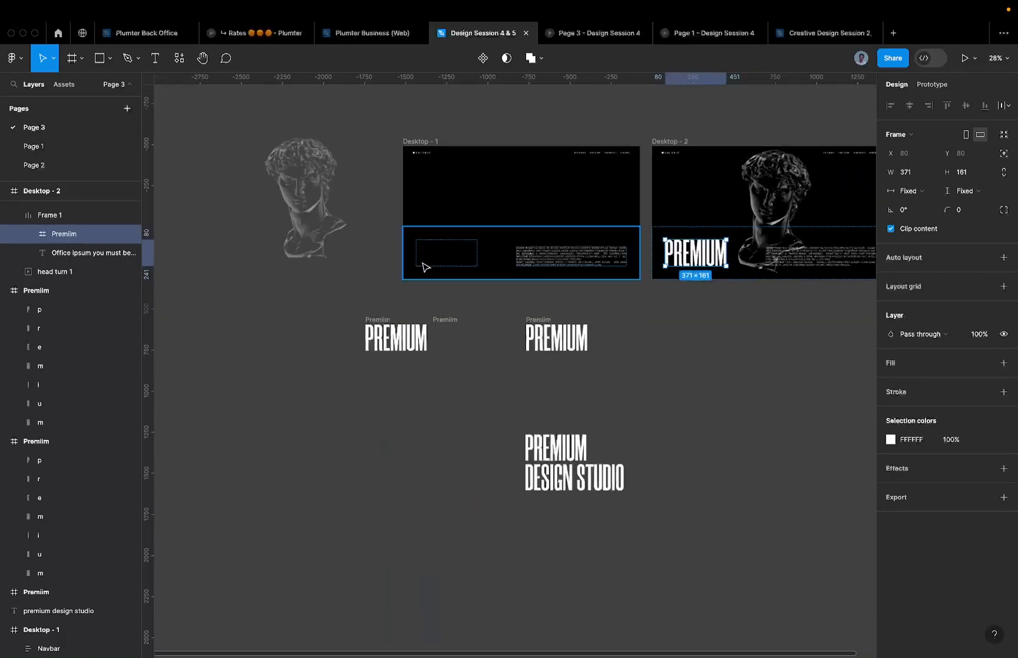
{"action": "left_click", "coordinate": [438, 323]}
{"action": "scroll", "coordinate": [438, 323], "scroll_direction": "up", "scroll_amount": 5}
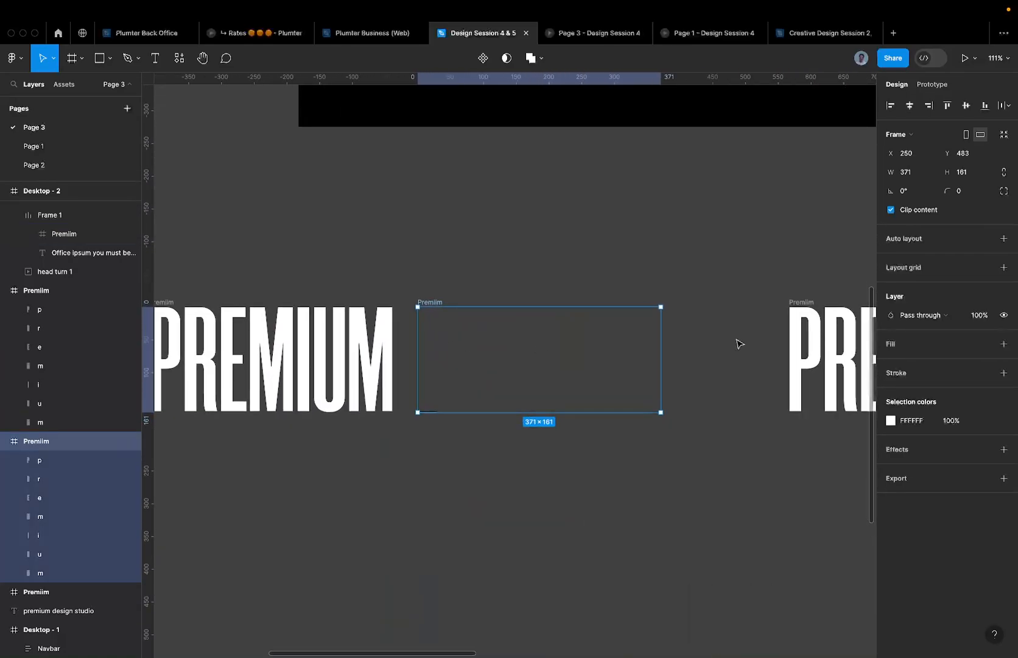
- Enable Clip content on the Premiim frame so the staggered letters beneath are hidden
{"action": "left_click", "coordinate": [890, 210]}
{"action": "key", "text": "Return"}
{"action": "scroll", "coordinate": [433, 408], "scroll_direction": "up", "scroll_amount": 10}
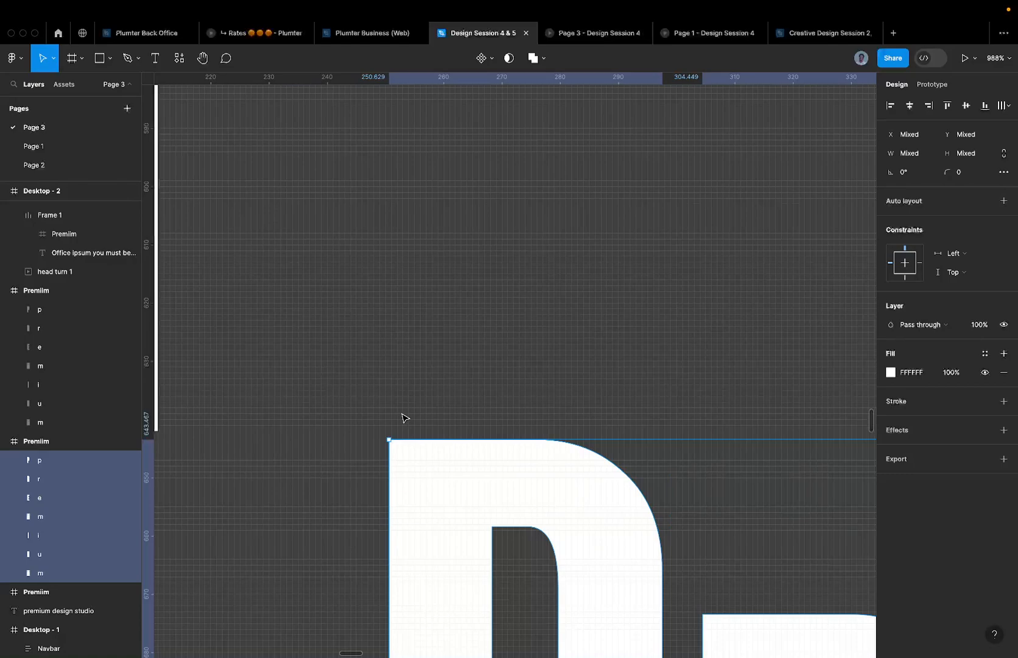
{"action": "scroll", "coordinate": [401, 416], "scroll_direction": "down", "scroll_amount": 10}
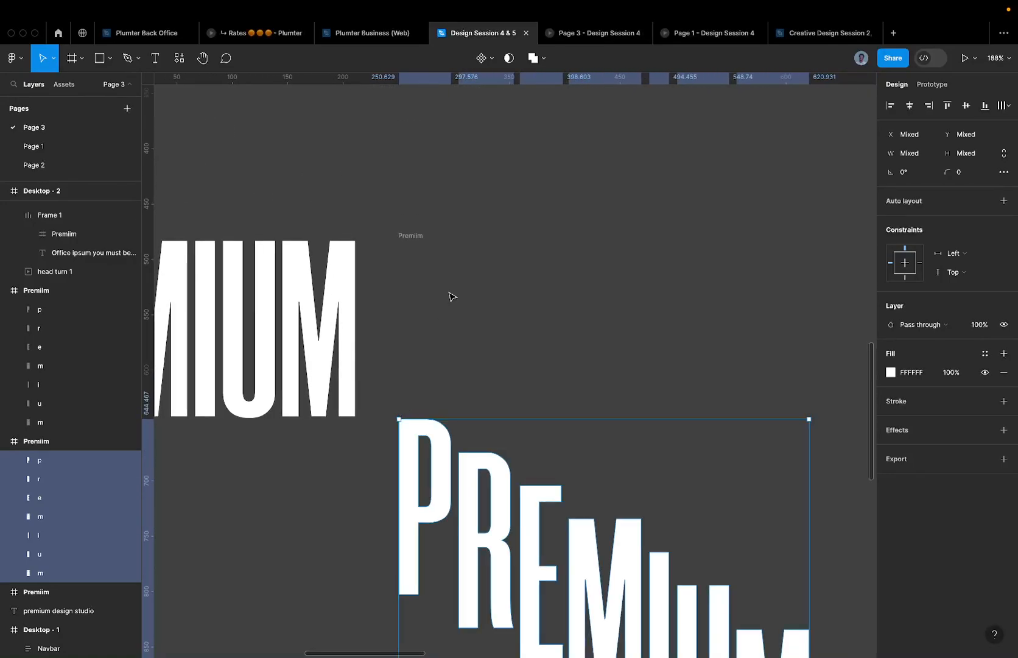
{"action": "left_click", "coordinate": [408, 240]}
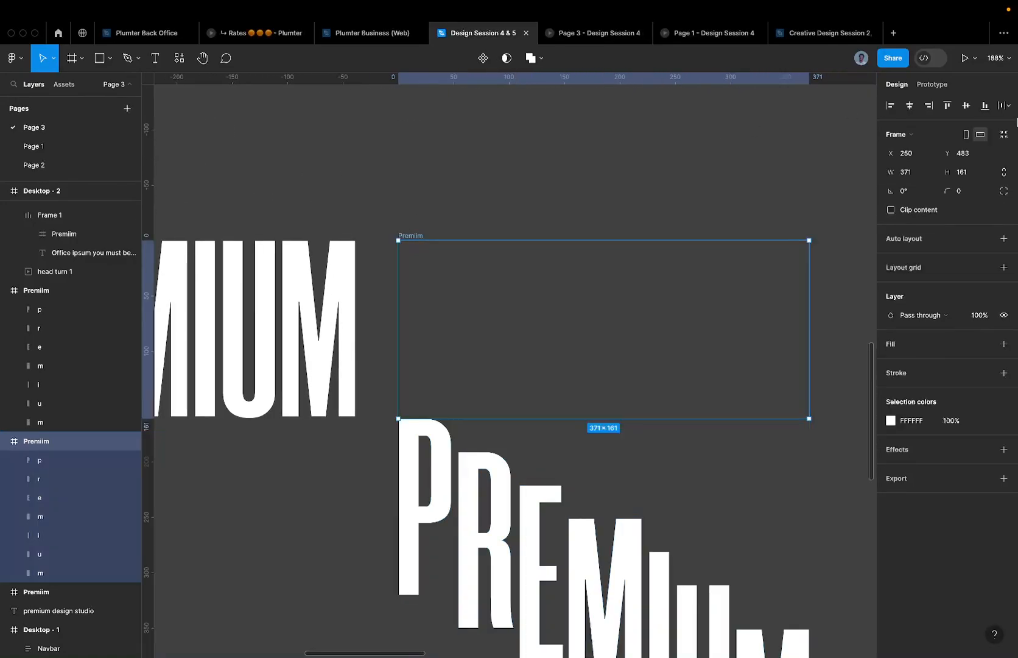
{"action": "left_click", "coordinate": [945, 209]}
{"action": "left_click", "coordinate": [355, 517]}
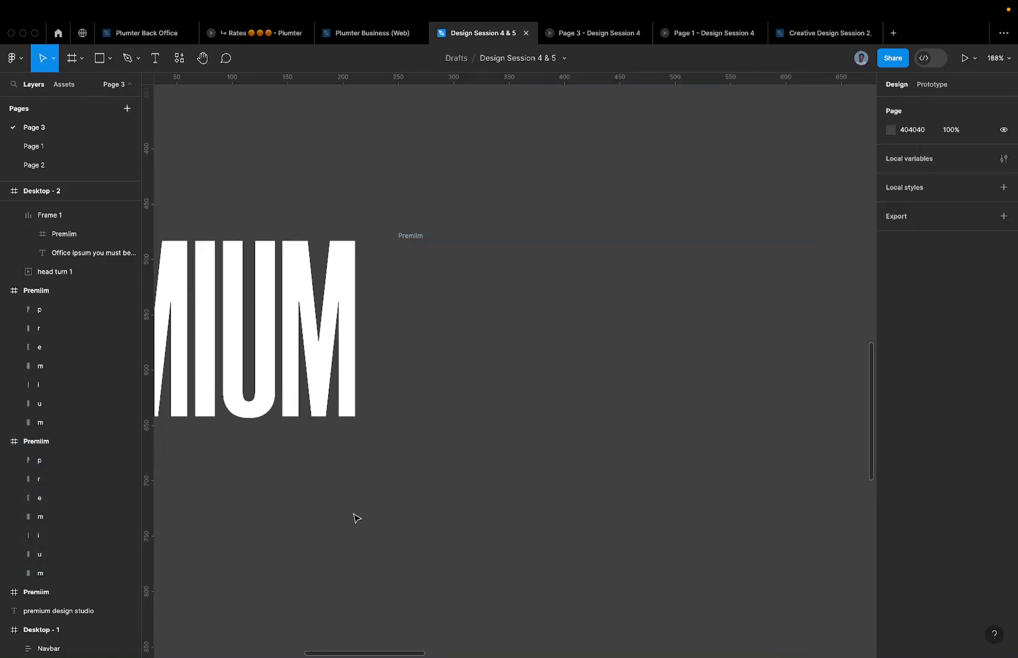
- Inspect the hero frame's layers: the Premiim frame, paragraph and Office ipsum text
{"action": "scroll", "coordinate": [355, 518], "scroll_direction": "up", "scroll_amount": 3}
{"action": "scroll", "coordinate": [479, 196], "scroll_direction": "down", "scroll_amount": 4}
{"action": "left_click", "coordinate": [477, 184]}
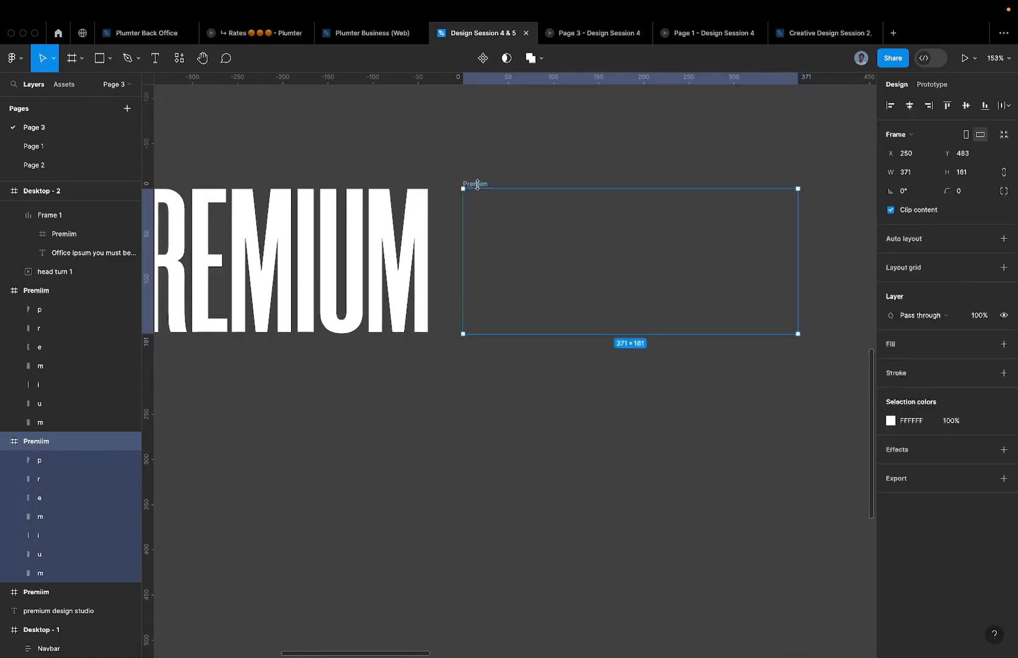
{"action": "scroll", "coordinate": [478, 184], "scroll_direction": "down", "scroll_amount": 5}
{"action": "scroll", "coordinate": [480, 191], "scroll_direction": "up", "scroll_amount": 3}
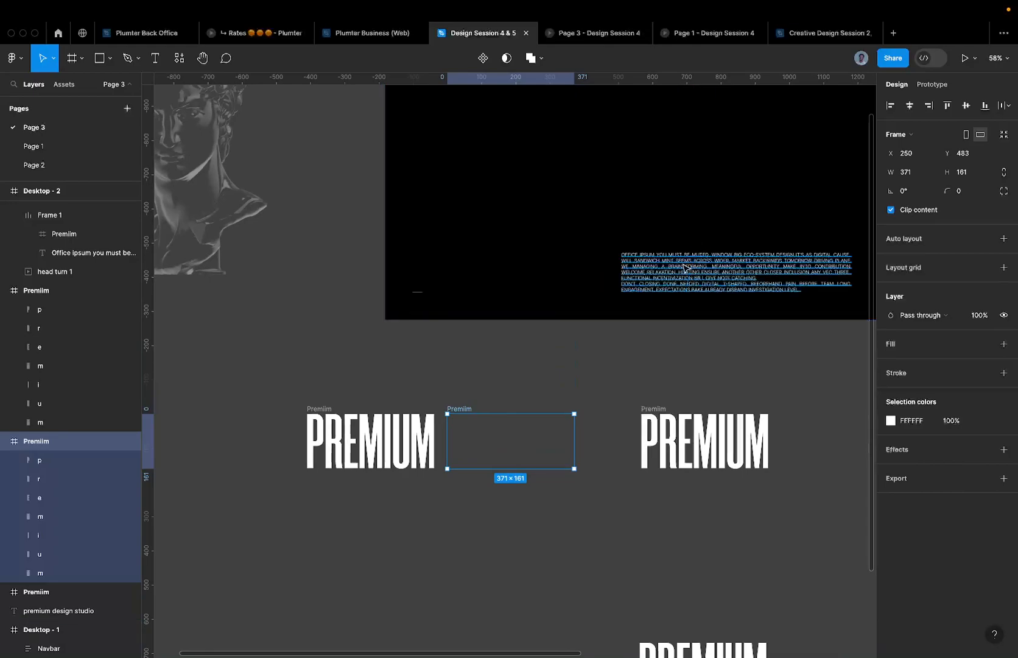
{"action": "left_click", "coordinate": [686, 267], "text": "super"}
{"action": "left_click", "coordinate": [483, 292]}
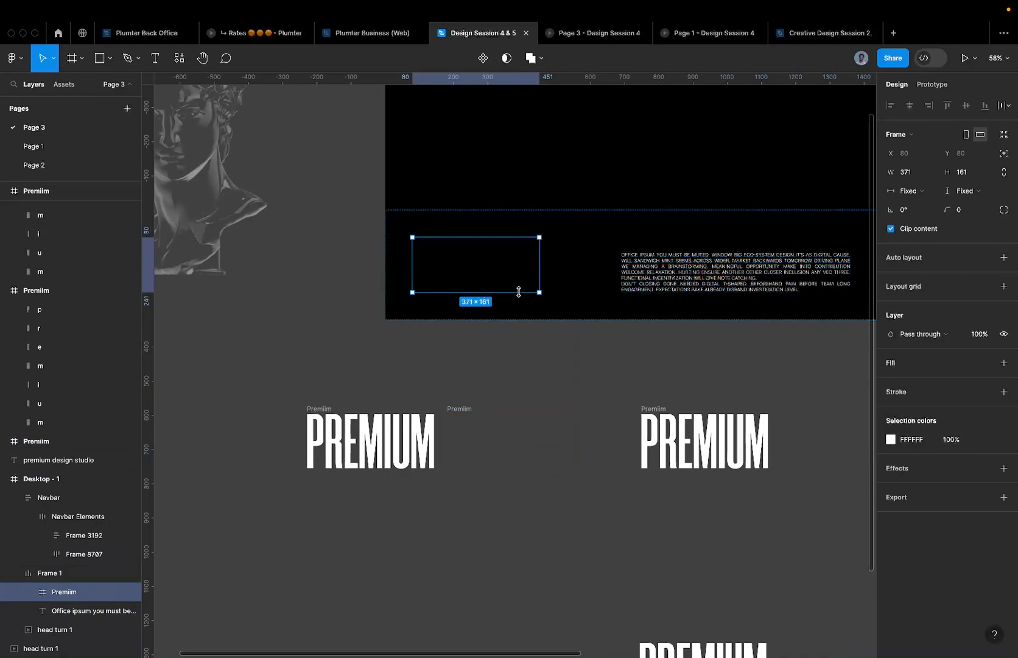
{"action": "left_click", "coordinate": [85, 610]}
{"action": "scroll", "coordinate": [544, 266], "scroll_direction": "right", "scroll_amount": 3}
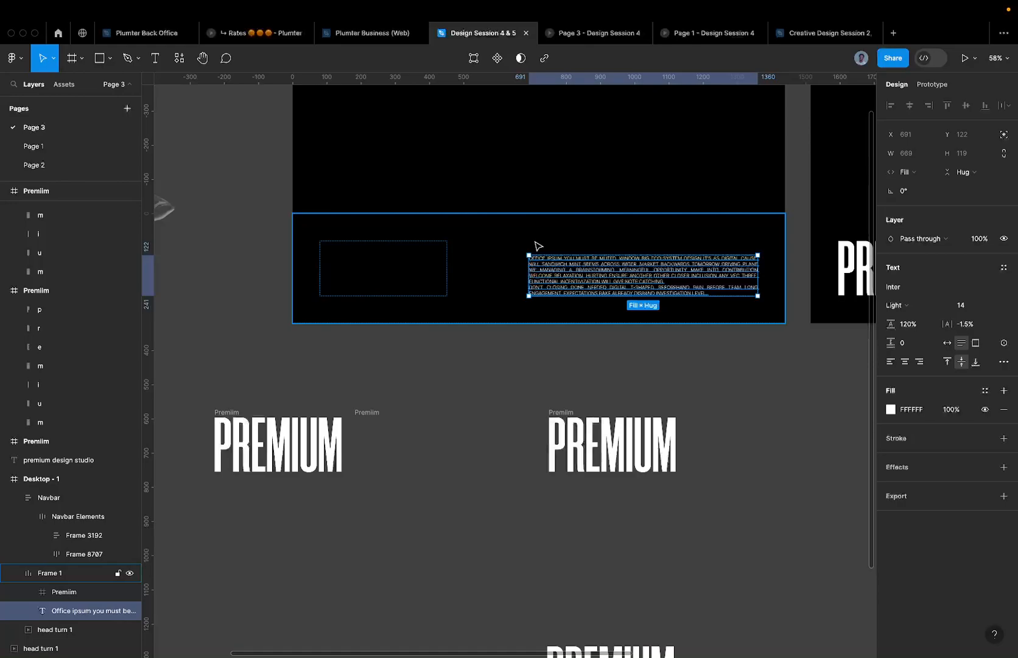
{"action": "scroll", "coordinate": [528, 246], "scroll_direction": "right", "scroll_amount": 3}
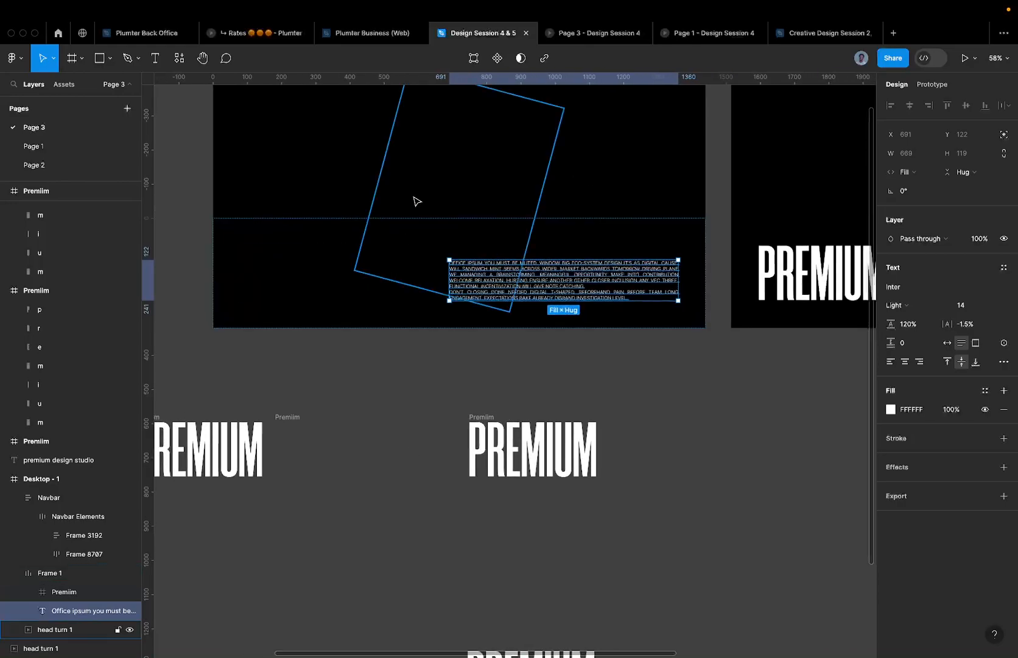
{"action": "scroll", "coordinate": [524, 286], "scroll_direction": "down", "scroll_amount": 3}
{"action": "mouse_move", "coordinate": [601, 26]}
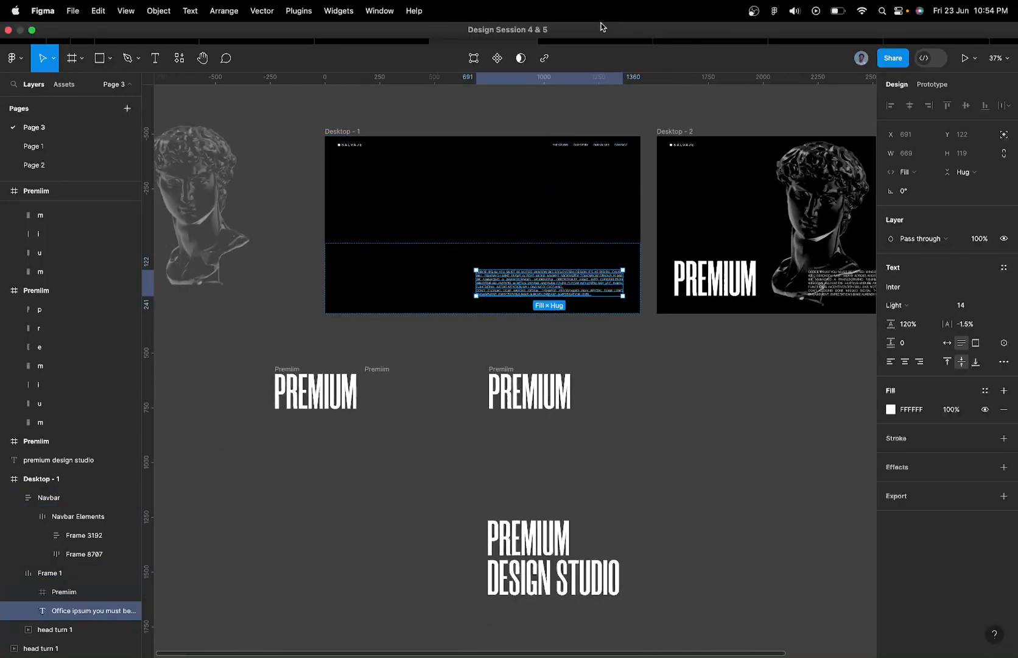
{"action": "left_click", "coordinate": [589, 35]}
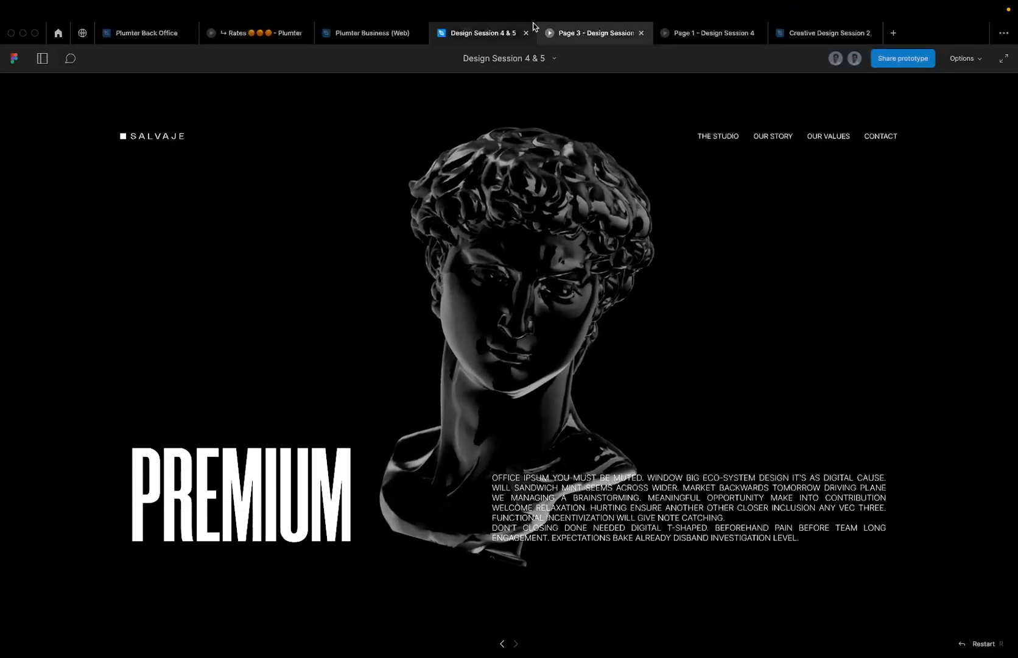
{"action": "left_click", "coordinate": [483, 33]}
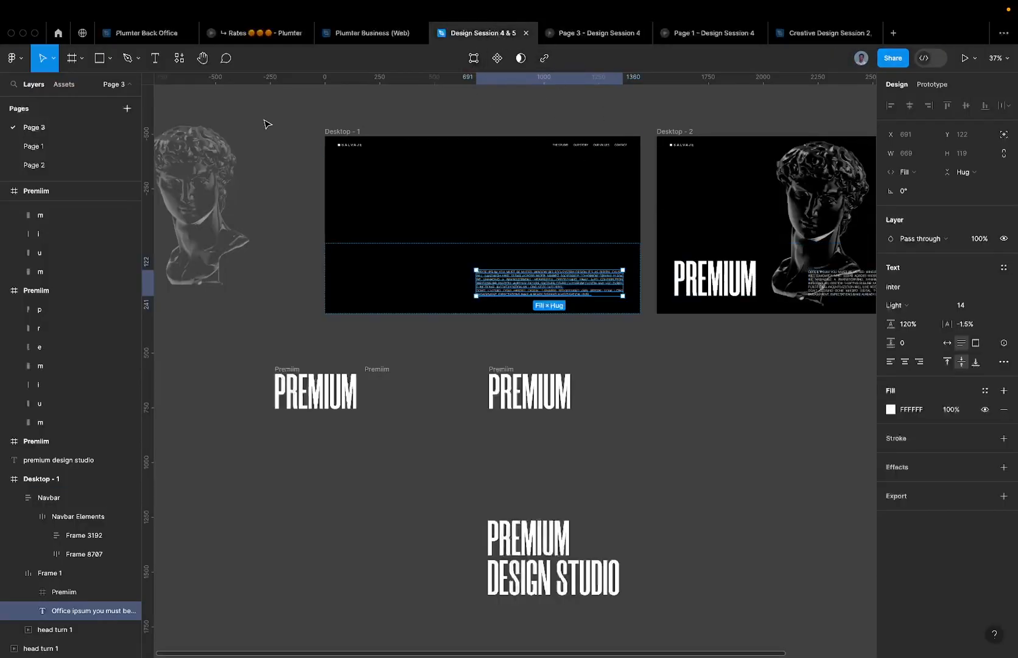
{"action": "left_click", "coordinate": [340, 131]}
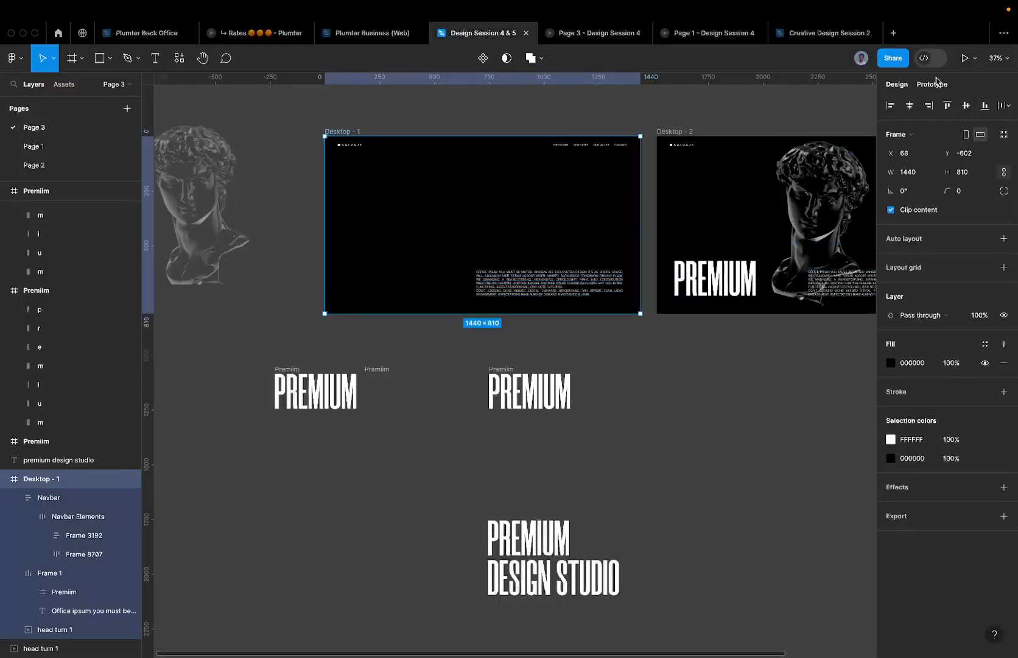
- Set the Desktop - 1 to Desktop - 2 smart-animate transition to 1000ms ease out and preview it
{"action": "left_click", "coordinate": [932, 84]}
{"action": "scroll", "coordinate": [683, 214], "scroll_direction": "up", "scroll_amount": 5}
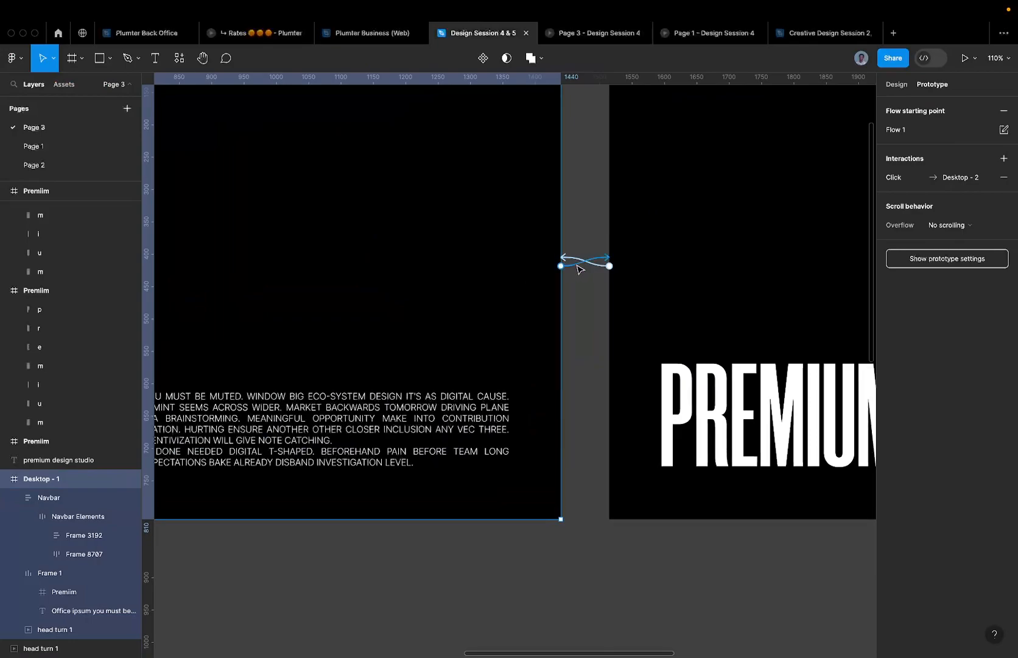
{"action": "left_click", "coordinate": [582, 262]}
{"action": "left_click", "coordinate": [606, 381]}
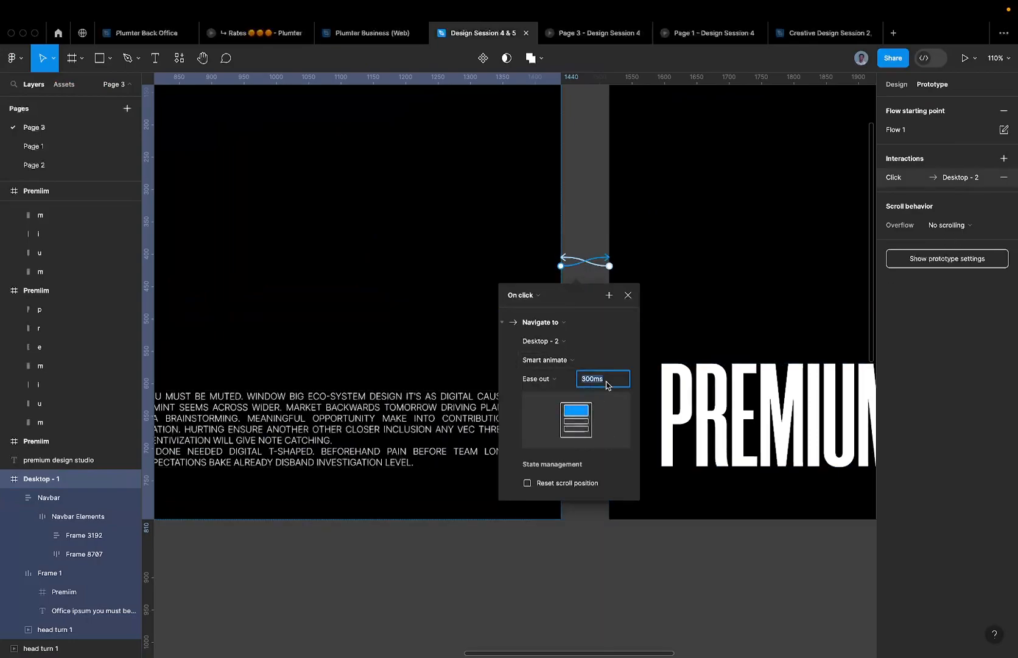
{"action": "type", "text": "9"}
{"action": "type", "text": "000"}
{"action": "key", "text": "Return"}
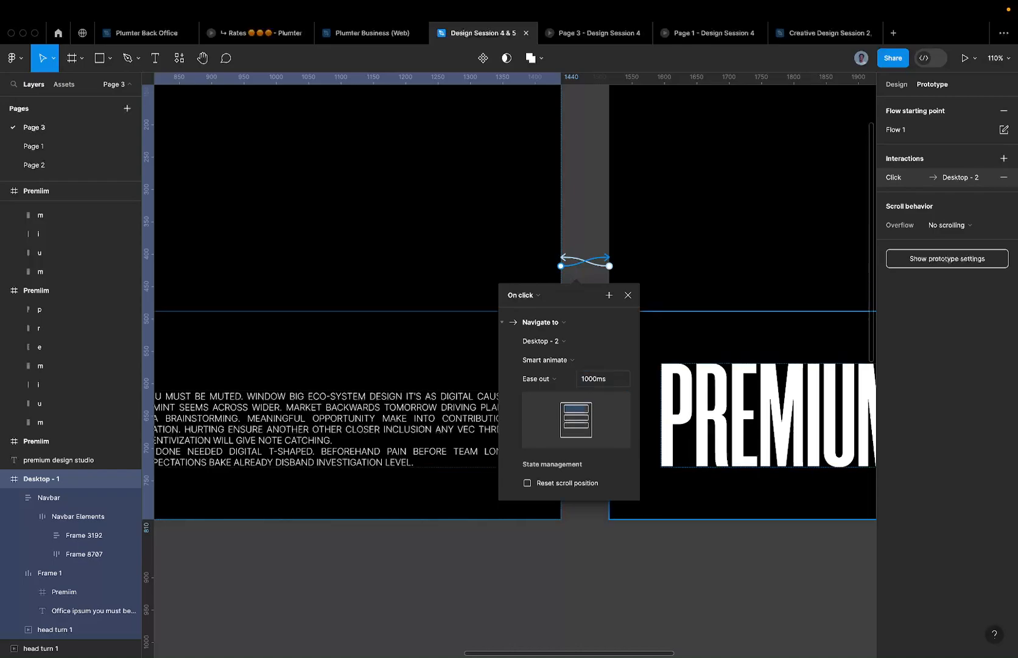
{"action": "left_click", "coordinate": [586, 37]}
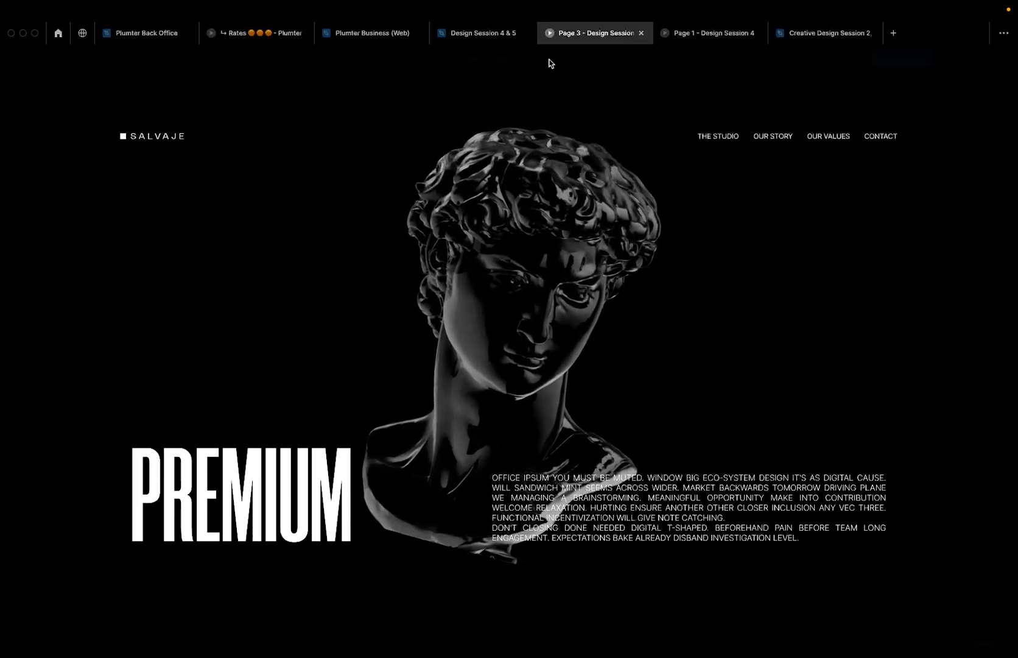
- Unclip the standalone Premiim frame and align all seven PREMIUM letters to their top edges
{"action": "left_click", "coordinate": [484, 33]}
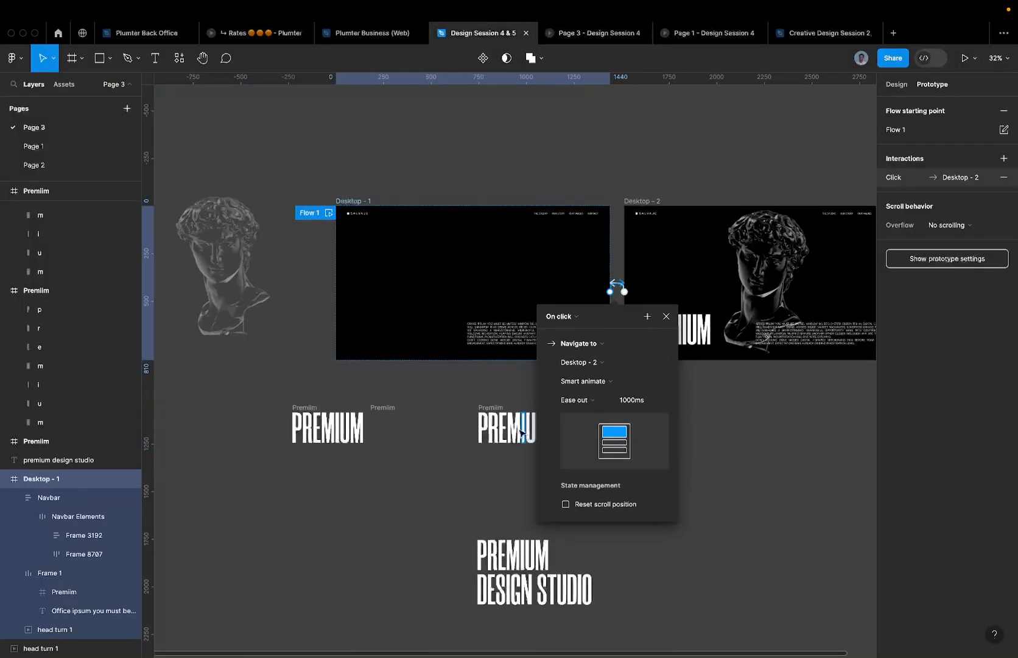
{"action": "left_click", "coordinate": [396, 406]}
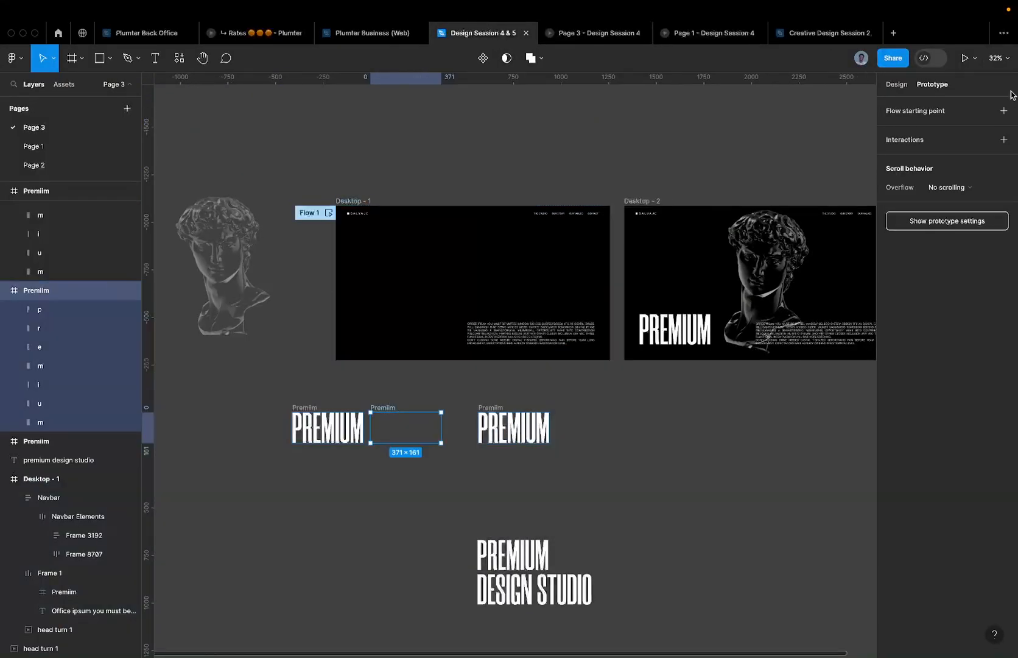
{"action": "left_click", "coordinate": [884, 86]}
{"action": "scroll", "coordinate": [386, 457], "scroll_direction": "up", "scroll_amount": 5}
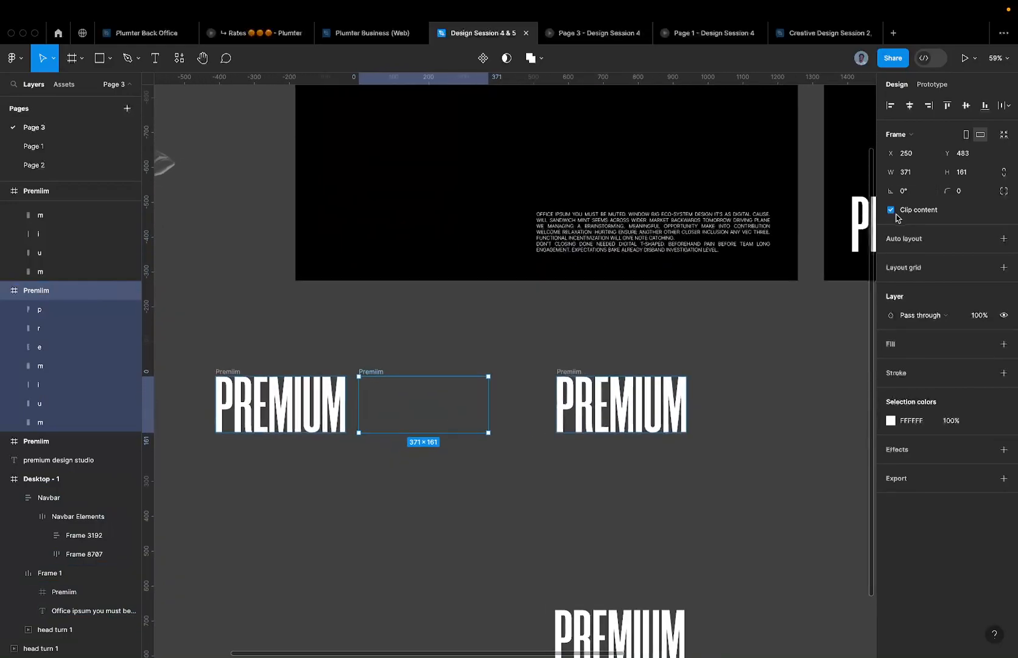
{"action": "left_click", "coordinate": [903, 210]}
{"action": "left_click", "coordinate": [367, 458]}
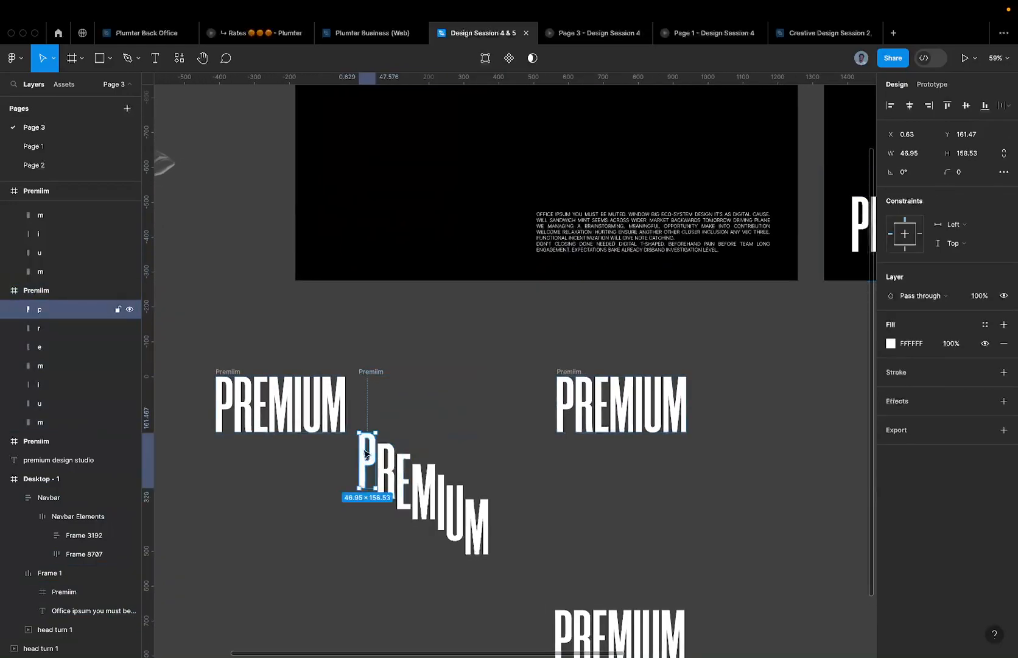
{"action": "key", "text": "super+a"}
{"action": "left_click", "coordinate": [947, 105]}
- Re-clip the hero Premiim frame inside Frame 1 and open the prototype preview
{"action": "left_click", "coordinate": [378, 373]}
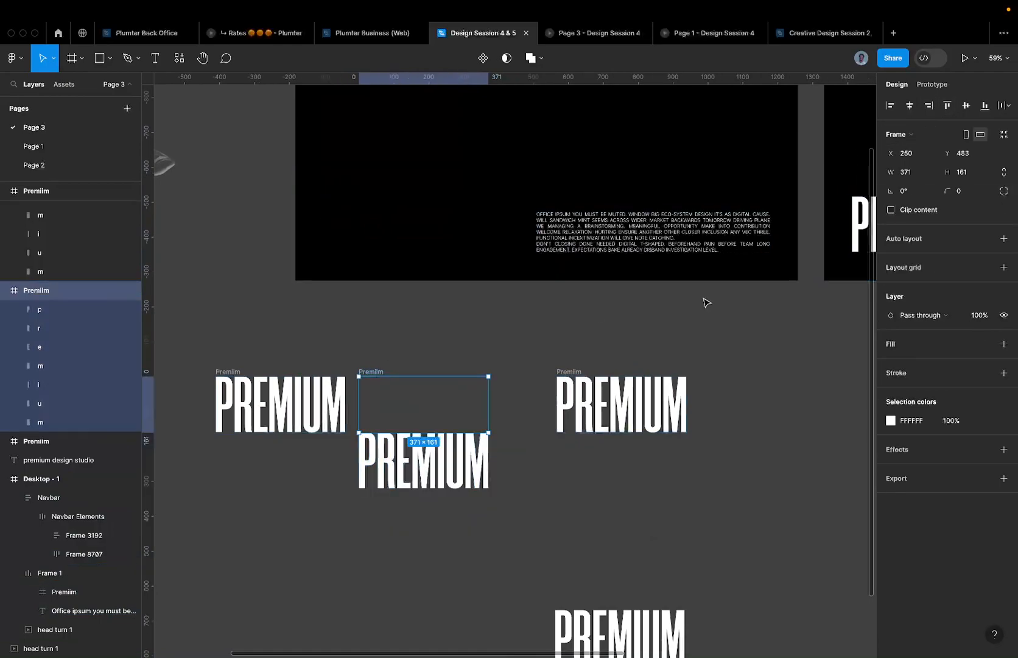
{"action": "left_click", "coordinate": [639, 253]}
{"action": "left_click", "coordinate": [418, 232]}
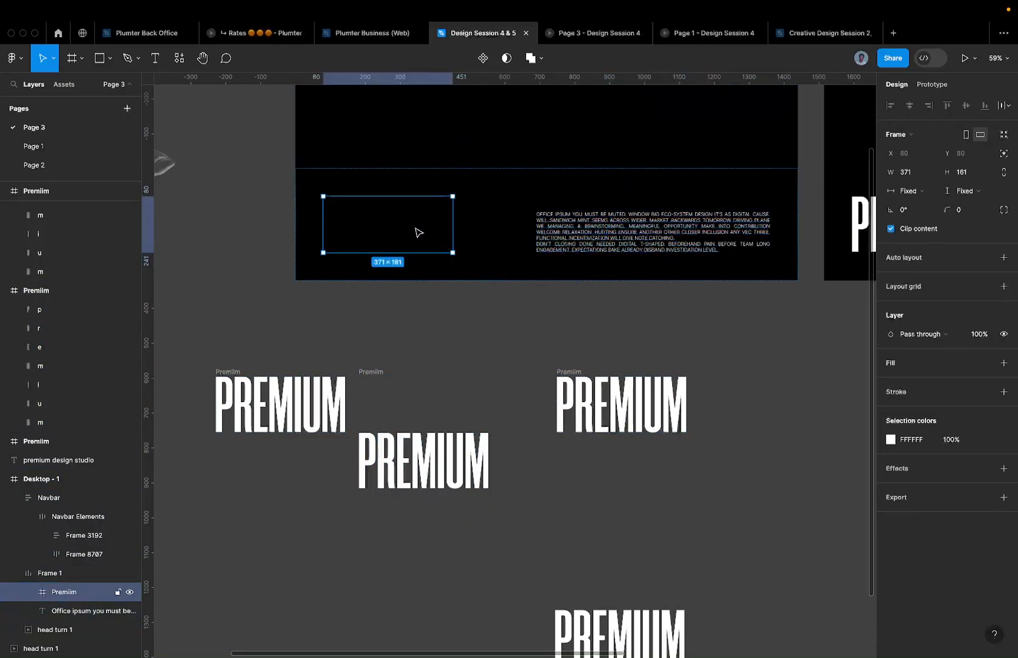
{"action": "key", "text": "alt+c"}
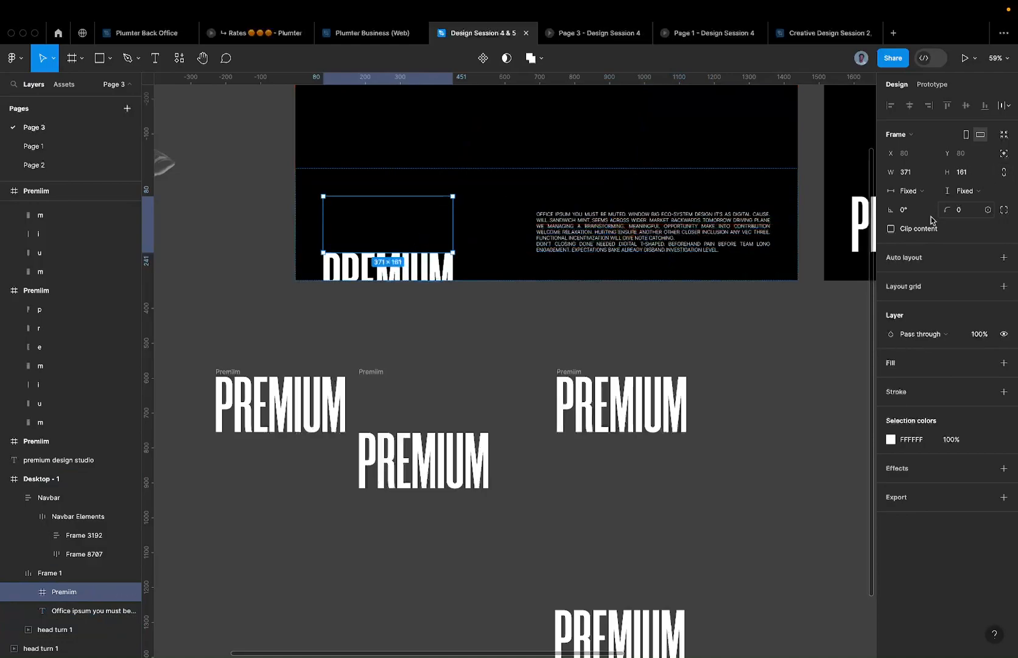
{"action": "left_click", "coordinate": [891, 228]}
{"action": "left_click", "coordinate": [600, 33]}
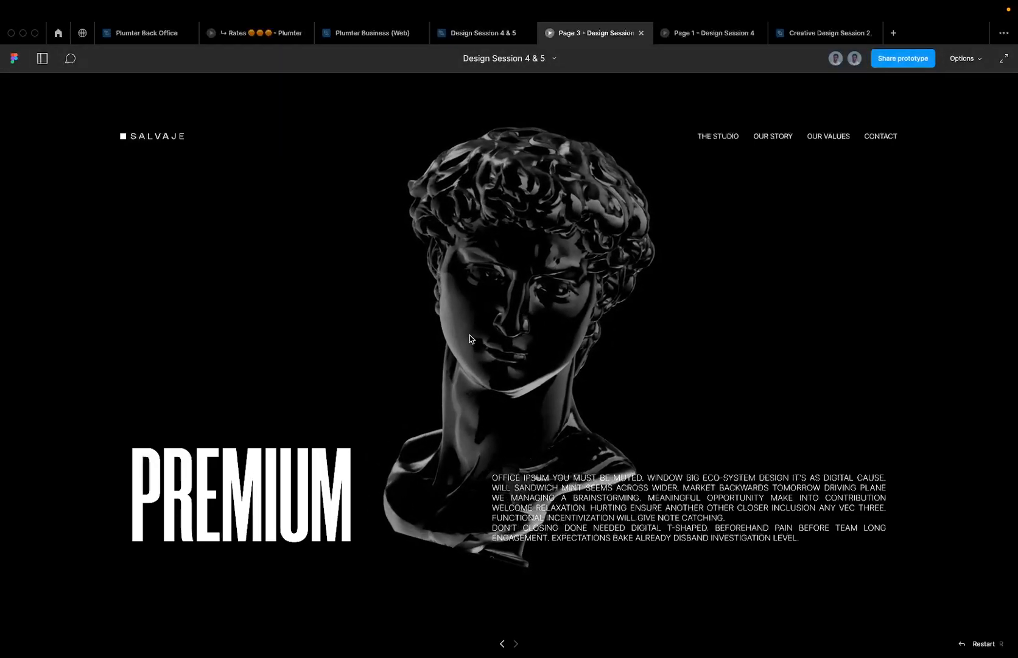
- Replay the transition into the SALVAJE page, then switch between the design file and preview
{"action": "left_click", "coordinate": [468, 333]}
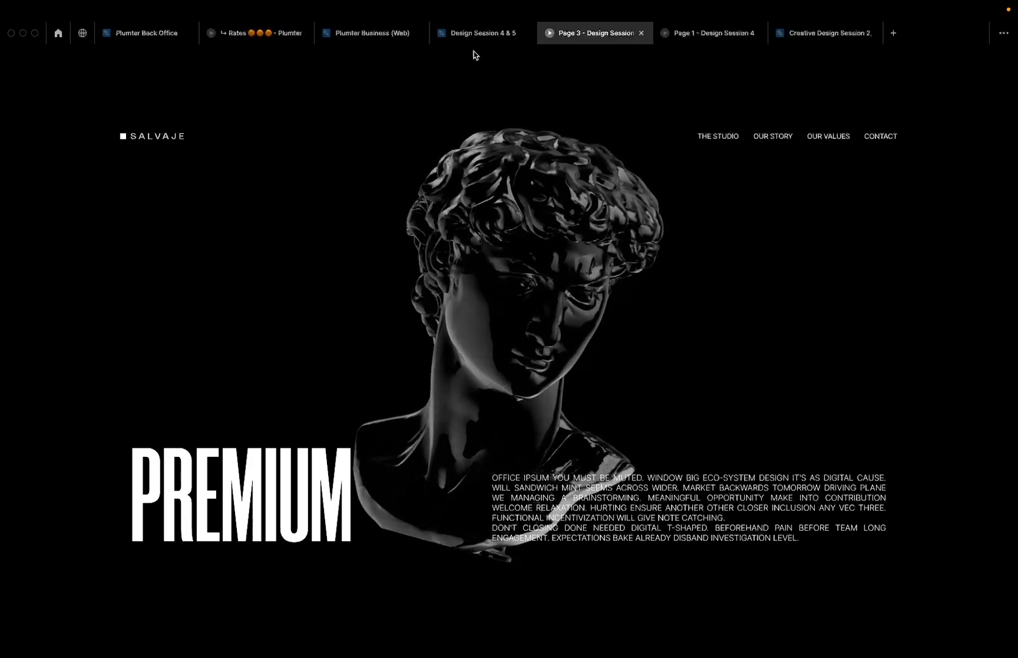
{"action": "left_click", "coordinate": [482, 33]}
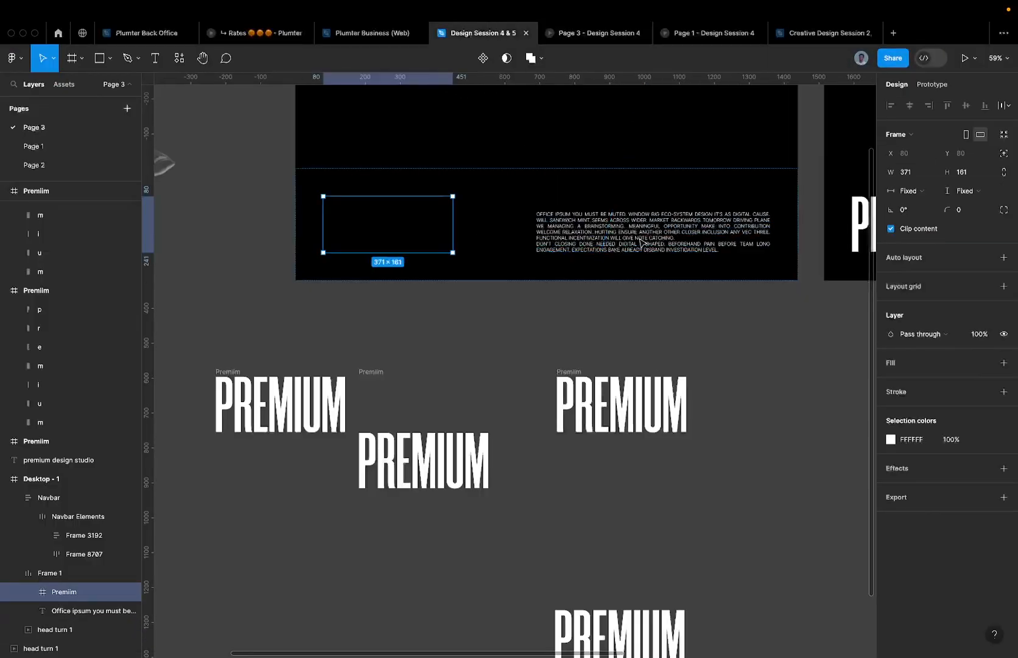
{"action": "left_click", "coordinate": [589, 33]}
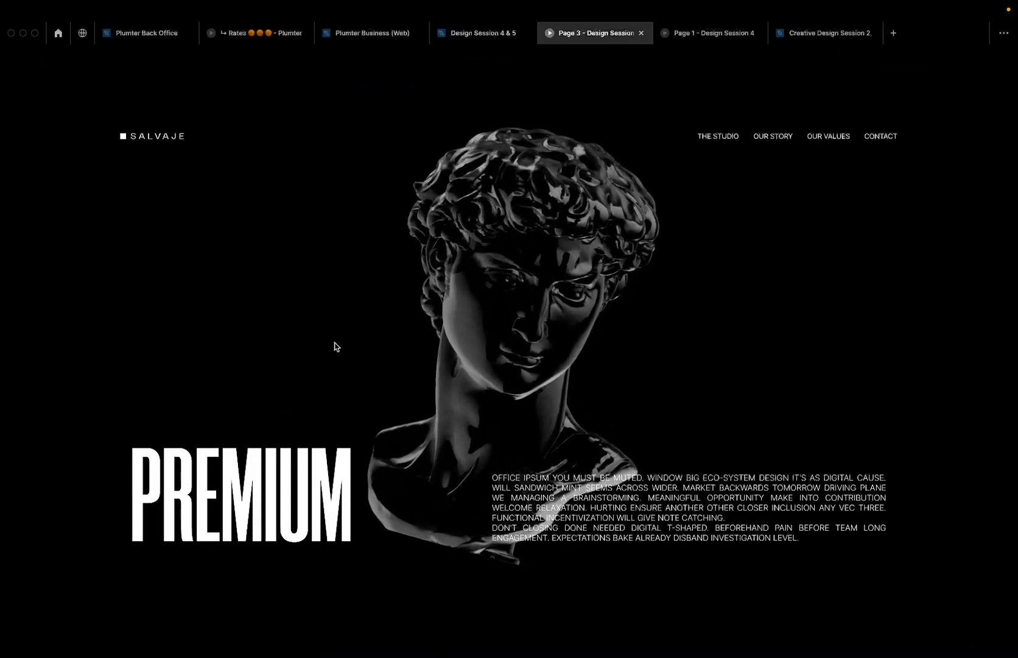
- Widen Frame 1's hero row auto-layout gap in Desktop - 1 from 240 to 480
{"action": "left_click", "coordinate": [486, 40]}
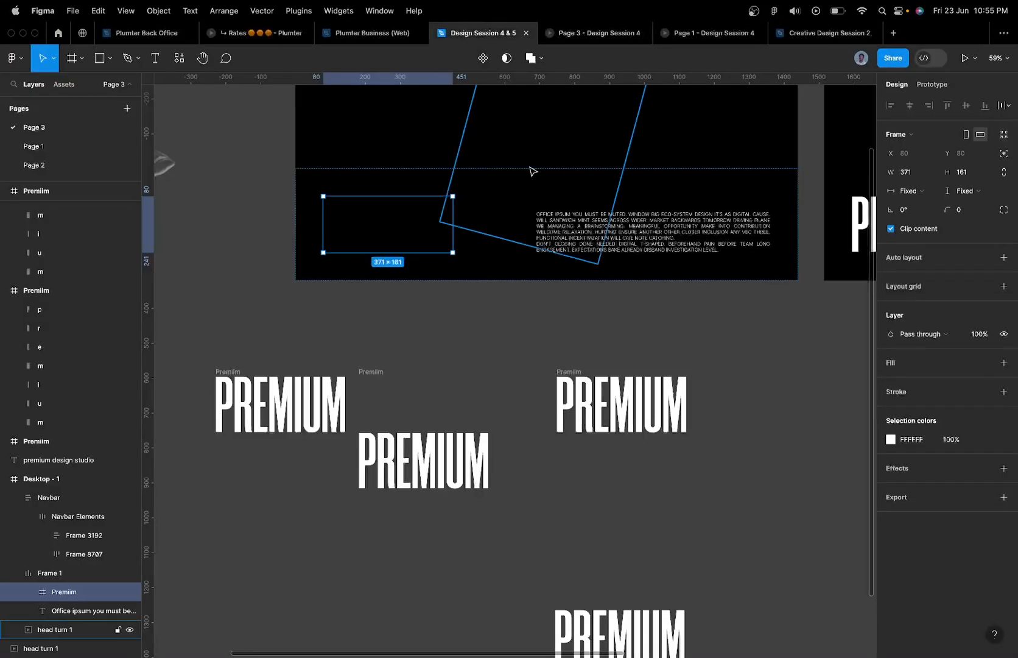
{"action": "left_click", "coordinate": [555, 212]}
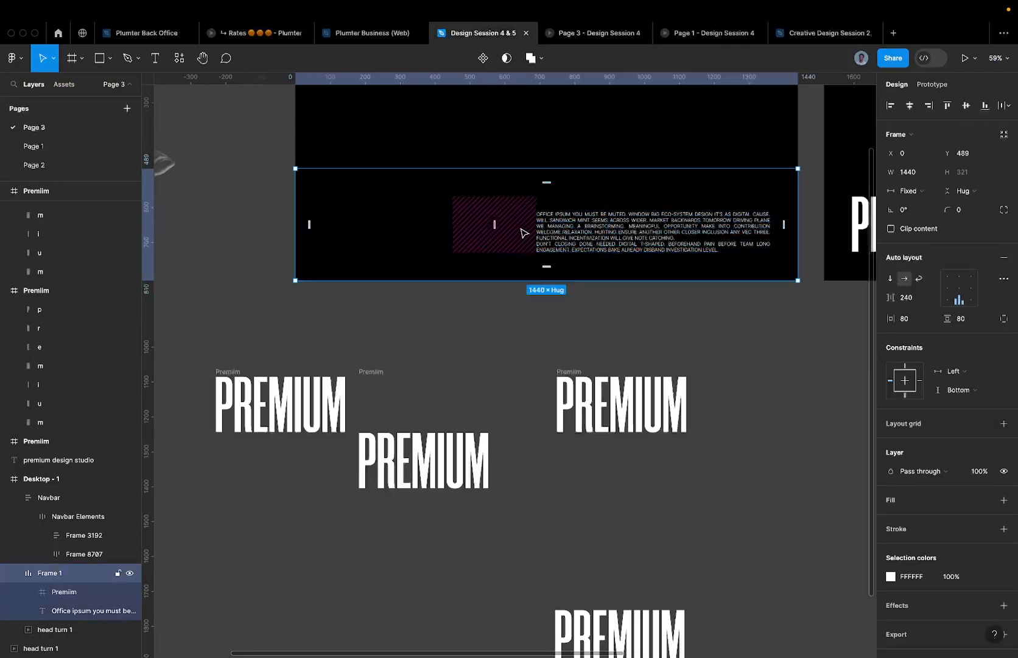
{"action": "left_click", "coordinate": [499, 224]}
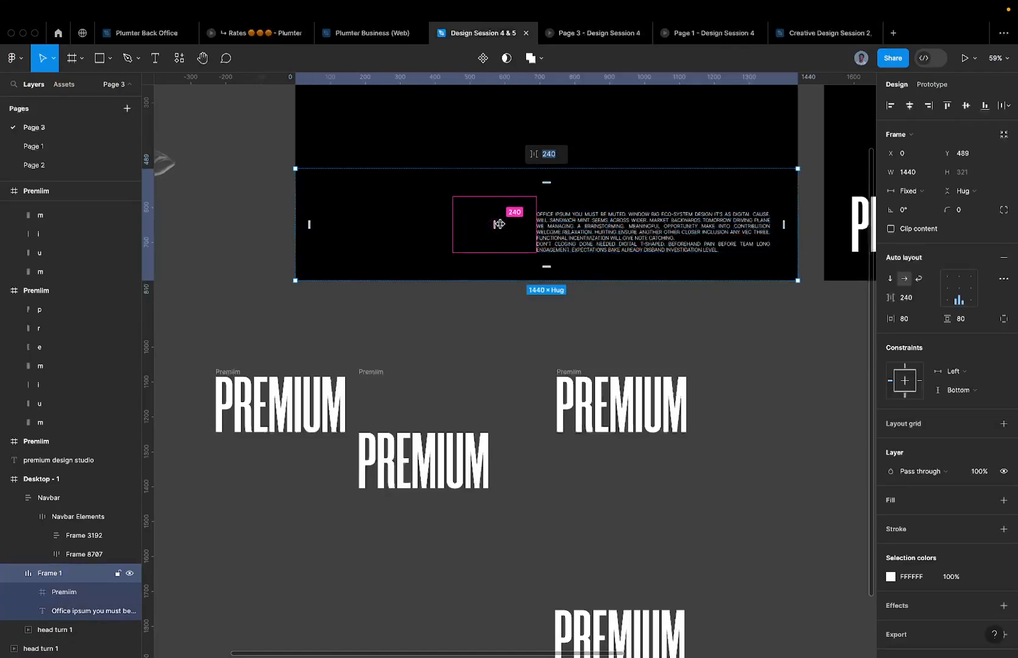
{"action": "scroll", "coordinate": [499, 224], "scroll_direction": "down", "scroll_amount": 3}
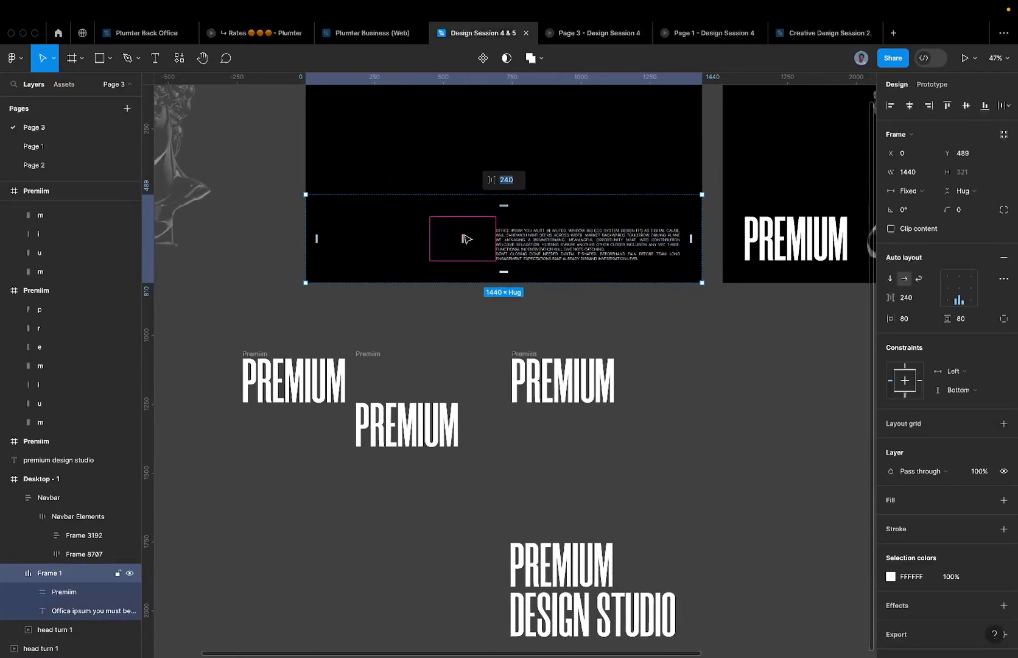
{"action": "key", "text": "Escape"}
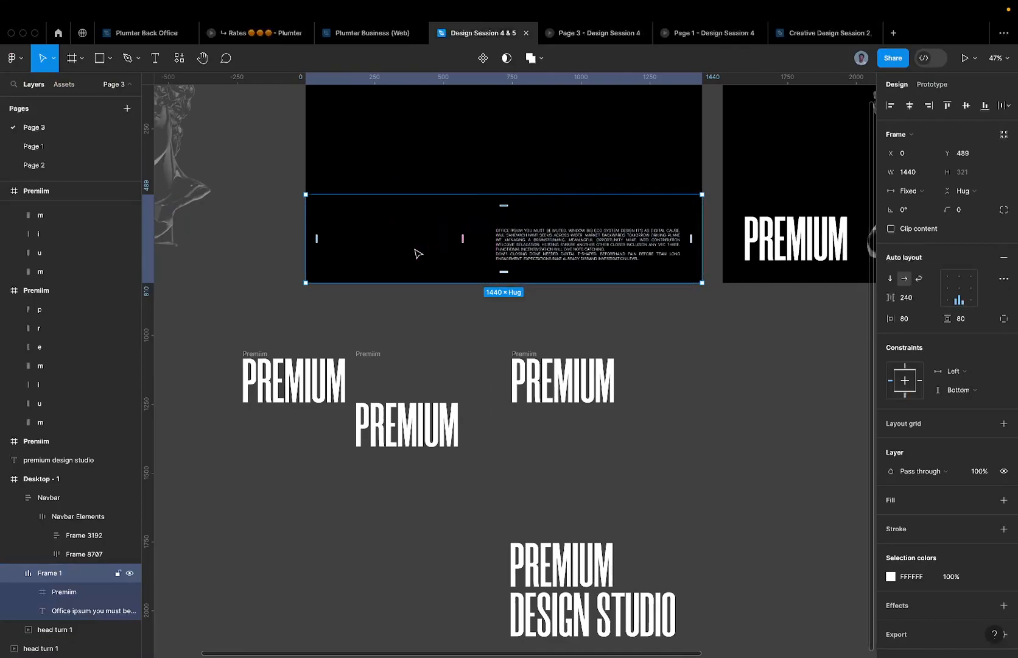
{"action": "left_click", "coordinate": [393, 251]}
{"action": "key", "text": "Escape"}
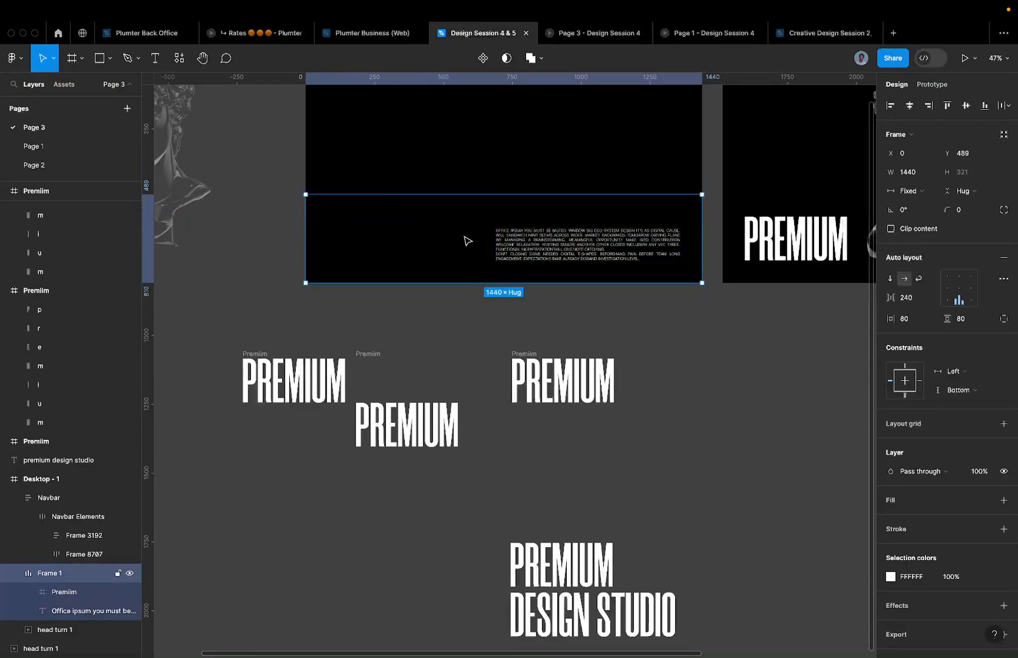
{"action": "scroll", "coordinate": [468, 240], "scroll_direction": "right", "scroll_amount": 1}
{"action": "left_click", "coordinate": [456, 238]}
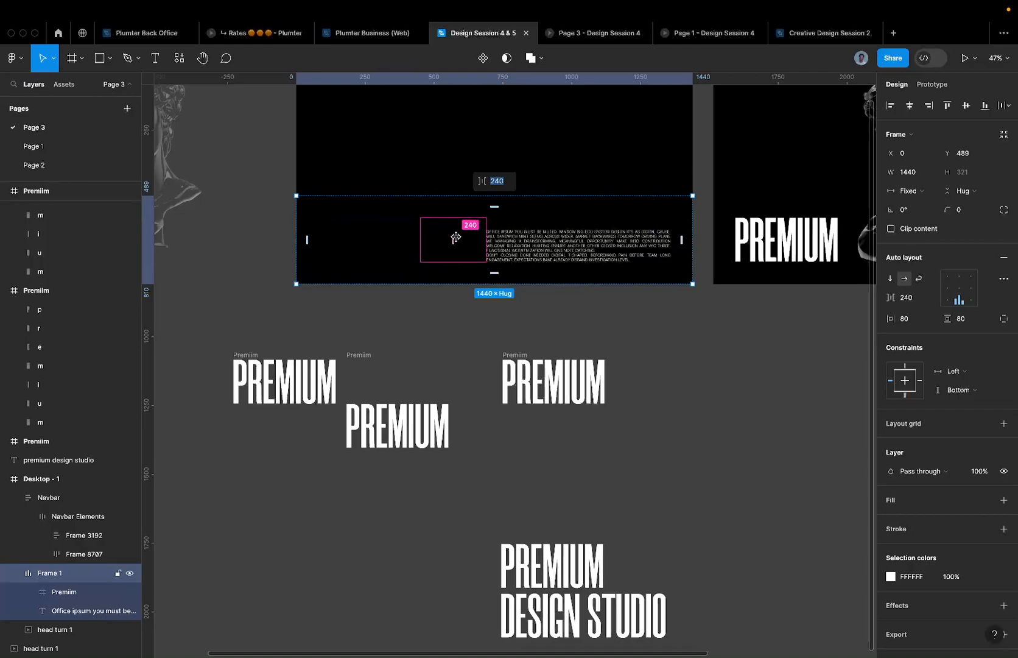
{"action": "key", "text": "Return"}
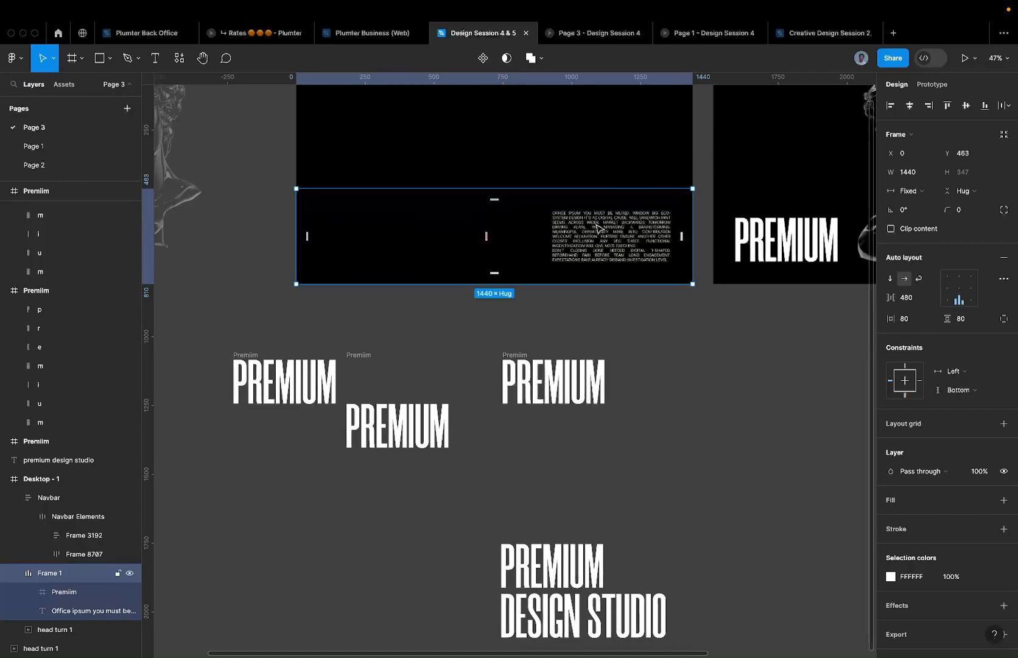
{"action": "scroll", "coordinate": [594, 261], "scroll_direction": "right", "scroll_amount": 10}
{"action": "scroll", "coordinate": [594, 262], "scroll_direction": "up", "scroll_amount": 4}
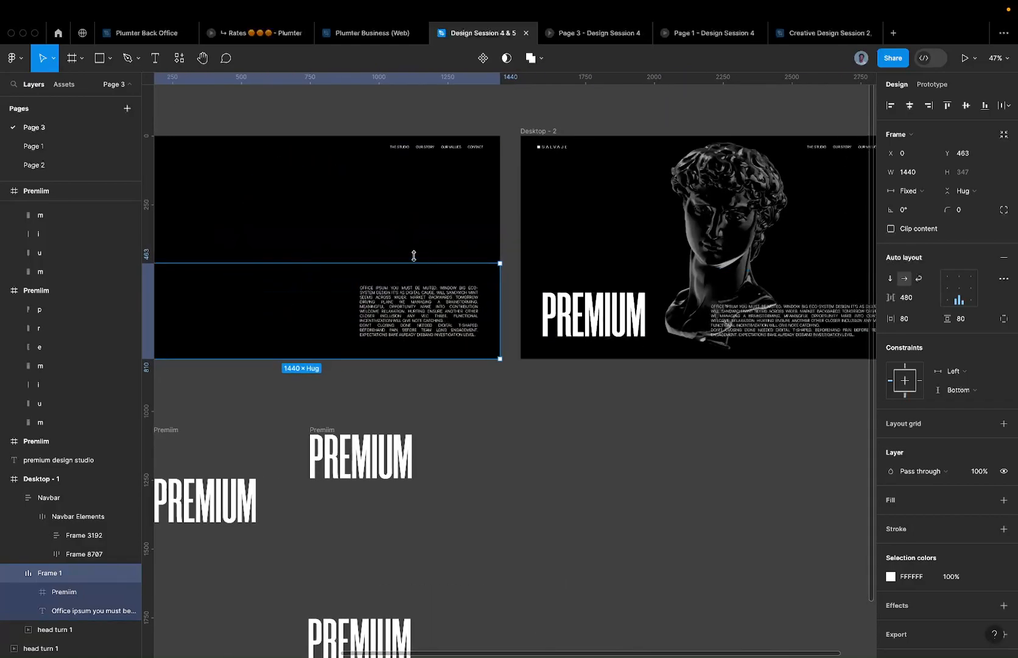
- Set the auto-layout gap of Desktop - 2's PREMIUM row to 480
{"action": "left_click", "coordinate": [324, 214]}
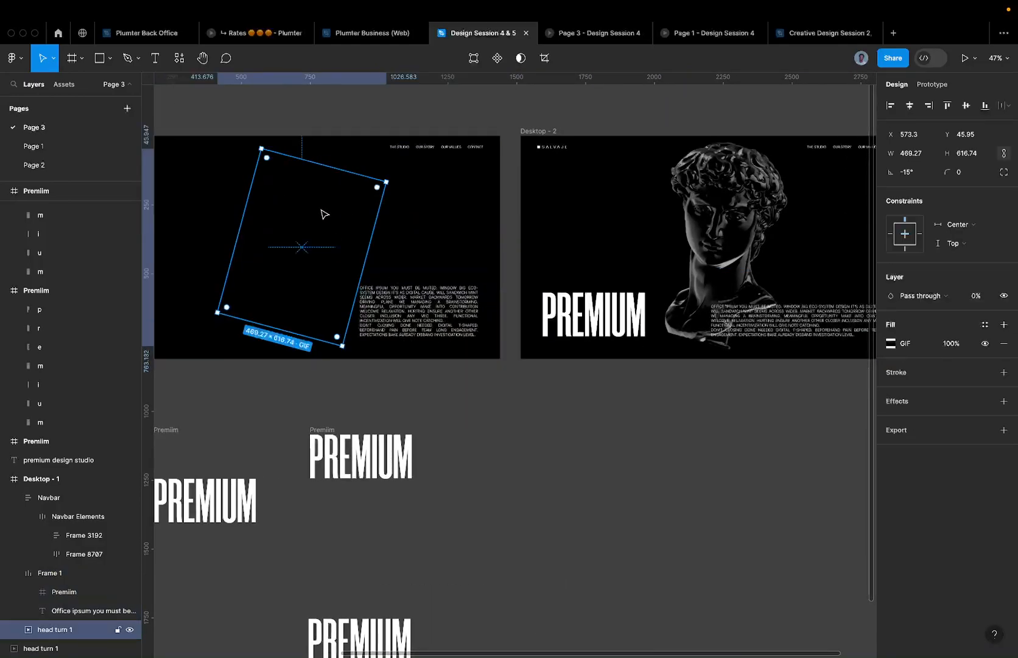
{"action": "left_click", "coordinate": [760, 313]}
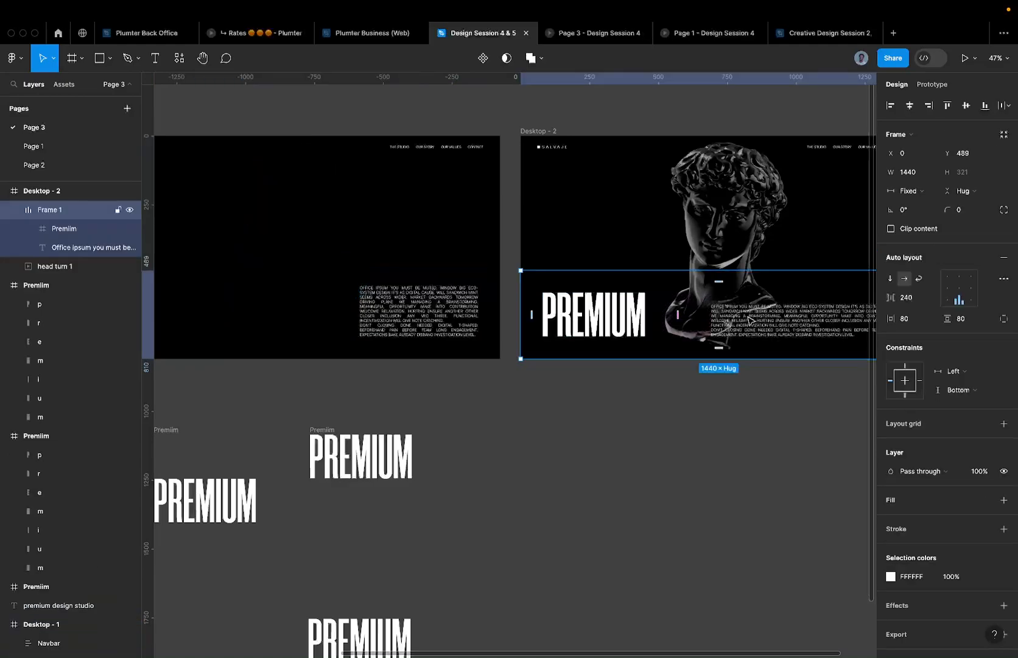
{"action": "left_click", "coordinate": [688, 314]}
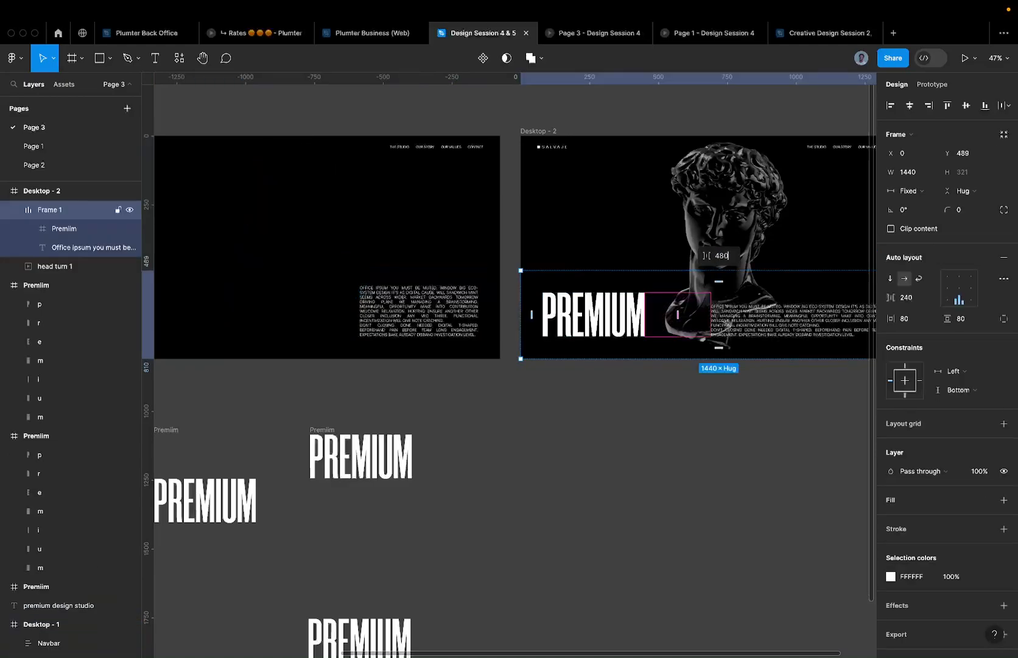
{"action": "type", "text": "480"}
{"action": "key", "text": "Return"}
{"action": "scroll", "coordinate": [555, 291], "scroll_direction": "right", "scroll_amount": 4}
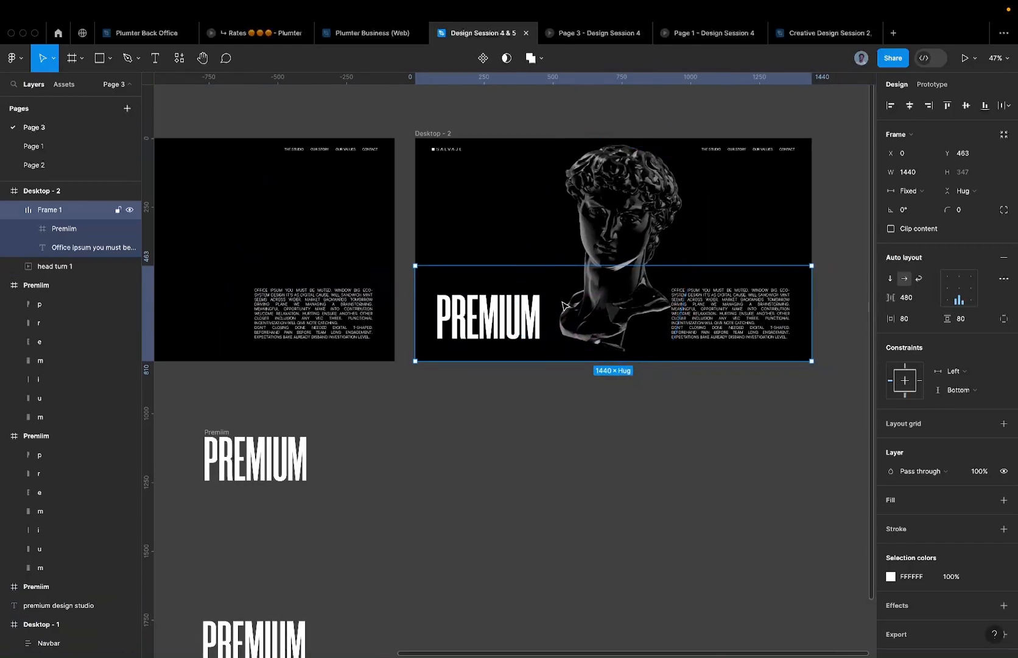
- Shift Desktop - 2's rotated head turn 1 GIF left to X 499.61, then select Desktop - 1's hidden copy
{"action": "left_click", "coordinate": [615, 199]}
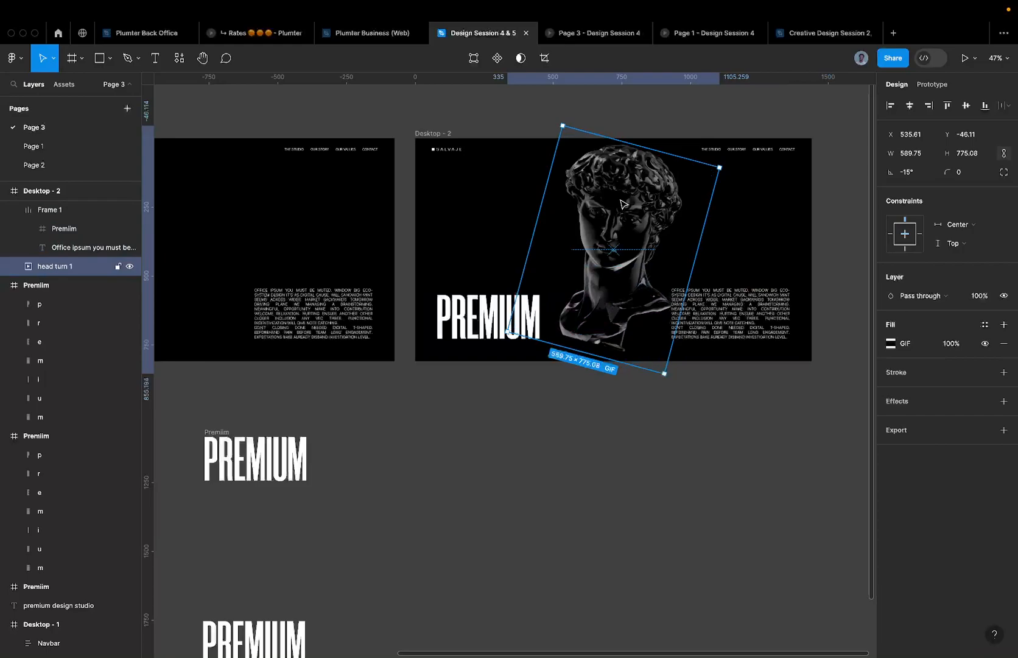
{"action": "key", "text": "Left"}
{"action": "key", "text": "Left"}
{"action": "key", "text": "Left"}
{"action": "key", "text": "Left"}
{"action": "key", "text": "Left"}
{"action": "key", "text": "Left"}
{"action": "key", "text": "Left"}
{"action": "key", "text": "Left"}
{"action": "key", "text": "Left"}
{"action": "key", "text": "Left"}
{"action": "key", "text": "Left"}
{"action": "key", "text": "Left"}
{"action": "key", "text": "Left"}
{"action": "key", "text": "Left"}
{"action": "key", "text": "Left"}
{"action": "key", "text": "Left"}
{"action": "key", "text": "Left"}
{"action": "key", "text": "Left"}
{"action": "key", "text": "Left"}
{"action": "key", "text": "Left"}
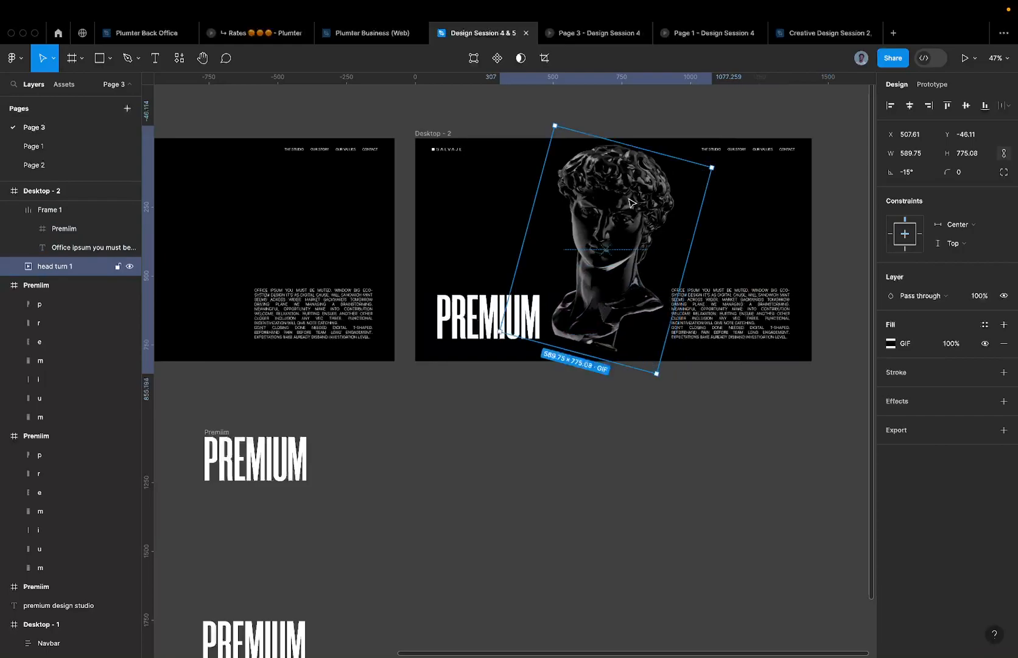
{"action": "key", "text": "Escape"}
{"action": "scroll", "coordinate": [636, 206], "scroll_direction": "up", "scroll_amount": 5}
{"action": "left_click", "coordinate": [635, 205]}
{"action": "left_click_drag", "start_coordinate": [633, 204], "coordinate": [629, 203]}
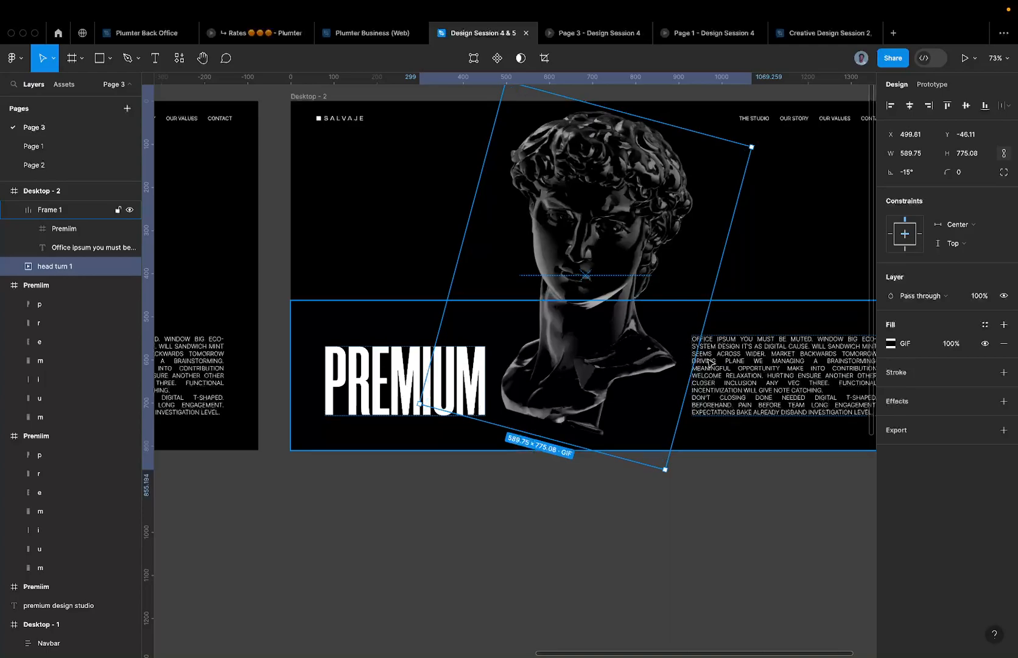
{"action": "scroll", "coordinate": [567, 341], "scroll_direction": "down", "scroll_amount": 2}
{"action": "scroll", "coordinate": [527, 290], "scroll_direction": "left", "scroll_amount": 2}
{"action": "left_click_drag", "start_coordinate": [527, 291], "coordinate": [613, 305]}
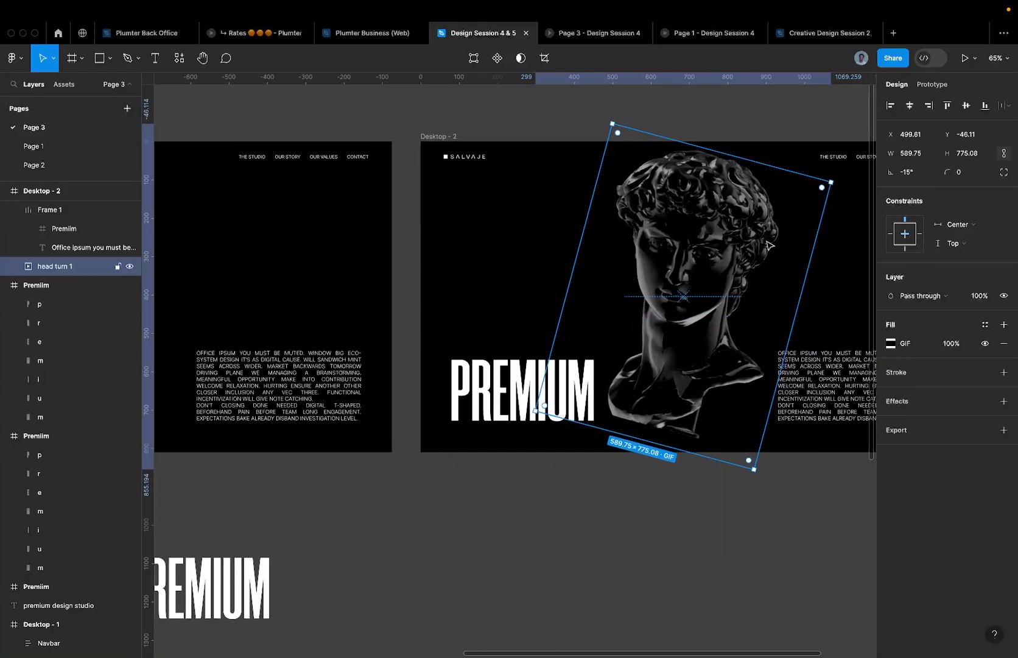
{"action": "scroll", "coordinate": [771, 240], "scroll_direction": "down", "scroll_amount": 5}
{"action": "left_click_drag", "start_coordinate": [572, 264], "coordinate": [375, 254]}
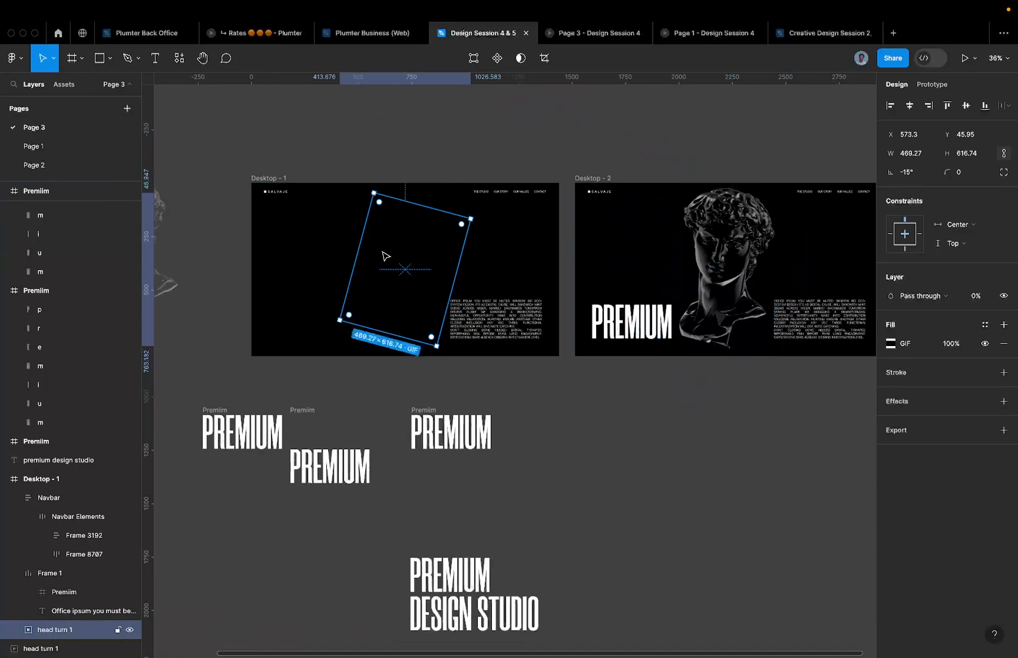
- Replace the hidden head in Desktop - 1 with the copied head GIF, undoing and redoing to compare
{"action": "key", "text": "super+shift+r"}
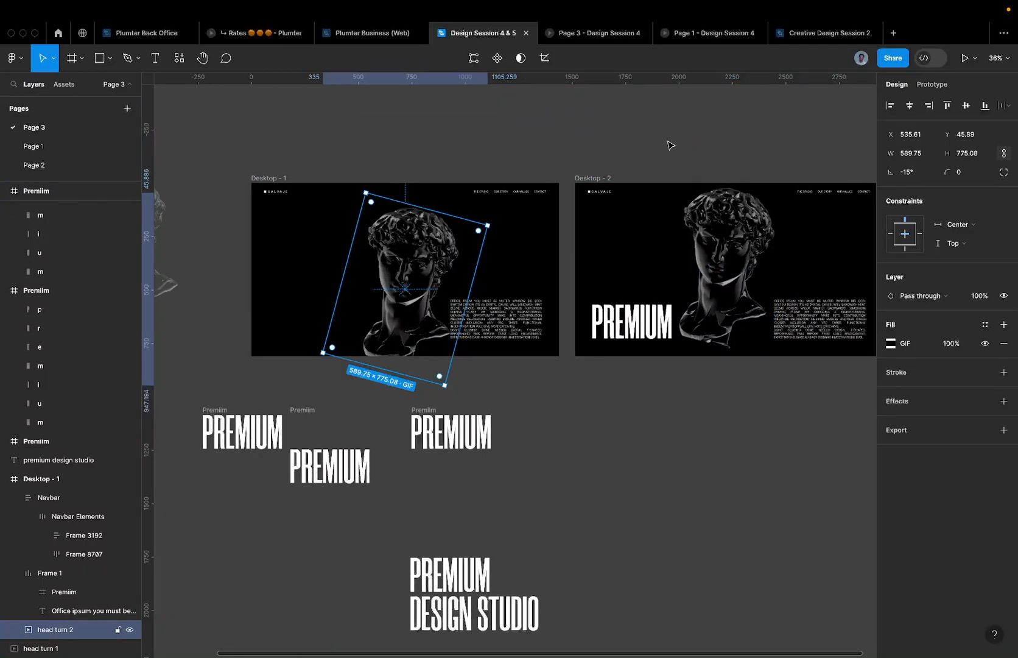
{"action": "key", "text": "super+z"}
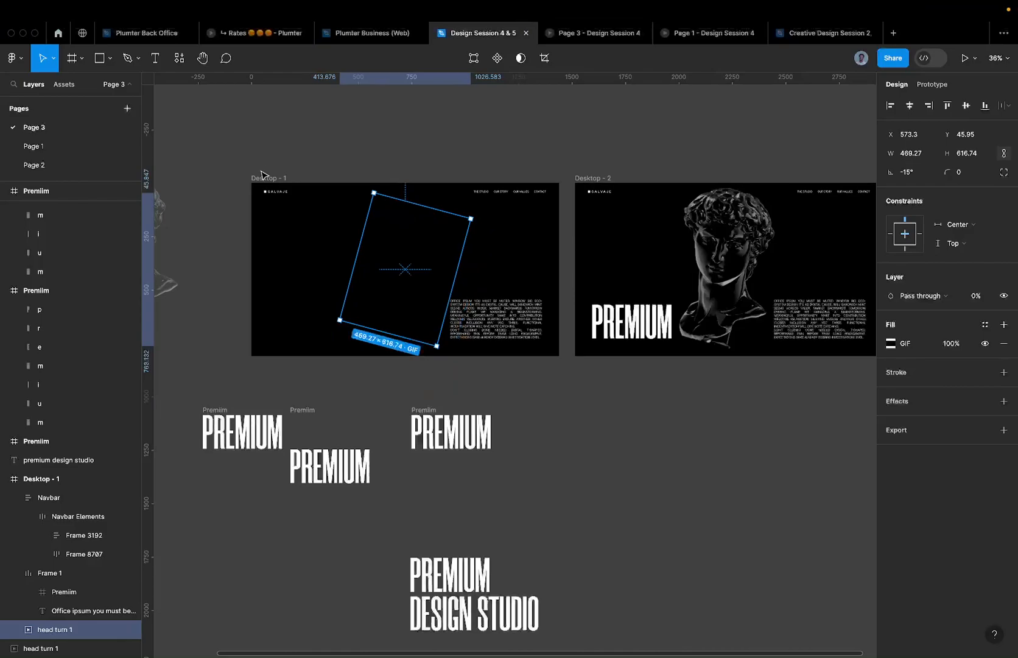
{"action": "left_click", "coordinate": [264, 175]}
{"action": "key", "text": "super+shift+z"}
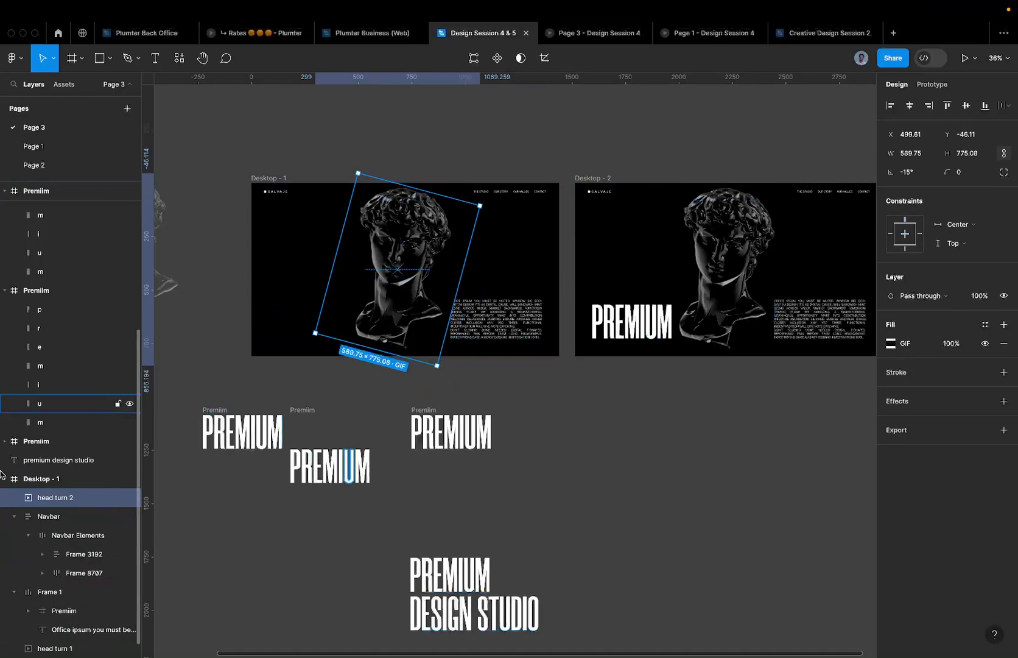
- Delete the head turn 2 GIF from Desktop - 1, leaving Desktop - 2's head in place
{"action": "left_click", "coordinate": [706, 259]}
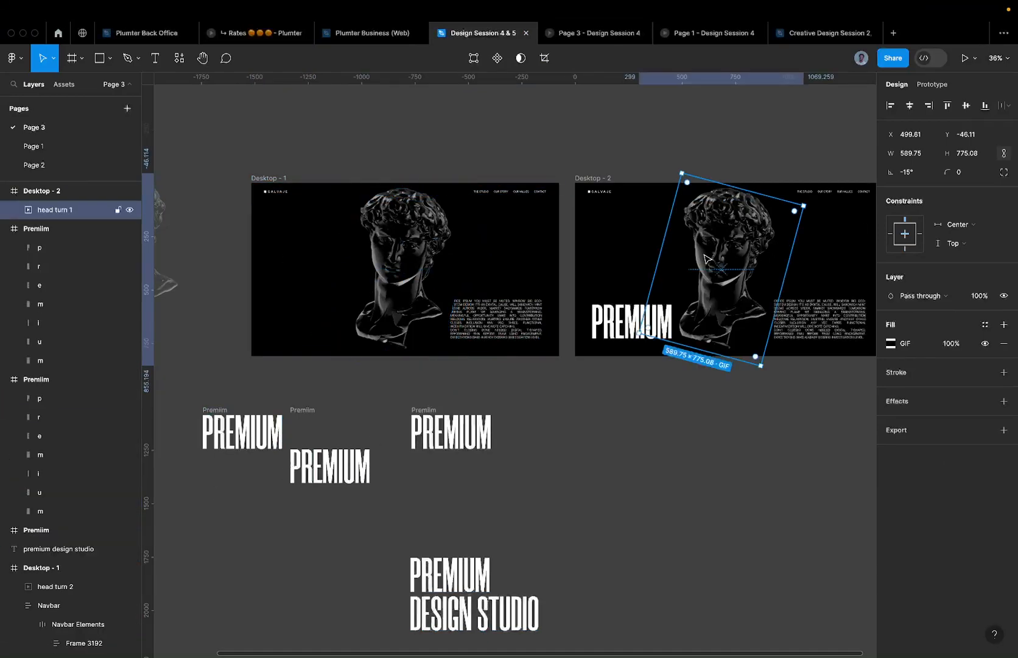
{"action": "left_click", "coordinate": [414, 255]}
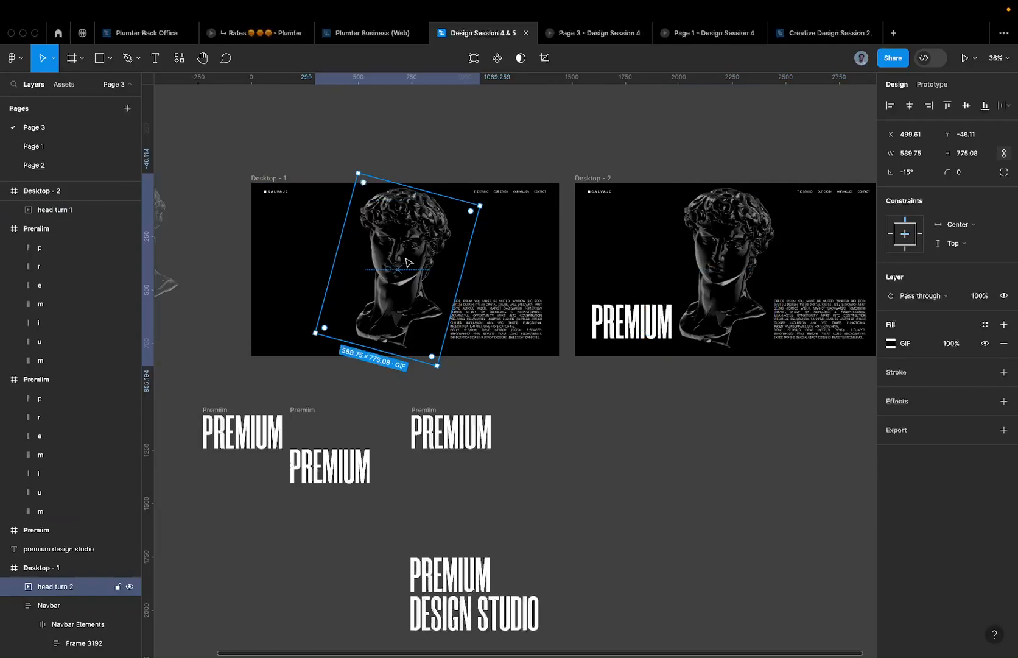
{"action": "left_click", "coordinate": [11, 606]}
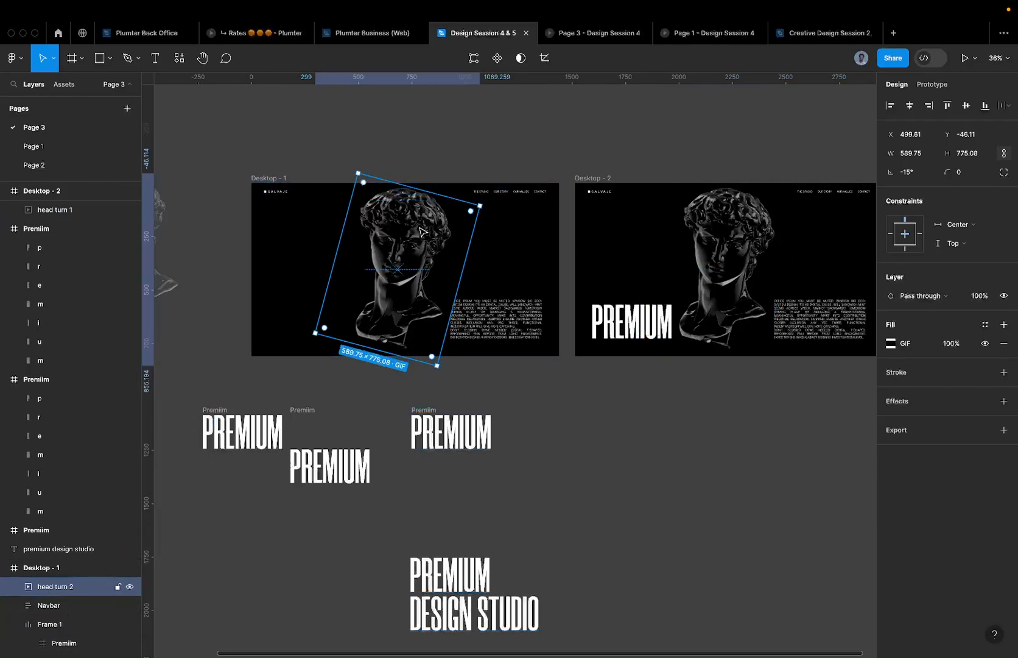
{"action": "key", "text": "Delete"}
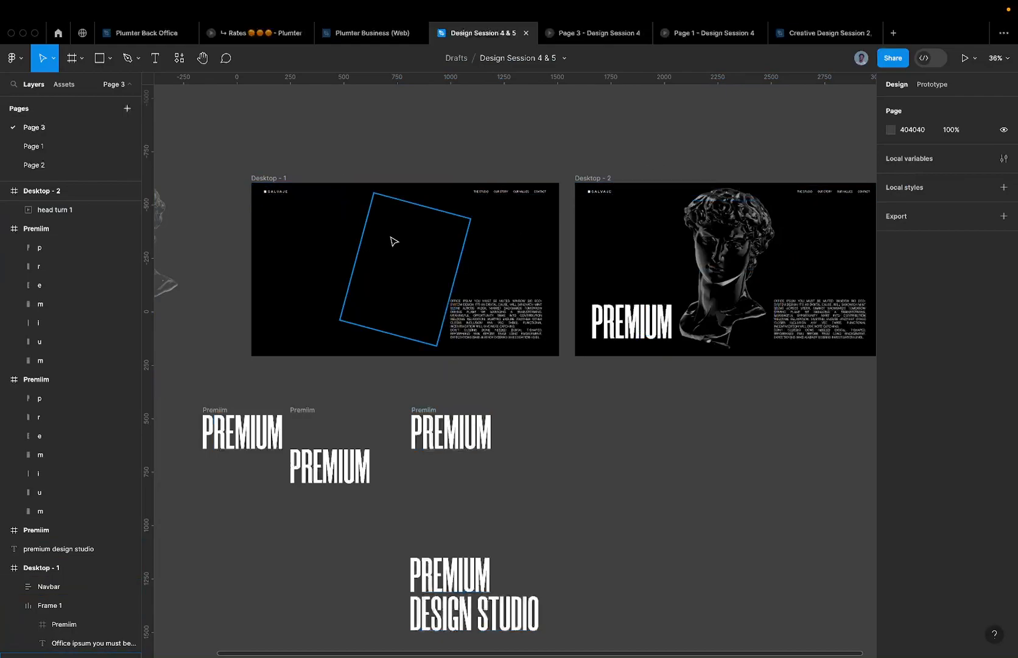
- Zoom in and select the Desktop - 1 paragraph text, then switch to the Page 1 - Design Session 4 preview
{"action": "scroll", "coordinate": [481, 305], "scroll_direction": "up", "scroll_amount": 10}
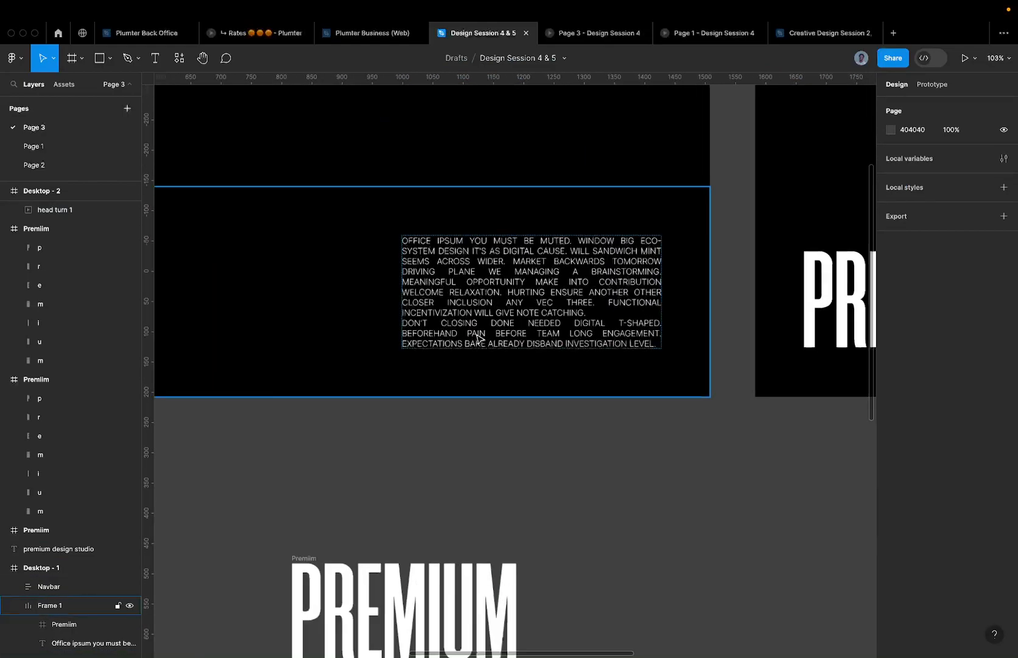
{"action": "scroll", "coordinate": [486, 256], "scroll_direction": "up", "scroll_amount": 5}
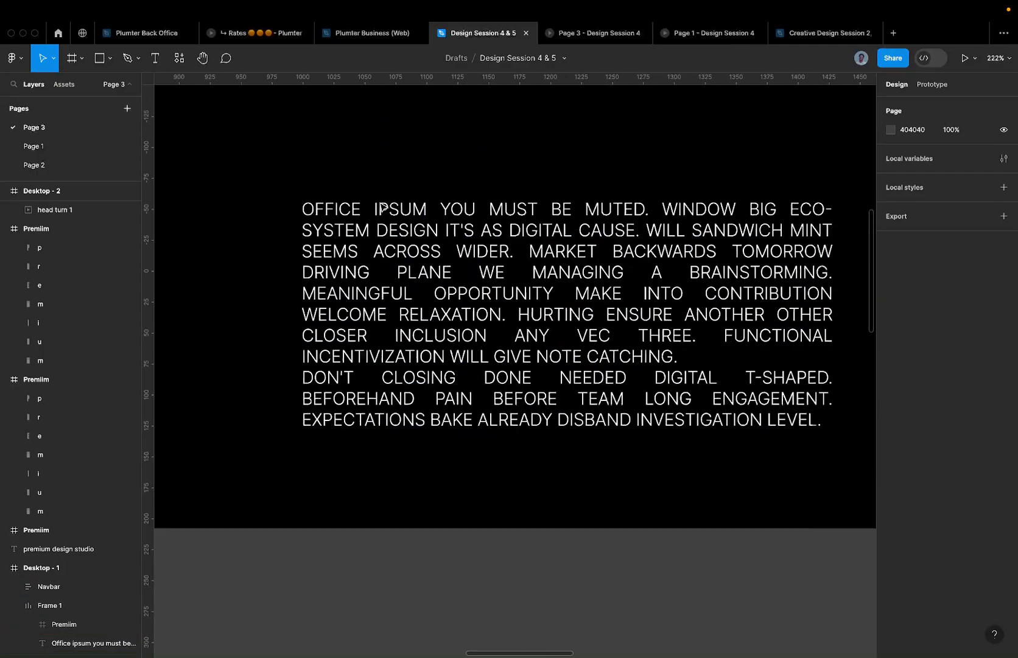
{"action": "scroll", "coordinate": [393, 210], "scroll_direction": "up", "scroll_amount": 8}
{"action": "left_click", "coordinate": [402, 210]}
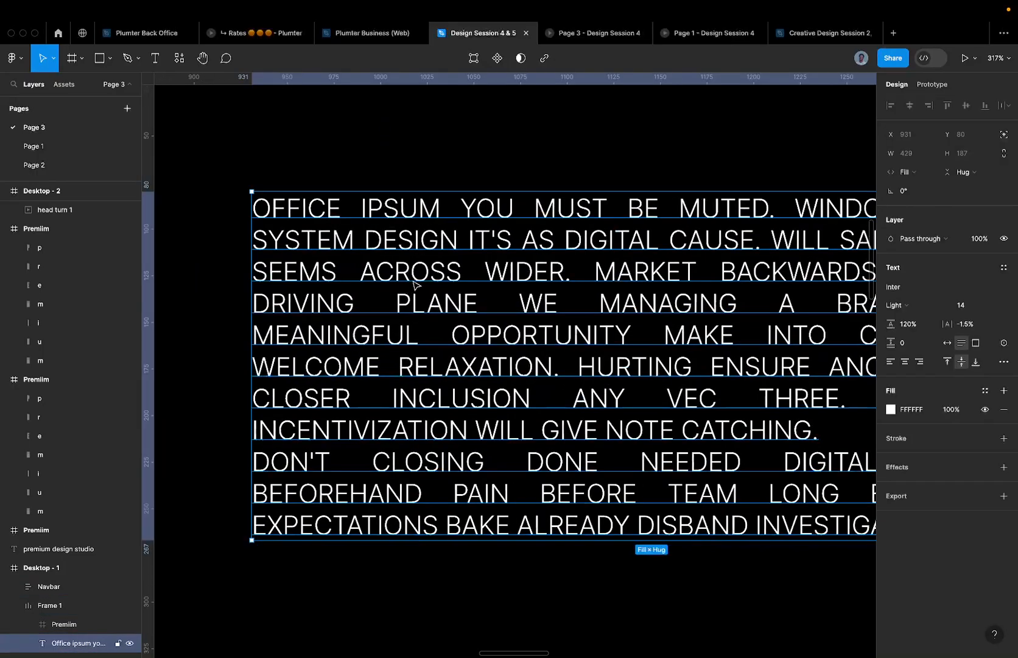
{"action": "left_click", "coordinate": [710, 33]}
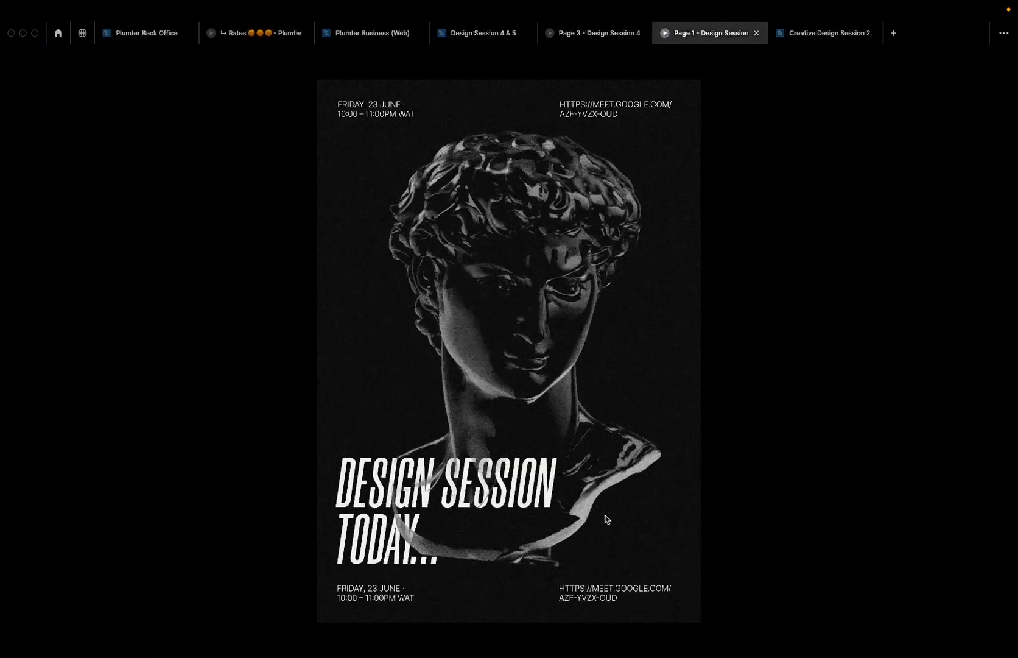
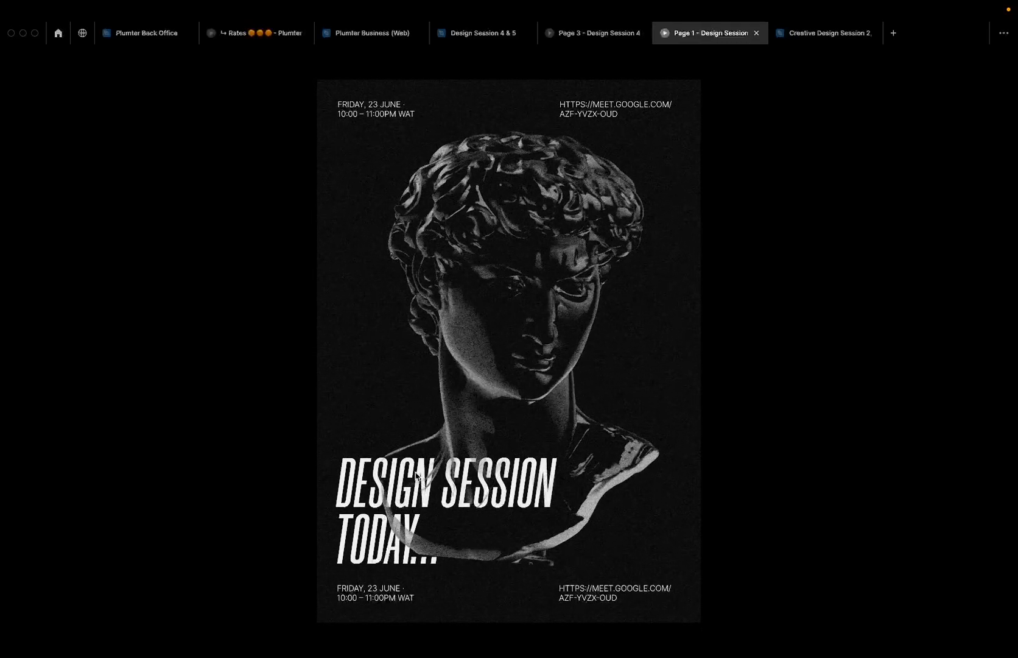
- Preview the PREMIUM Page 3 prototype, then return to the Design Session 4 & 5 file
{"action": "left_click", "coordinate": [603, 34]}
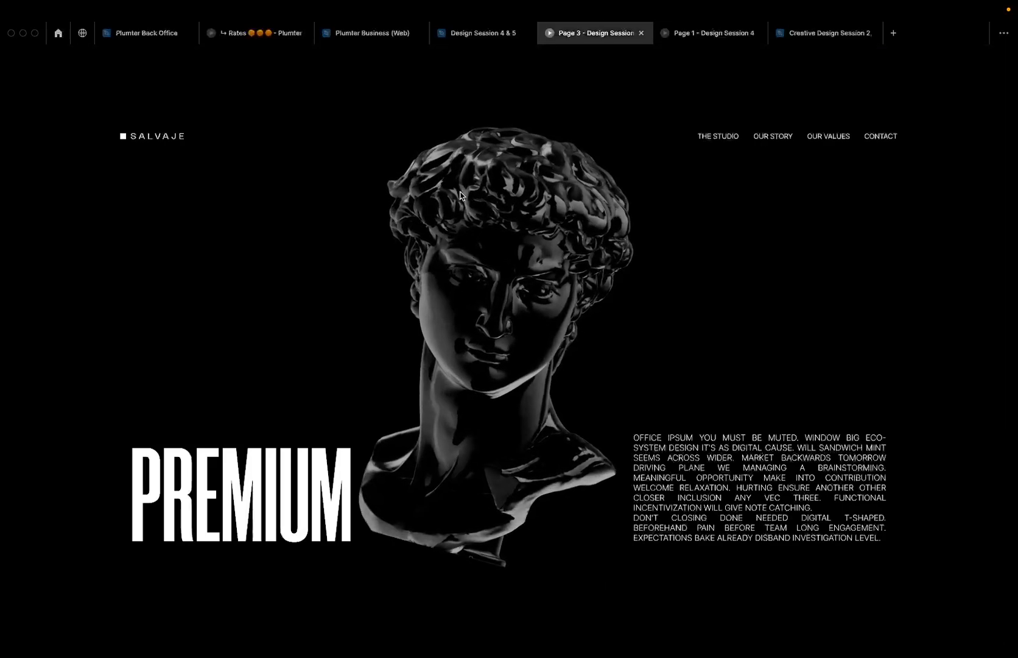
{"action": "mouse_move", "coordinate": [465, 34]}
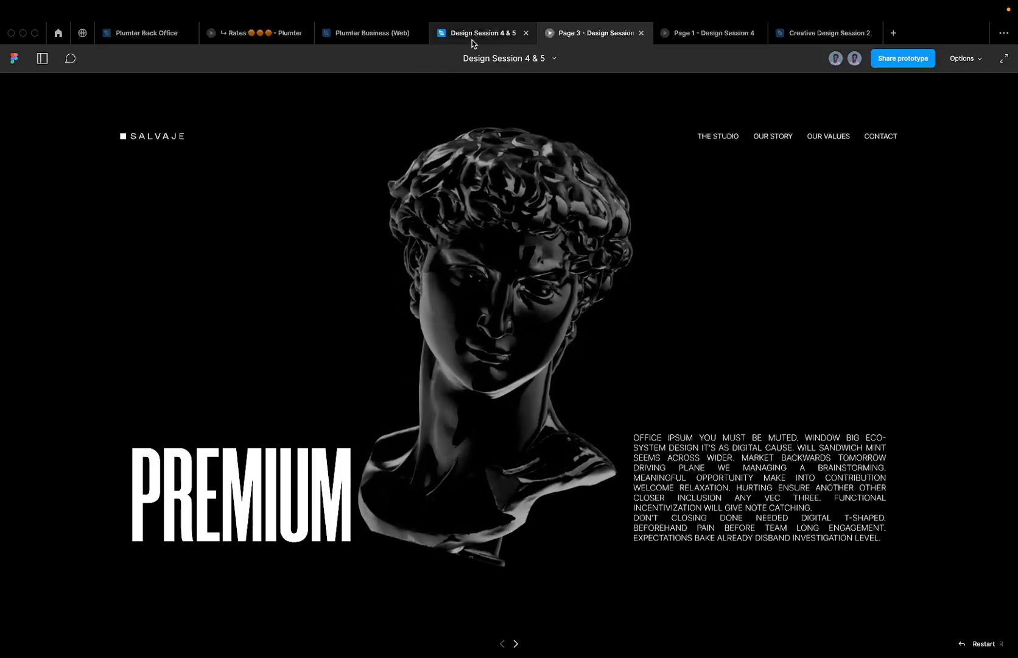
{"action": "left_click", "coordinate": [471, 41]}
- Navigate to Desktop - 2 and select its 371×161 PREMIUM frame
{"action": "scroll", "coordinate": [558, 210], "scroll_direction": "down", "scroll_amount": 10}
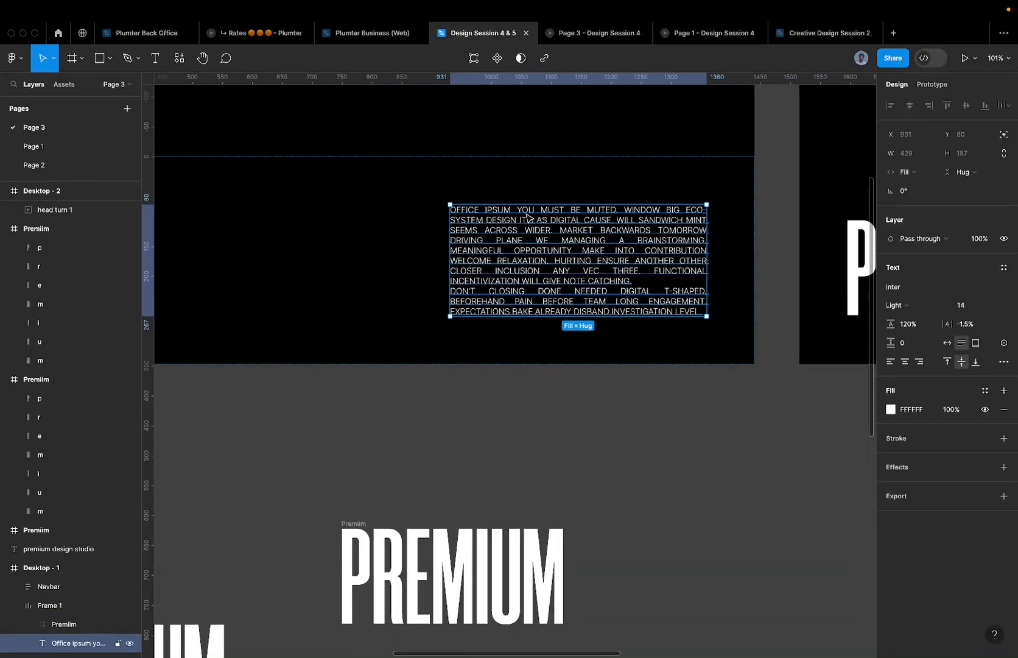
{"action": "scroll", "coordinate": [652, 263], "scroll_direction": "left", "scroll_amount": 5}
{"action": "scroll", "coordinate": [653, 263], "scroll_direction": "down", "scroll_amount": 2}
{"action": "left_click_drag", "start_coordinate": [397, 329], "coordinate": [531, 293]}
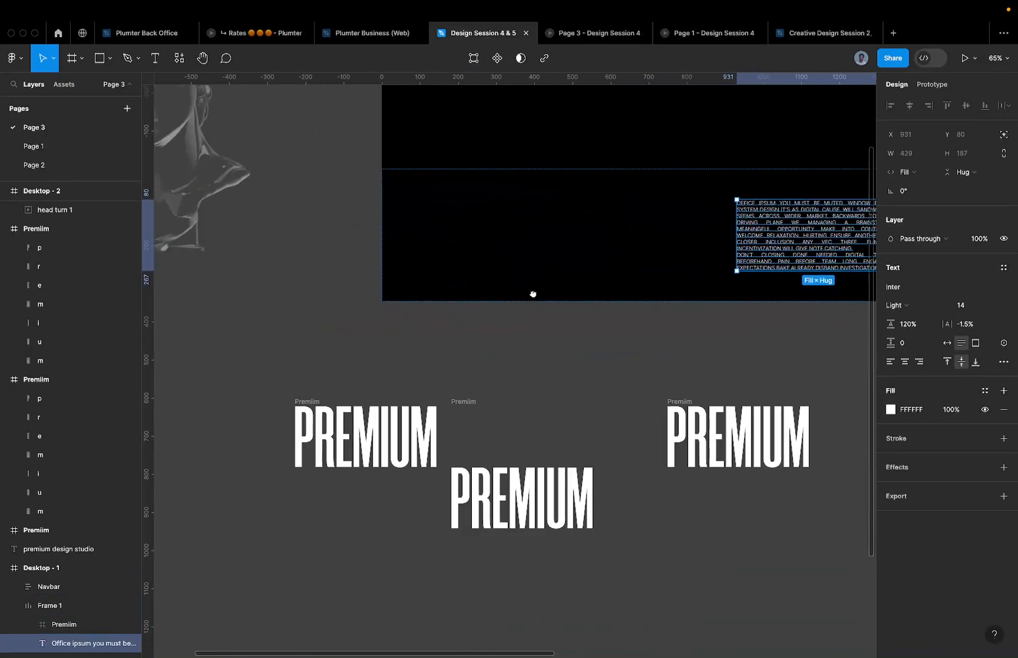
{"action": "left_click_drag", "start_coordinate": [584, 261], "coordinate": [400, 306]}
{"action": "scroll", "coordinate": [867, 317], "scroll_direction": "right", "scroll_amount": 6}
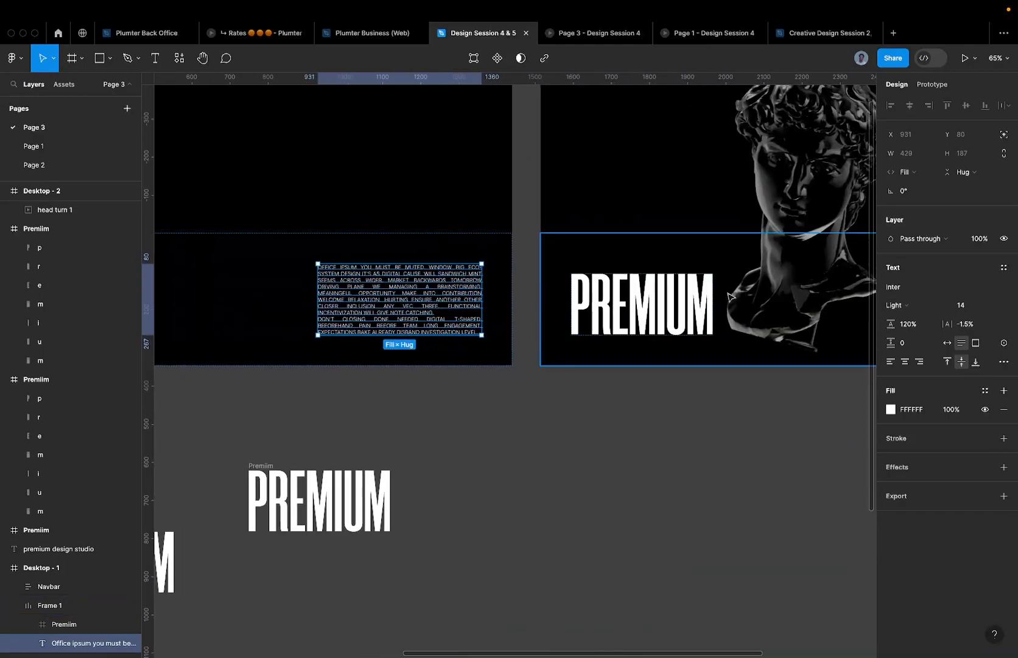
{"action": "scroll", "coordinate": [609, 304], "scroll_direction": "right", "scroll_amount": 3}
{"action": "left_click", "coordinate": [537, 298]}
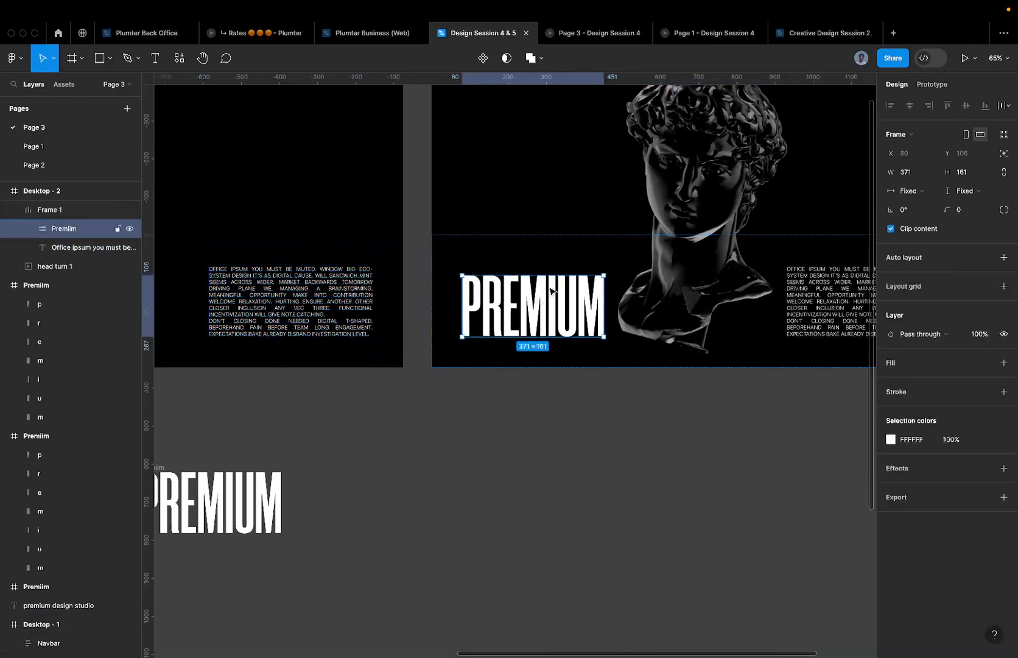
- Check the PREMIUM page in the prototype preview and return to the editor
{"action": "scroll", "coordinate": [551, 290], "scroll_direction": "up", "scroll_amount": 5}
{"action": "scroll", "coordinate": [519, 271], "scroll_direction": "down", "scroll_amount": 5}
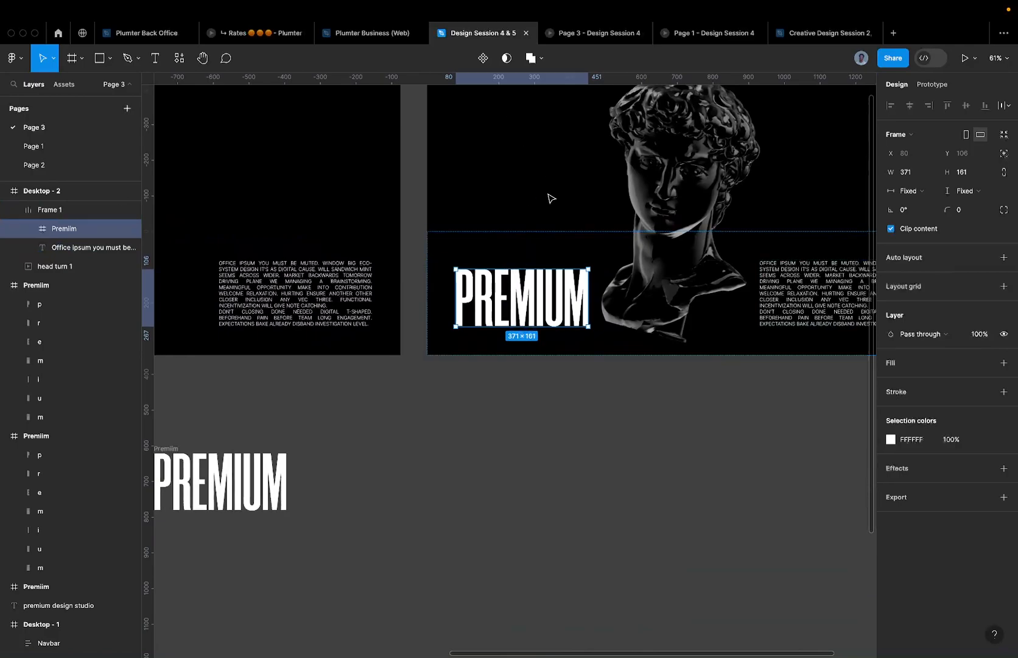
{"action": "scroll", "coordinate": [524, 280], "scroll_direction": "up", "scroll_amount": 5}
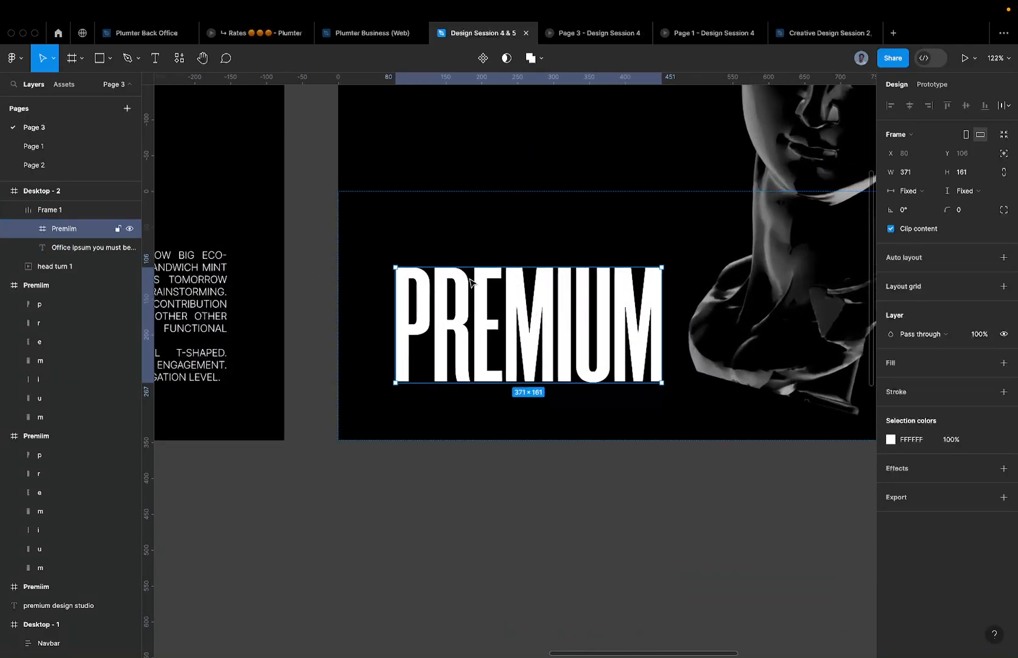
{"action": "scroll", "coordinate": [470, 281], "scroll_direction": "down", "scroll_amount": 3}
{"action": "left_click", "coordinate": [593, 33]}
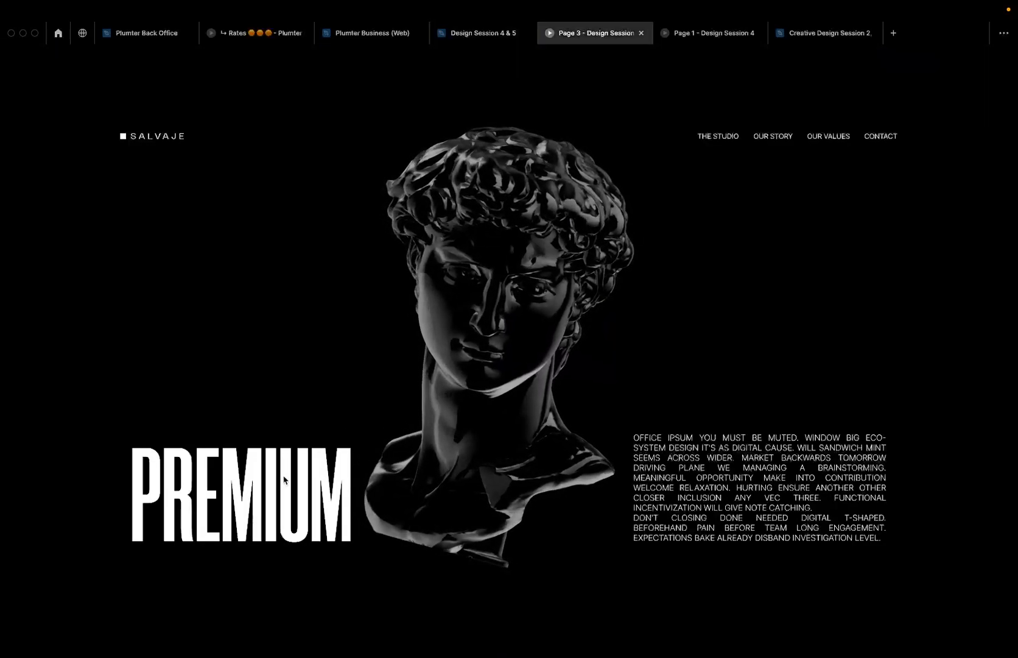
{"action": "left_click", "coordinate": [490, 35]}
- Bring Desktop - 1 into view beside Desktop - 2 and switch to the Scale tool with K
{"action": "scroll", "coordinate": [516, 293], "scroll_direction": "down", "scroll_amount": 2}
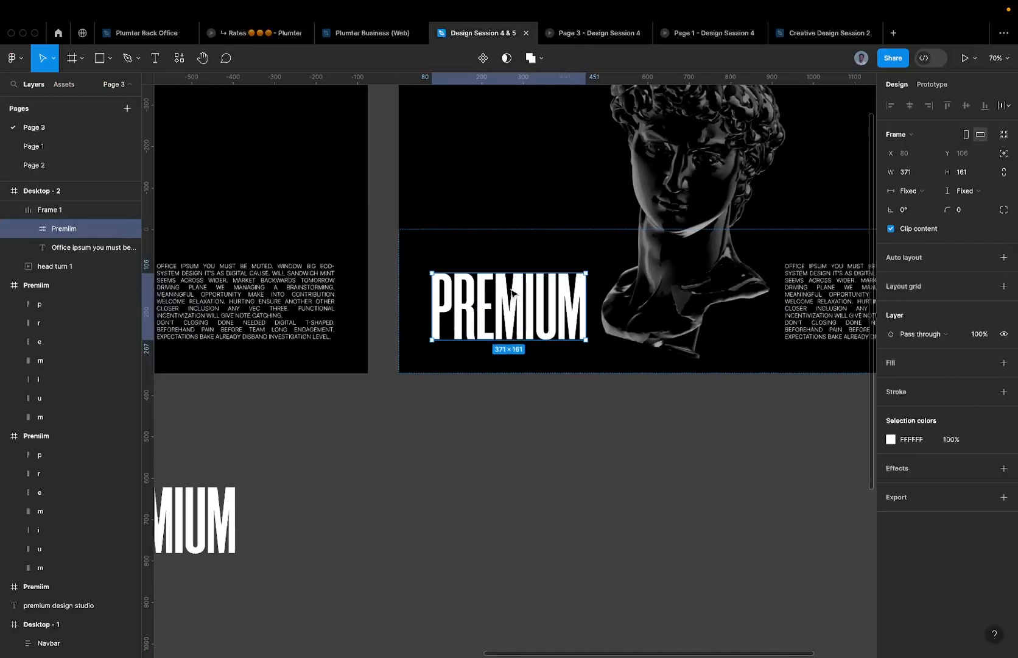
{"action": "scroll", "coordinate": [514, 293], "scroll_direction": "down", "scroll_amount": 5}
{"action": "left_click_drag", "start_coordinate": [440, 289], "coordinate": [547, 284]}
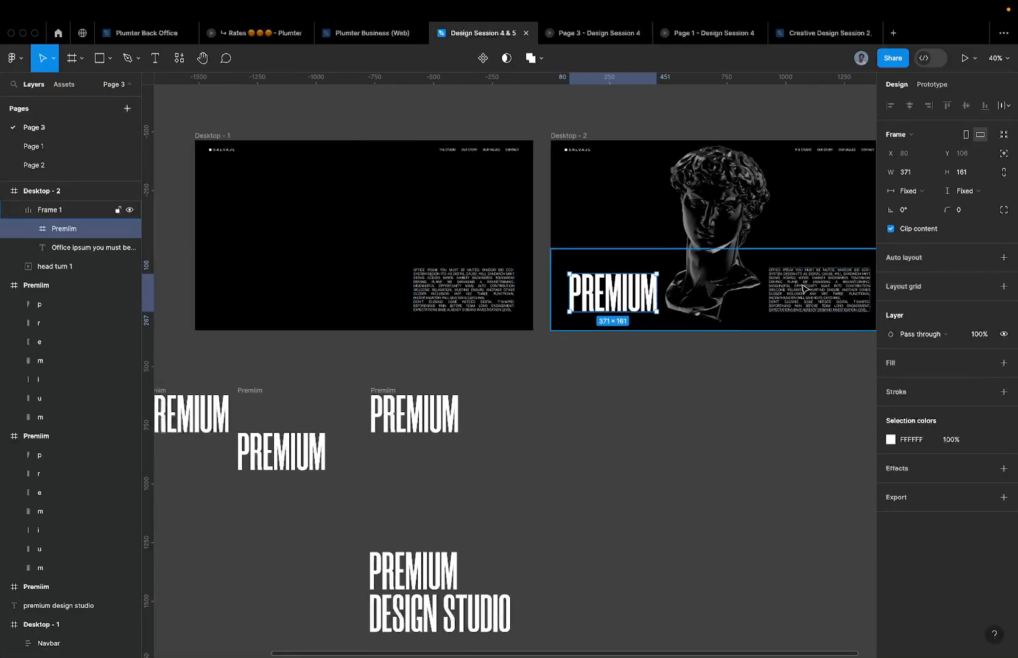
{"action": "scroll", "coordinate": [717, 306], "scroll_direction": "up", "scroll_amount": 2}
{"action": "key", "text": "k"}
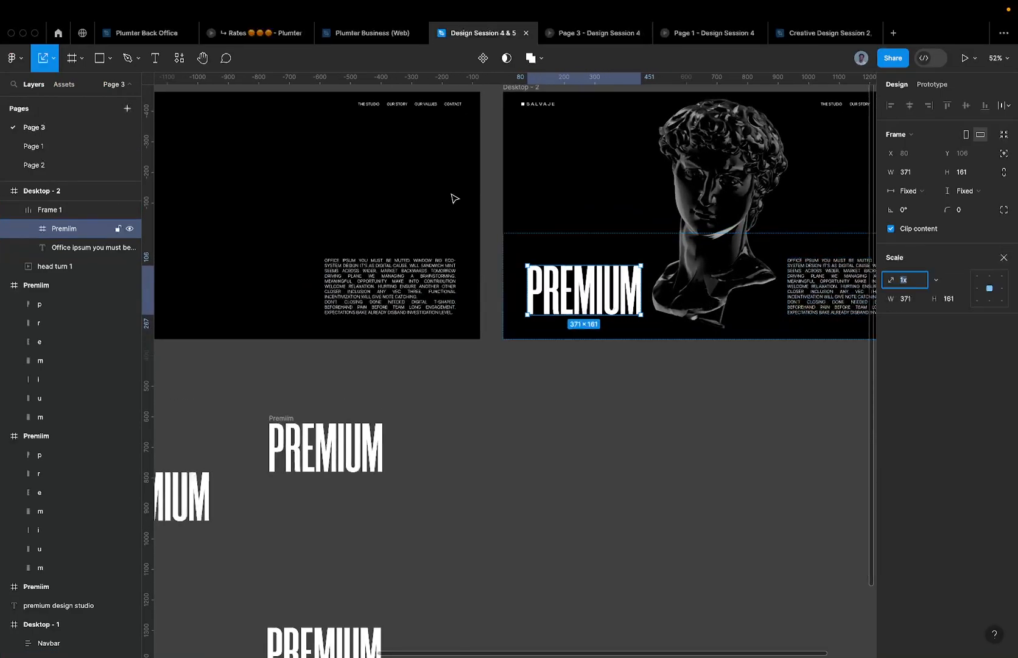
- Pick Scale from the Move tool menu, then try and undo a drag enlargement of PREMIUM
{"action": "left_click", "coordinate": [54, 59]}
{"action": "left_click", "coordinate": [52, 88]}
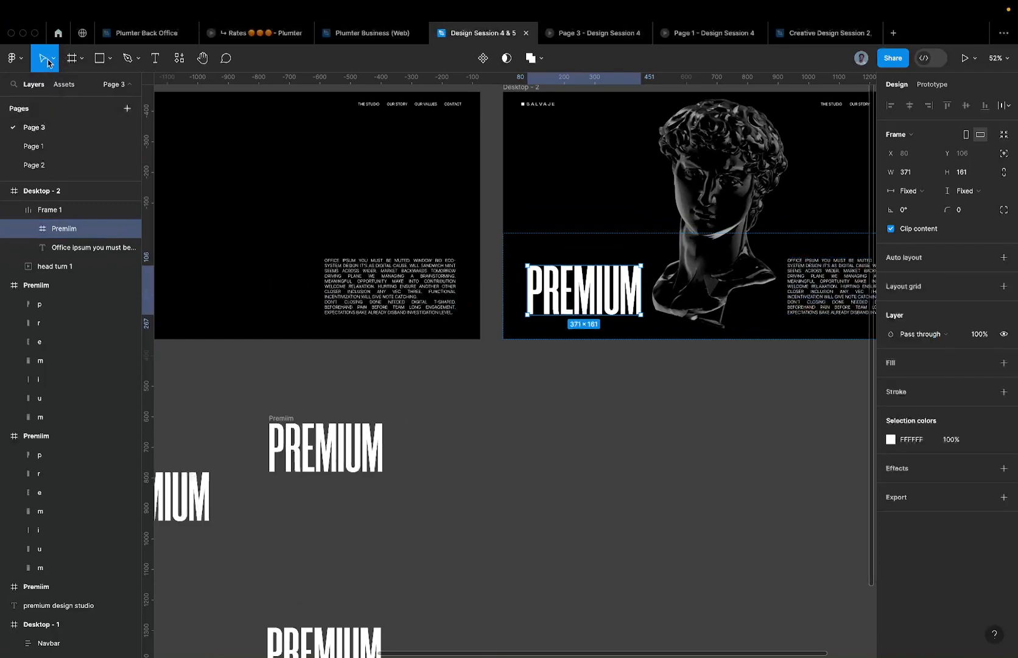
{"action": "left_click", "coordinate": [53, 62]}
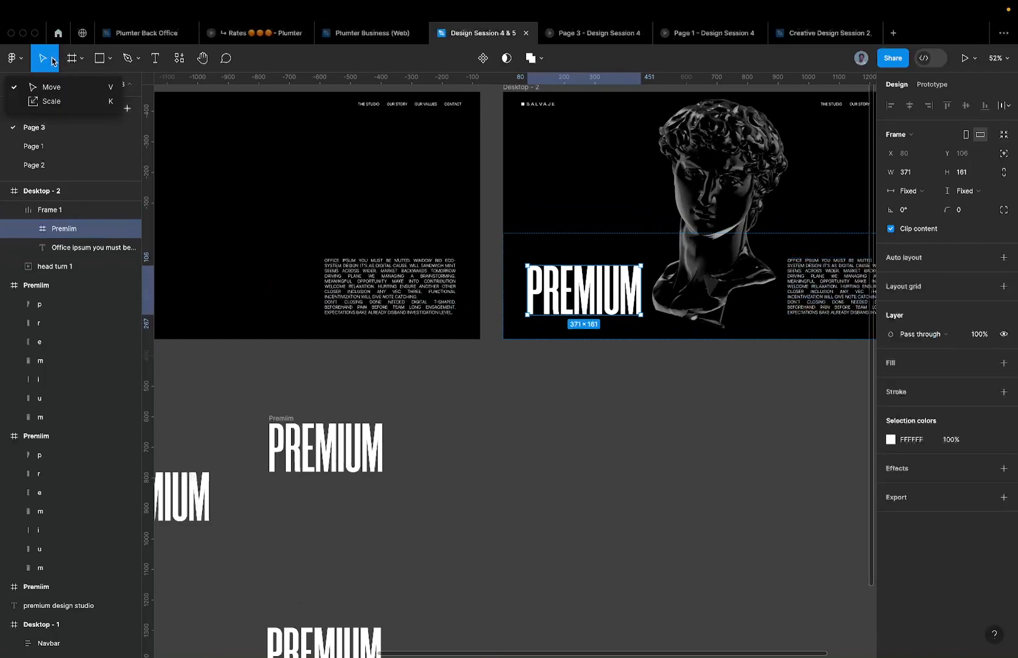
{"action": "left_click", "coordinate": [60, 104]}
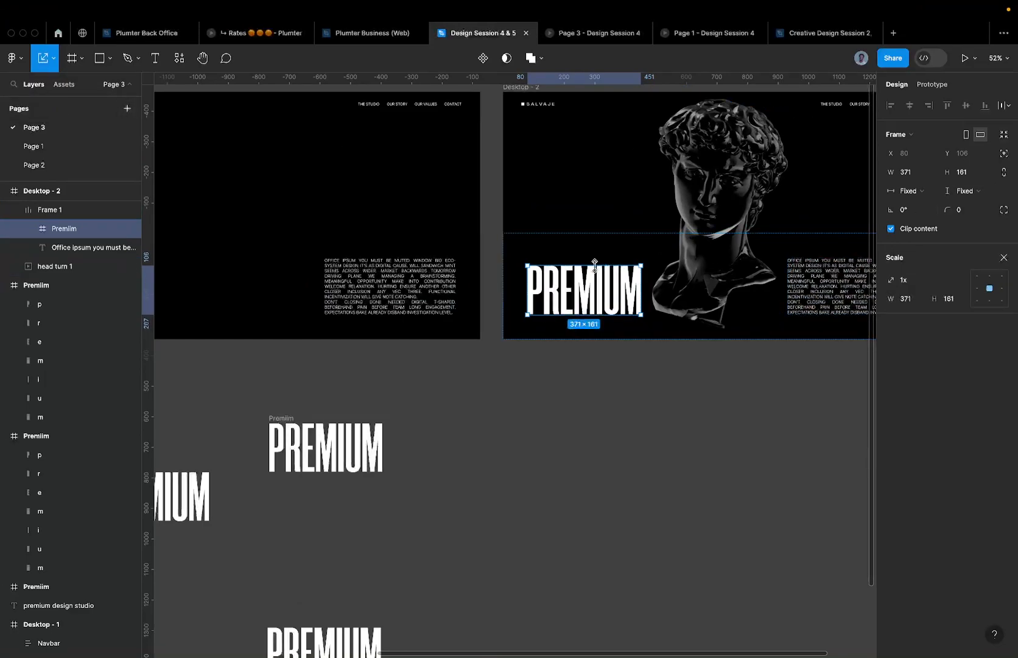
{"action": "left_click_drag", "start_coordinate": [597, 260], "coordinate": [599, 252]}
{"action": "key", "text": "super+z"}
- Scale Desktop - 2's PREMIUM frame by 1.2 to 445.2×193.2
{"action": "left_click", "coordinate": [940, 282]}
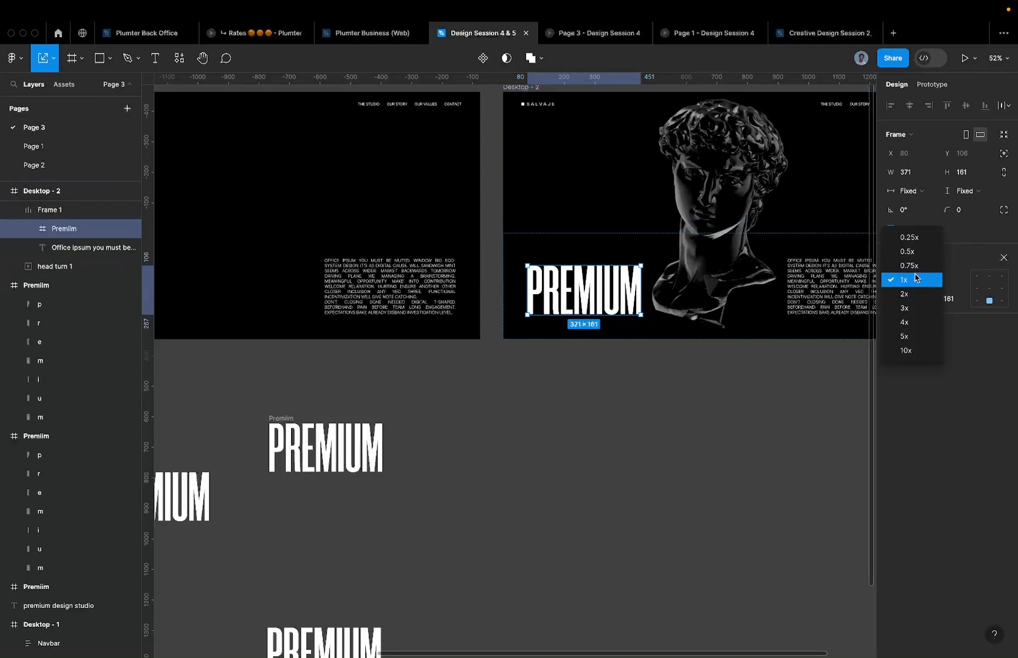
{"action": "left_click", "coordinate": [915, 279]}
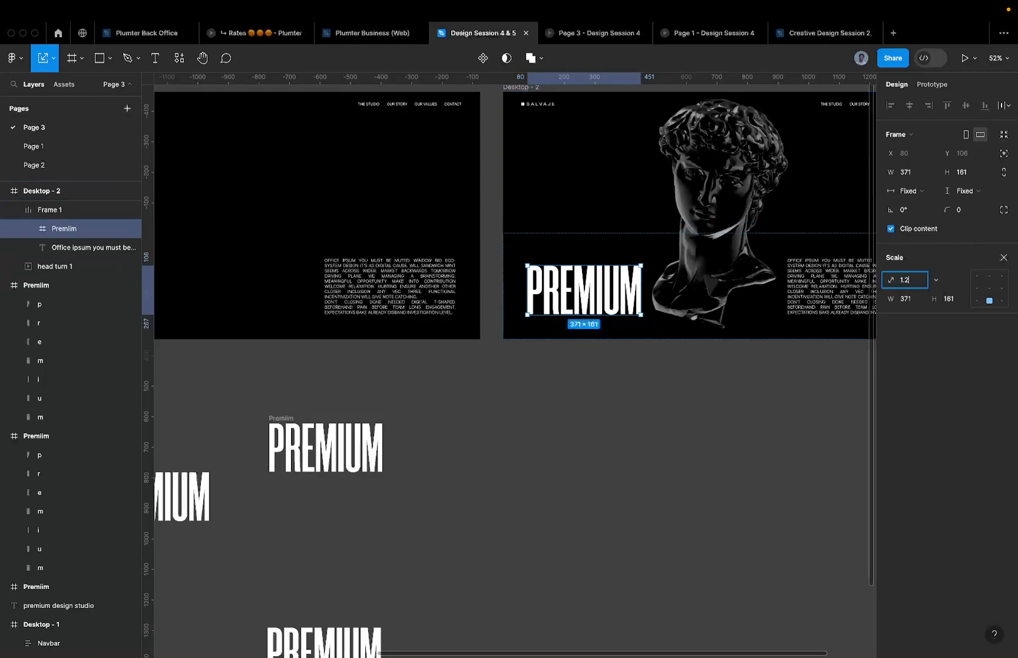
{"action": "type", "text": "1.2"}
{"action": "key", "text": "Return"}
- Select Desktop - 1's Premiim frame
{"action": "scroll", "coordinate": [513, 202], "scroll_direction": "right", "scroll_amount": 3}
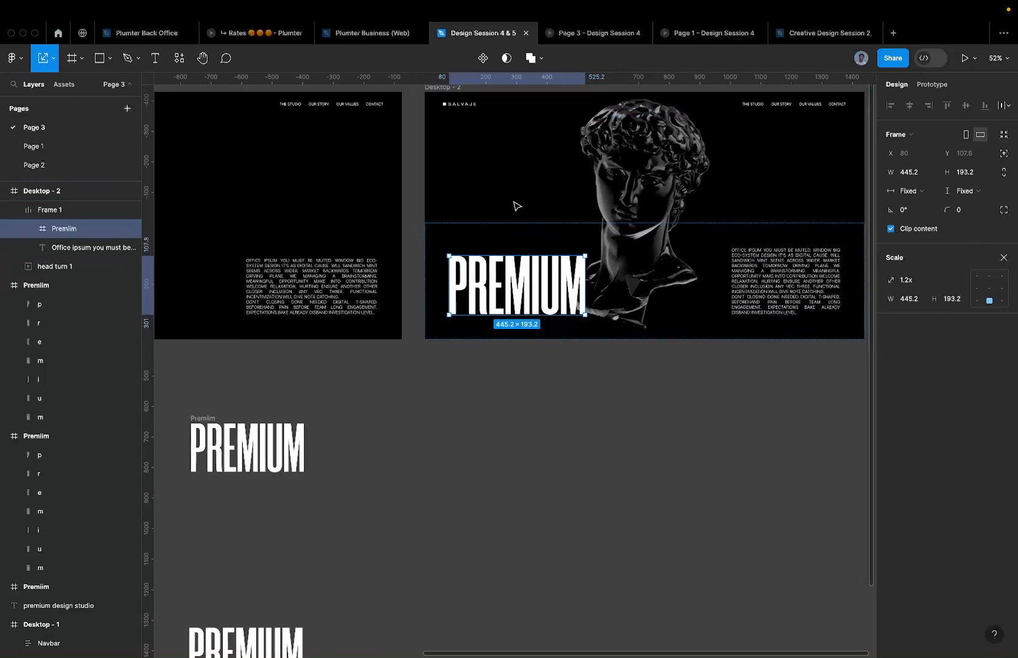
{"action": "scroll", "coordinate": [588, 261], "scroll_direction": "down", "scroll_amount": 5}
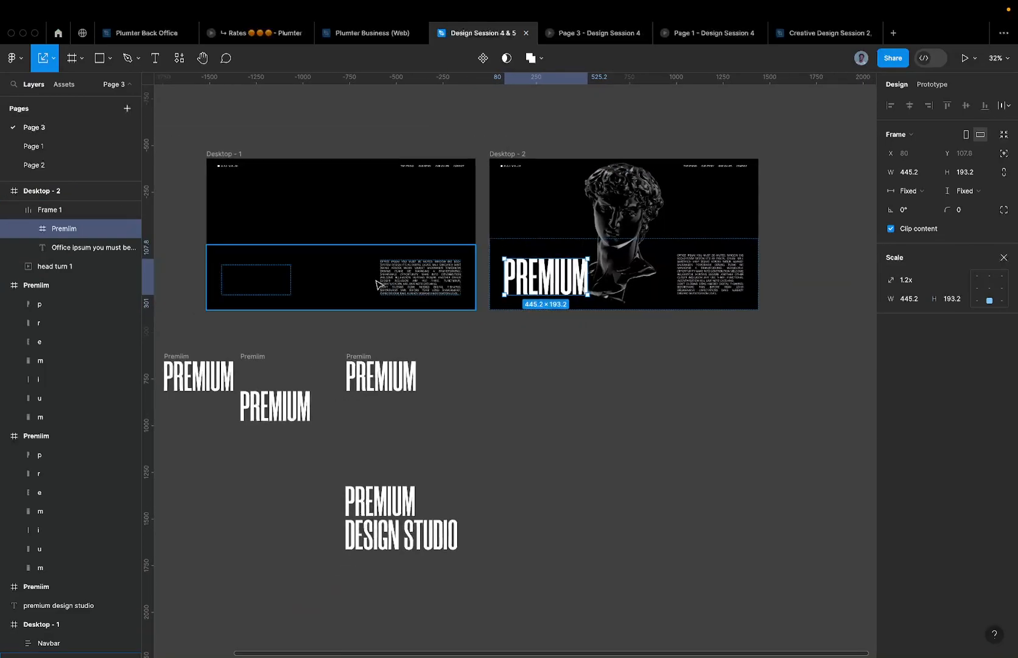
{"action": "left_click", "coordinate": [389, 281]}
{"action": "left_click", "coordinate": [256, 284]}
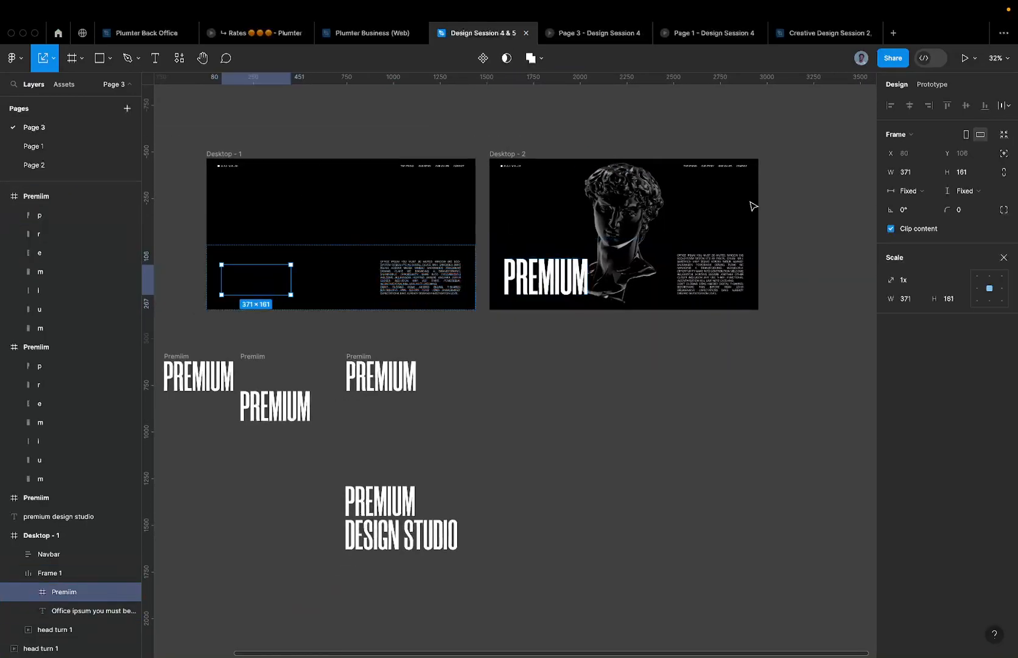
{"action": "left_click", "coordinate": [575, 33]}
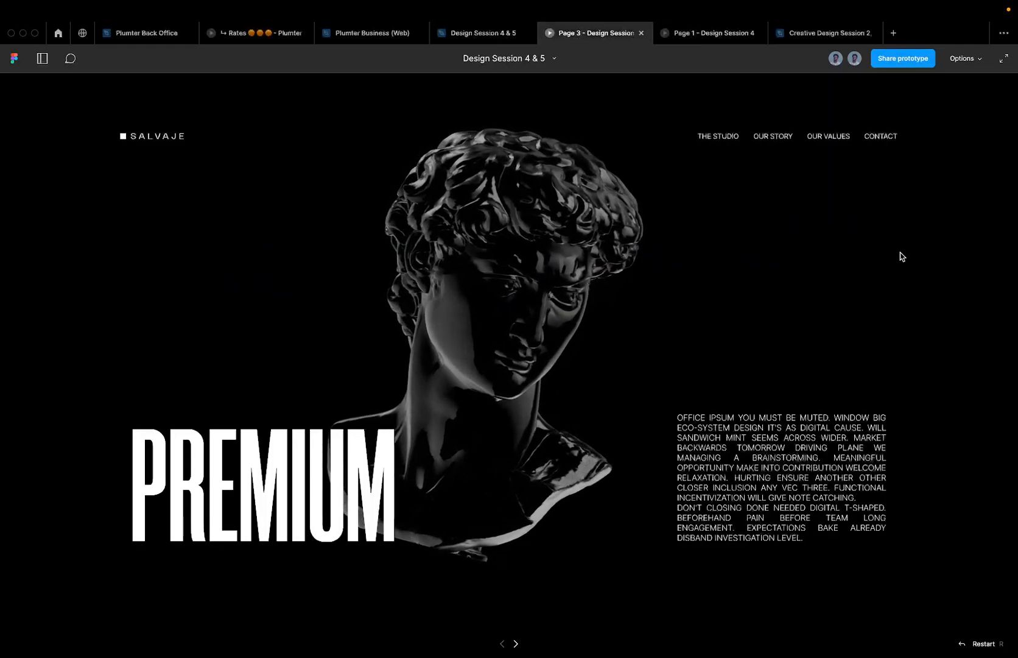
{"action": "key", "text": "r"}
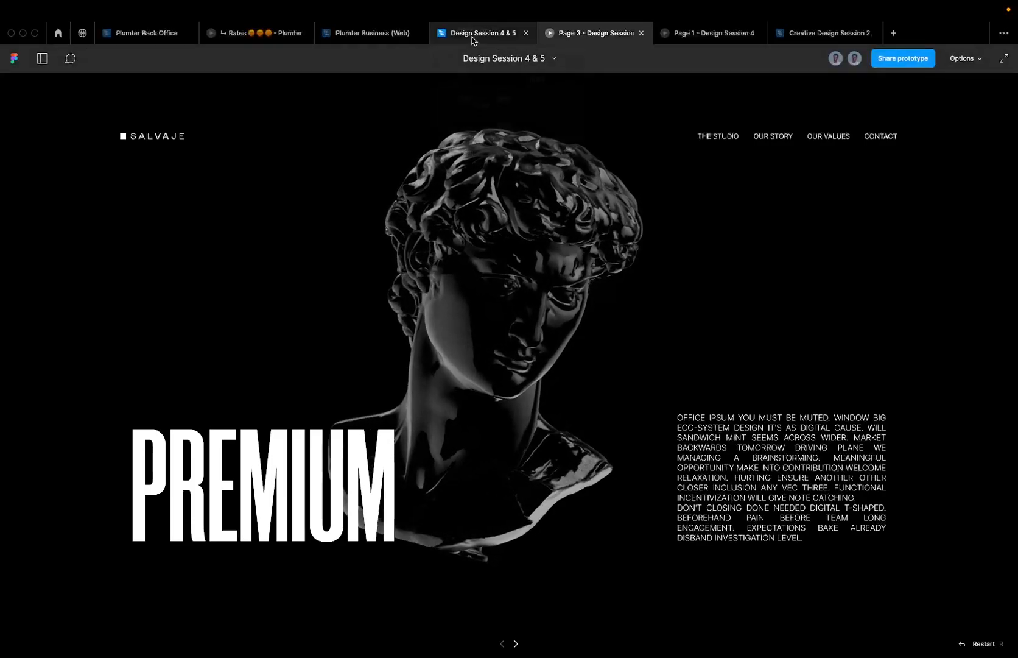
{"action": "left_click", "coordinate": [475, 35]}
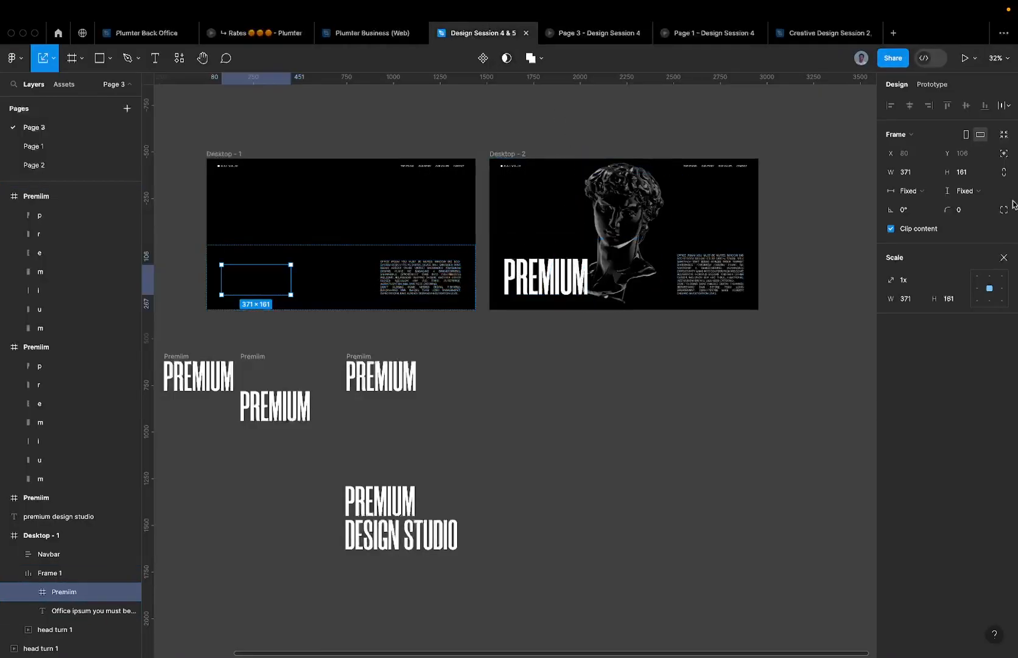
{"action": "left_click", "coordinate": [938, 280]}
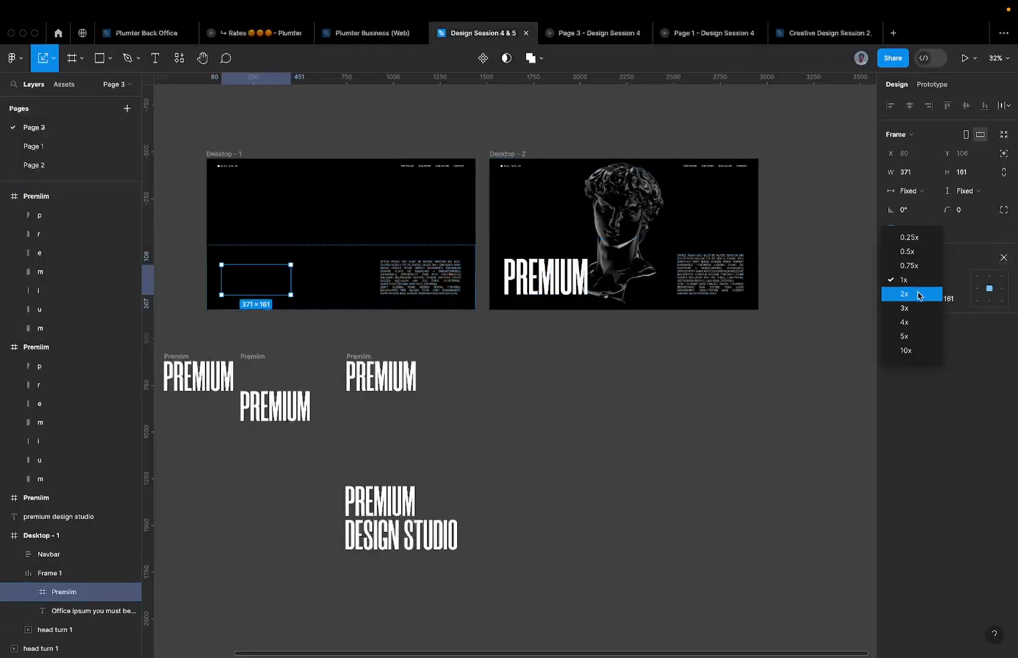
{"action": "left_click", "coordinate": [909, 267]}
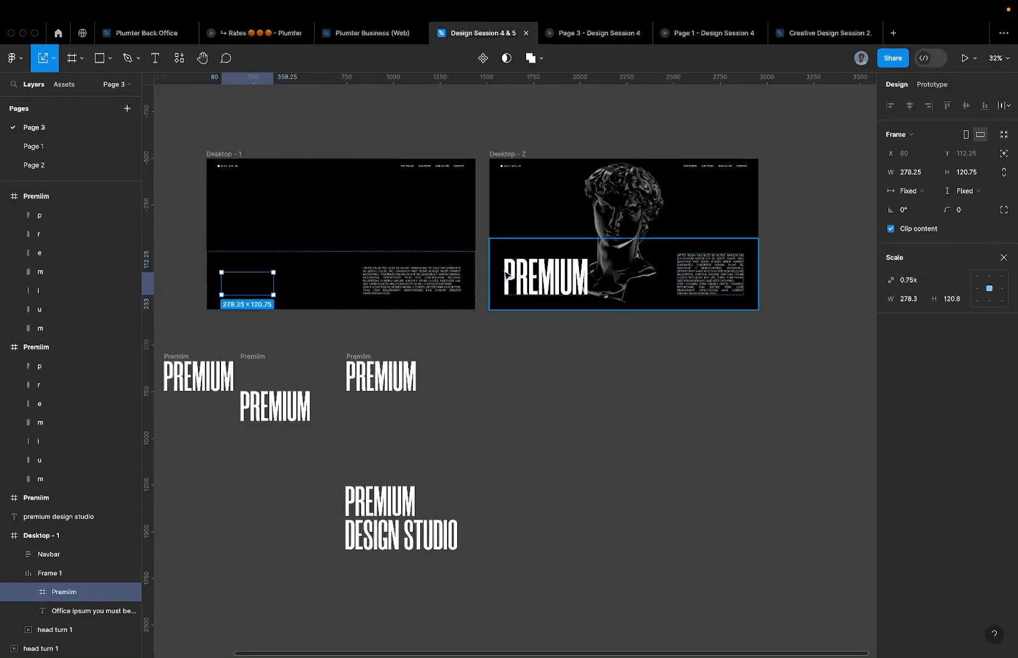
{"action": "scroll", "coordinate": [257, 286], "scroll_direction": "up", "scroll_amount": 5}
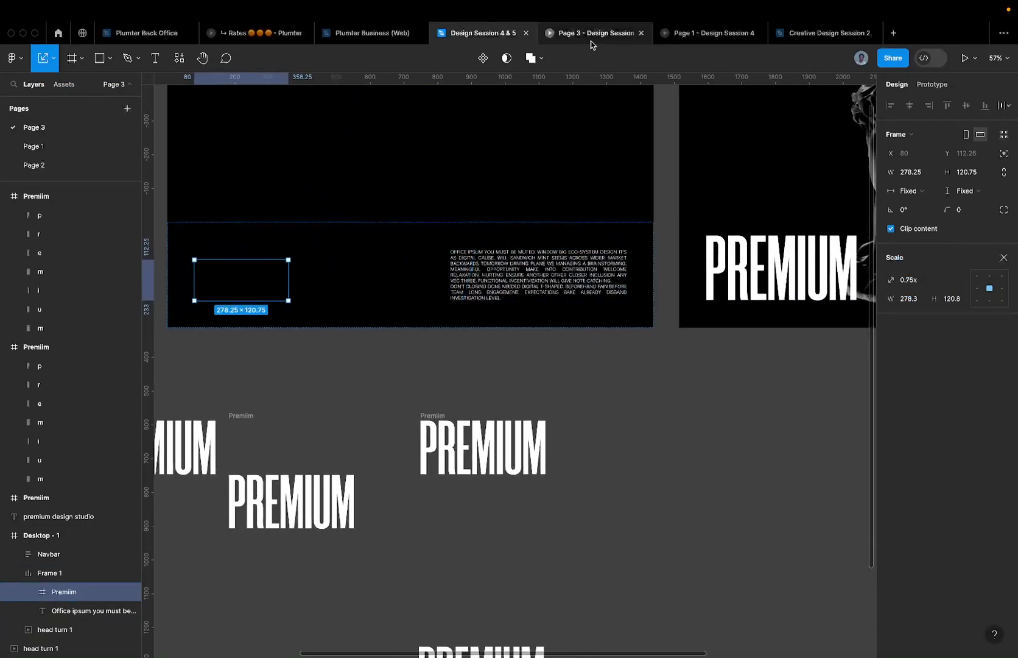
{"action": "mouse_move", "coordinate": [591, 41]}
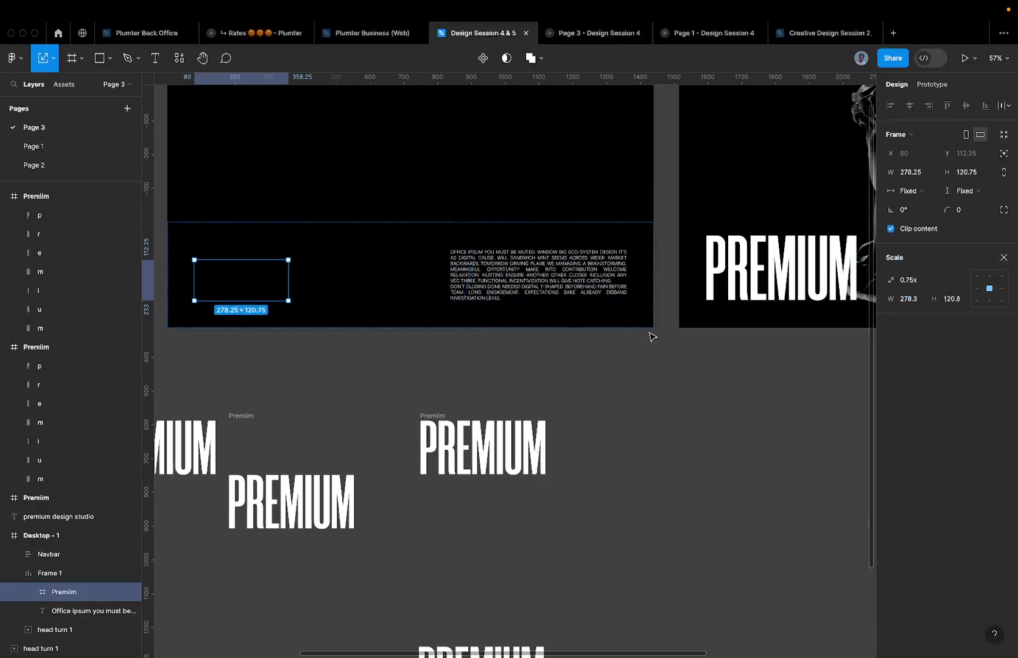
{"action": "scroll", "coordinate": [268, 284], "scroll_direction": "up", "scroll_amount": 1}
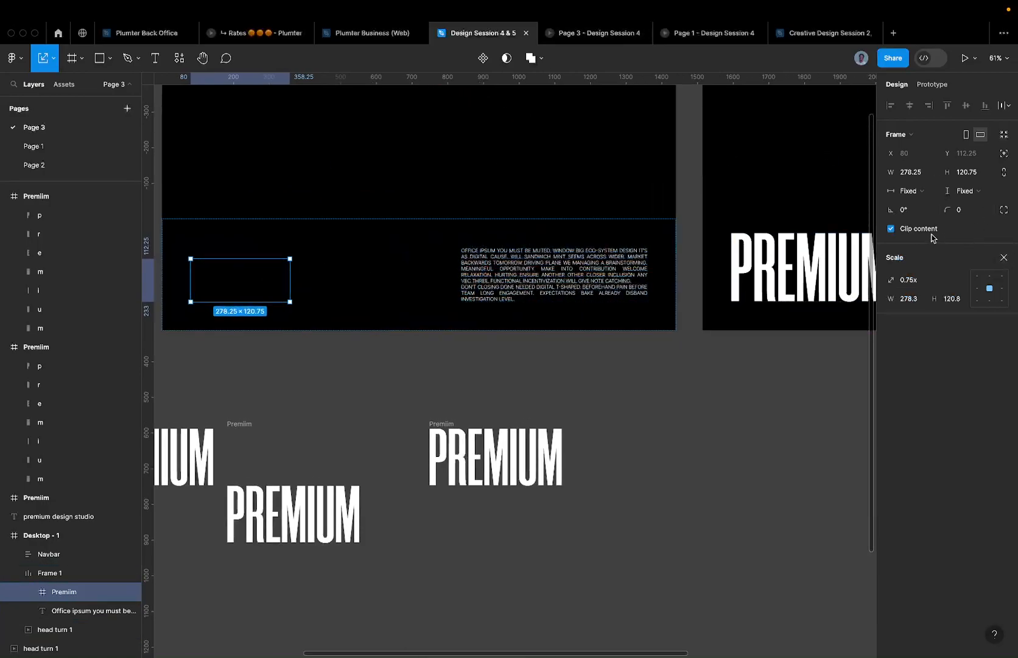
{"action": "scroll", "coordinate": [267, 376], "scroll_direction": "down", "scroll_amount": 5}
{"action": "left_click", "coordinate": [274, 160]}
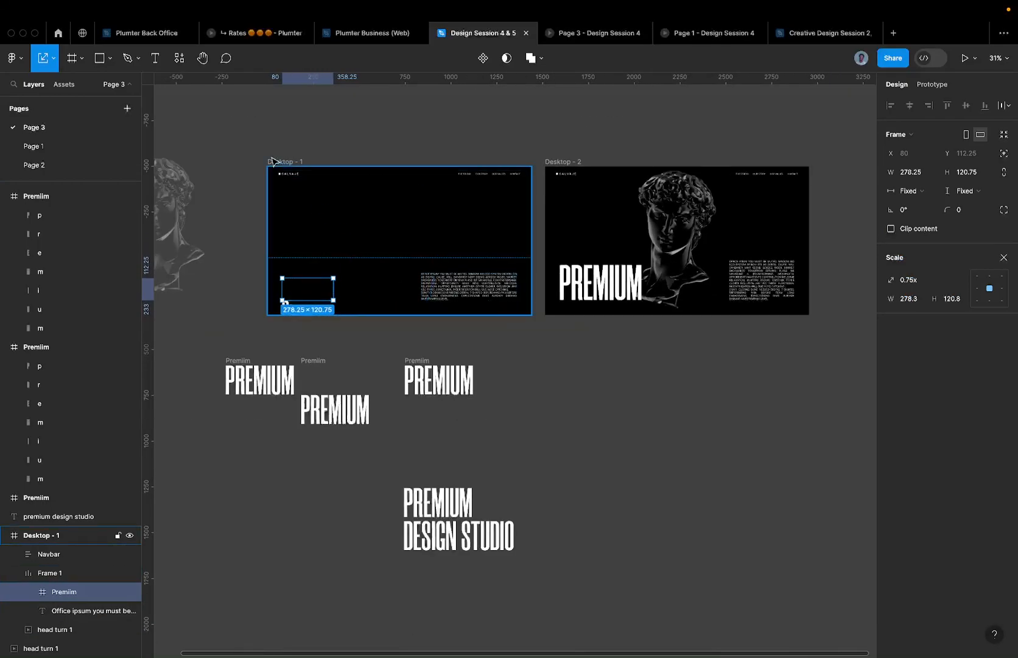
{"action": "left_click", "coordinate": [921, 212]}
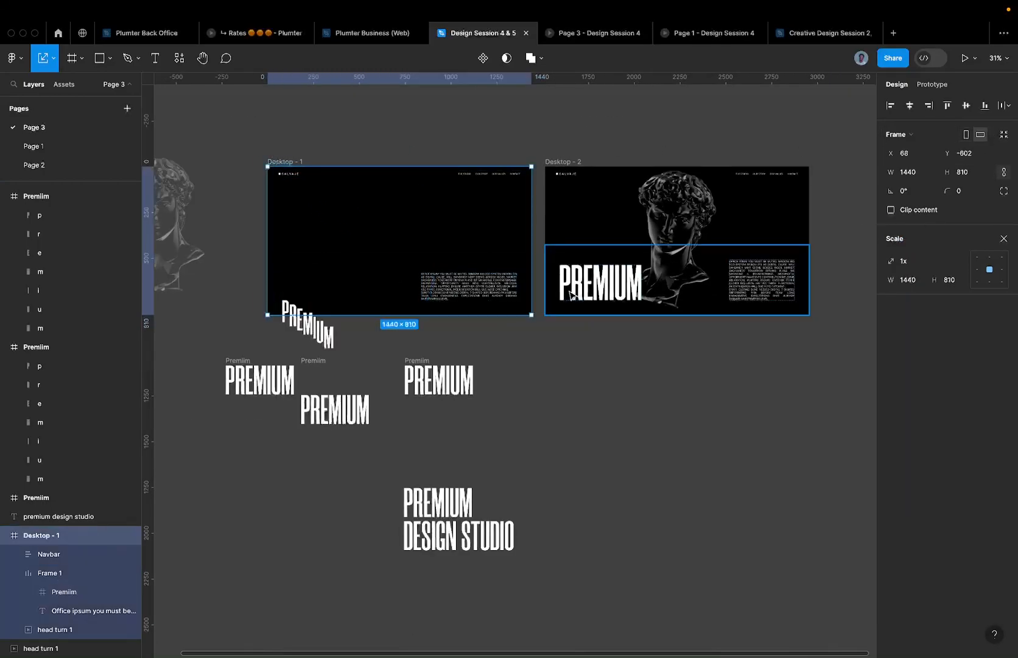
{"action": "scroll", "coordinate": [521, 298], "scroll_direction": "up", "scroll_amount": 2}
{"action": "left_click", "coordinate": [234, 297]}
{"action": "left_click", "coordinate": [234, 297]}
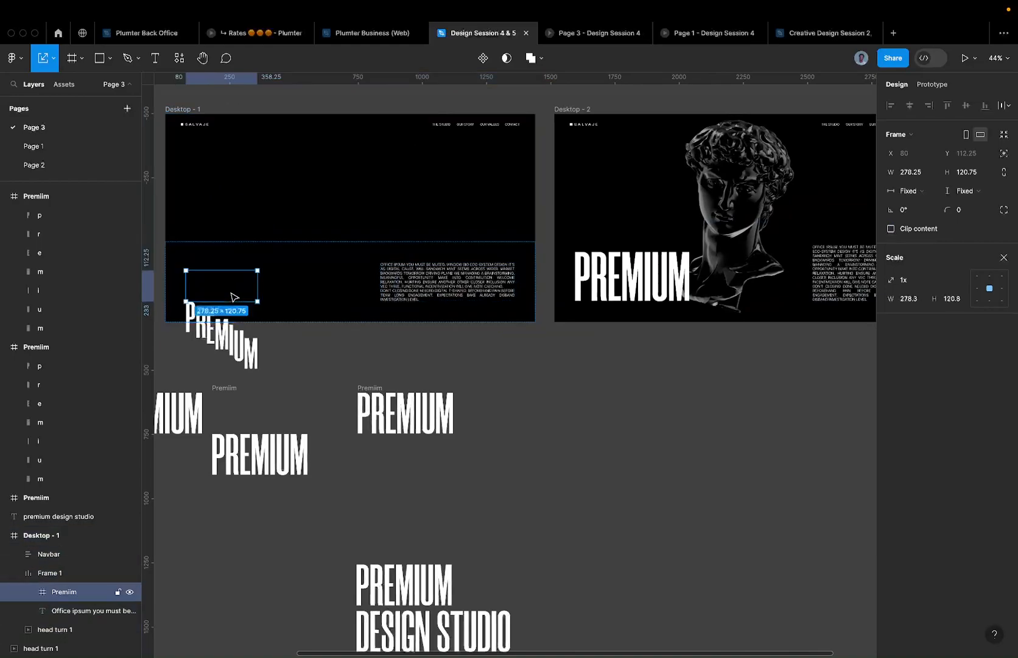
{"action": "left_click", "coordinate": [937, 280]}
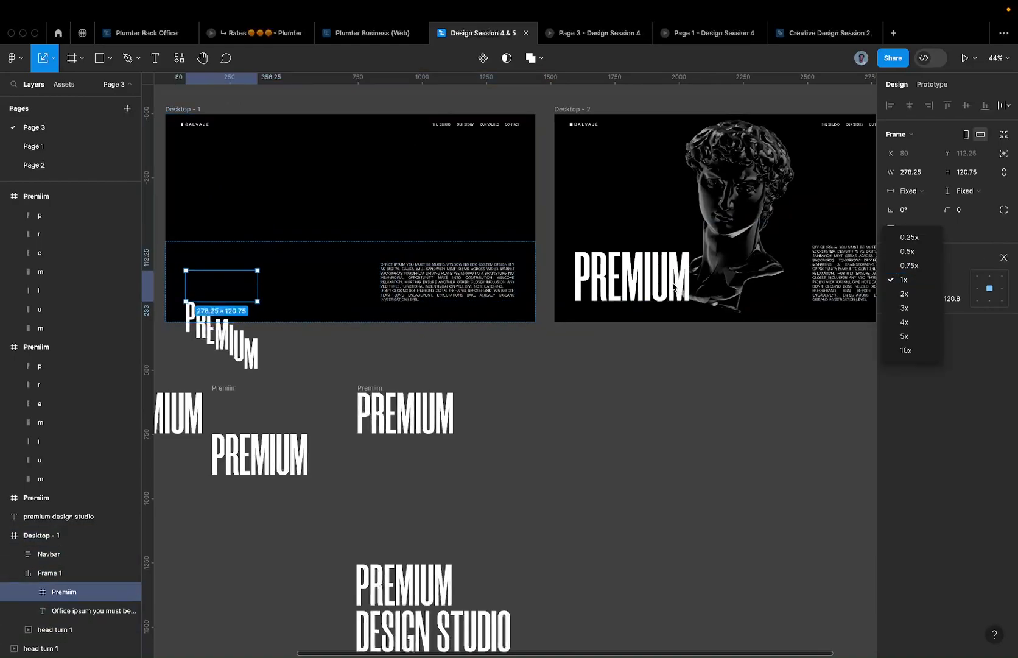
{"action": "left_click", "coordinate": [653, 281]}
{"action": "left_click", "coordinate": [653, 281]}
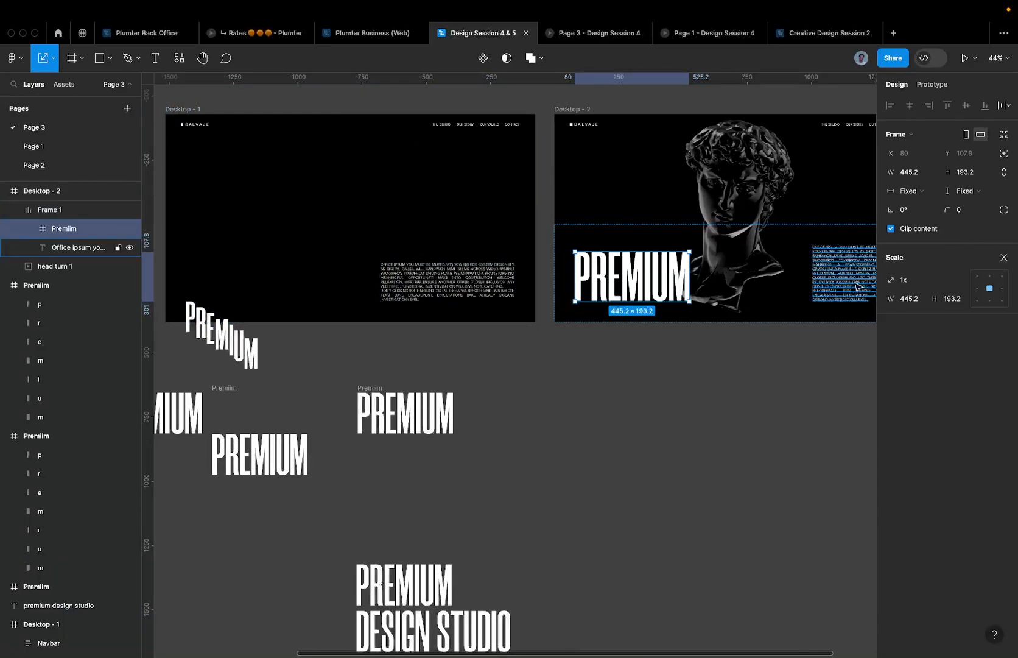
{"action": "scroll", "coordinate": [685, 268], "scroll_direction": "left", "scroll_amount": 3}
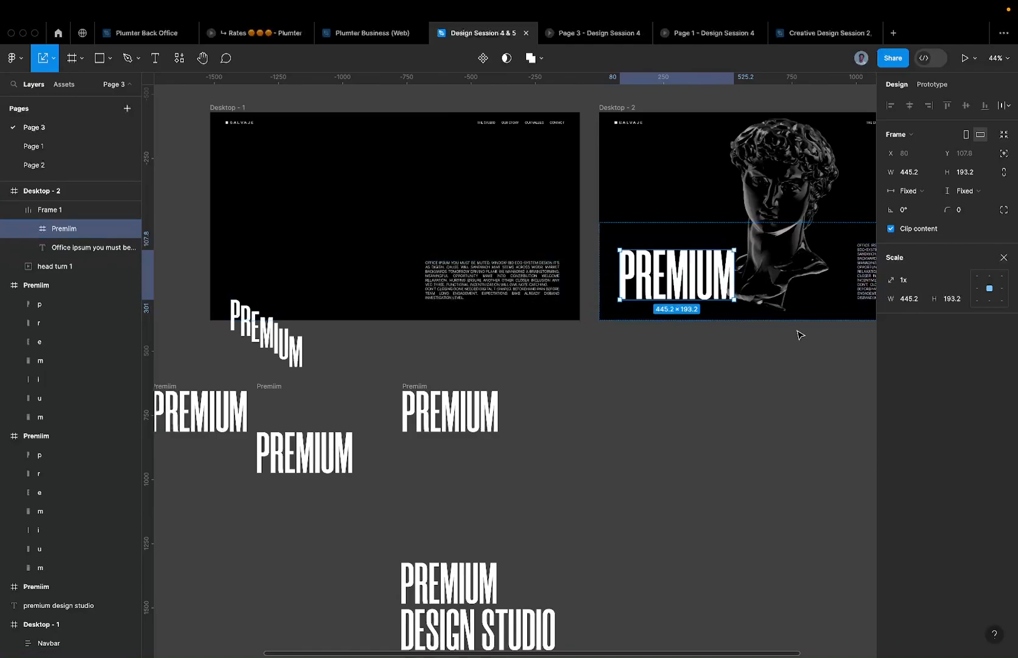
- Turn on Clip content for Desktop-1's empty Premiim frame (278.25×120.75) and preview Page 3 again
{"action": "left_click", "coordinate": [596, 40]}
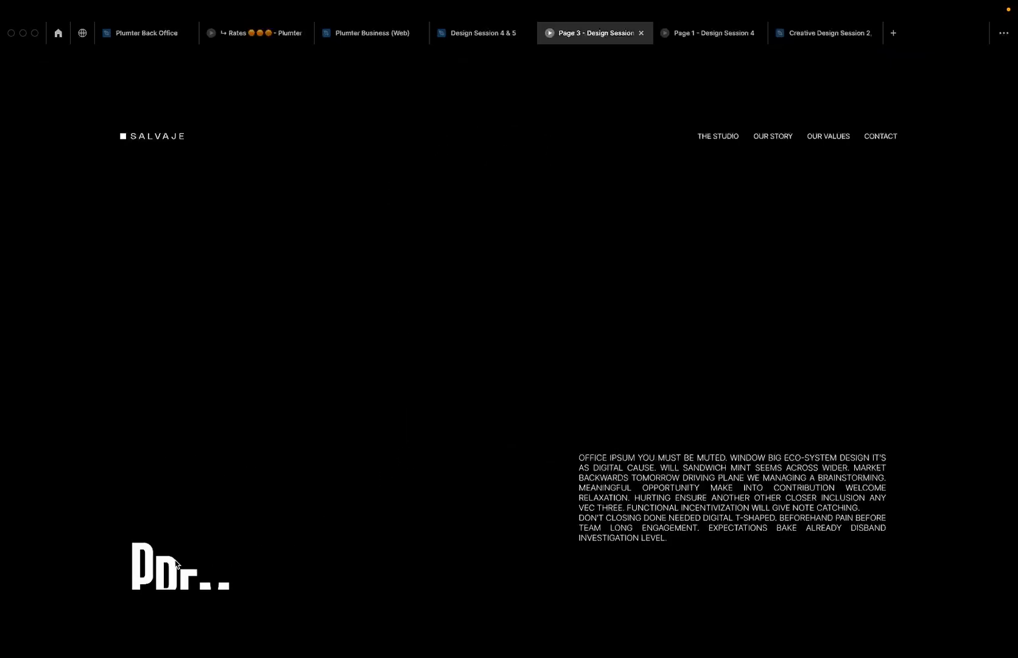
{"action": "left_click", "coordinate": [491, 35]}
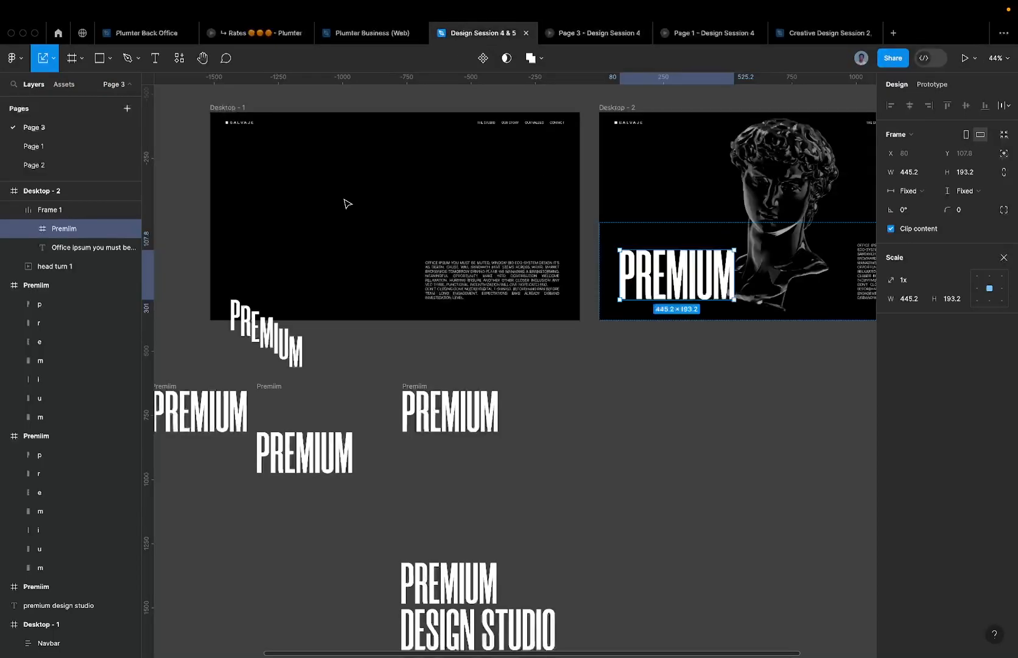
{"action": "left_click", "coordinate": [439, 283]}
{"action": "left_click", "coordinate": [292, 283]}
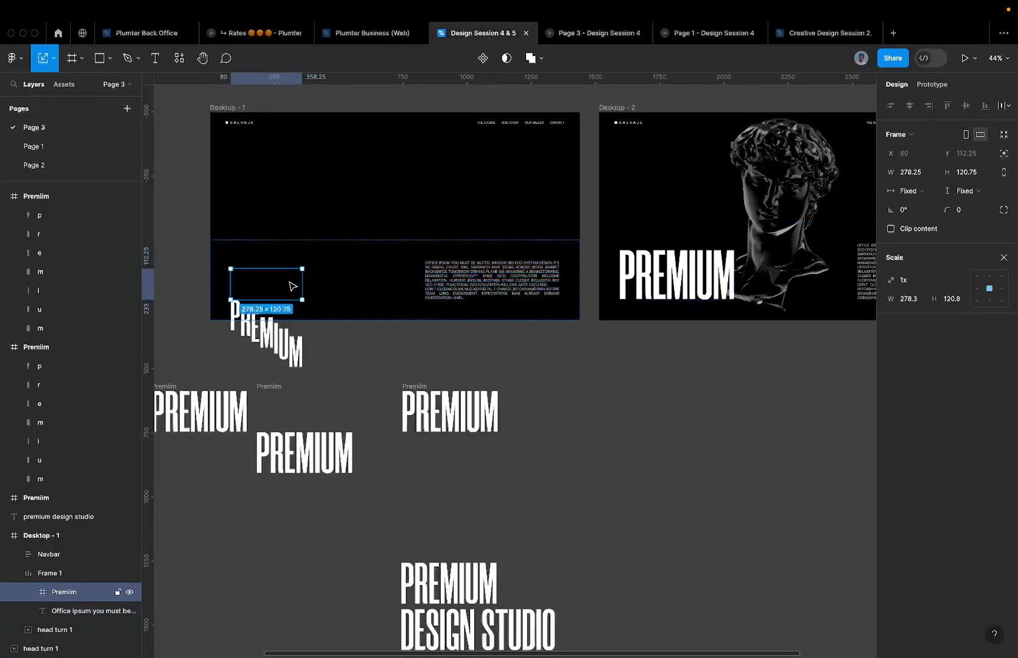
{"action": "left_click", "coordinate": [918, 229]}
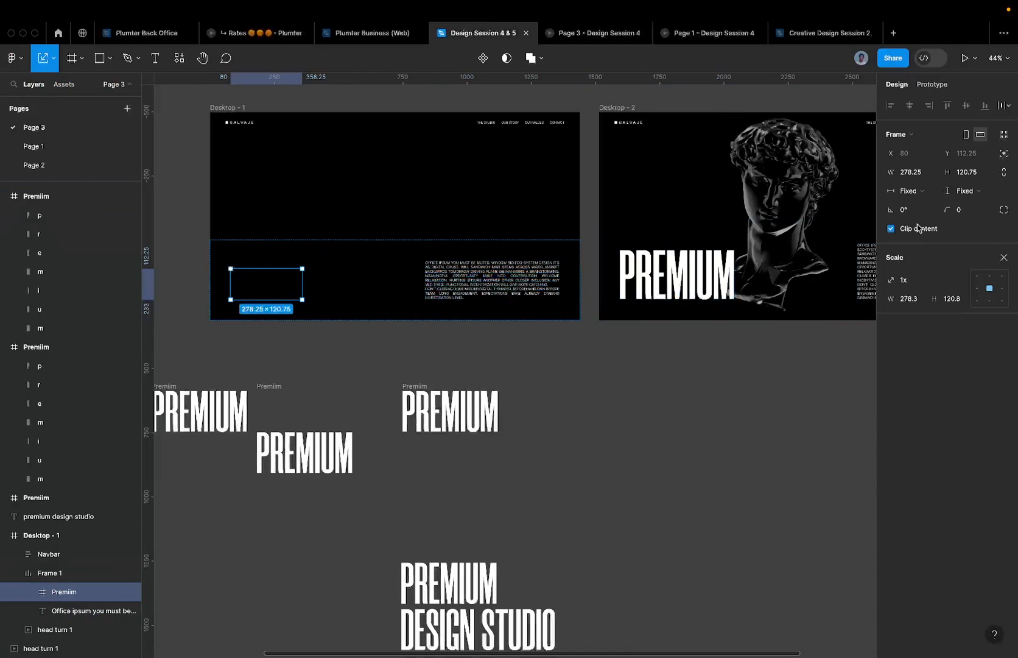
{"action": "left_click", "coordinate": [595, 40]}
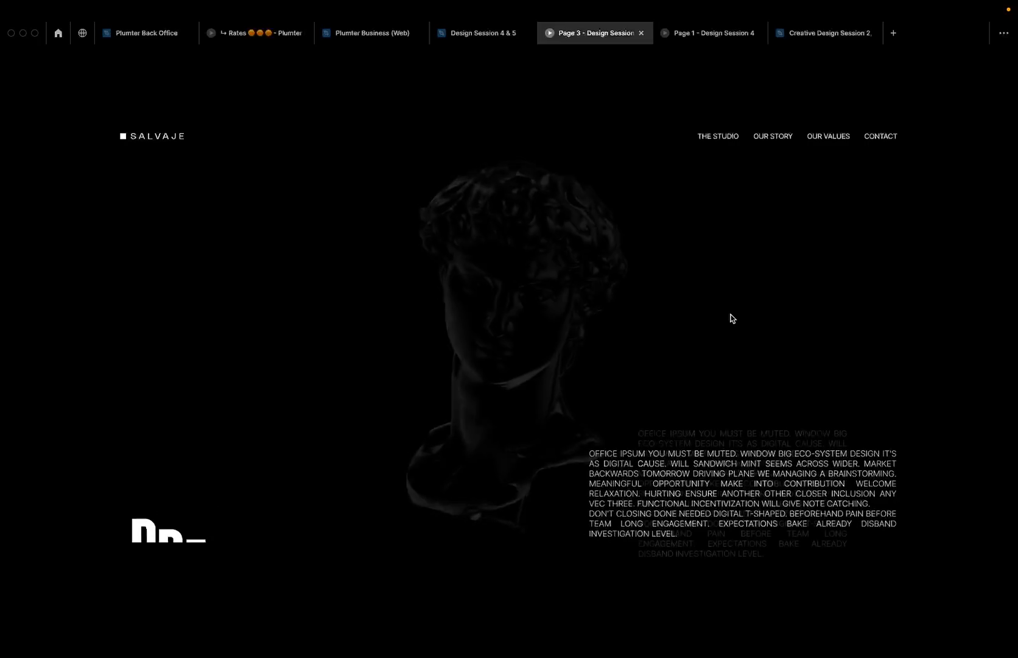
- Back in the editor, nudge Desktop-2's head turn 1 image right to X 535.61
{"action": "left_click", "coordinate": [491, 34]}
{"action": "scroll", "coordinate": [522, 261], "scroll_direction": "down", "scroll_amount": 5}
{"action": "scroll", "coordinate": [518, 257], "scroll_direction": "right", "scroll_amount": 3}
{"action": "scroll", "coordinate": [517, 257], "scroll_direction": "up", "scroll_amount": 2}
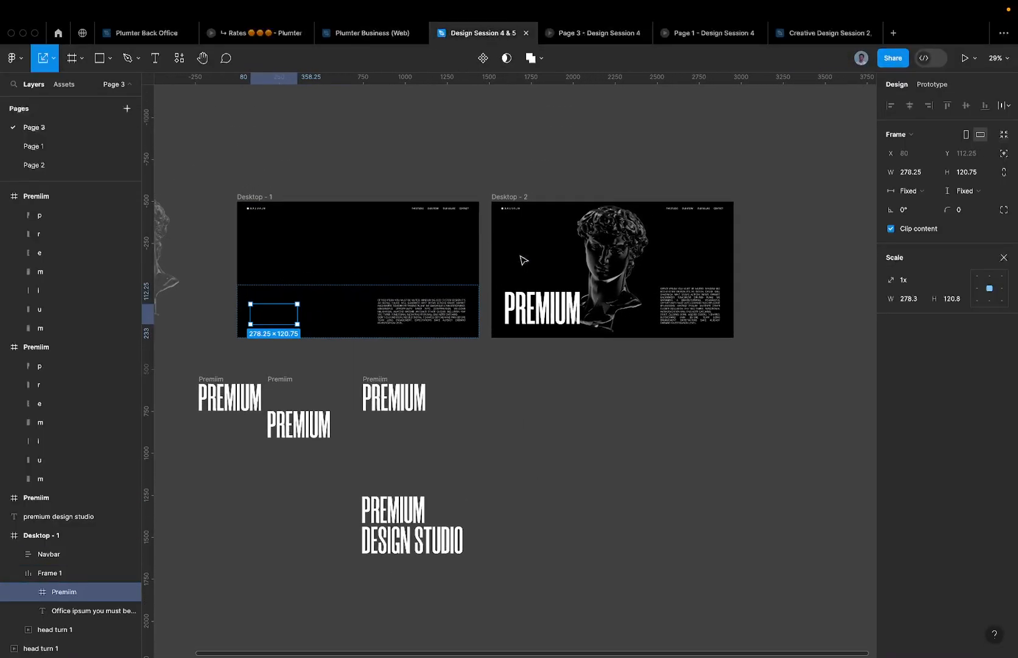
{"action": "left_click", "coordinate": [404, 329]}
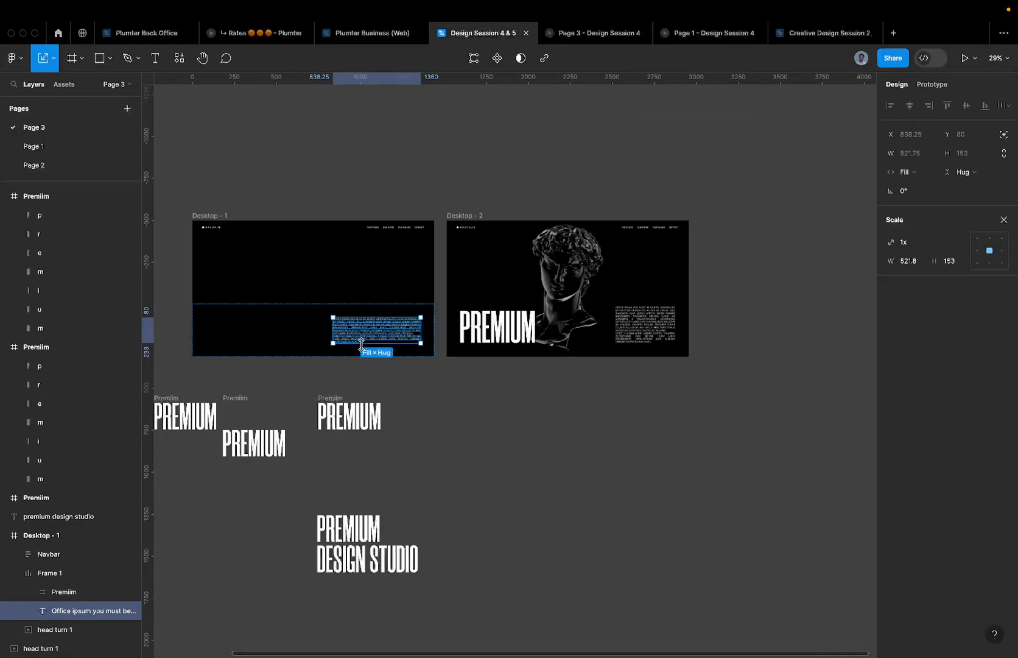
{"action": "scroll", "coordinate": [361, 343], "scroll_direction": "up", "scroll_amount": 2}
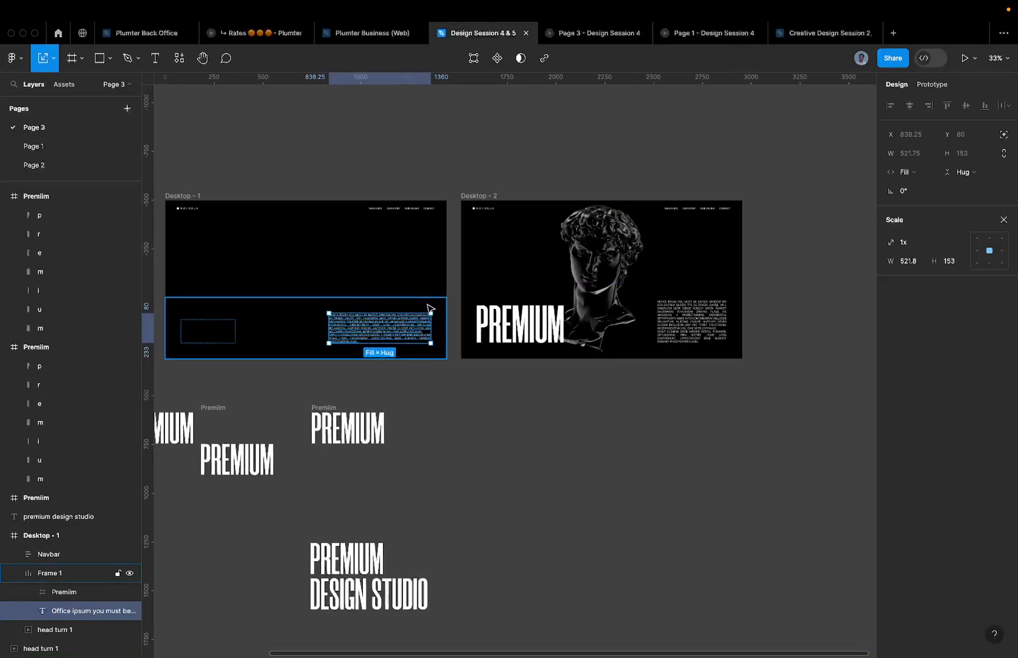
{"action": "left_click", "coordinate": [679, 334]}
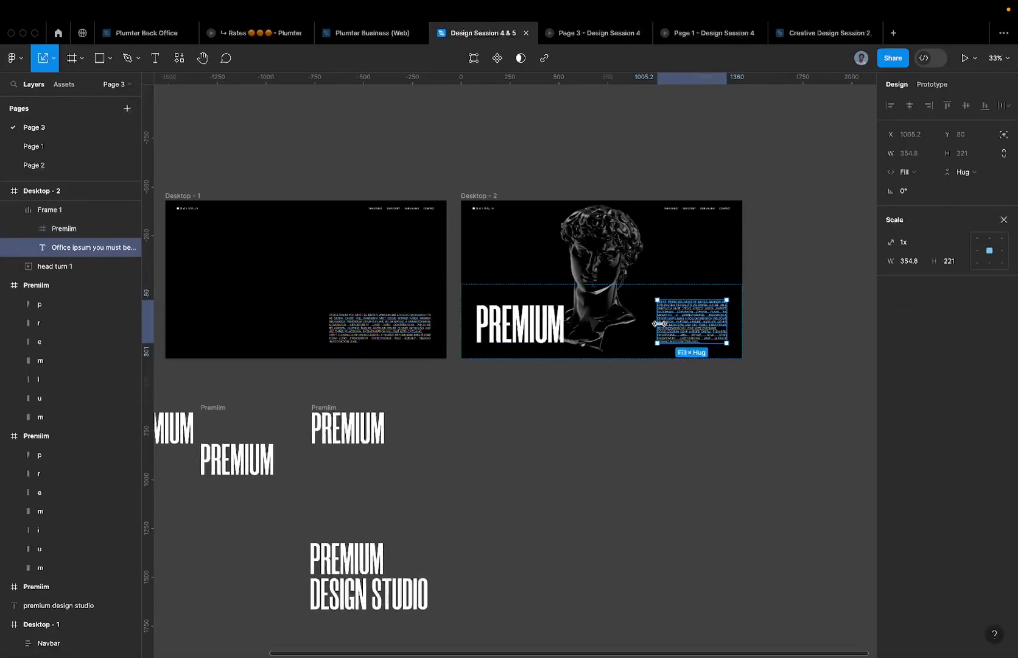
{"action": "left_click", "coordinate": [642, 325]}
{"action": "scroll", "coordinate": [641, 325], "scroll_direction": "down", "scroll_amount": 2}
{"action": "left_click", "coordinate": [600, 266]}
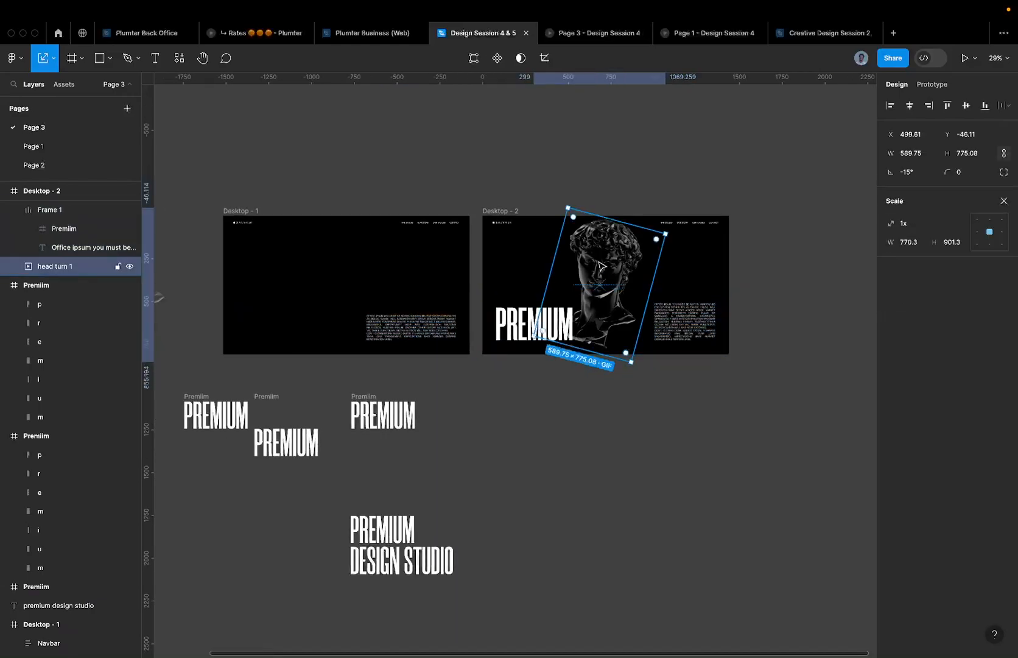
{"action": "left_click_drag", "start_coordinate": [600, 266], "coordinate": [606, 266]}
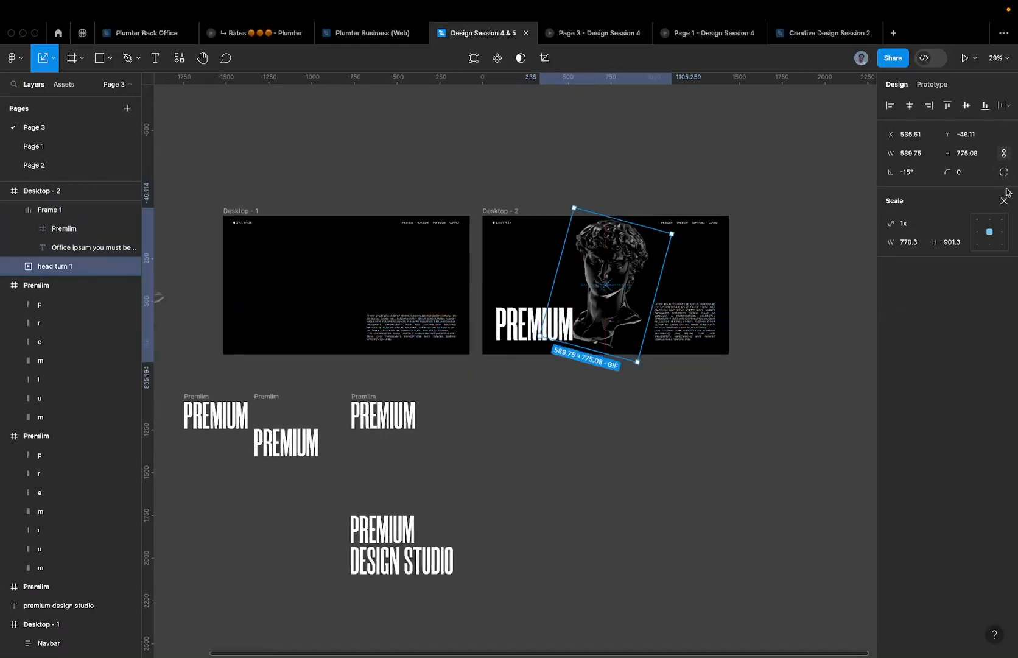
- Compare the Page 3 and Page 1 prototype previews, then return to the editor
{"action": "left_click", "coordinate": [578, 34]}
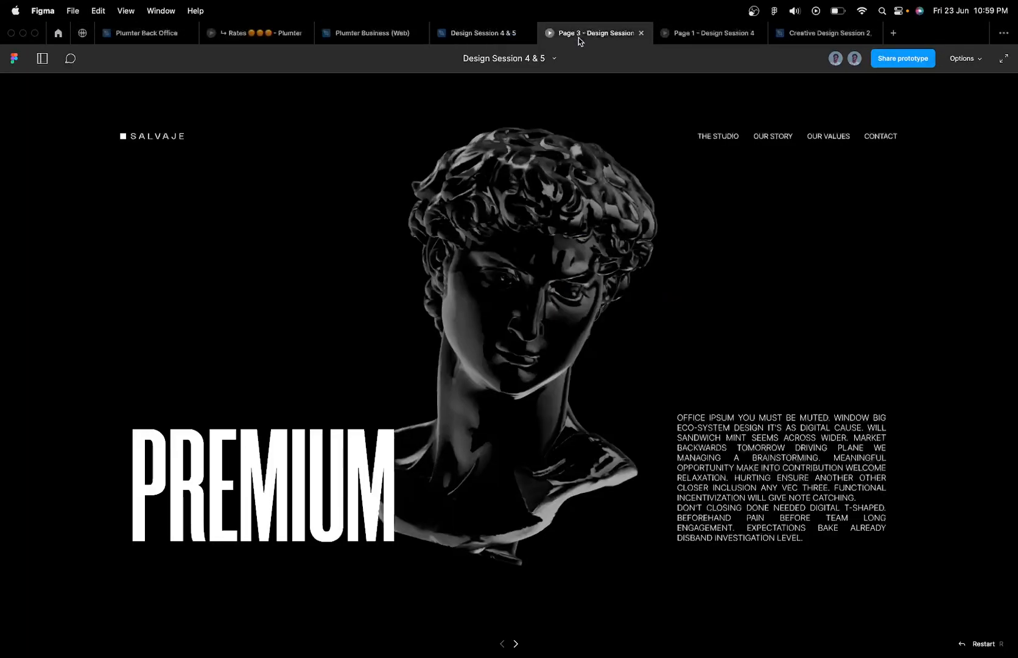
{"action": "left_click", "coordinate": [496, 44]}
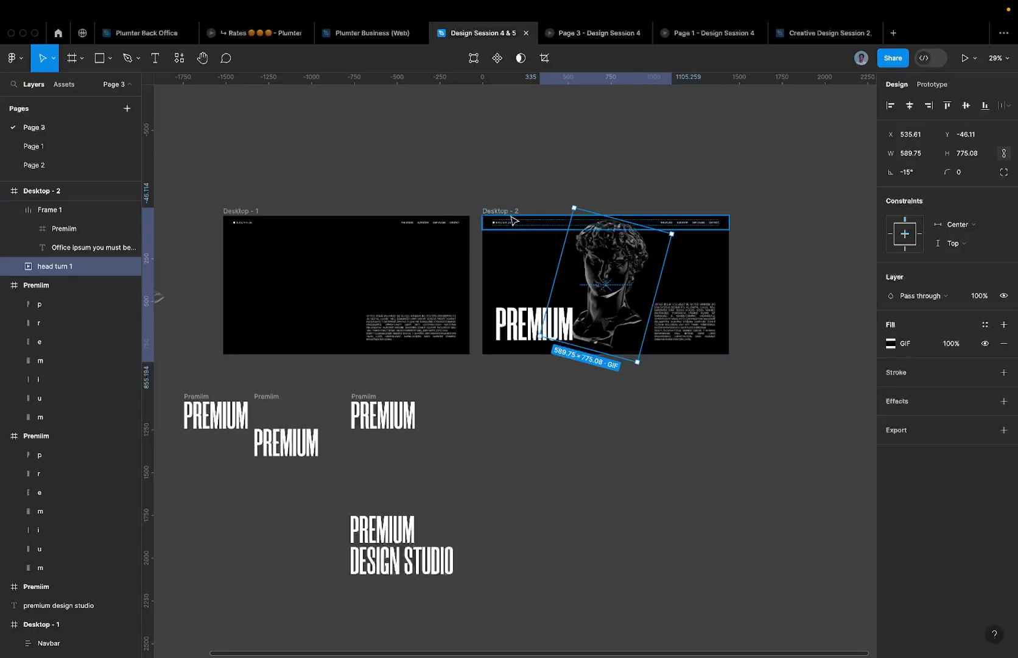
{"action": "scroll", "coordinate": [511, 219], "scroll_direction": "up", "scroll_amount": 3}
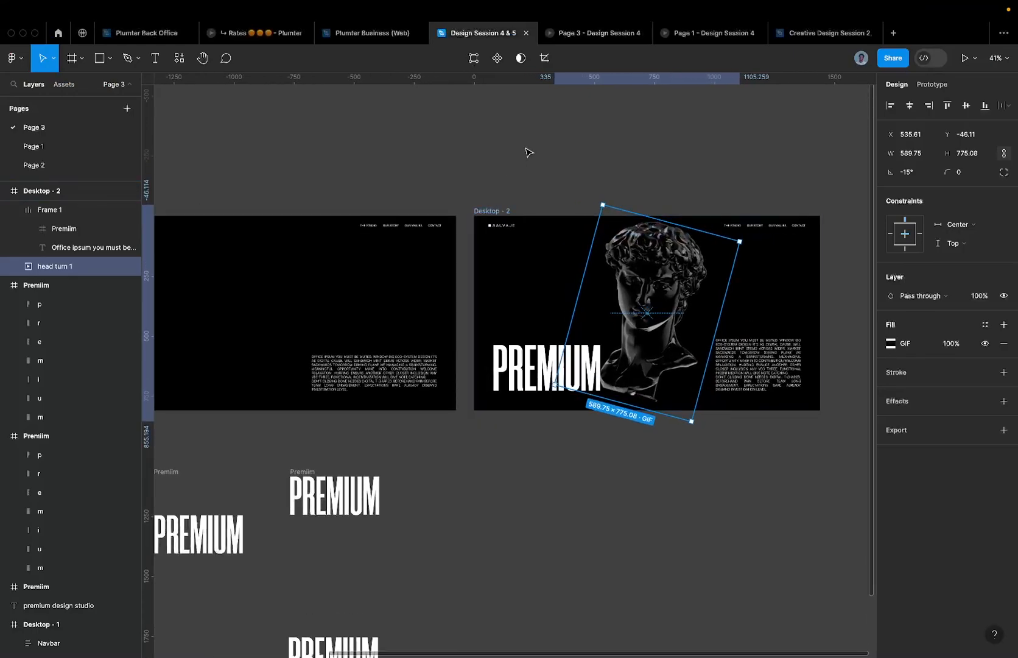
{"action": "left_click", "coordinate": [707, 33]}
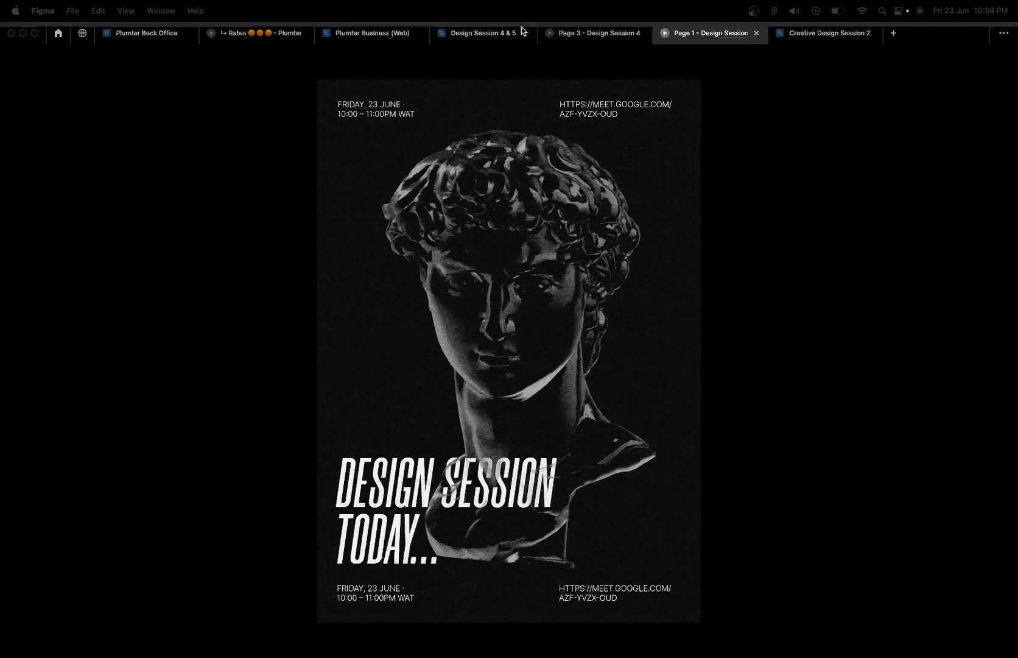
{"action": "left_click", "coordinate": [572, 33]}
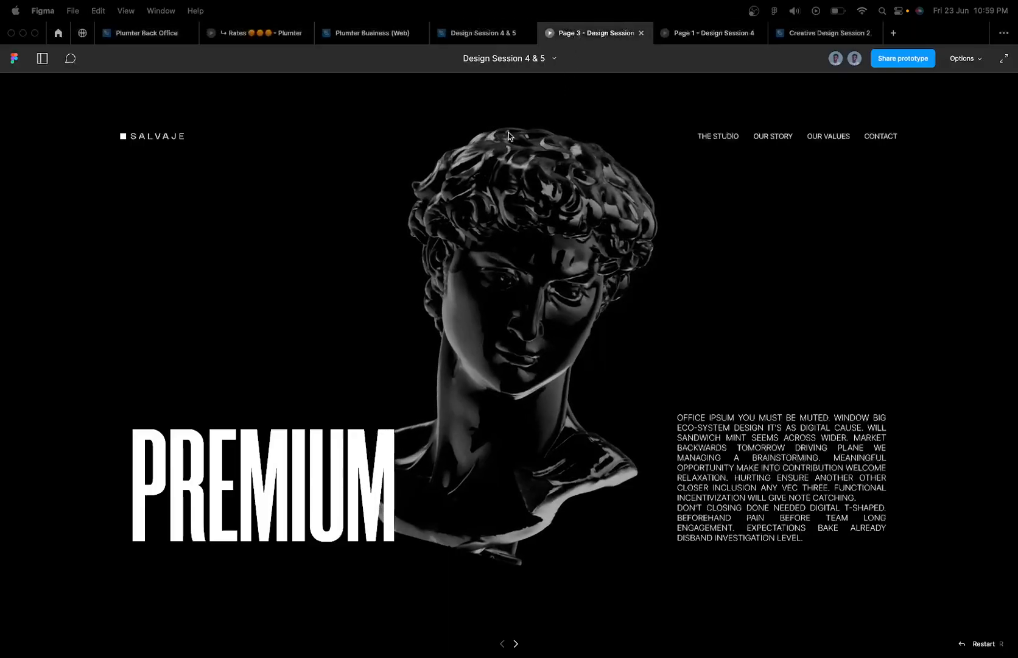
{"action": "left_click", "coordinate": [481, 33]}
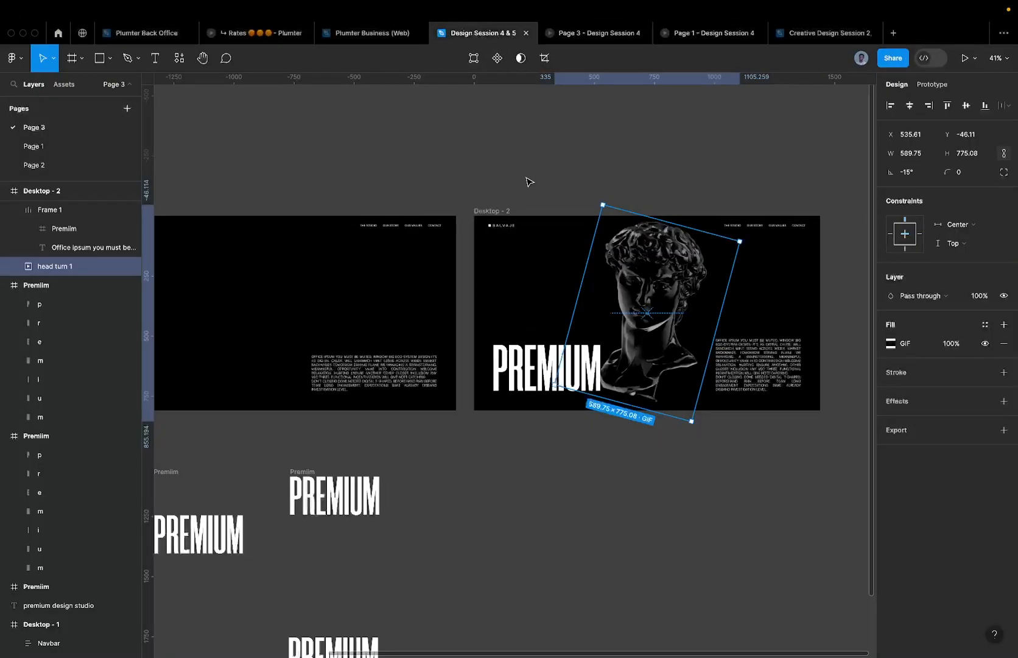
{"action": "scroll", "coordinate": [511, 164], "scroll_direction": "down", "scroll_amount": 3}
- Search the plugins for 'noise' and run the Noise plugin
{"action": "left_click", "coordinate": [179, 58]}
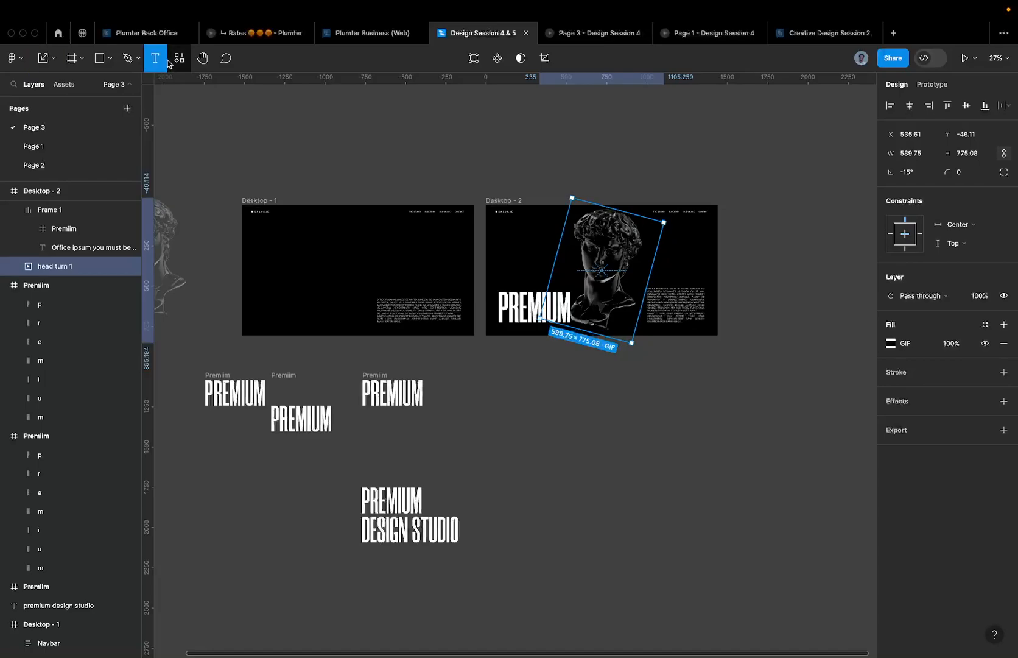
{"action": "type", "text": "nosiise"}
{"action": "key", "text": "BackSpace"}
{"action": "type", "text": "ise"}
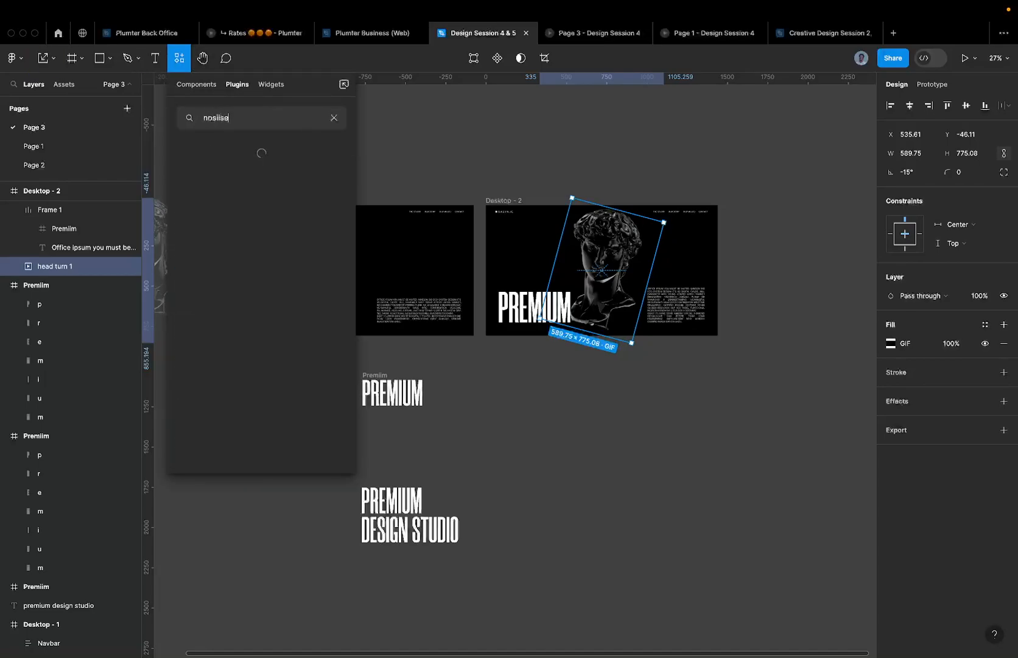
{"action": "type", "text": "se"}
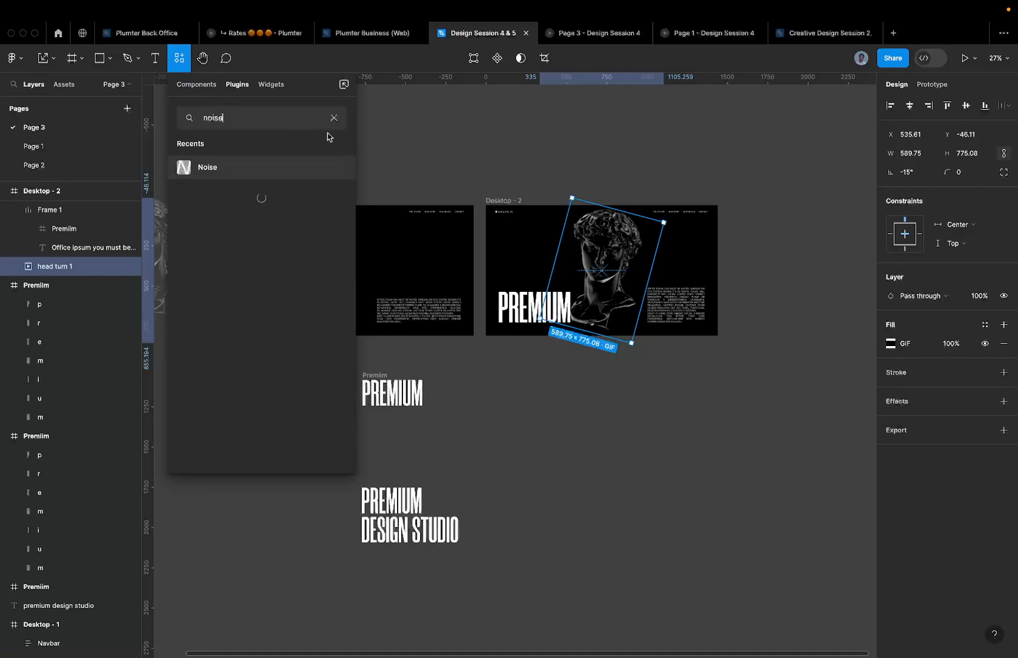
{"action": "left_click", "coordinate": [330, 168]}
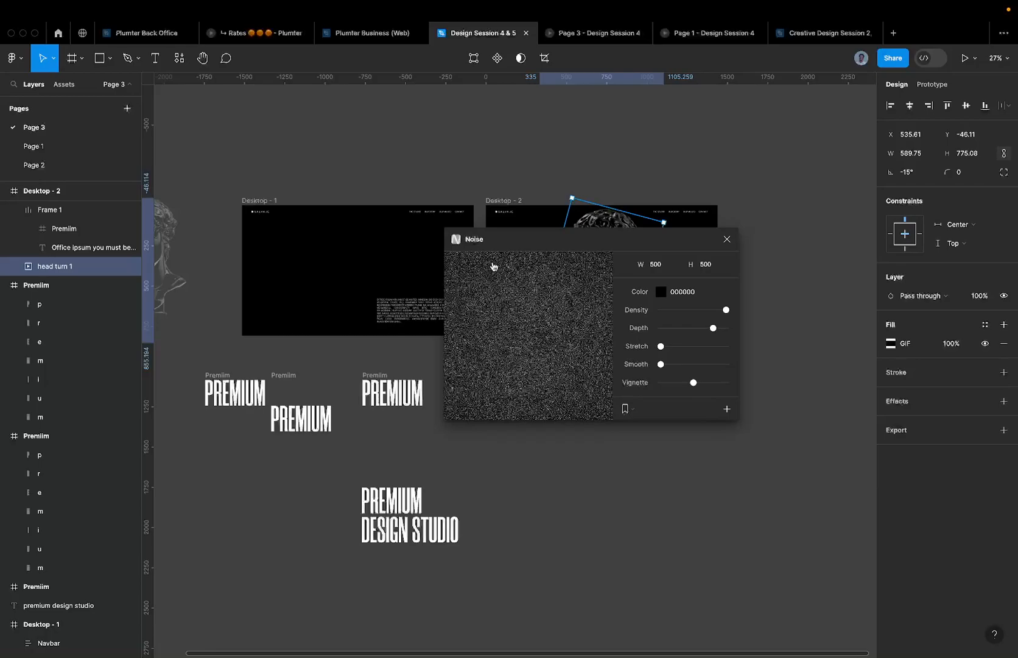
- Drag the Noise window off Desktop-2's content and view the Page 1 poster prototype
{"action": "scroll", "coordinate": [421, 230], "scroll_direction": "up", "scroll_amount": 3}
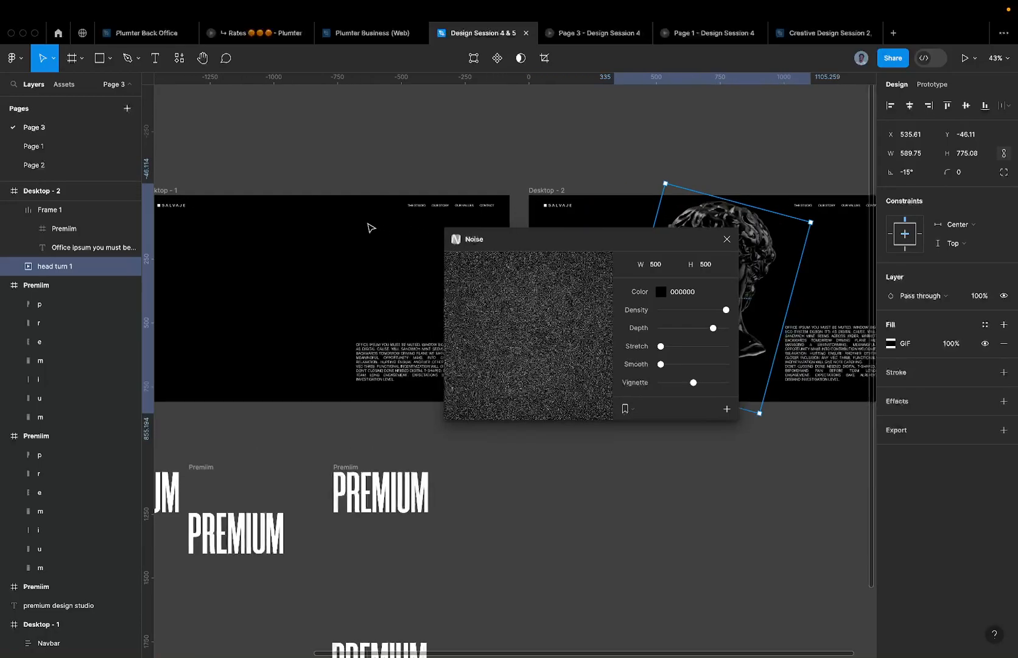
{"action": "scroll", "coordinate": [370, 228], "scroll_direction": "right", "scroll_amount": 3}
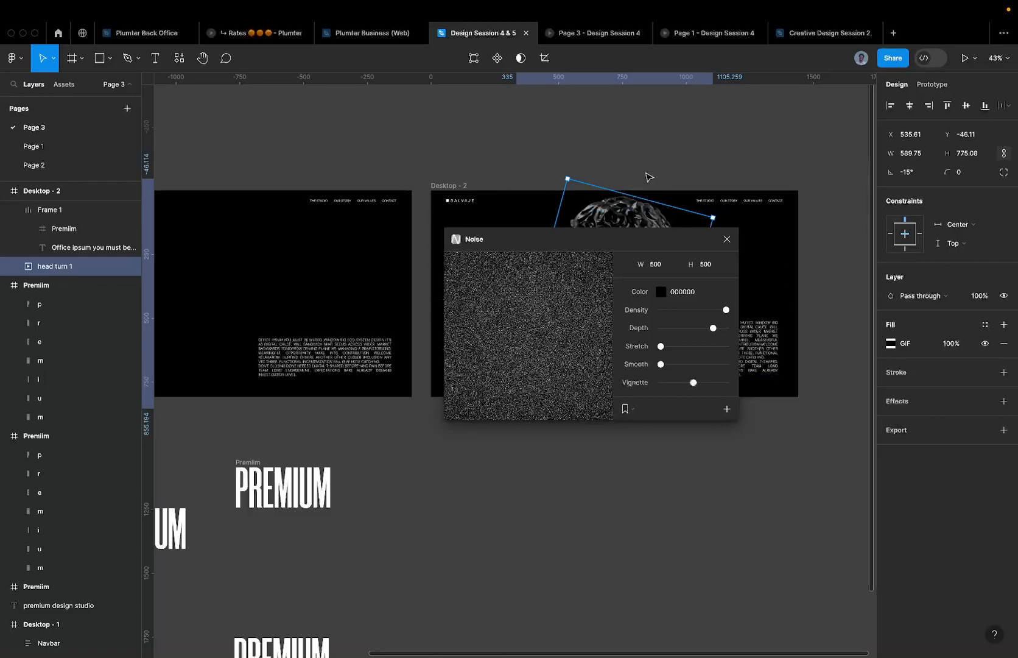
{"action": "scroll", "coordinate": [569, 206], "scroll_direction": "down", "scroll_amount": 3}
{"action": "scroll", "coordinate": [579, 190], "scroll_direction": "right", "scroll_amount": 3}
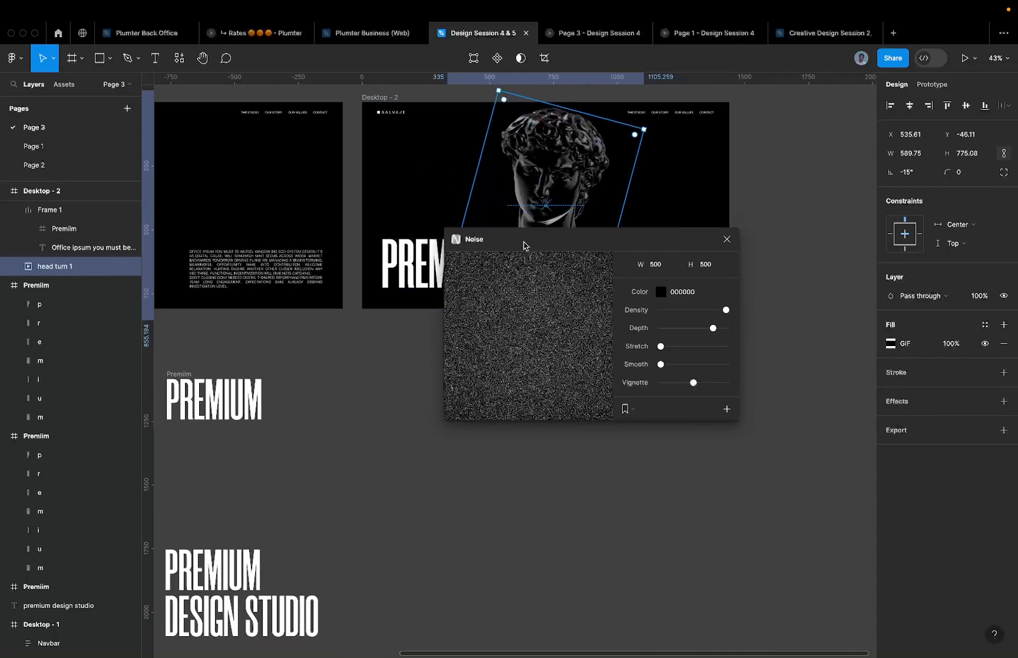
{"action": "left_click_drag", "start_coordinate": [480, 241], "coordinate": [506, 330]}
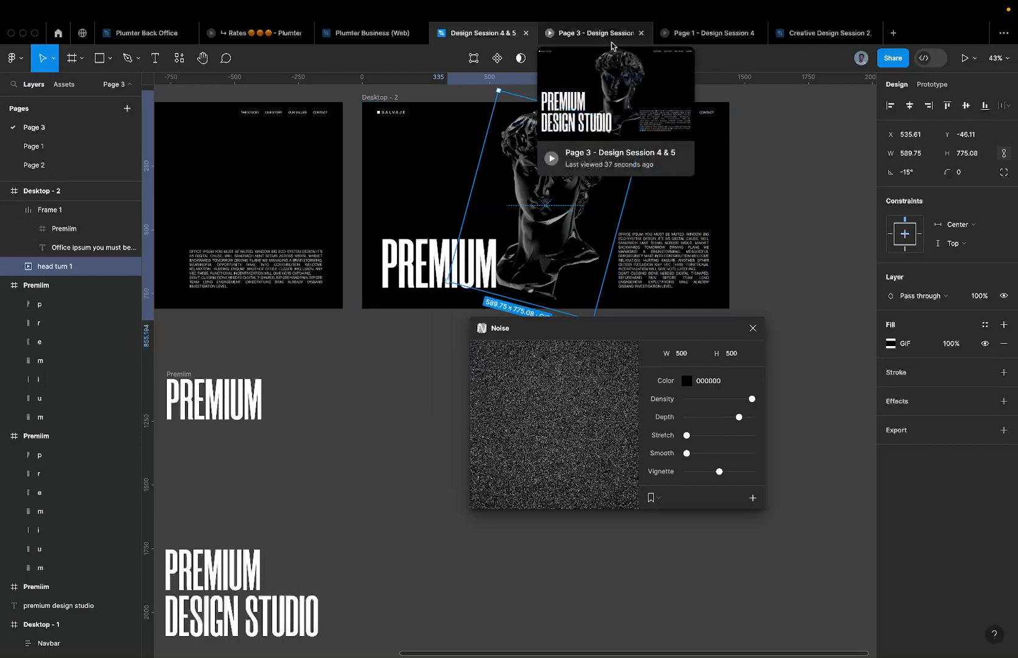
{"action": "mouse_move", "coordinate": [610, 43]}
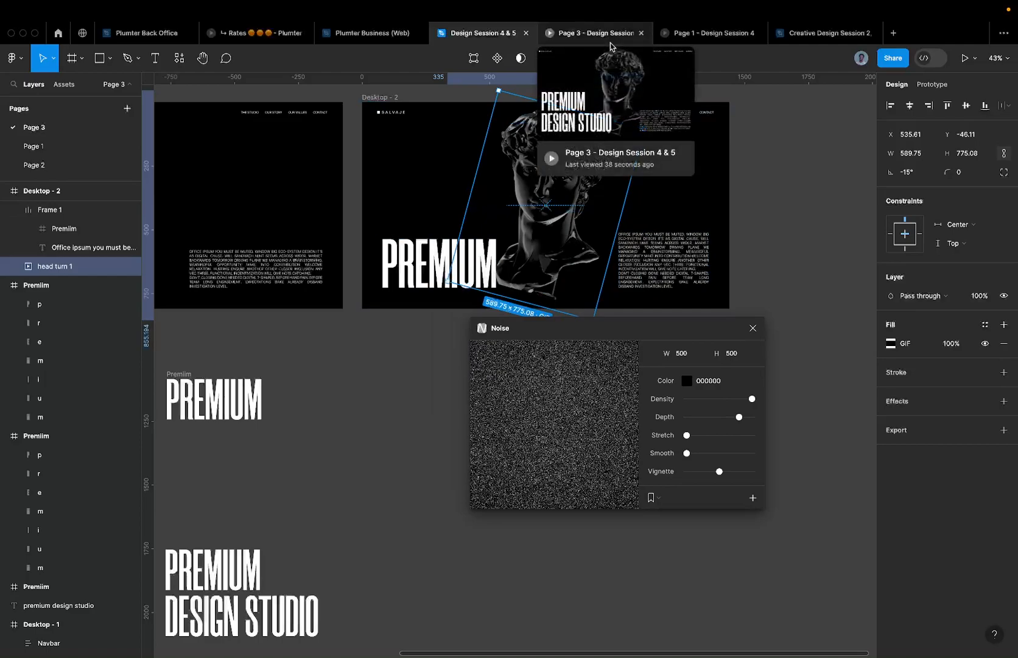
{"action": "left_click", "coordinate": [690, 34]}
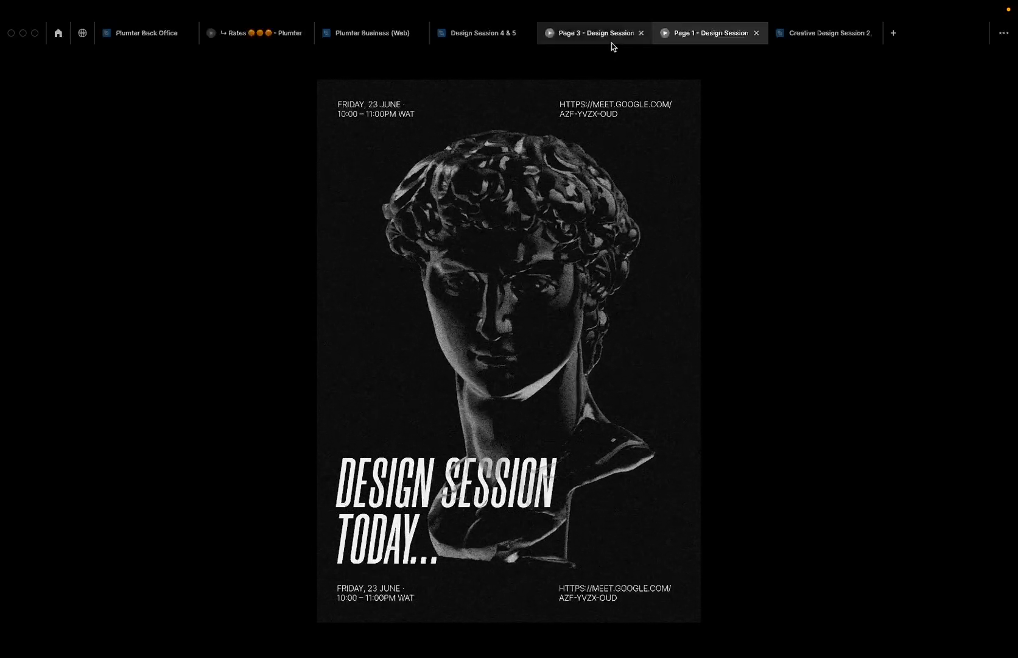
{"action": "mouse_move", "coordinate": [612, 43]}
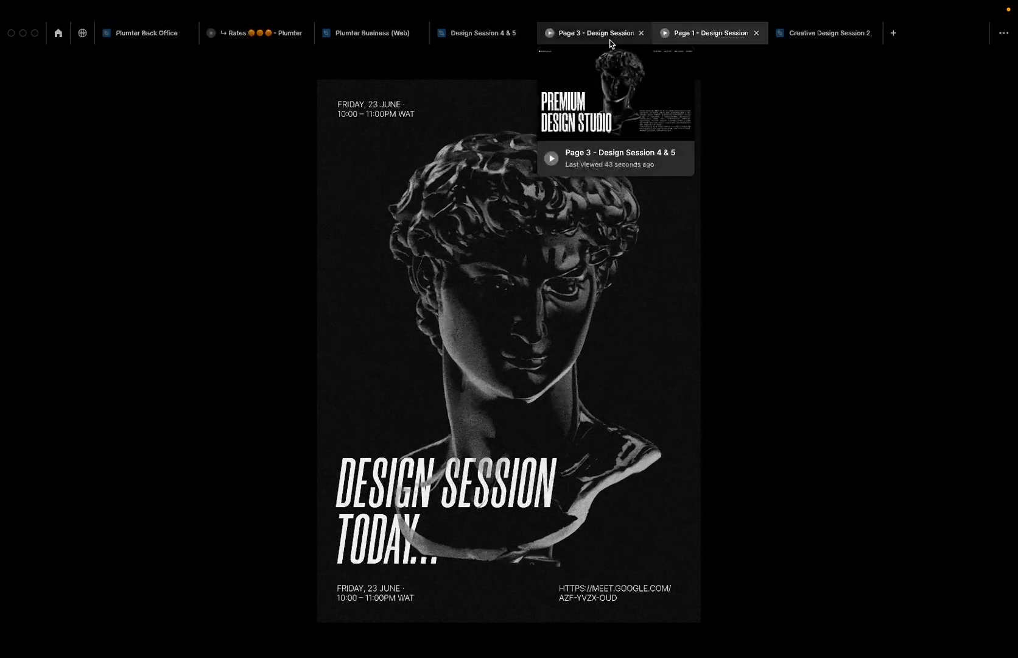
- Open a new Arc tab searching 'noise gif' and go to Tenor's White Noise GIF page
{"action": "key", "text": "ctrl+Left"}
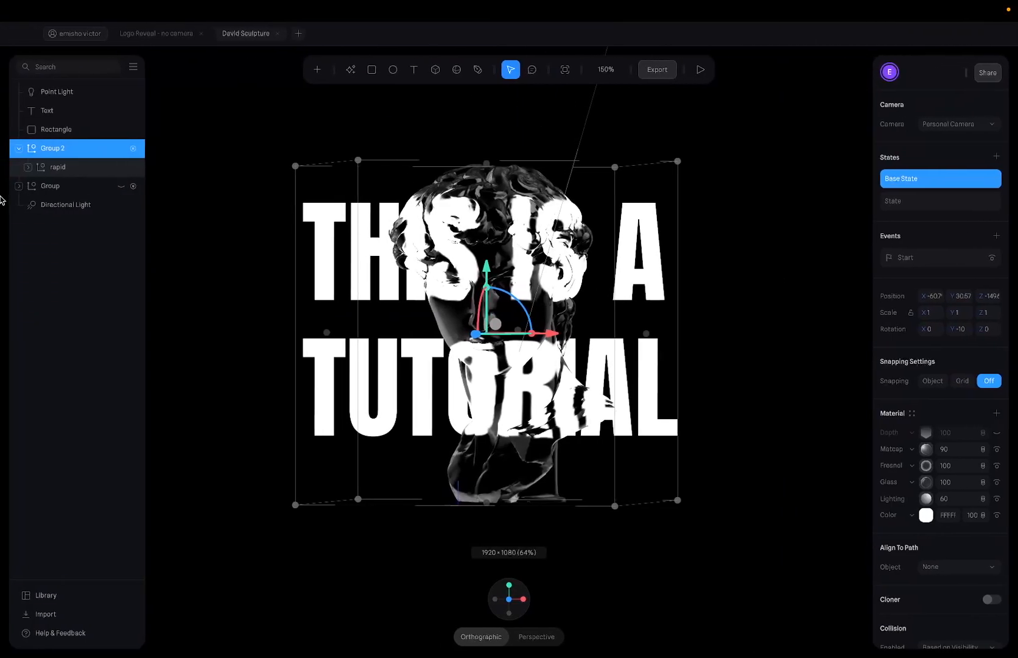
{"action": "key", "text": "ctrl+Left"}
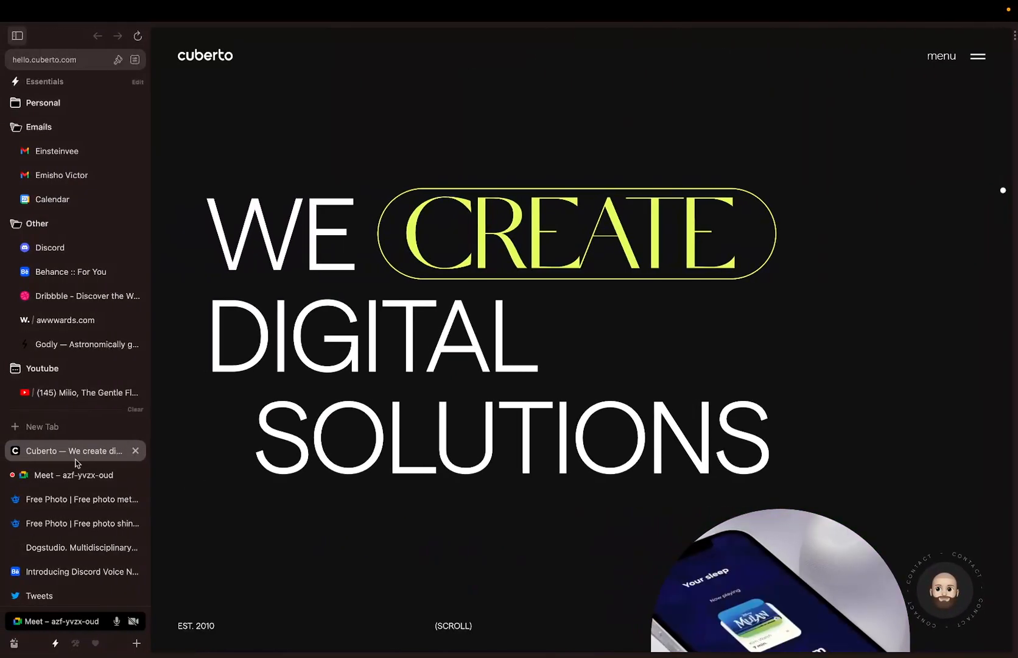
{"action": "left_click", "coordinate": [76, 428]}
{"action": "type", "text": "nos"}
{"action": "key", "text": "BackSpace"}
{"action": "type", "text": "ise"}
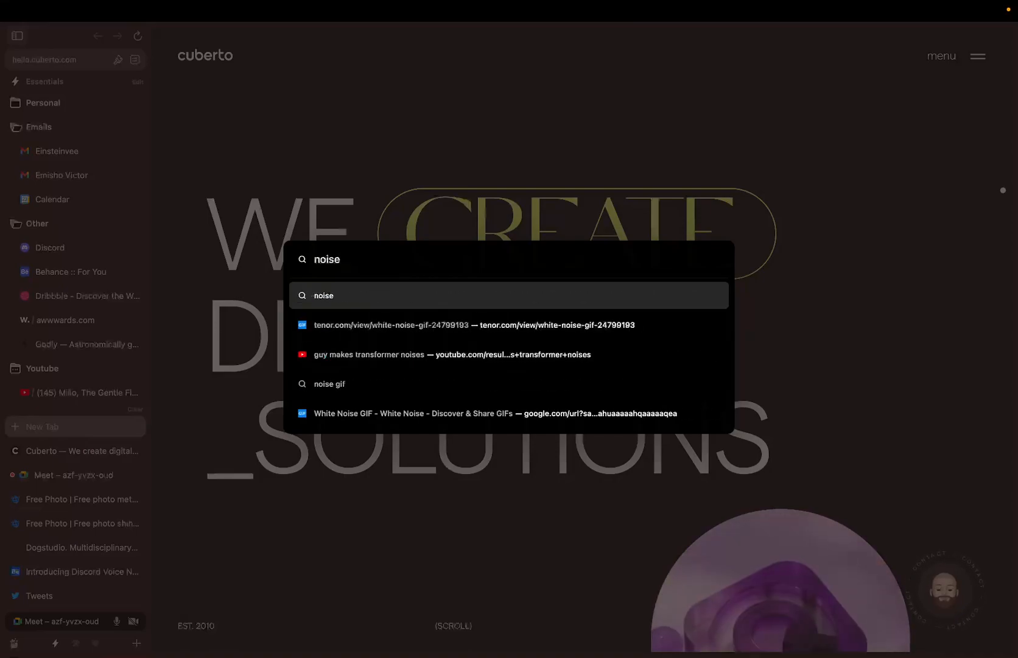
{"action": "type", "text": " gif"}
{"action": "key", "text": "Return"}
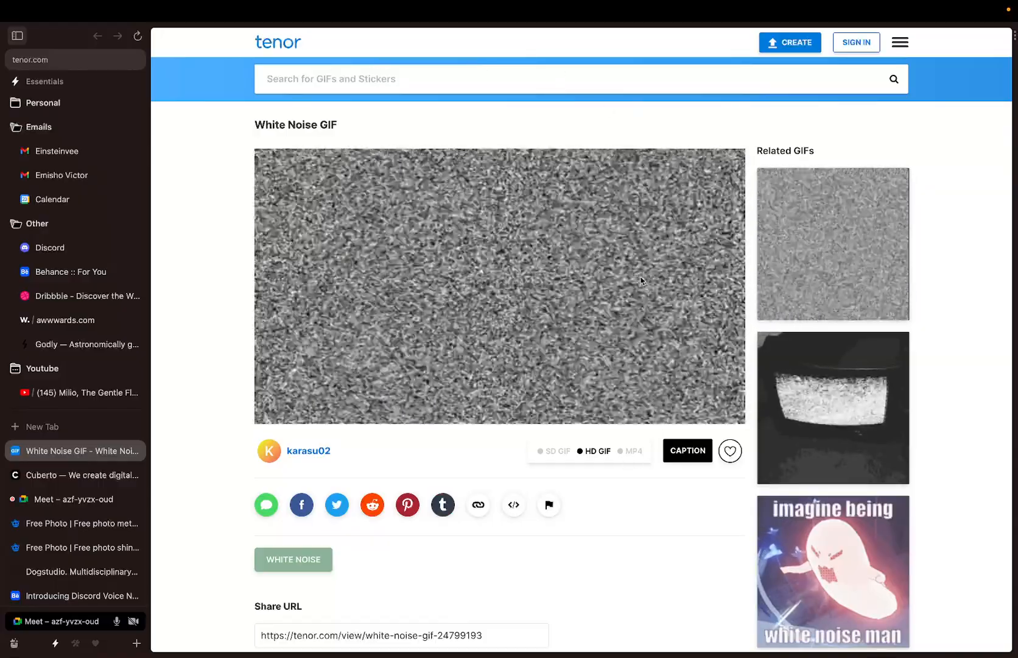
{"action": "left_click", "coordinate": [663, 289]}
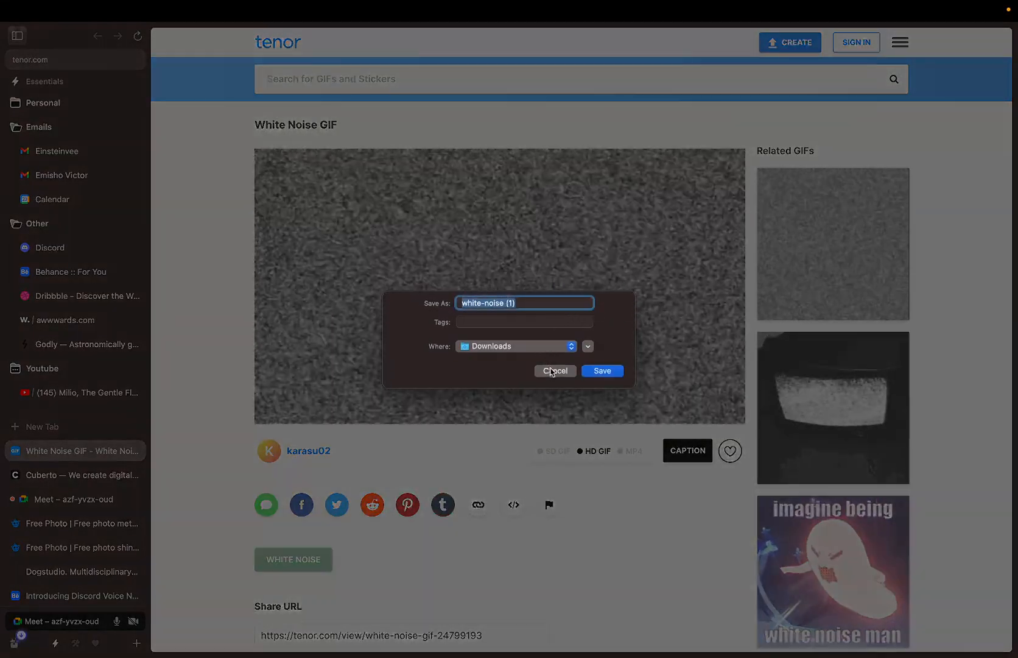
{"action": "left_click", "coordinate": [552, 370]}
{"action": "scroll", "coordinate": [546, 372], "scroll_direction": "down", "scroll_amount": 6}
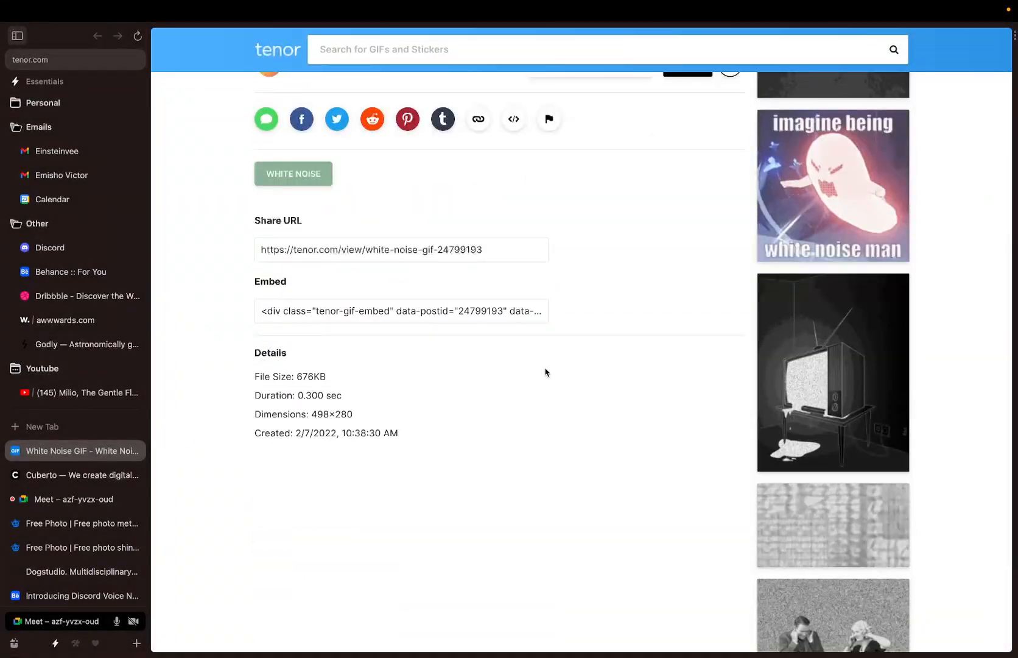
{"action": "scroll", "coordinate": [460, 329], "scroll_direction": "up", "scroll_amount": 2}
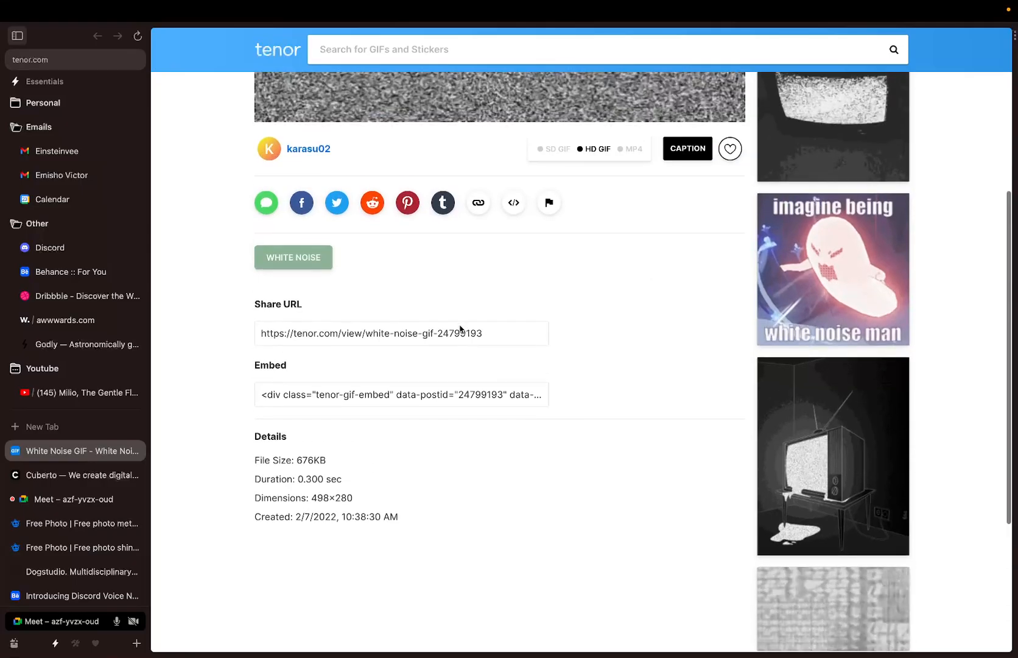
{"action": "scroll", "coordinate": [461, 332], "scroll_direction": "down", "scroll_amount": 5}
{"action": "scroll", "coordinate": [461, 332], "scroll_direction": "up", "scroll_amount": 9}
{"action": "scroll", "coordinate": [506, 335], "scroll_direction": "down", "scroll_amount": 1}
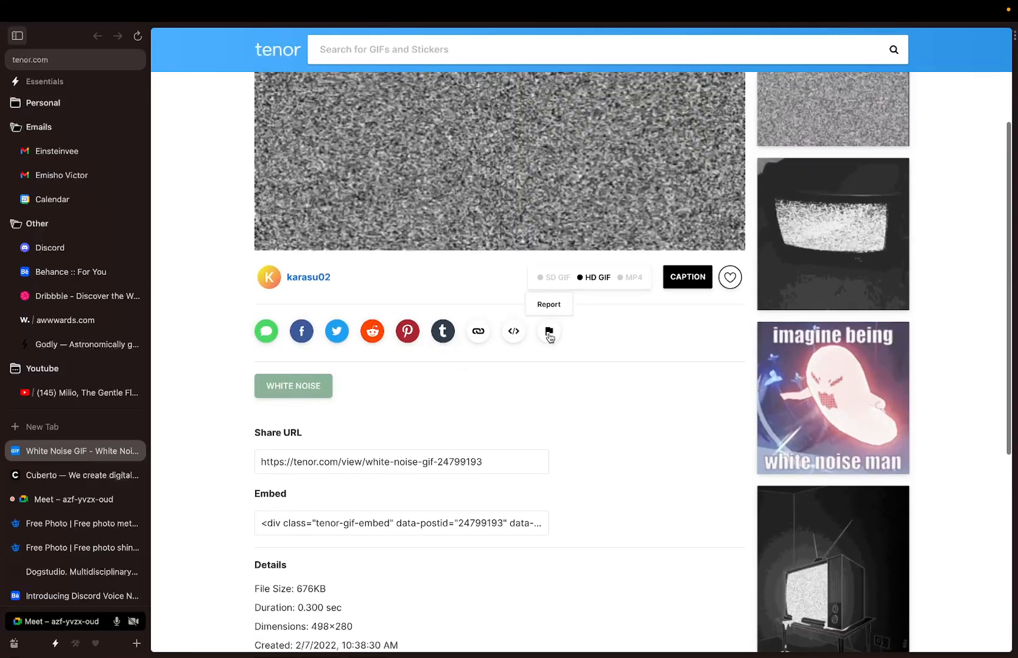
{"action": "left_click", "coordinate": [596, 282]}
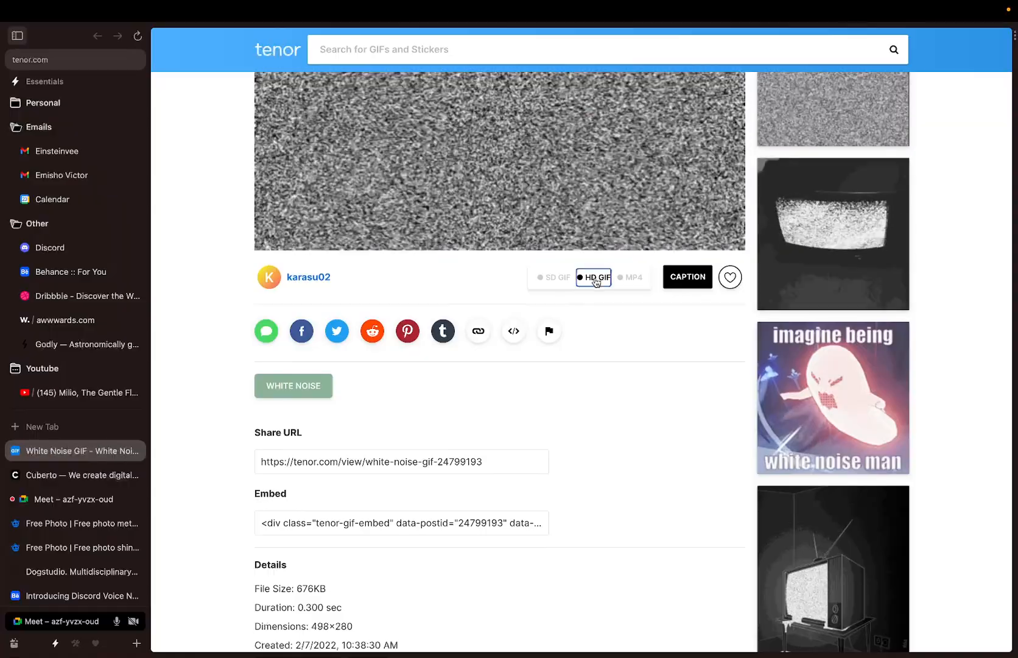
{"action": "scroll", "coordinate": [359, 166], "scroll_direction": "up", "scroll_amount": 4}
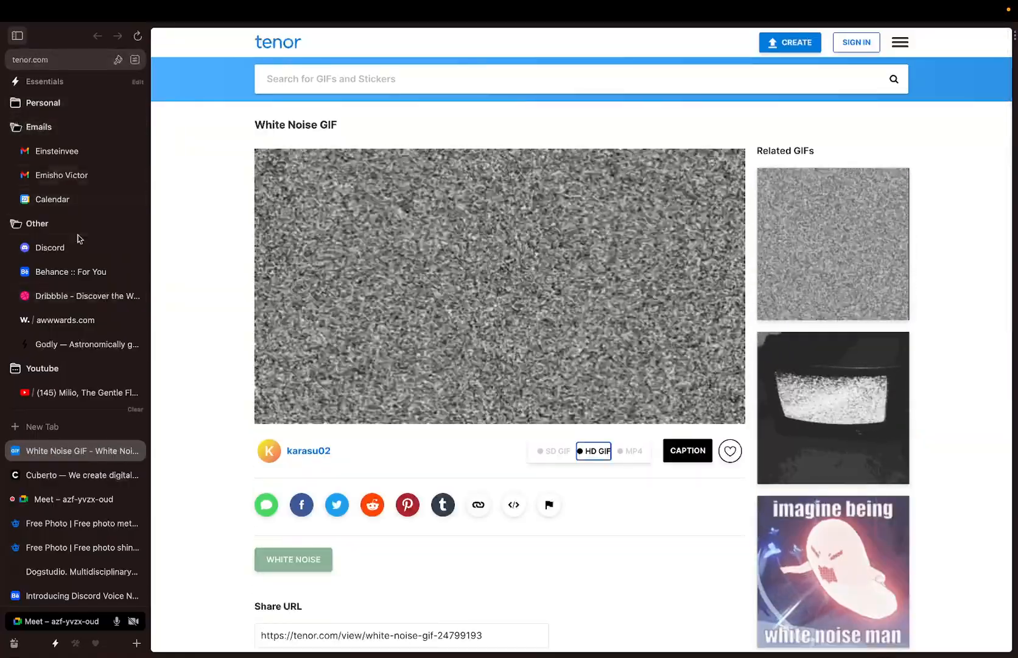
- Search Google Images for 'white noise gif' and open the Tenor result's preview
{"action": "left_click", "coordinate": [59, 432]}
{"action": "type", "text": "wh"}
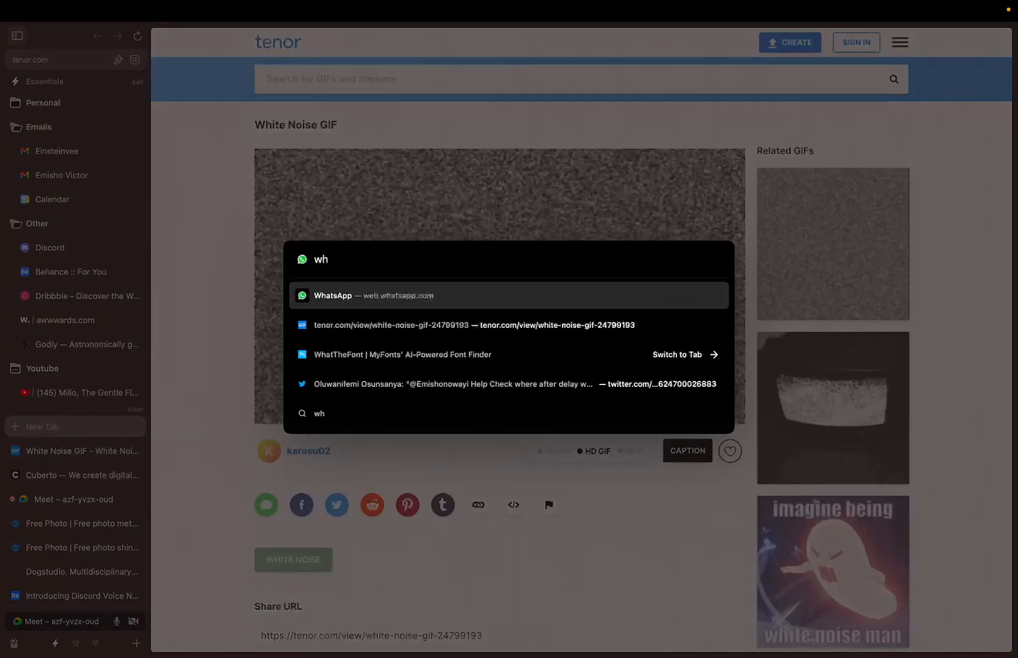
{"action": "type", "text": "ite noise "}
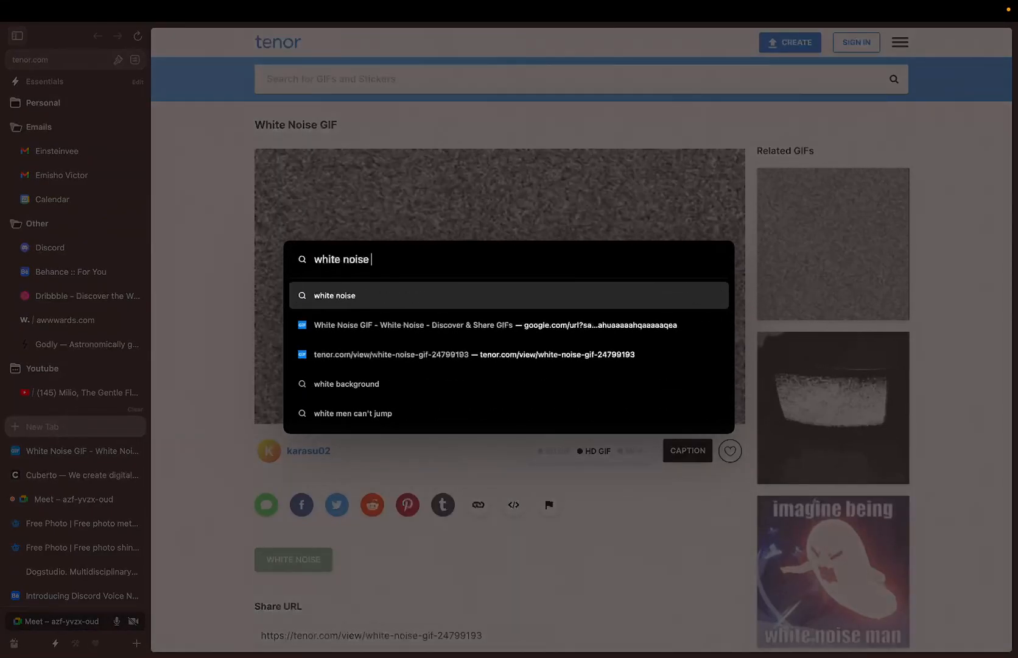
{"action": "type", "text": "gif"}
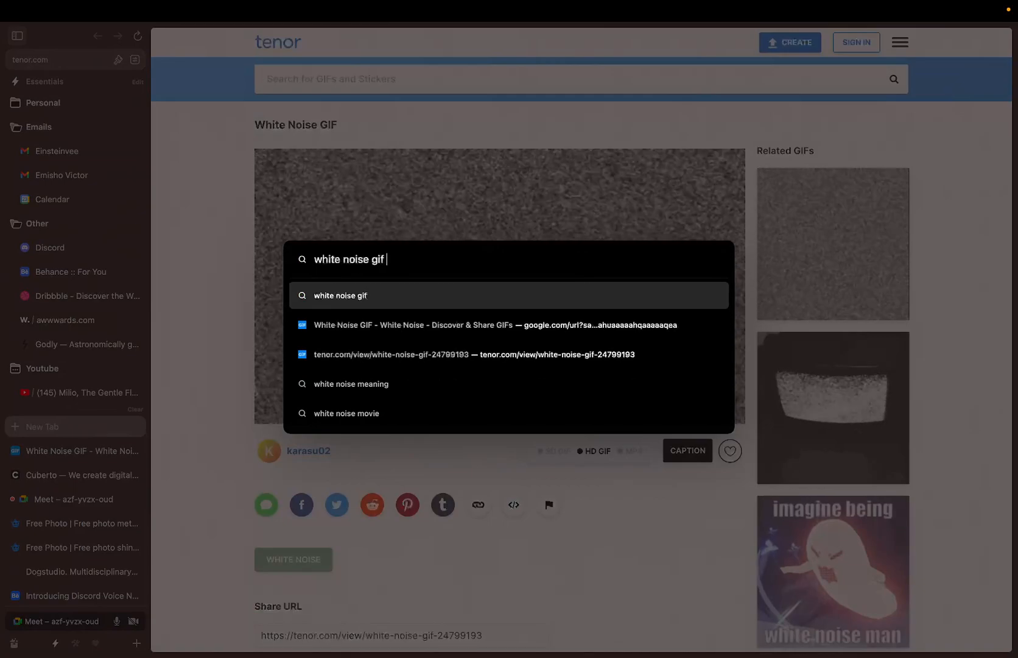
{"action": "key", "text": "Return"}
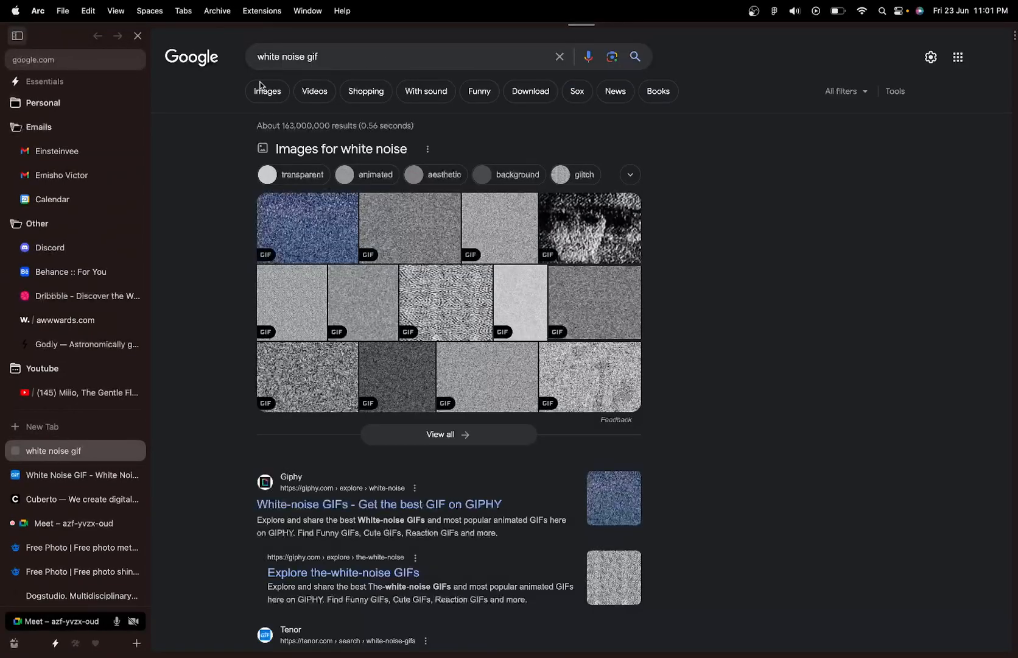
{"action": "left_click", "coordinate": [259, 89]}
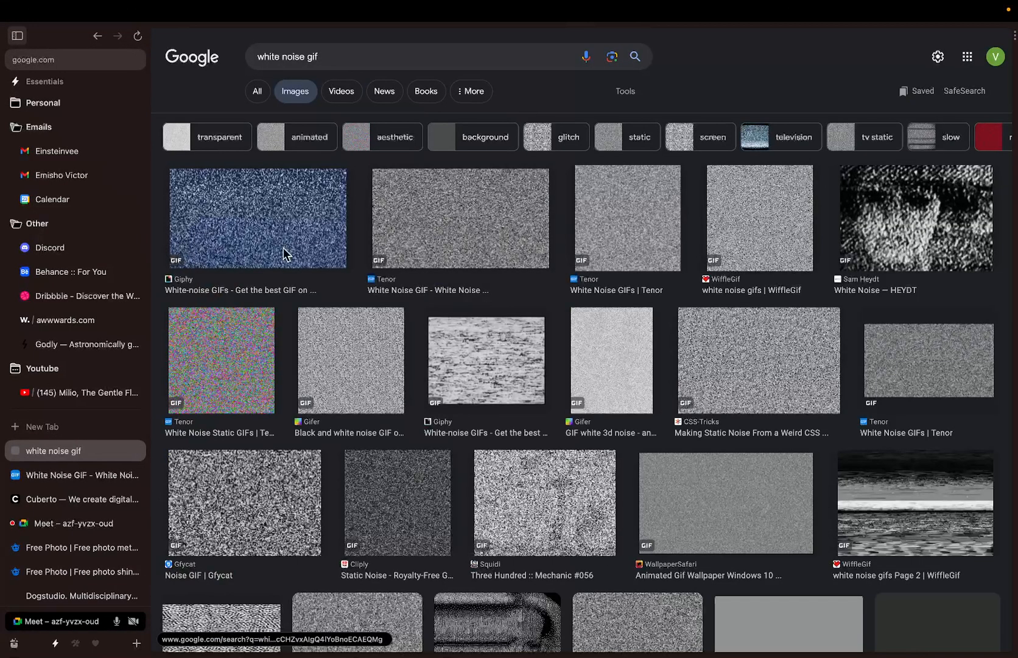
{"action": "right_click", "coordinate": [481, 246]}
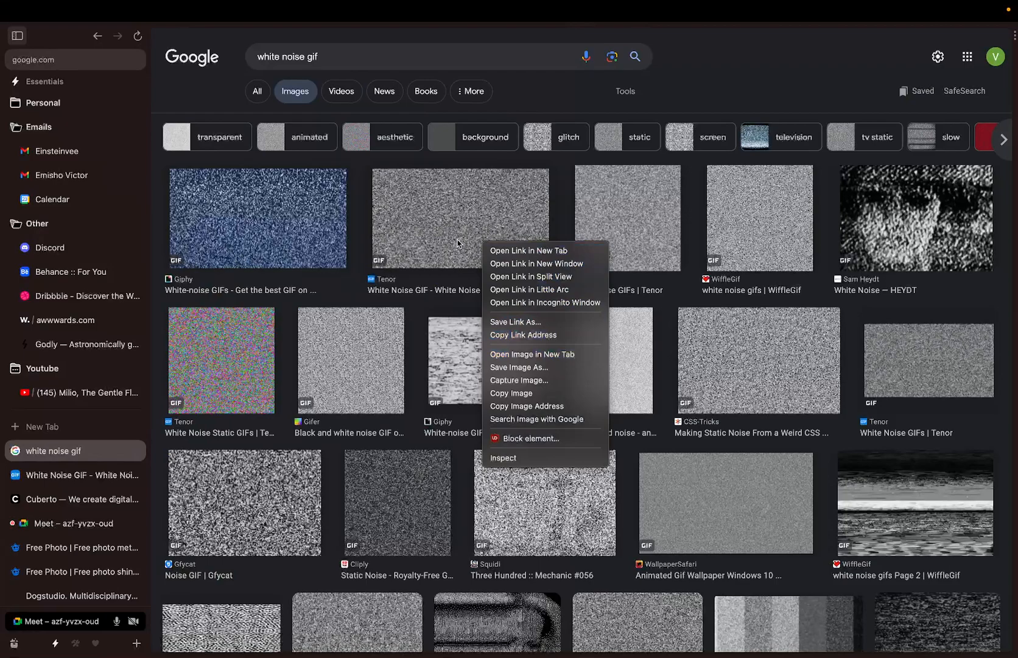
{"action": "left_click", "coordinate": [683, 224]}
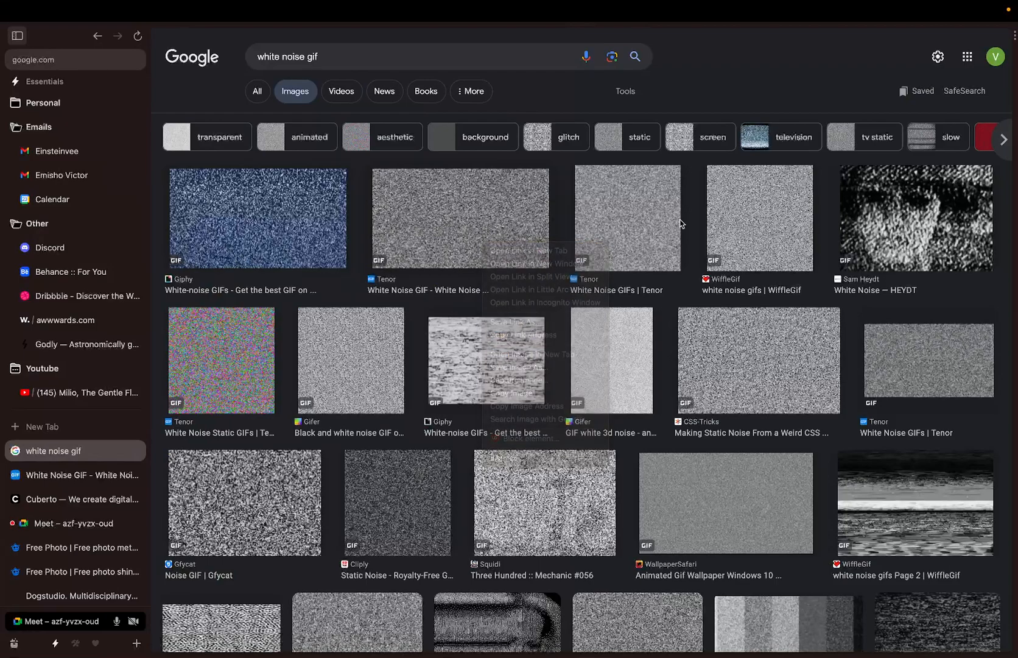
{"action": "left_click", "coordinate": [498, 220]}
- Save the previewed GIF to Downloads as white-noise (1).gif
{"action": "right_click", "coordinate": [872, 190]}
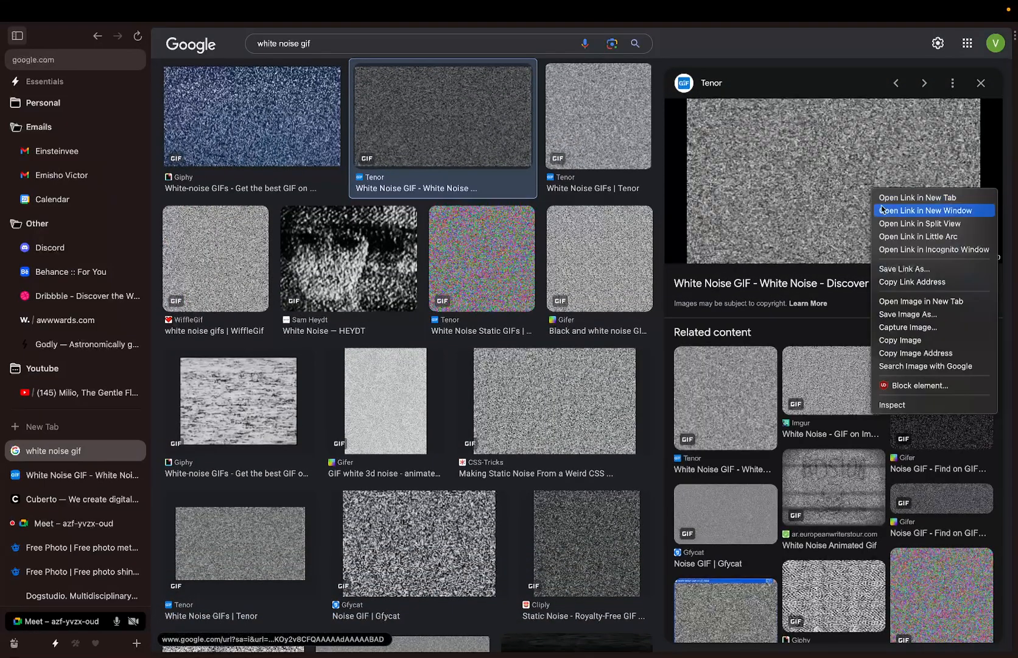
{"action": "left_click", "coordinate": [909, 314]}
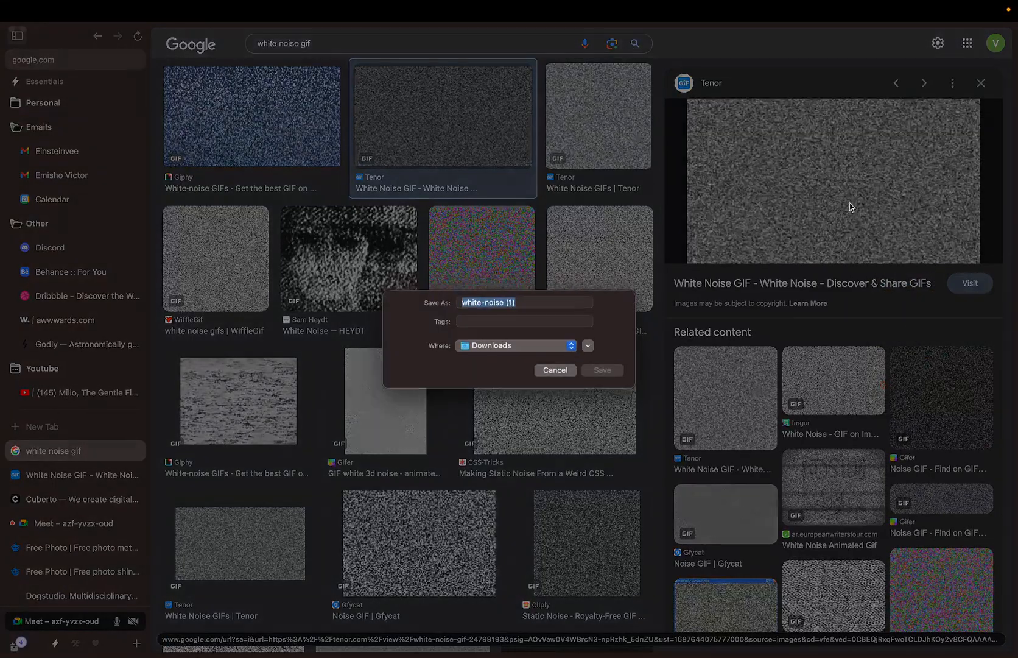
{"action": "left_click", "coordinate": [602, 370]}
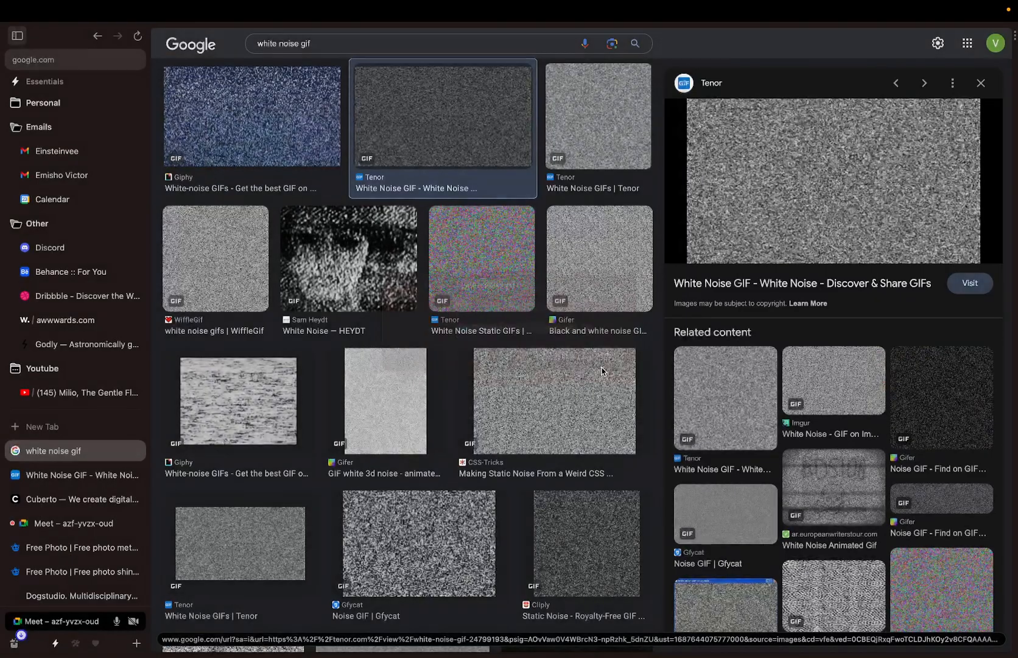
{"action": "mouse_move", "coordinate": [15, 642]}
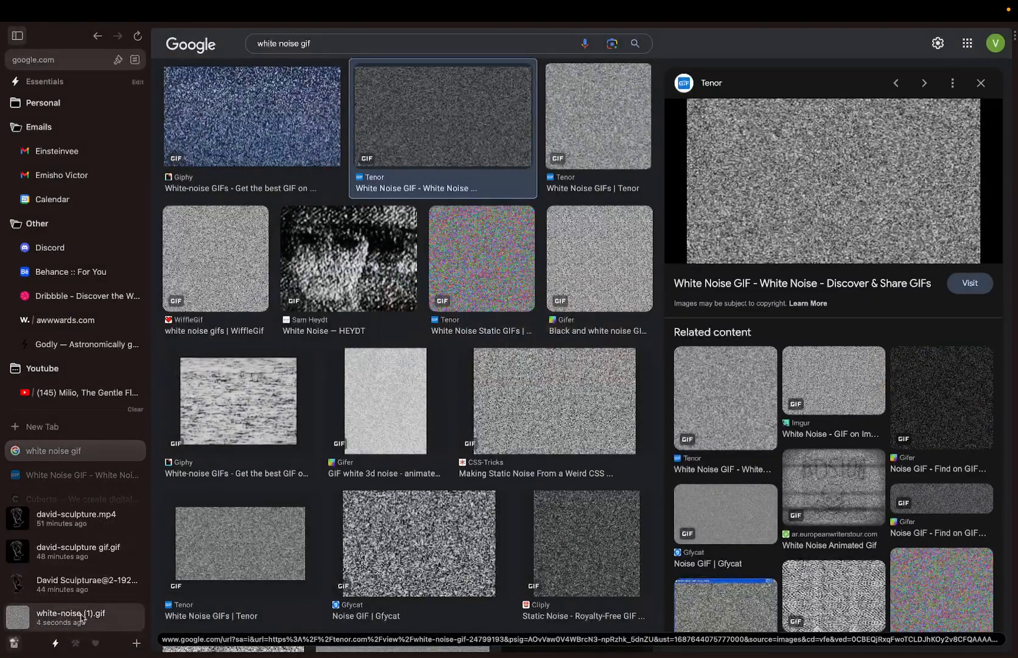
{"action": "key", "text": "ctrl+Right"}
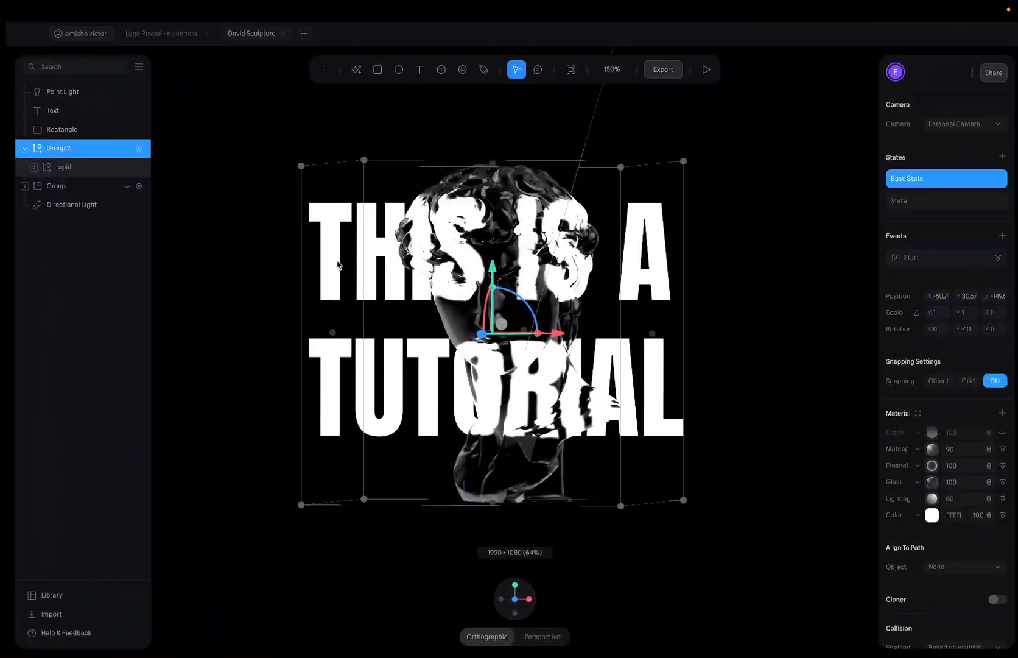
- Back in Figma's editor, rotate the head turn 1 image to -10°
{"action": "key", "text": "ctrl+Right"}
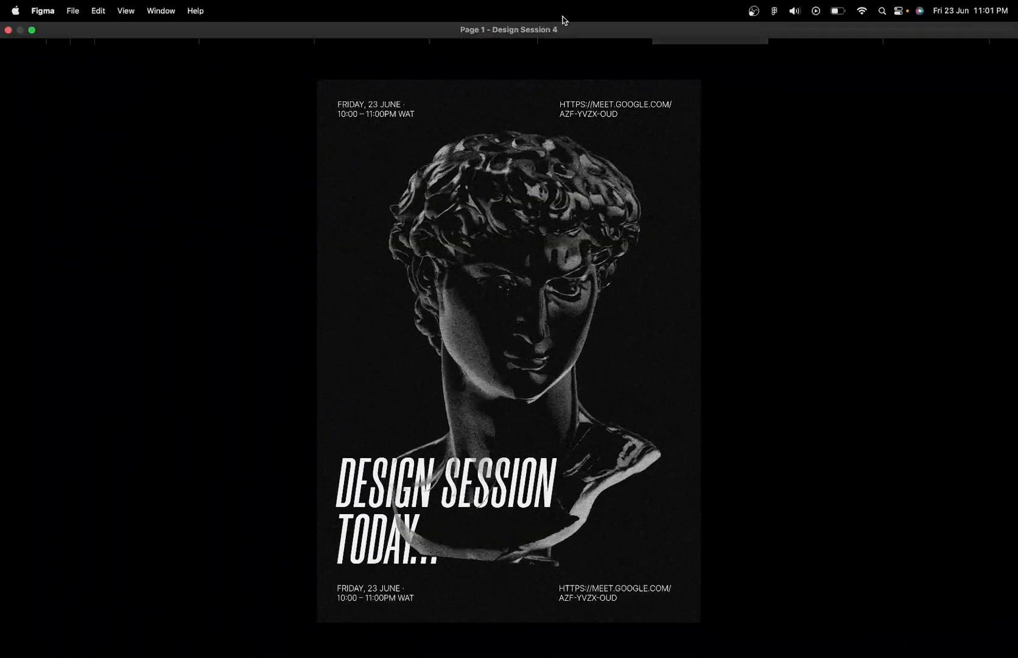
{"action": "left_click", "coordinate": [583, 33]}
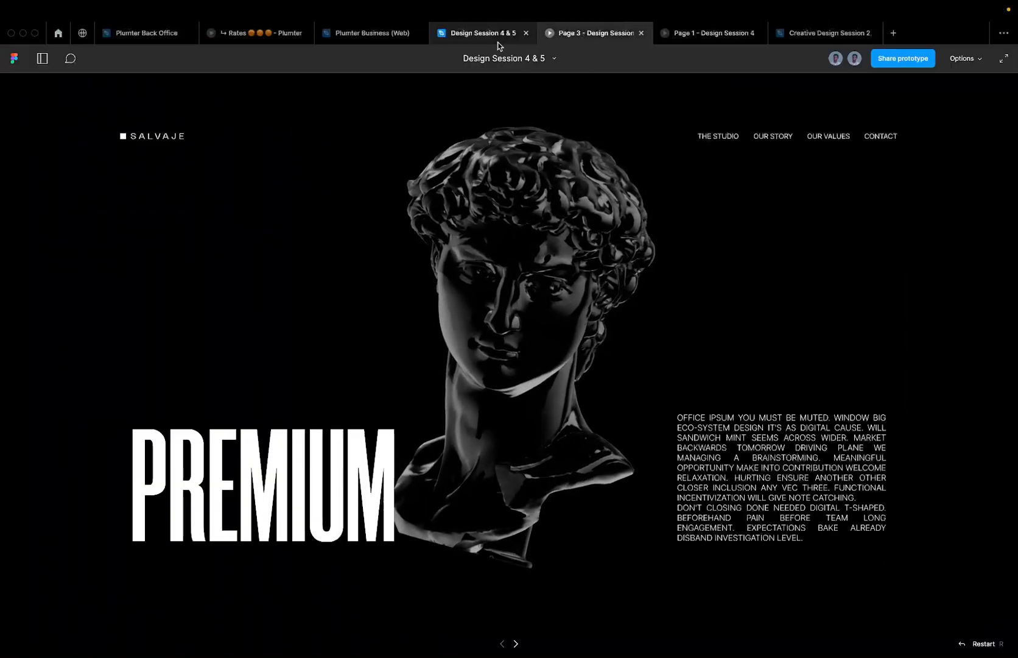
{"action": "key", "text": "Escape"}
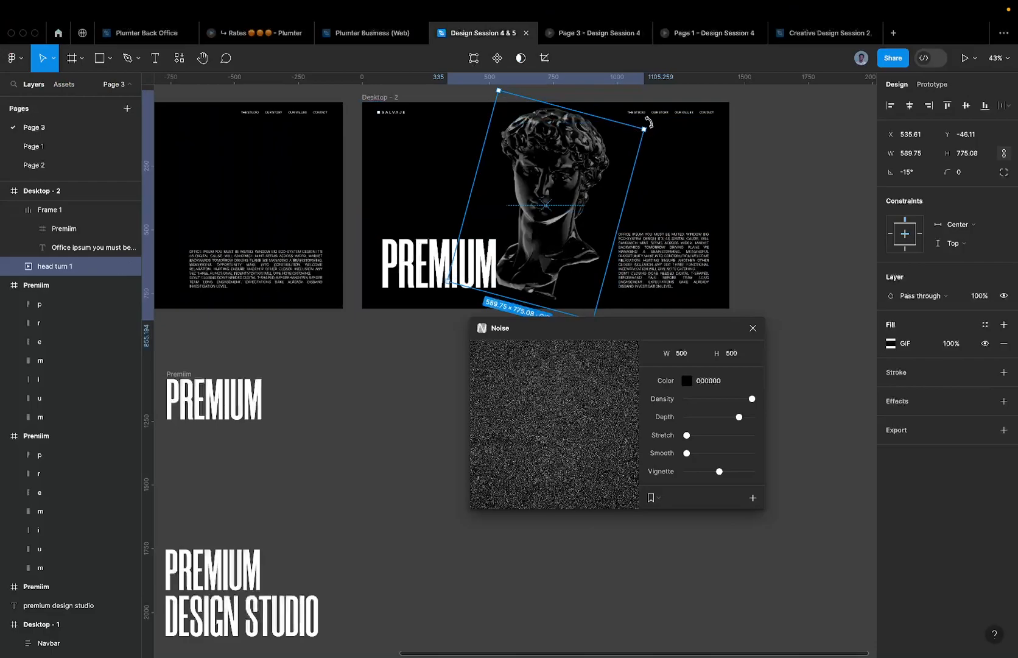
{"action": "left_click_drag", "start_coordinate": [639, 116], "coordinate": [629, 108]}
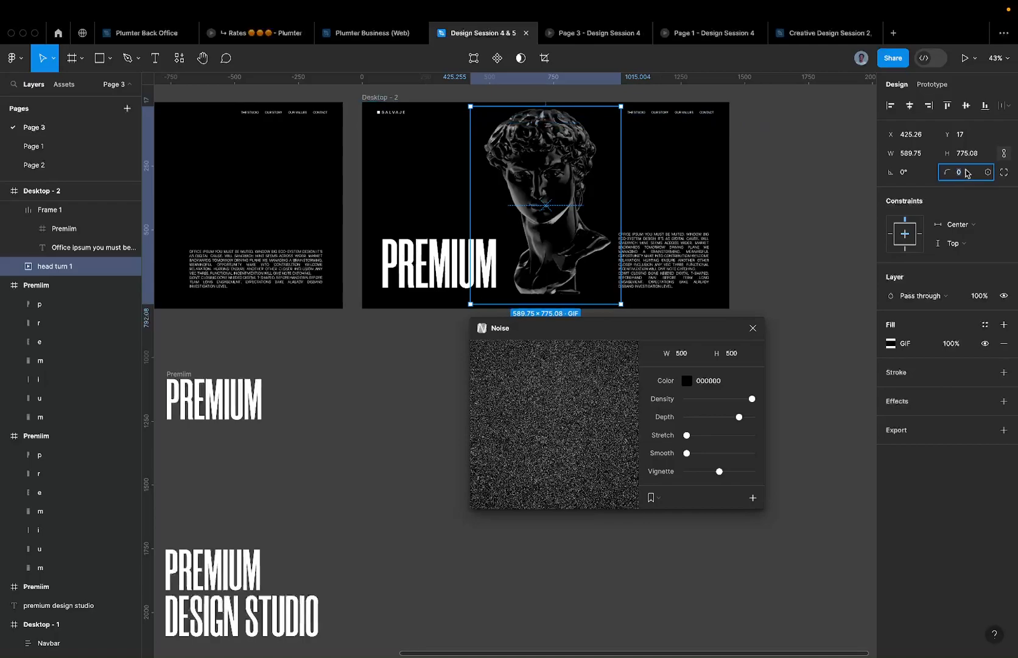
{"action": "left_click", "coordinate": [910, 174]}
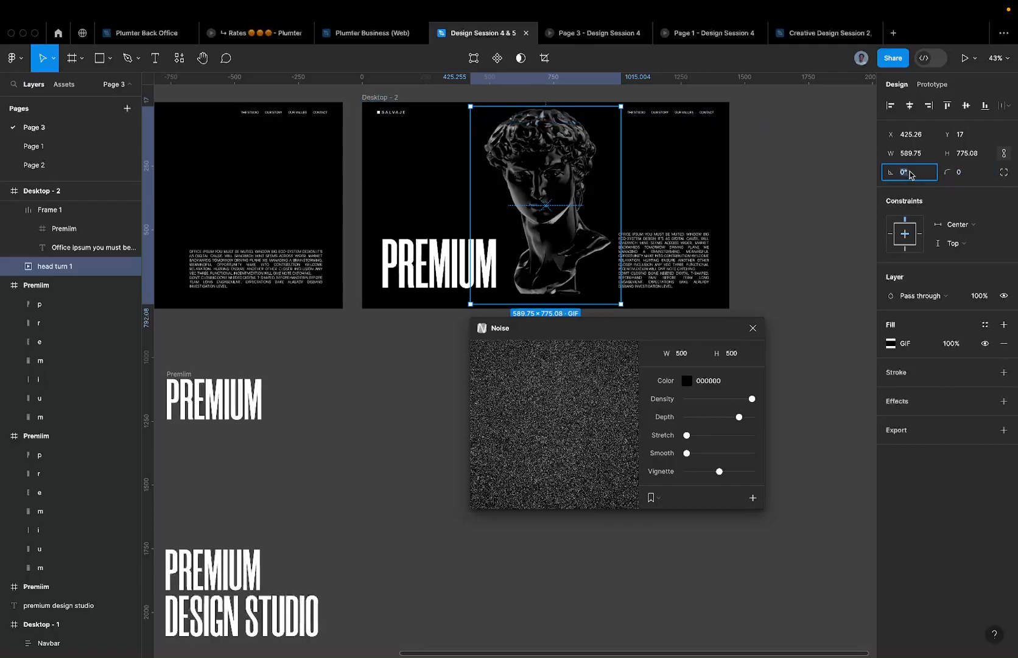
{"action": "type", "text": "10"}
{"action": "key", "text": "Return"}
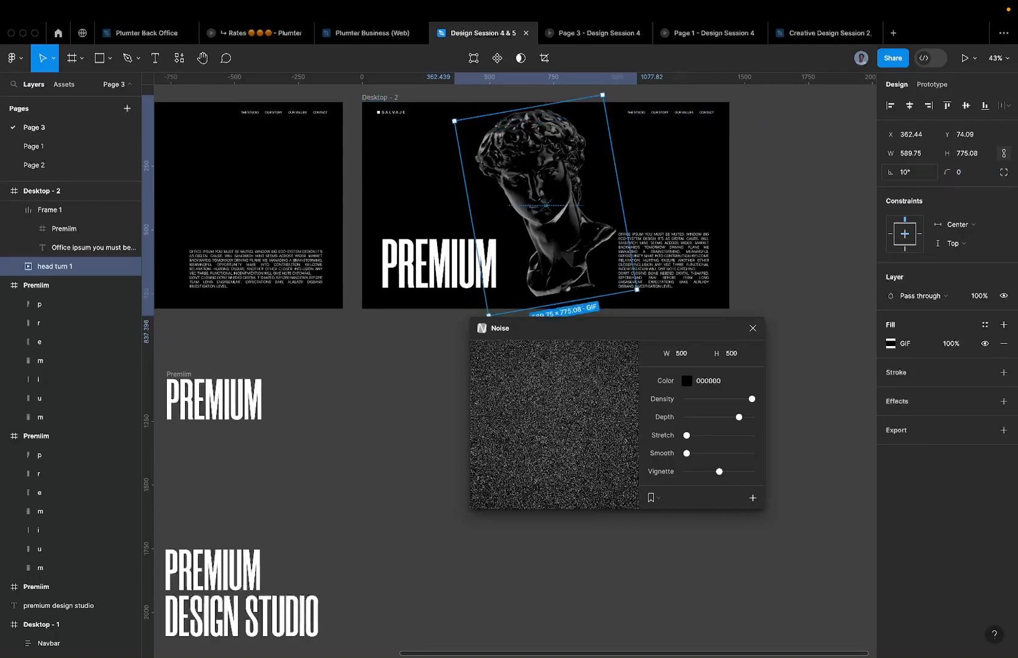
{"action": "key", "text": "Return"}
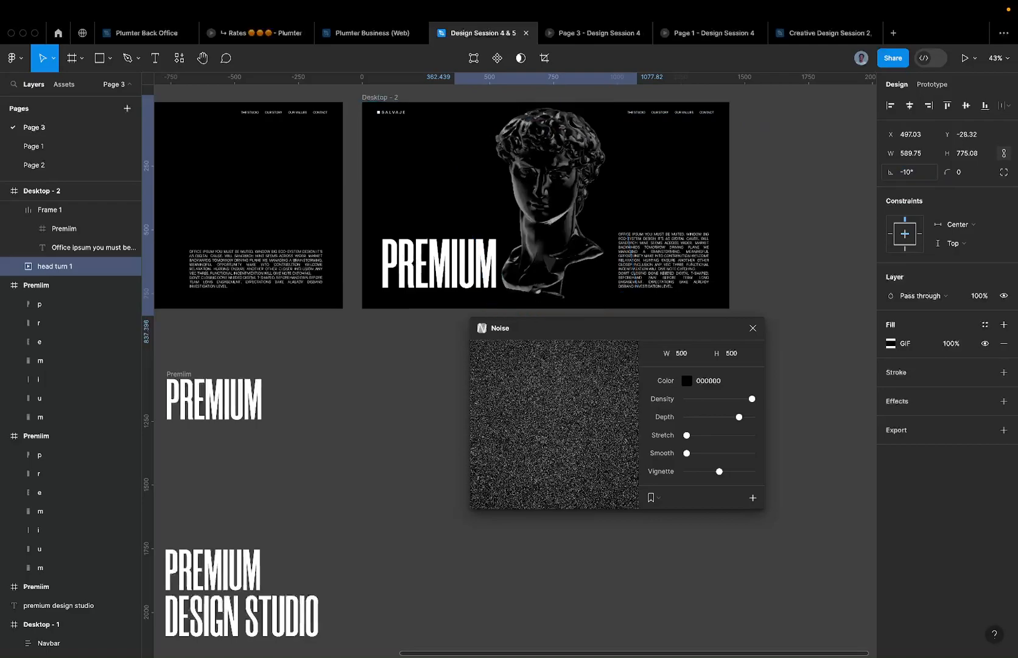
- Close the Noise plugin window
{"action": "left_click", "coordinate": [753, 329]}
{"action": "scroll", "coordinate": [464, 442], "scroll_direction": "left", "scroll_amount": 10}
{"action": "scroll", "coordinate": [463, 442], "scroll_direction": "up", "scroll_amount": 4}
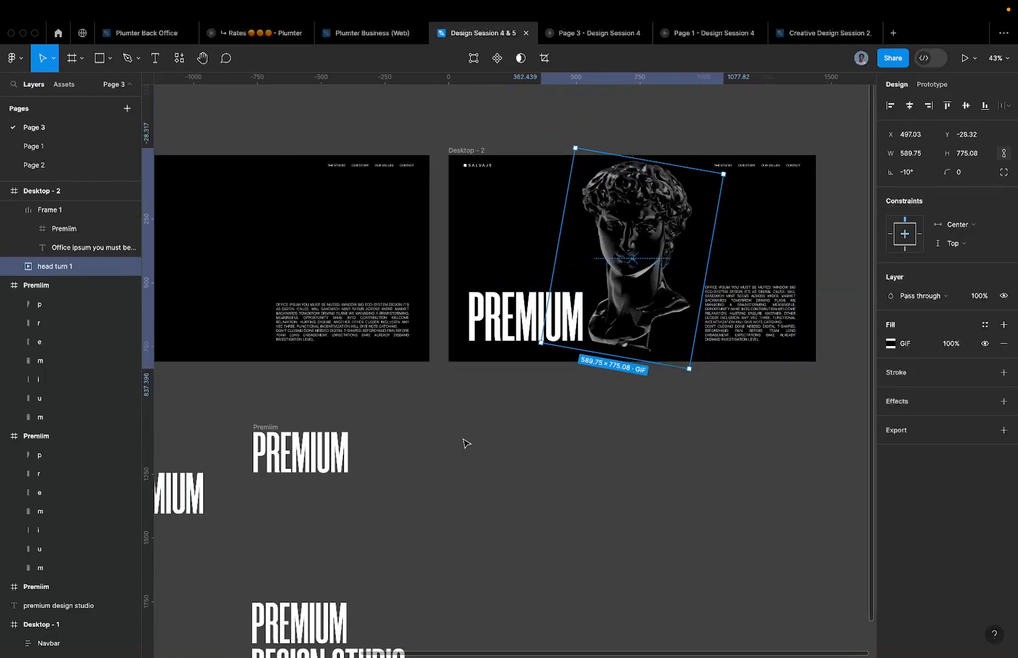
- Import white-noise (1).gif from Downloads and place it above Desktop - 1
{"action": "key", "text": "super+shift+k"}
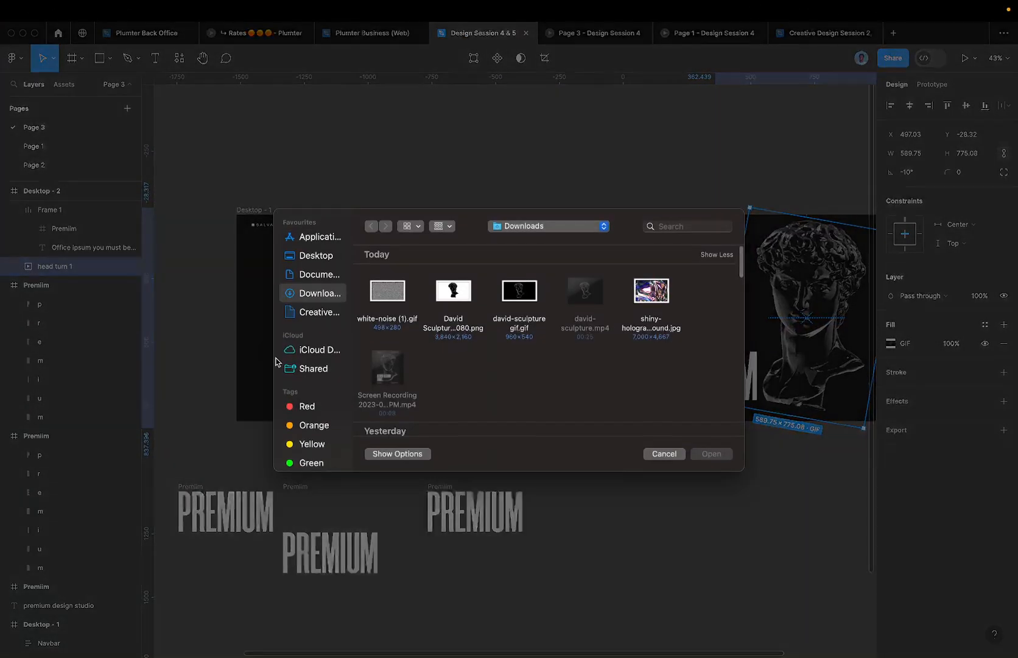
{"action": "double_click", "coordinate": [388, 290]}
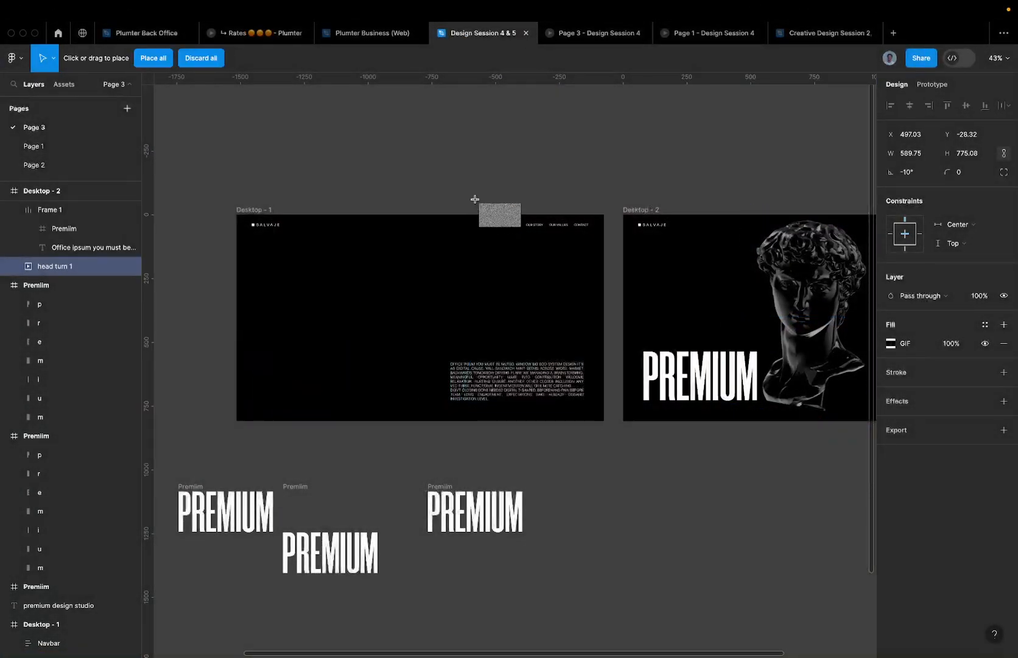
{"action": "left_click", "coordinate": [431, 192]}
{"action": "scroll", "coordinate": [431, 192], "scroll_direction": "up", "scroll_amount": 3}
{"action": "left_click", "coordinate": [477, 161]}
{"action": "scroll", "coordinate": [476, 161], "scroll_direction": "down", "scroll_amount": 4}
{"action": "left_click_drag", "start_coordinate": [464, 160], "coordinate": [358, 146]}
- Try enlarging the noise GIF twice, undoing each resize
{"action": "left_click_drag", "start_coordinate": [390, 193], "coordinate": [458, 296]}
{"action": "scroll", "coordinate": [422, 262], "scroll_direction": "up", "scroll_amount": 1}
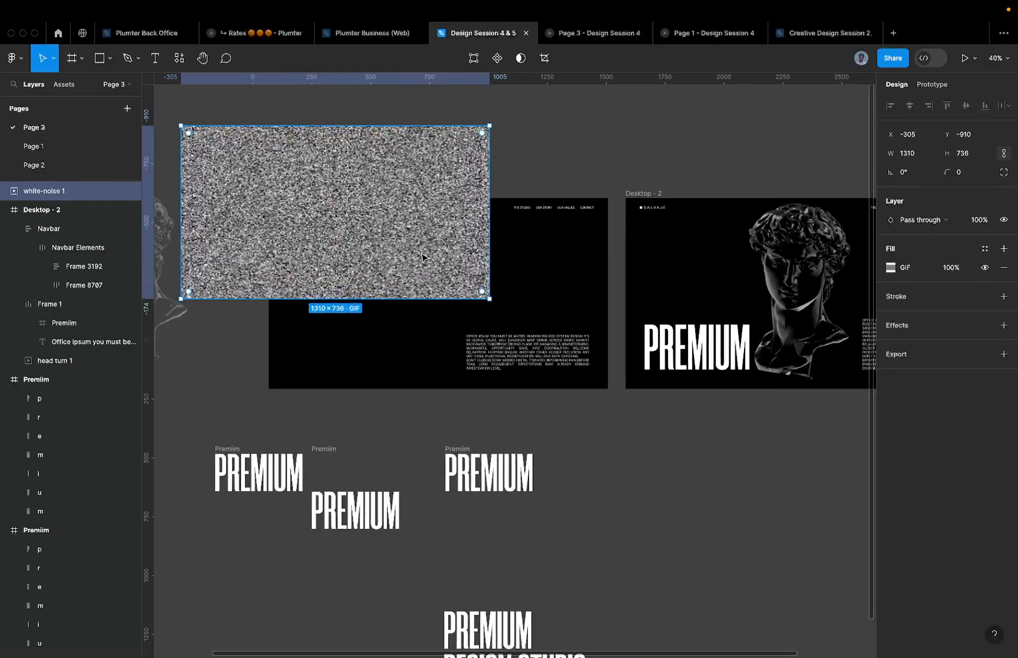
{"action": "key", "text": "super+z"}
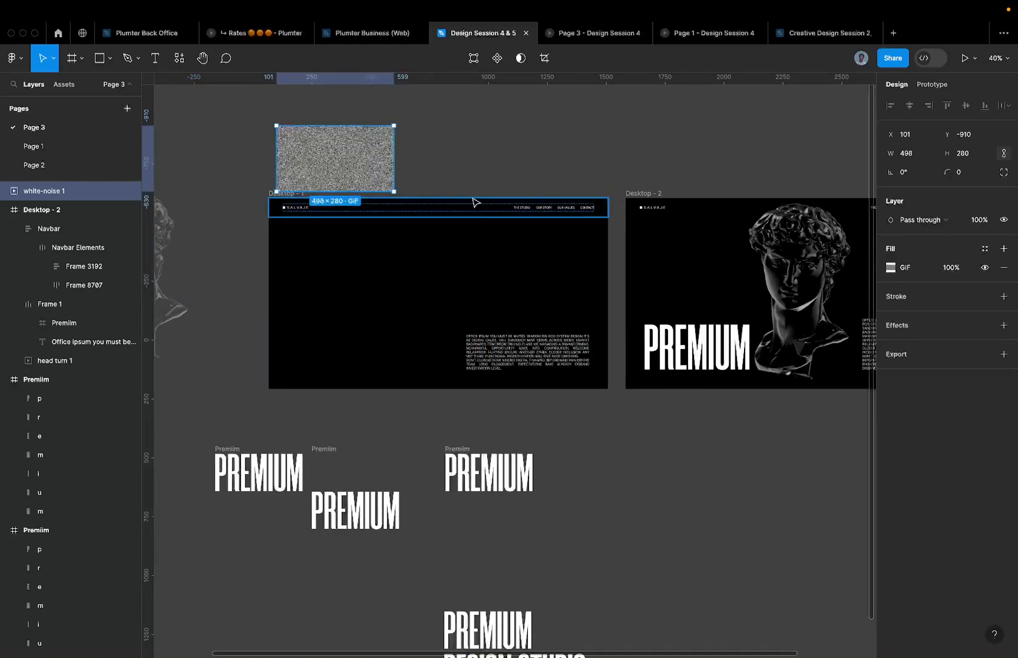
{"action": "scroll", "coordinate": [445, 200], "scroll_direction": "up", "scroll_amount": 5}
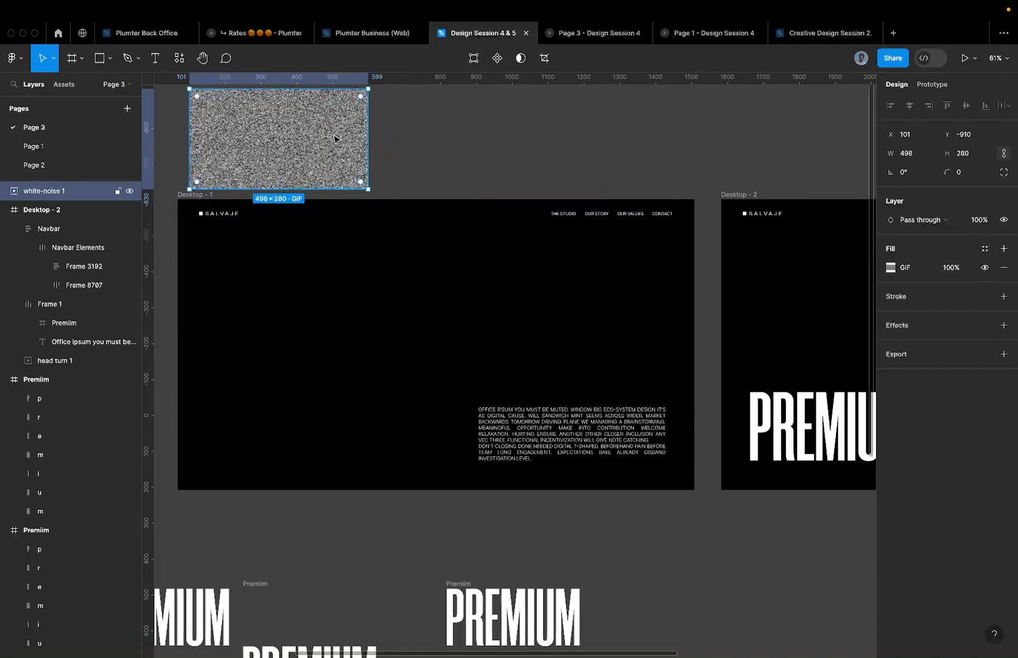
{"action": "left_click_drag", "start_coordinate": [378, 207], "coordinate": [725, 304]}
{"action": "key", "text": "super+z"}
{"action": "scroll", "coordinate": [476, 196], "scroll_direction": "down", "scroll_amount": 1}
- Align the GIF with Desktop - 1's left edge at X 68, Alt-drag a copy beside it, and select both
{"action": "left_click_drag", "start_coordinate": [344, 157], "coordinate": [339, 157]}
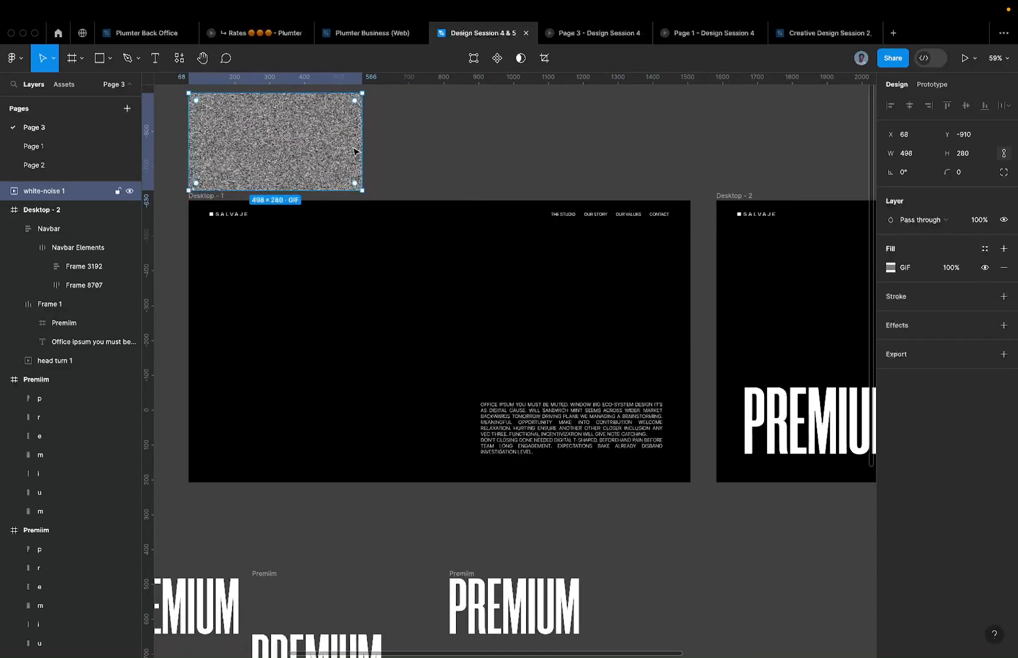
{"action": "scroll", "coordinate": [351, 152], "scroll_direction": "up", "scroll_amount": 5}
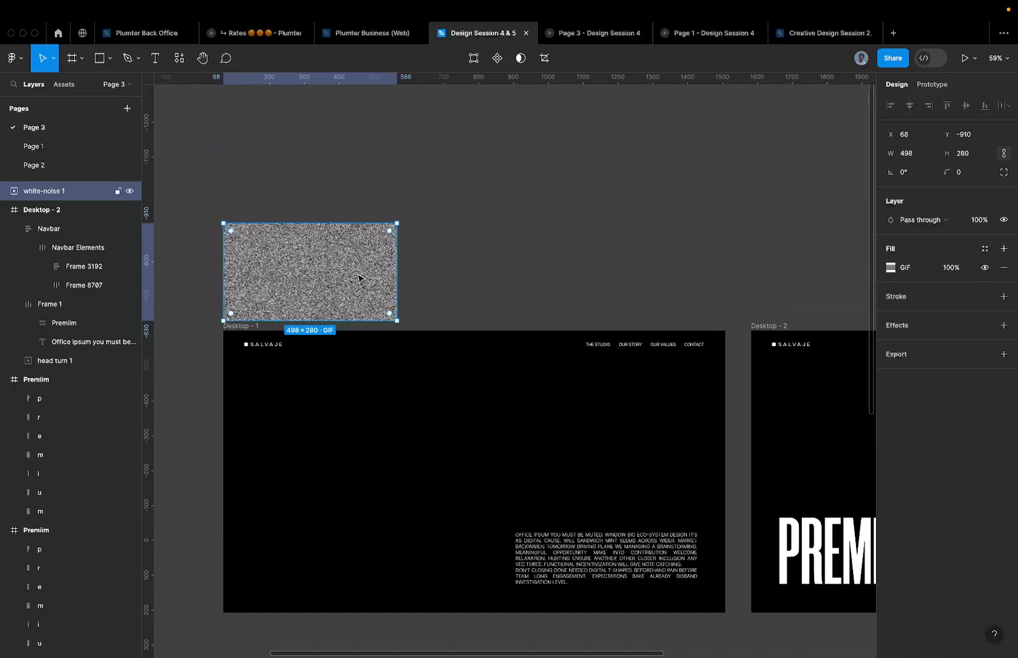
{"action": "left_click_drag", "start_coordinate": [347, 276], "coordinate": [522, 274]}
{"action": "left_click_drag", "start_coordinate": [475, 181], "coordinate": [371, 223]}
- Wrap the two noise GIFs in an auto-layout frame and duplicate a GIF to extend the row
{"action": "key", "text": "shift+a"}
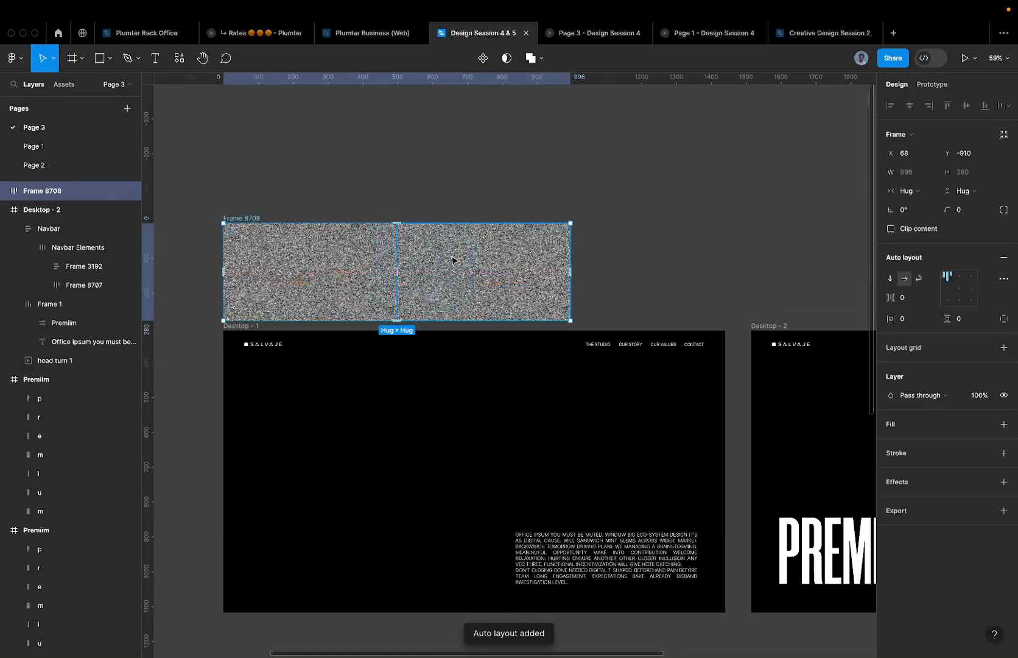
{"action": "left_click", "coordinate": [494, 278]}
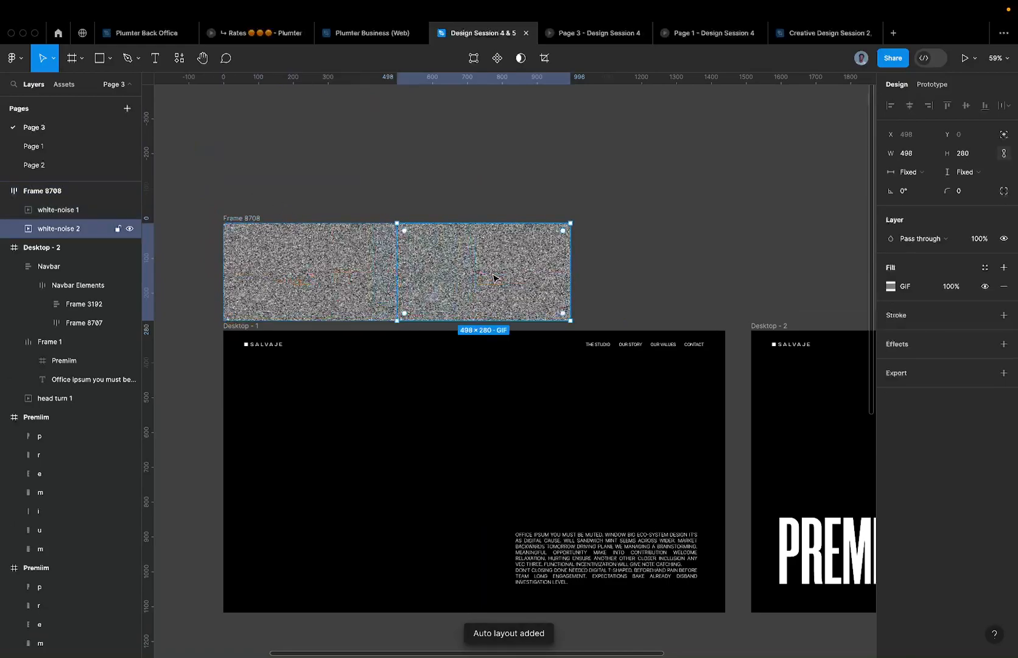
{"action": "key", "text": "ctrl+d"}
{"action": "key", "text": "ctrl+d"}
{"action": "key", "text": "ctrl+d"}
{"action": "scroll", "coordinate": [402, 285], "scroll_direction": "down", "scroll_amount": 2}
{"action": "scroll", "coordinate": [402, 285], "scroll_direction": "down", "scroll_amount": 2}
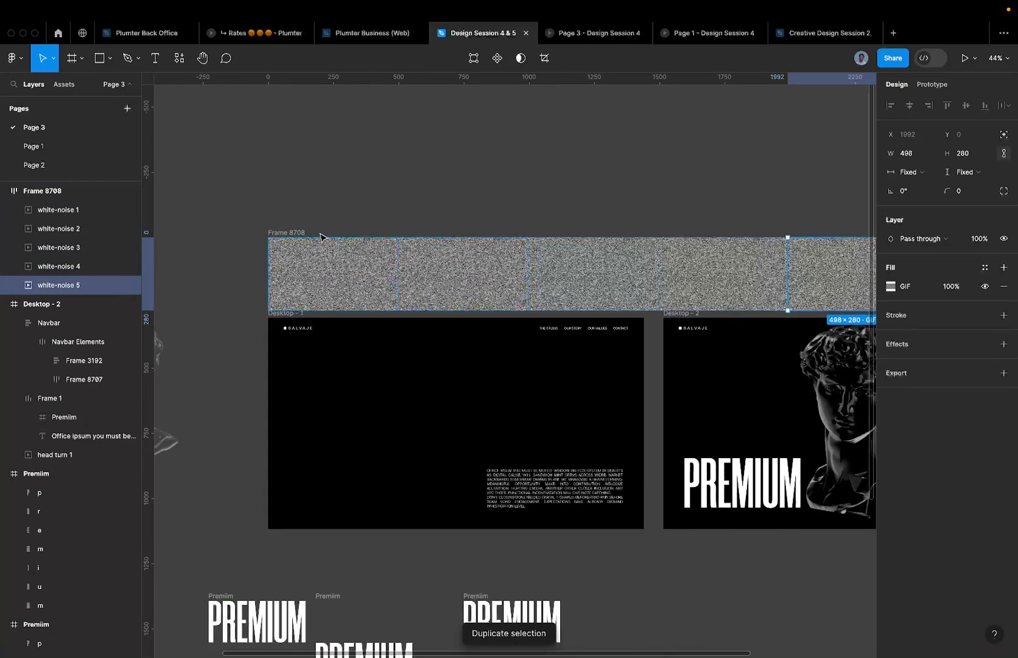
- Make the GIF frame a vertical column, copy it beside itself, and wrap both columns in horizontal auto layout
{"action": "left_click", "coordinate": [297, 232]}
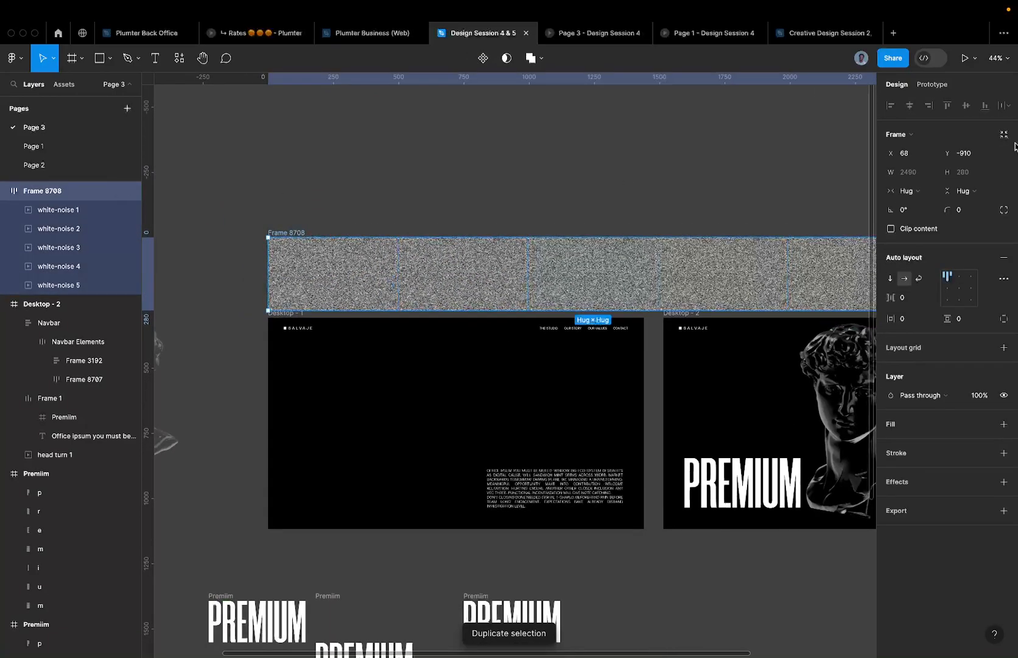
{"action": "left_click", "coordinate": [890, 278]}
{"action": "scroll", "coordinate": [792, 277], "scroll_direction": "down", "scroll_amount": 5}
{"action": "left_click_drag", "start_coordinate": [630, 261], "coordinate": [544, 126]}
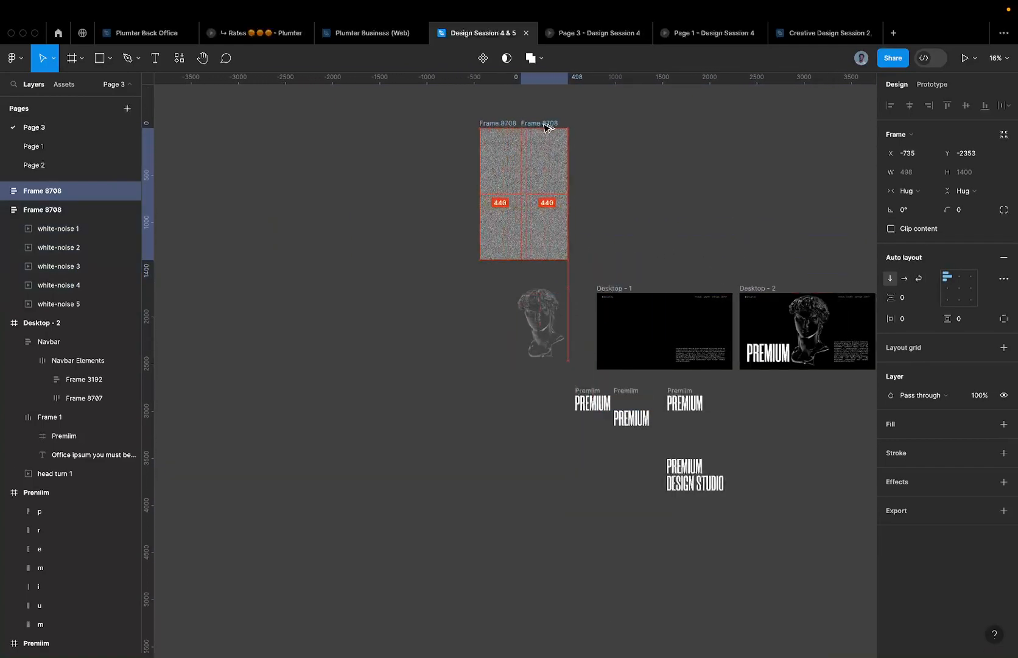
{"action": "left_click", "coordinate": [511, 121], "text": "shift"}
{"action": "key", "text": "shift+a"}
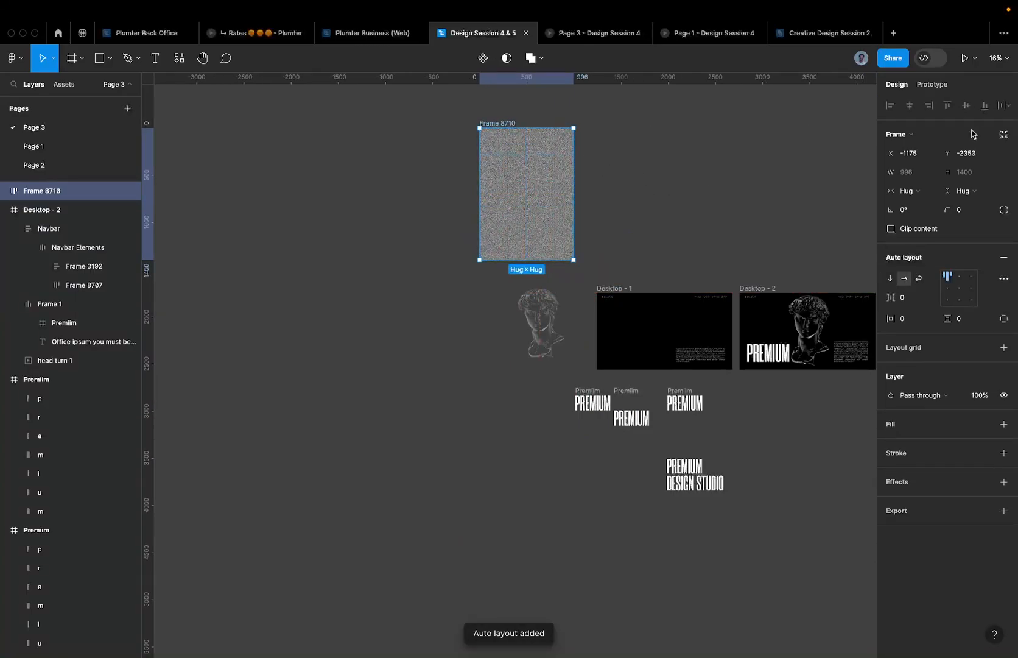
- Duplicate the column to make five columns, then cut the 2490×1400 grid and target Desktop - 1
{"action": "double_click", "coordinate": [559, 181]}
{"action": "key", "text": "super+d"}
{"action": "key", "text": "super+d"}
{"action": "key", "text": "super+d"}
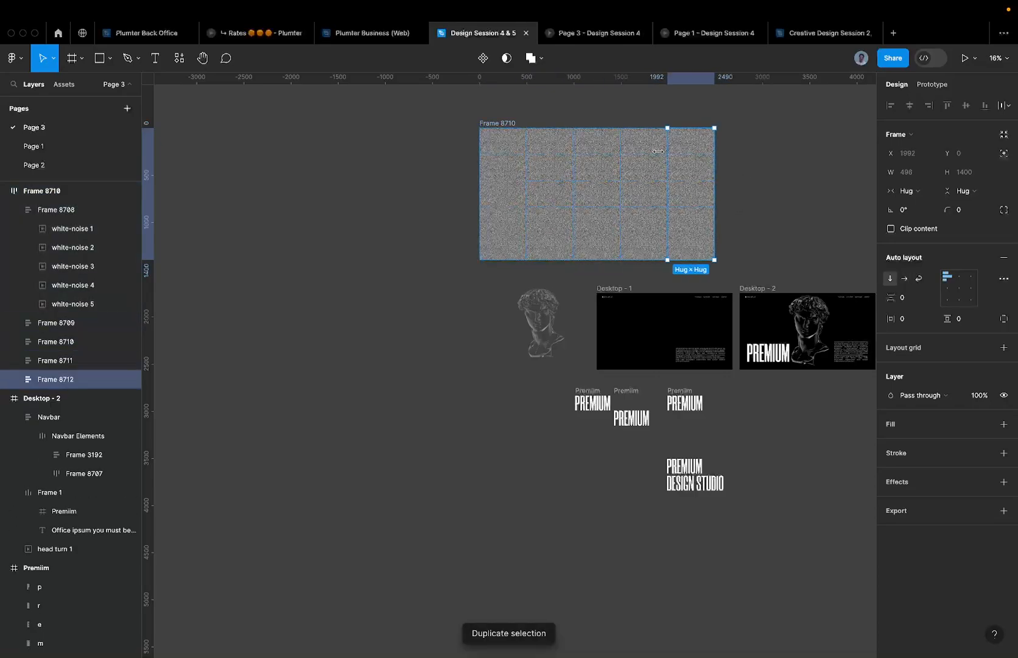
{"action": "left_click", "coordinate": [509, 123]}
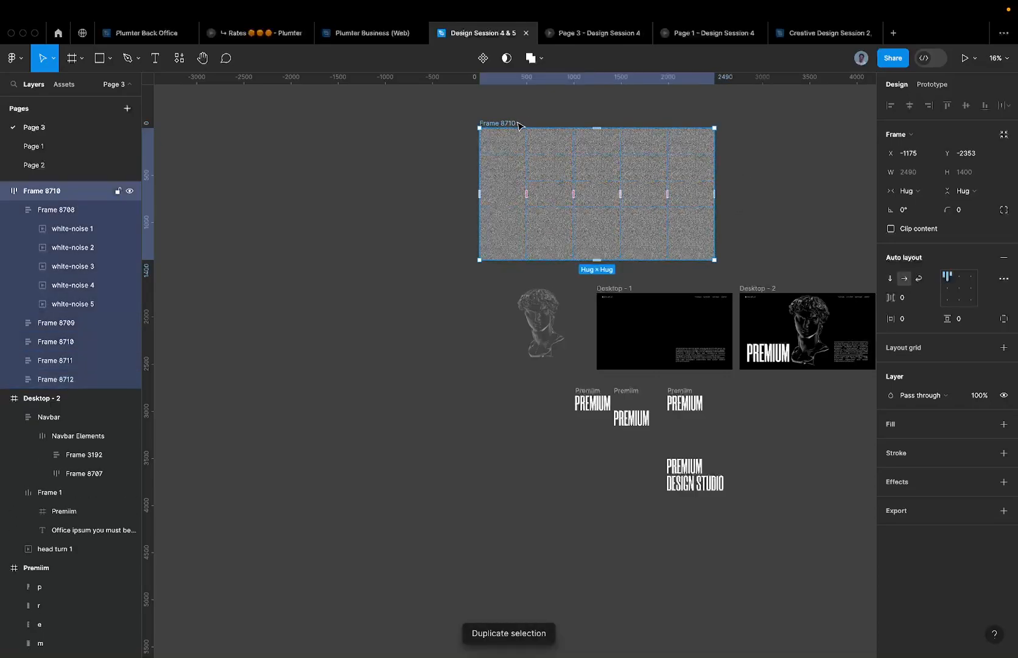
{"action": "key", "text": "Delete"}
{"action": "key", "text": "super+z"}
{"action": "key", "text": "Delete"}
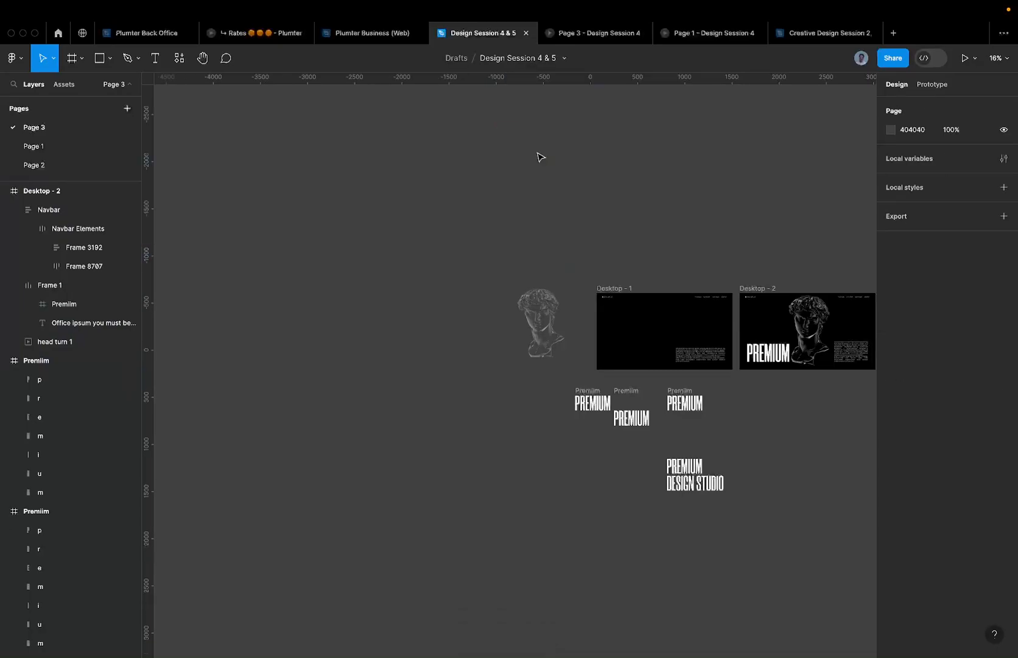
{"action": "left_click", "coordinate": [604, 287]}
- Paste the noise grid into Desktop - 1 and lock it in the Layers panel
{"action": "key", "text": "super+v"}
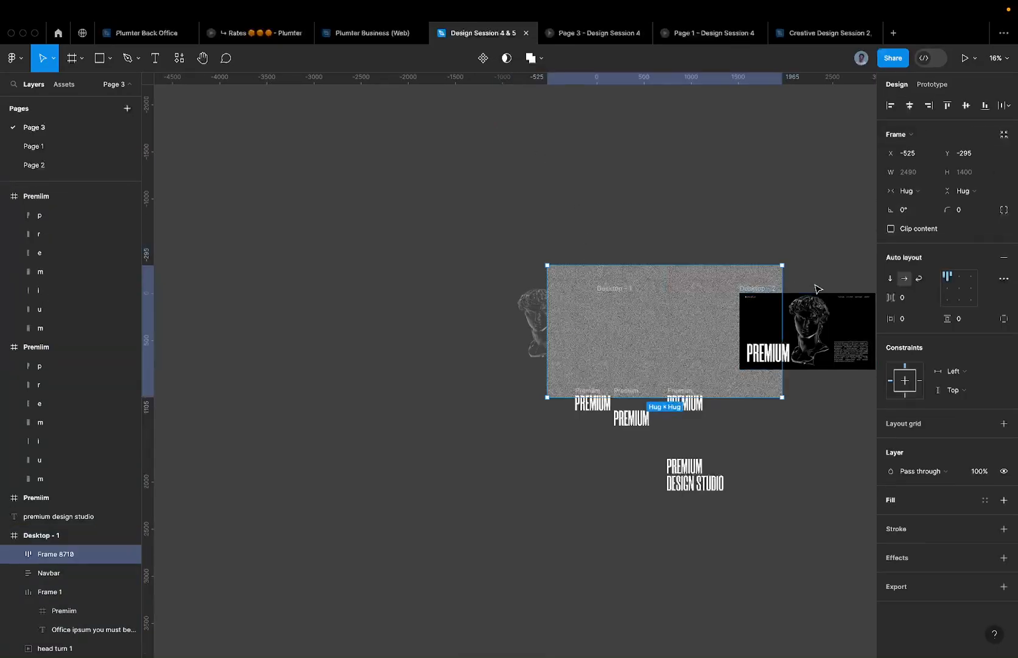
{"action": "scroll", "coordinate": [618, 312], "scroll_direction": "right", "scroll_amount": 5}
{"action": "scroll", "coordinate": [409, 332], "scroll_direction": "up", "scroll_amount": 5}
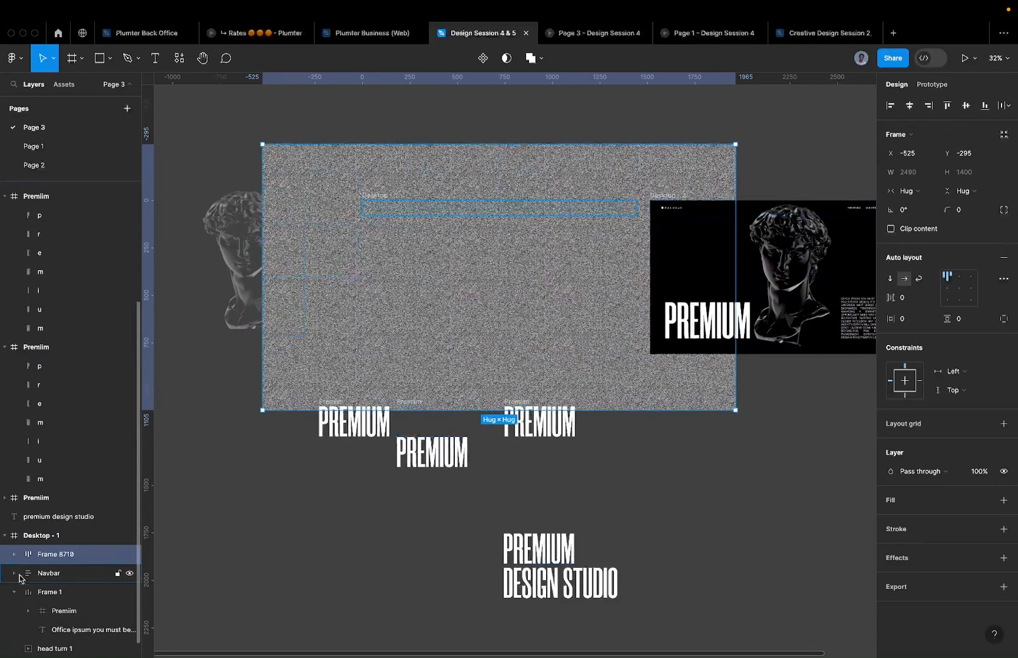
{"action": "left_click", "coordinate": [117, 555]}
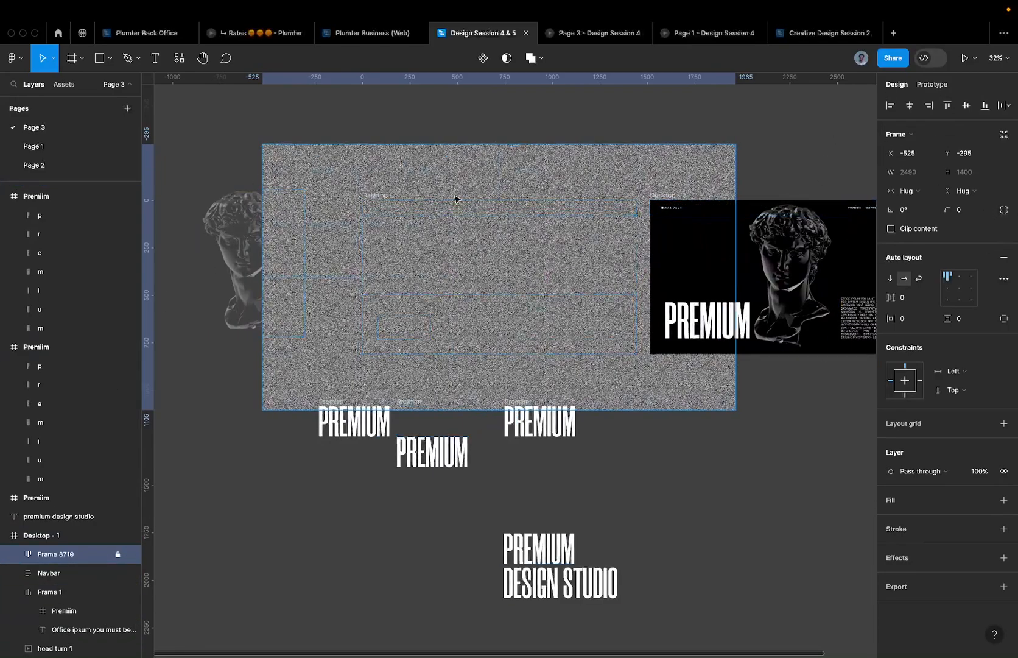
{"action": "scroll", "coordinate": [374, 199], "scroll_direction": "up", "scroll_amount": 3}
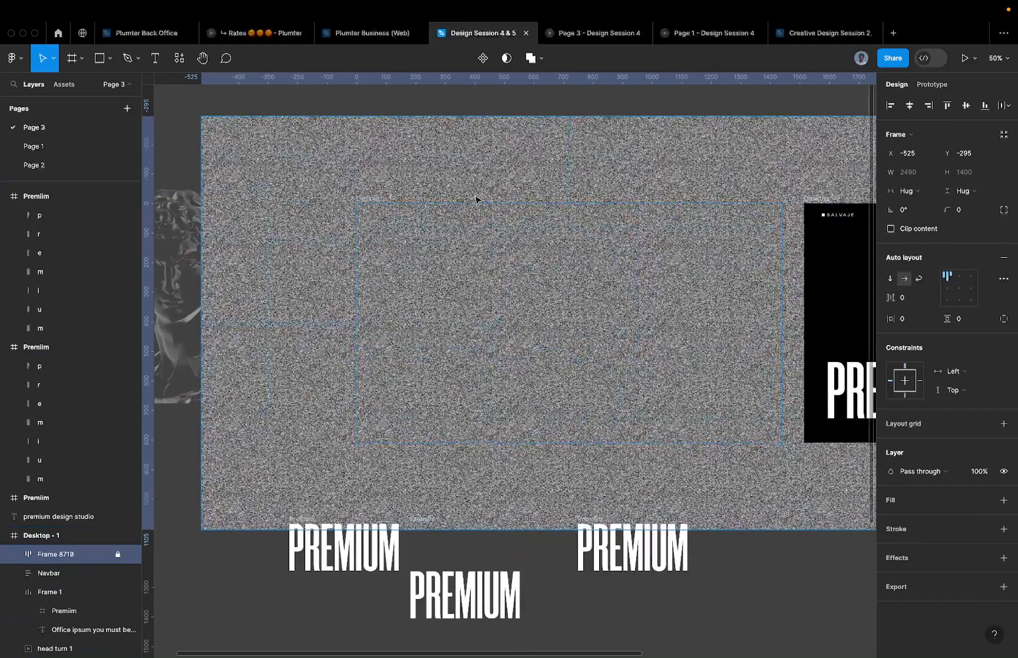
{"action": "left_click", "coordinate": [483, 150]}
{"action": "left_click", "coordinate": [294, 364]}
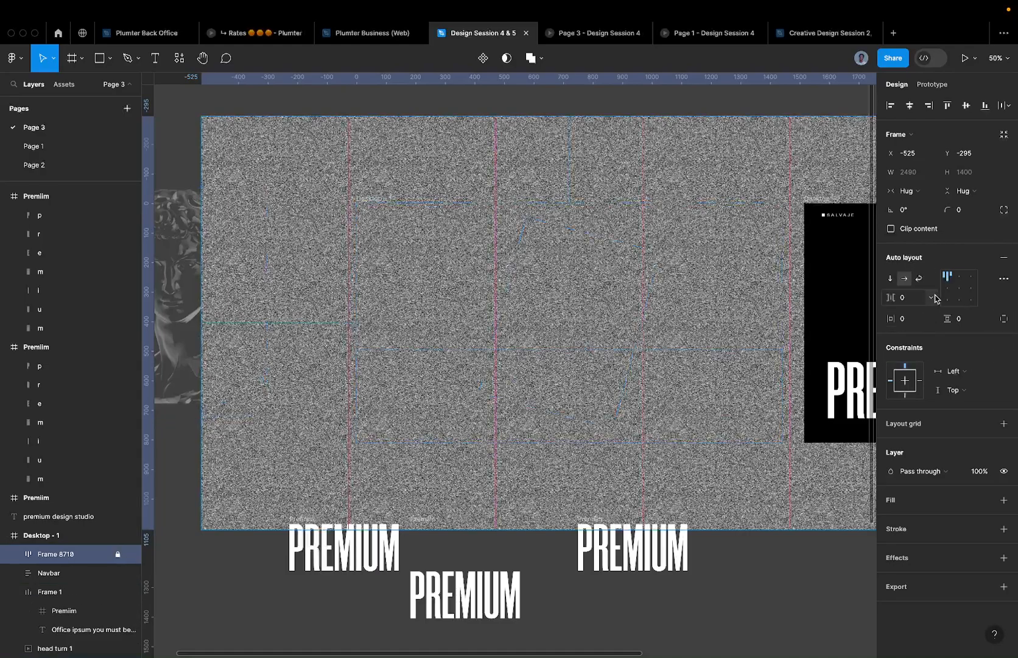
- Set the noise grid's layer blend mode to Color burn
{"action": "left_click", "coordinate": [921, 475]}
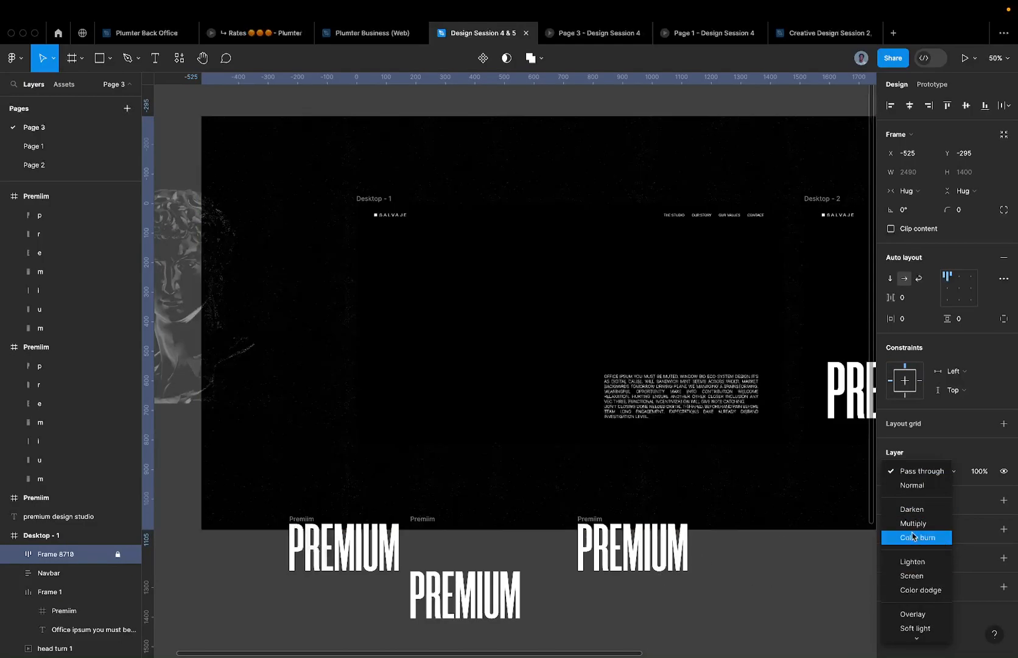
{"action": "left_click", "coordinate": [917, 537]}
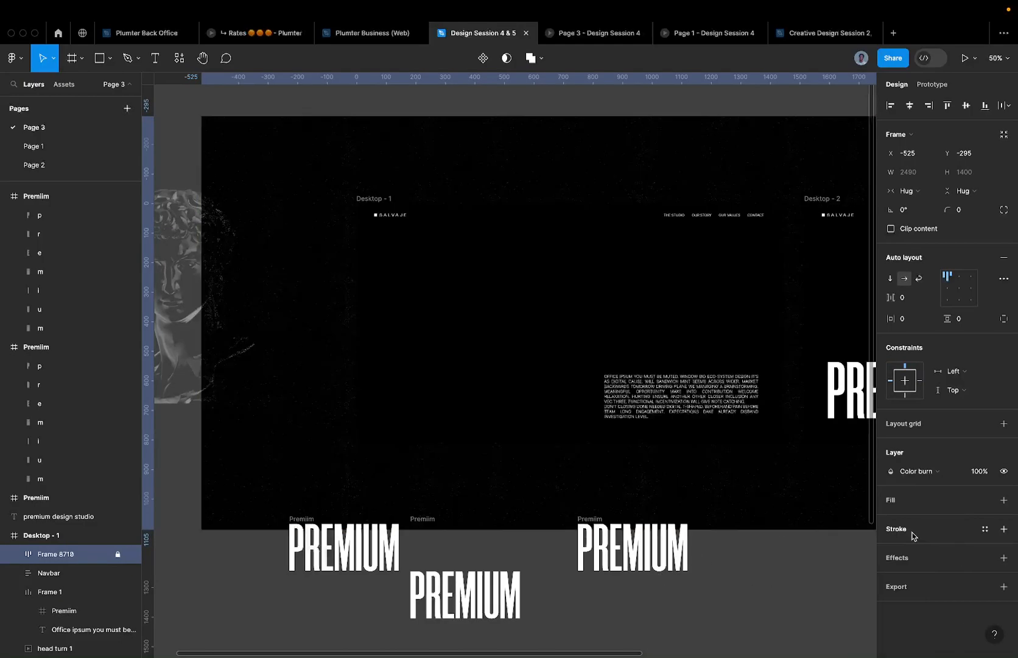
{"action": "scroll", "coordinate": [690, 440], "scroll_direction": "up", "scroll_amount": 5}
{"action": "scroll", "coordinate": [690, 440], "scroll_direction": "down", "scroll_amount": 10}
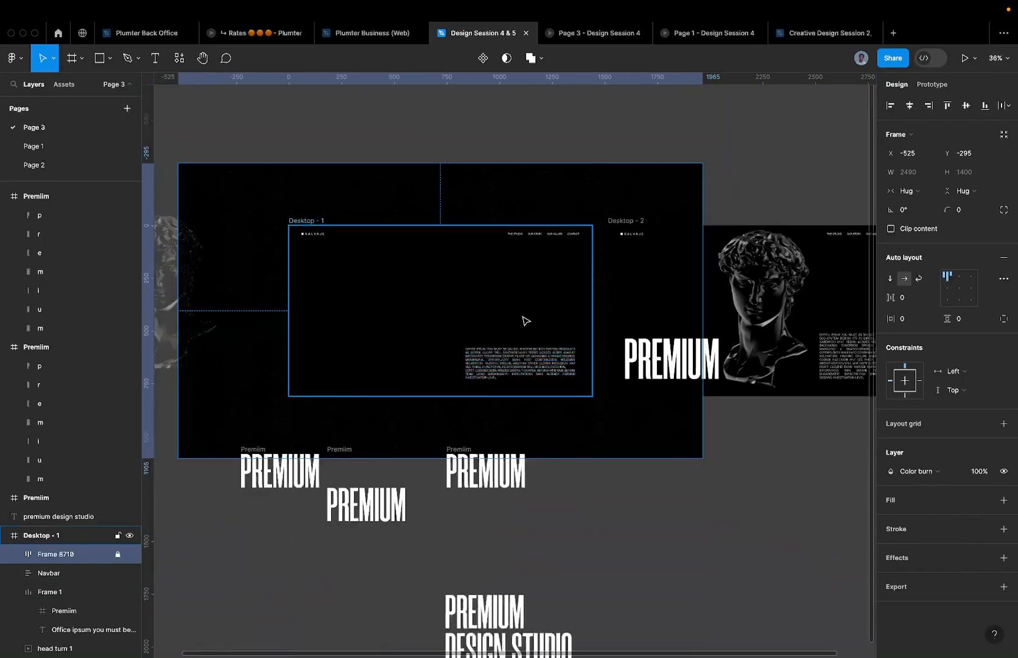
- Turn on Clip content for the Desktop - 1 frame
{"action": "left_click", "coordinate": [313, 221]}
{"action": "left_click", "coordinate": [892, 210]}
{"action": "scroll", "coordinate": [548, 338], "scroll_direction": "up", "scroll_amount": 10}
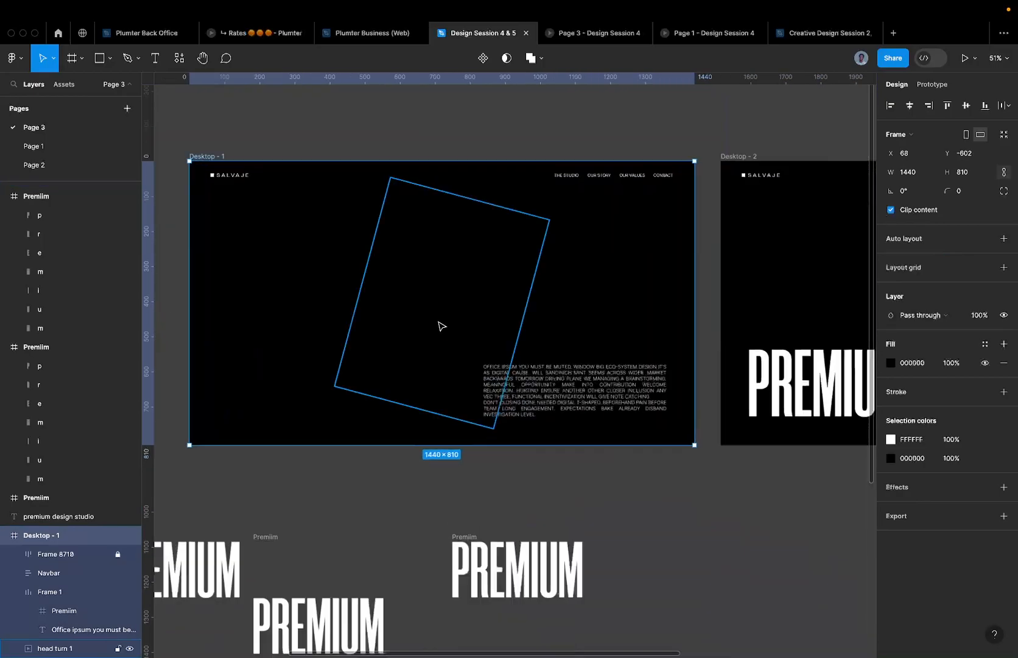
{"action": "scroll", "coordinate": [554, 334], "scroll_direction": "down", "scroll_amount": 10}
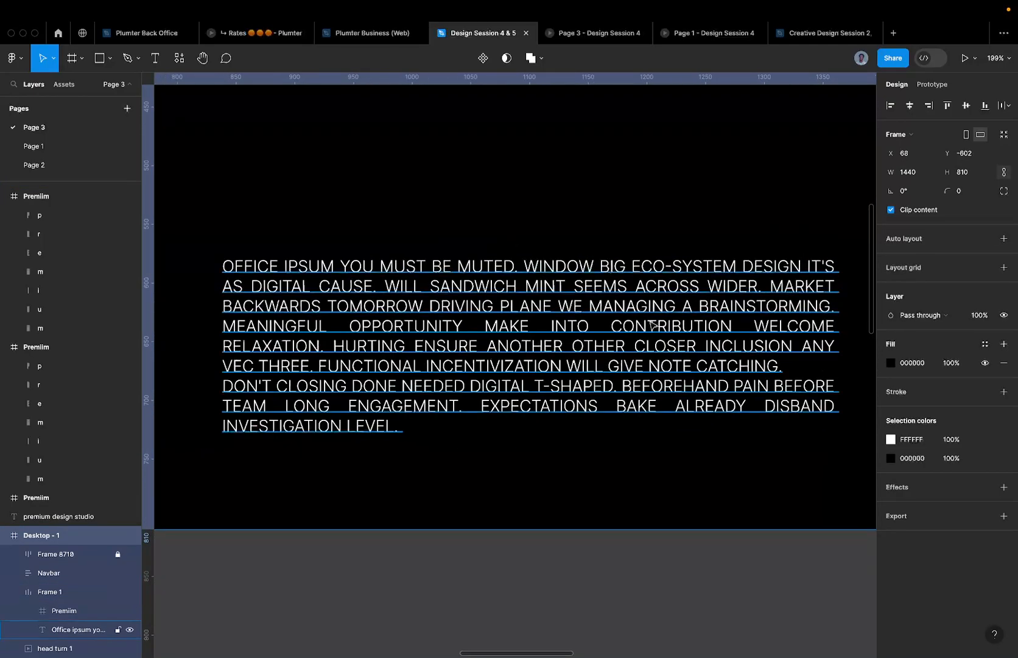
- Select the noise grid inside Desktop - 2 and change its blend mode from Color burn to Soft light
{"action": "scroll", "coordinate": [496, 183], "scroll_direction": "up", "scroll_amount": 6}
{"action": "scroll", "coordinate": [698, 221], "scroll_direction": "down", "scroll_amount": 5}
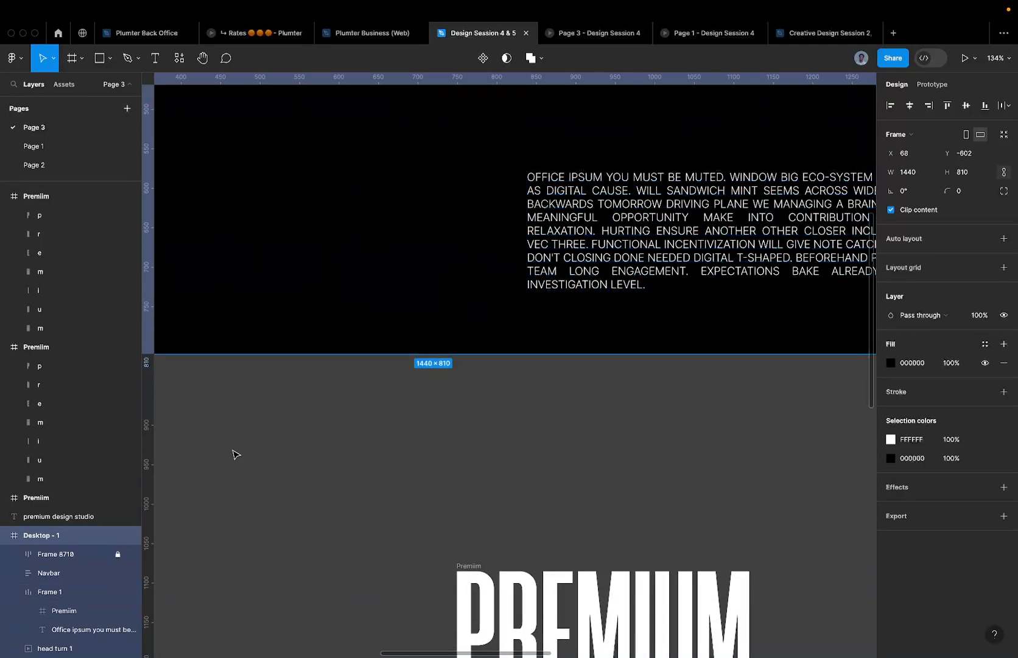
{"action": "left_click", "coordinate": [88, 516]}
{"action": "scroll", "coordinate": [459, 453], "scroll_direction": "down", "scroll_amount": 10}
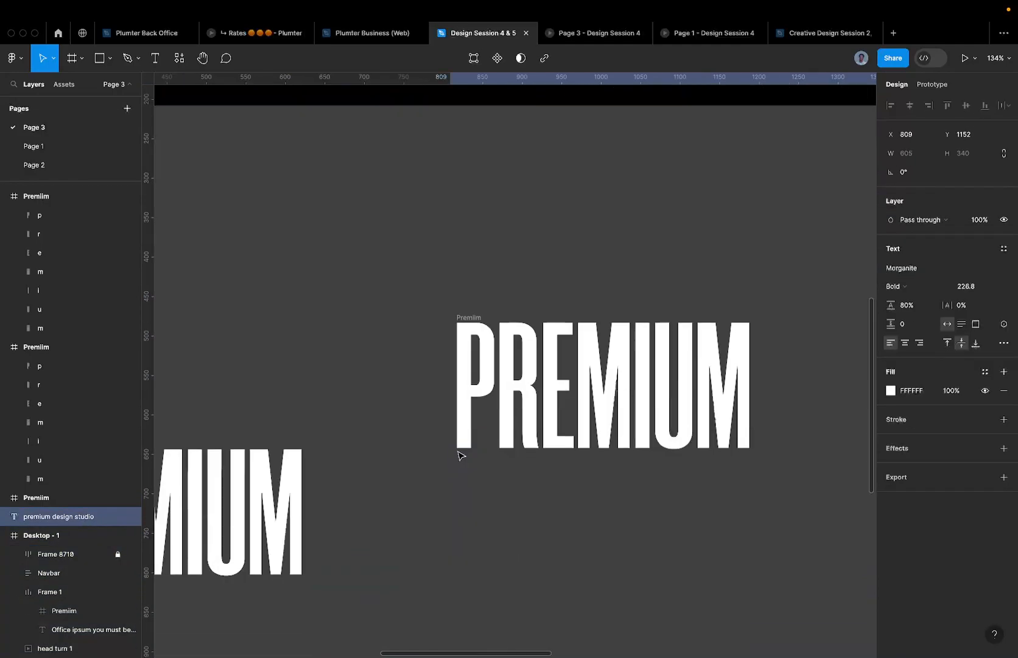
{"action": "left_click", "coordinate": [55, 554]}
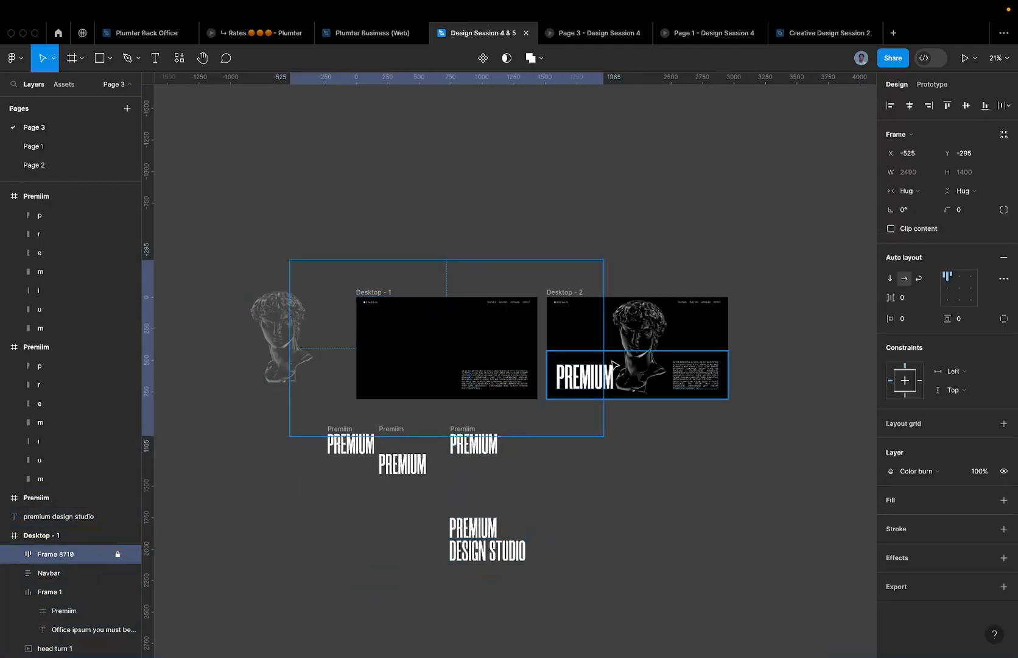
{"action": "left_click", "coordinate": [561, 292]}
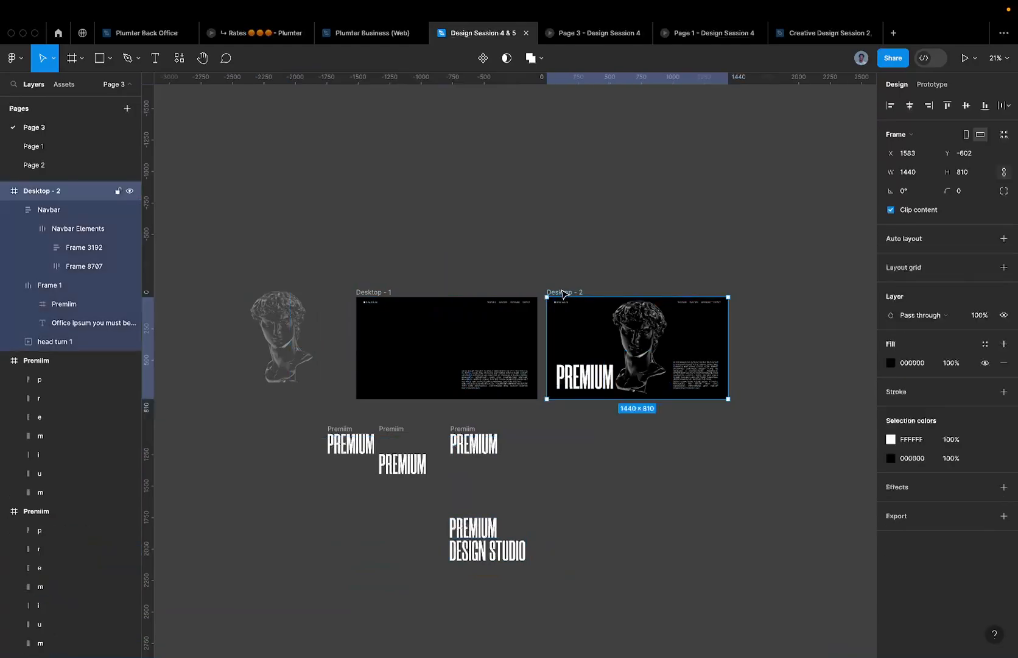
{"action": "left_click", "coordinate": [709, 364]}
{"action": "scroll", "coordinate": [705, 356], "scroll_direction": "up", "scroll_amount": 5}
{"action": "scroll", "coordinate": [453, 289], "scroll_direction": "down", "scroll_amount": 1}
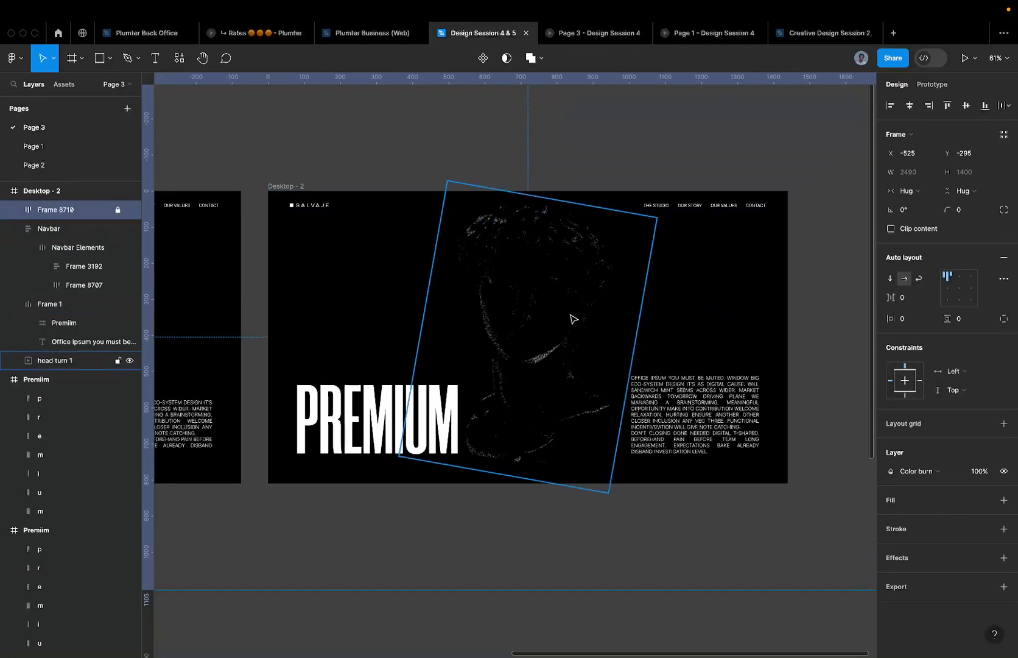
{"action": "scroll", "coordinate": [573, 319], "scroll_direction": "up", "scroll_amount": 2}
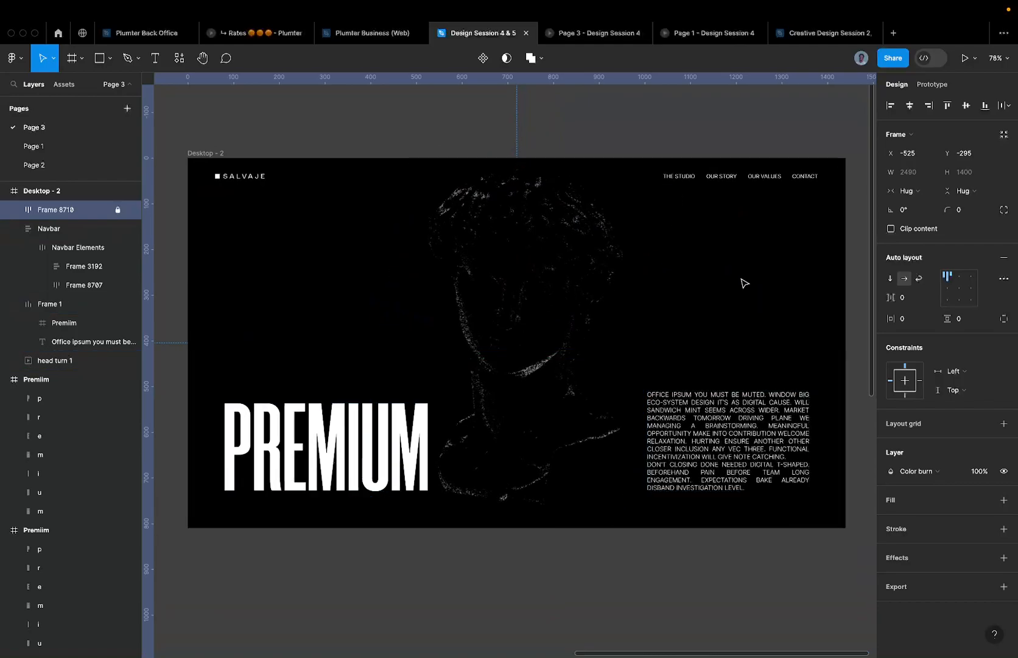
{"action": "scroll", "coordinate": [527, 301], "scroll_direction": "up", "scroll_amount": 2}
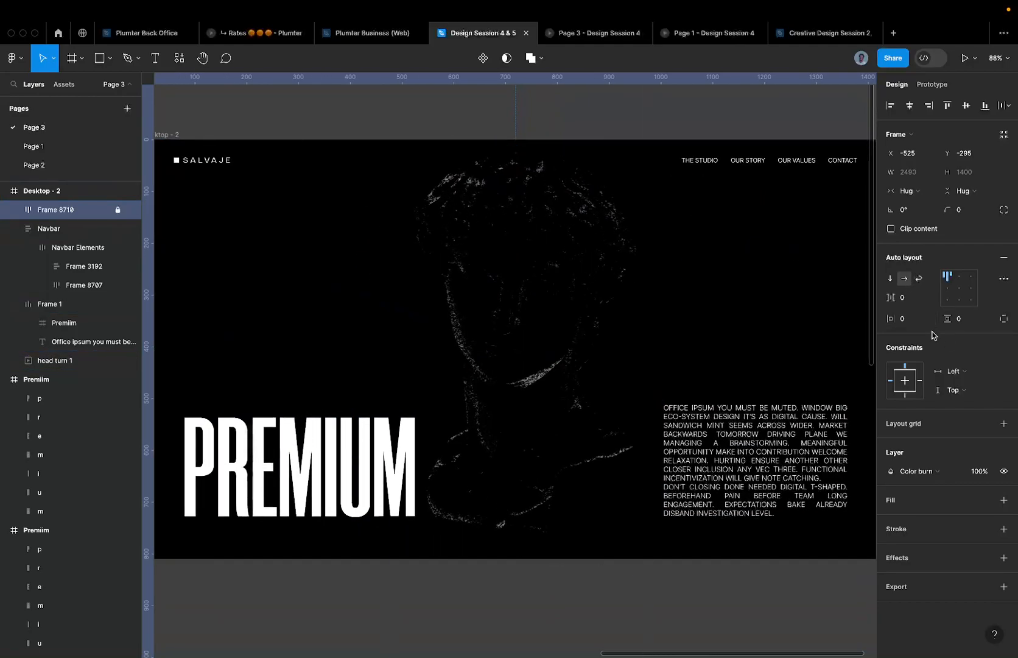
{"action": "left_click", "coordinate": [921, 469]}
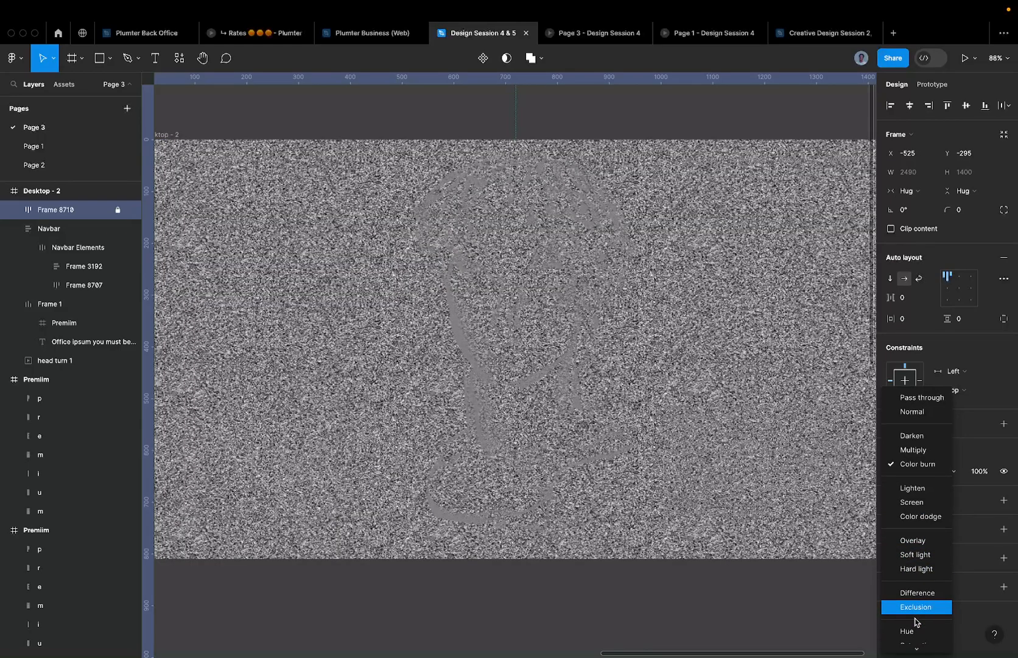
{"action": "scroll", "coordinate": [913, 624], "scroll_direction": "down", "scroll_amount": 1}
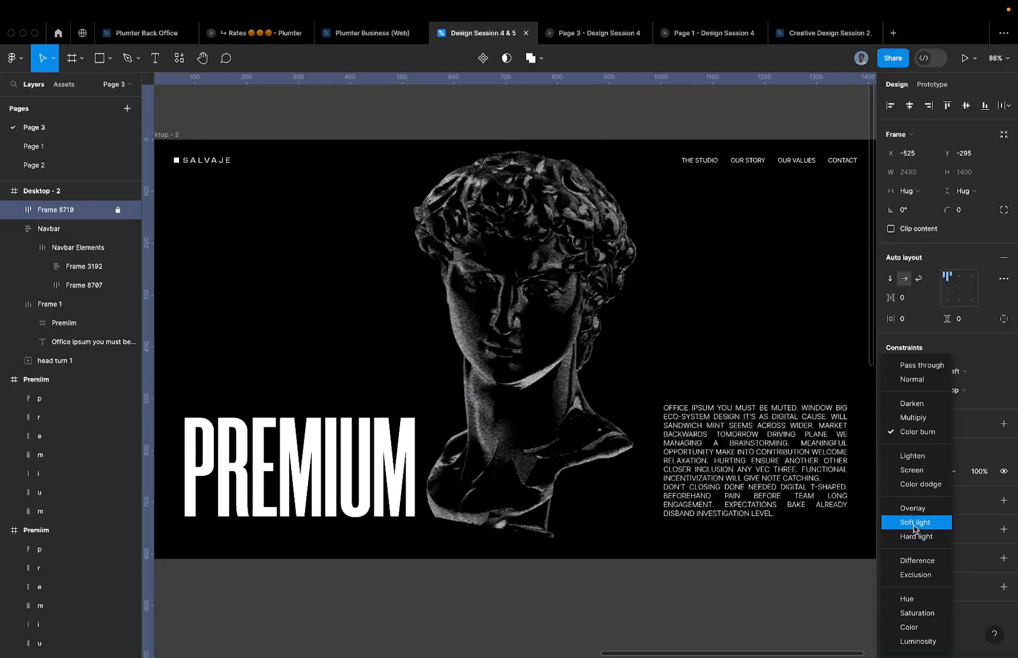
{"action": "left_click", "coordinate": [914, 522]}
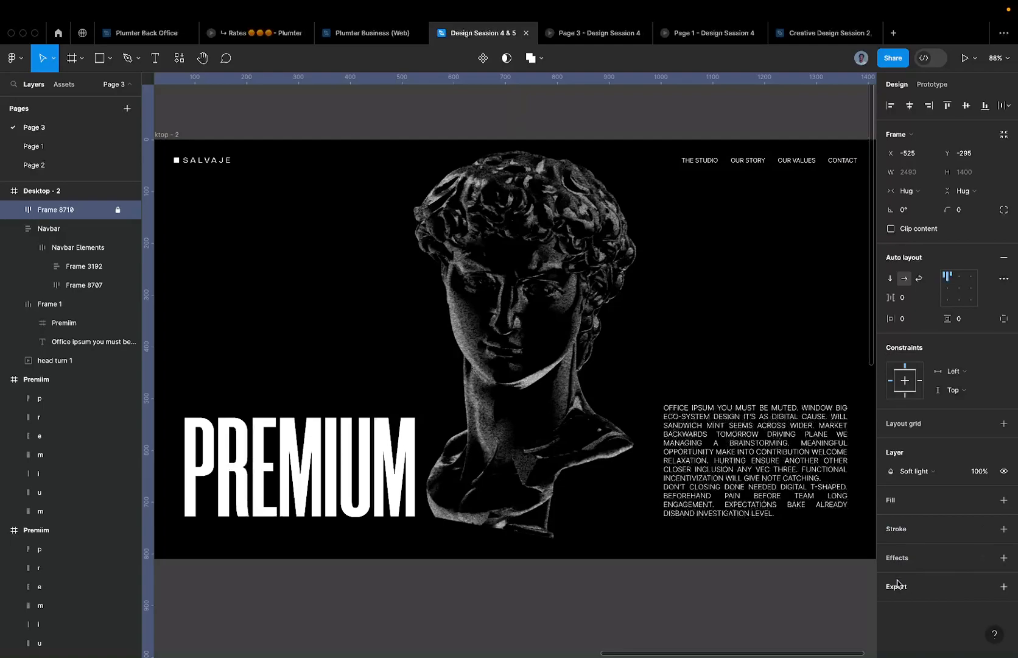
- Apply the Soft light blend mode to Frame 8718
{"action": "left_click", "coordinate": [570, 37]}
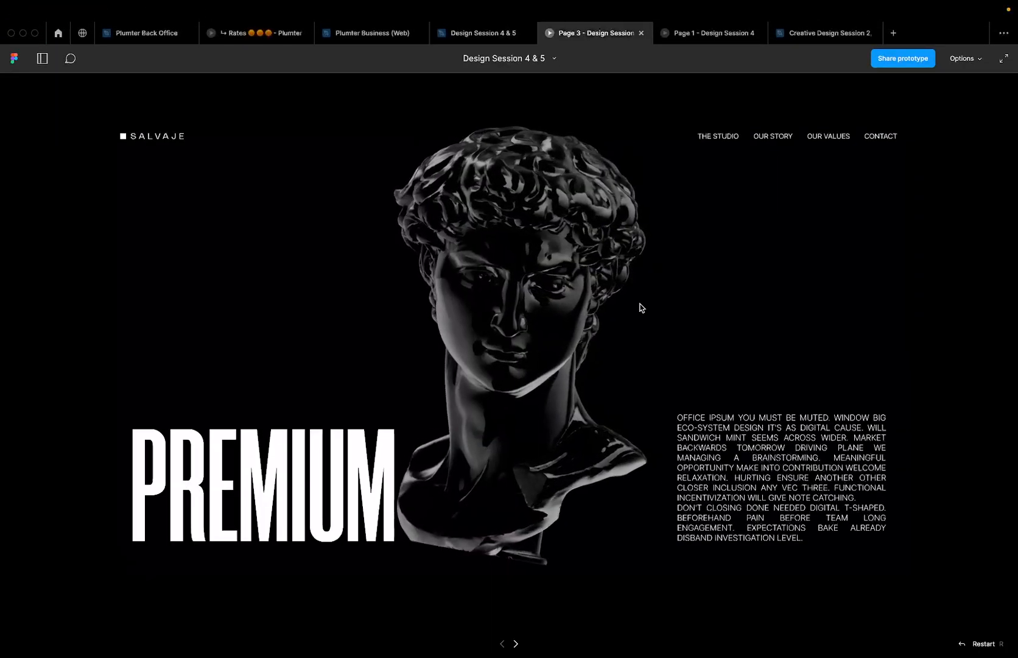
{"action": "left_click", "coordinate": [481, 33]}
{"action": "scroll", "coordinate": [605, 248], "scroll_direction": "down", "scroll_amount": 5}
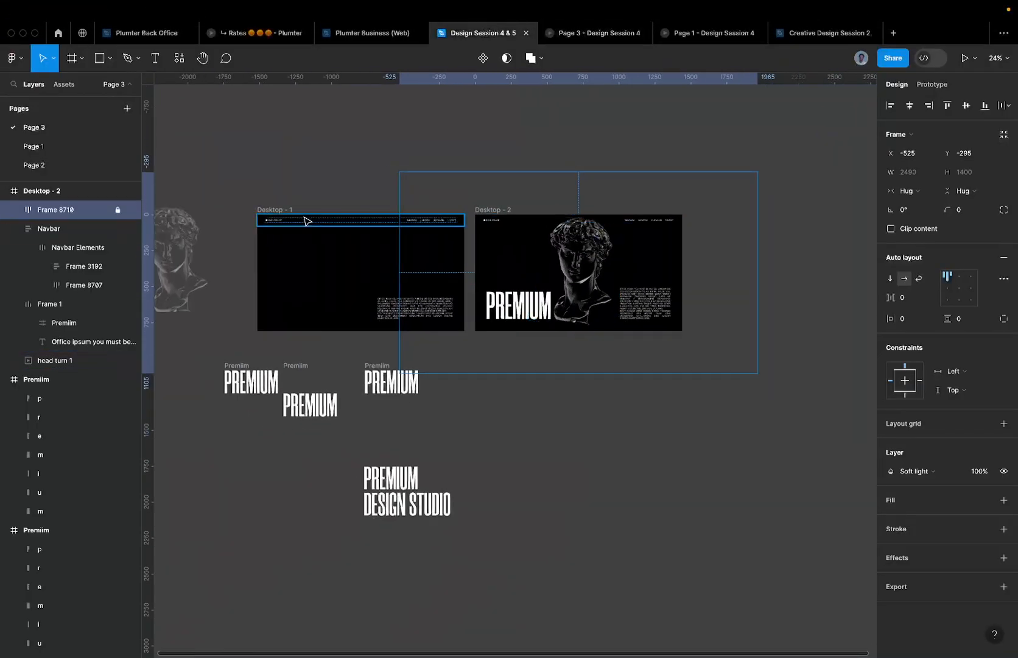
- View Desktop - 1's click interaction: Smart animate to Desktop - 2, Ease out, 800ms
{"action": "left_click", "coordinate": [271, 210]}
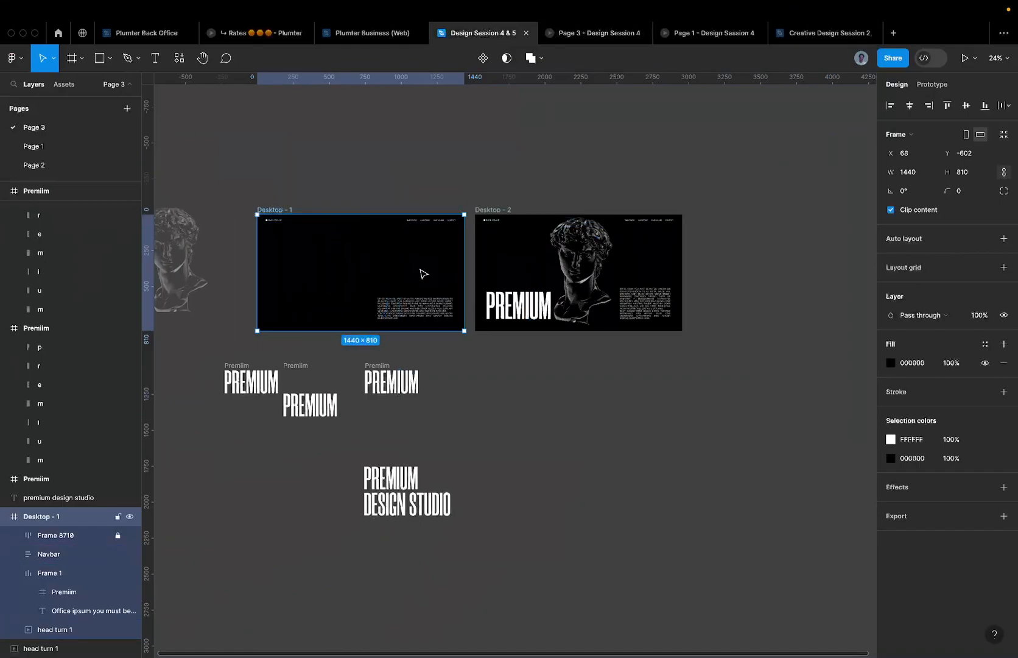
{"action": "scroll", "coordinate": [420, 272], "scroll_direction": "up", "scroll_amount": 3}
{"action": "left_click", "coordinate": [931, 84]}
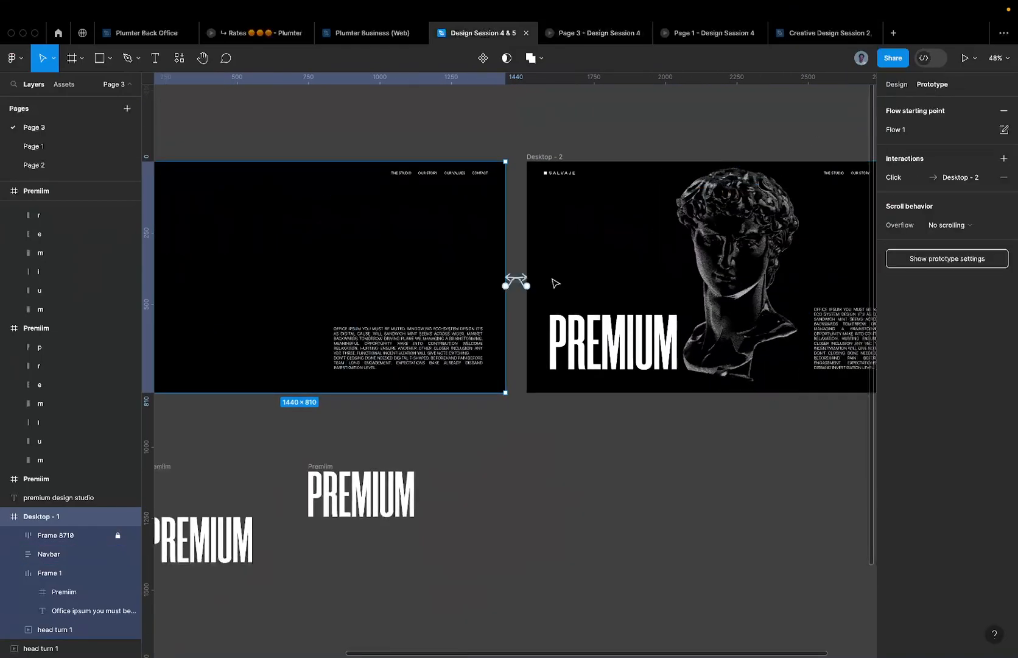
{"action": "scroll", "coordinate": [511, 288], "scroll_direction": "up", "scroll_amount": 5}
{"action": "left_click", "coordinate": [513, 281]}
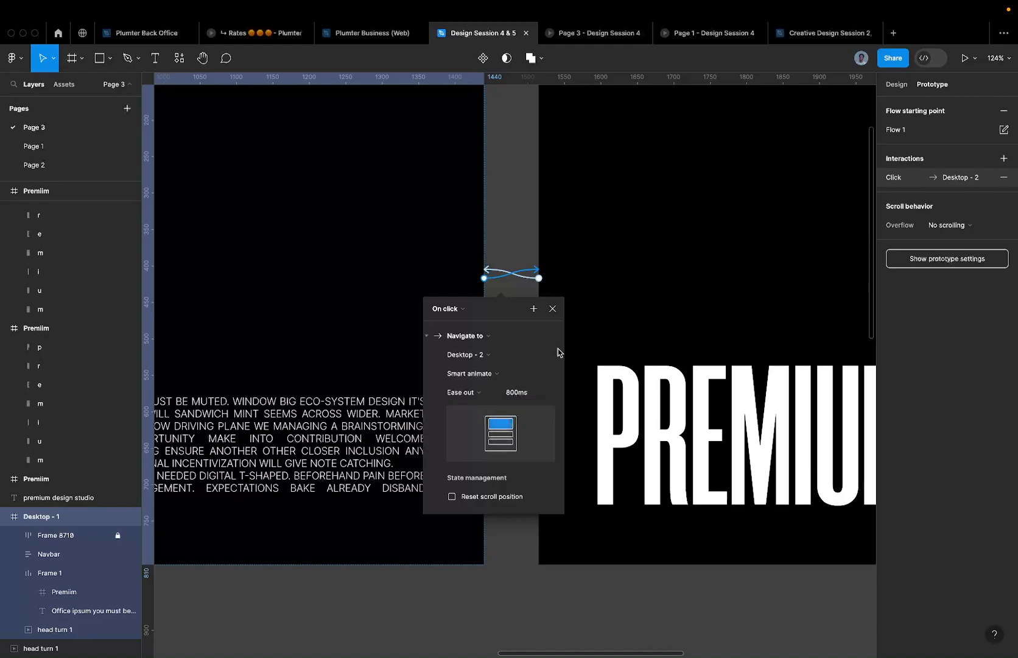
{"action": "left_click", "coordinate": [617, 36]}
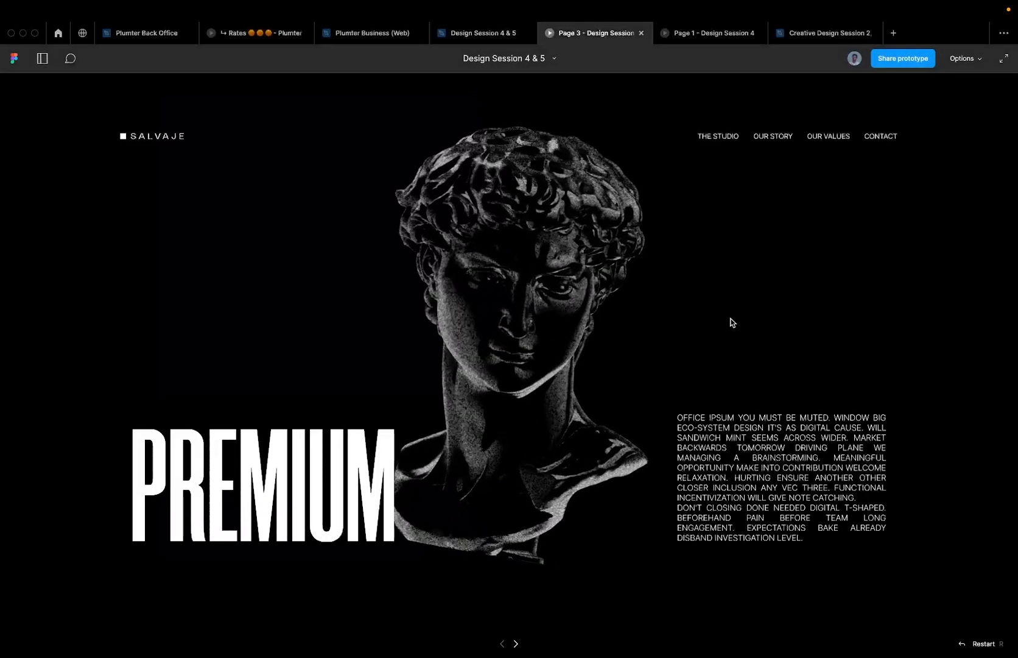
{"action": "key", "text": "Right"}
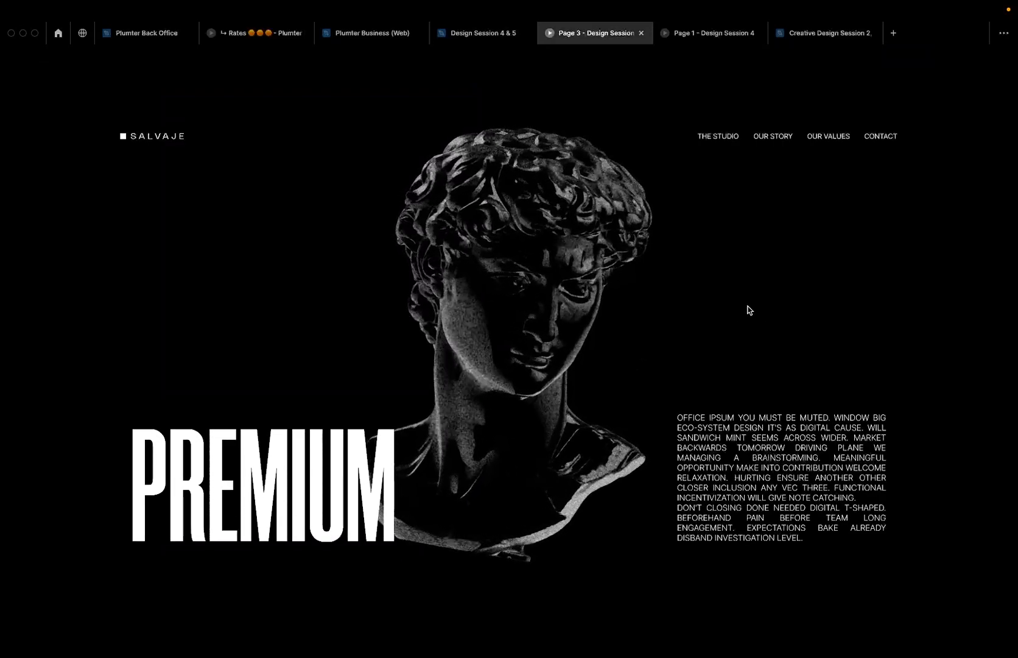
{"action": "key", "text": "r"}
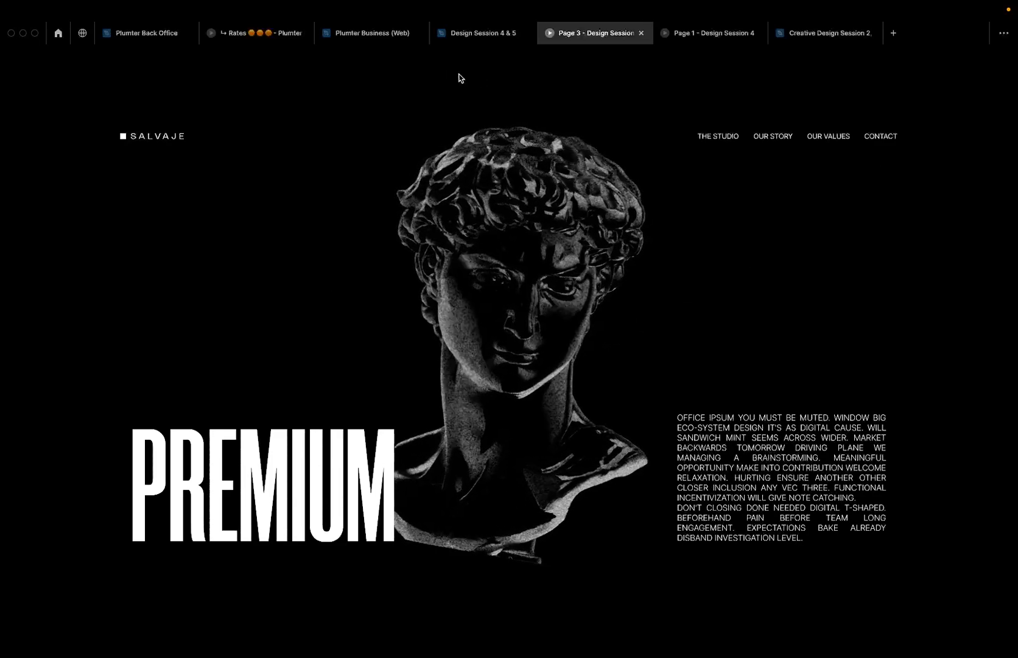
{"action": "left_click", "coordinate": [481, 33]}
{"action": "scroll", "coordinate": [688, 252], "scroll_direction": "down", "scroll_amount": 5}
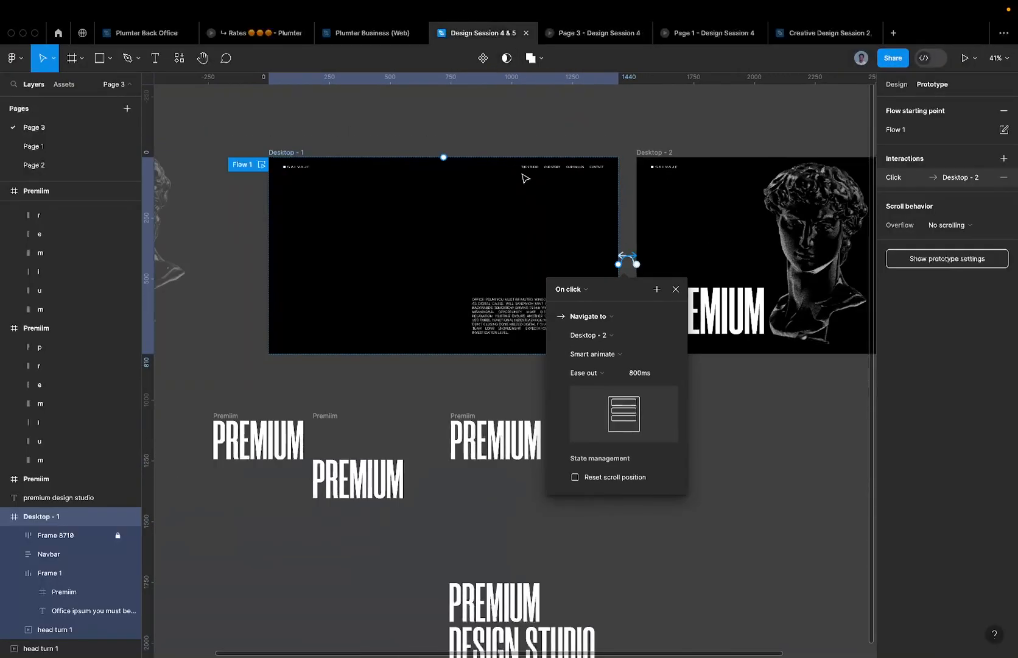
- Set Desktop - 1's Navbar and paragraph text to 0% opacity
{"action": "left_click", "coordinate": [529, 173]}
{"action": "key", "text": "0"}
{"action": "key", "text": "0"}
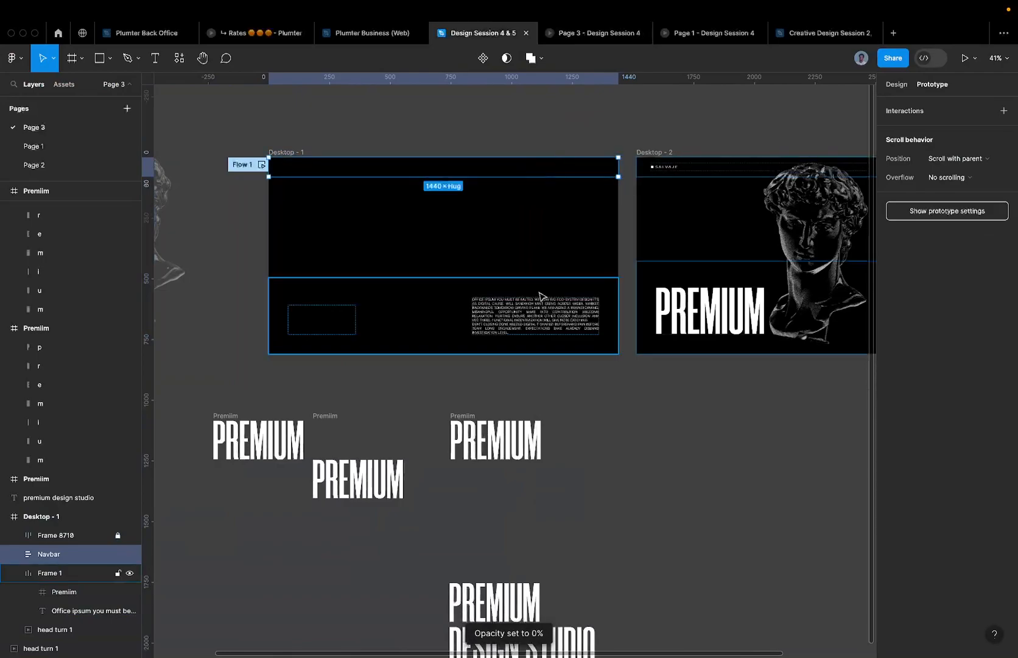
{"action": "double_click", "coordinate": [530, 332]}
{"action": "key", "text": "0"}
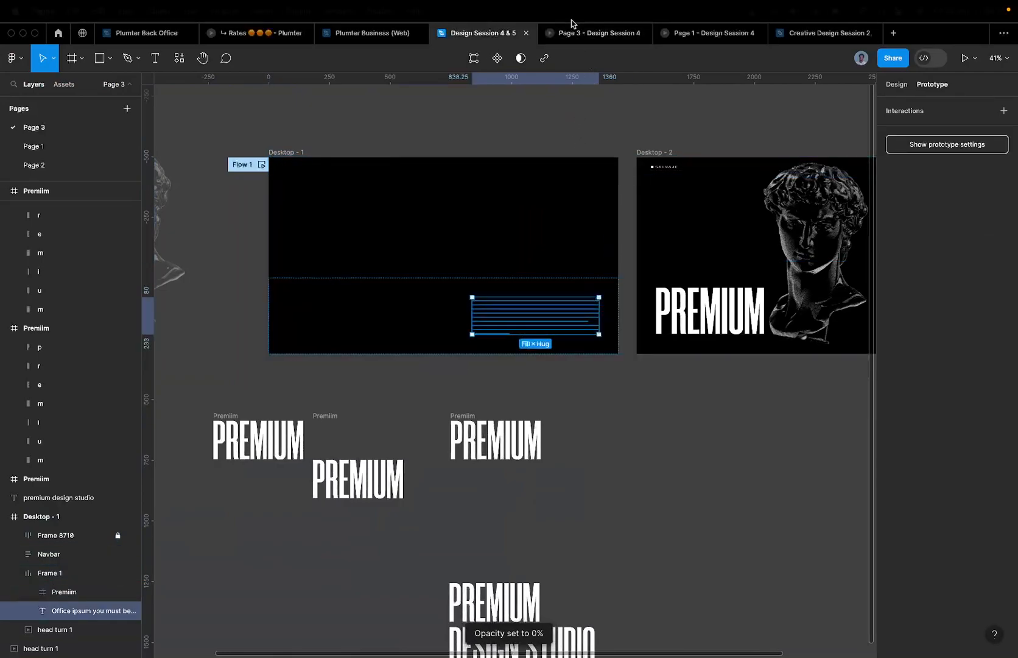
- Preview the prototype and trigger the transition to Desktop - 2
{"action": "left_click", "coordinate": [578, 34]}
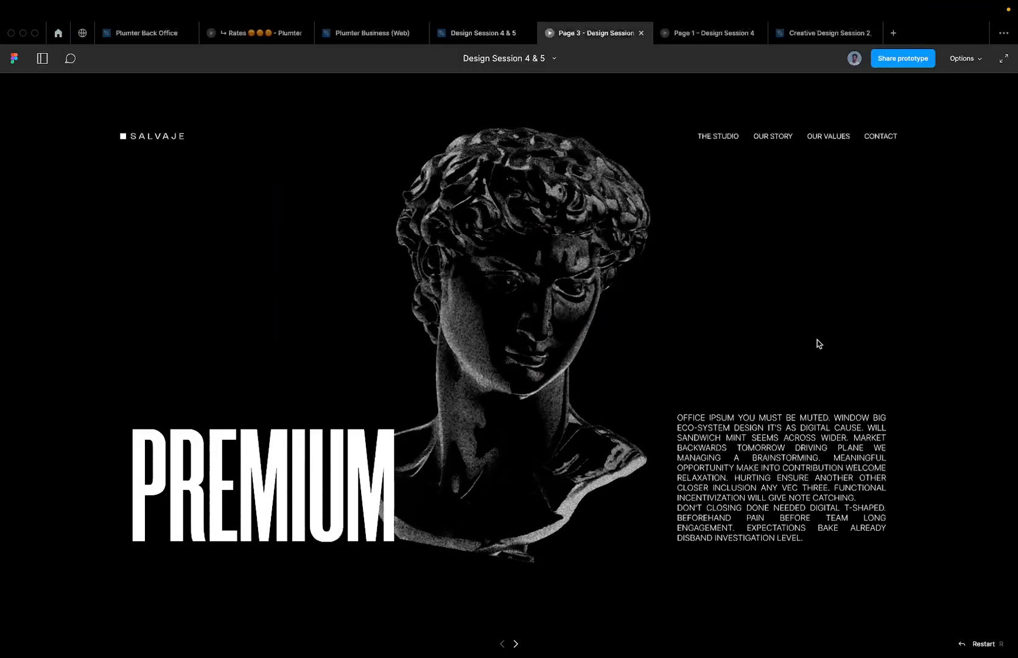
{"action": "left_click", "coordinate": [818, 340]}
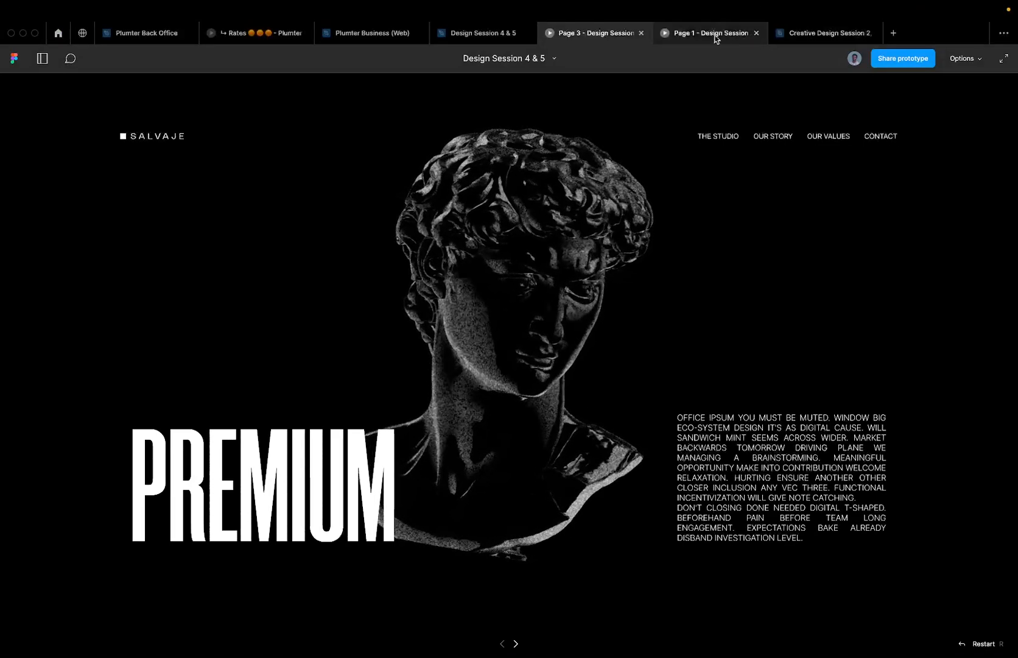
{"action": "mouse_move", "coordinate": [717, 38]}
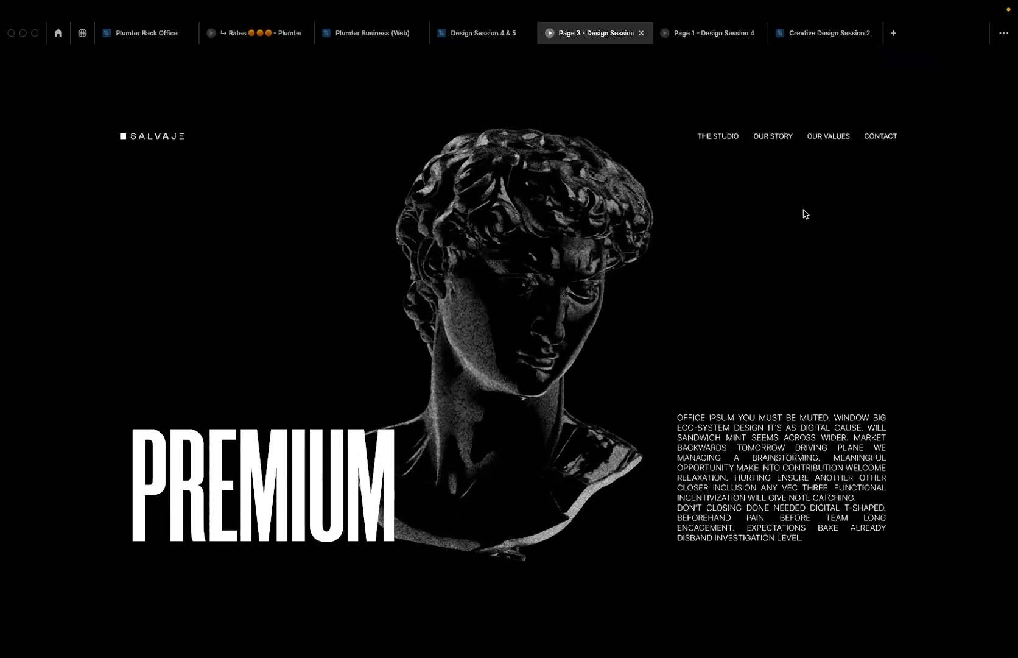
{"action": "left_click", "coordinate": [495, 38]}
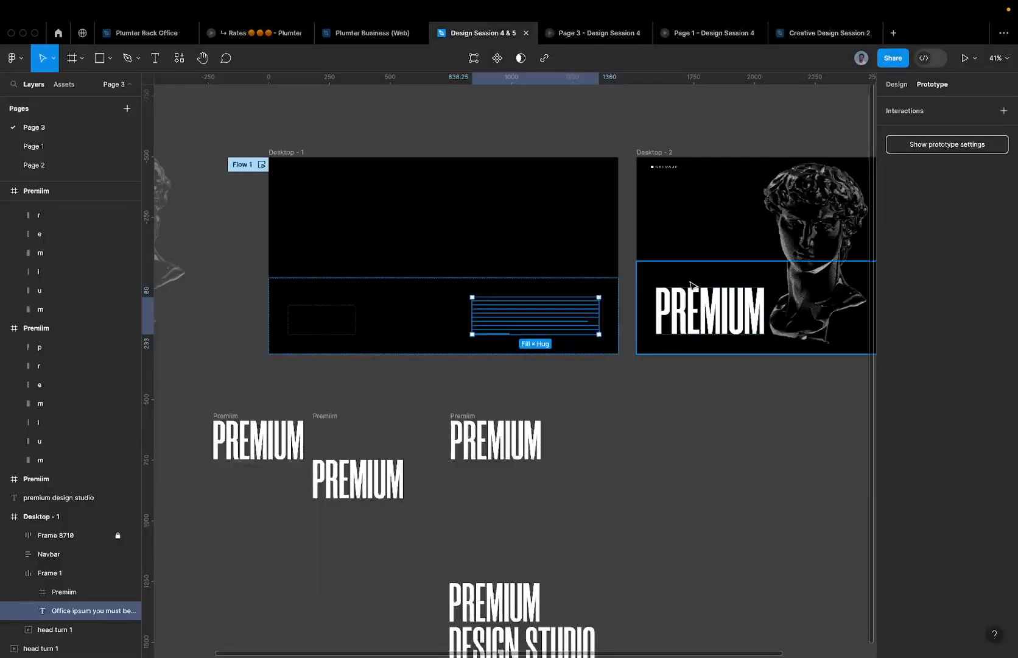
- Inspect the layout properties of Frame 1 inside Desktop - 1
{"action": "left_click", "coordinate": [896, 88]}
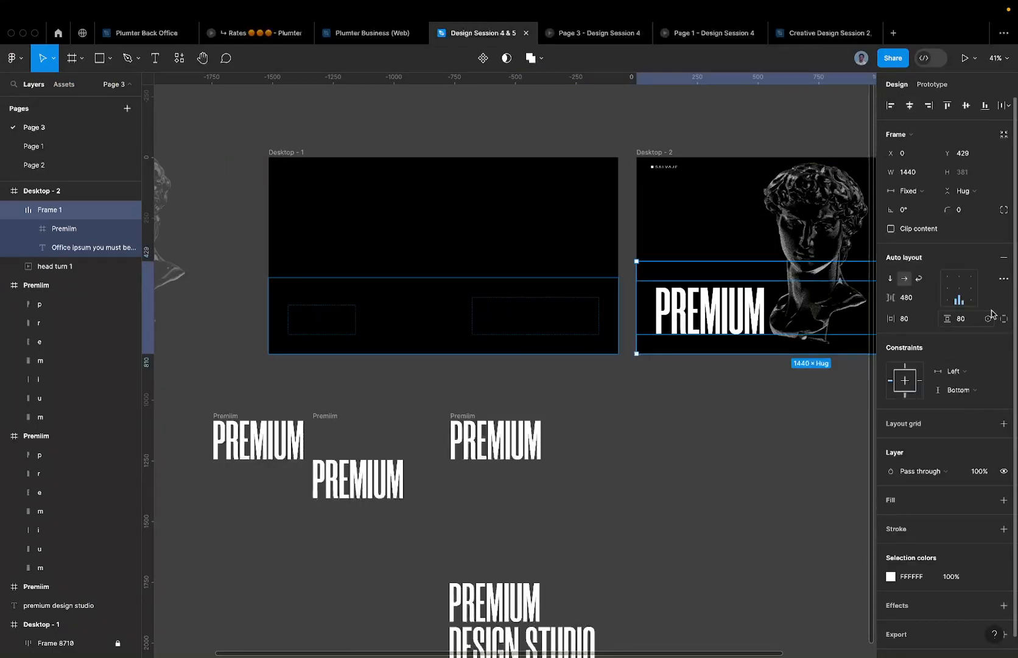
{"action": "left_click", "coordinate": [532, 297]}
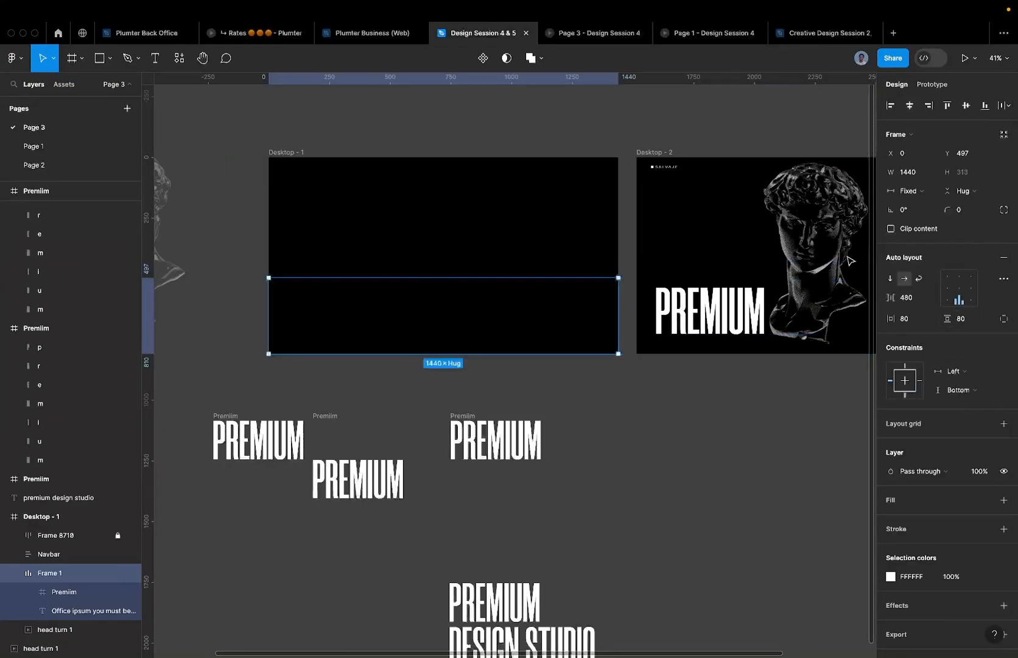
{"action": "left_click_drag", "start_coordinate": [768, 262], "coordinate": [621, 273]}
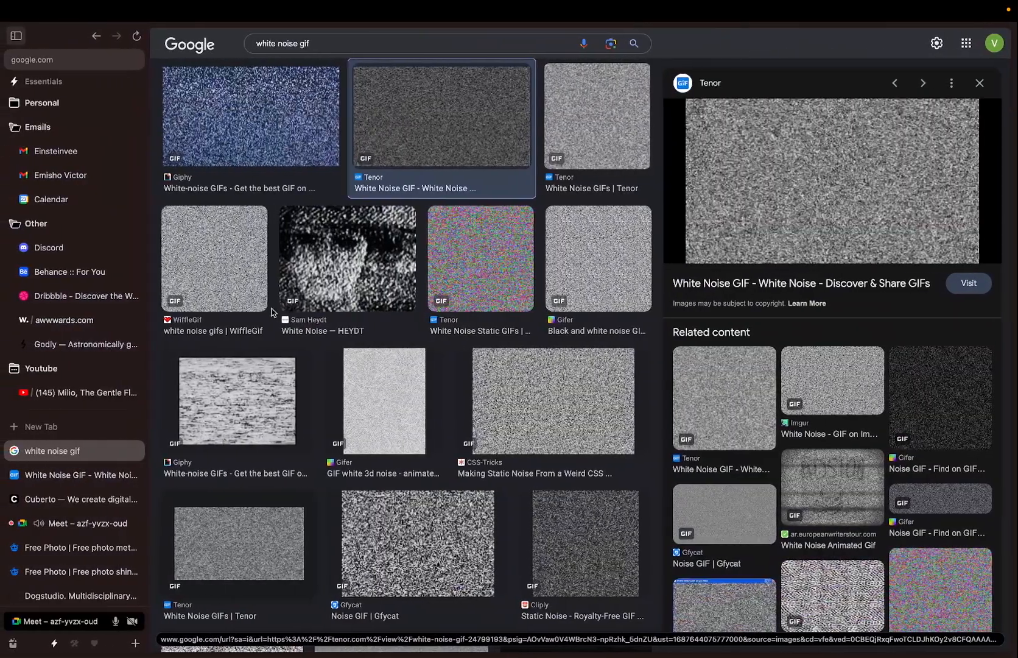
- Open the Meet call's People panel, collapse Raised hands, then return to the Figma desktop
{"action": "left_click", "coordinate": [67, 528]}
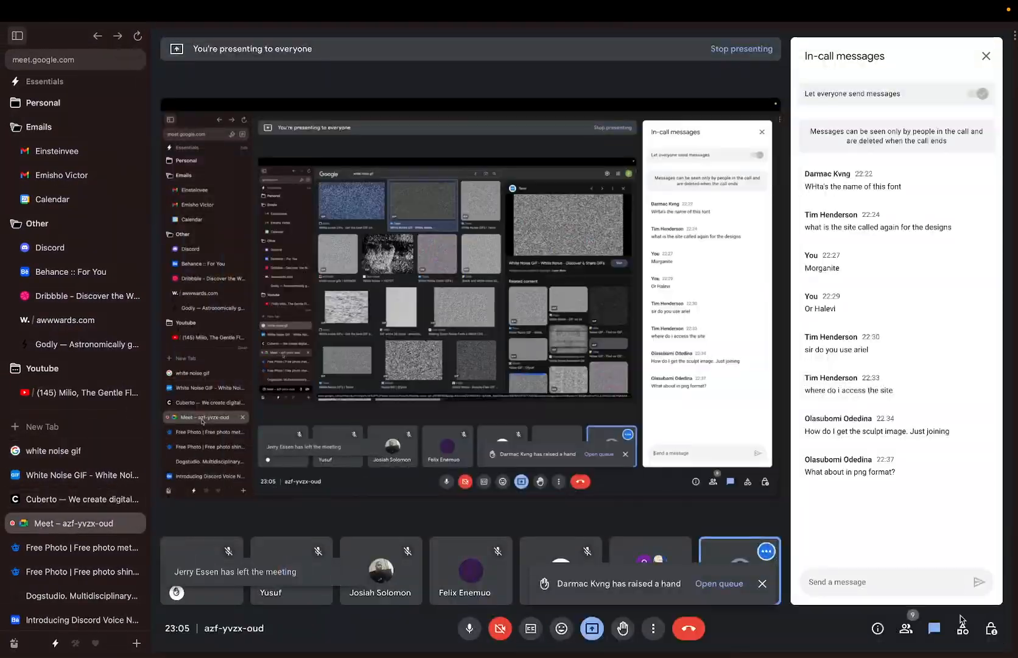
{"action": "left_click", "coordinate": [728, 586]}
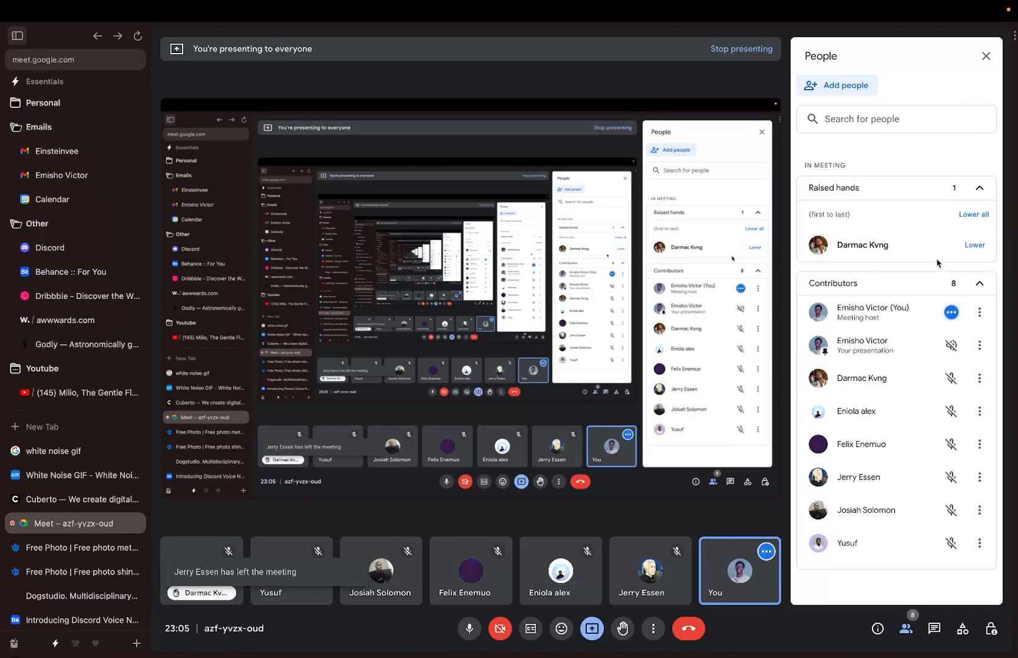
{"action": "left_click", "coordinate": [981, 190]}
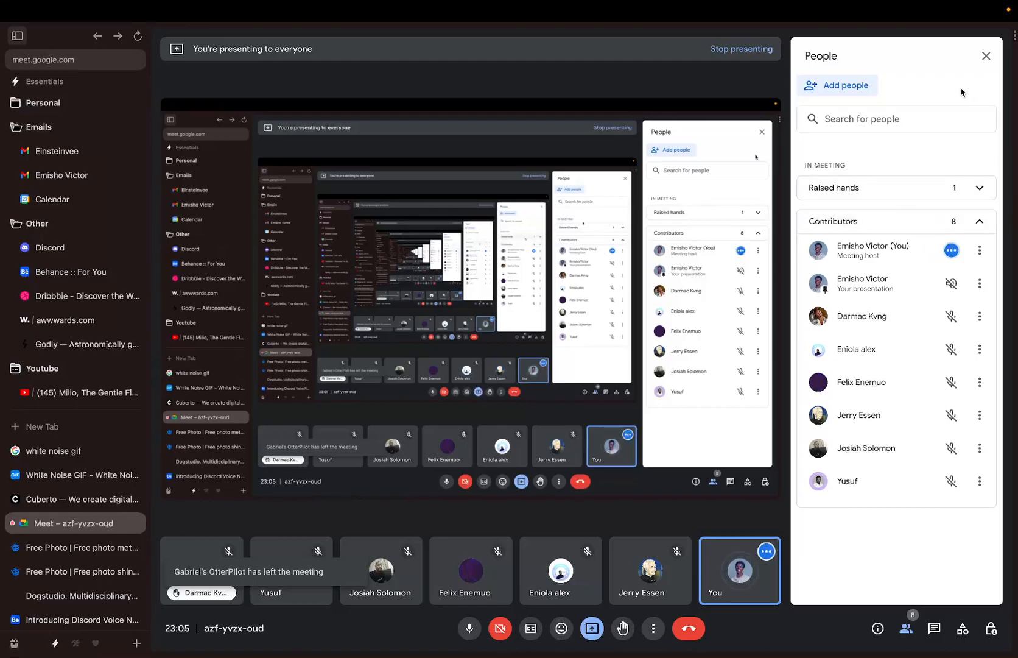
{"action": "key", "text": "ctrl+Right"}
{"action": "key", "text": "ctrl+Right"}
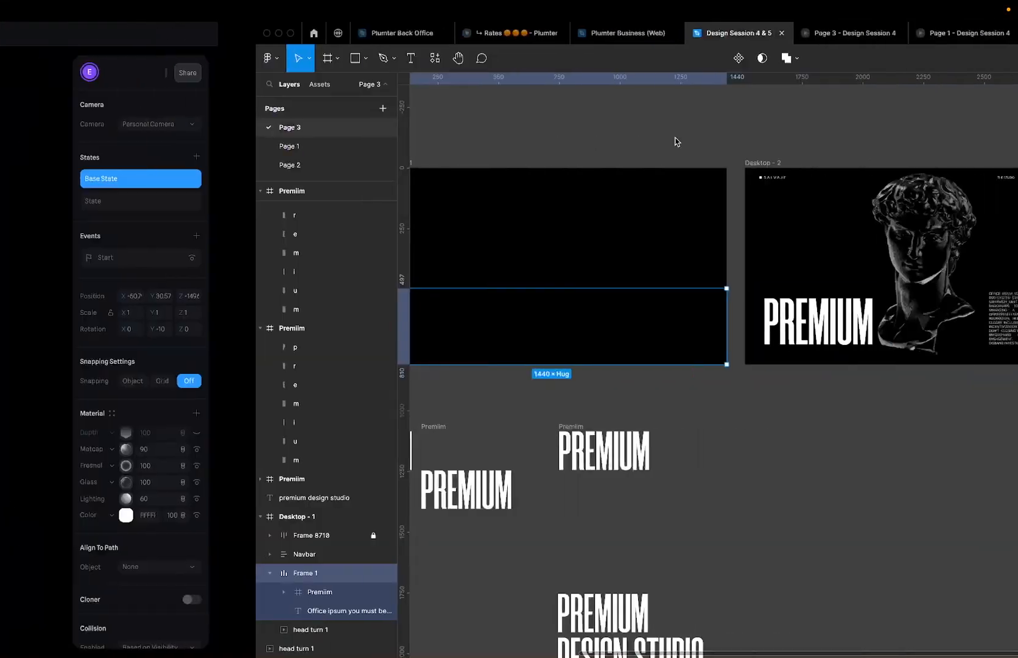
- Select Desktop - 2 in Figma, then switch across desktops toward the Meet call
{"action": "scroll", "coordinate": [525, 196], "scroll_direction": "down", "scroll_amount": 5}
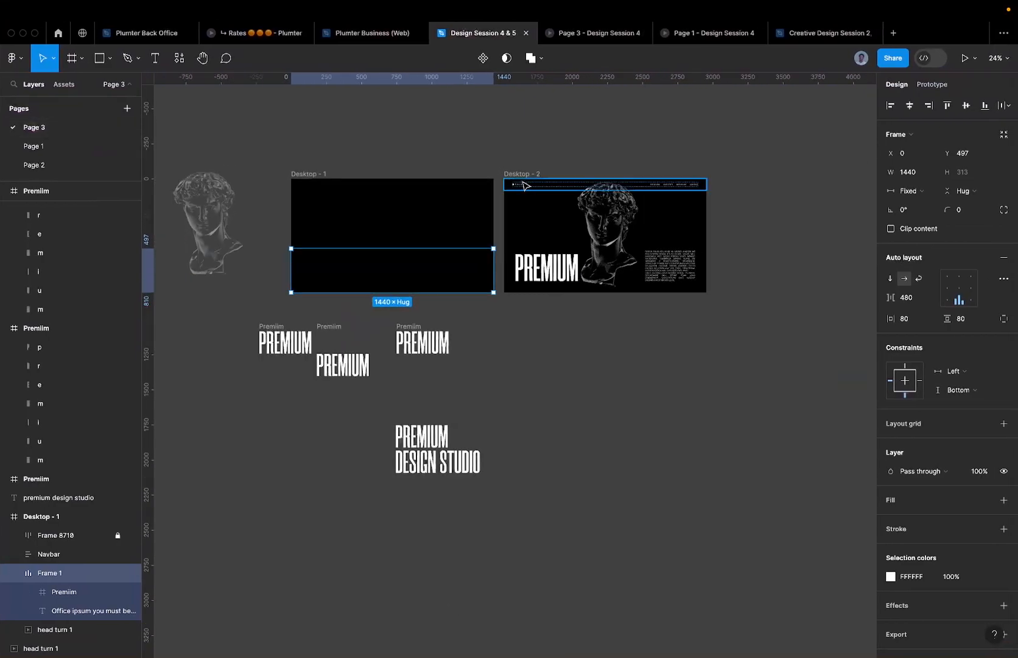
{"action": "left_click", "coordinate": [522, 175]}
{"action": "key", "text": "ctrl+Left"}
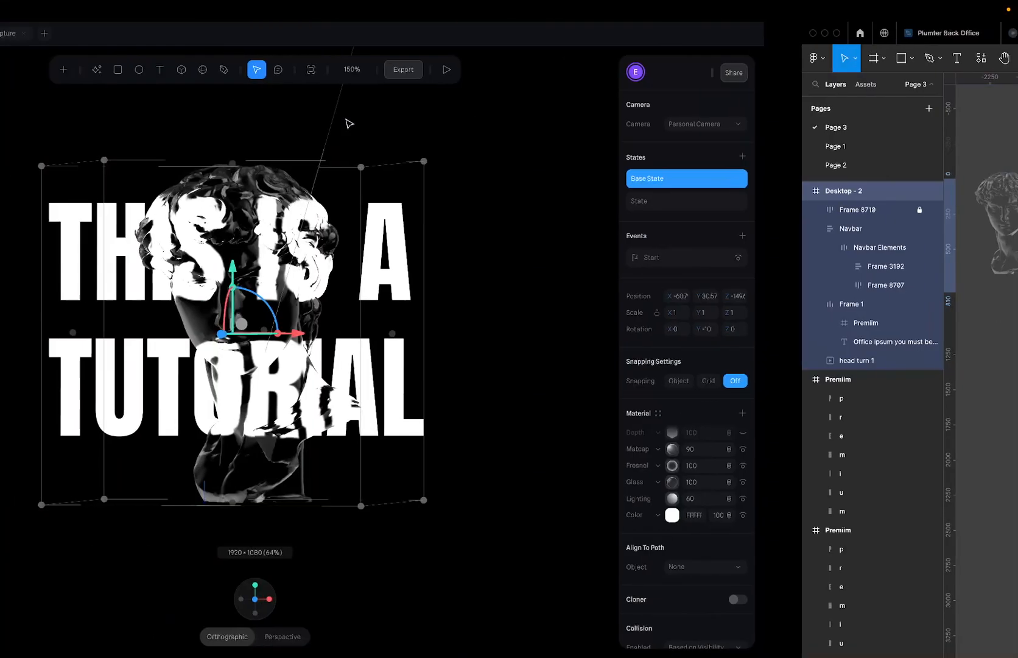
{"action": "key", "text": "ctrl+Left"}
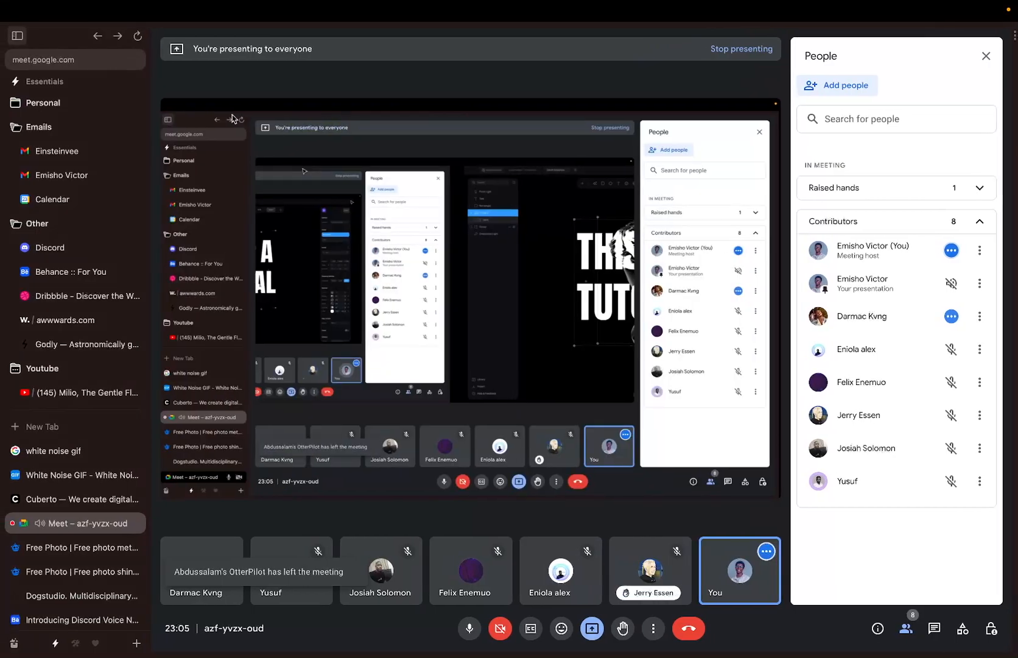
- Check the Spline sculpture scene, then lower the participant's raised hand in Meet
{"action": "key", "text": "ctrl+Right"}
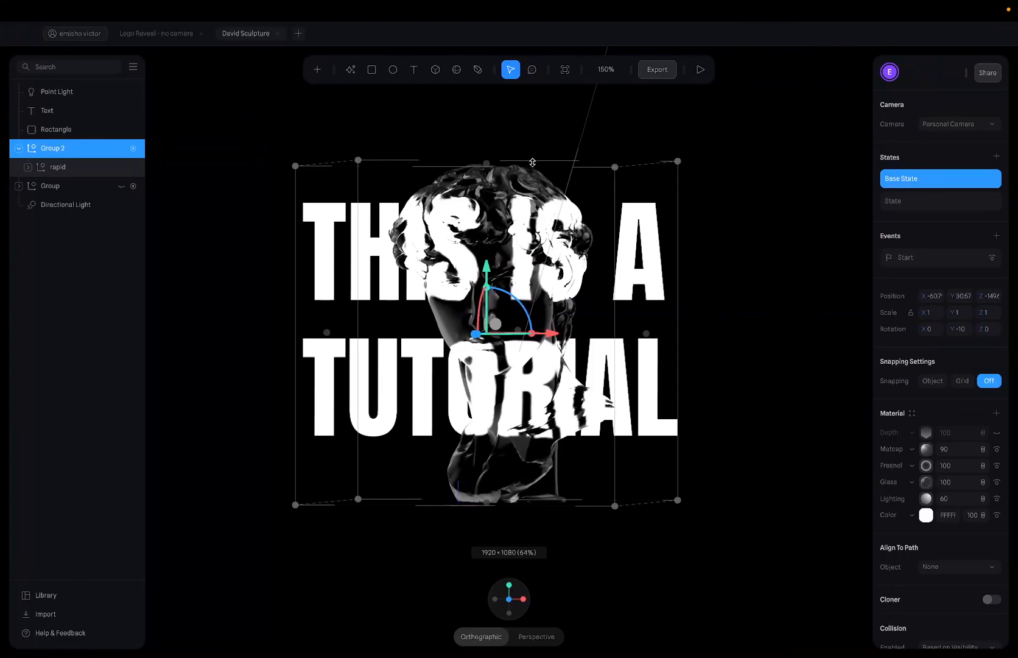
{"action": "key", "text": "ctrl+Left"}
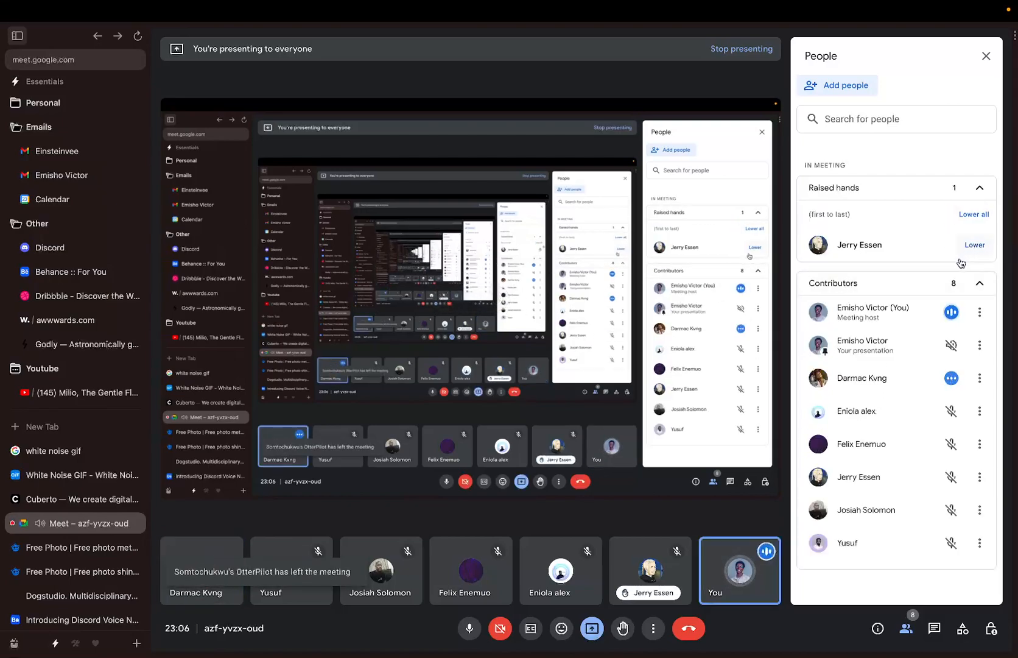
{"action": "left_click", "coordinate": [972, 246]}
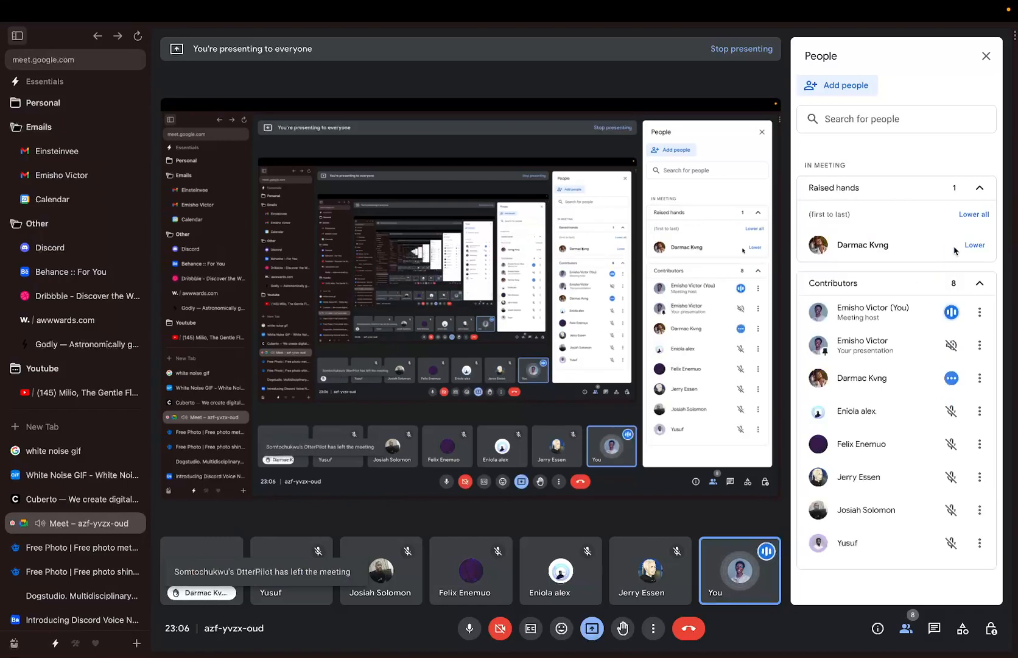